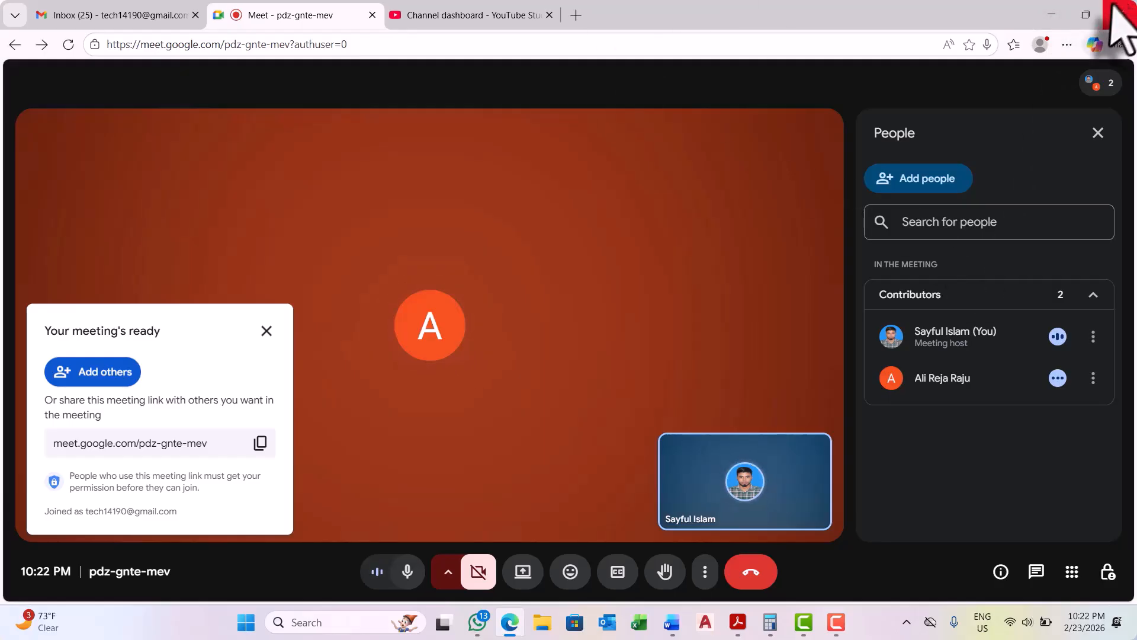
# Step: Switch to Google Chrome, search for gmail and open the Gmail inbox
pyautogui.click(1053, 17)
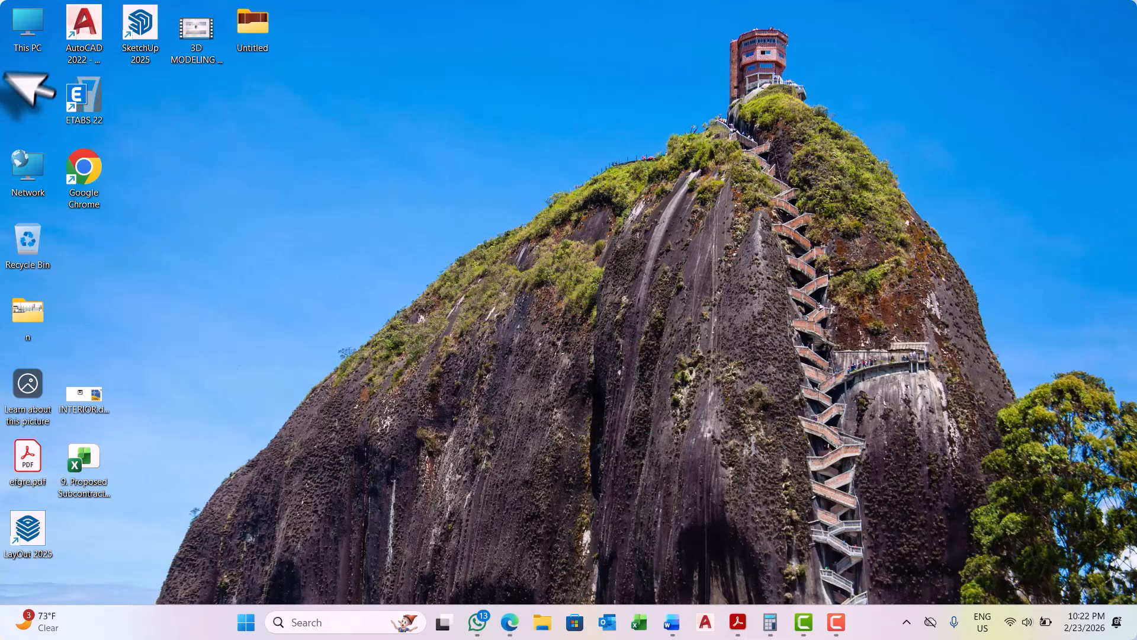
pyautogui.doubleClick(88, 169)
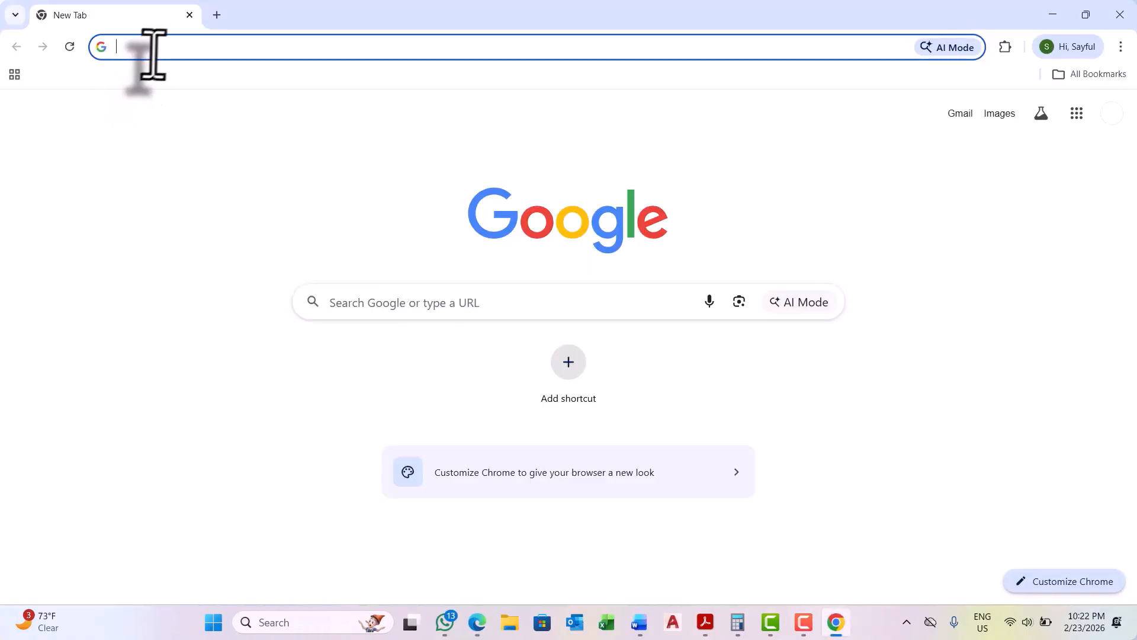
pyautogui.click(157, 46)
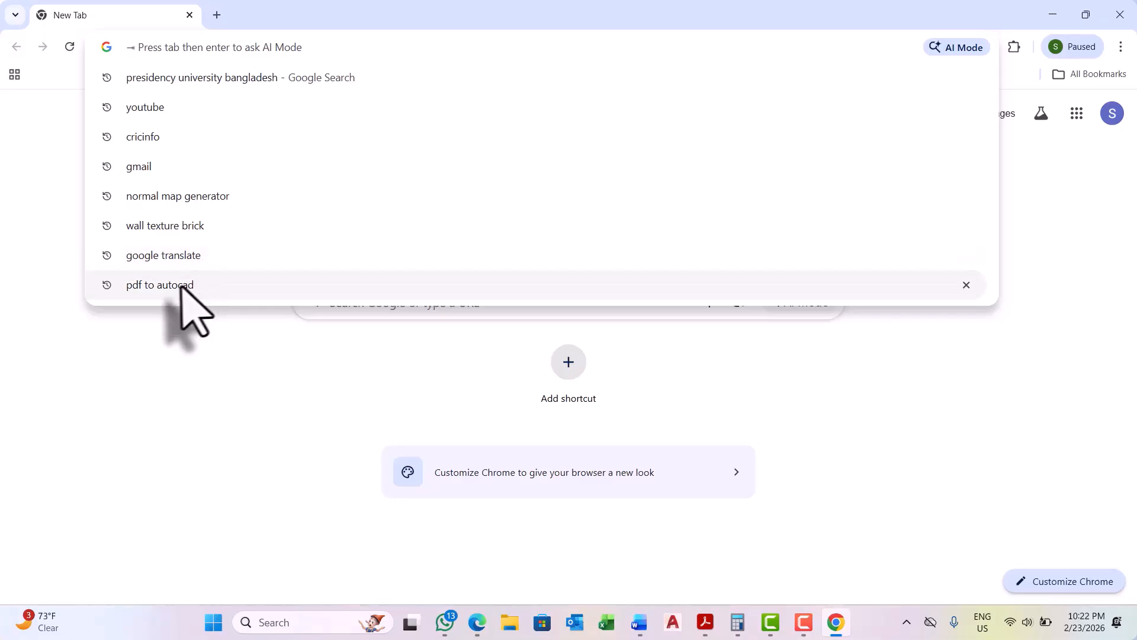
pyautogui.click(178, 172)
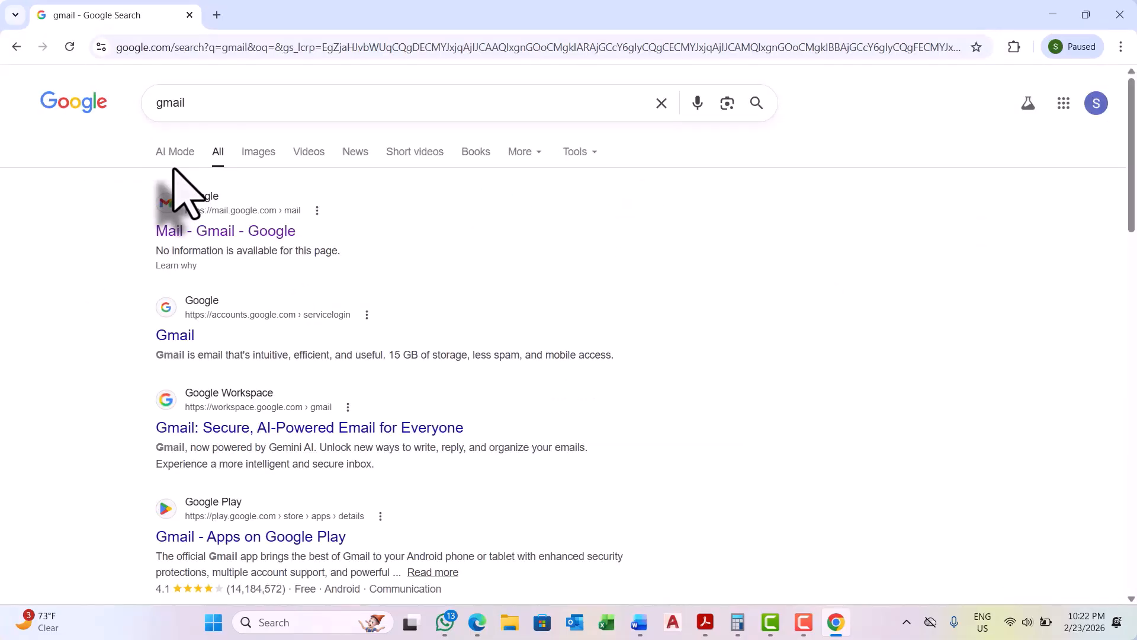
pyautogui.click(235, 252)
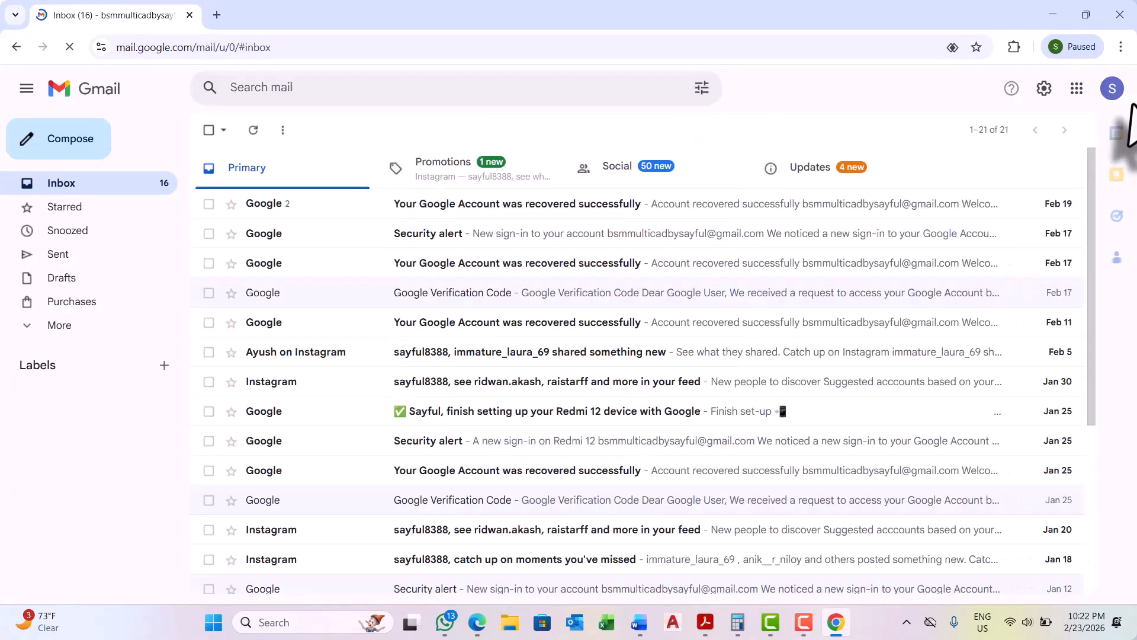
# Step: Open Google Drive from Gmail and switch it to the second signed-in Google account
pyautogui.click(1080, 90)
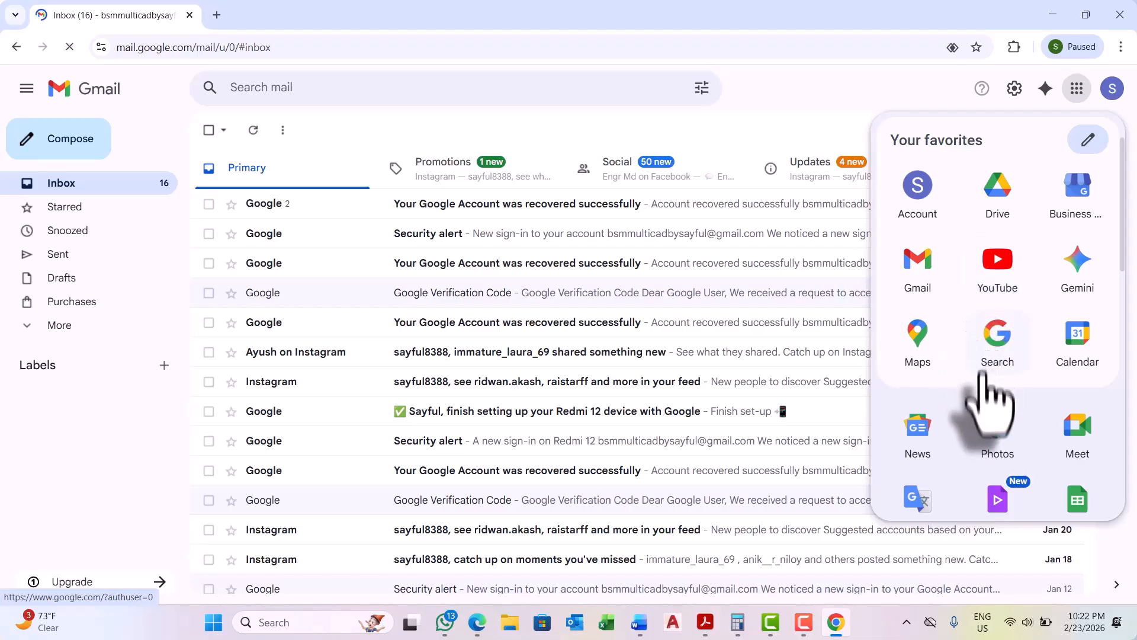
pyautogui.scroll(-5, 990, 386)
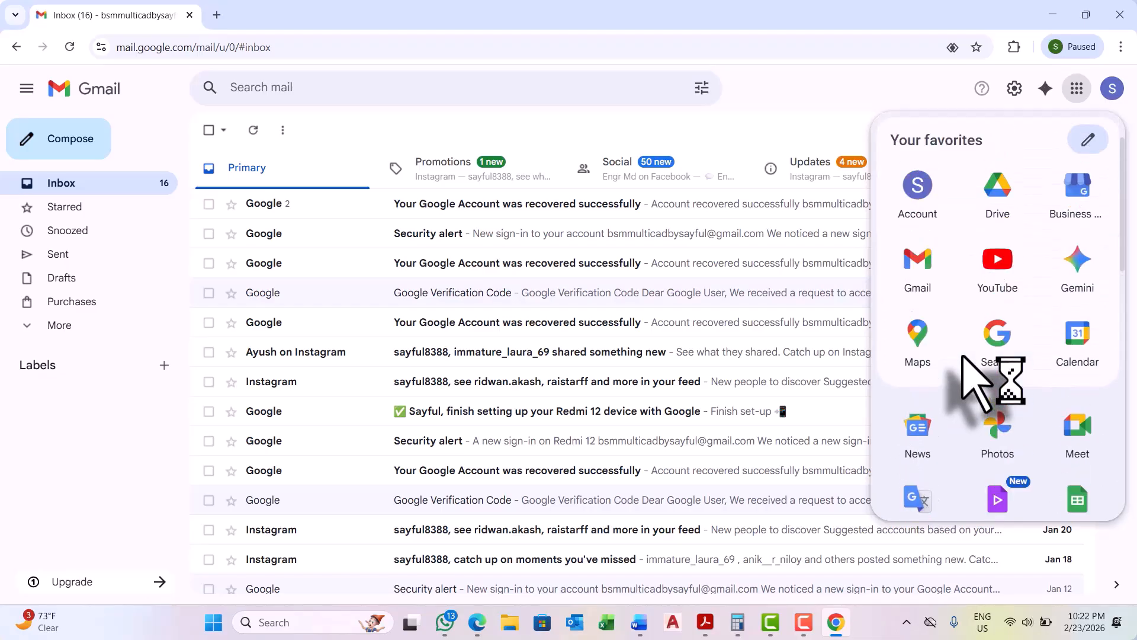
pyautogui.click(1111, 89)
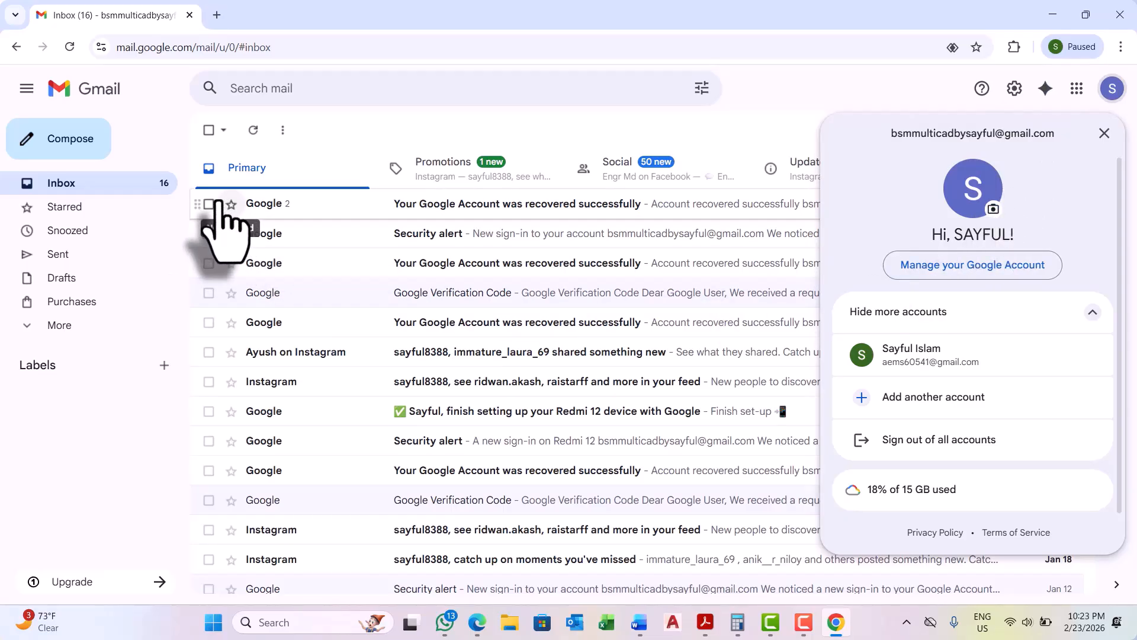
pyautogui.click(1088, 95)
pyautogui.click(1013, 196)
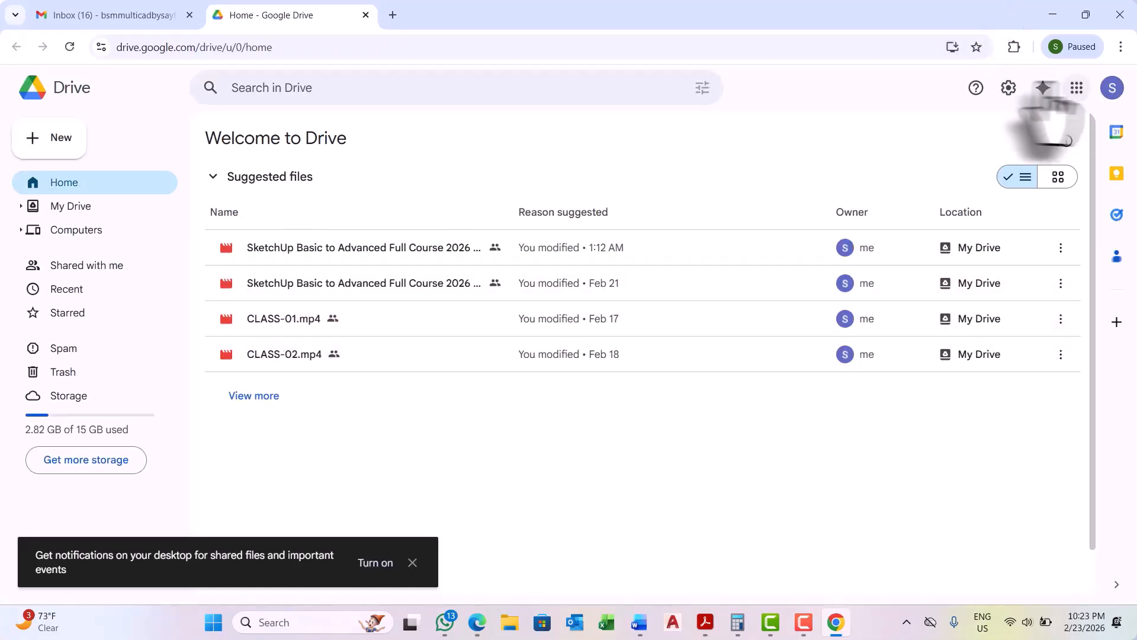
pyautogui.click(1123, 92)
pyautogui.click(957, 355)
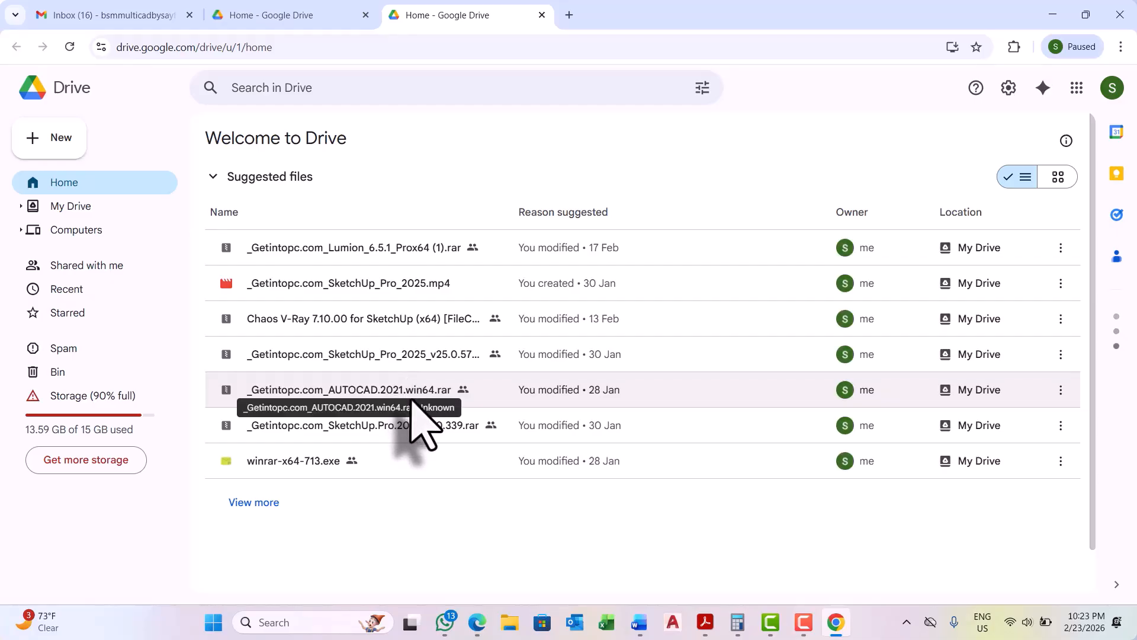
# Step: Copy the sharing link of the file _Getintopc.com_AUTOCAD.2021.win64.rar
pyautogui.click(1061, 390)
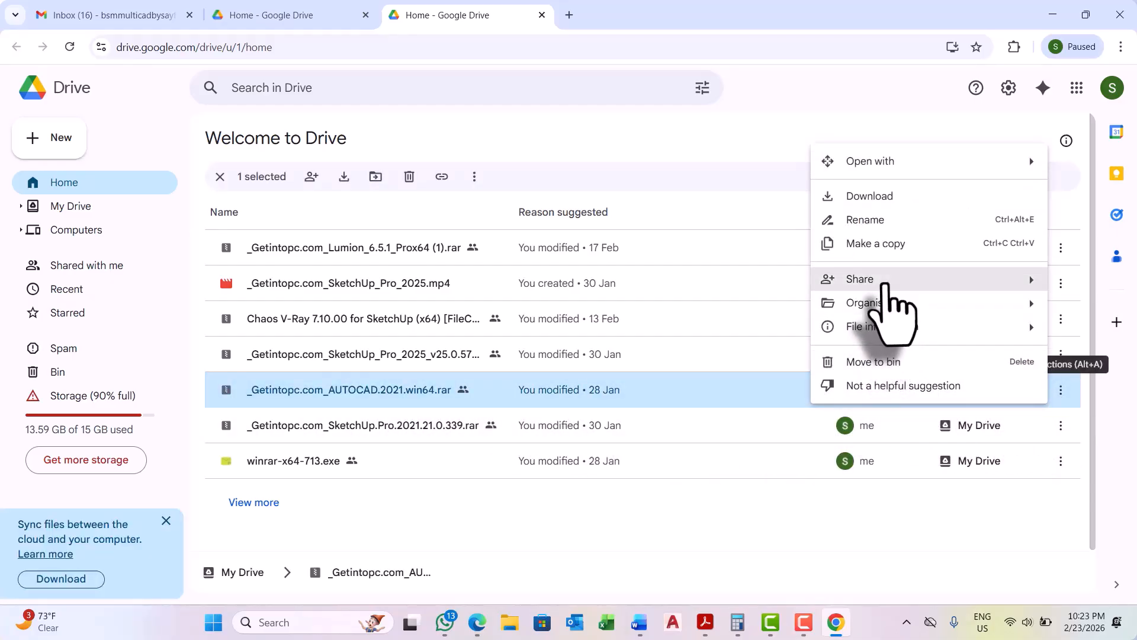
pyautogui.moveTo(887, 284)
pyautogui.click(625, 287)
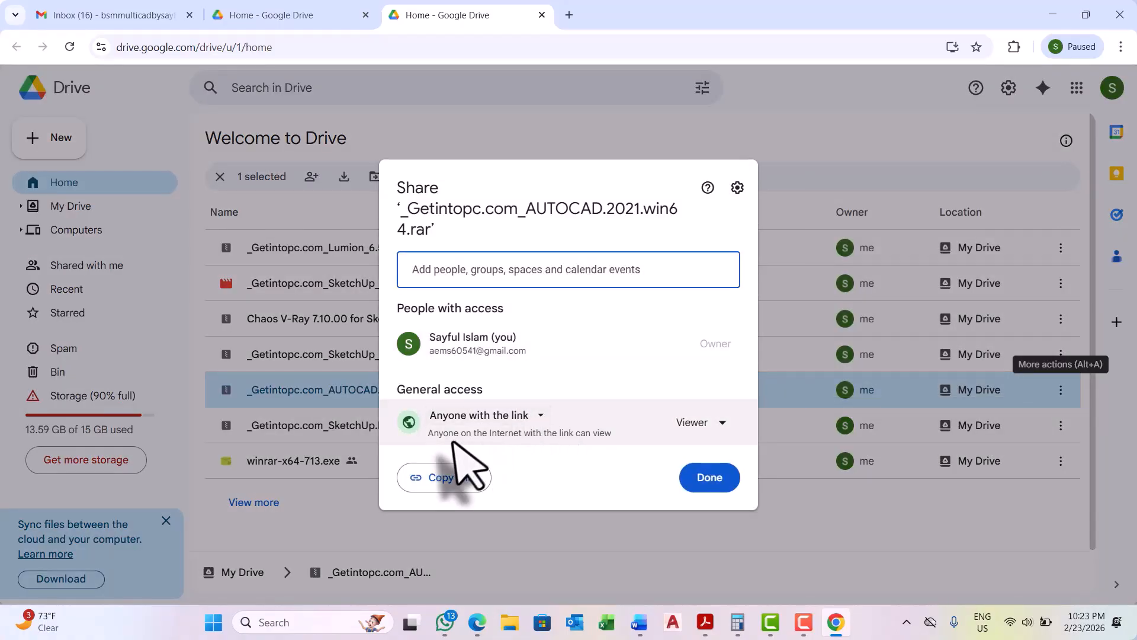
pyautogui.click(453, 479)
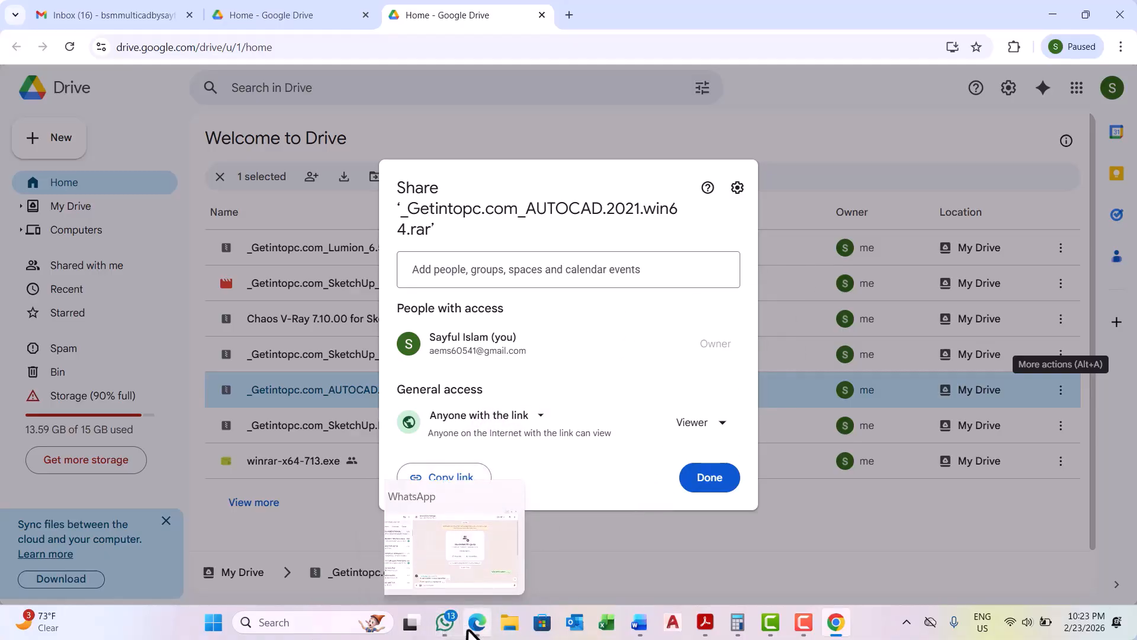
# Step: Switch to WhatsApp and send the copied Drive link to the Batch-08(Full Package) group
pyautogui.click(444, 621)
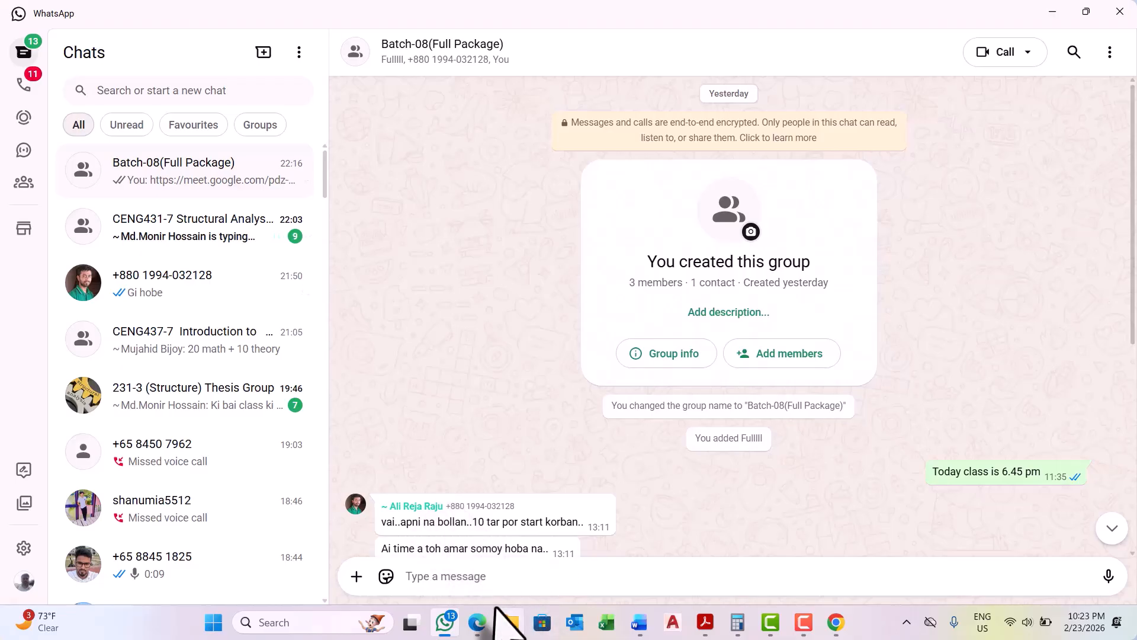
pyautogui.rightClick(501, 578)
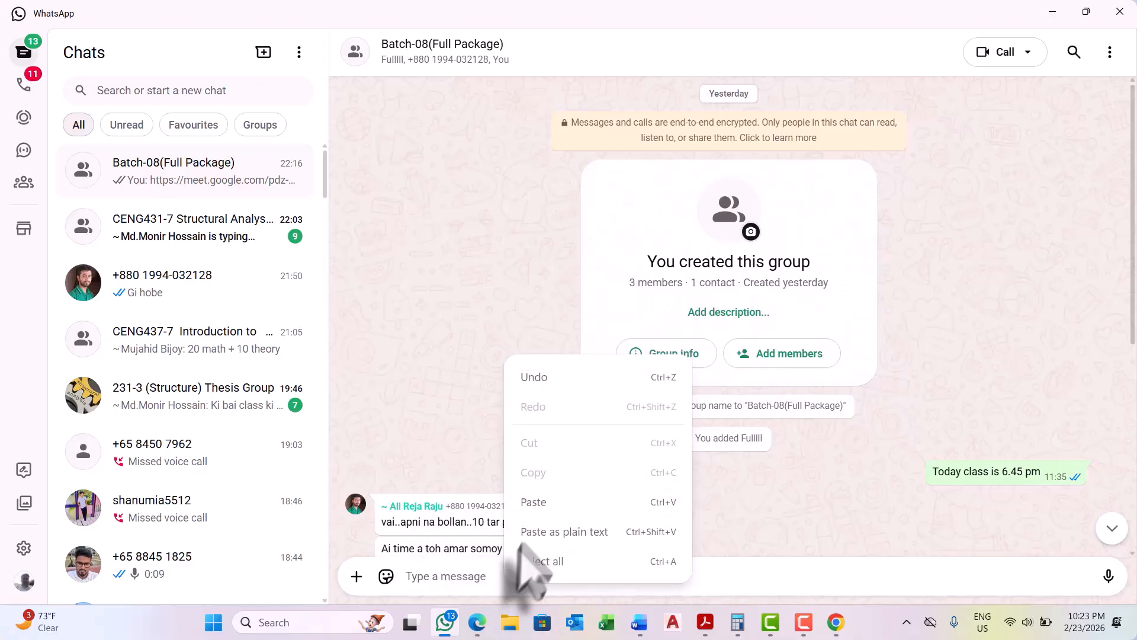
pyautogui.click(533, 502)
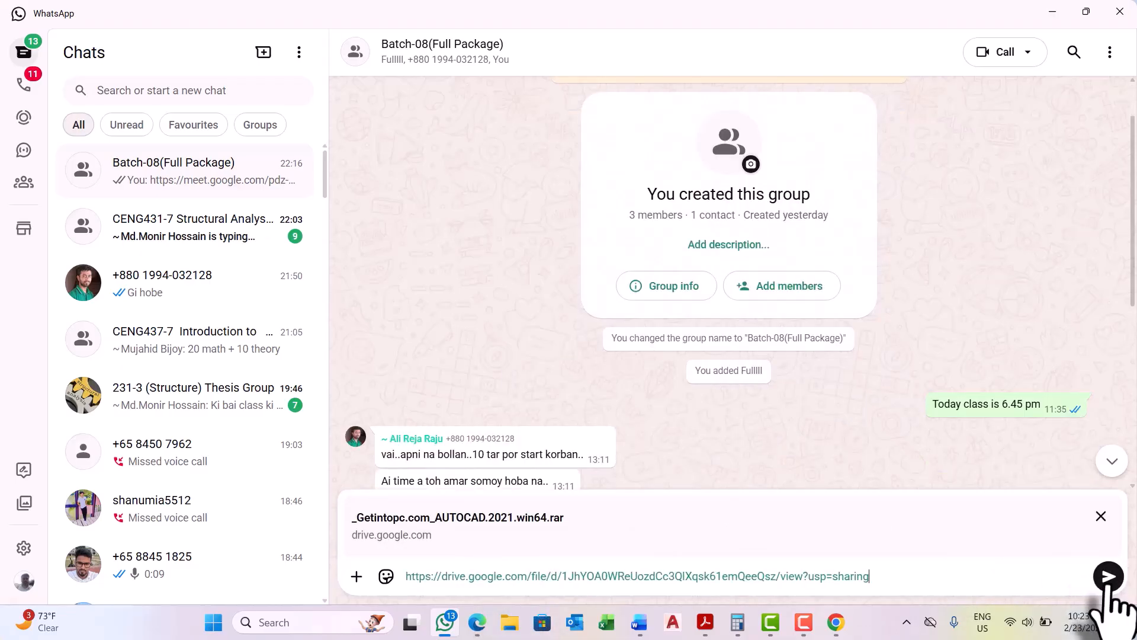
pyautogui.click(1108, 576)
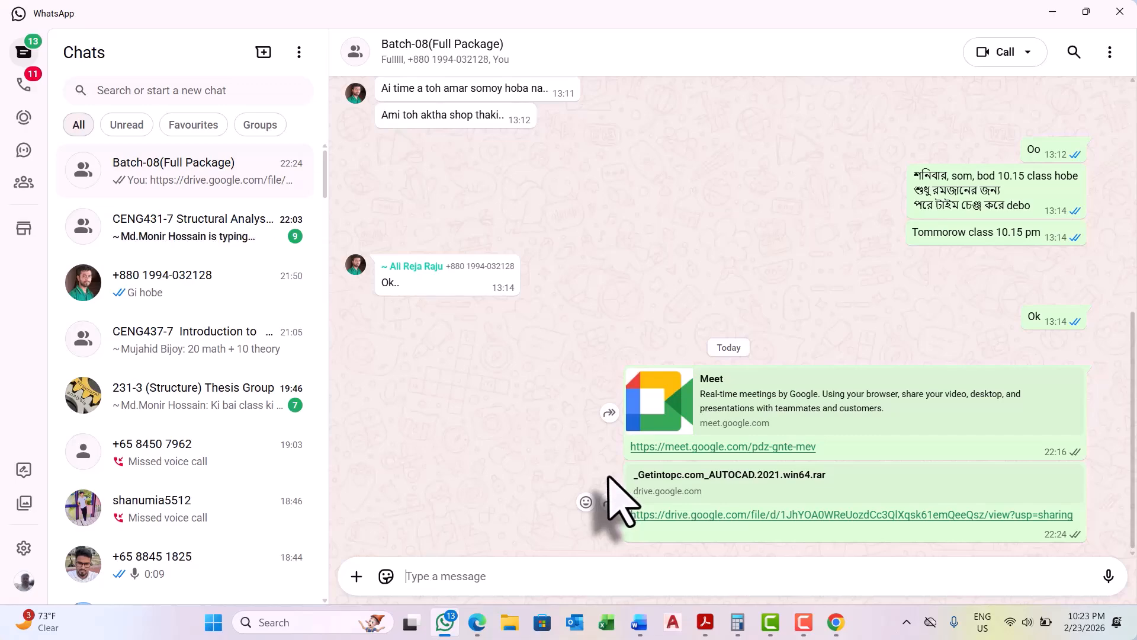
# Step: Minimize WhatsApp, close the file's sharing dialog in Drive and return to the desktop
pyautogui.click(1052, 13)
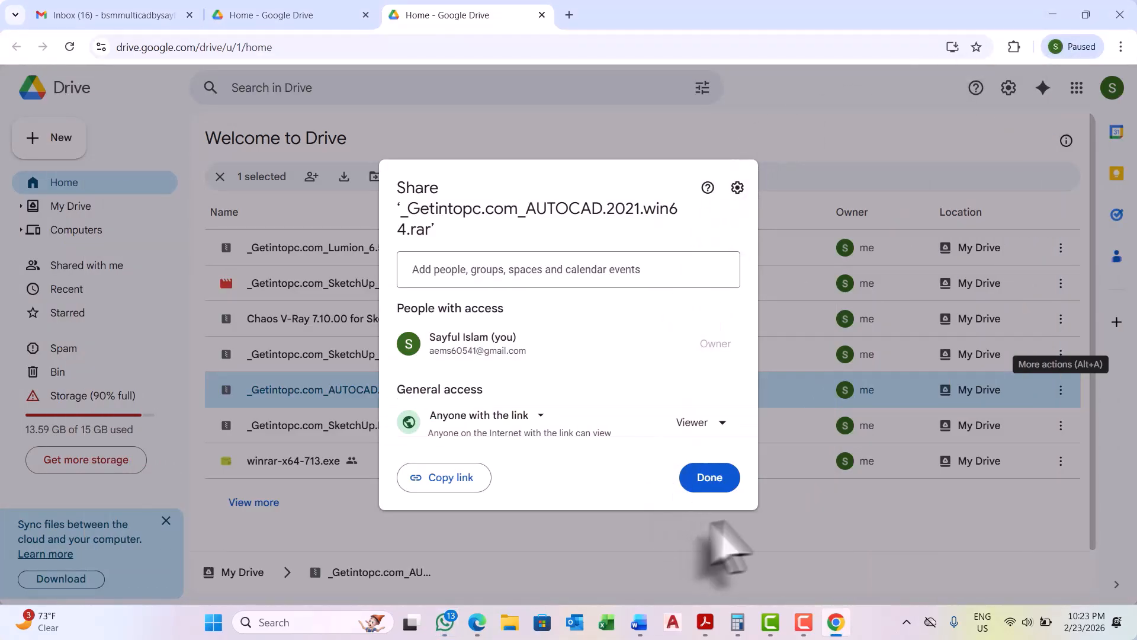
pyautogui.click(714, 477)
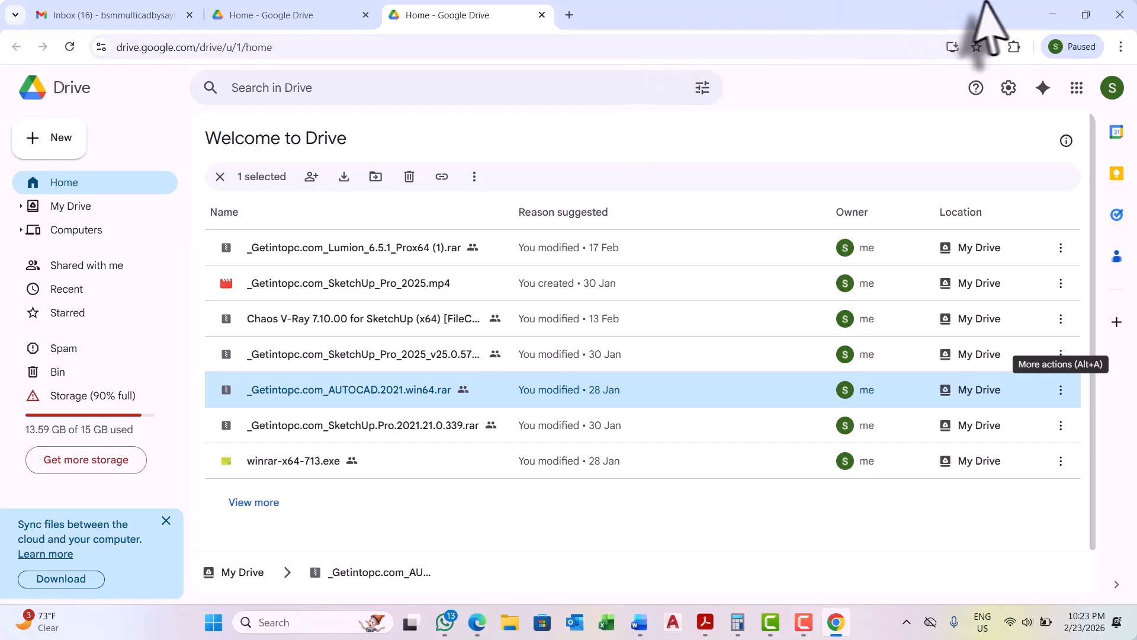
pyautogui.click(1051, 15)
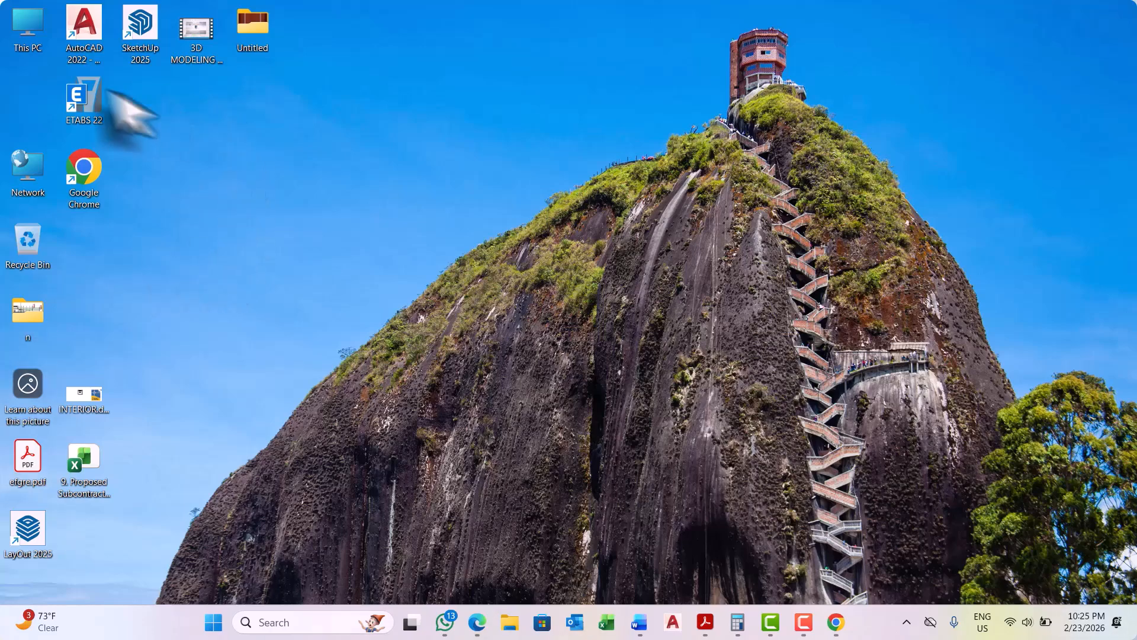
# Step: Move the AutoCAD 2022 desktop shortcut to the free spot below the 3D MODELING file
pyautogui.moveTo(89, 31); pyautogui.dragTo(235, 108)
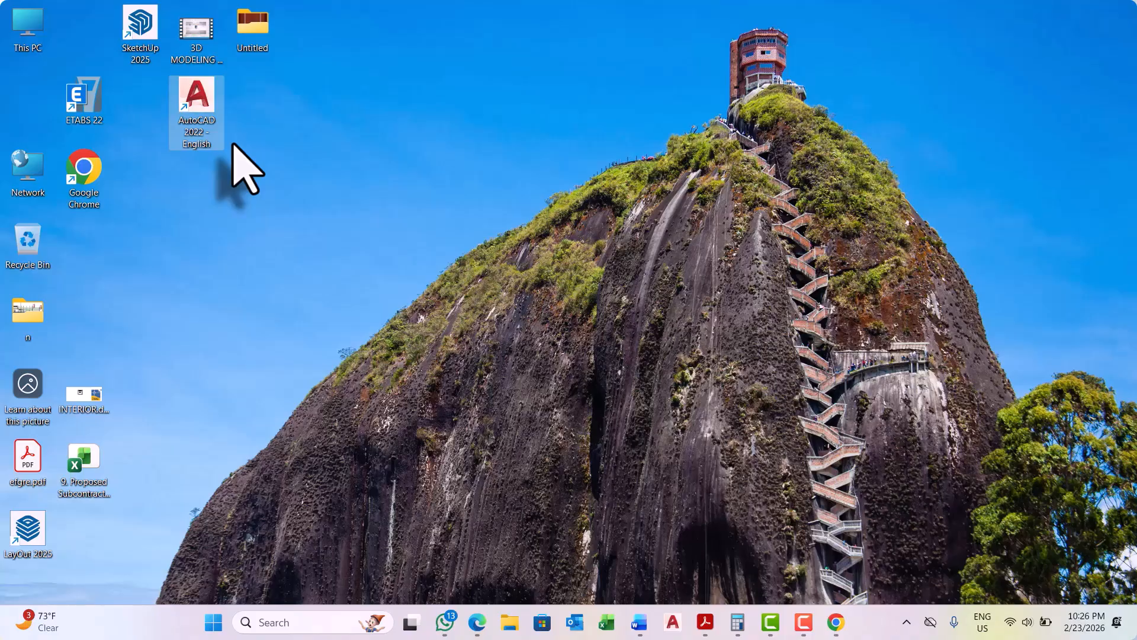
pyautogui.click(312, 198)
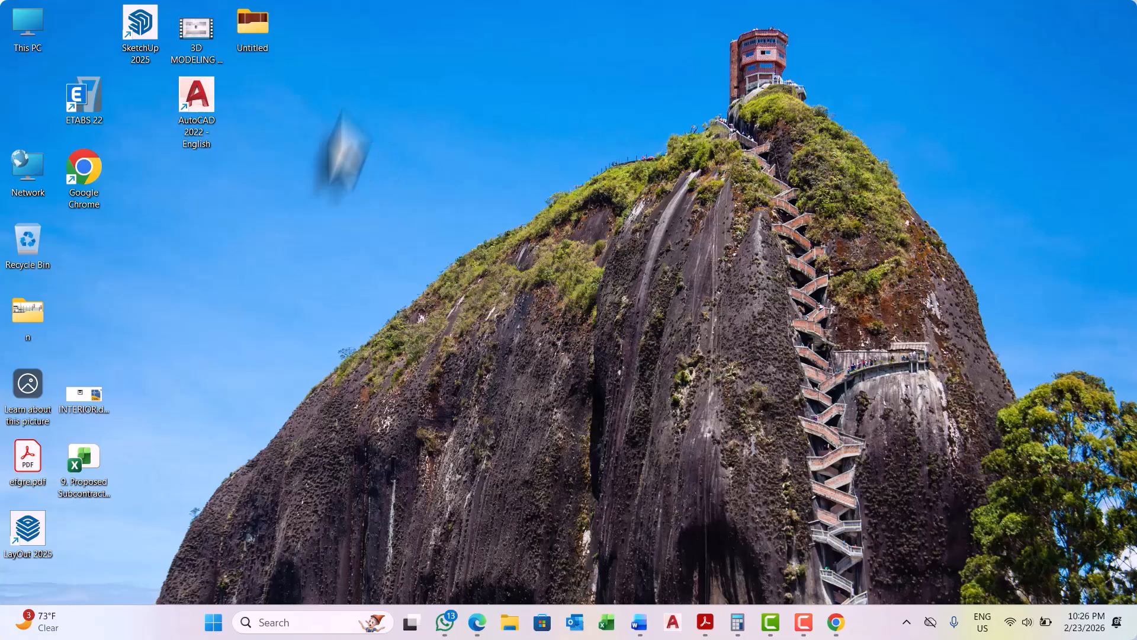
# Step: Search Windows for "AU" to locate the AutoCAD 2022 app, and dismiss the search
pyautogui.click(214, 627)
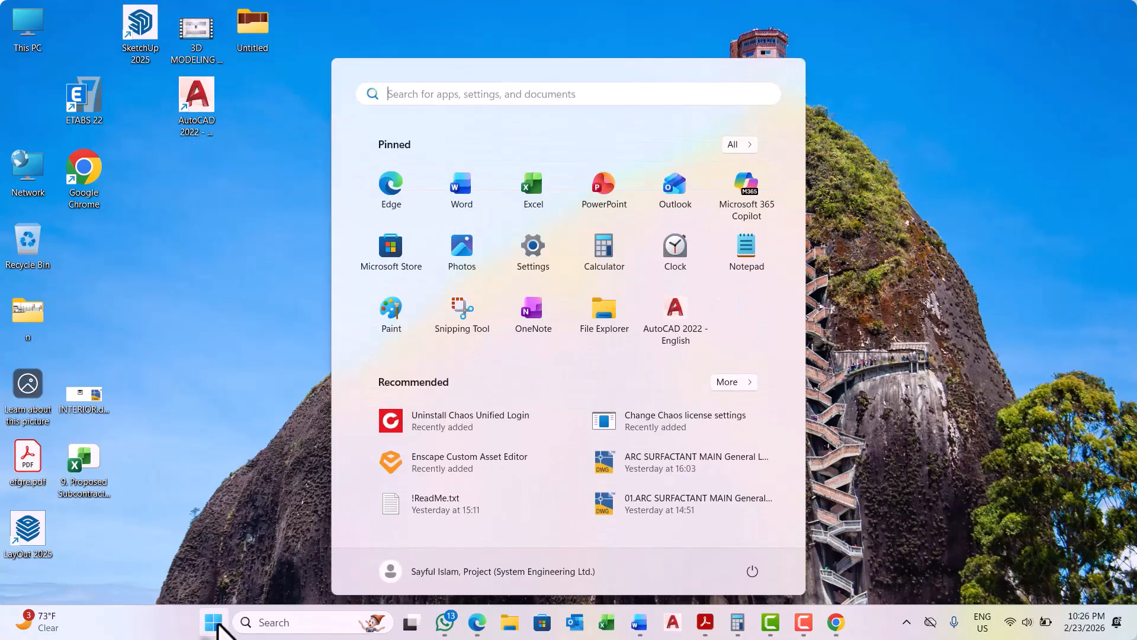
pyautogui.write('AU')
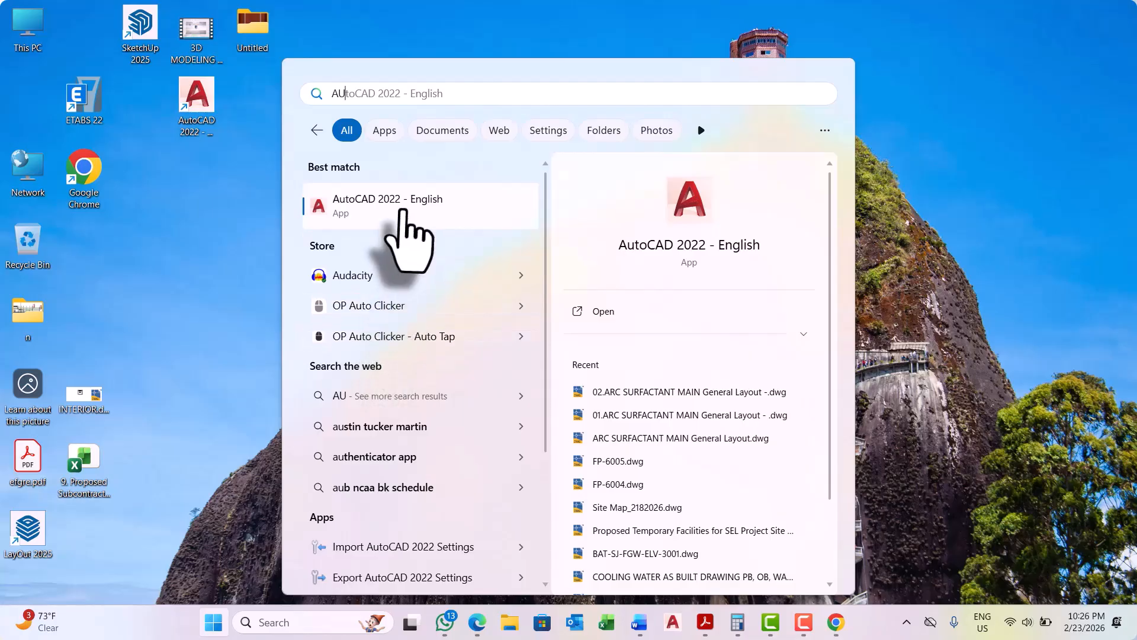
pyautogui.click(240, 182)
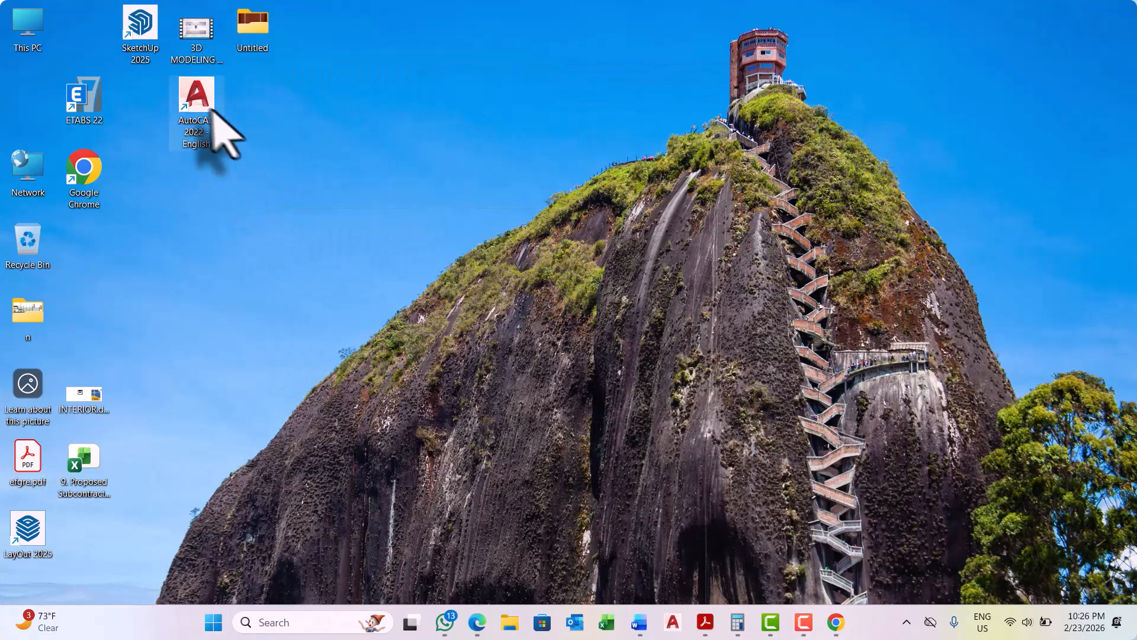
# Step: Launch AutoCAD 2022 from its desktop shortcut and bring up its start page
pyautogui.click(194, 106)
pyautogui.doubleClick(193, 107)
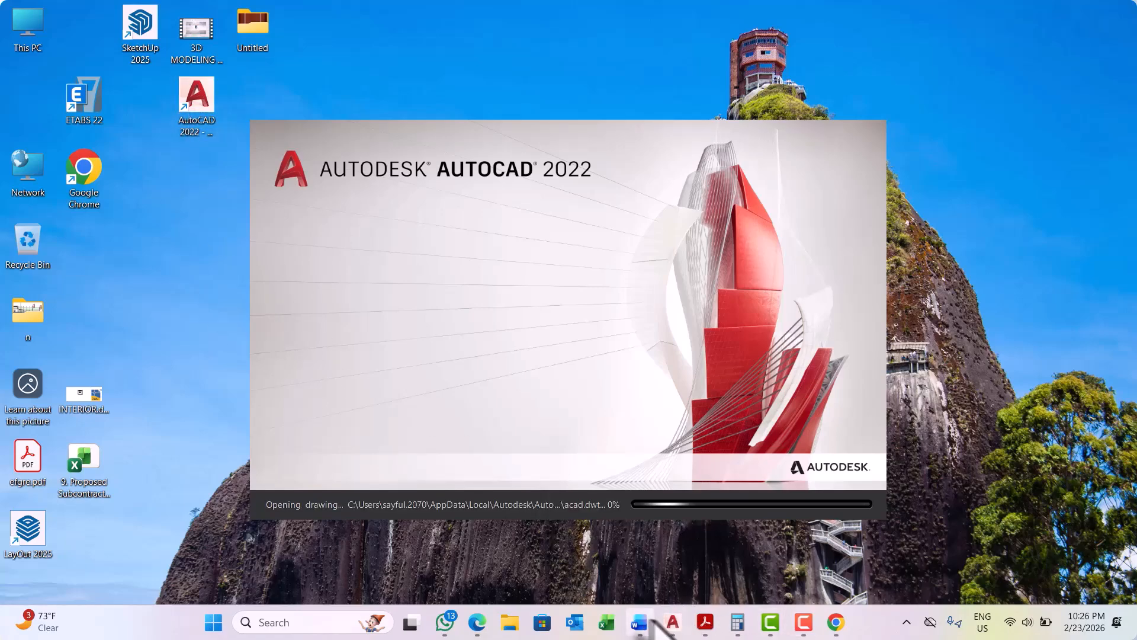
pyautogui.moveTo(673, 616)
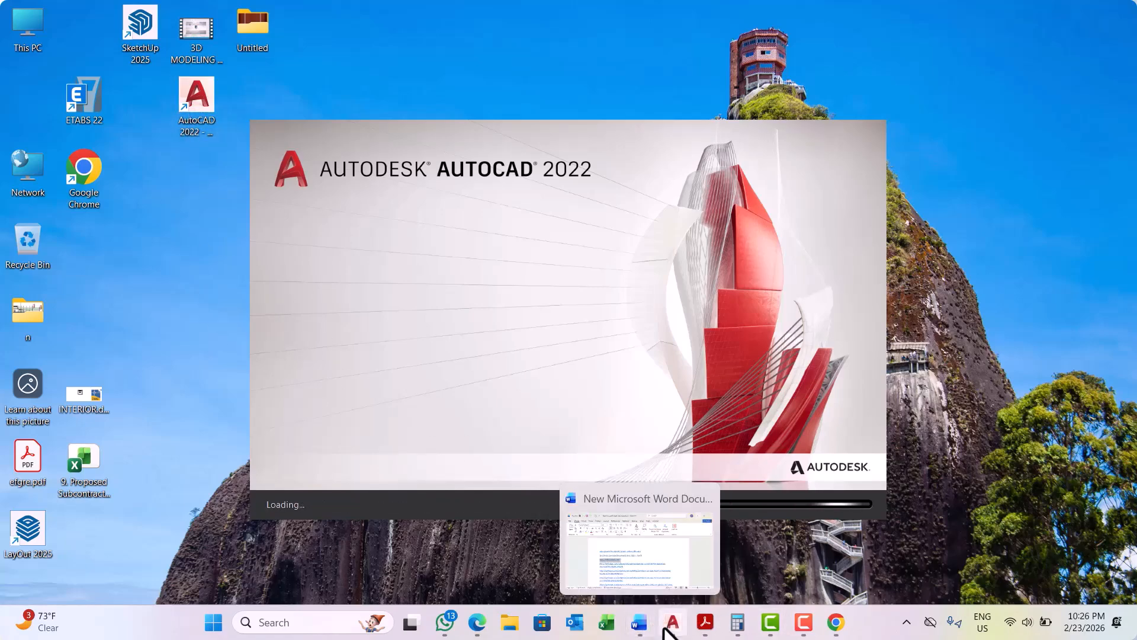
pyautogui.click(673, 624)
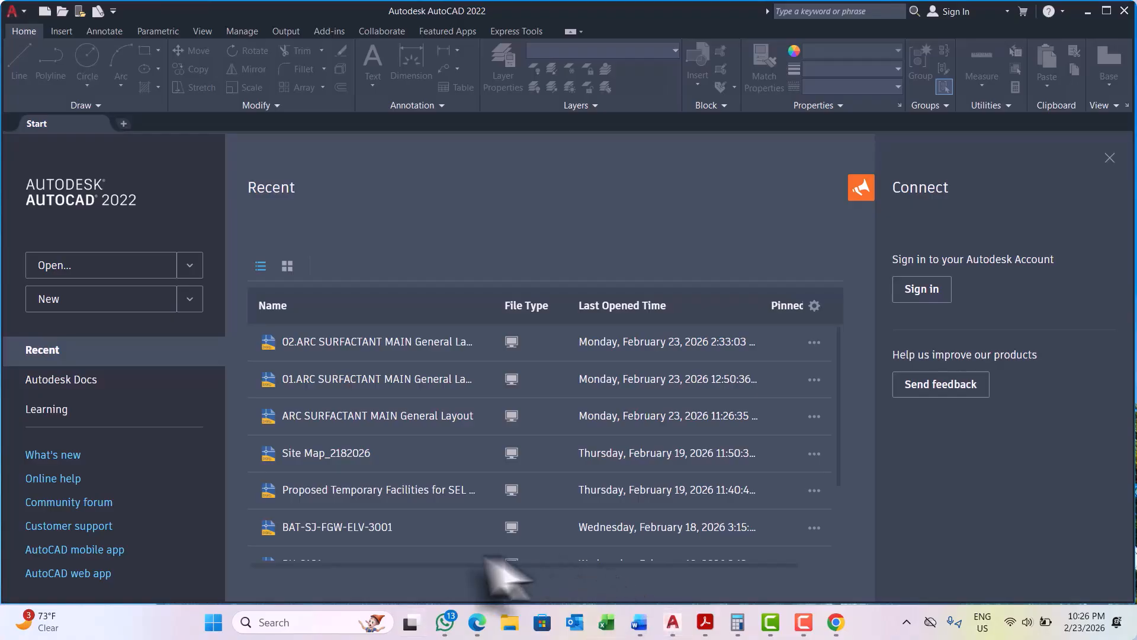
# Step: Present the entire screen in the Google Meet call in Edge, return to AutoCAD and hide the sharing notice
pyautogui.click(474, 625)
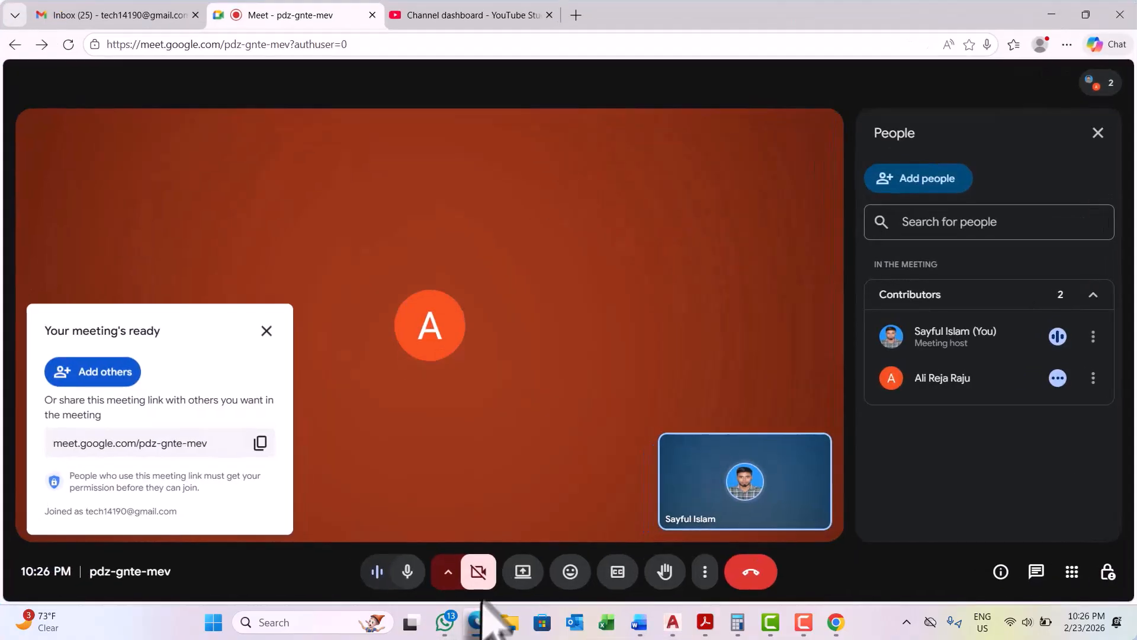
pyautogui.click(519, 569)
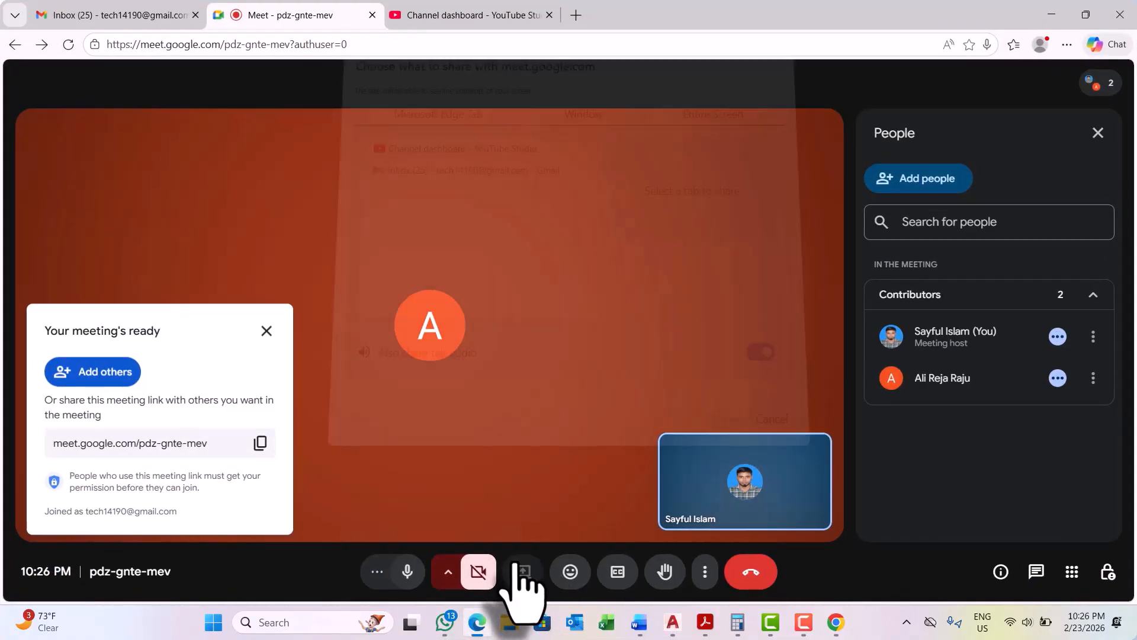
pyautogui.click(699, 130)
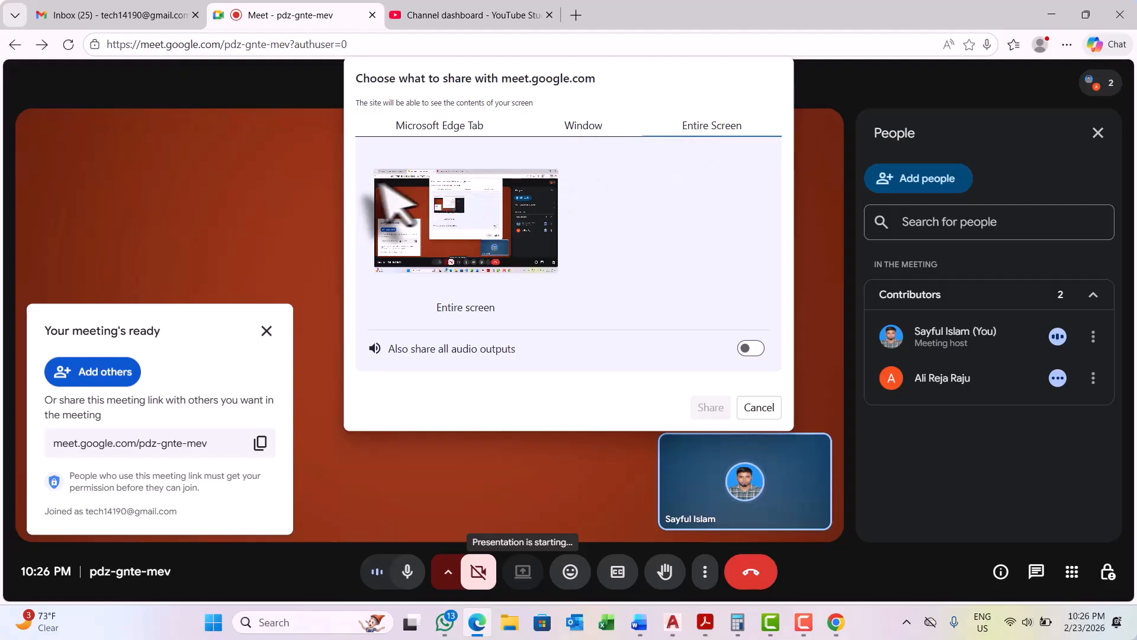
pyautogui.click(399, 196)
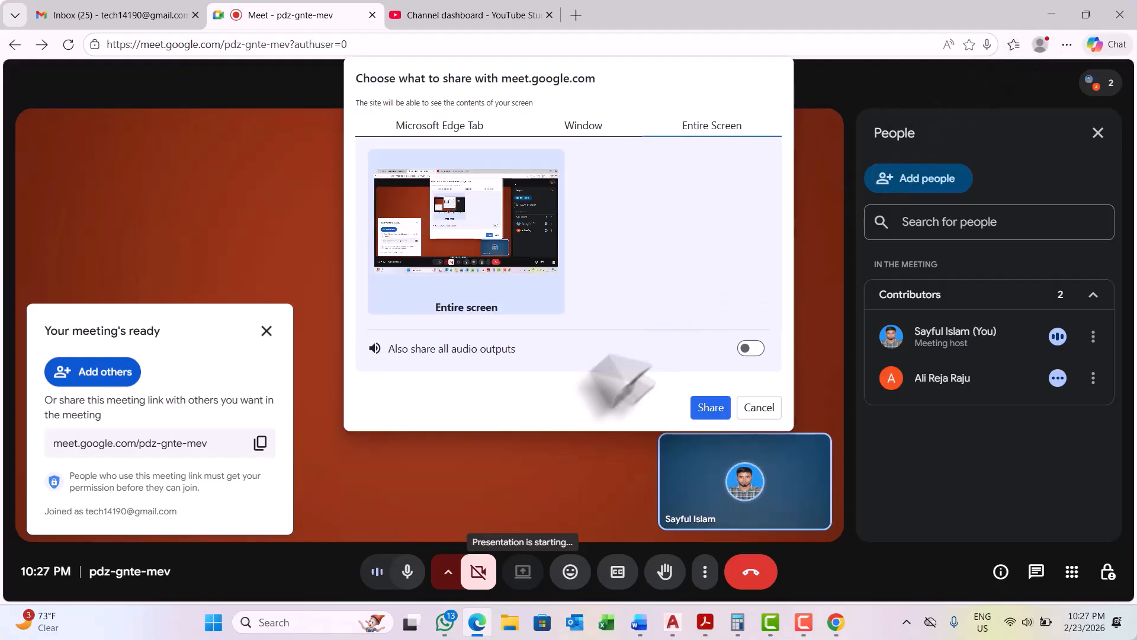
pyautogui.click(714, 407)
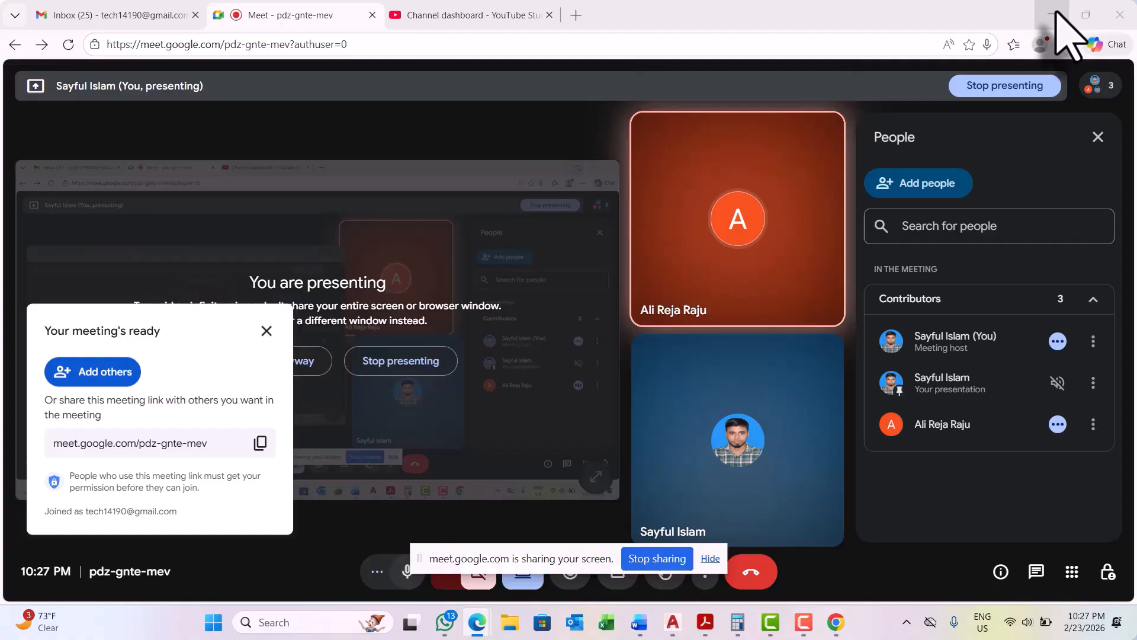
pyautogui.click(1053, 15)
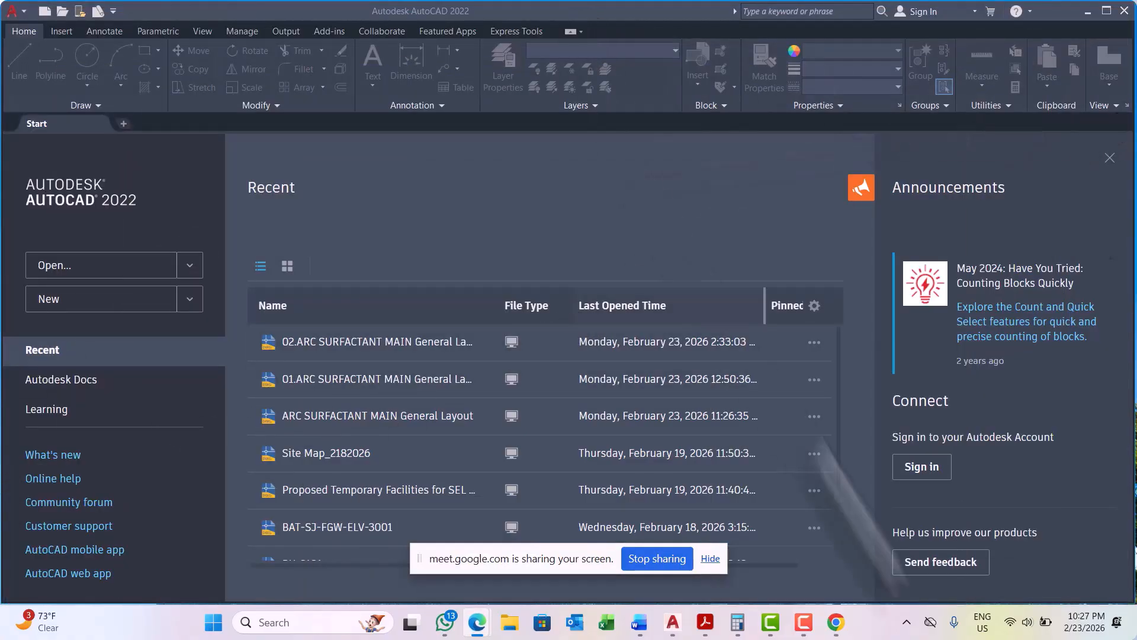
pyautogui.click(711, 559)
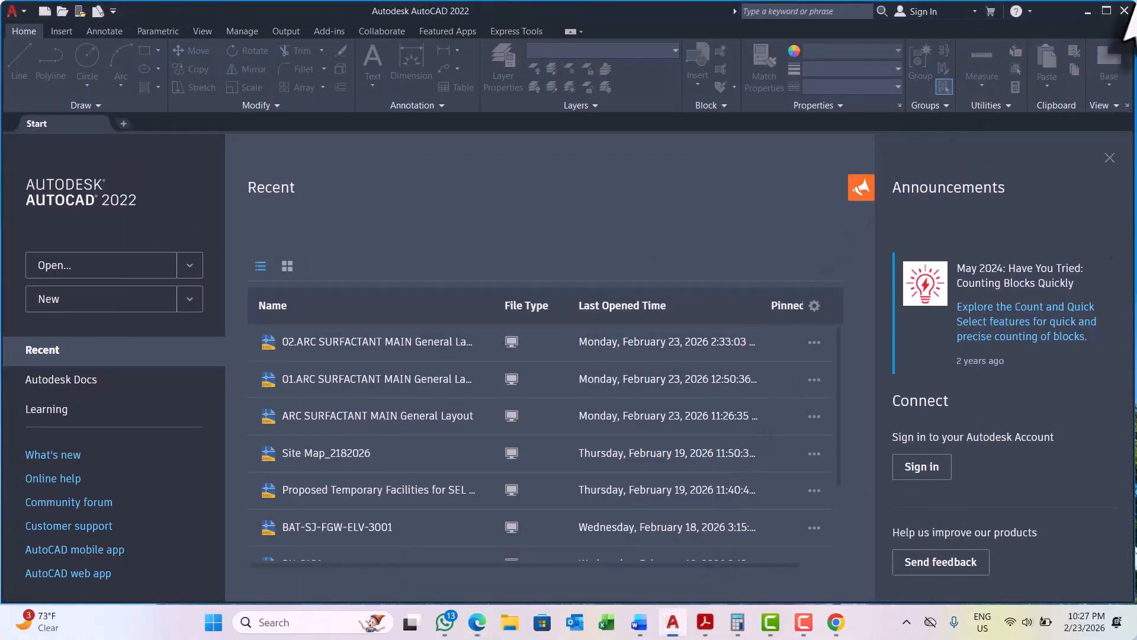
# Step: Close AutoCAD and move its desktop shortcut to an empty spot in the top row, beyond the Untitled folder
pyautogui.click(1124, 10)
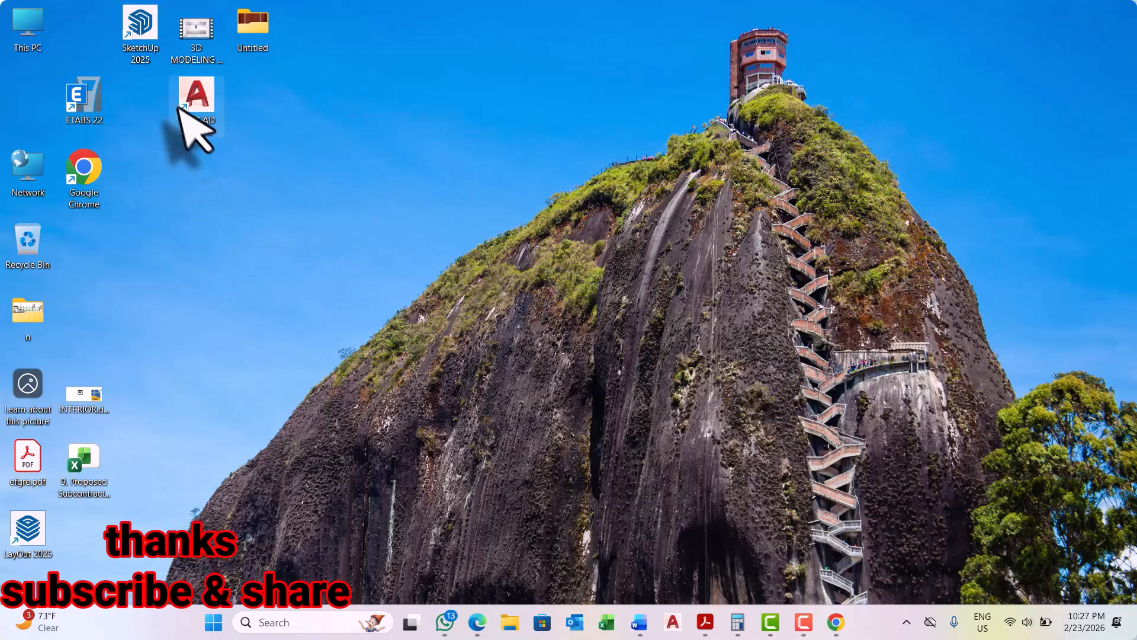
pyautogui.moveTo(200, 104); pyautogui.dragTo(450, 73)
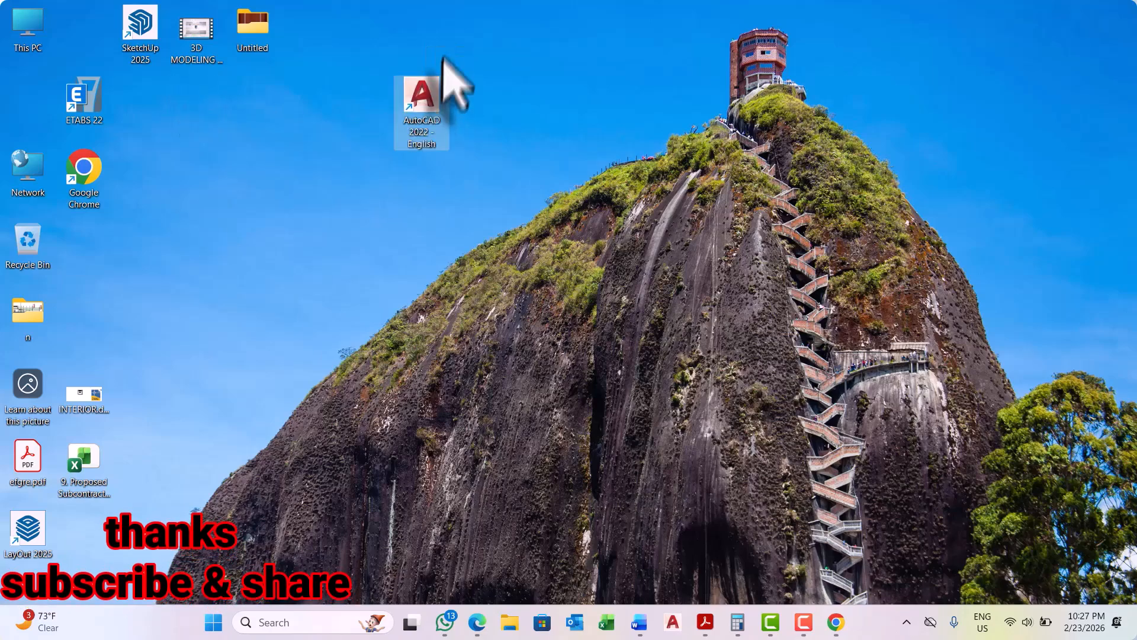
pyautogui.moveTo(417, 118); pyautogui.dragTo(447, 81)
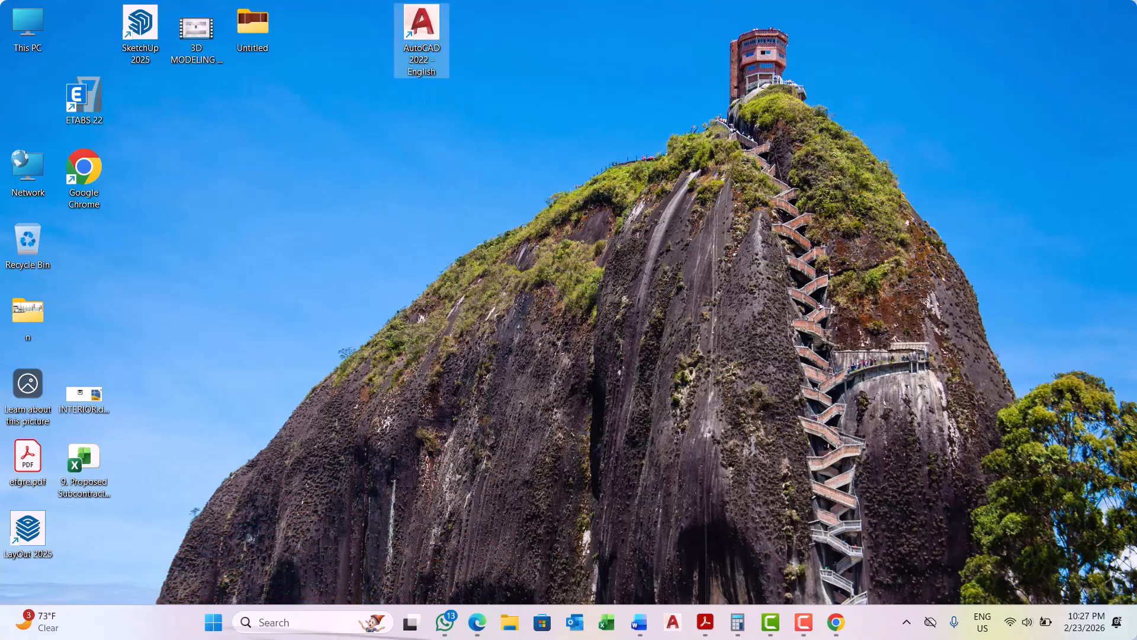
# Step: Search Windows for "A" to locate the AutoCAD 2022 app, and dismiss the search
pyautogui.click(214, 624)
pyautogui.write('A')
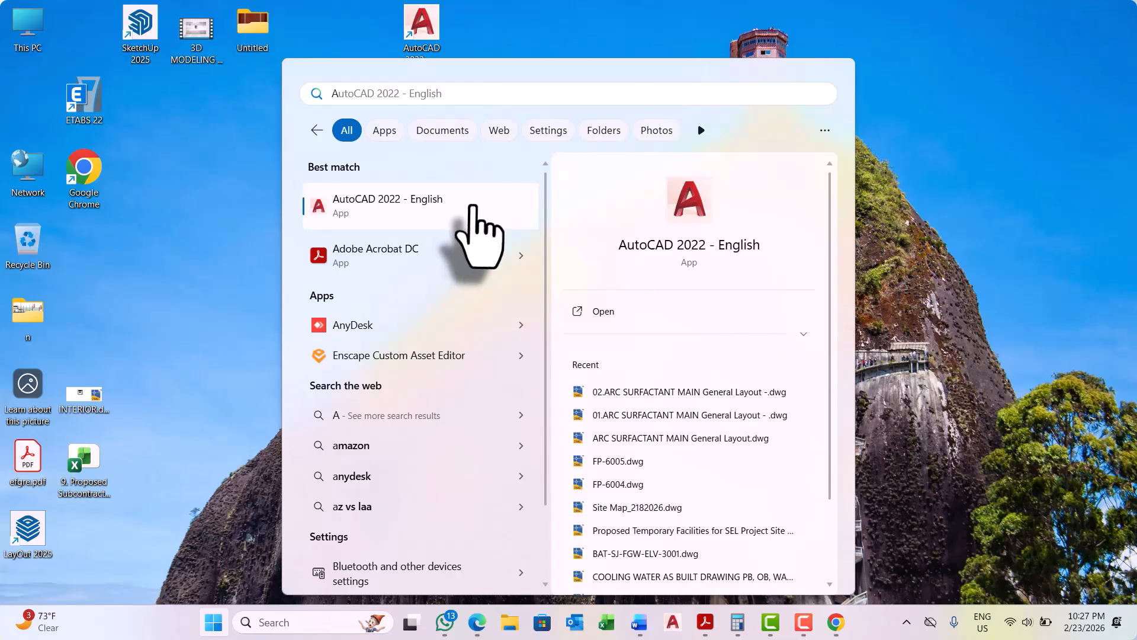
pyautogui.click(211, 205)
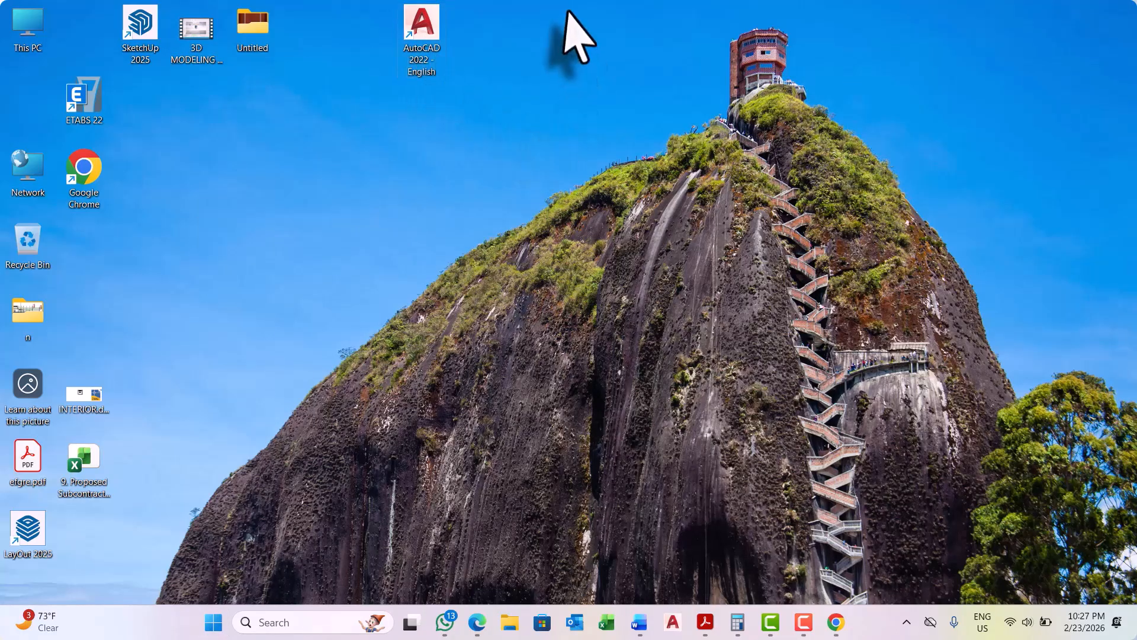
# Step: Launch AutoCAD 2022 from its desktop shortcut, show the recent drawings as thumbnails and return them to the list view
pyautogui.moveTo(770, 622)
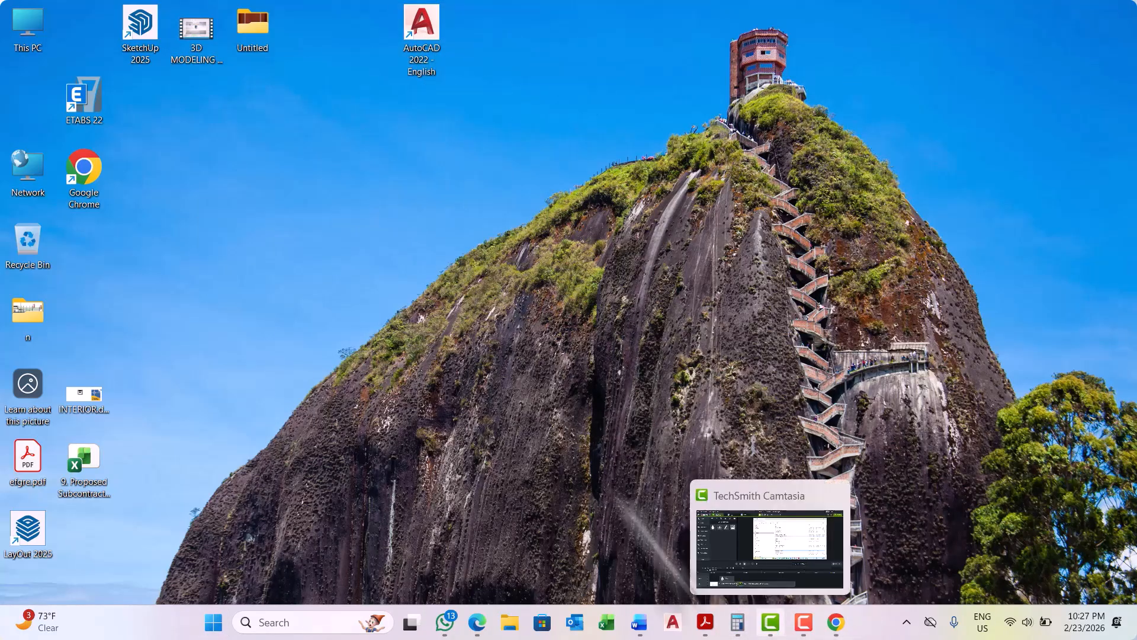
pyautogui.doubleClick(421, 36)
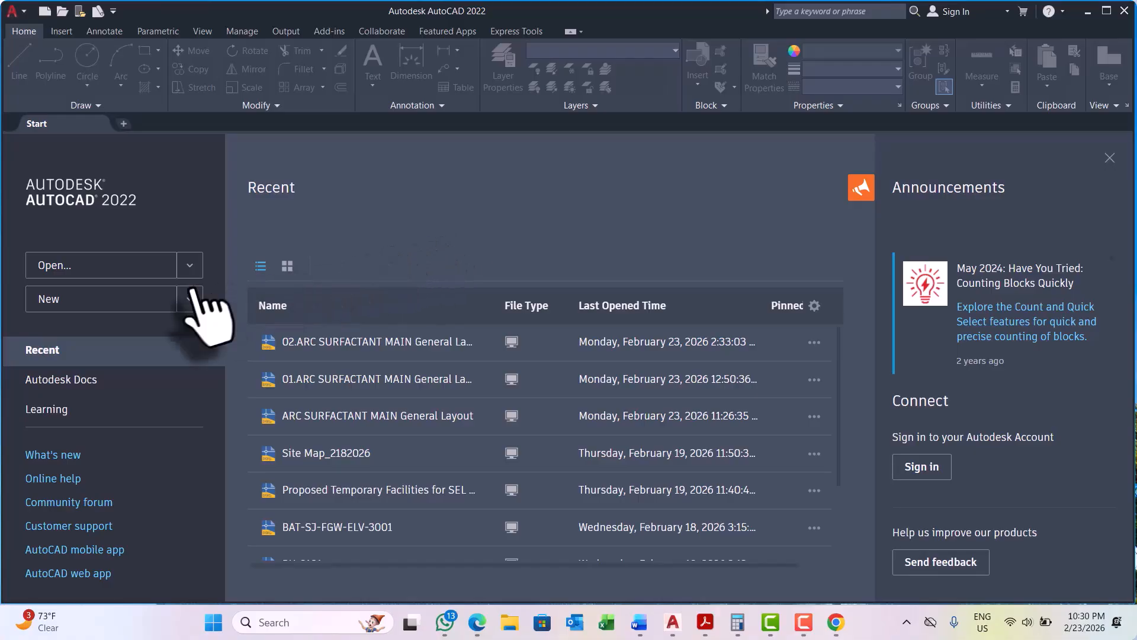
pyautogui.click(287, 268)
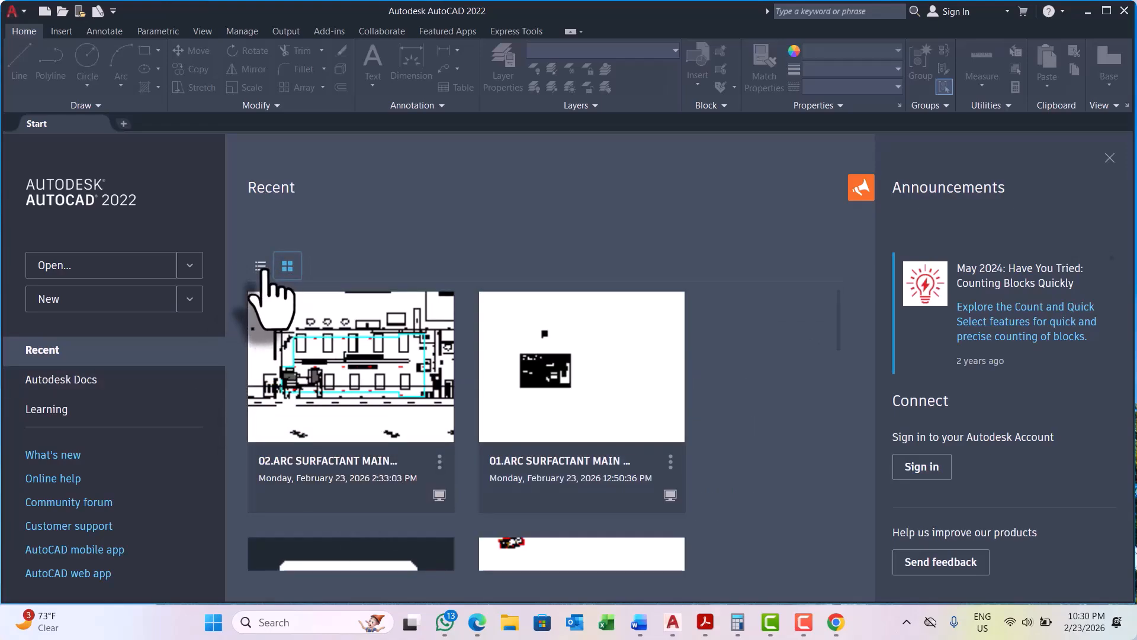
pyautogui.click(260, 266)
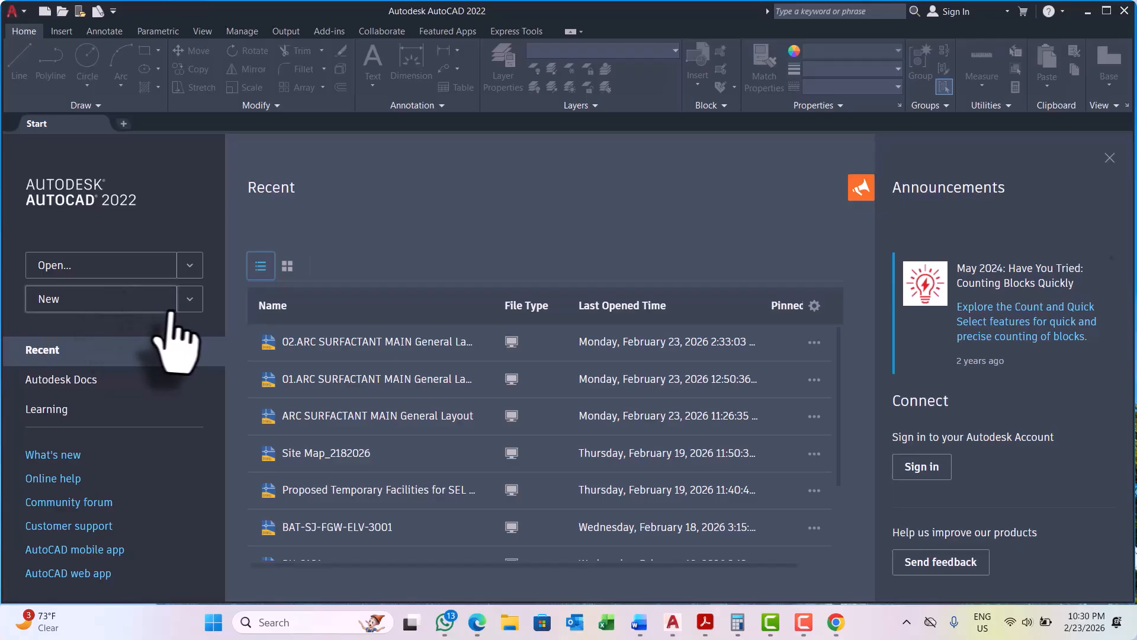
pyautogui.click(189, 299)
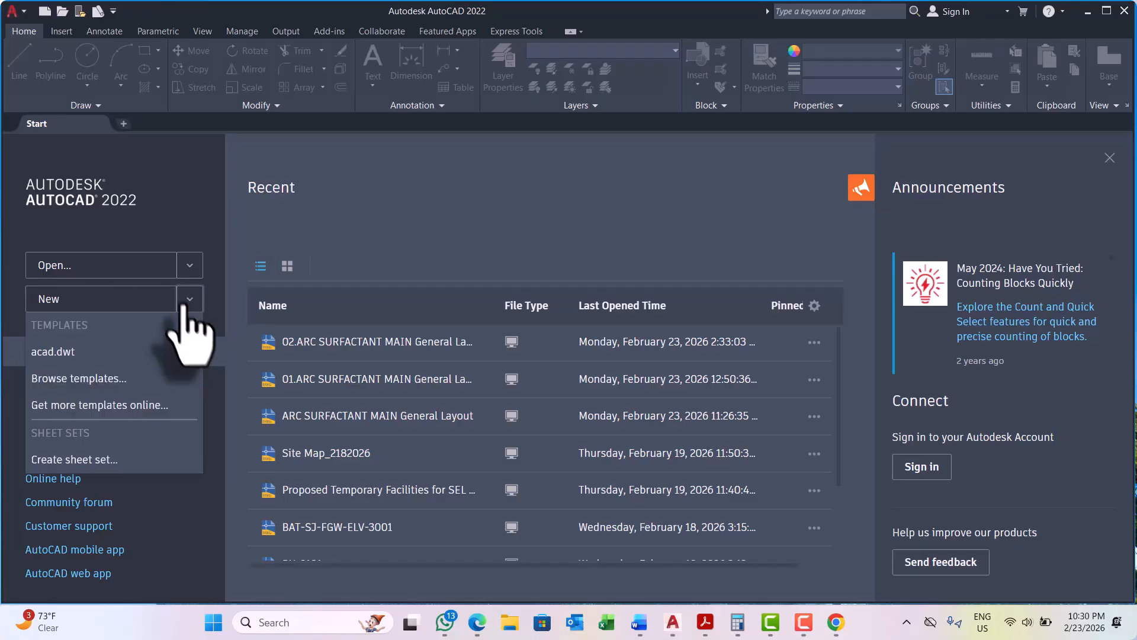
pyautogui.click(189, 188)
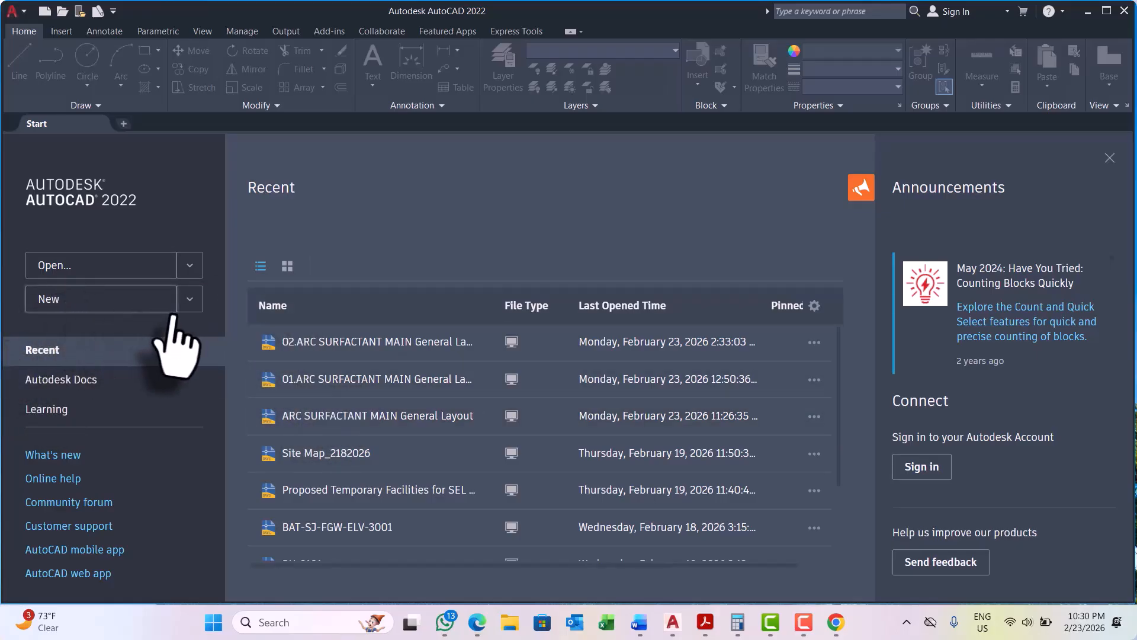
pyautogui.click(185, 299)
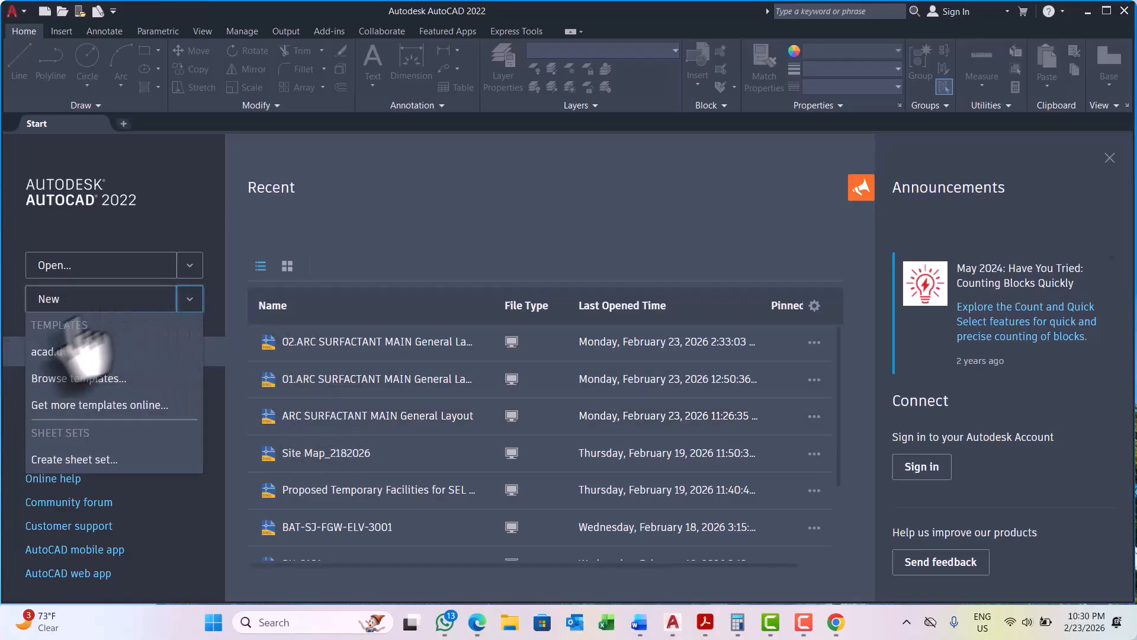
pyautogui.click(358, 170)
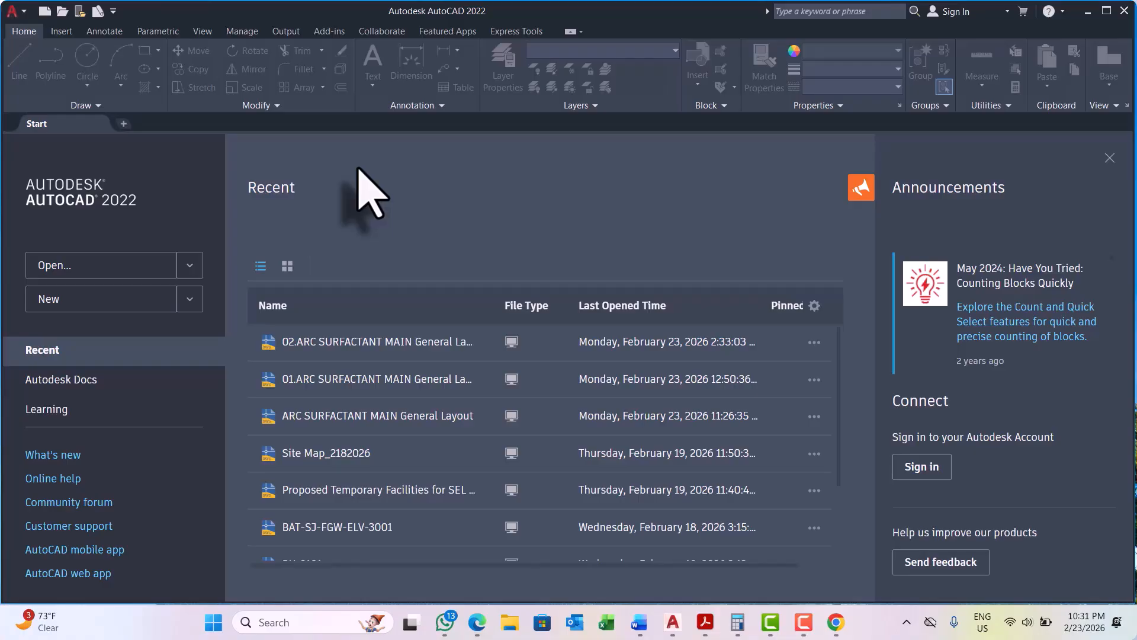
pyautogui.click(183, 303)
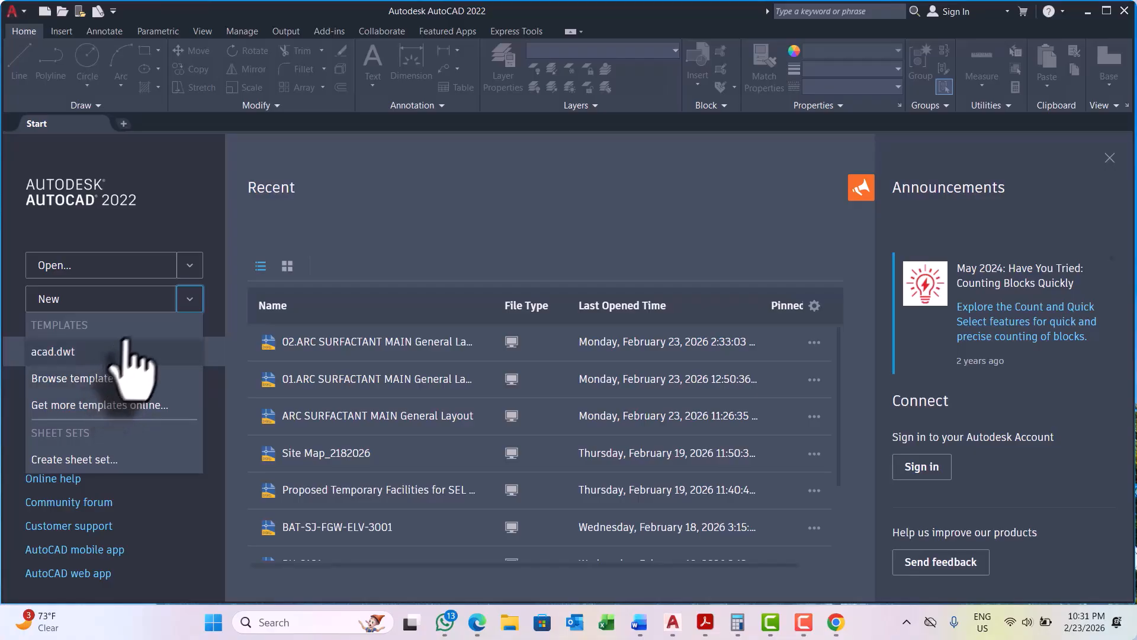
pyautogui.click(379, 249)
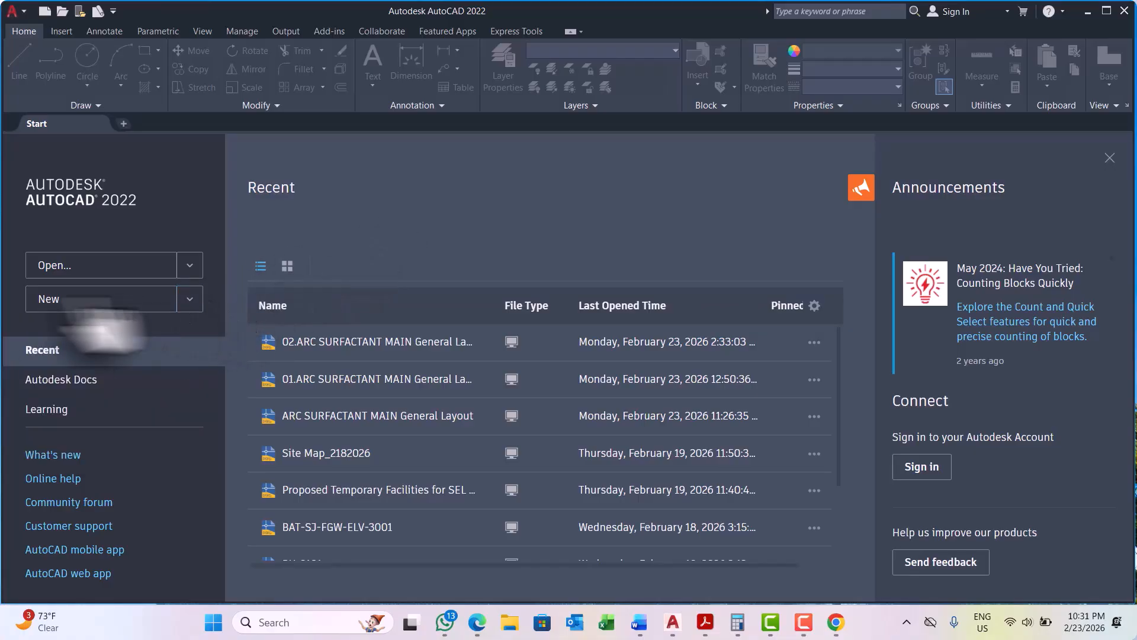
# Step: Create a new drawing from the acad.dwt template
pyautogui.click(189, 300)
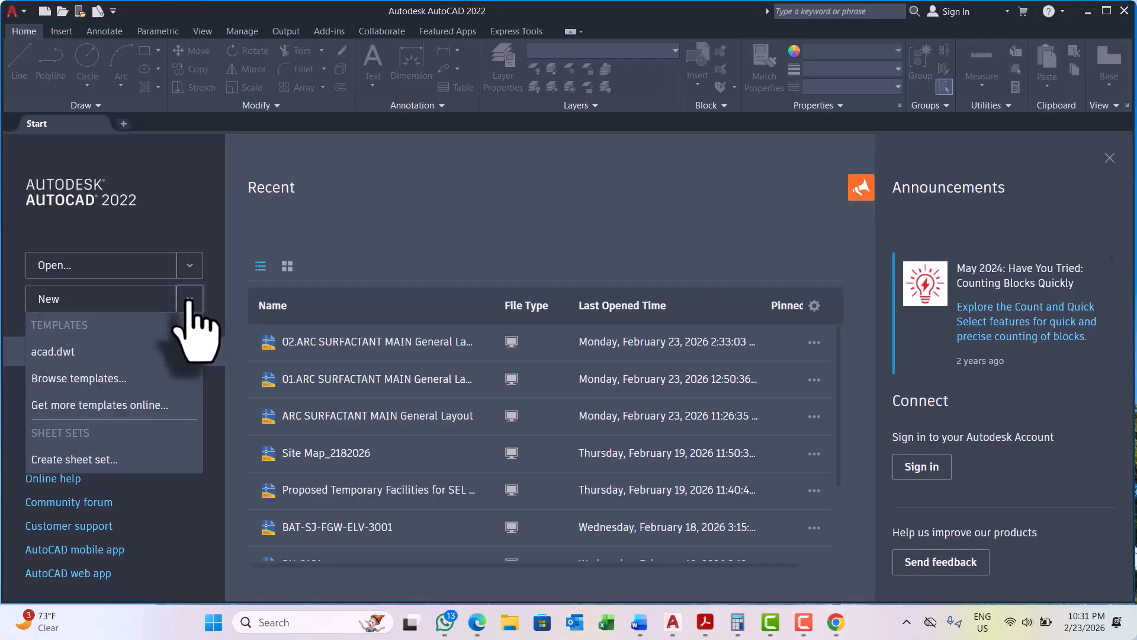
pyautogui.click(115, 353)
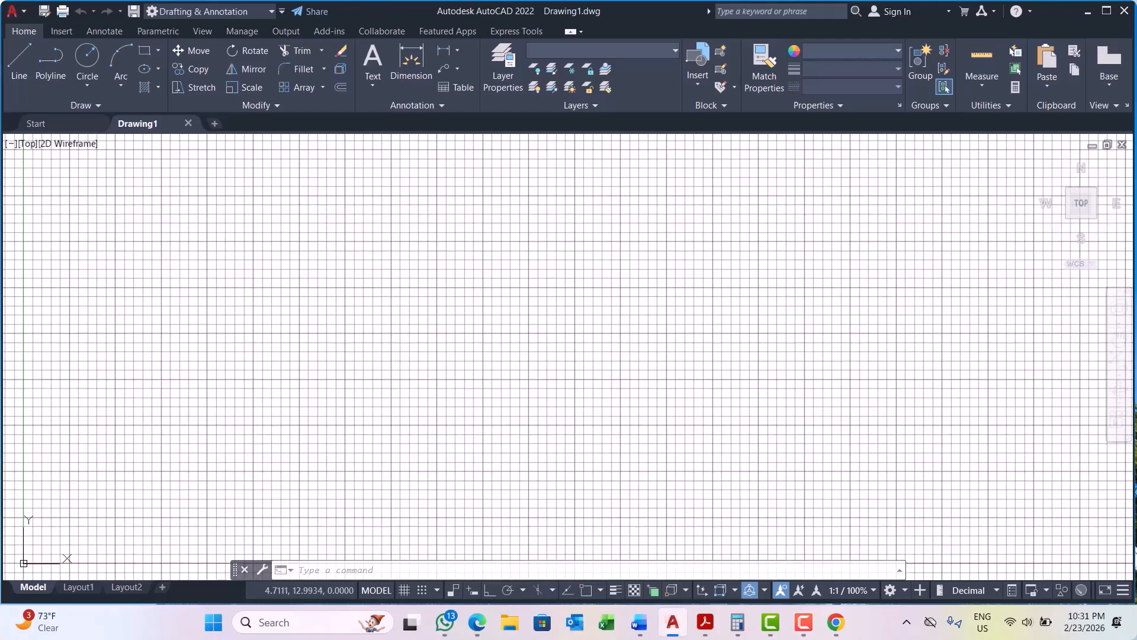
pyautogui.scroll(-2, 370, 386)
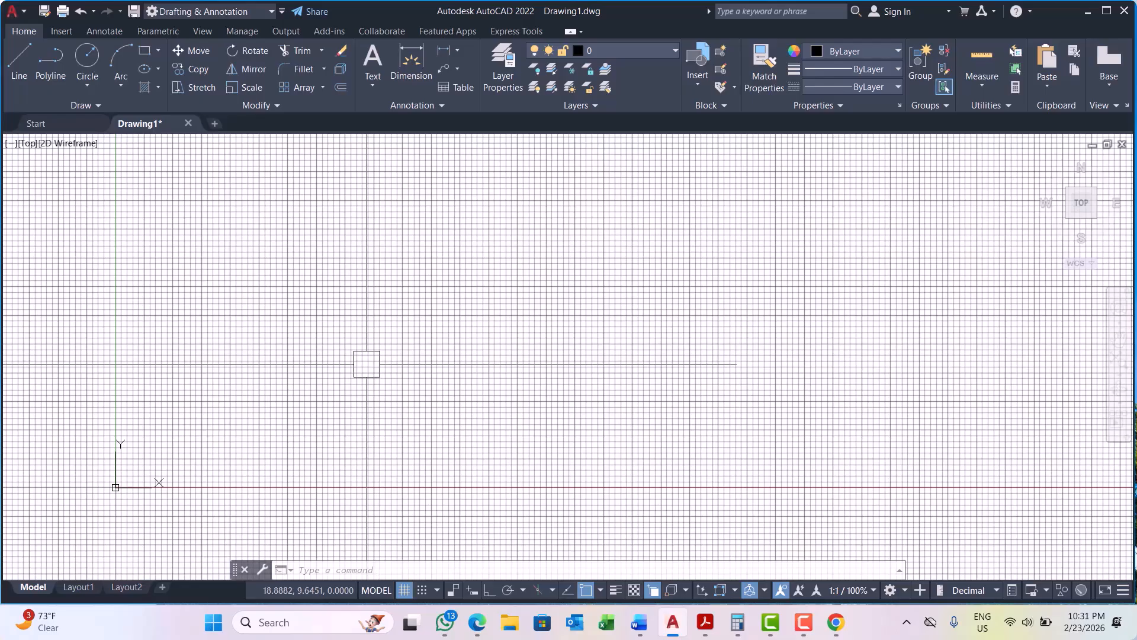
pyautogui.scroll(-1, 399, 337)
pyautogui.scroll(-1, 418, 347)
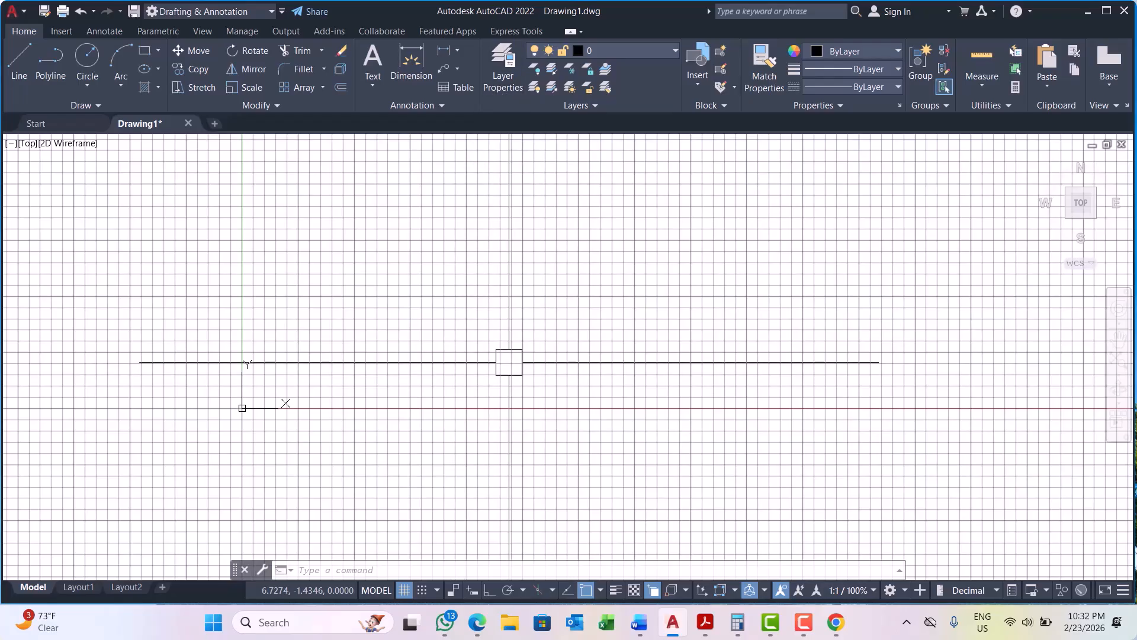
# Step: Open the Options dialog and review its setting categories one by one, from Files and Display through 3D Modeling and Selection
pyautogui.write('o')
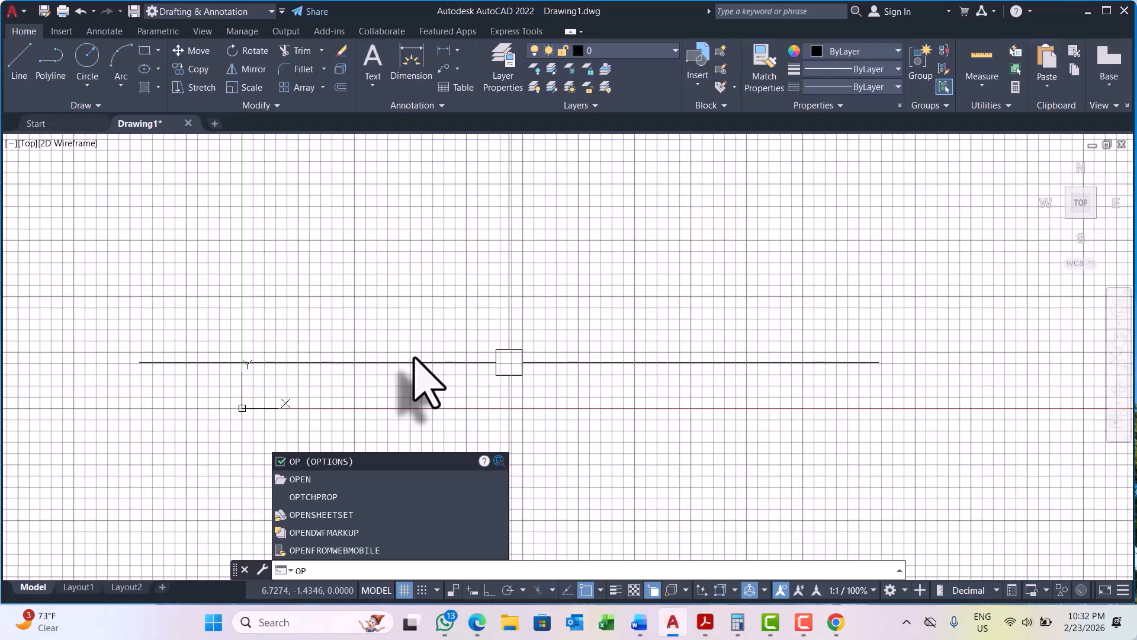
pyautogui.press('Return')
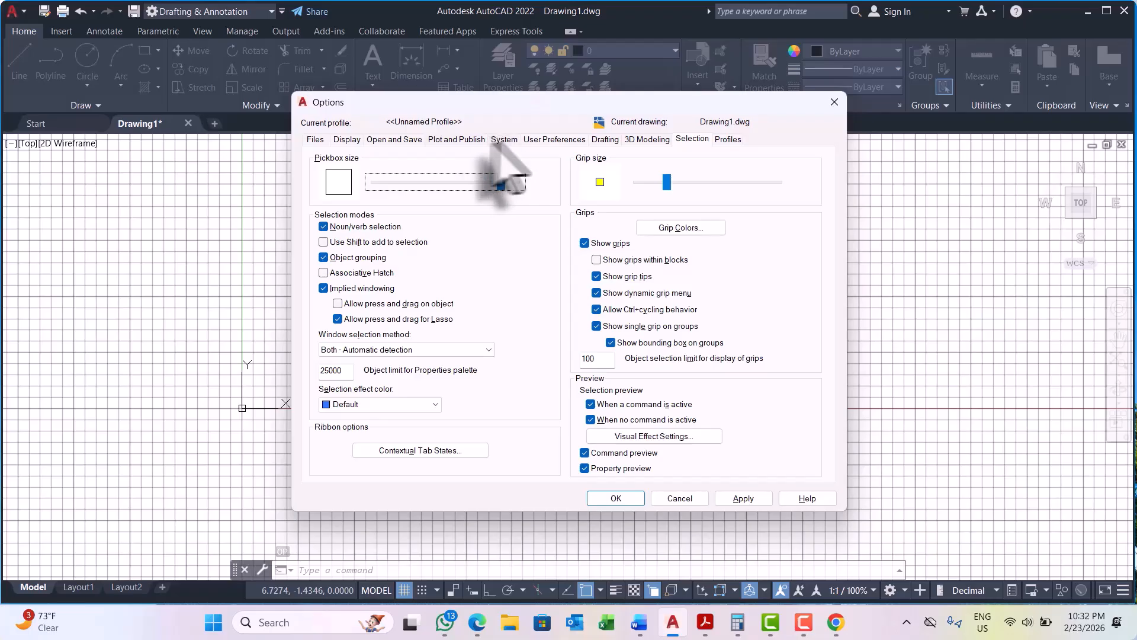
pyautogui.click(316, 142)
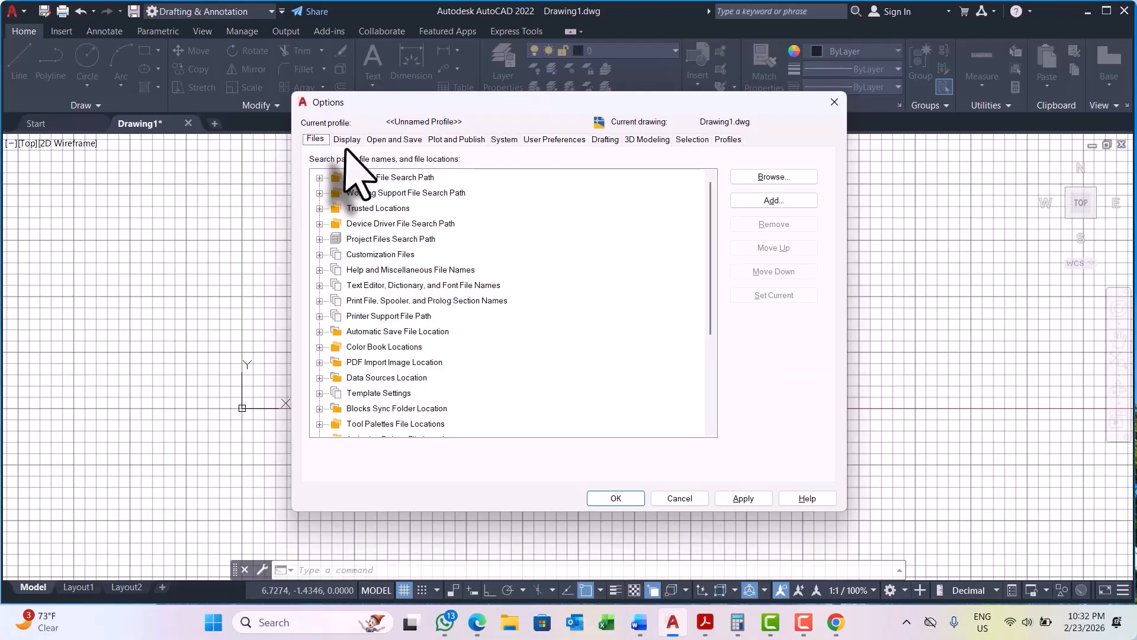
pyautogui.click(347, 140)
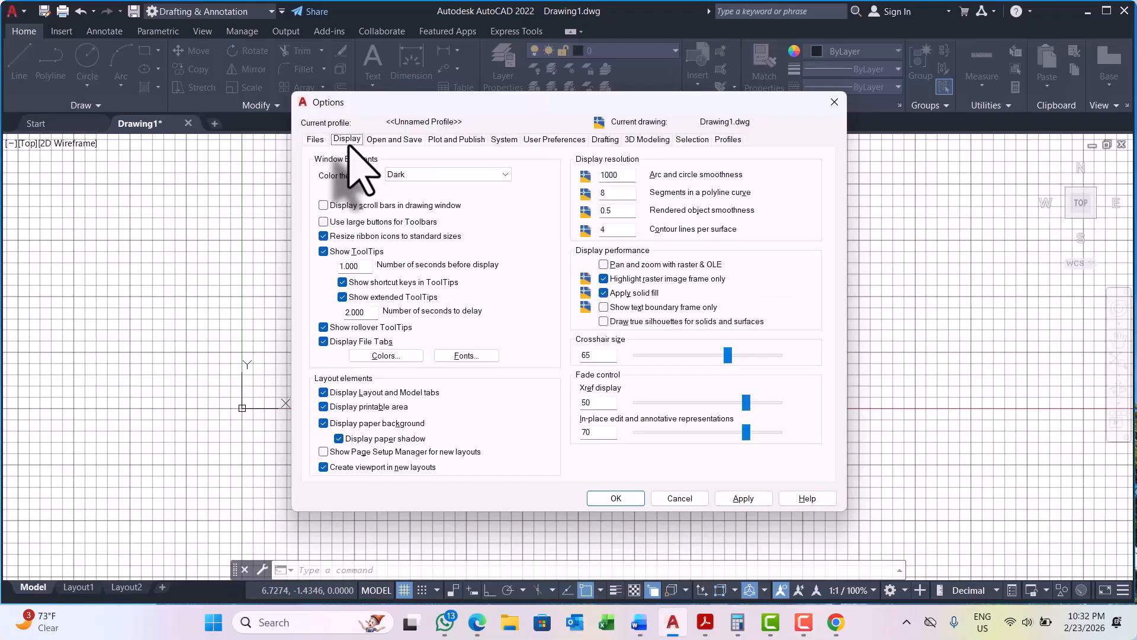
pyautogui.click(383, 141)
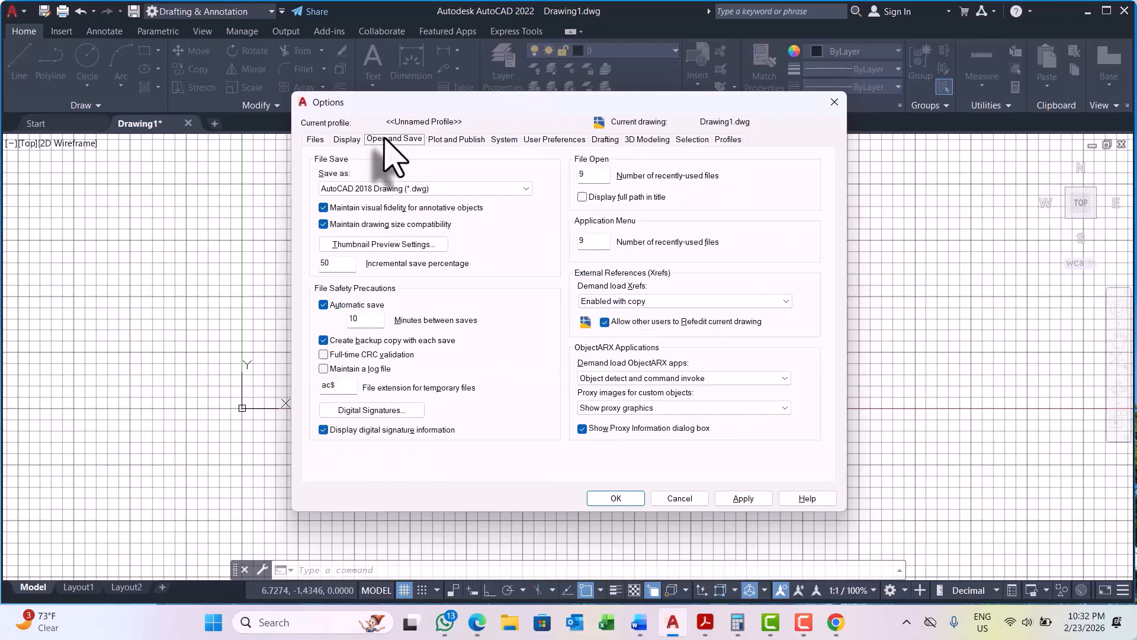
pyautogui.click(468, 140)
pyautogui.click(504, 140)
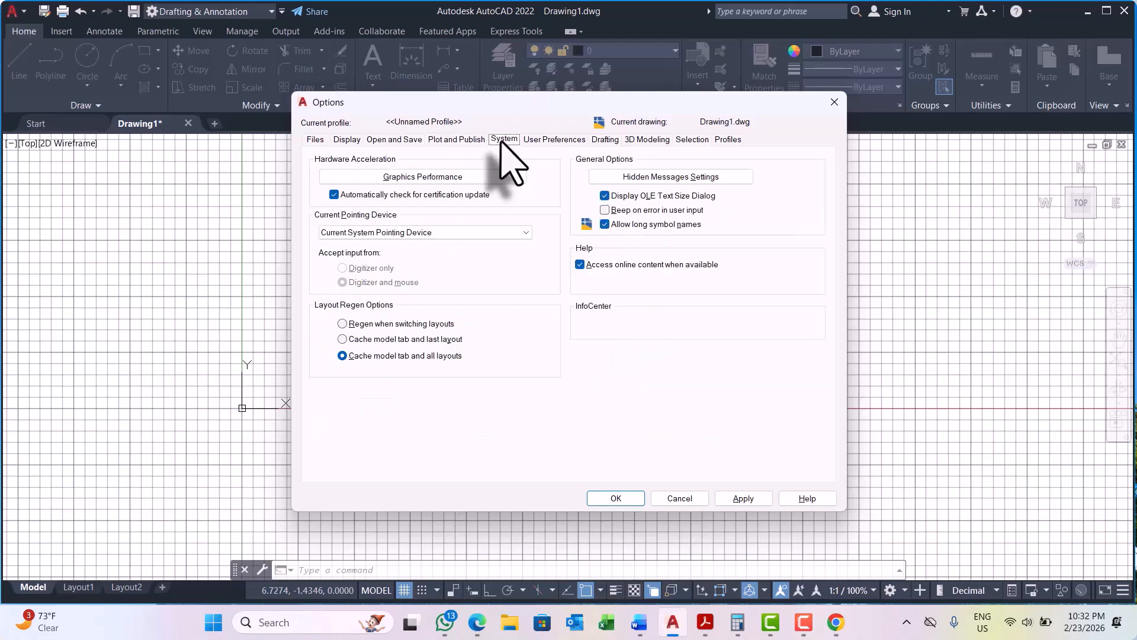
pyautogui.click(563, 140)
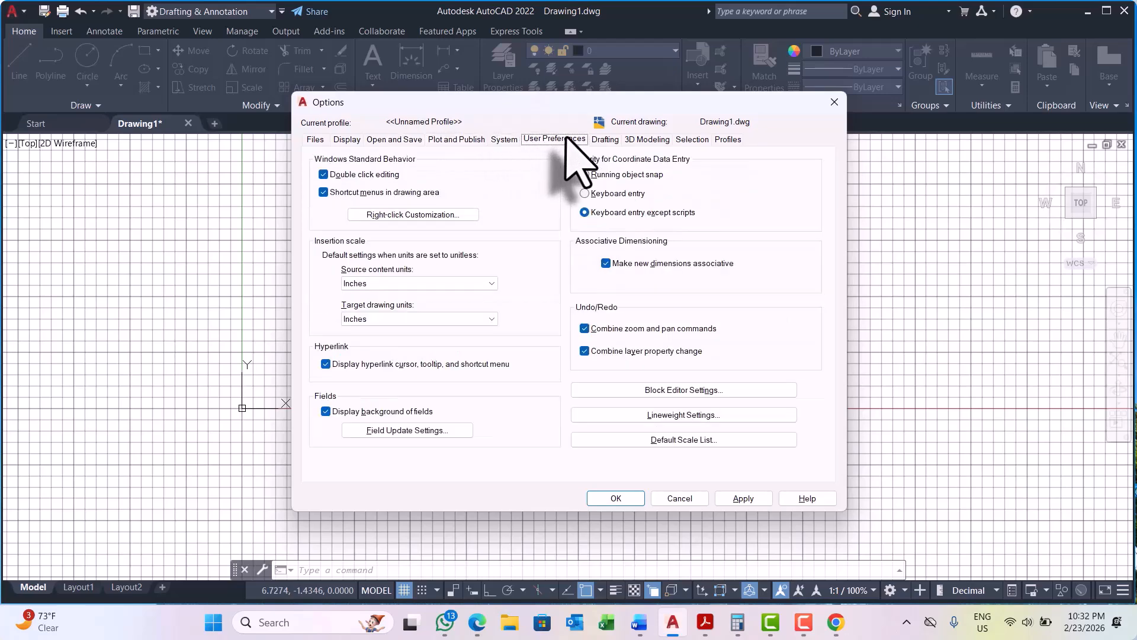
pyautogui.click(616, 141)
pyautogui.click(649, 140)
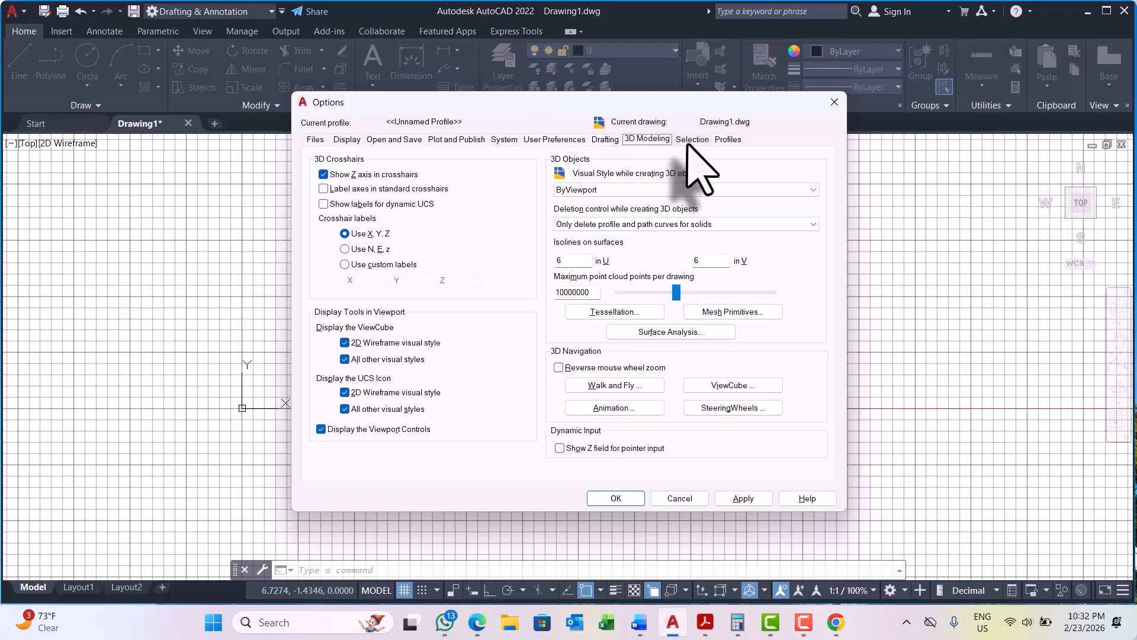
pyautogui.click(691, 140)
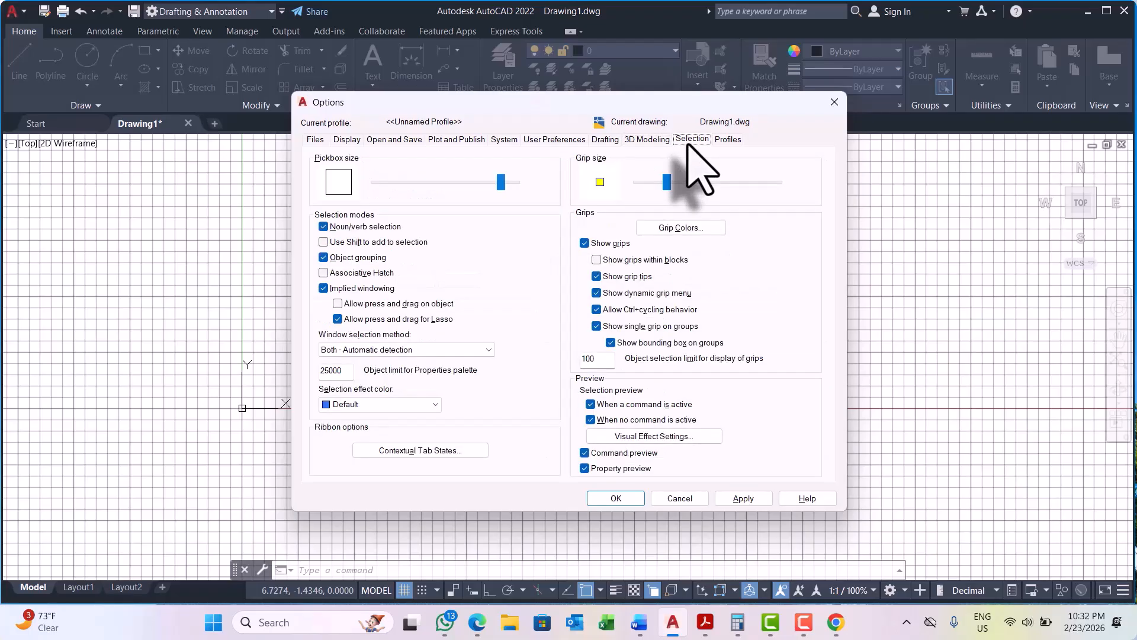
# Step: Reset the unnamed profile in Options to the AutoCAD defaults, accept the reset and close the dialog
pyautogui.click(726, 139)
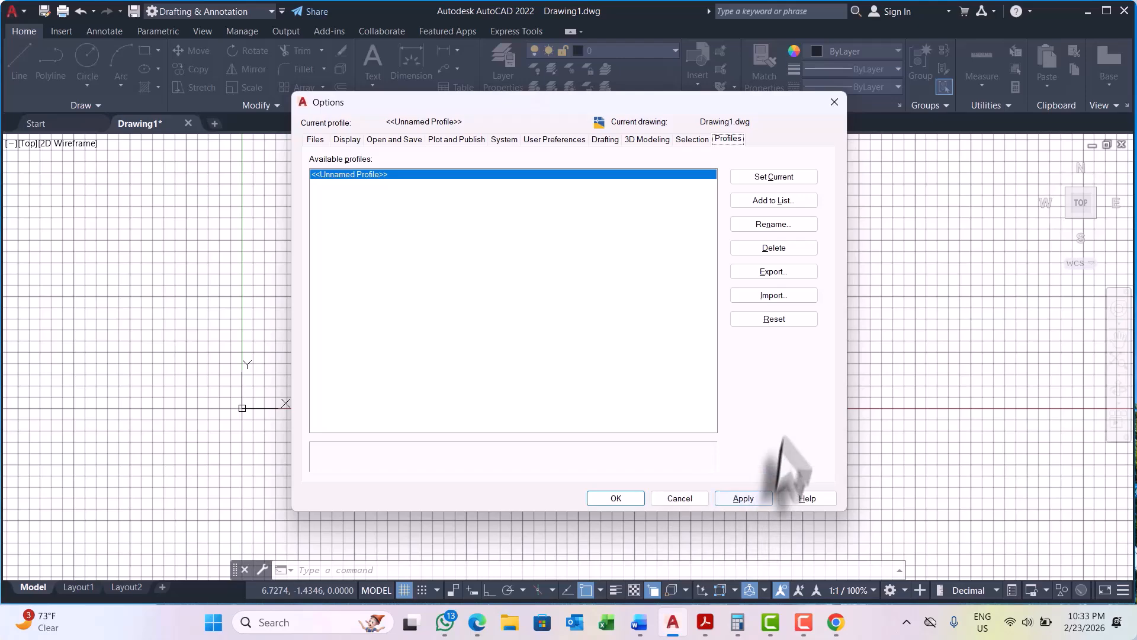
pyautogui.click(803, 320)
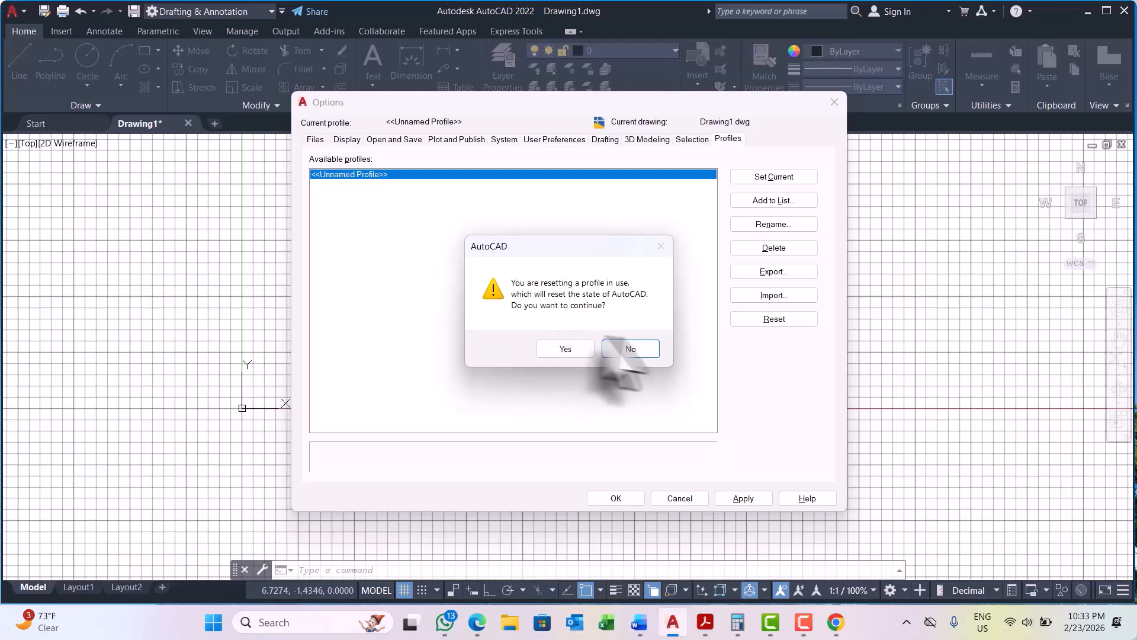
pyautogui.click(574, 350)
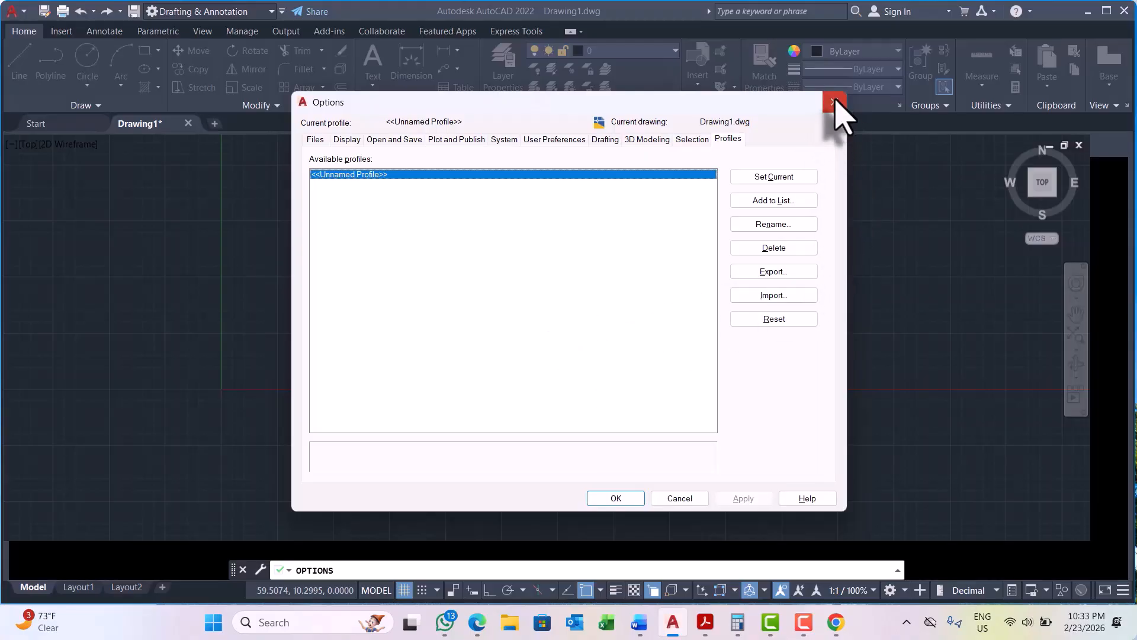
pyautogui.click(834, 102)
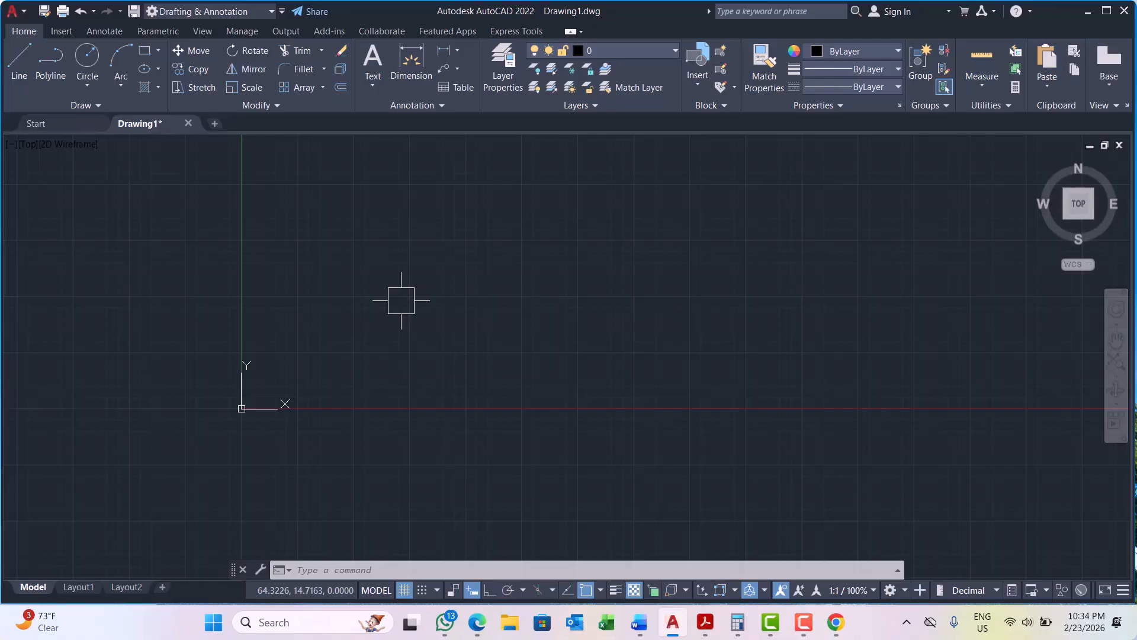
pyautogui.moveTo(577, 452); pyautogui.dragTo(638, 361, button='middle')
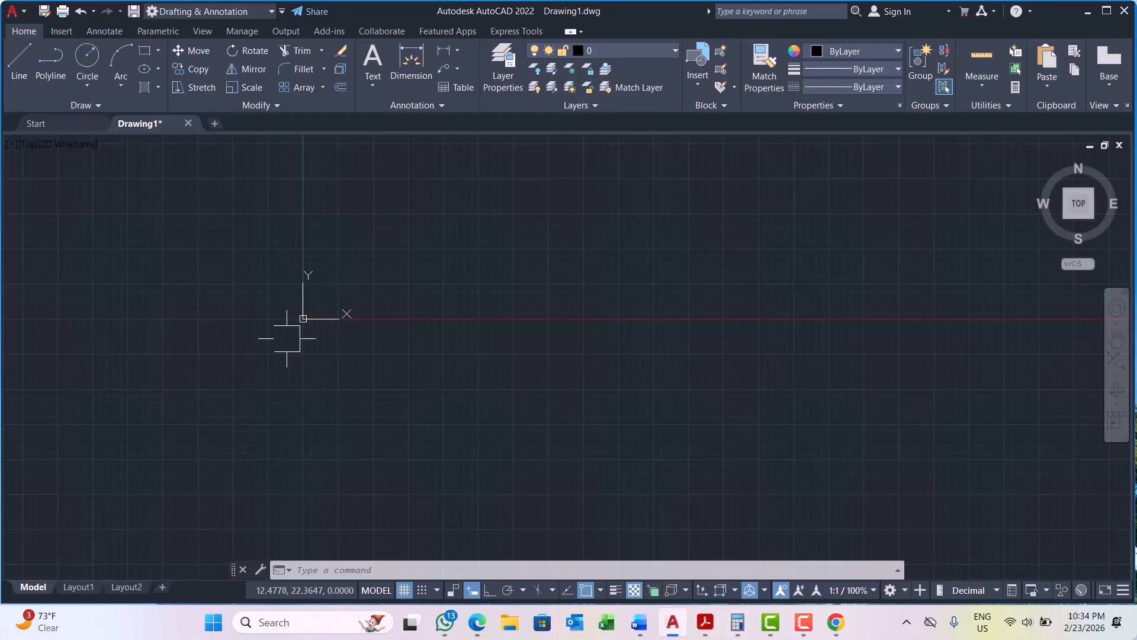
pyautogui.scroll(2, 419, 305)
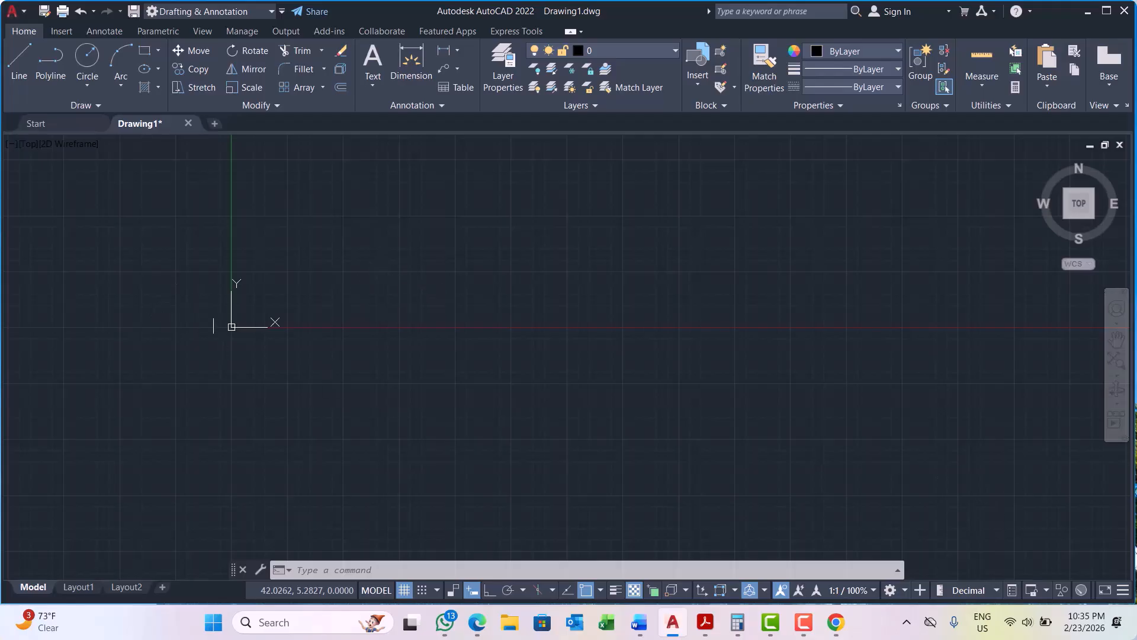
pyautogui.scroll(2, 345, 324)
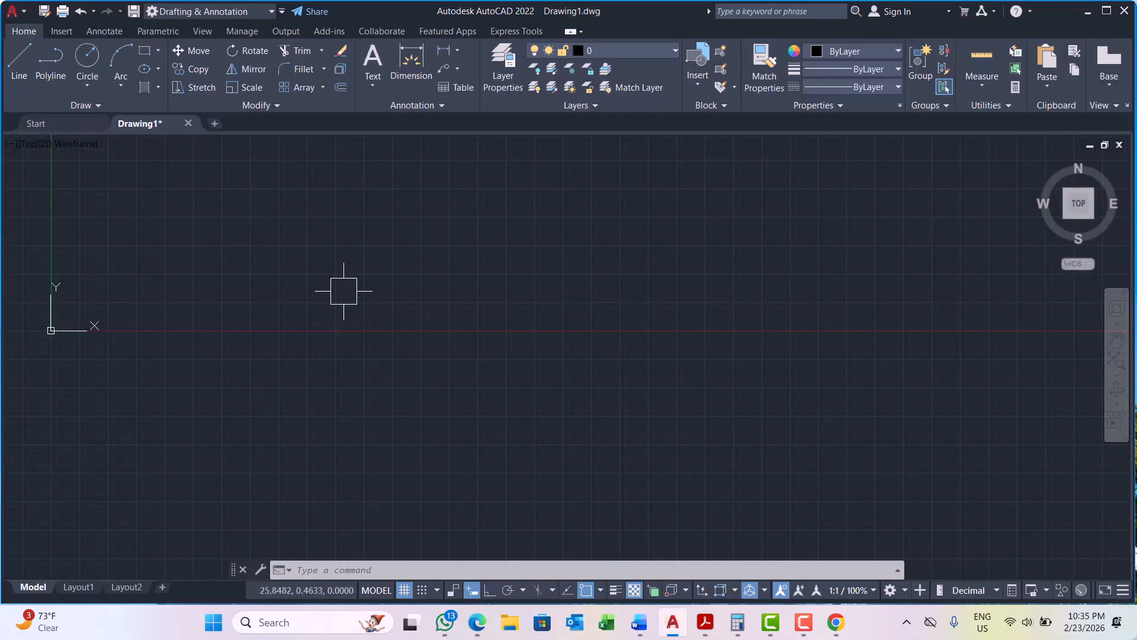
# Step: Set the crosshair size to 65 in the Options display settings, apply the change and close the dialog
pyautogui.scroll(-1, 344, 290)
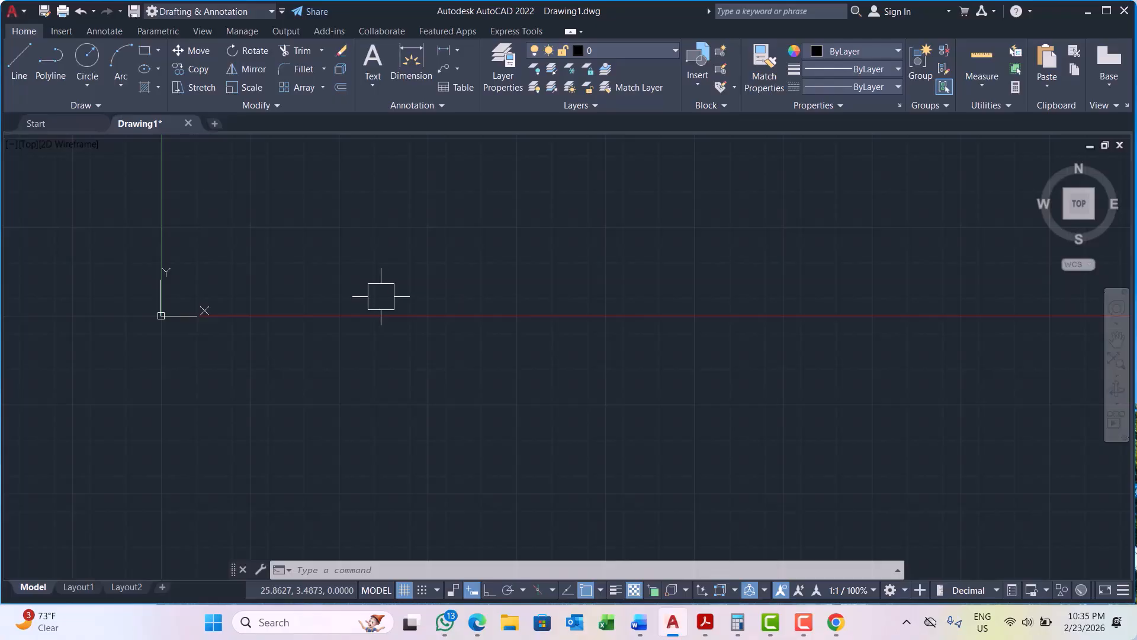
pyautogui.write('OP')
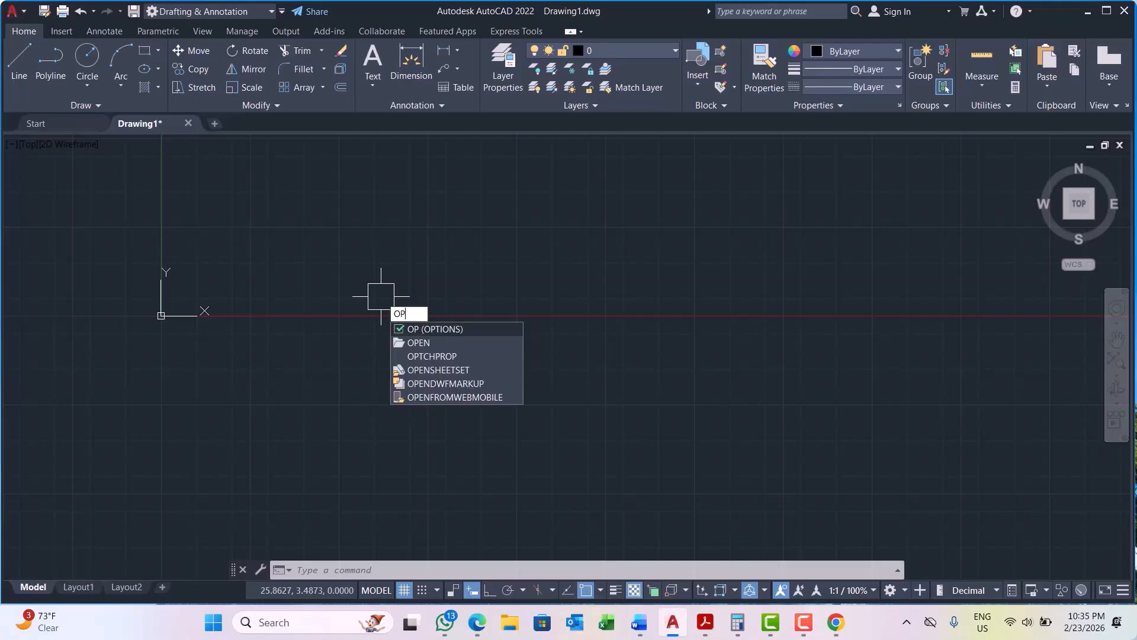
pyautogui.press('Return')
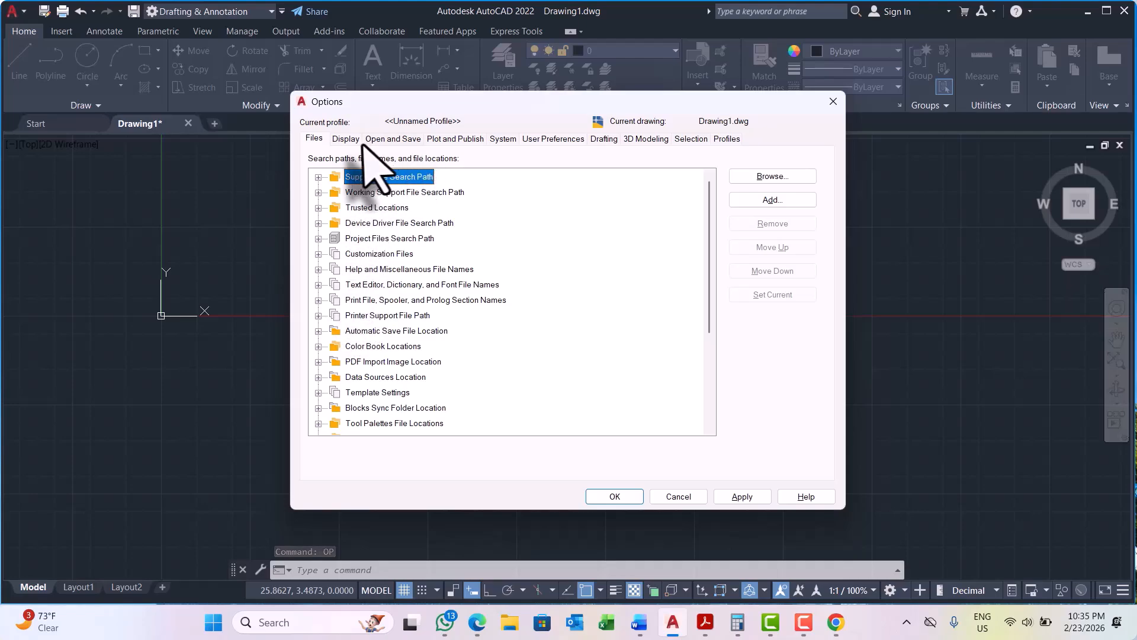
pyautogui.click(336, 140)
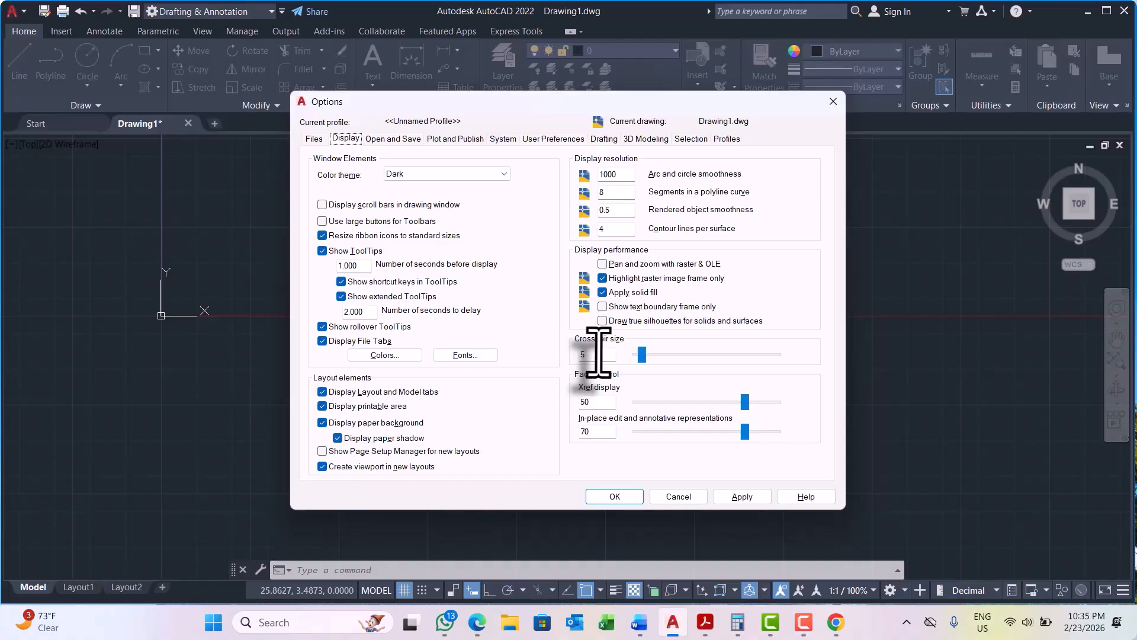
pyautogui.click(683, 356)
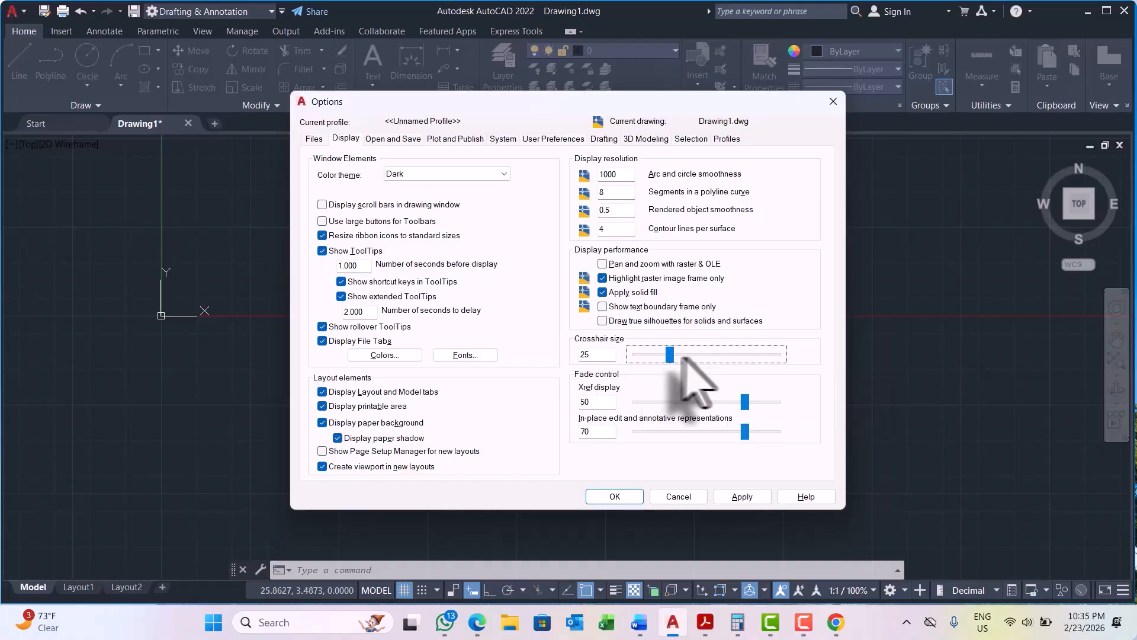
pyautogui.moveTo(683, 360); pyautogui.dragTo(725, 357)
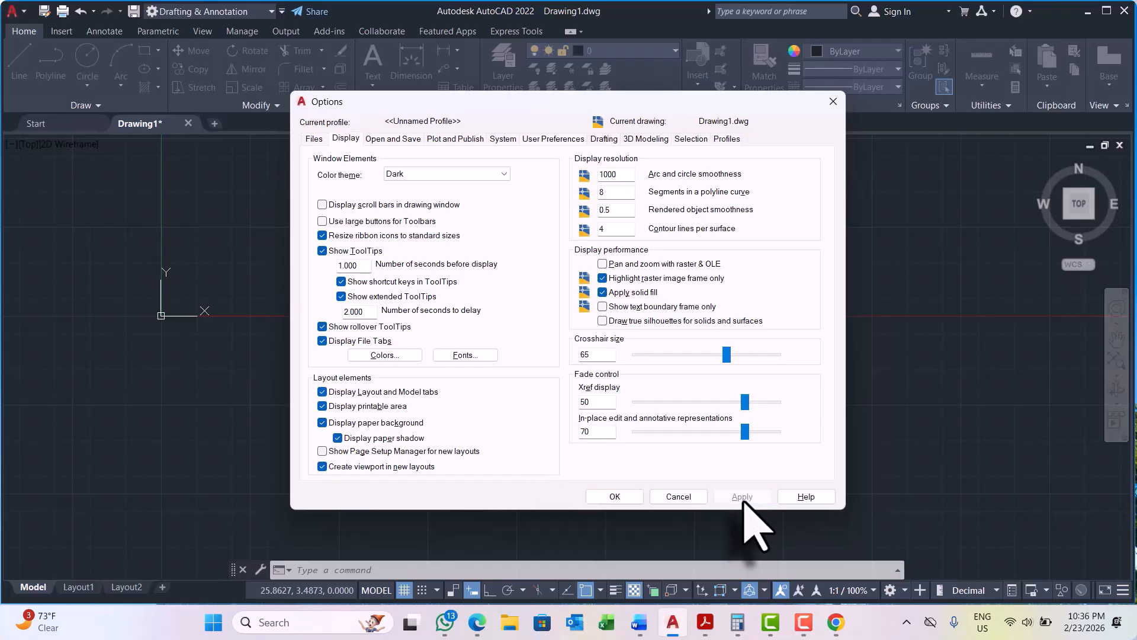
pyautogui.click(615, 496)
# Step: Make the pickbox slightly smaller in the Options selection settings, apply the change and close the dialog
pyautogui.scroll(-3, 508, 394)
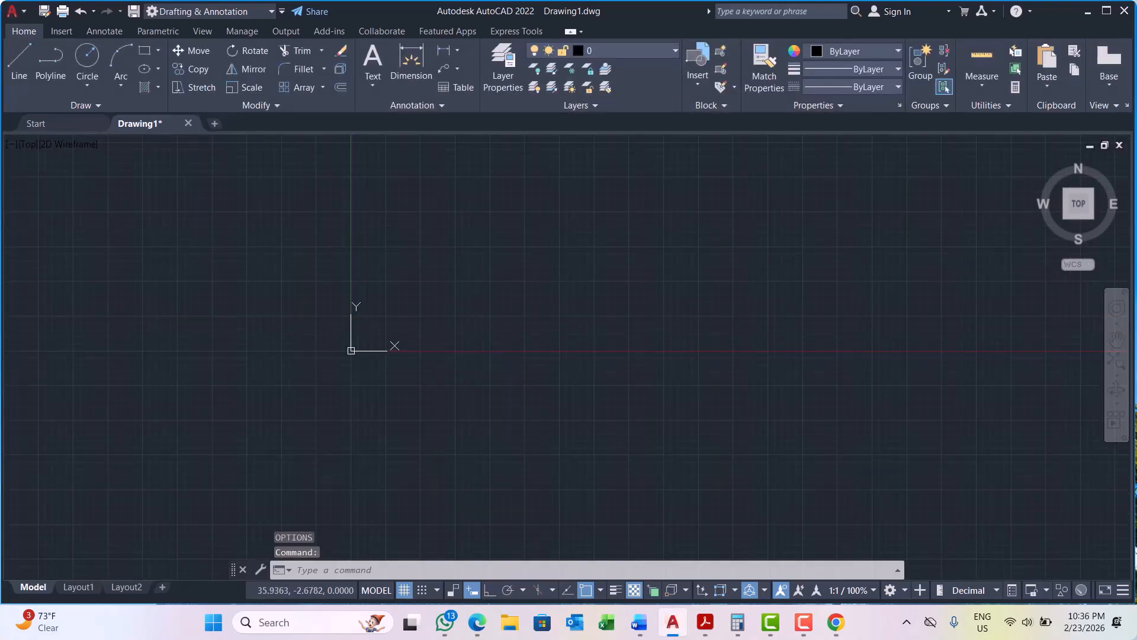
pyautogui.scroll(-1, 448, 256)
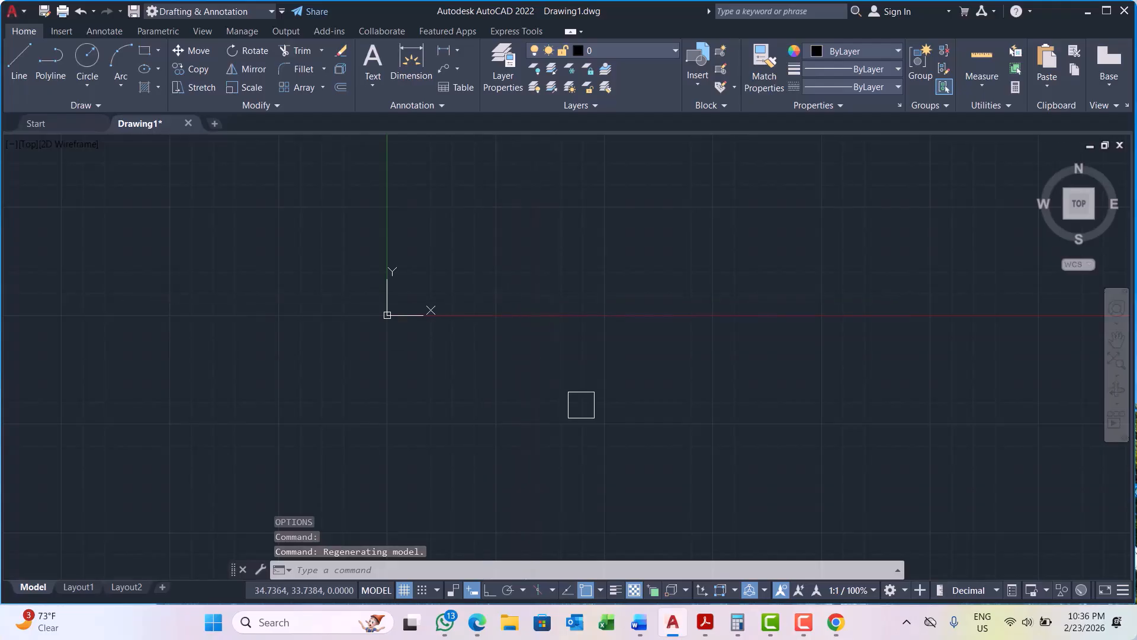
pyautogui.write('OP')
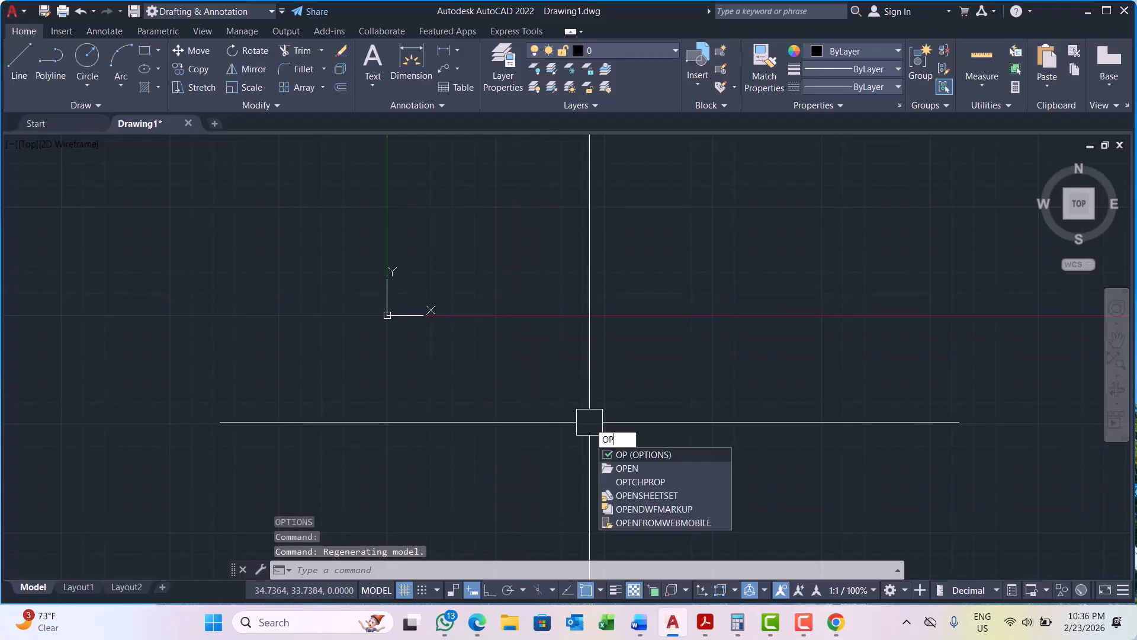
pyautogui.press('Return')
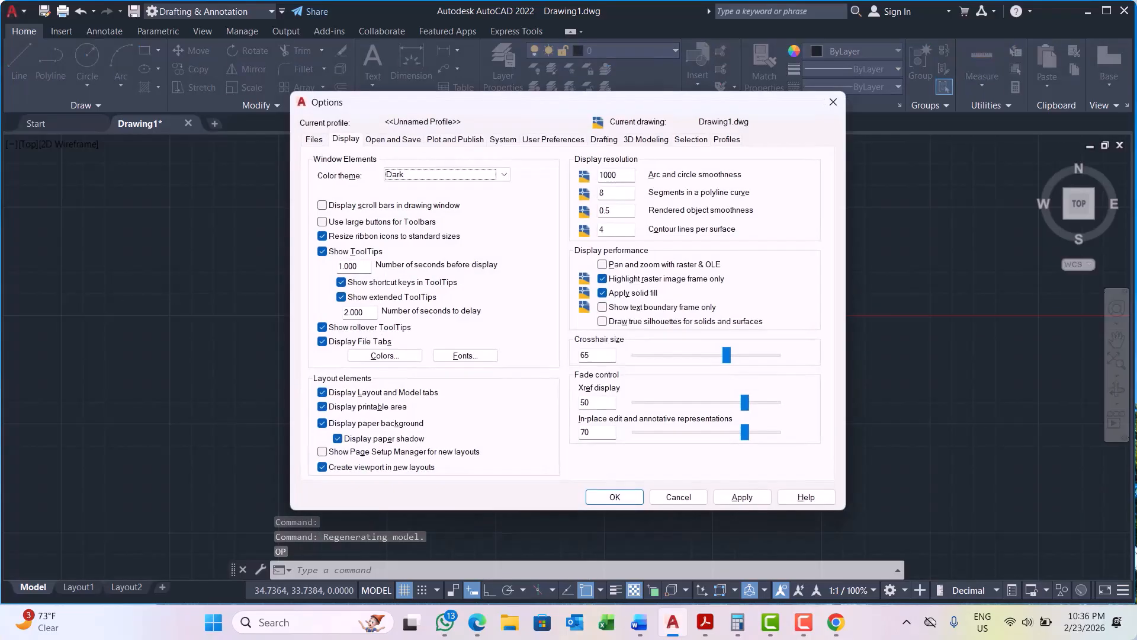
pyautogui.click(691, 140)
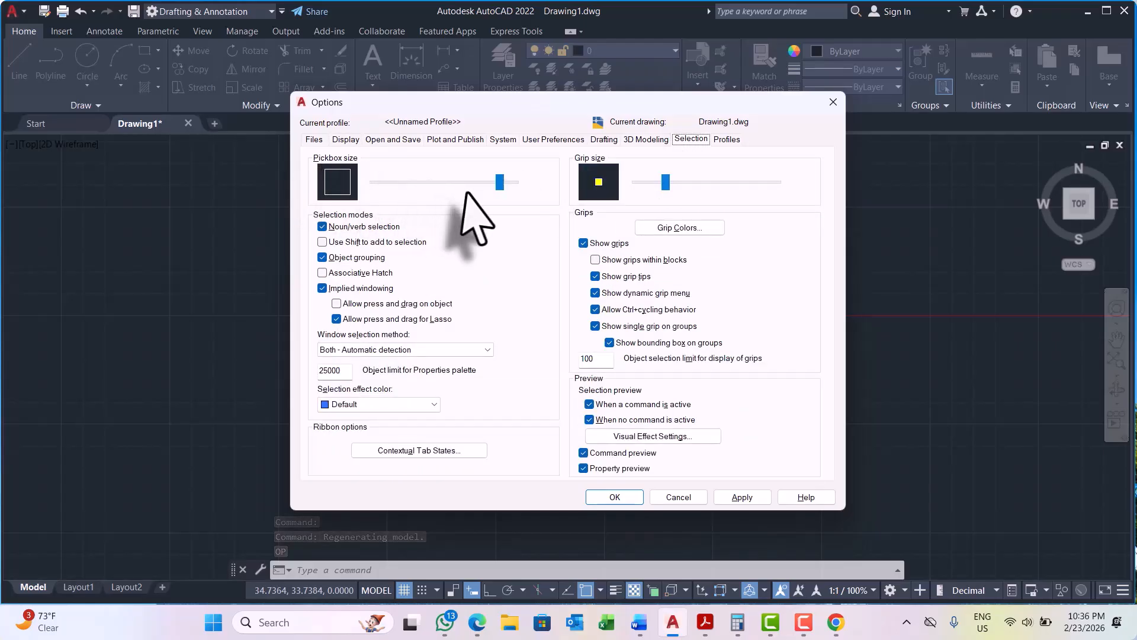
pyautogui.click(514, 181)
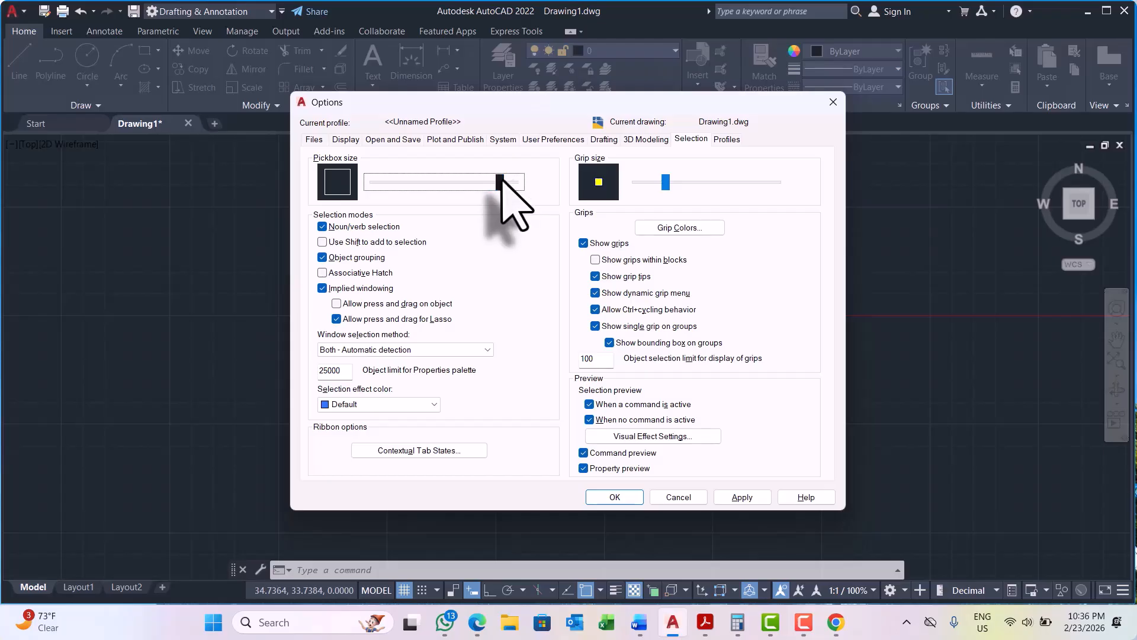
pyautogui.moveTo(500, 180); pyautogui.dragTo(525, 187)
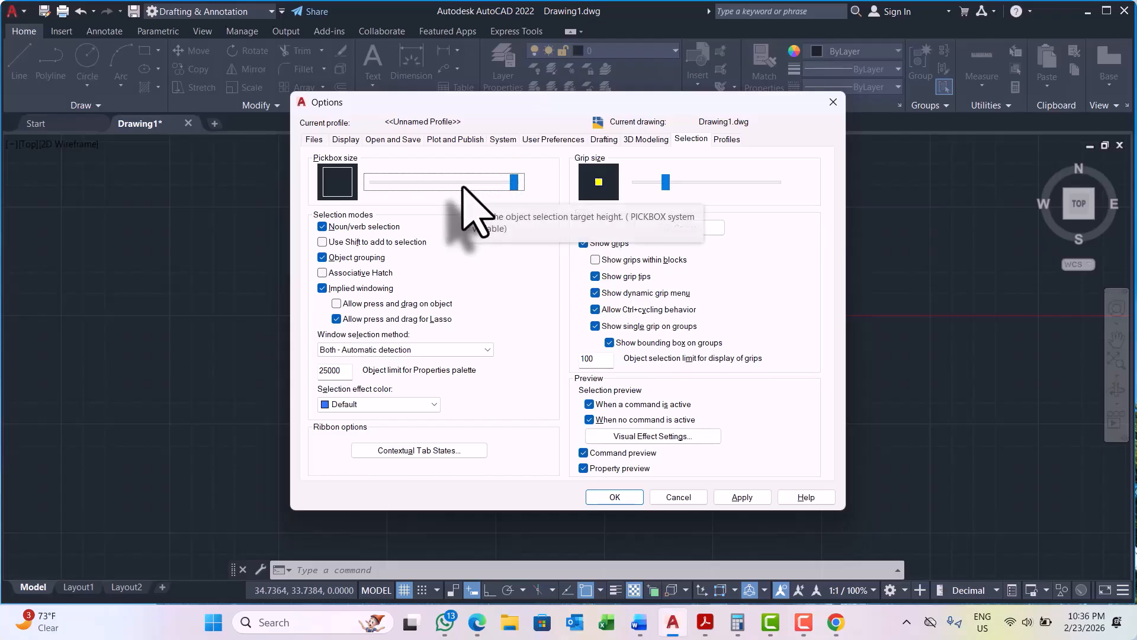
pyautogui.click(464, 186)
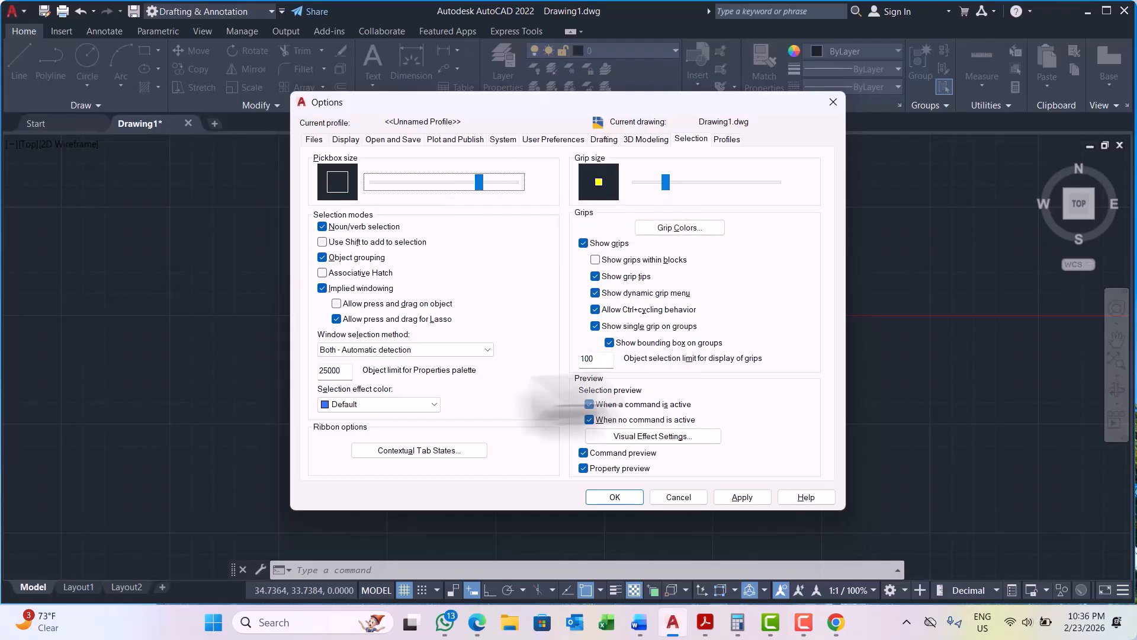
pyautogui.click(619, 493)
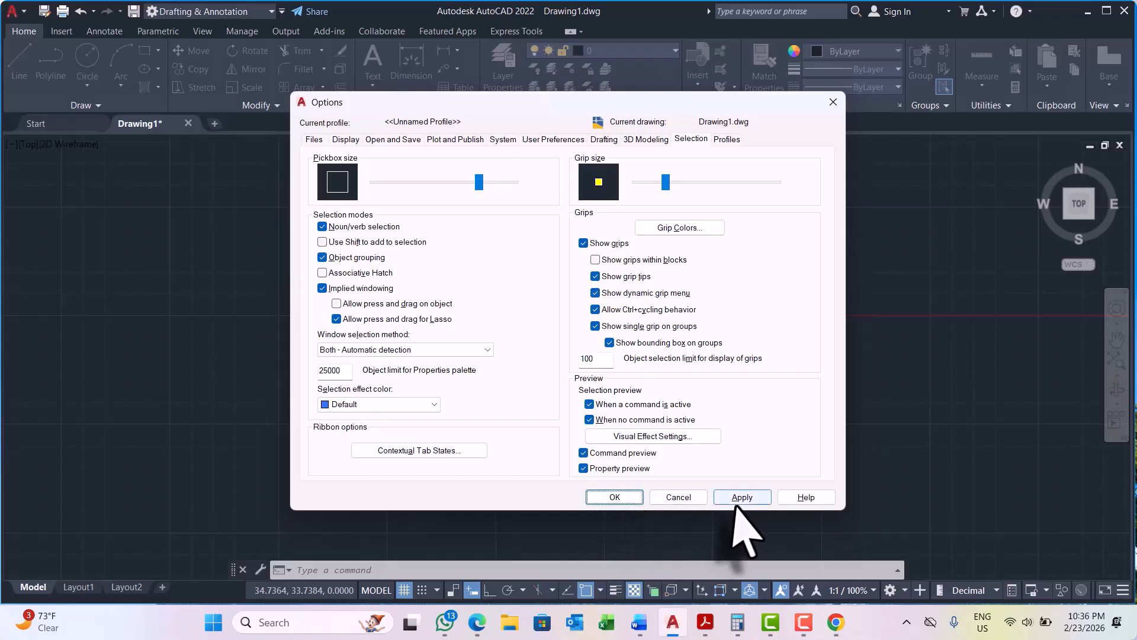
pyautogui.click(740, 497)
pyautogui.click(605, 495)
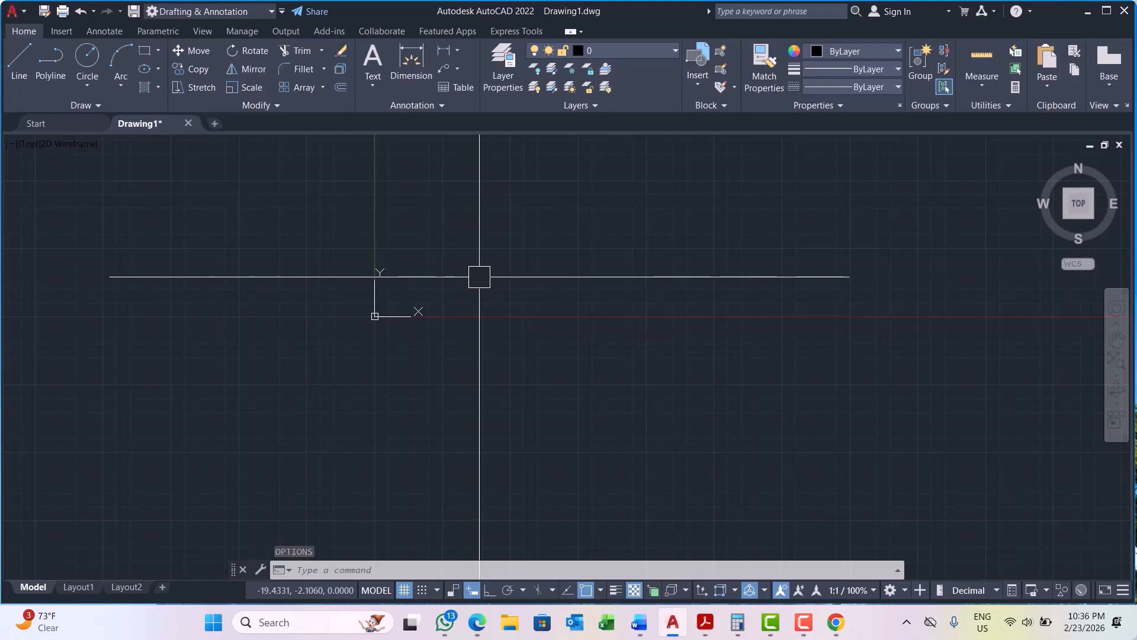
# Step: Examine the UCS icon, the origin and the X and Y axes around it at different magnifications
pyautogui.scroll(-2, 276, 325)
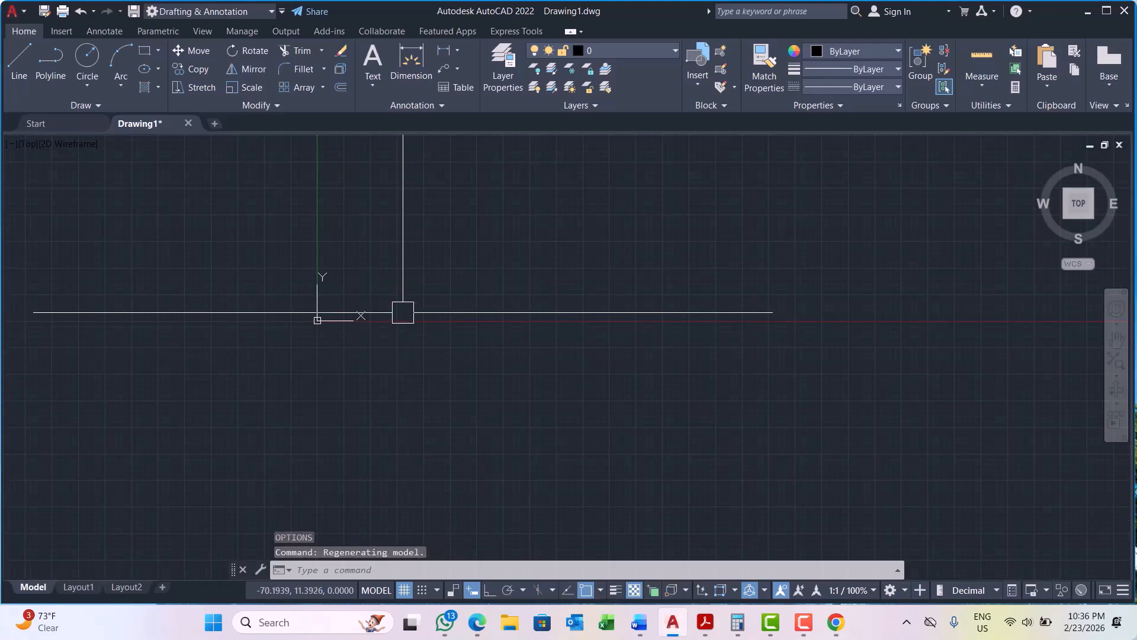
pyautogui.scroll(2, 401, 312)
pyautogui.moveTo(246, 322); pyautogui.dragTo(255, 325, button='middle')
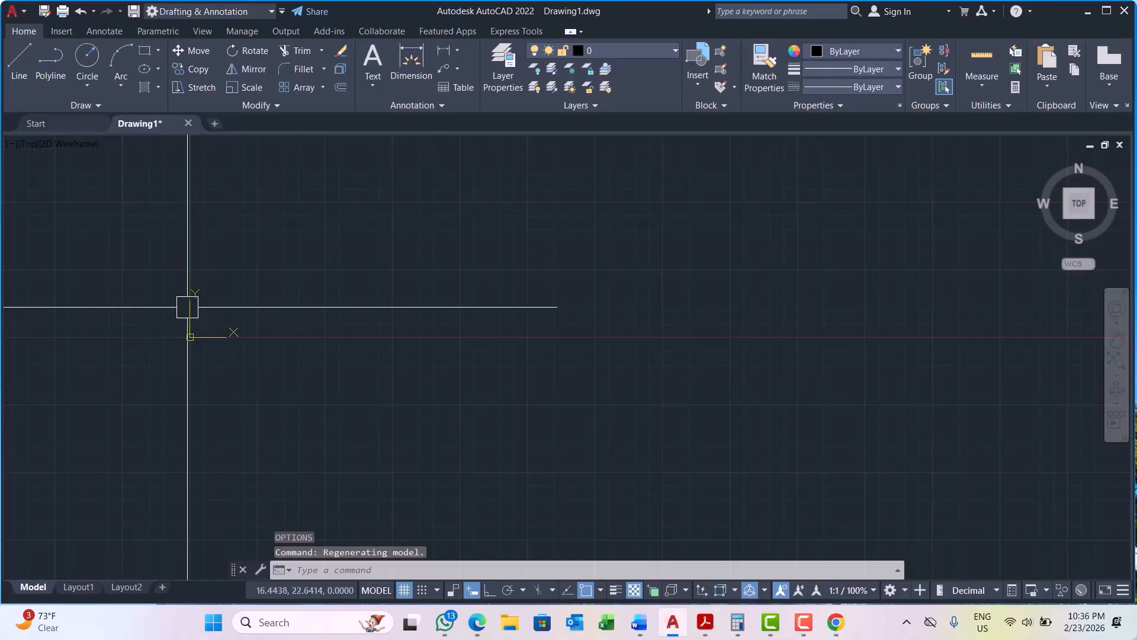
pyautogui.scroll(2, 187, 308)
pyautogui.scroll(2, 182, 401)
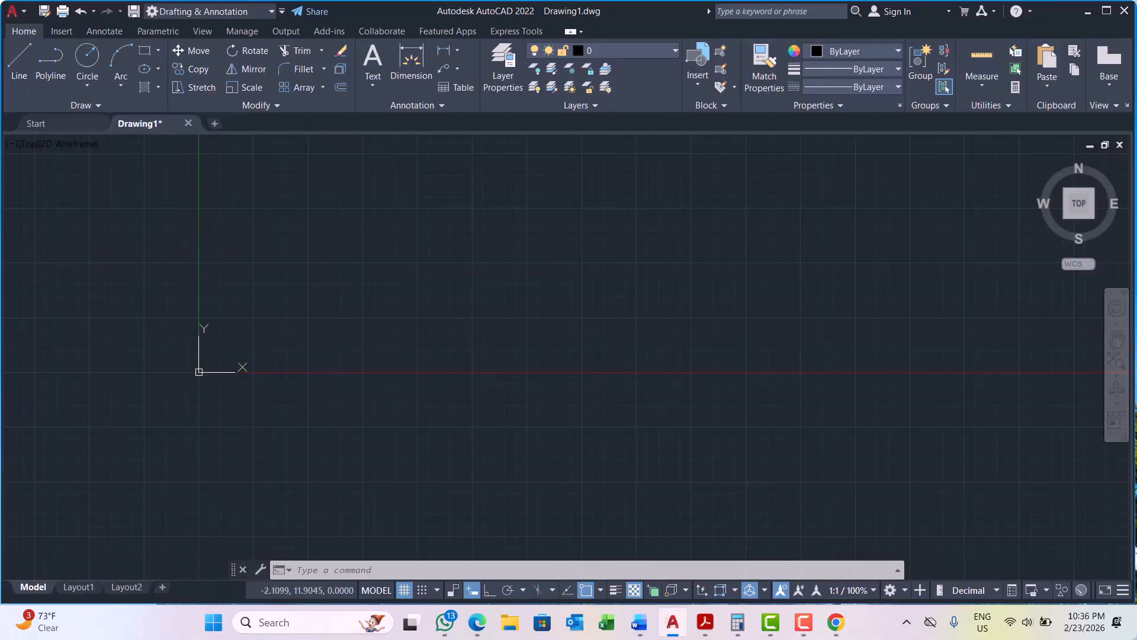
pyautogui.scroll(3, 237, 386)
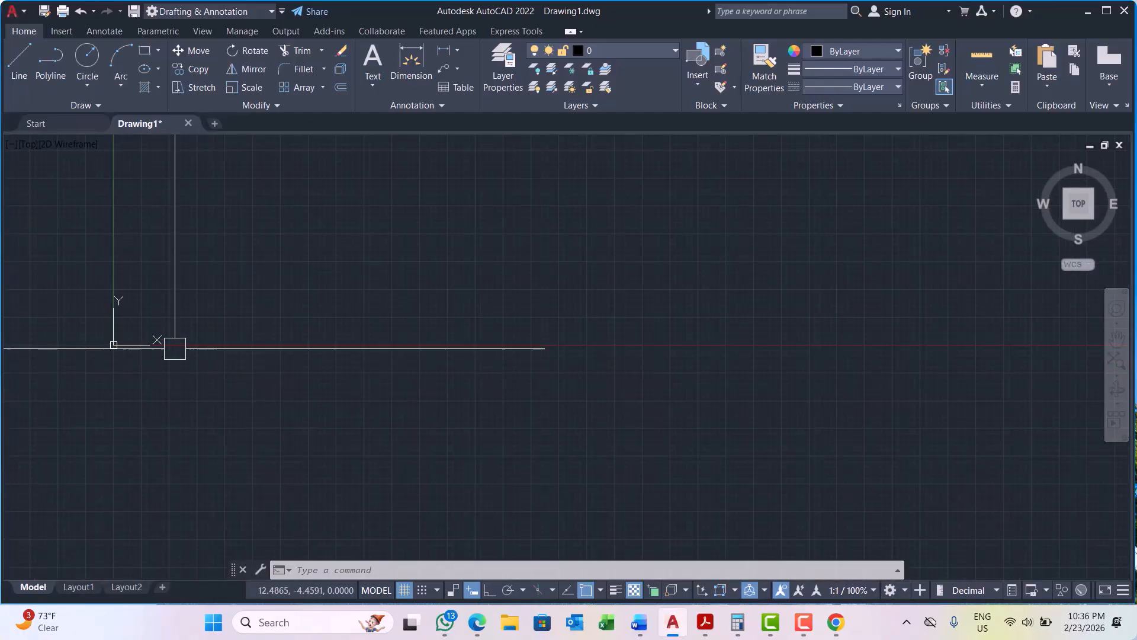
pyautogui.scroll(4, 121, 339)
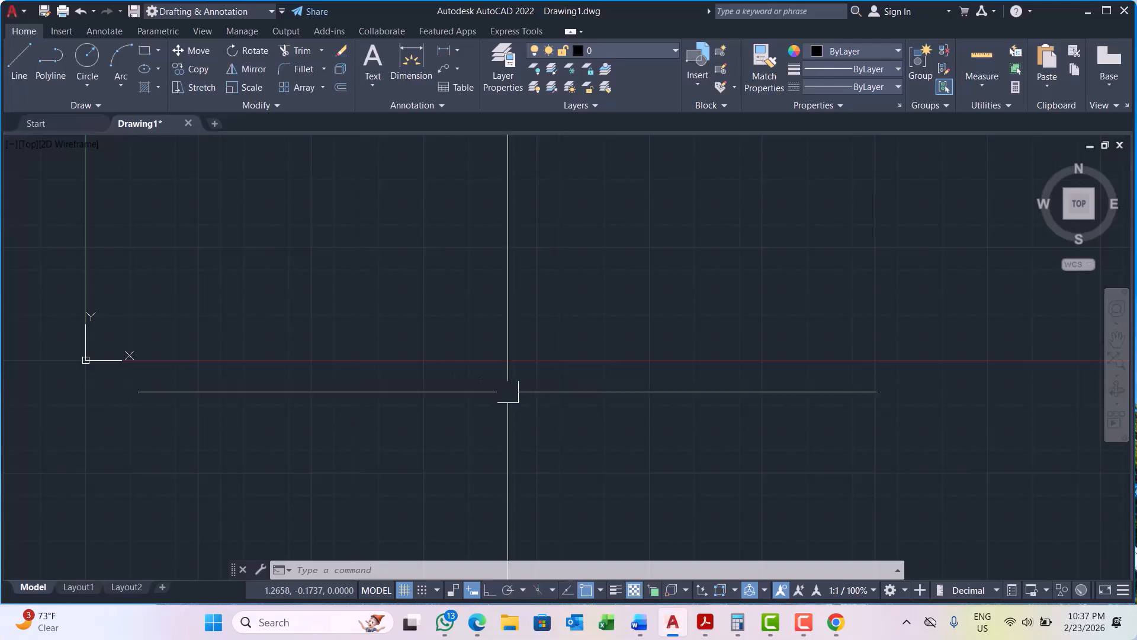
pyautogui.scroll(-8, 406, 361)
pyautogui.scroll(3, 300, 338)
pyautogui.scroll(5, 337, 321)
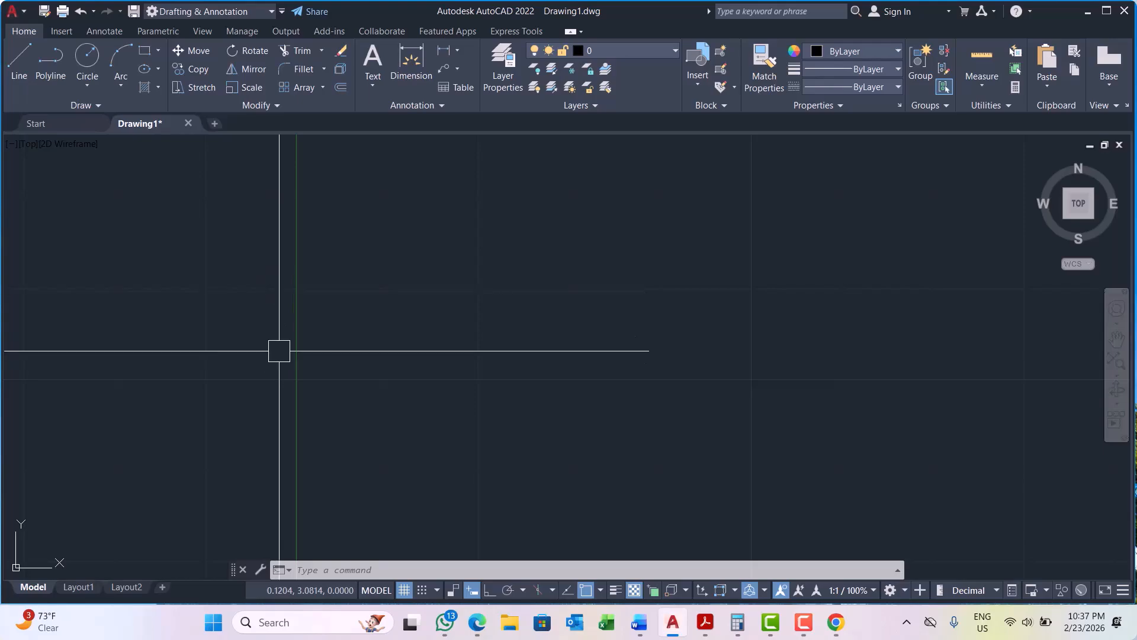
pyautogui.scroll(-6, 251, 274)
pyautogui.scroll(6, 269, 326)
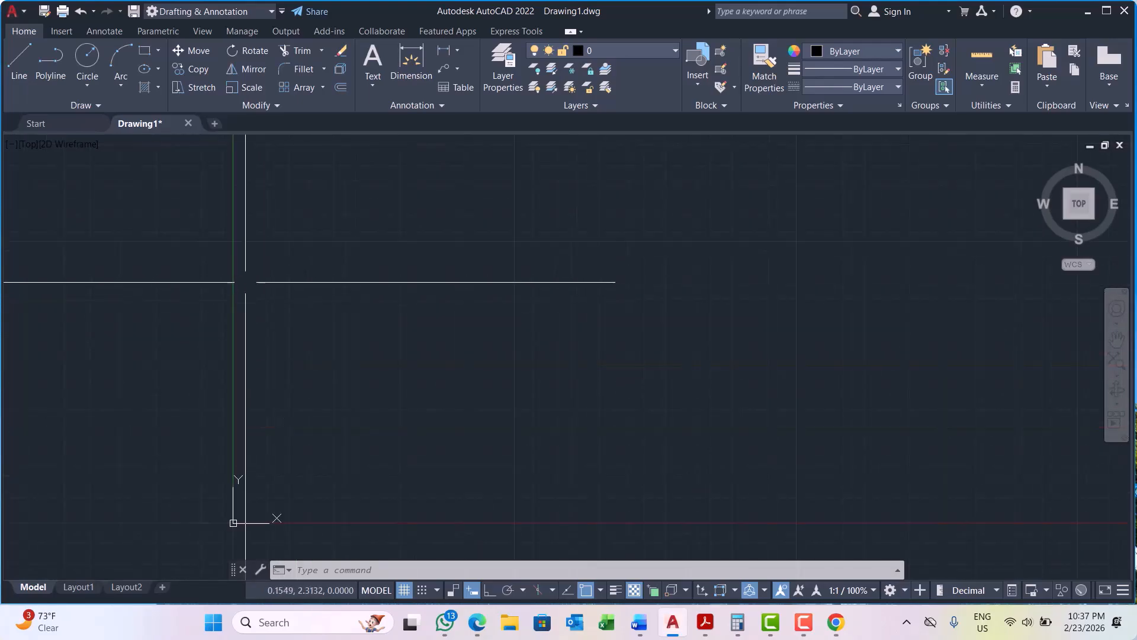
pyautogui.scroll(5, 236, 428)
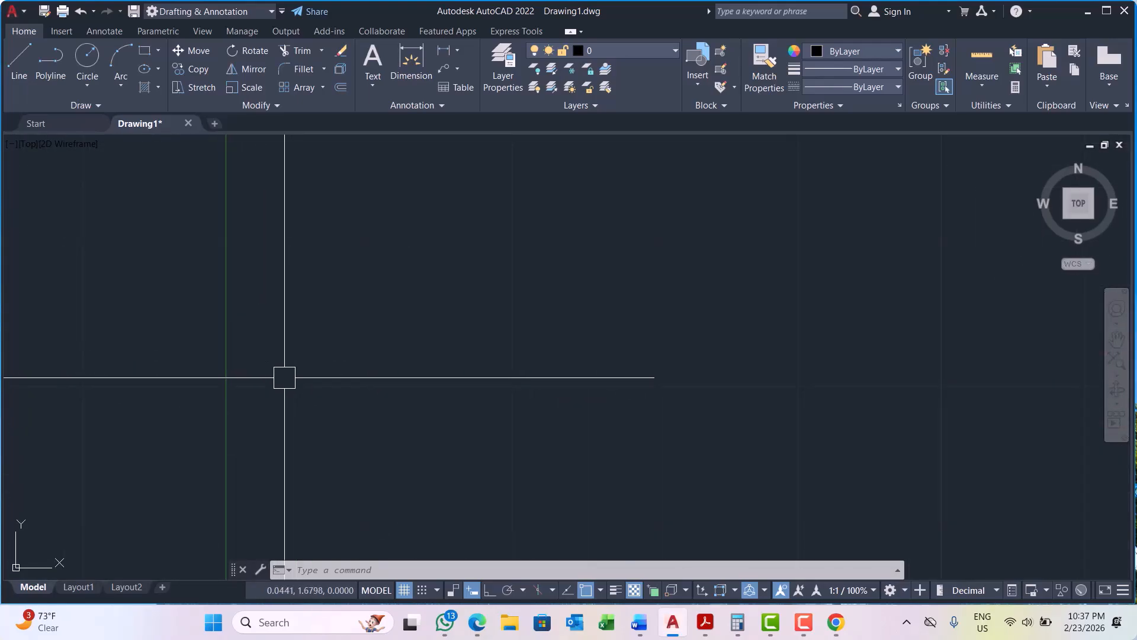
pyautogui.scroll(-3, 285, 377)
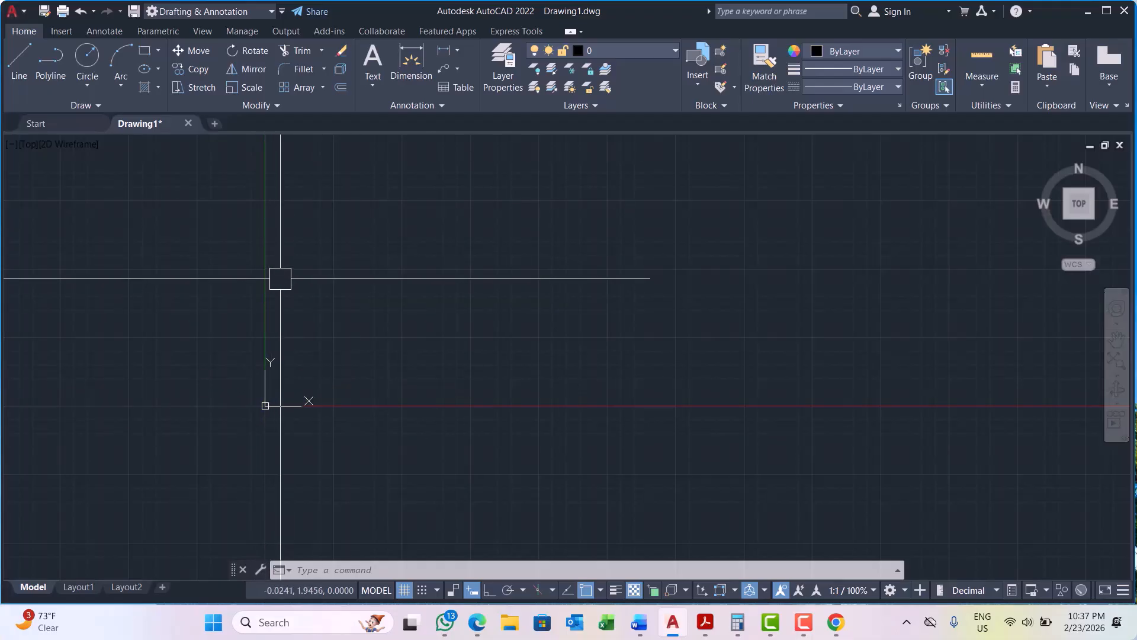
pyautogui.scroll(4, 284, 423)
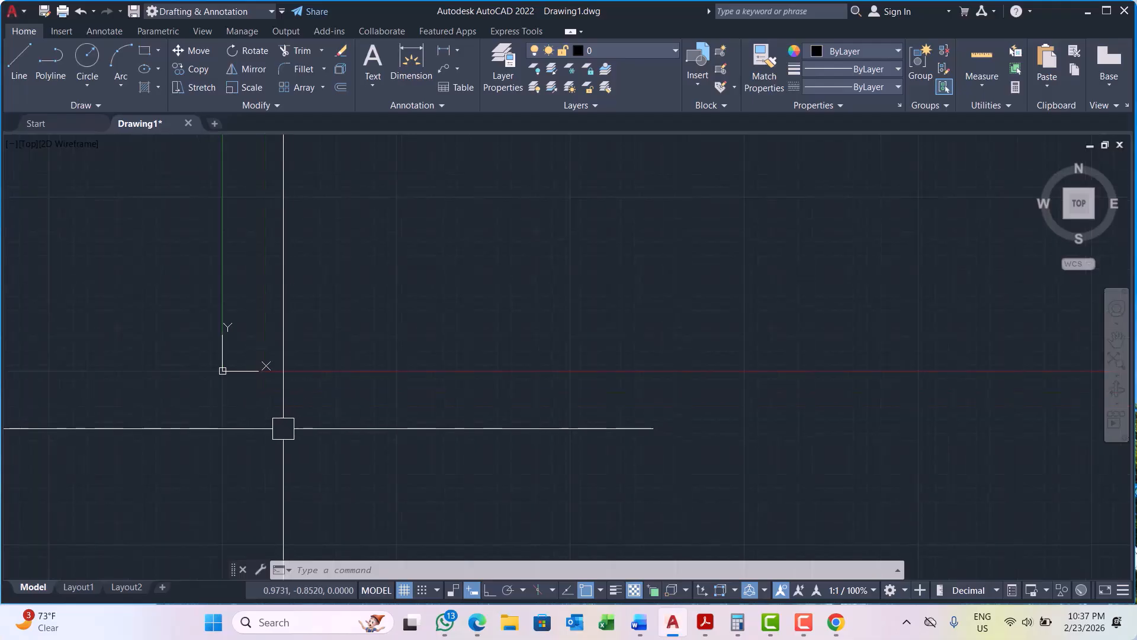
pyautogui.scroll(2, 222, 383)
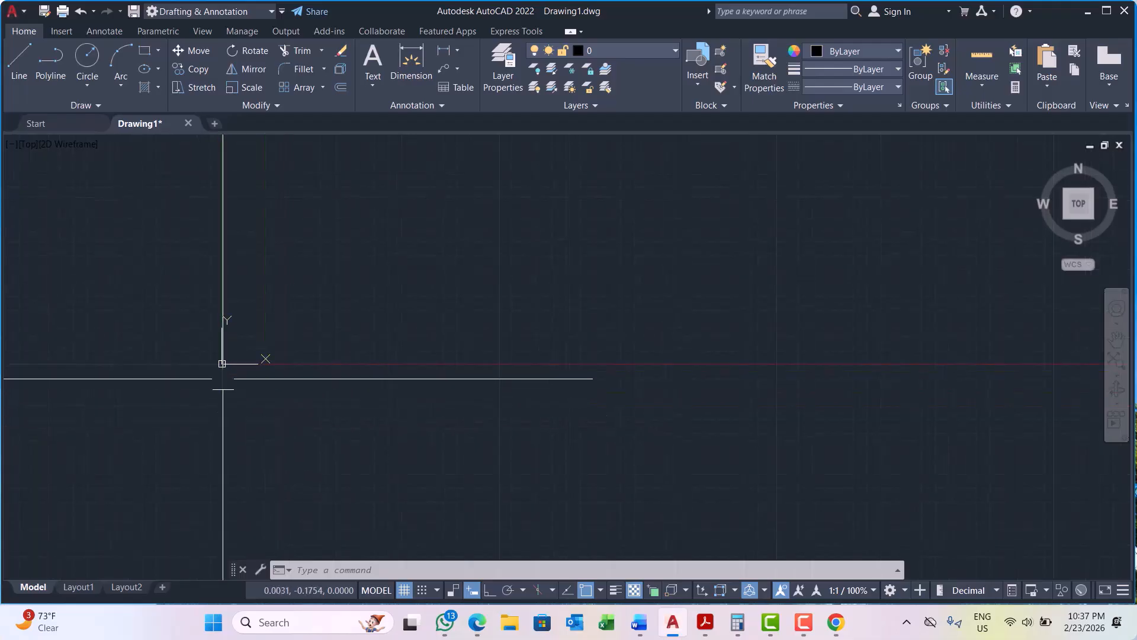
pyautogui.click(174, 338)
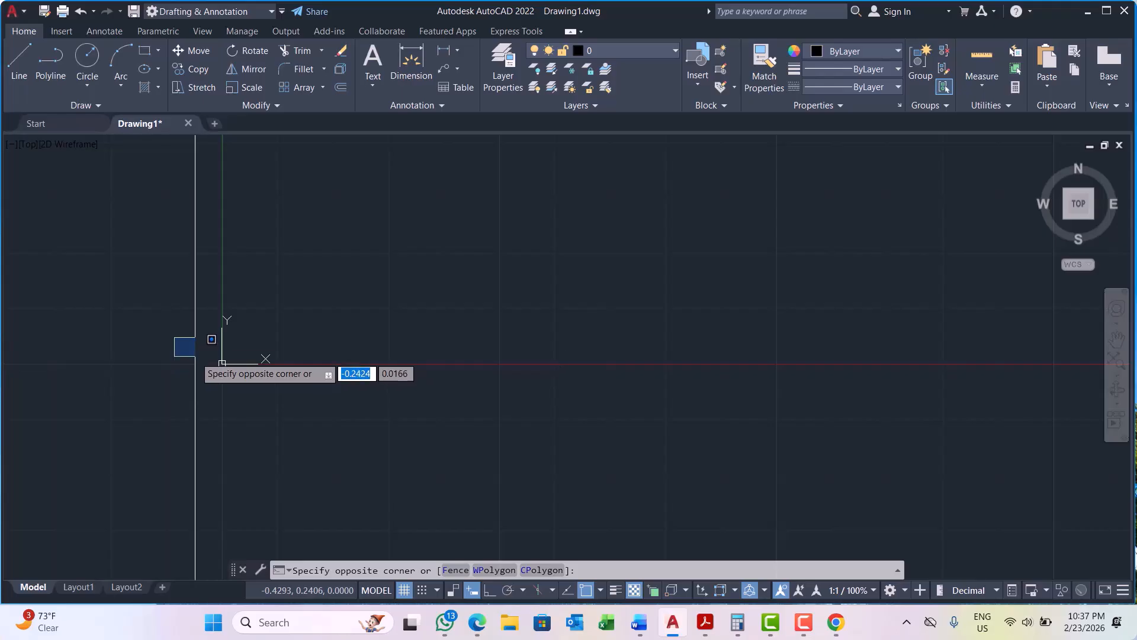
pyautogui.click(195, 350)
pyautogui.click(182, 275)
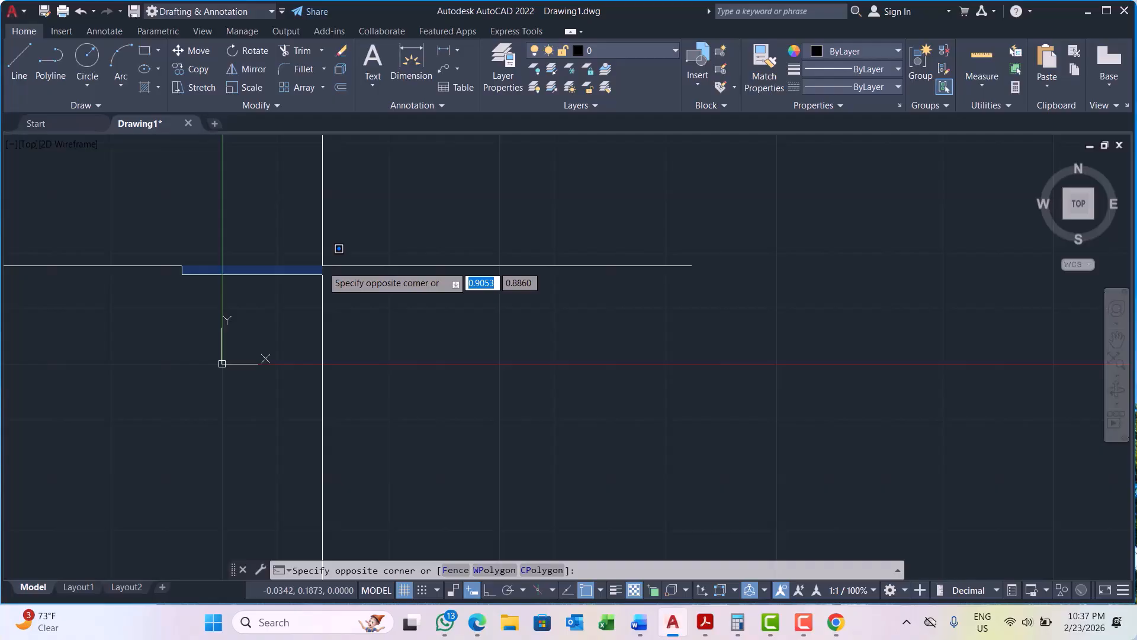
pyautogui.click(187, 292)
pyautogui.scroll(-3, 188, 290)
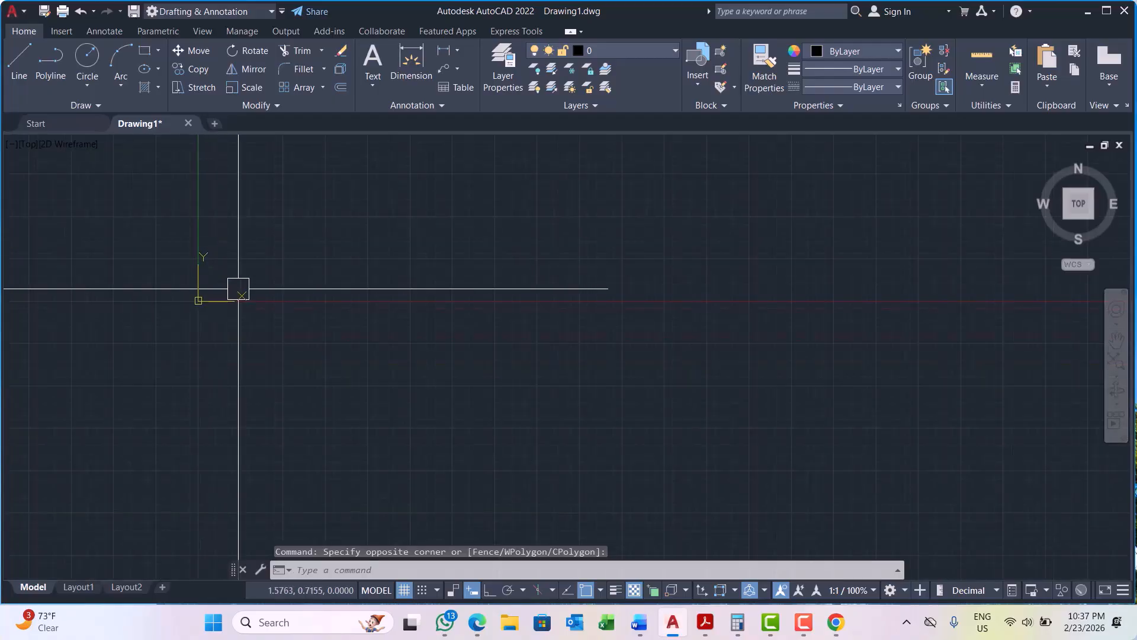
pyautogui.scroll(-3, 238, 288)
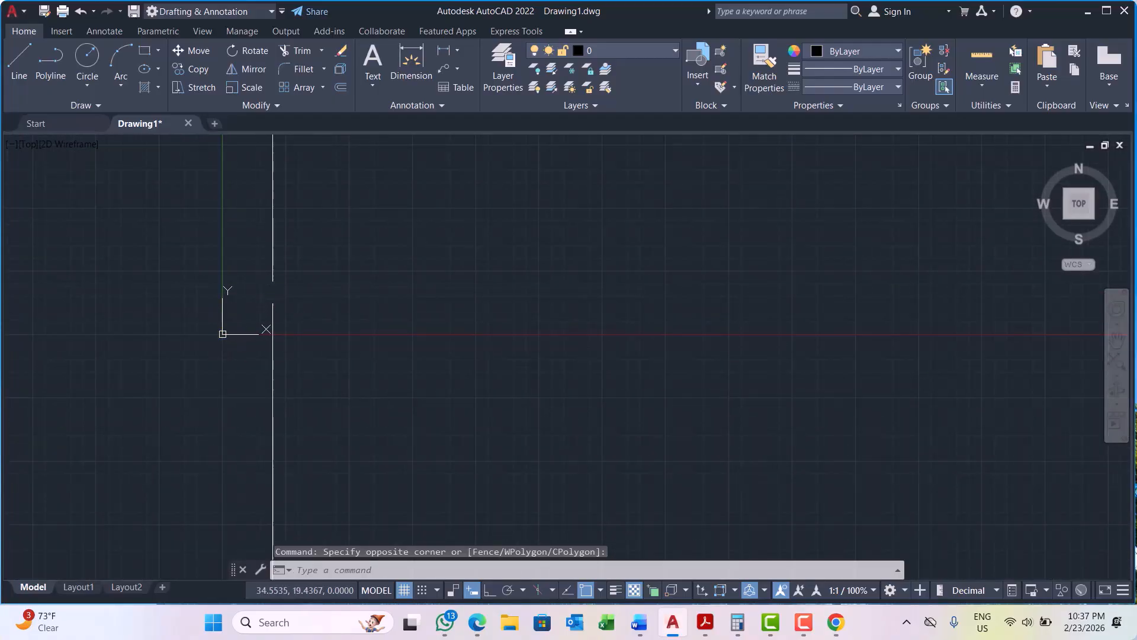
pyautogui.scroll(3, 272, 299)
pyautogui.scroll(-2, 362, 297)
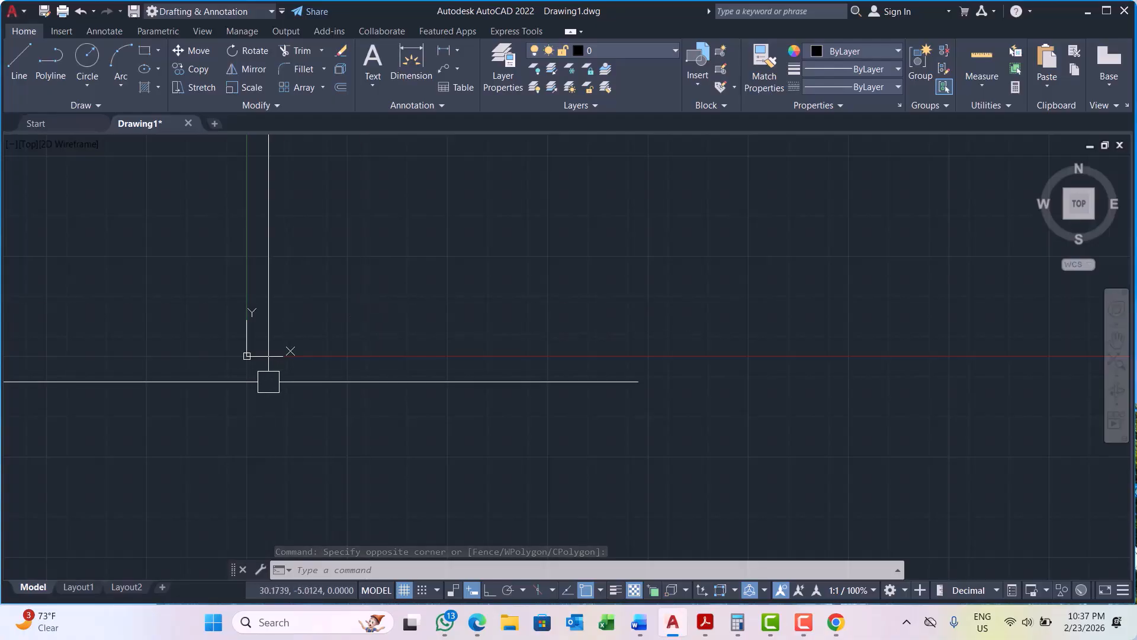
pyautogui.scroll(-4, 239, 360)
pyautogui.moveTo(238, 358); pyautogui.dragTo(294, 357, button='middle')
pyautogui.scroll(5, 282, 355)
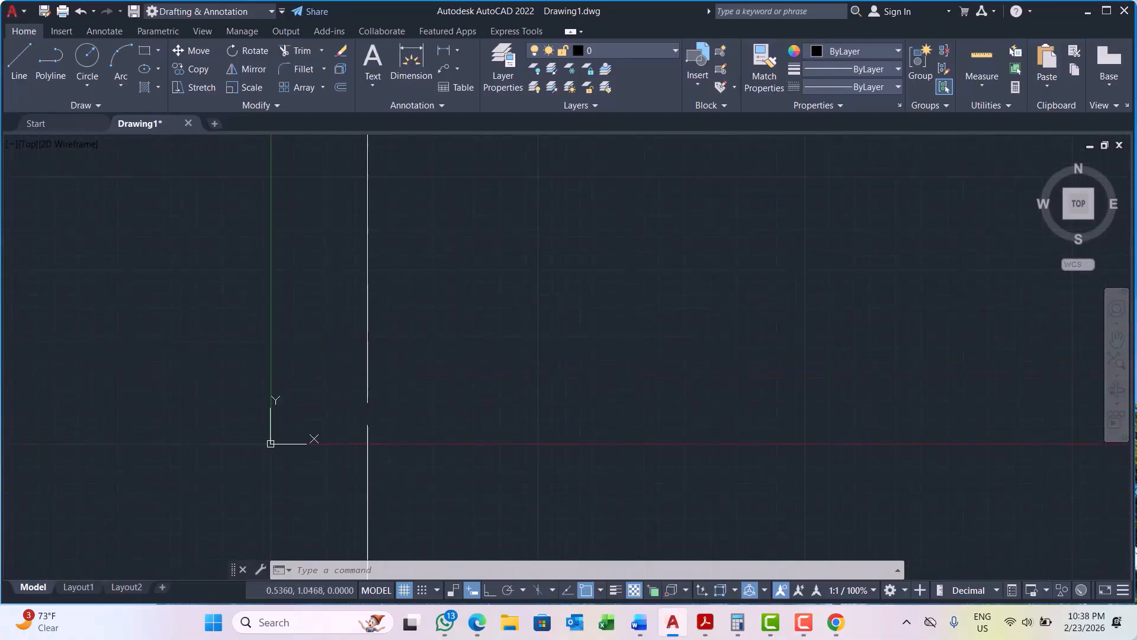
pyautogui.scroll(1, 329, 495)
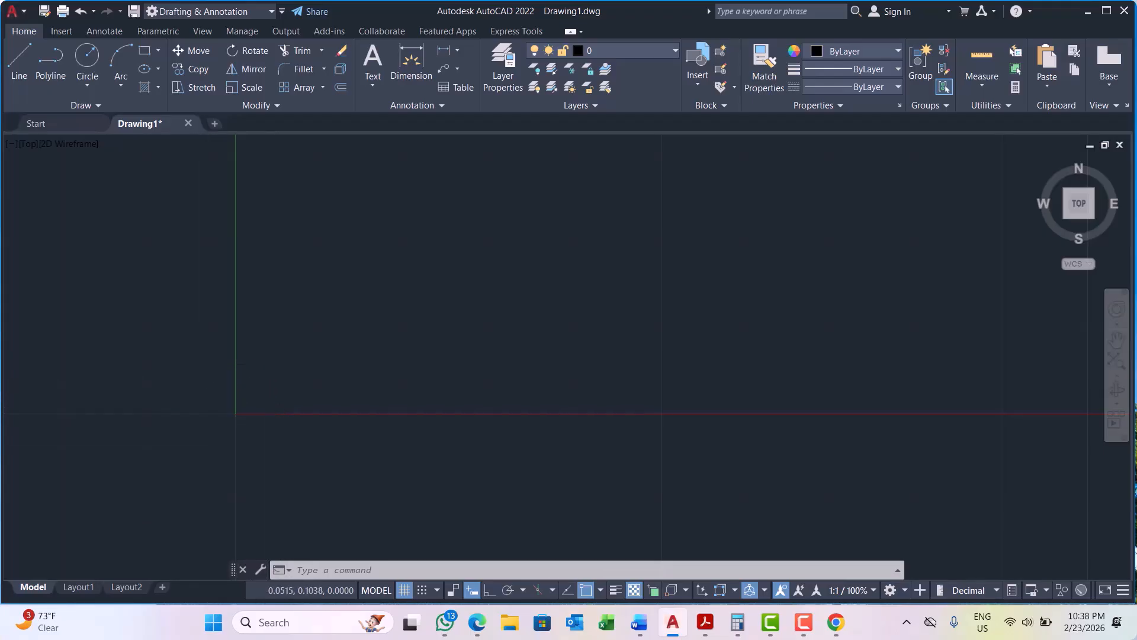
pyautogui.scroll(-4, 242, 354)
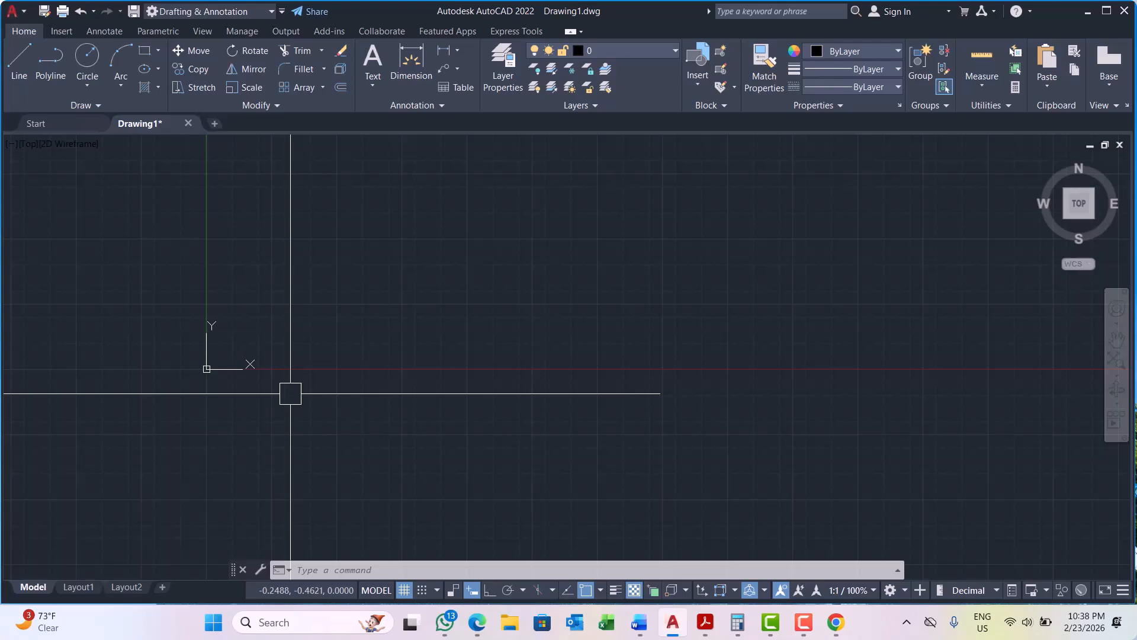
# Step: Examine the drawing grid and where the axes meet at the origin, both close up and from farther out
pyautogui.scroll(2, 192, 354)
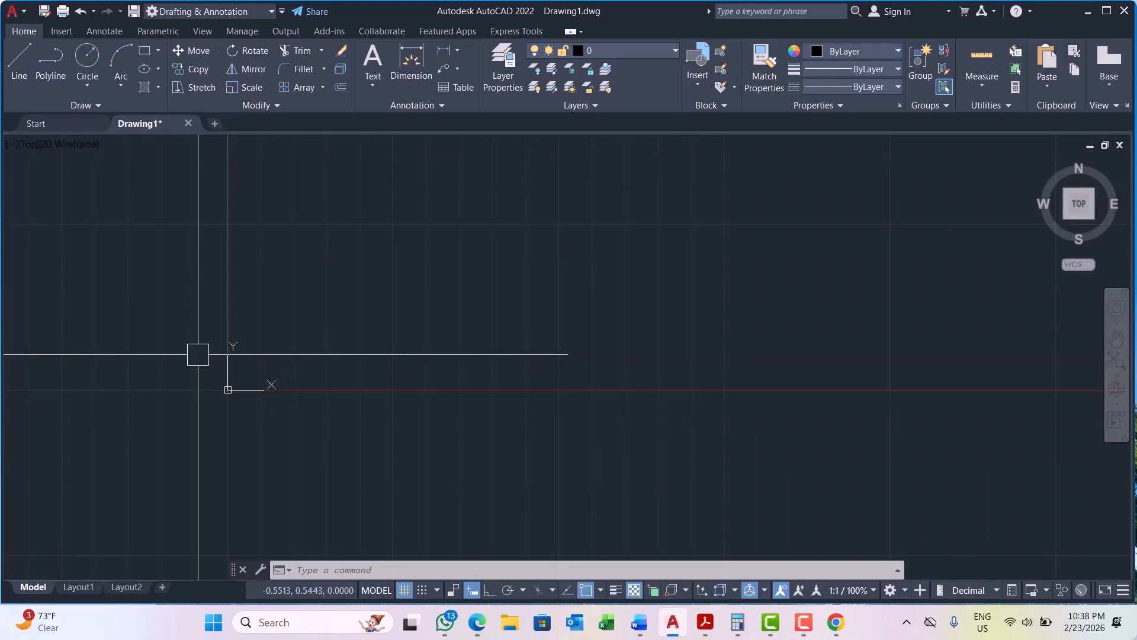
pyautogui.scroll(-5, 292, 285)
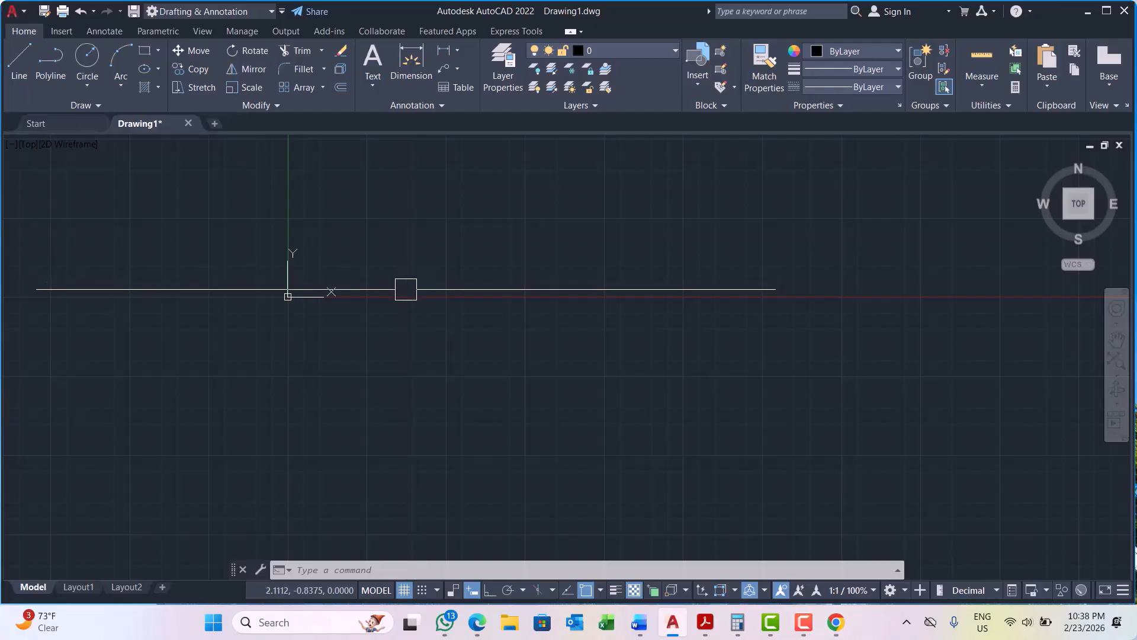
pyautogui.scroll(-7, 345, 278)
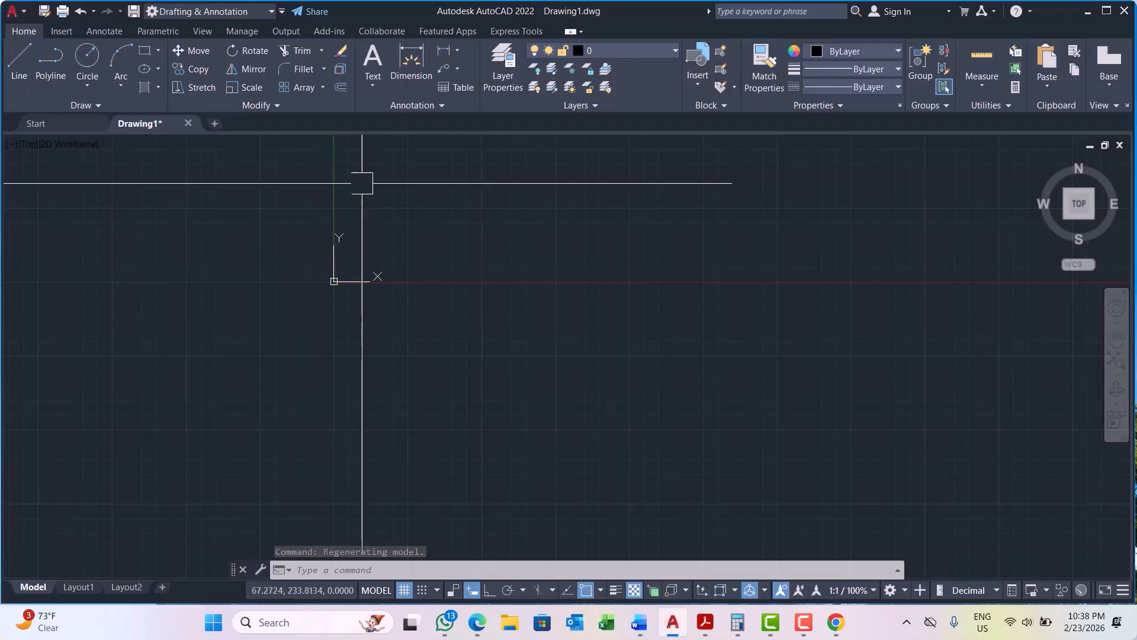
pyautogui.scroll(4, 349, 189)
pyautogui.scroll(3, 330, 420)
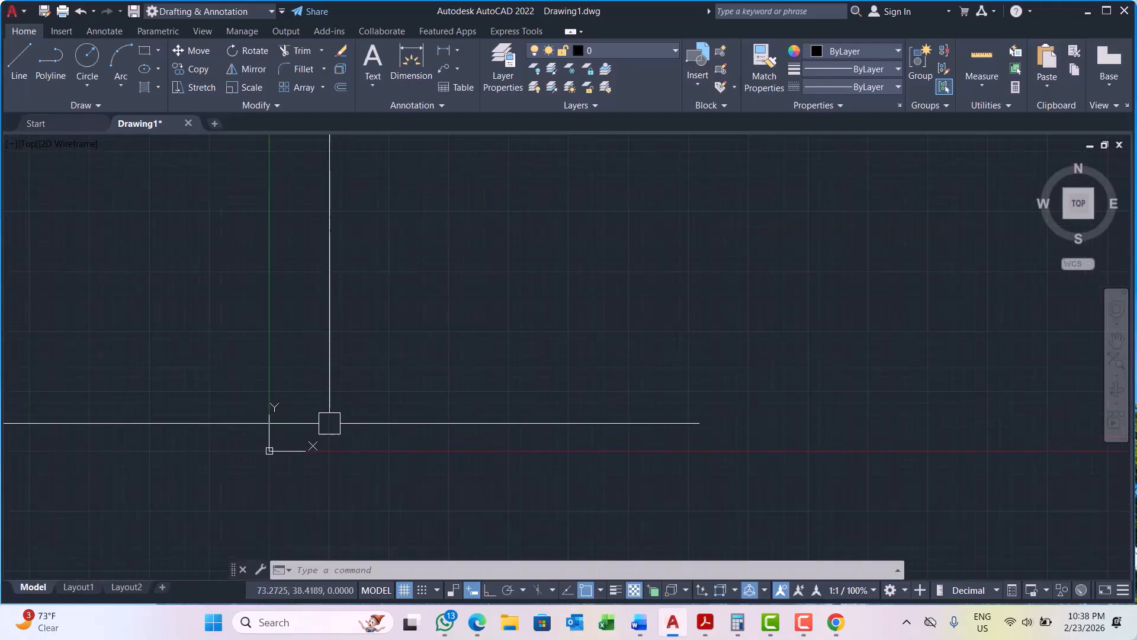
pyautogui.moveTo(326, 427); pyautogui.dragTo(327, 395, button='middle')
pyautogui.scroll(2, 348, 291)
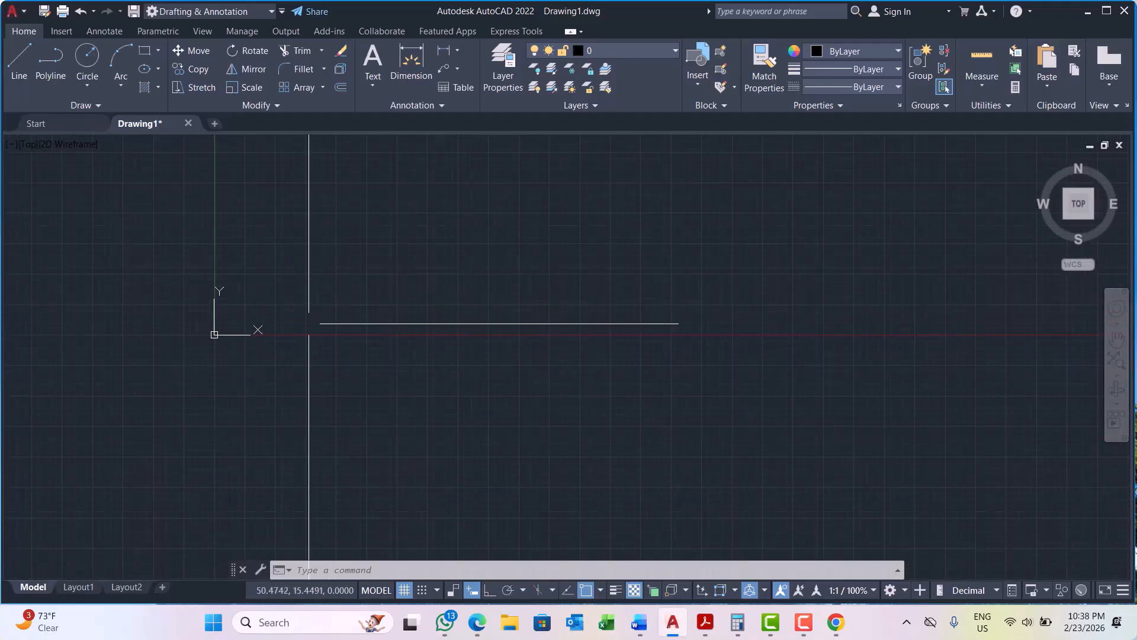
pyautogui.scroll(4, 215, 326)
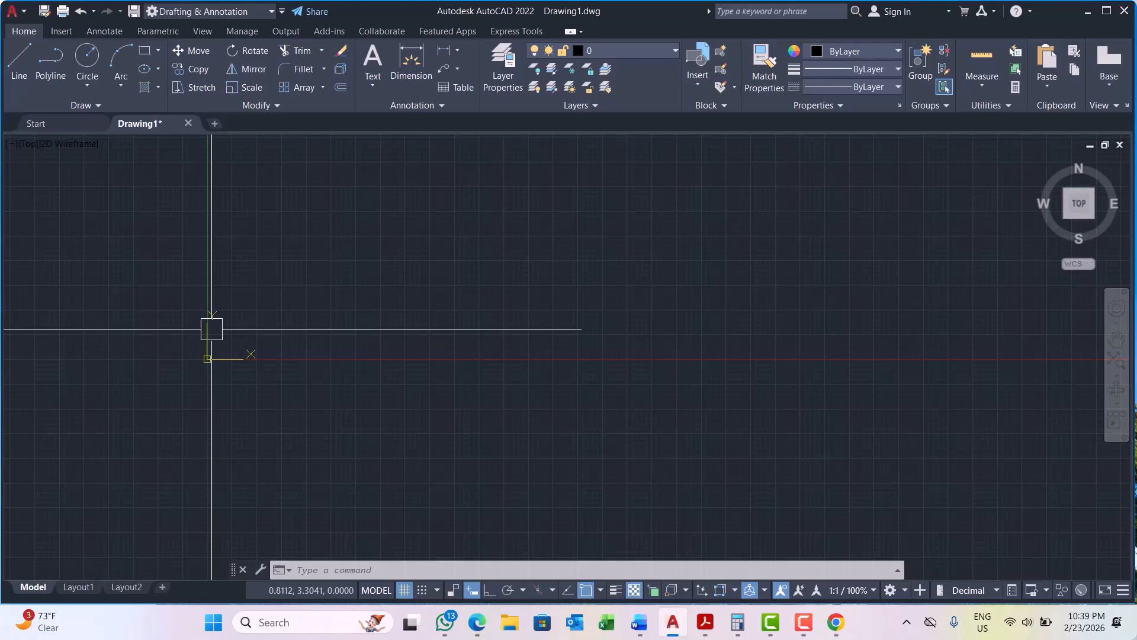
pyautogui.scroll(-3, 229, 375)
pyautogui.scroll(-4, 79, 392)
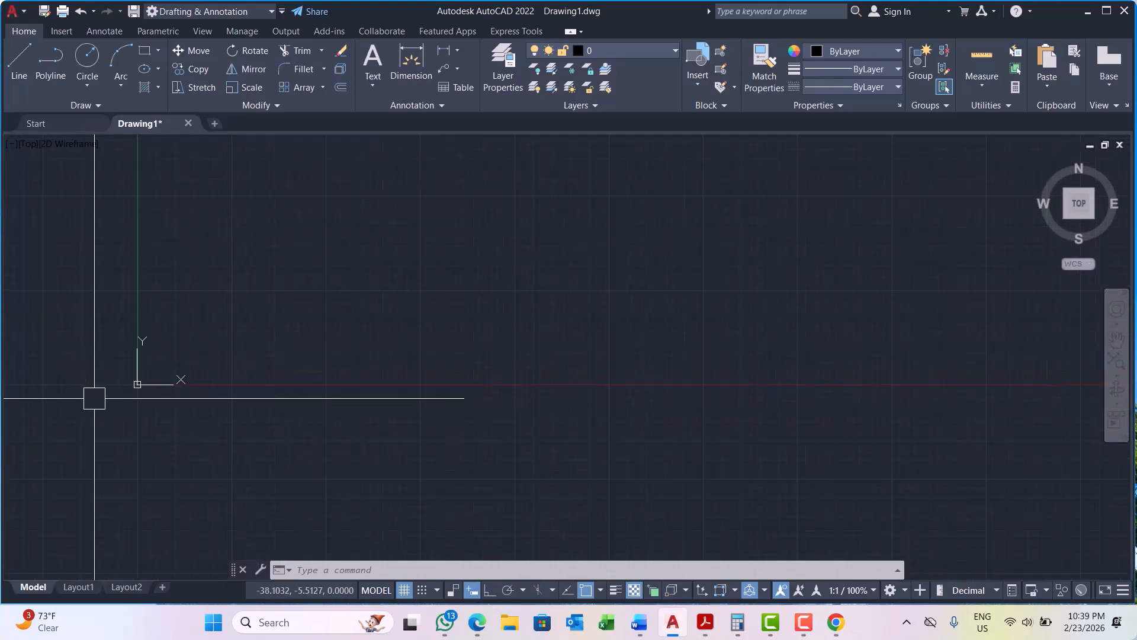
pyautogui.scroll(2, 419, 229)
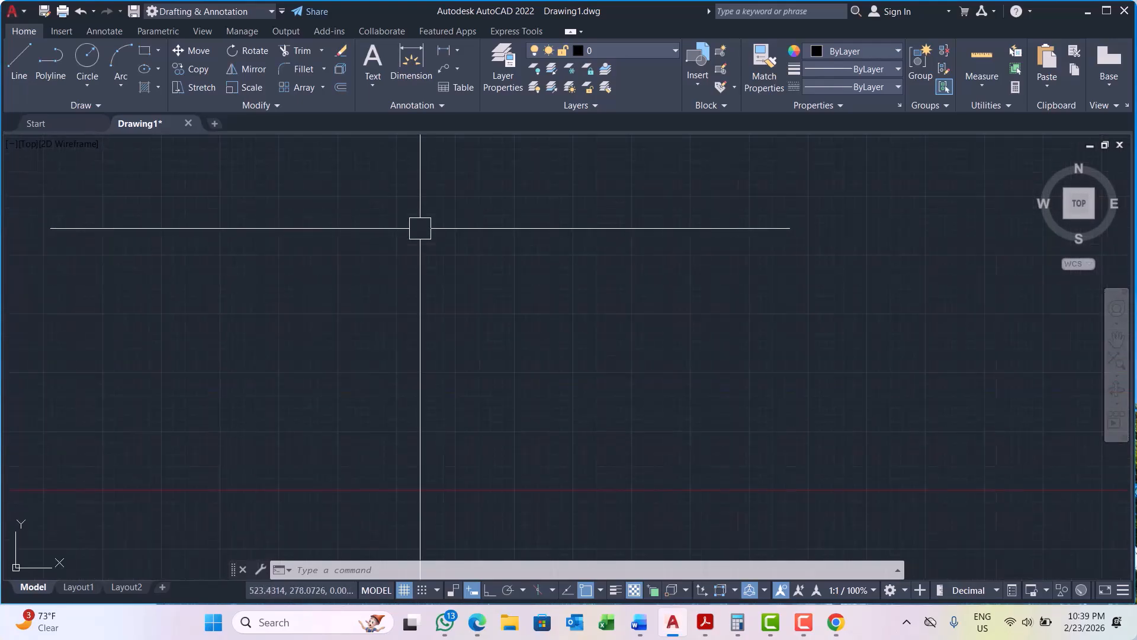
pyautogui.scroll(-4, 408, 237)
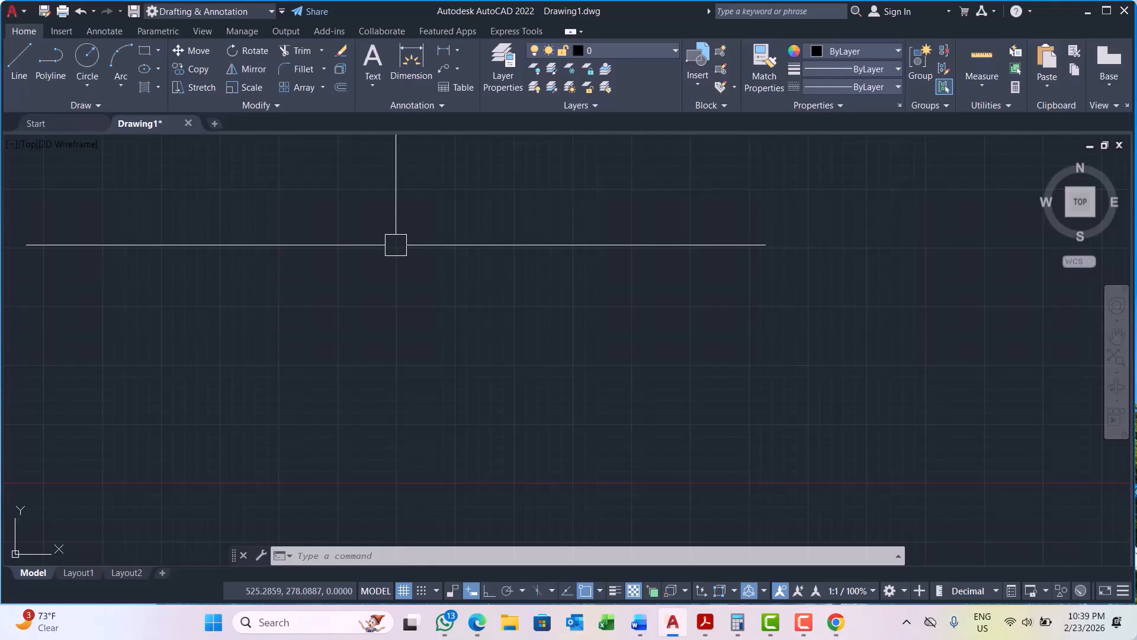
pyautogui.scroll(-3, 309, 307)
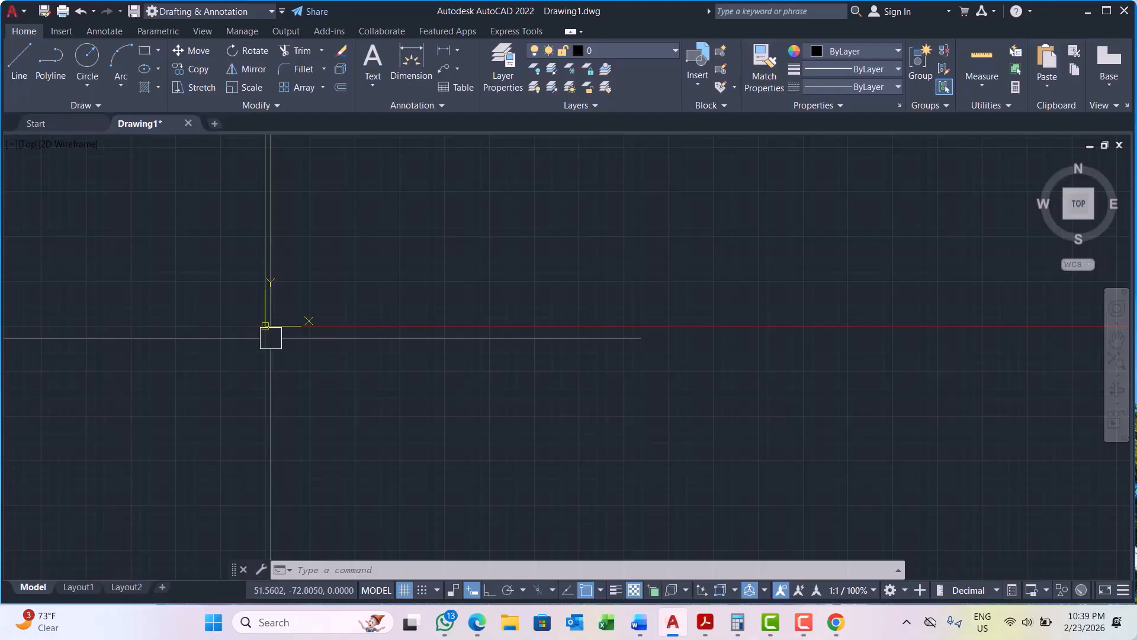
# Step: Examine how far the drawing area extends beyond the origin at very small scales, returning to the axes' intersection
pyautogui.scroll(-5, 159, 385)
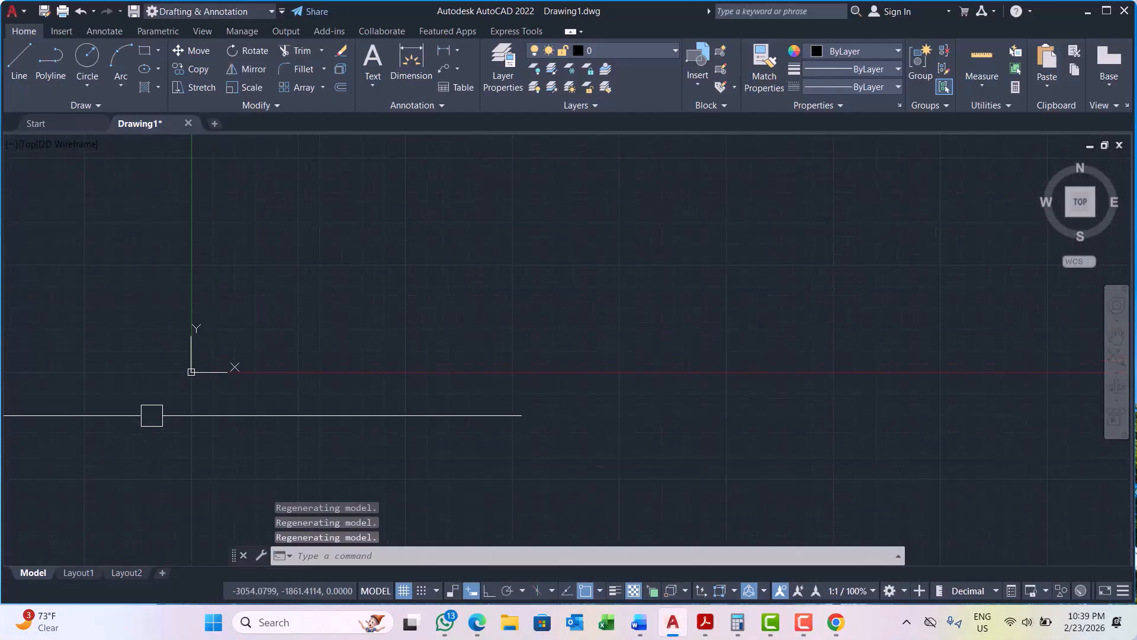
pyautogui.scroll(-5, 166, 423)
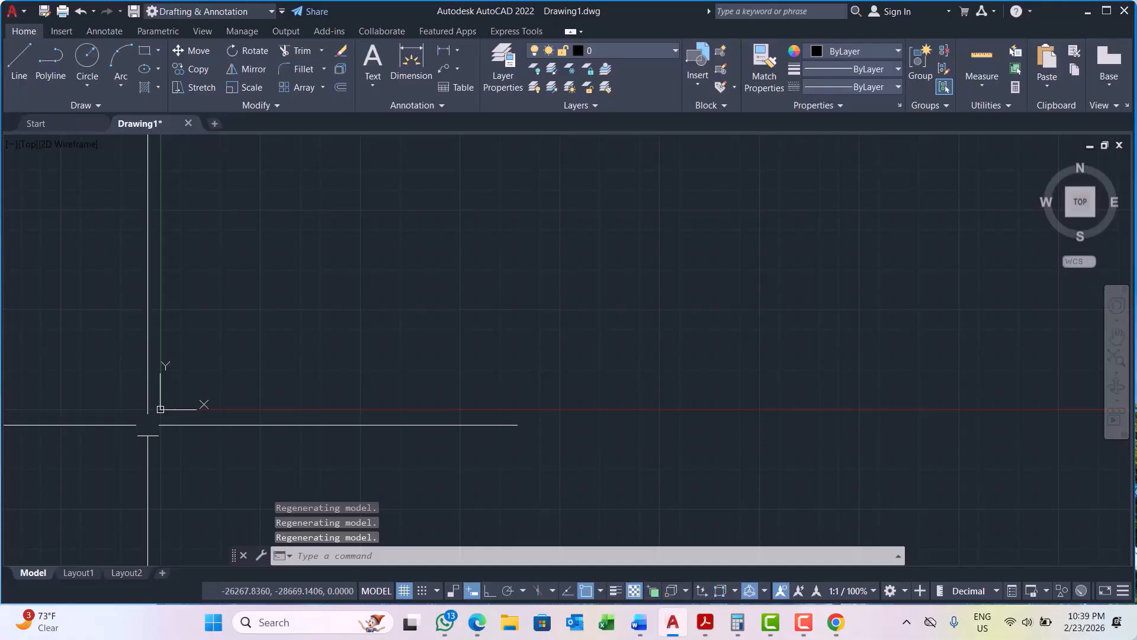
pyautogui.scroll(3, 755, 224)
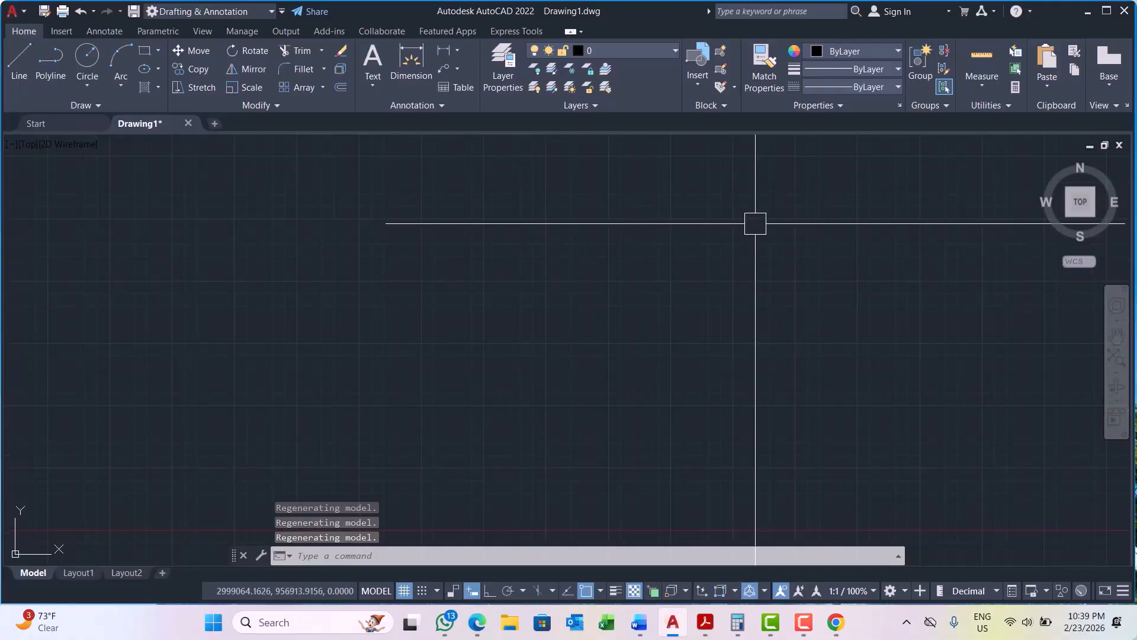
pyautogui.scroll(-5, 211, 345)
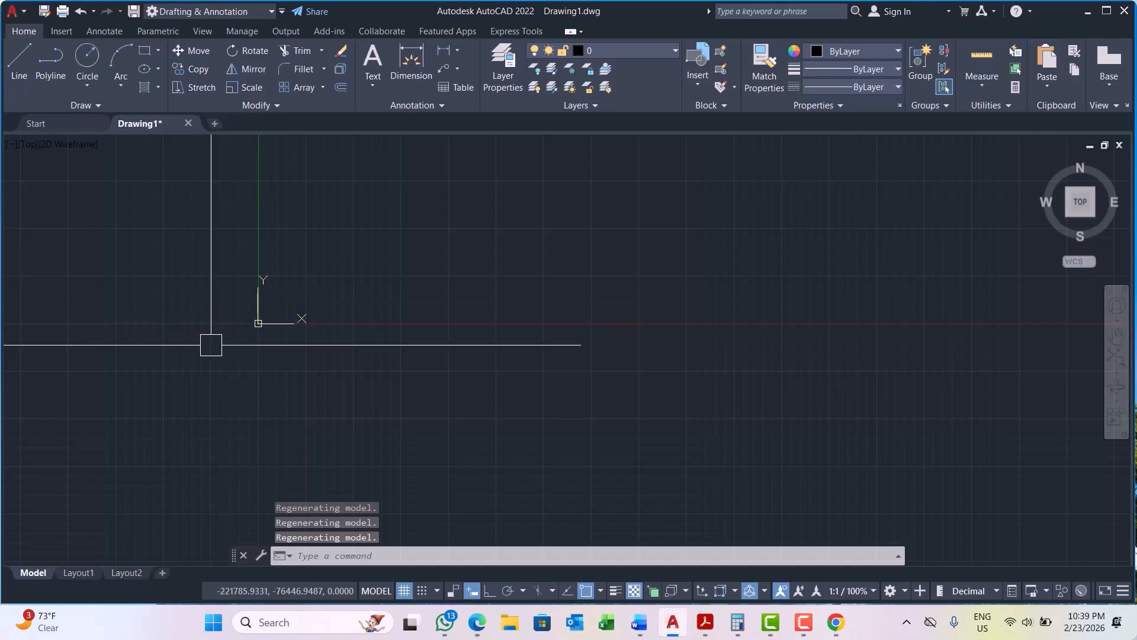
pyautogui.scroll(-6, 149, 385)
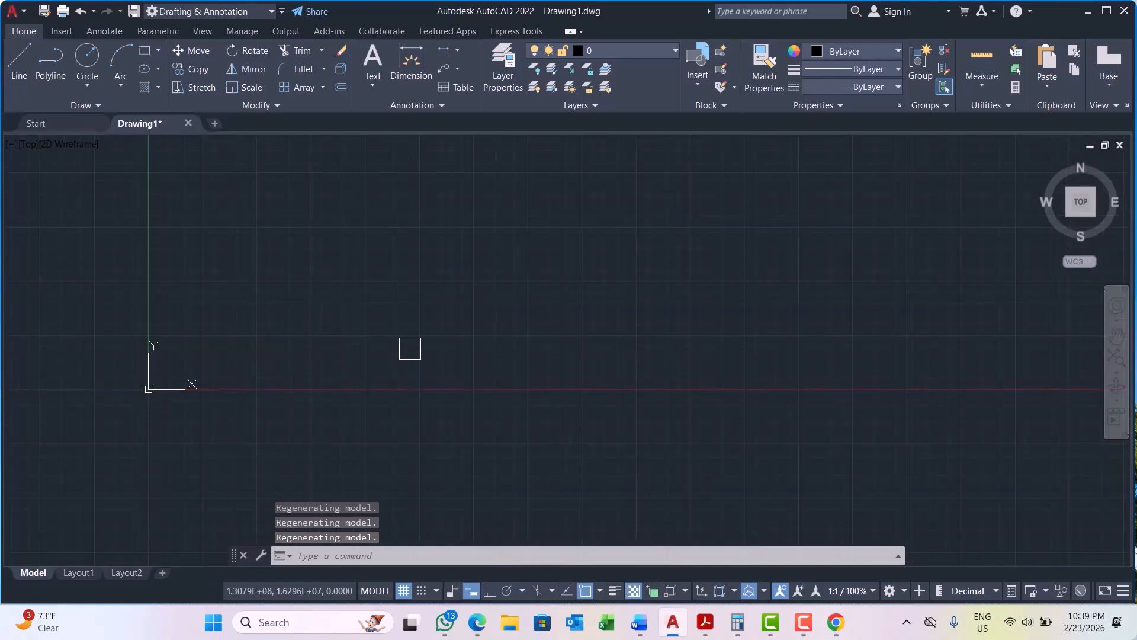
pyautogui.scroll(3, 812, 197)
pyautogui.scroll(-4, 812, 198)
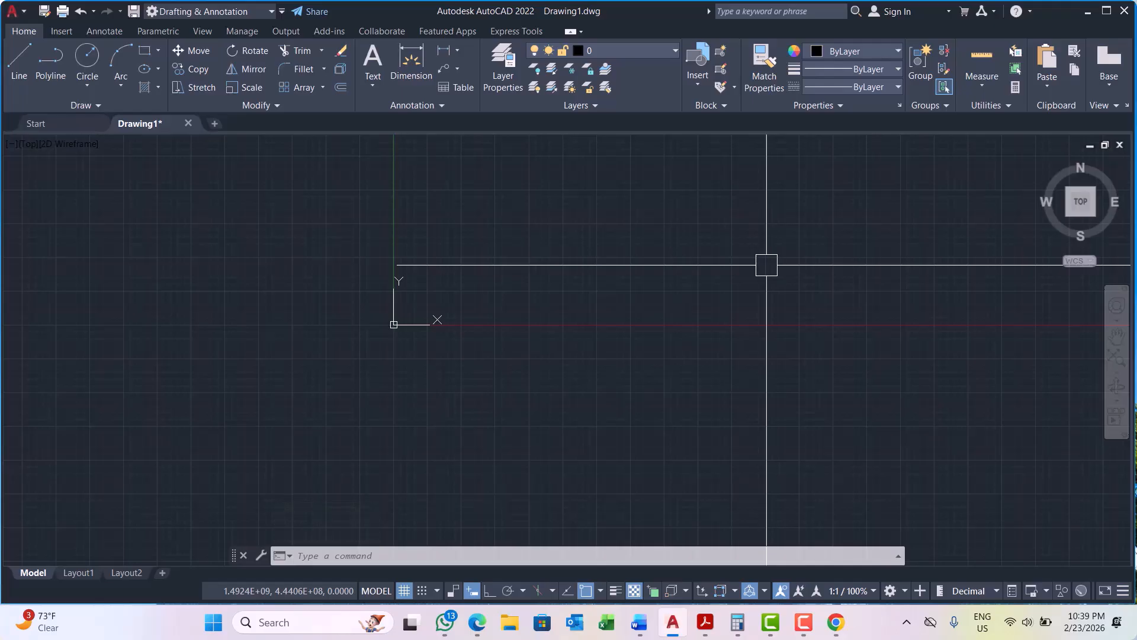
pyautogui.scroll(6, 411, 305)
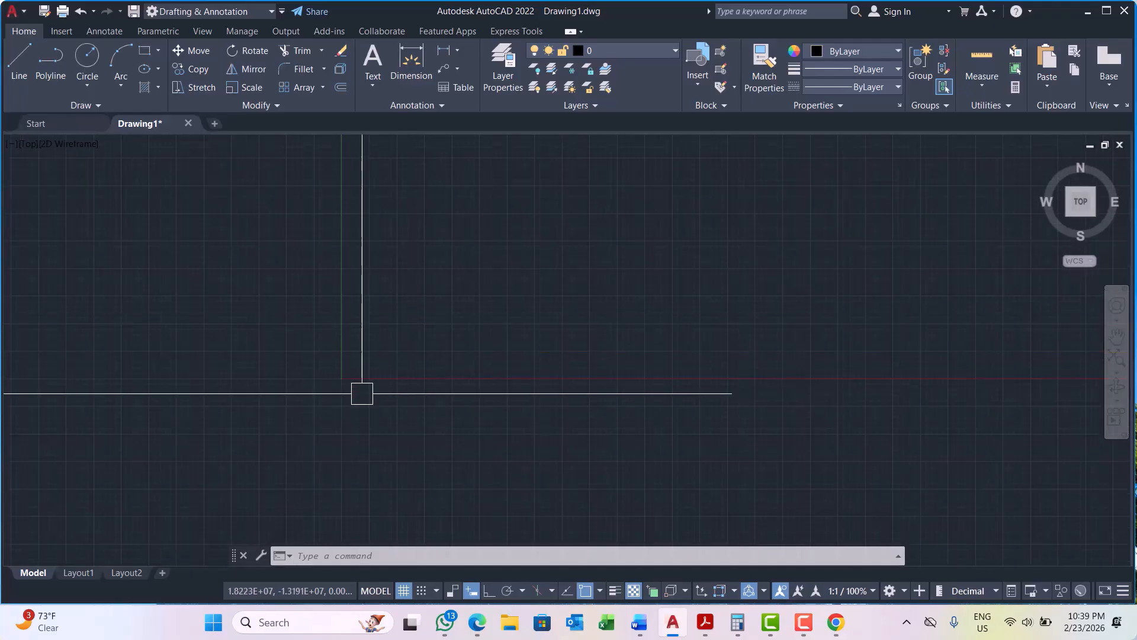
pyautogui.scroll(4, 348, 388)
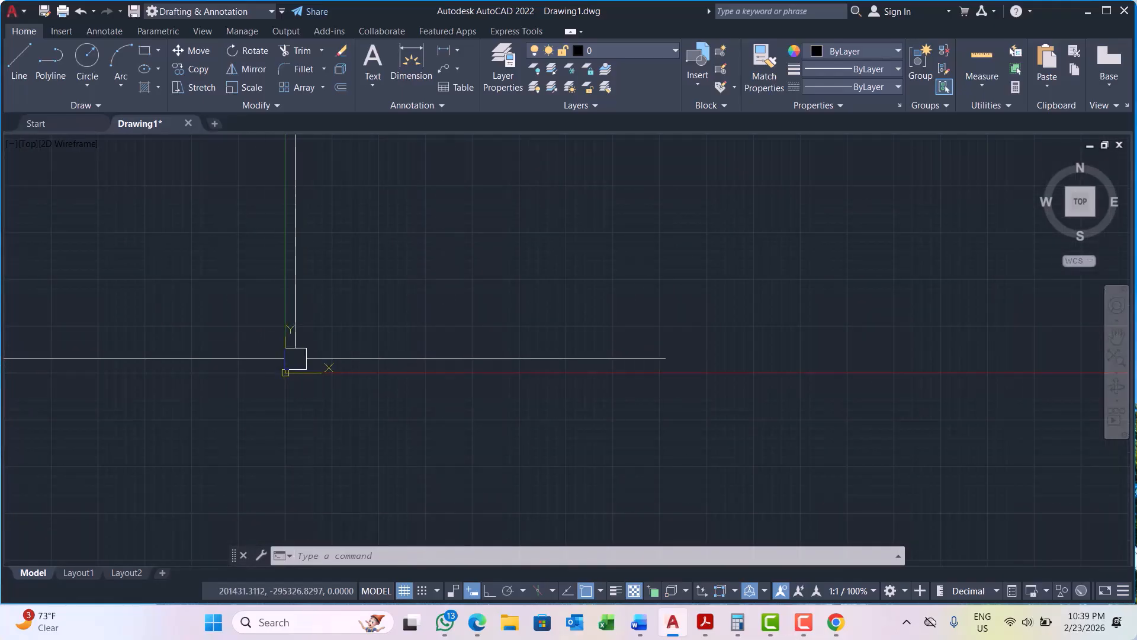
pyautogui.scroll(2, 319, 347)
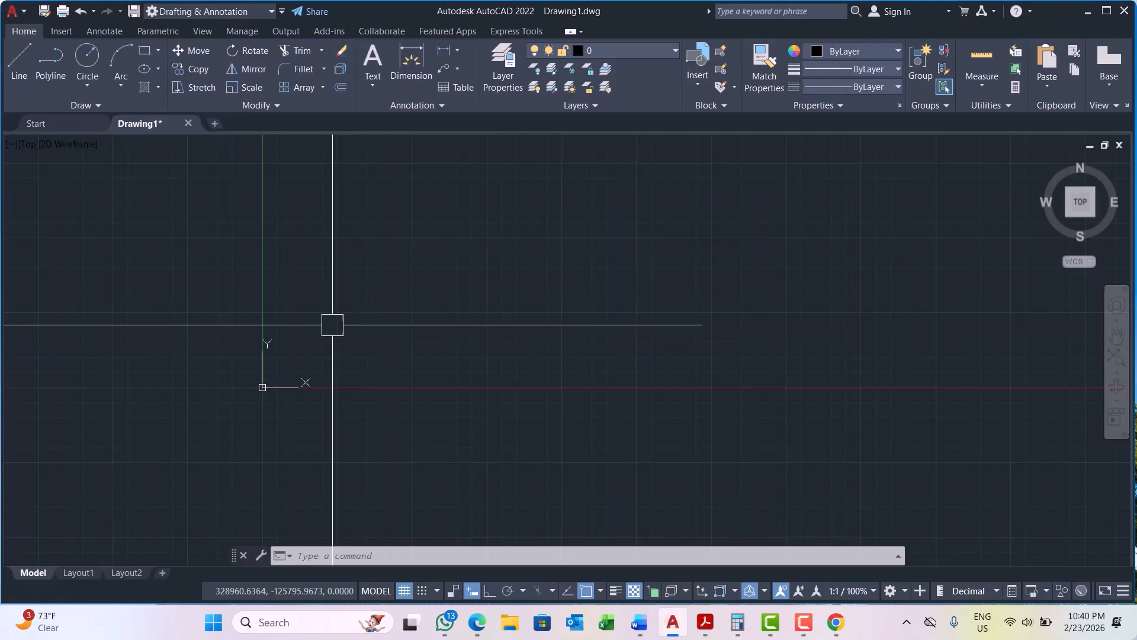
pyautogui.scroll(-1, 296, 301)
pyautogui.scroll(1, 298, 317)
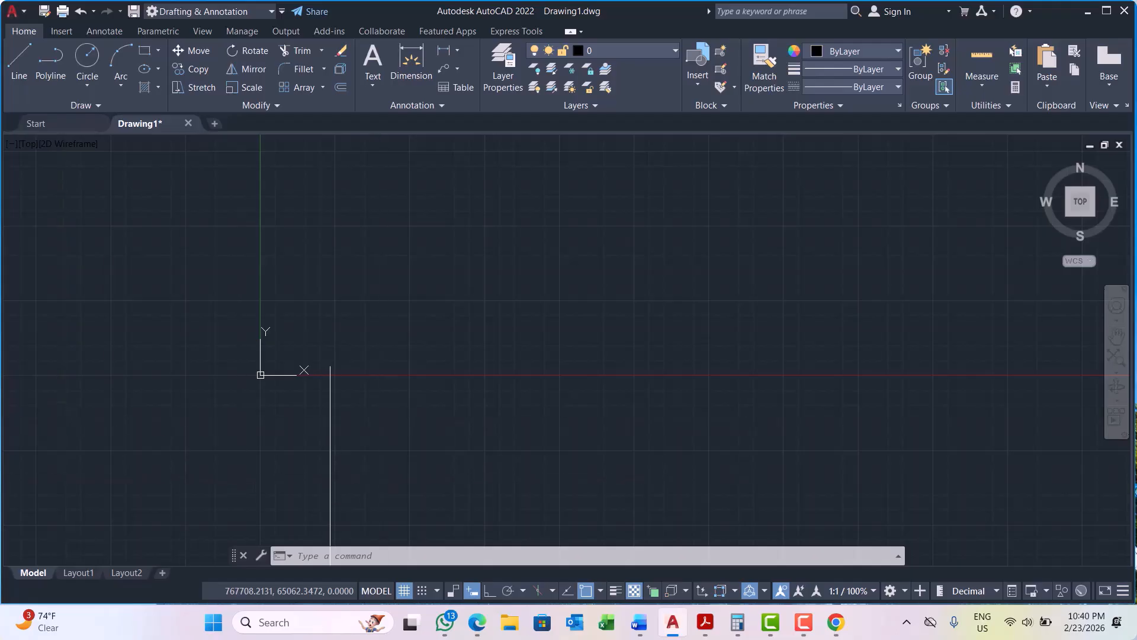
pyautogui.scroll(2, 358, 293)
pyautogui.scroll(1, 358, 293)
pyautogui.scroll(-1, 288, 272)
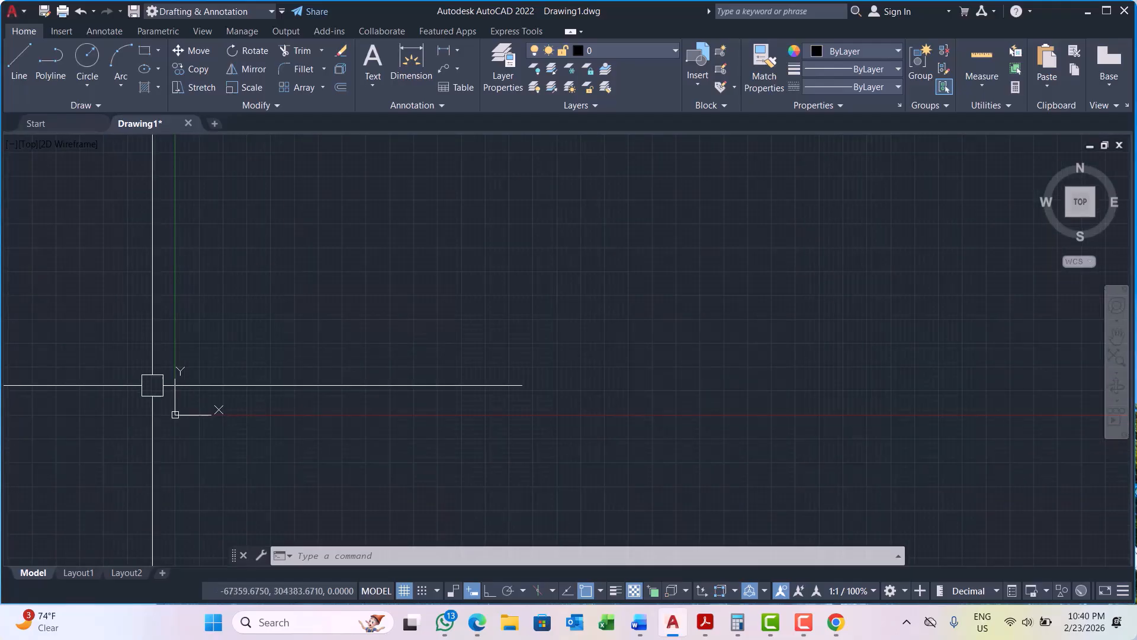
pyautogui.scroll(2, 203, 378)
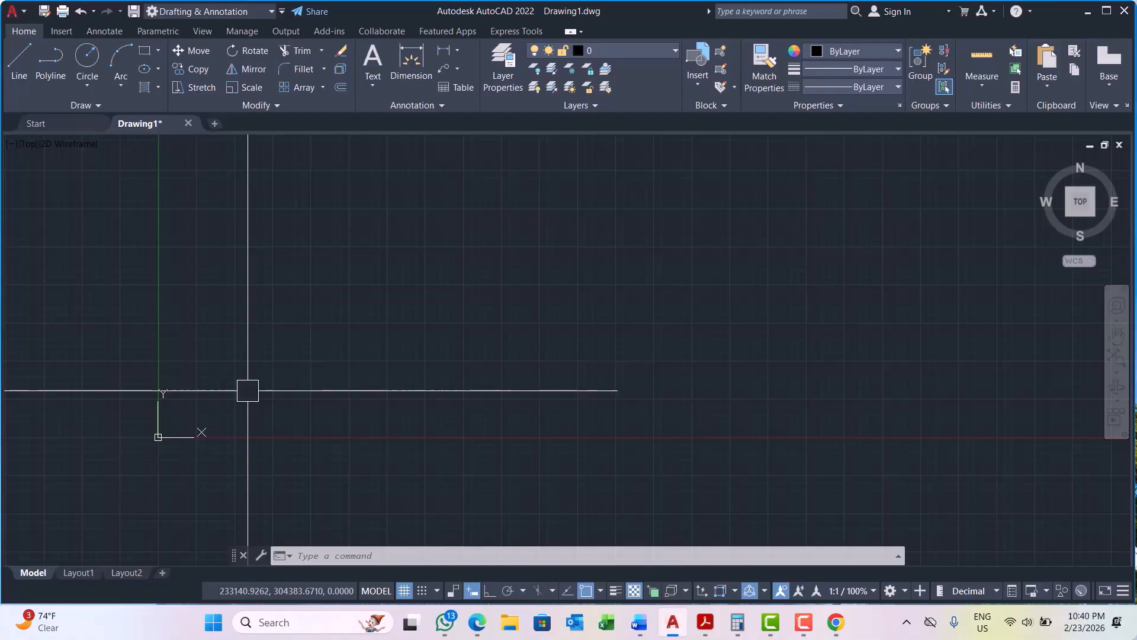
pyautogui.scroll(-2, 187, 344)
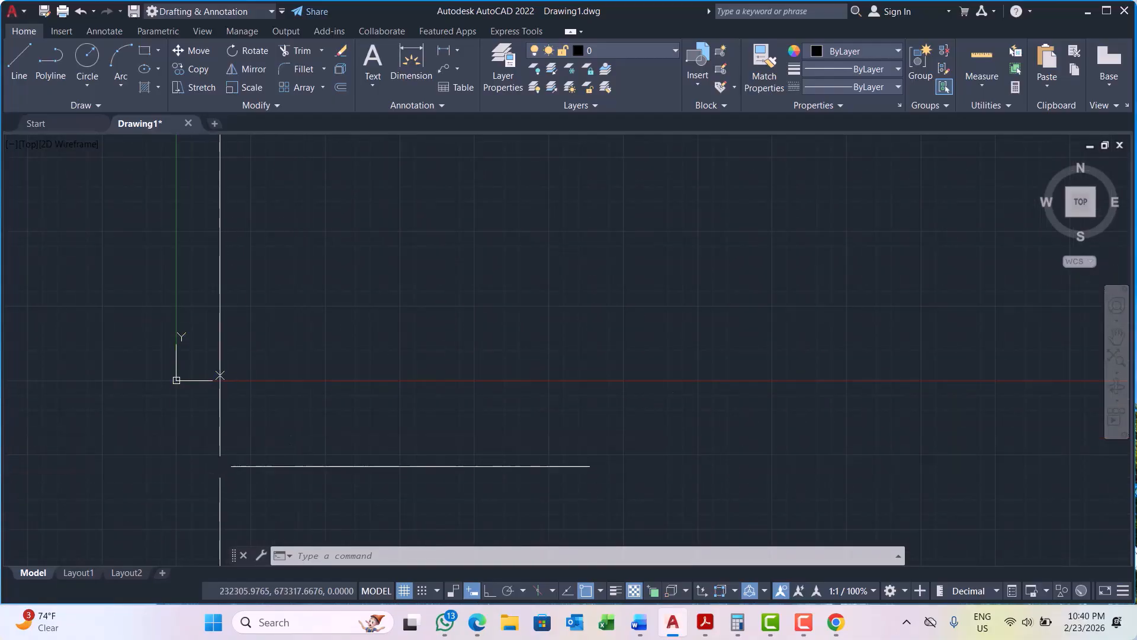
pyautogui.scroll(2, 227, 362)
pyautogui.scroll(2, 140, 329)
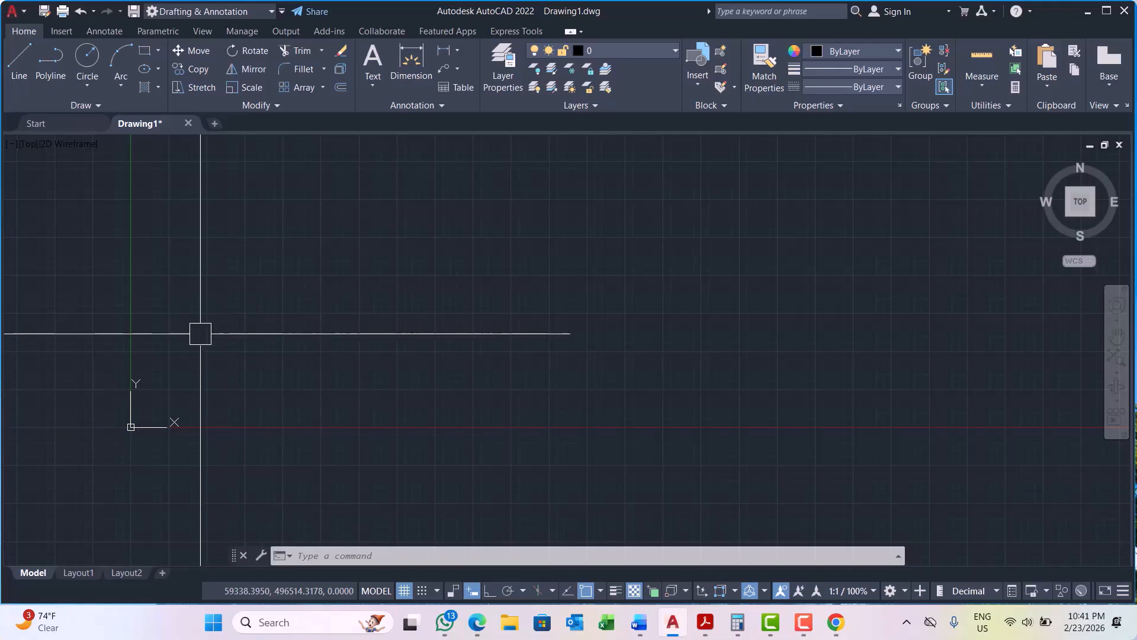
pyautogui.scroll(-2, 262, 376)
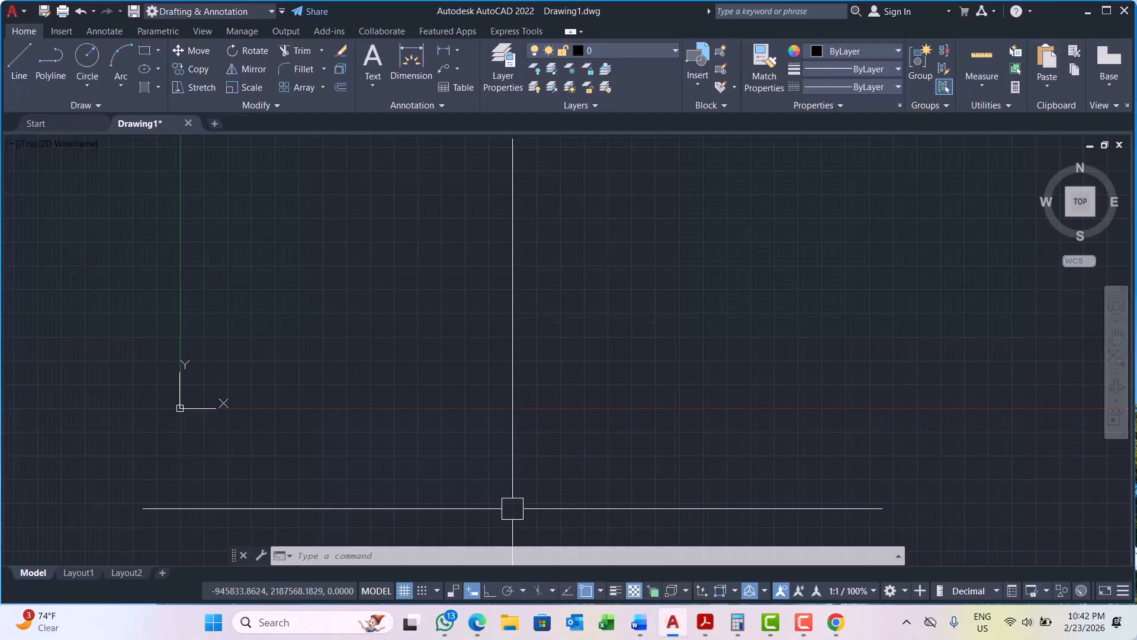
pyautogui.click(804, 622)
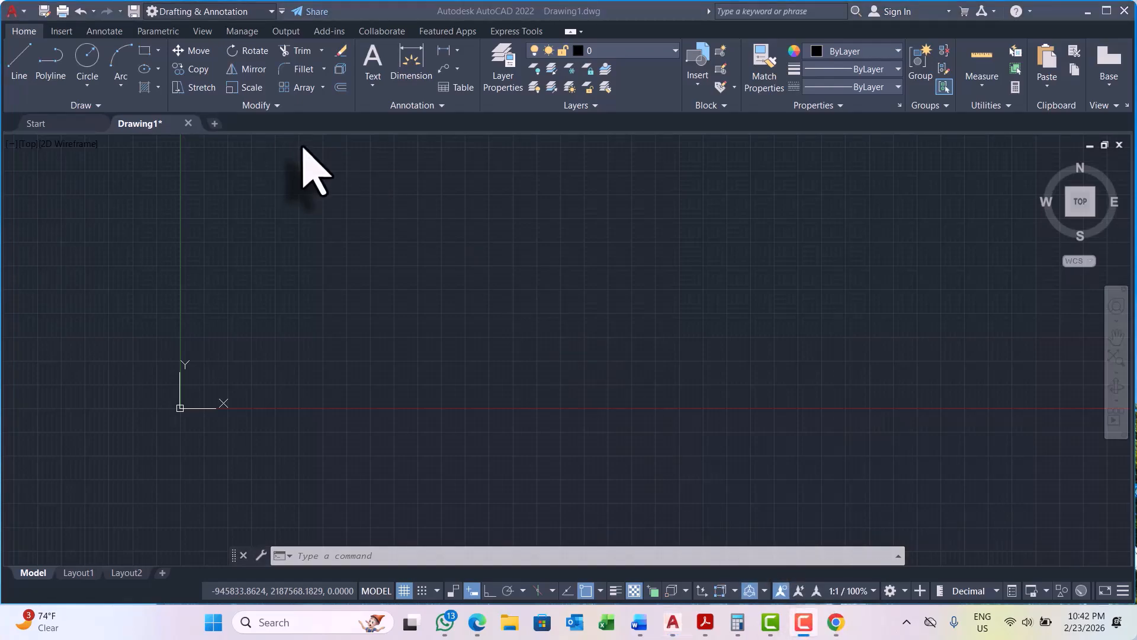
pyautogui.scroll(5, 162, 411)
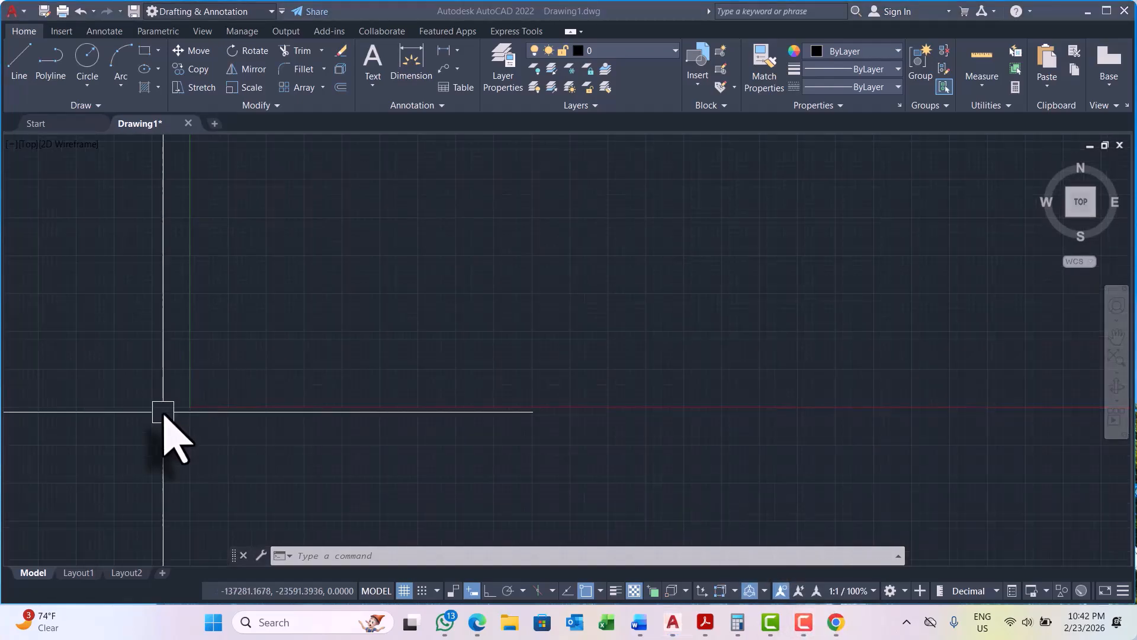
pyautogui.click(319, 366)
pyautogui.scroll(-3, 155, 313)
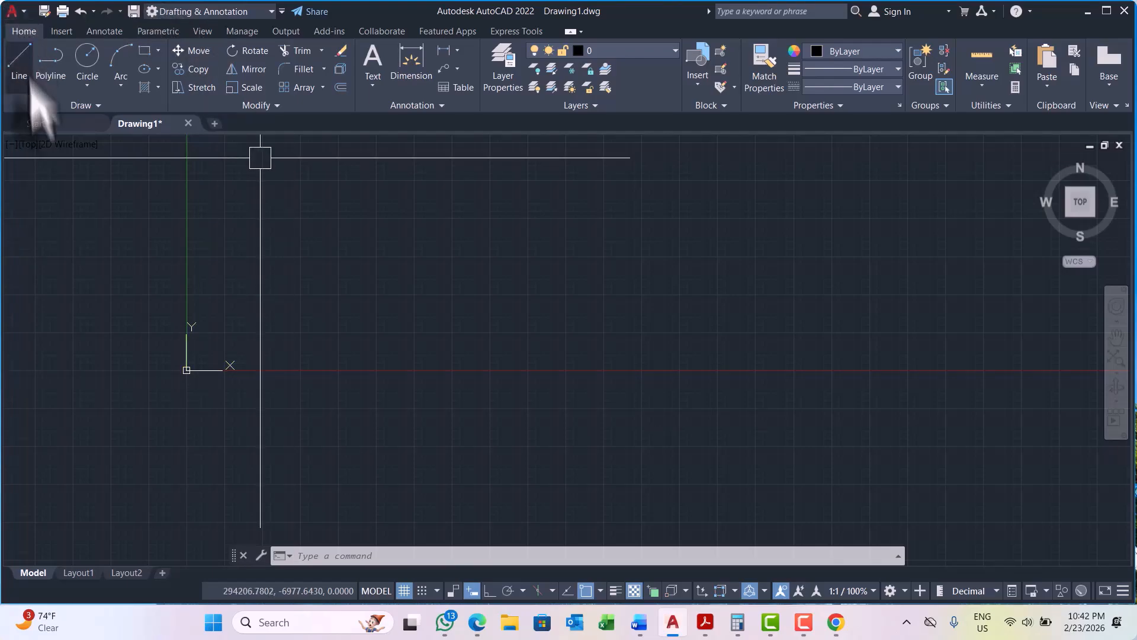
# Step: Review the application's file commands, including New, Open and Save, and return to the drawing without running any
pyautogui.click(22, 12)
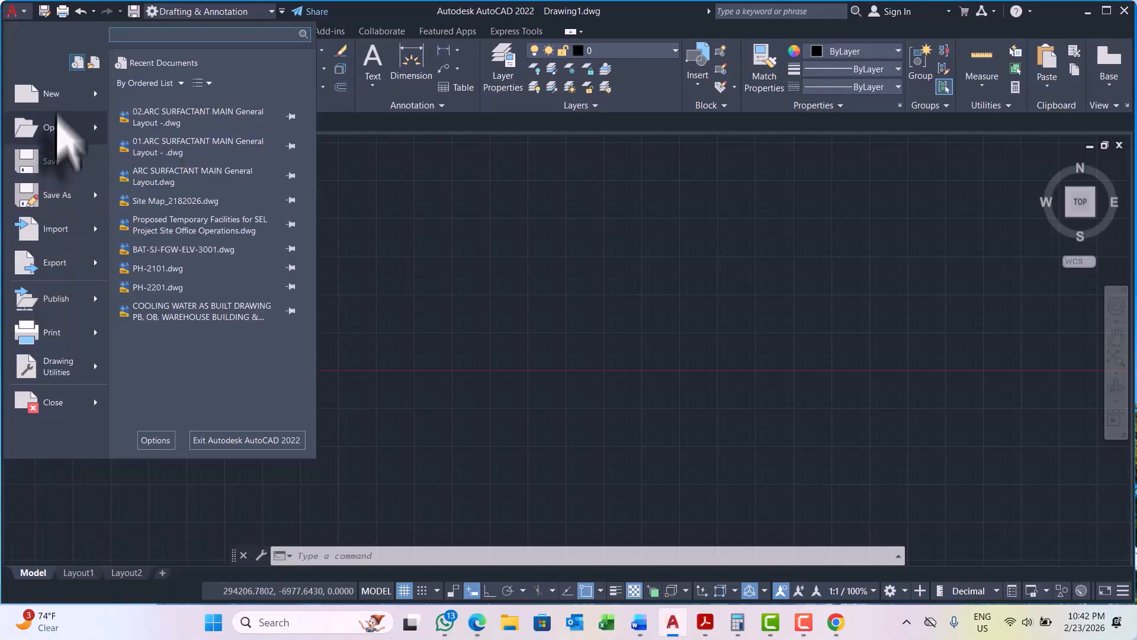
pyautogui.moveTo(73, 90)
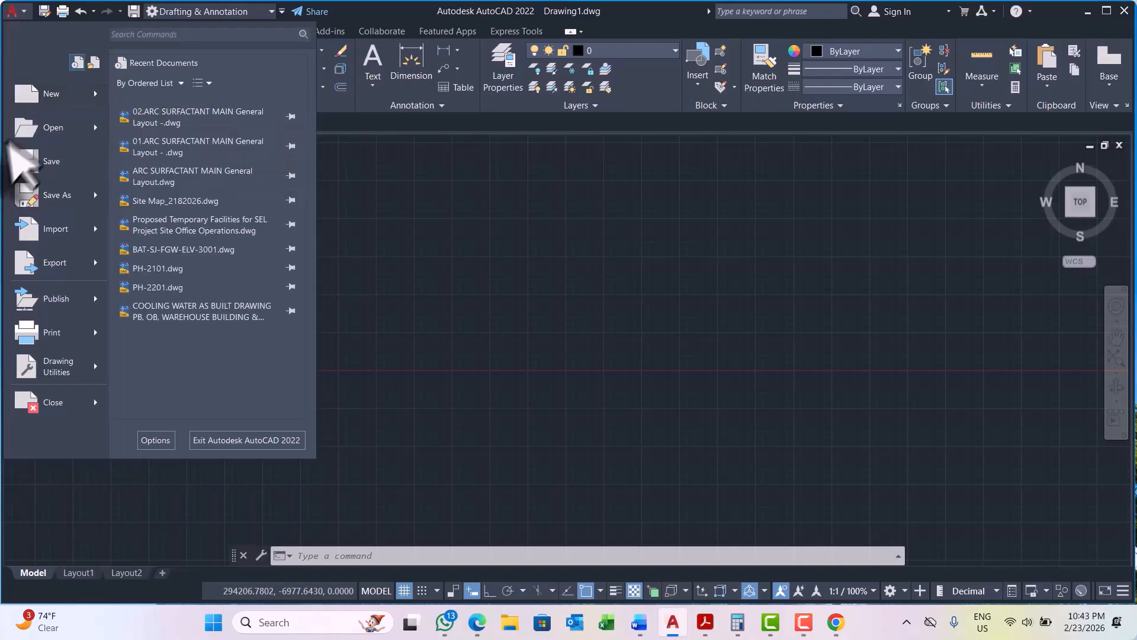
pyautogui.moveTo(53, 129)
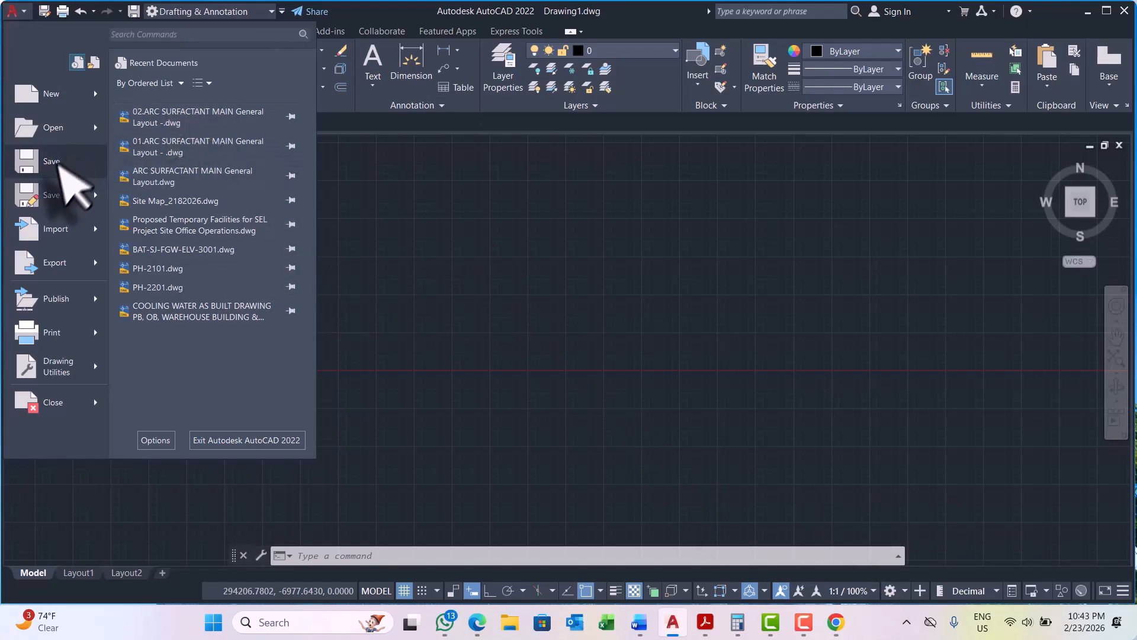
pyautogui.click(467, 252)
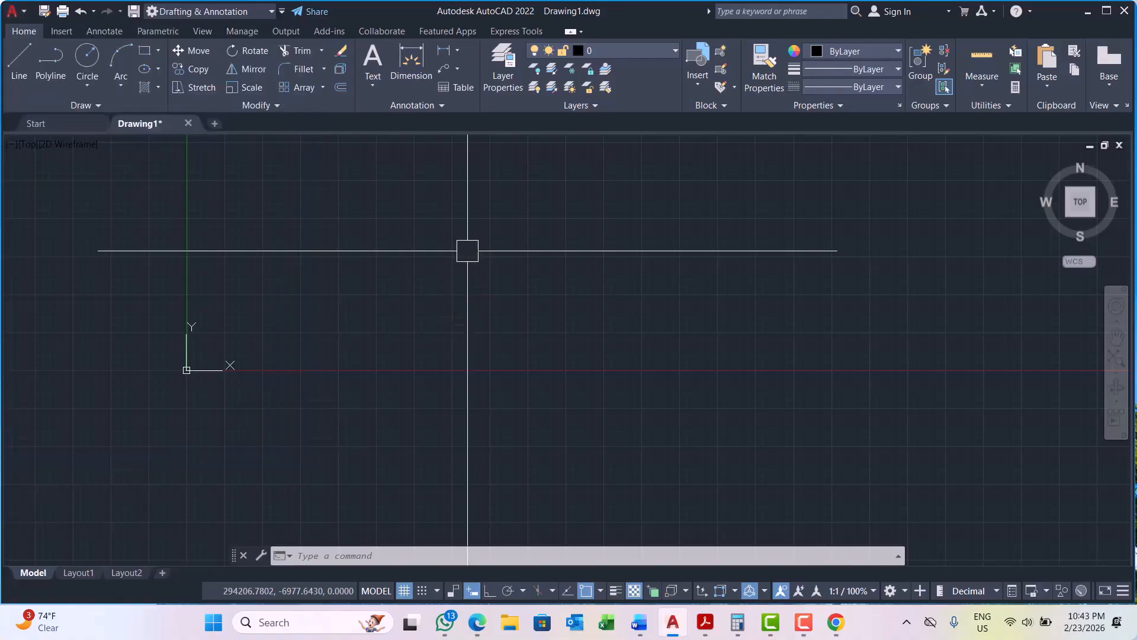
# Step: Review the application's Import, Export, Publish, Print, Drawing Utilities and Close commands without running any
pyautogui.scroll(-2, 261, 281)
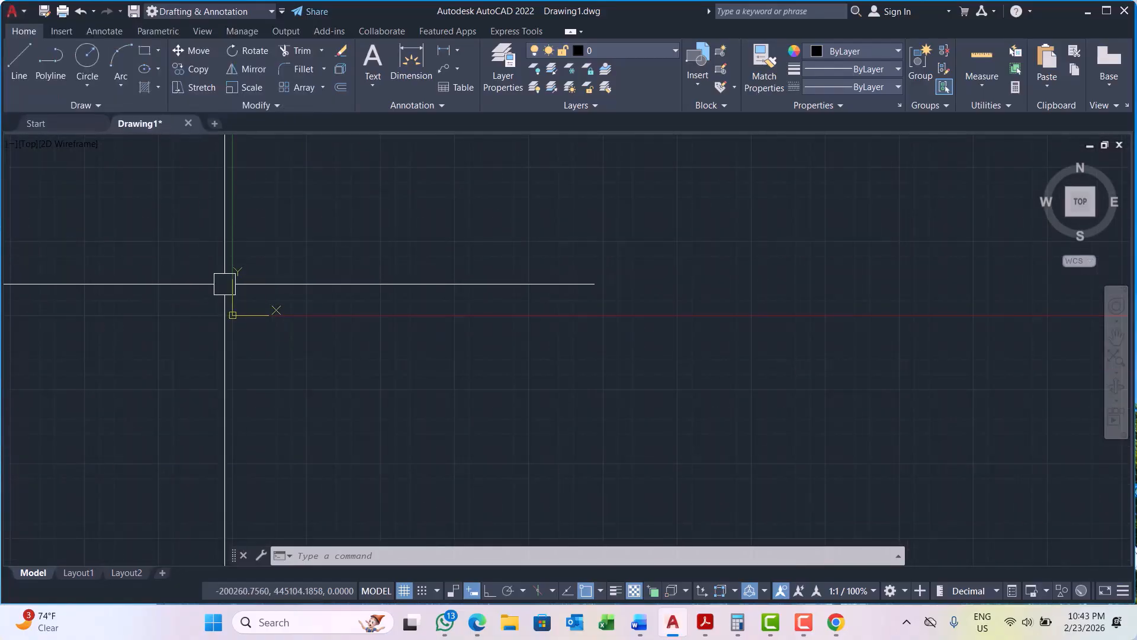
pyautogui.moveTo(207, 292); pyautogui.dragTo(115, 322, button='middle')
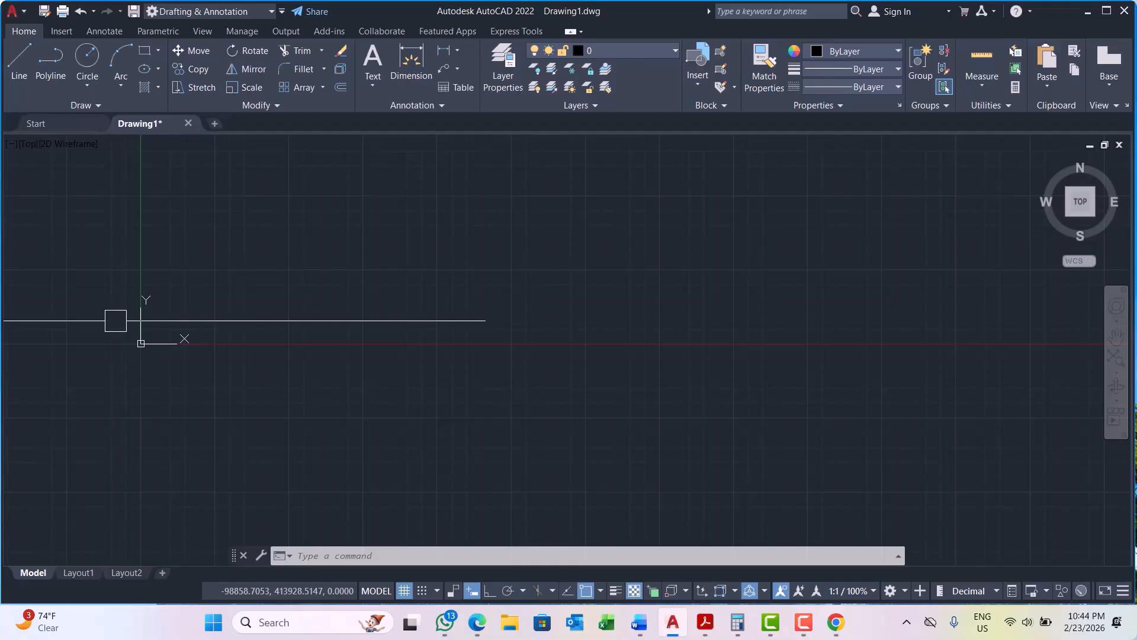
pyautogui.click(13, 11)
pyautogui.moveTo(68, 240)
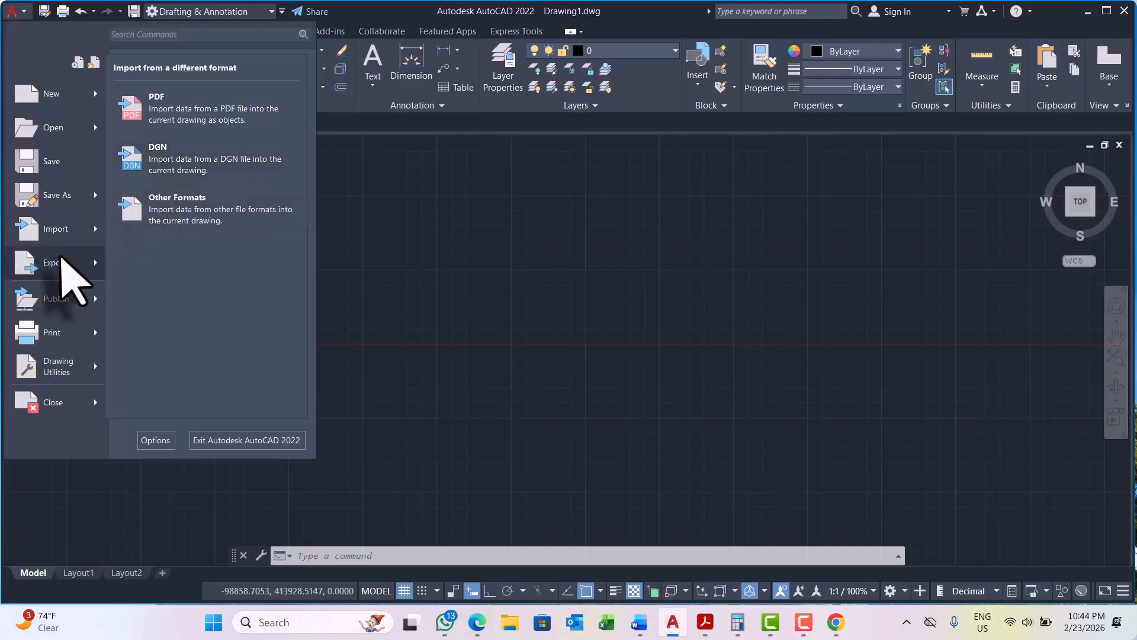
pyautogui.moveTo(57, 270)
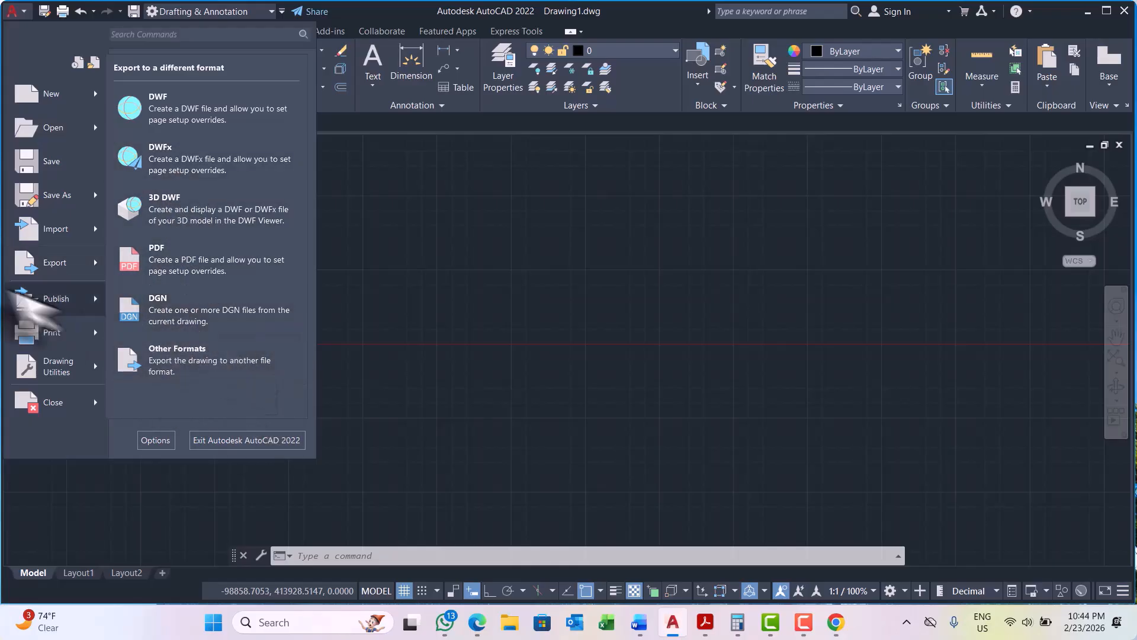
pyautogui.moveTo(72, 312)
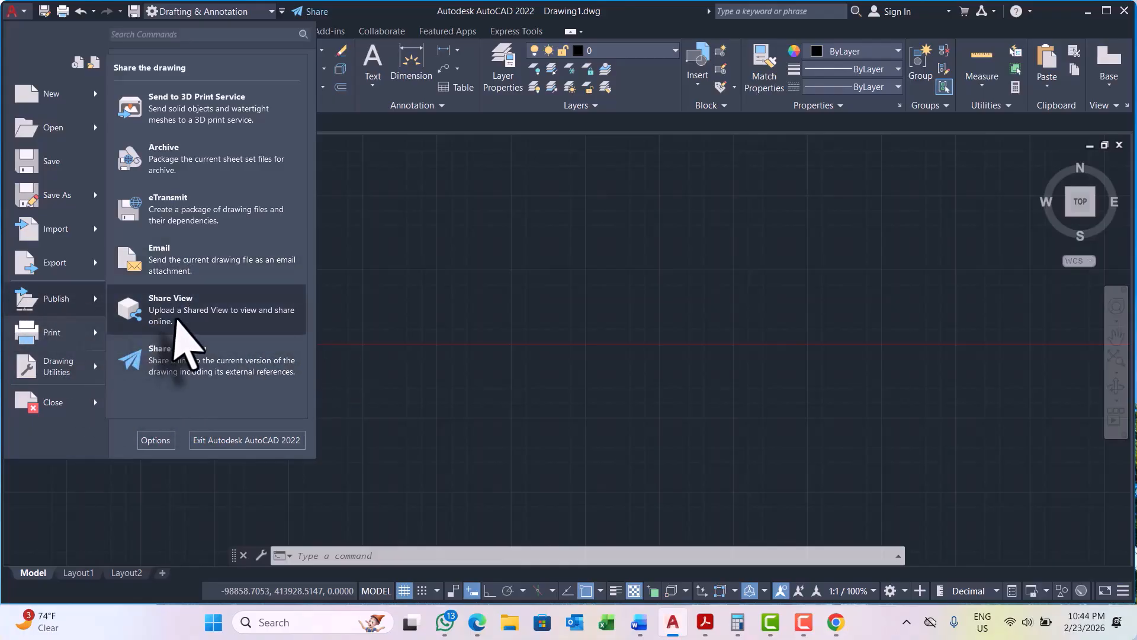
pyautogui.moveTo(47, 334)
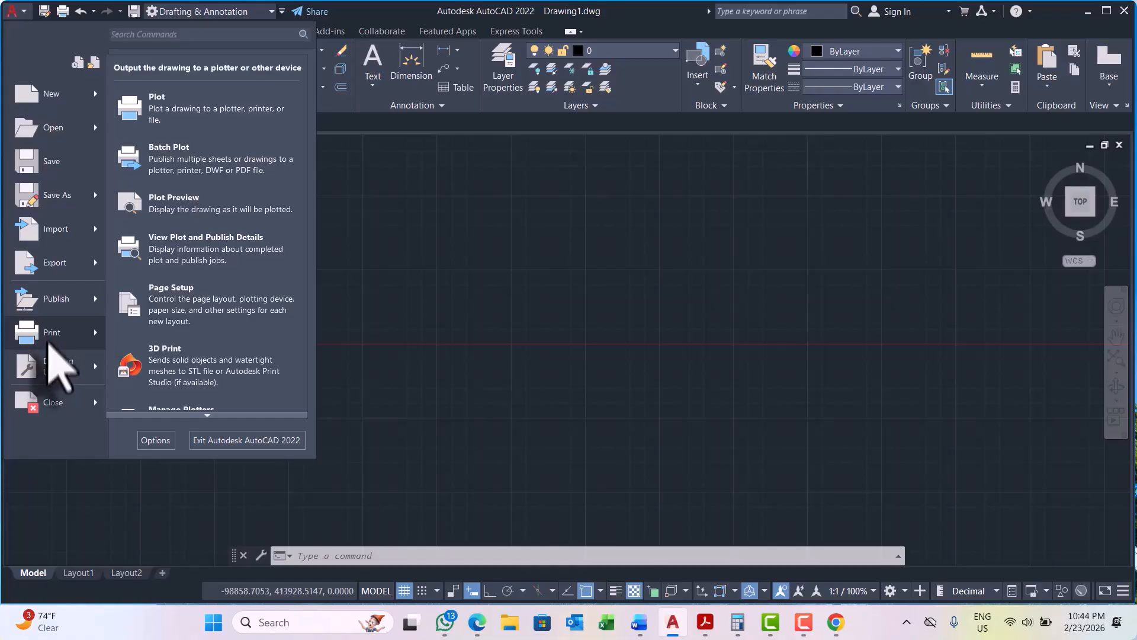
pyautogui.moveTo(64, 375)
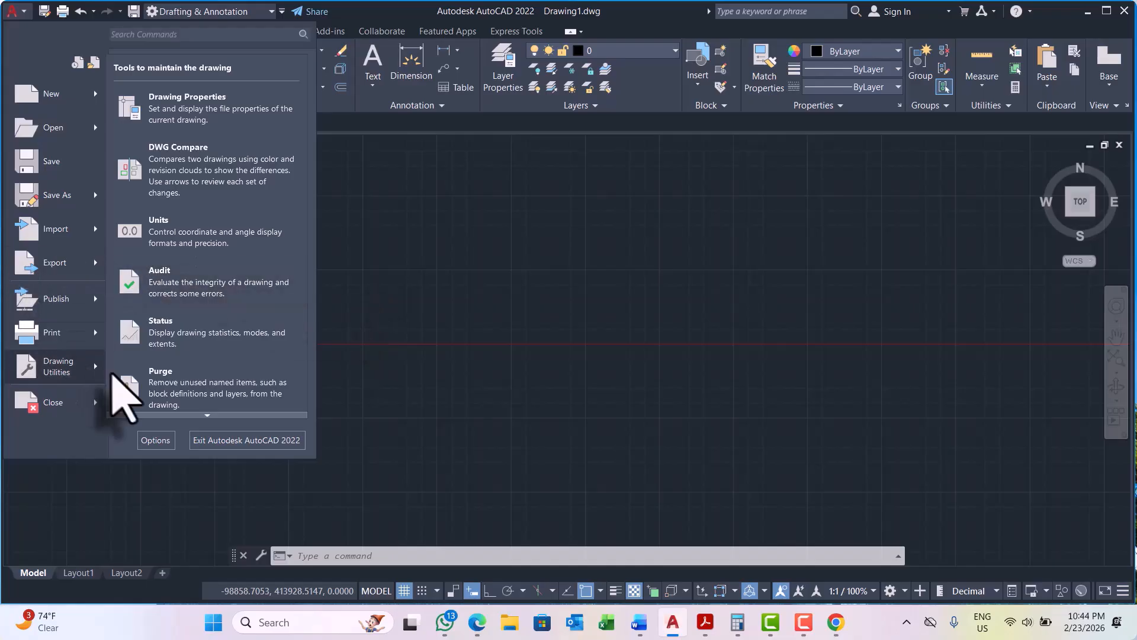
pyautogui.moveTo(50, 412)
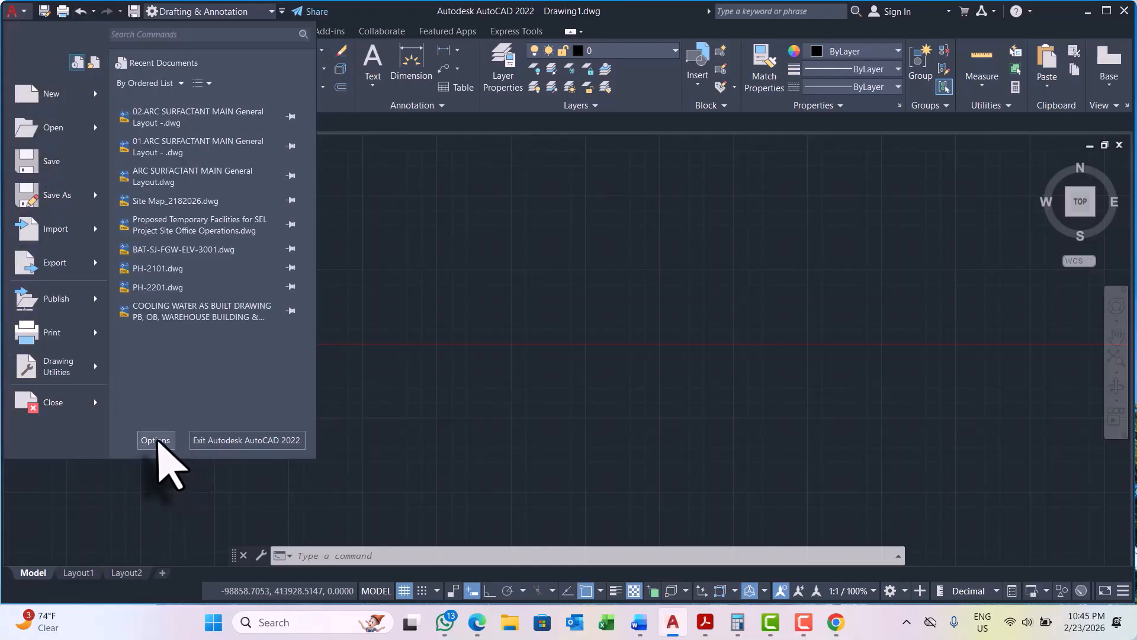
# Step: Examine the file search paths and locations in the Options settings, and close them without changing anything
pyautogui.click(155, 440)
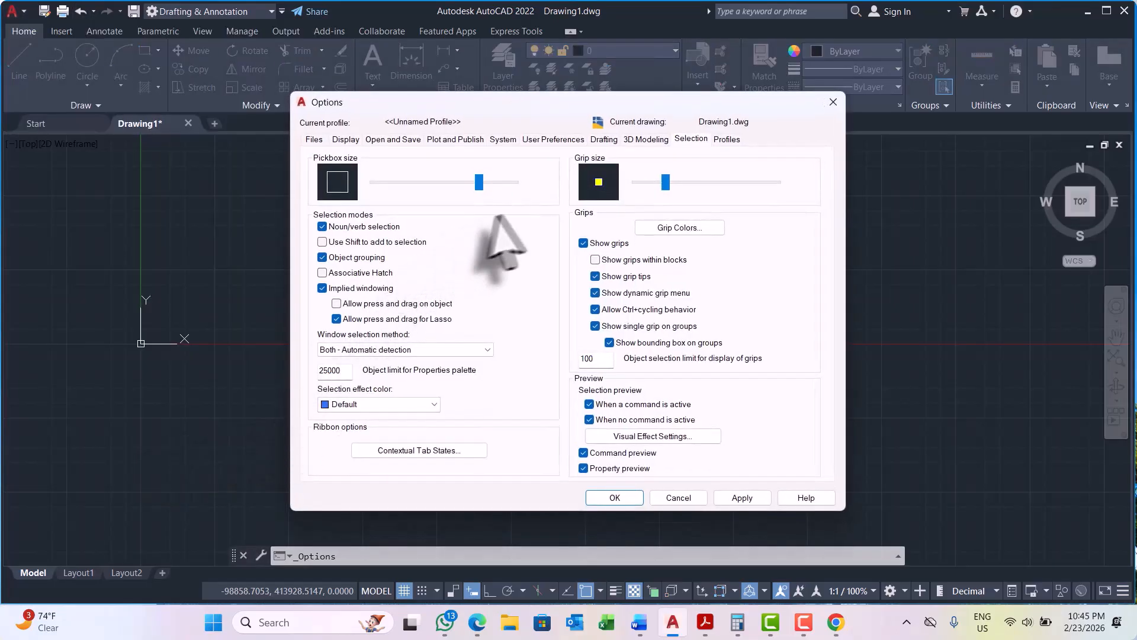
pyautogui.click(314, 140)
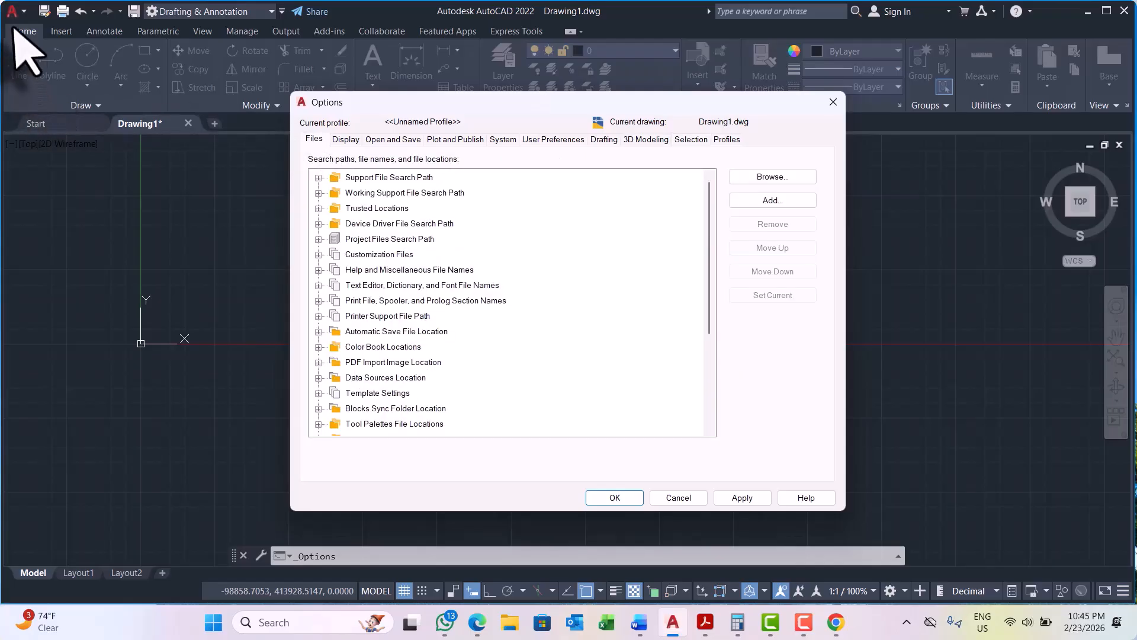
pyautogui.click(833, 102)
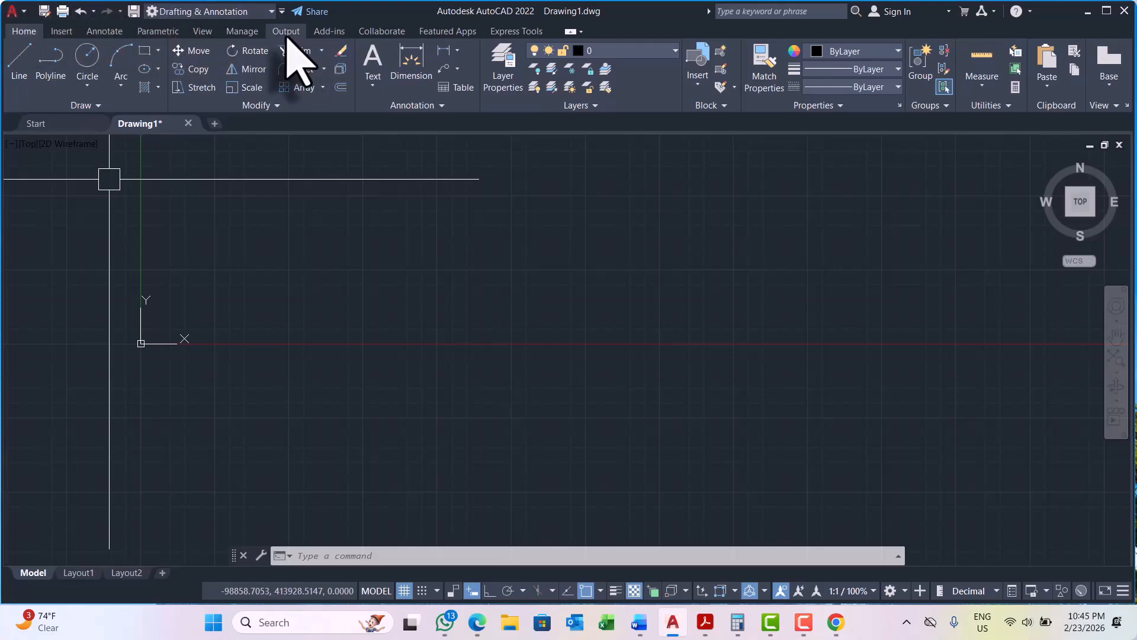
# Step: Review the application commands once more and the available workspaces, keeping Drafting & Annotation
pyautogui.click(13, 11)
pyautogui.click(401, 281)
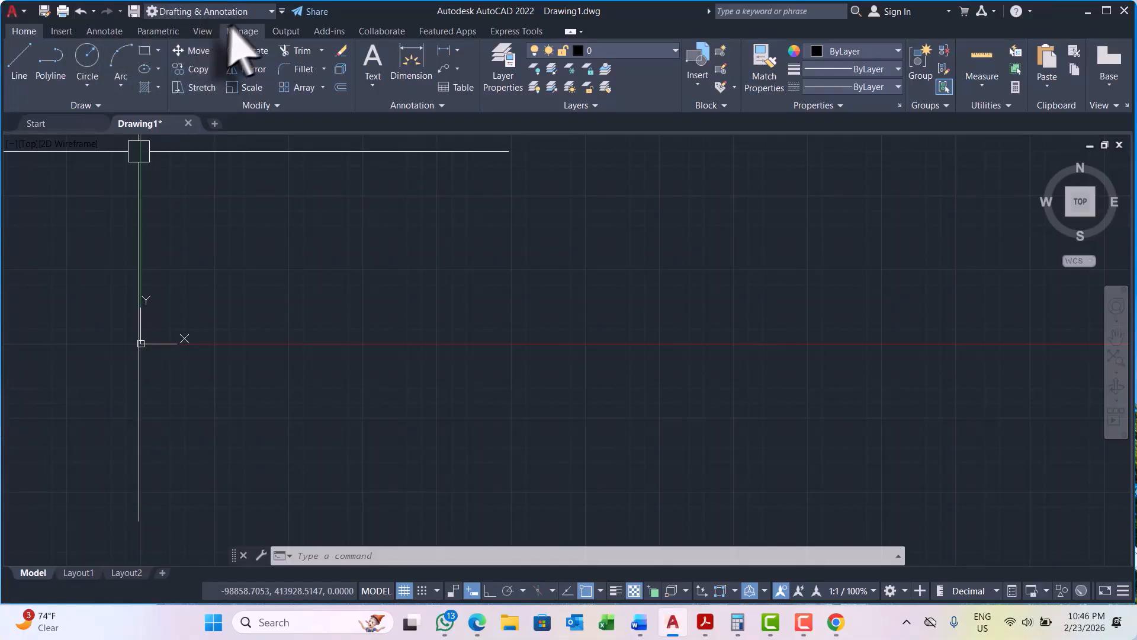
pyautogui.click(273, 11)
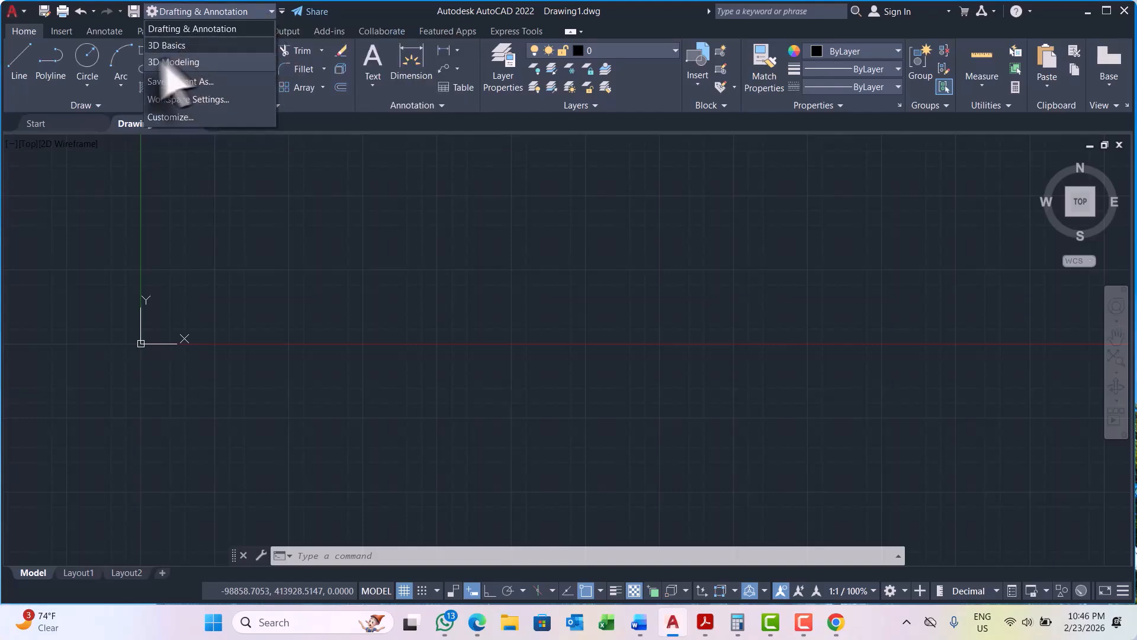
pyautogui.click(291, 204)
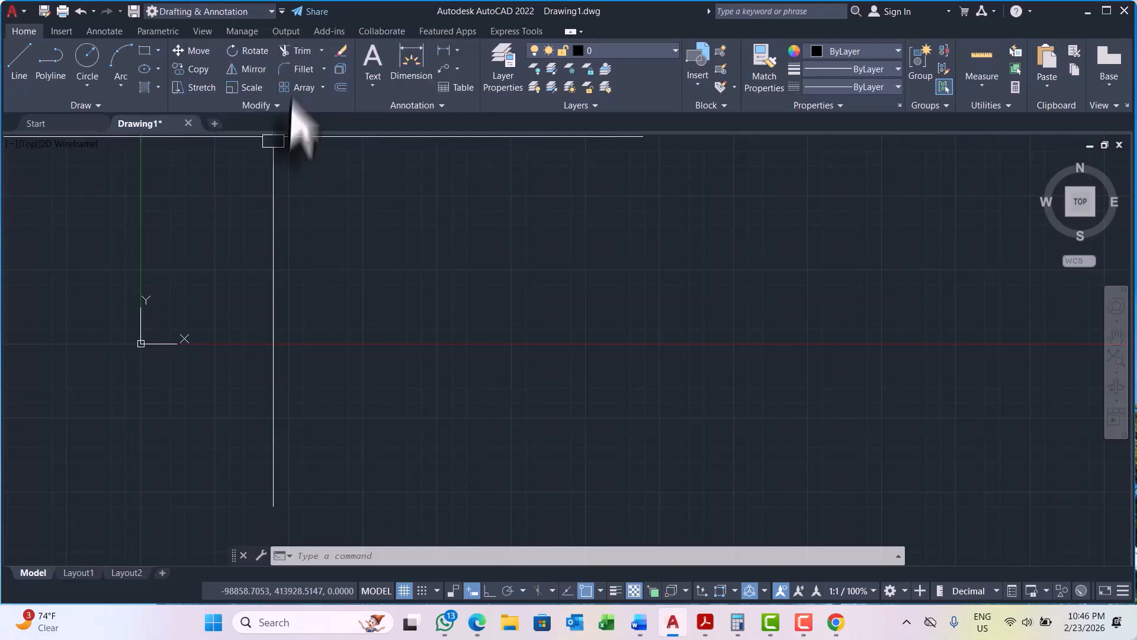
# Step: Add the New command to the Quick Access Toolbar
pyautogui.click(282, 12)
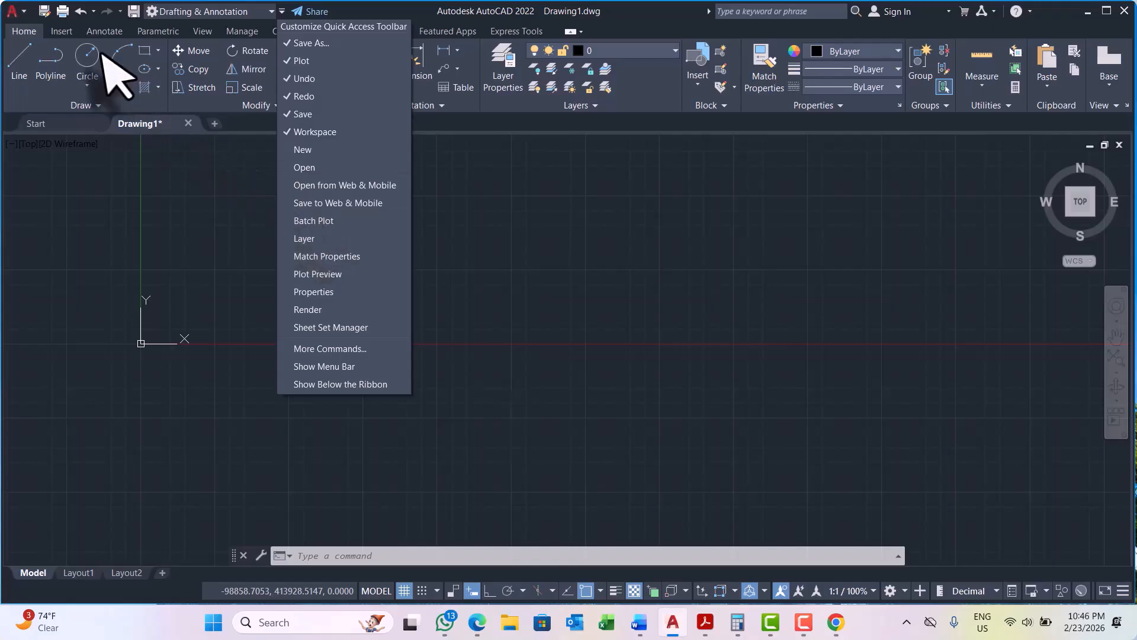
pyautogui.click(302, 151)
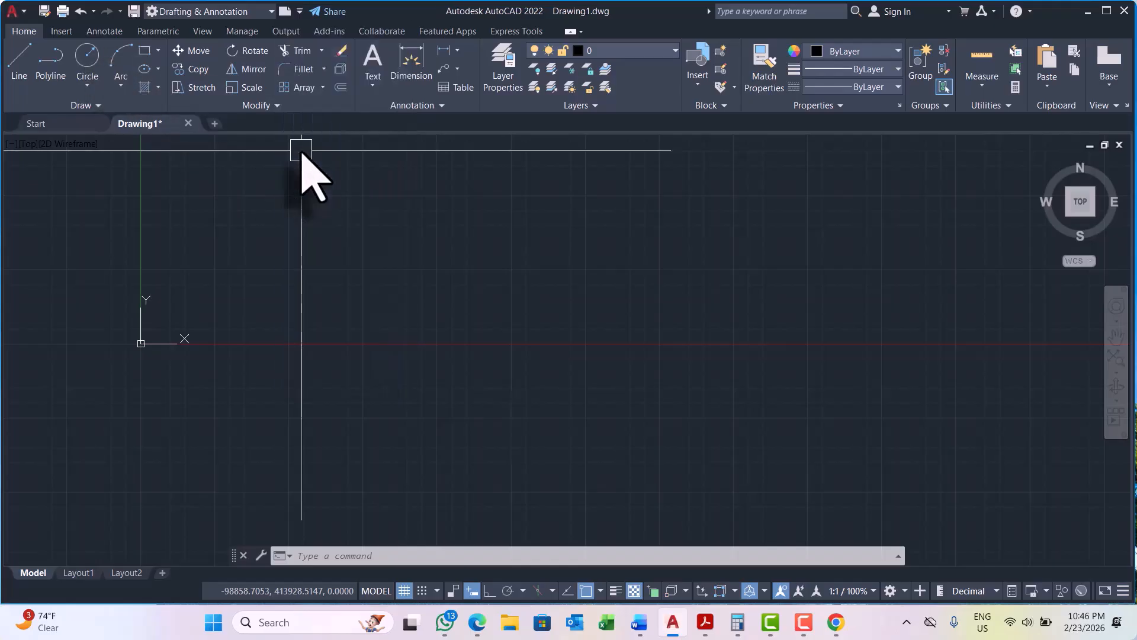
# Step: Add the Layer control to the Quick Access Toolbar and remove it again
pyautogui.click(301, 12)
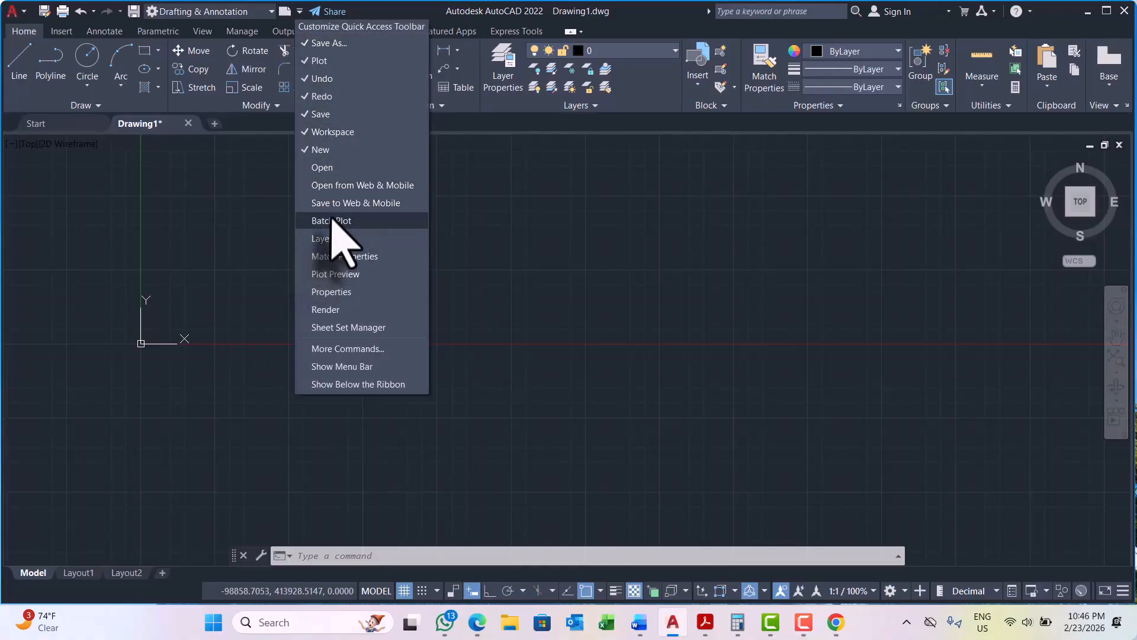
pyautogui.click(321, 239)
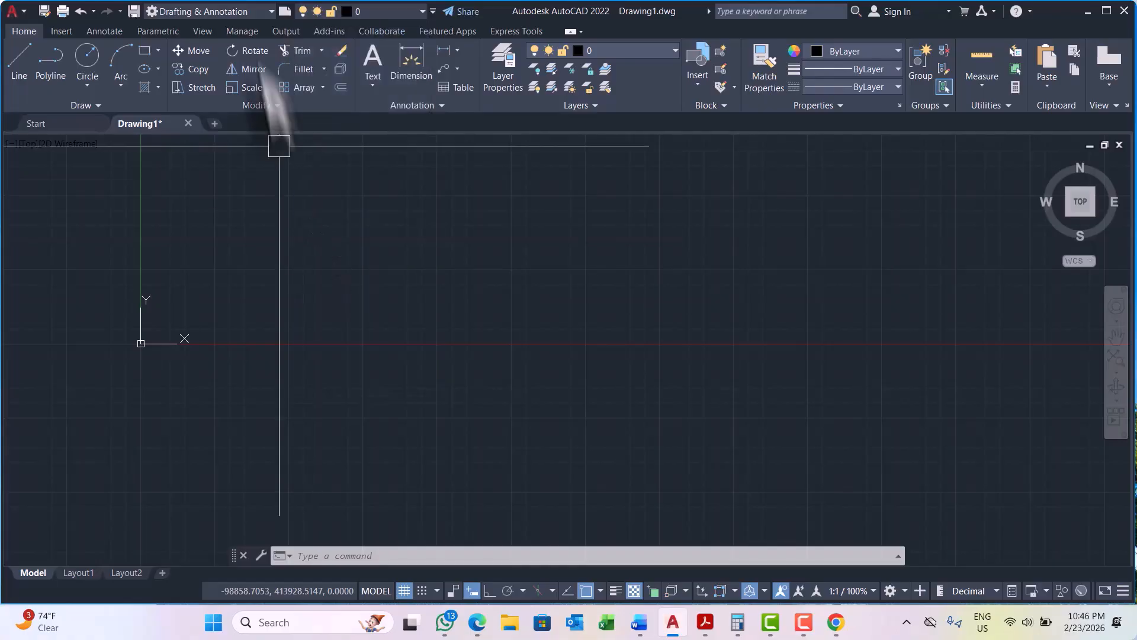
pyautogui.click(432, 12)
pyautogui.click(451, 238)
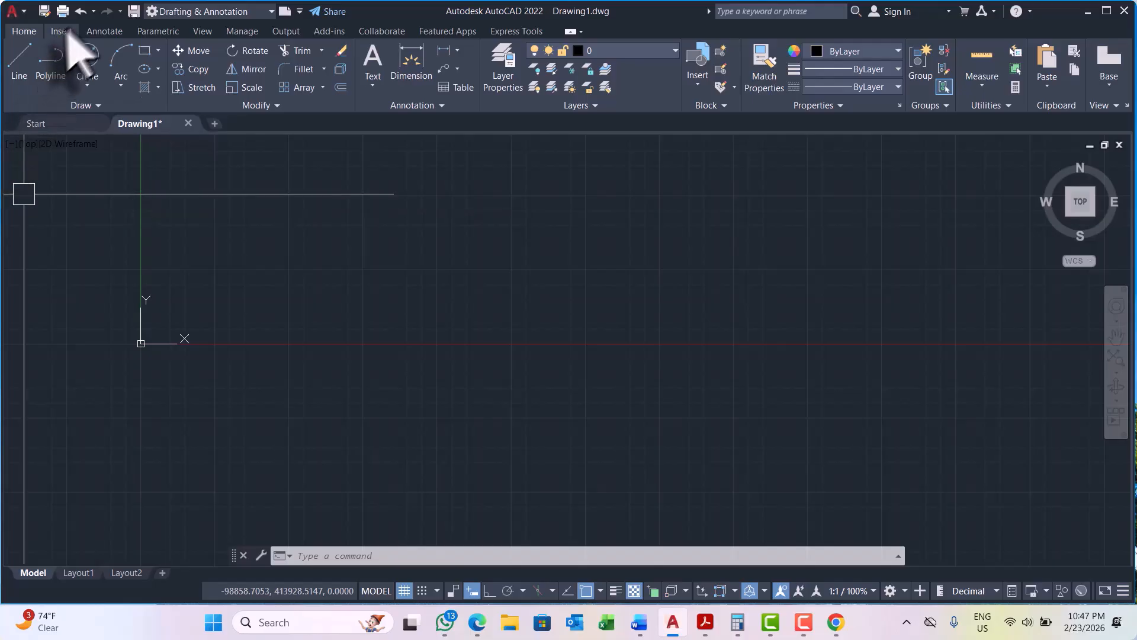
# Step: Start saving the drawing and browse on drive D: to PERSONAL, FINAL CV & JOB APPLY, SKETCHUP EXTERIOR INTERIOR as the destination
pyautogui.click(136, 11)
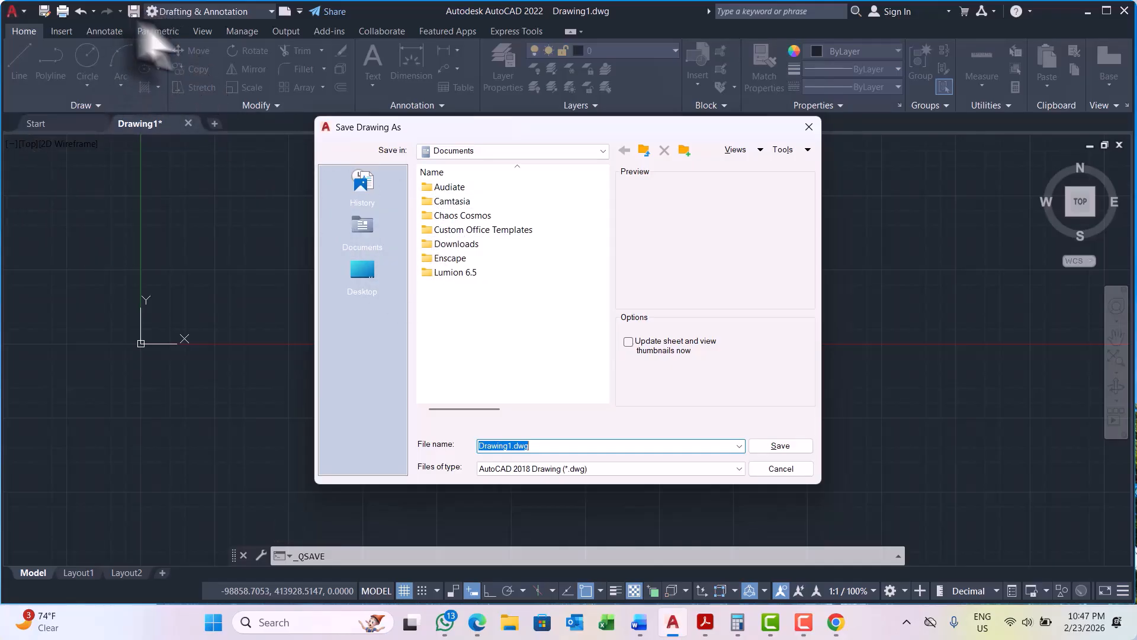
pyautogui.click(361, 274)
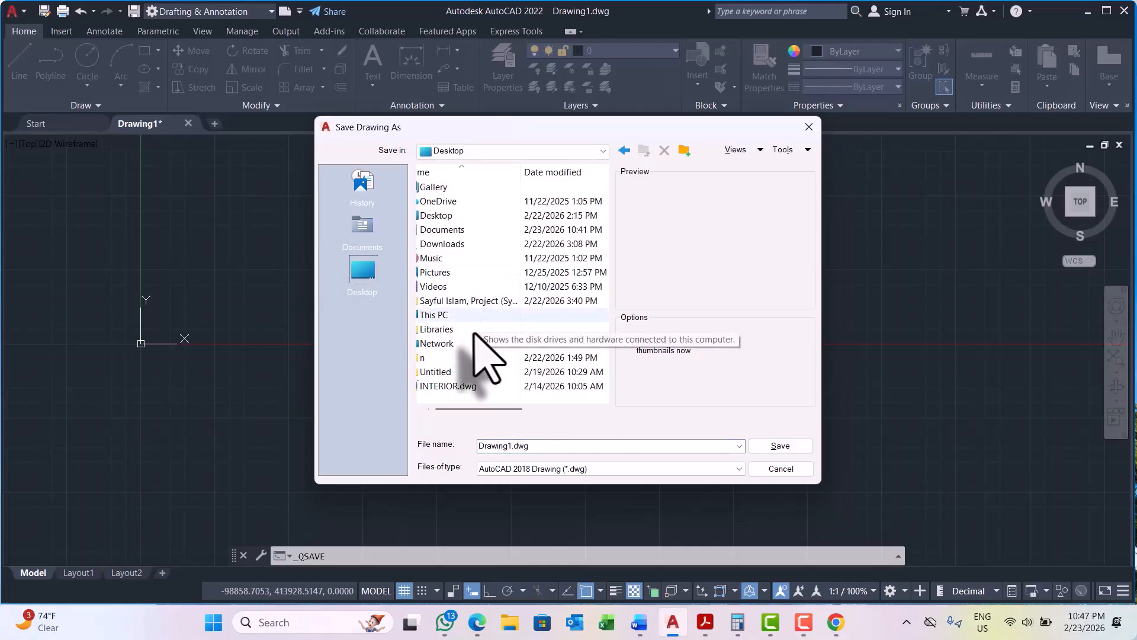
pyautogui.doubleClick(444, 314)
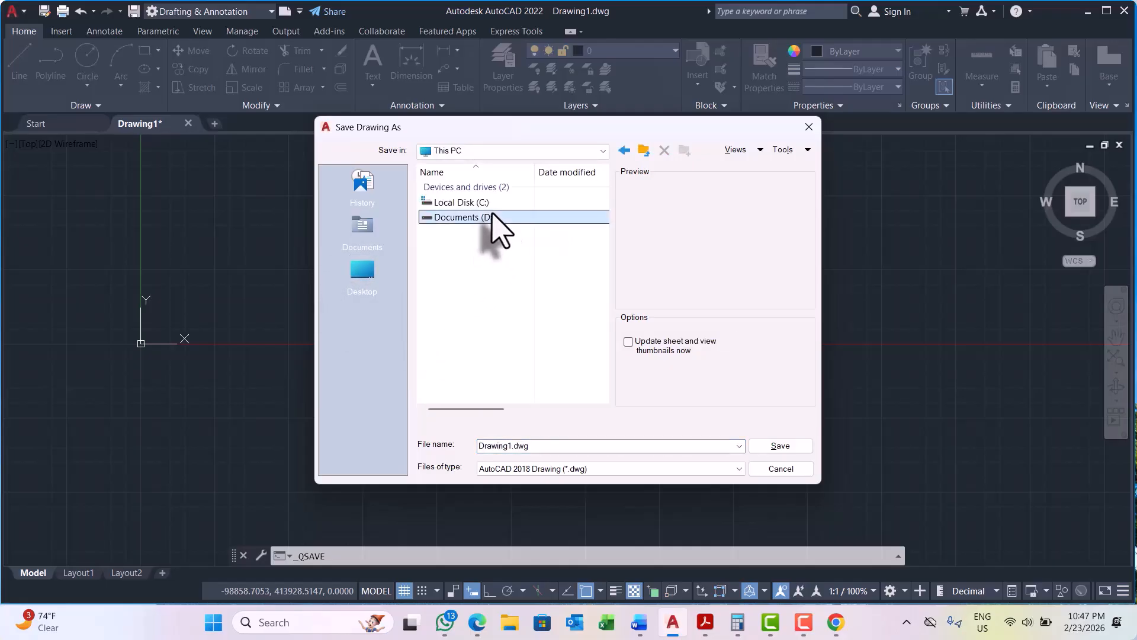
pyautogui.doubleClick(498, 218)
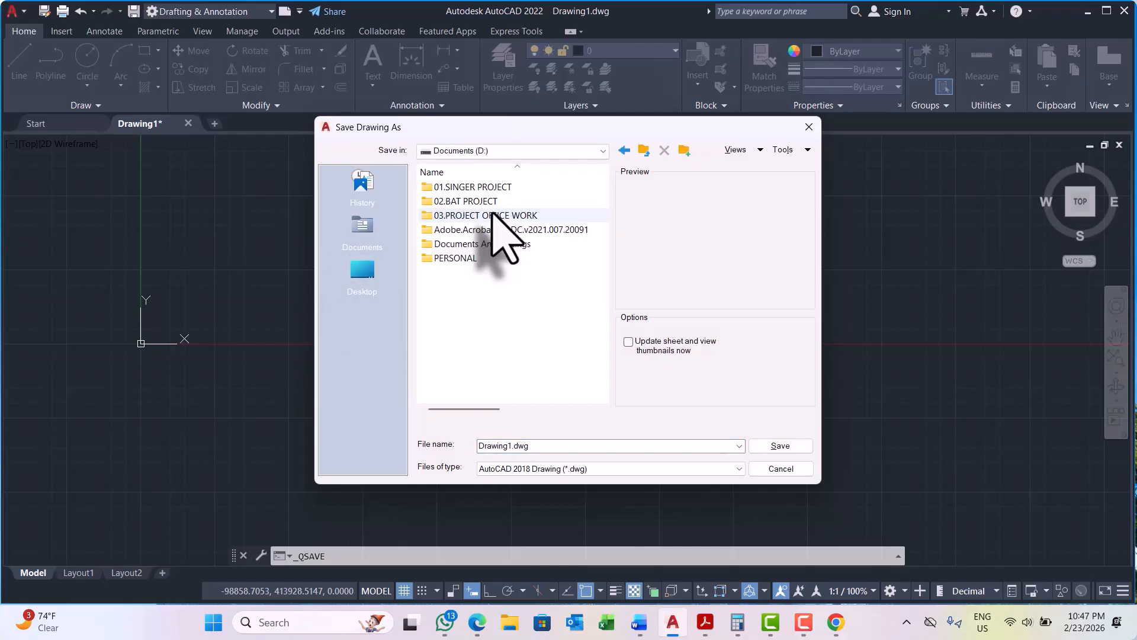
pyautogui.doubleClick(462, 259)
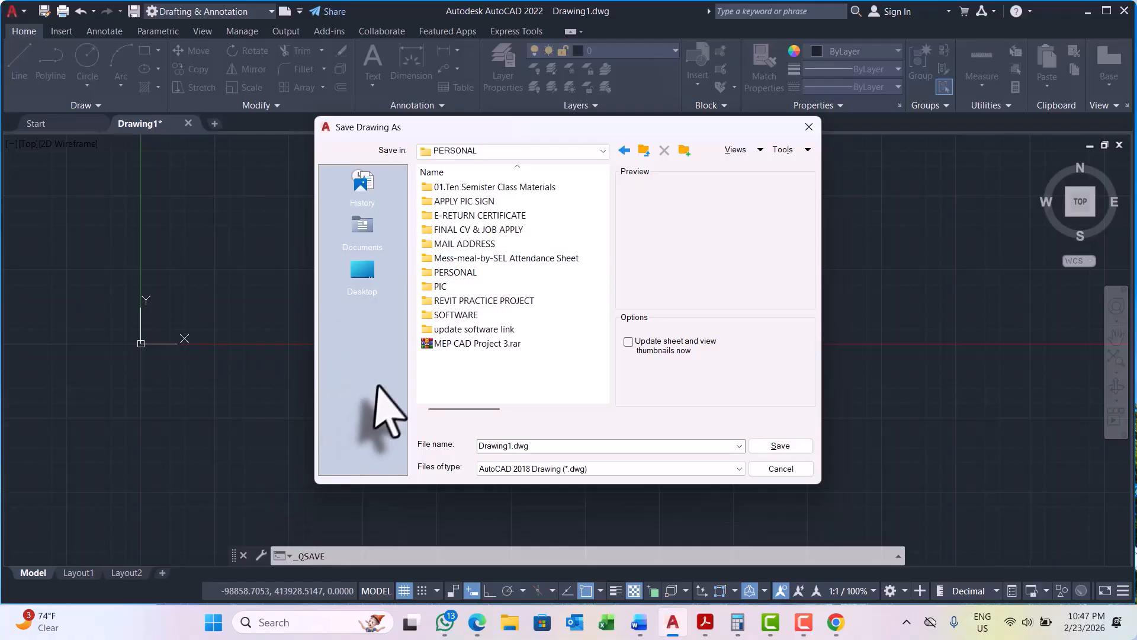
pyautogui.click(518, 230)
pyautogui.doubleClick(518, 230)
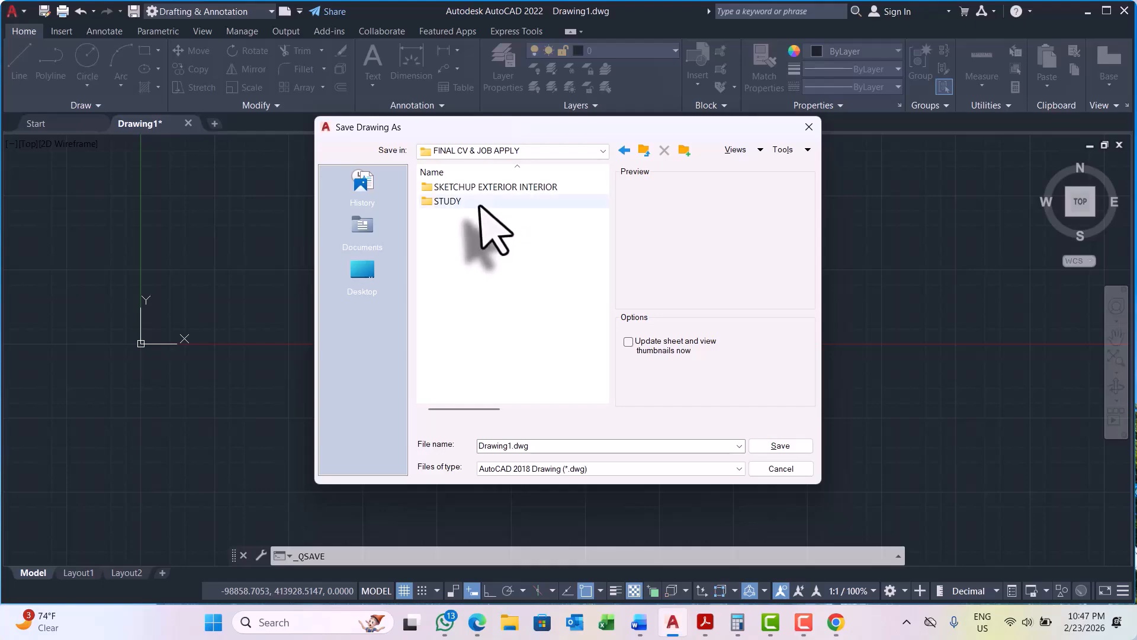
pyautogui.doubleClick(471, 189)
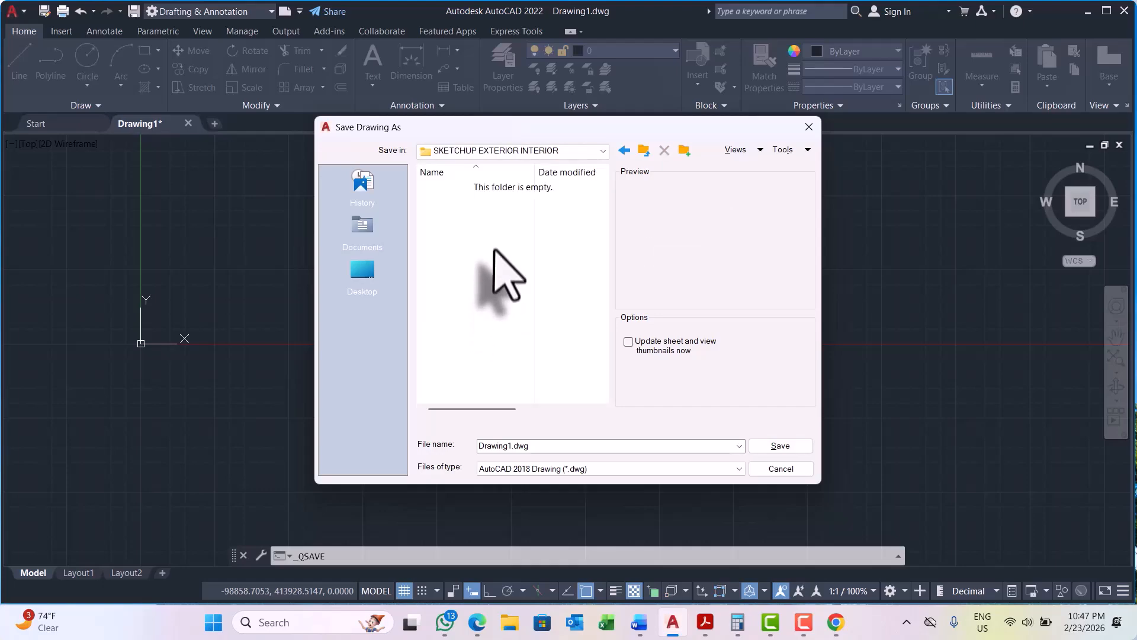
# Step: Create a folder named BATCH-08 in the save location and open it as the destination
pyautogui.rightClick(497, 247)
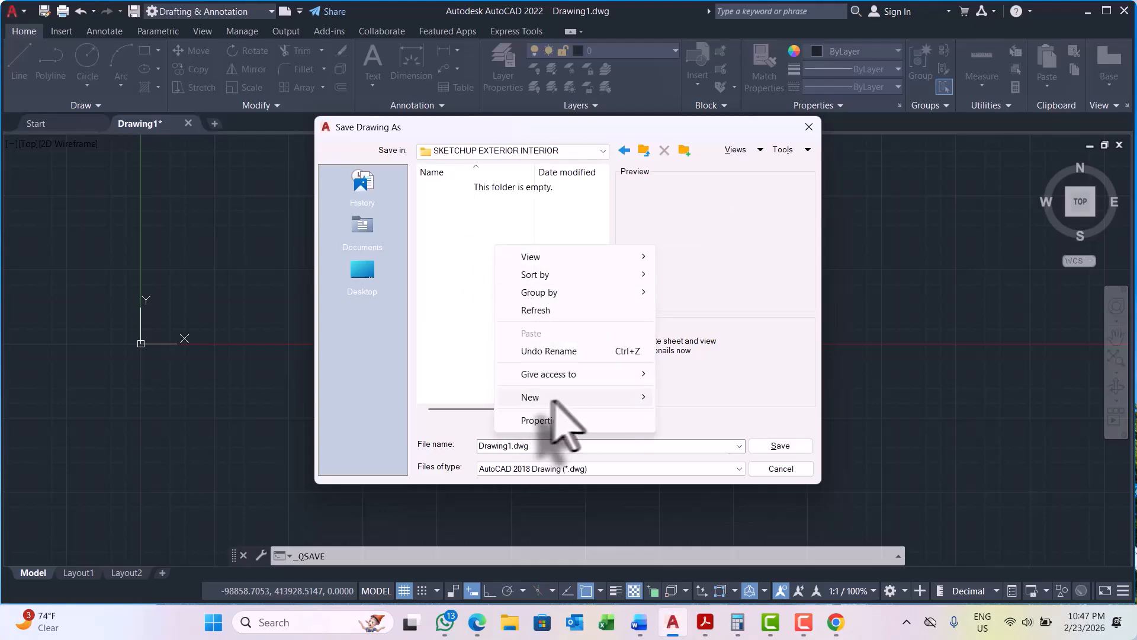
pyautogui.moveTo(551, 398)
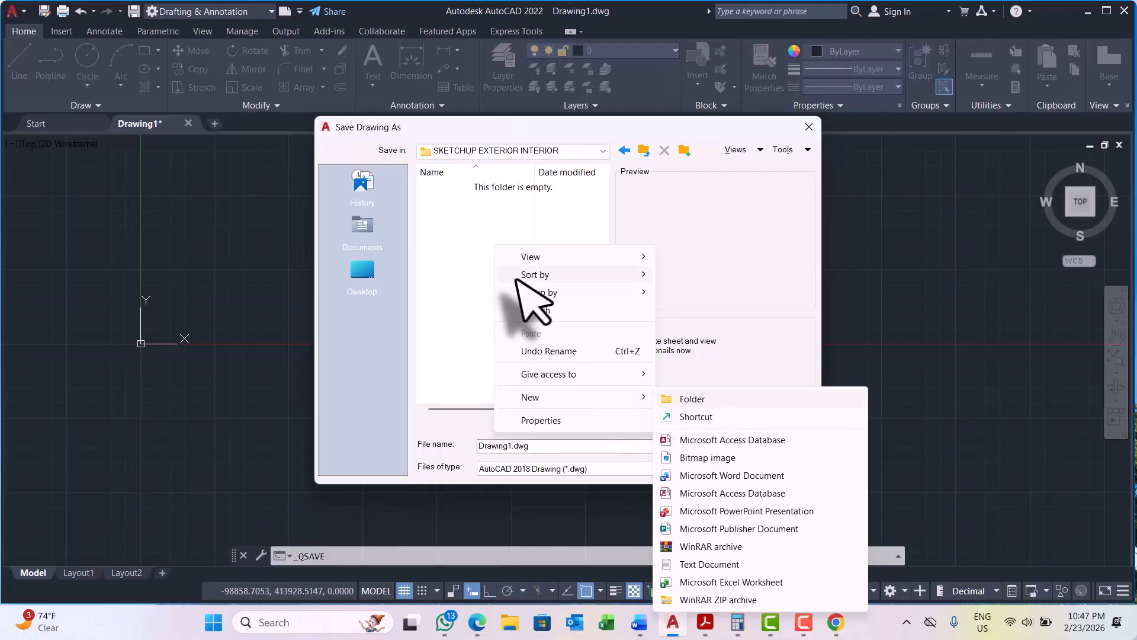
pyautogui.rightClick(464, 305)
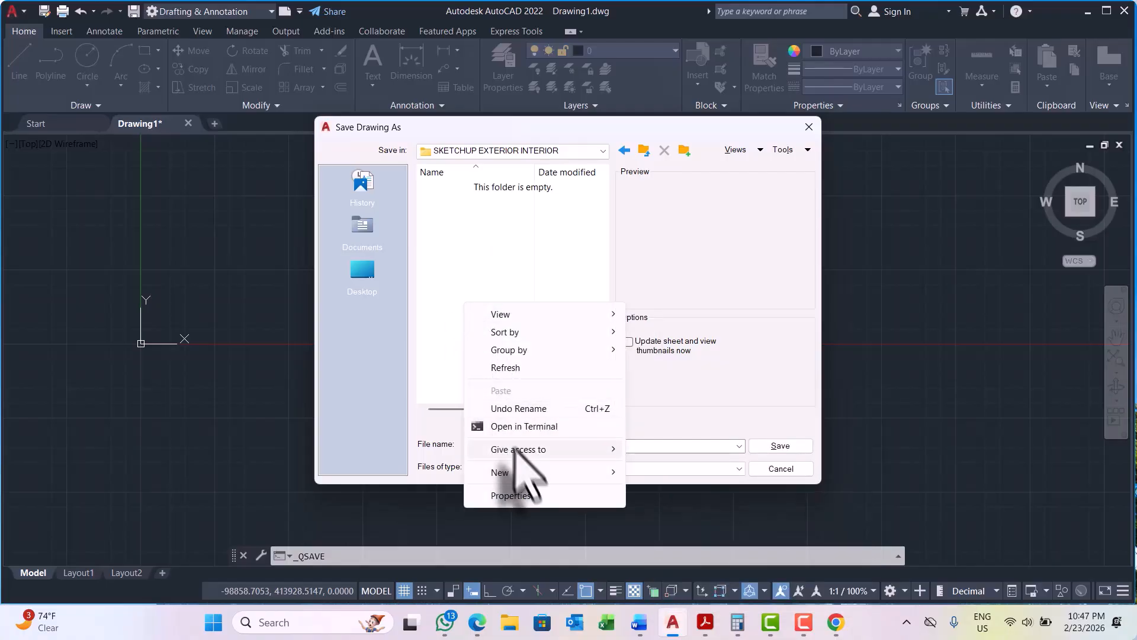
pyautogui.moveTo(575, 472)
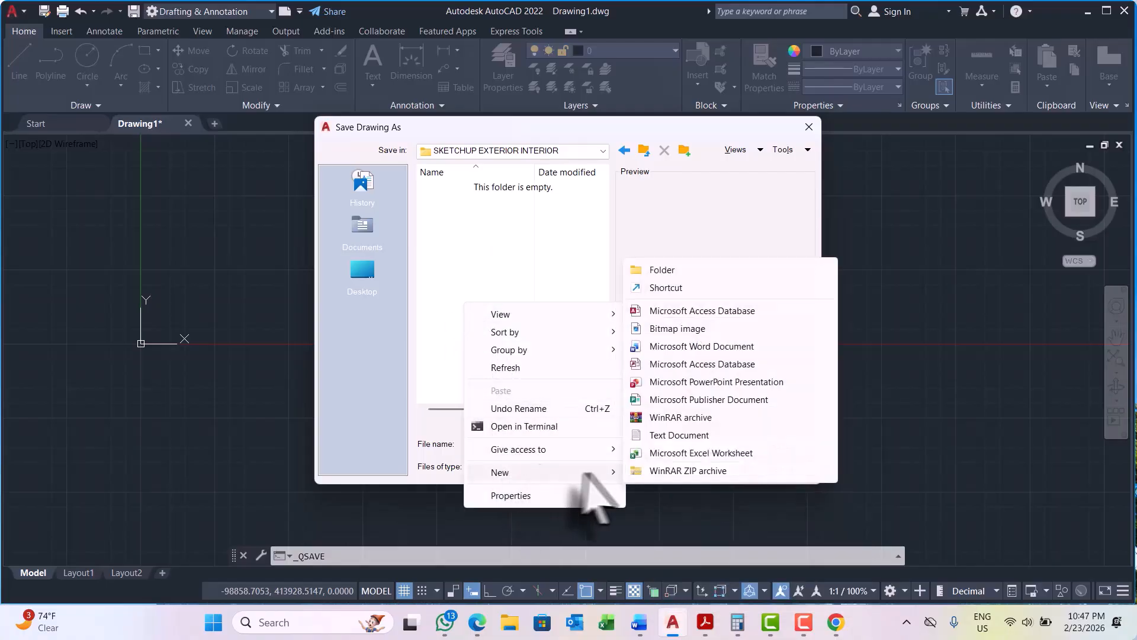
pyautogui.click(652, 270)
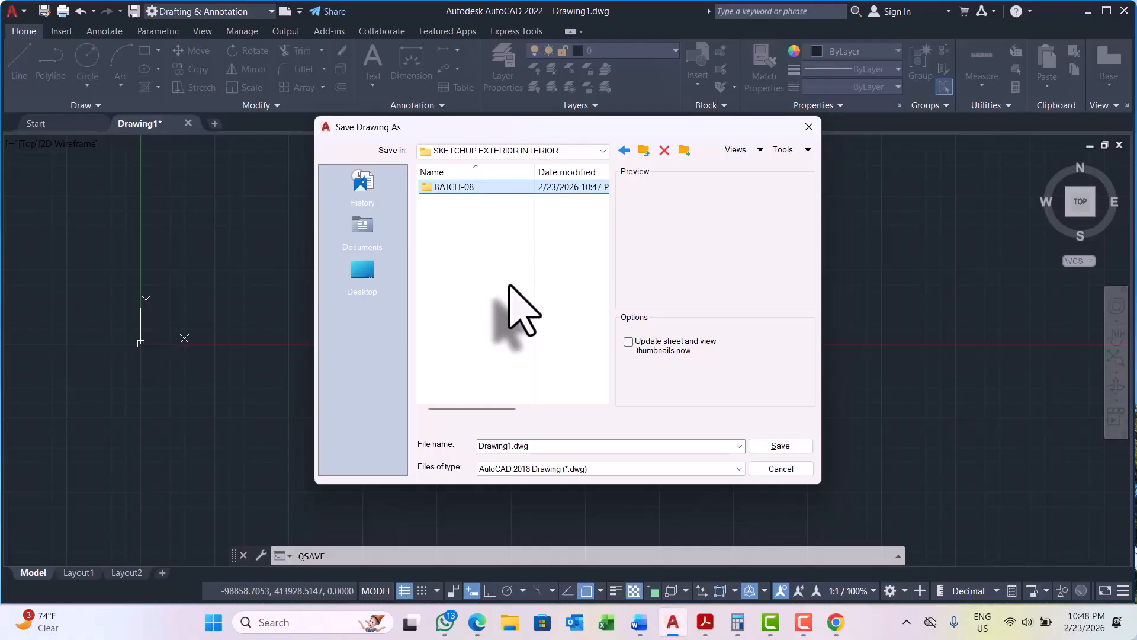
pyautogui.press('Return')
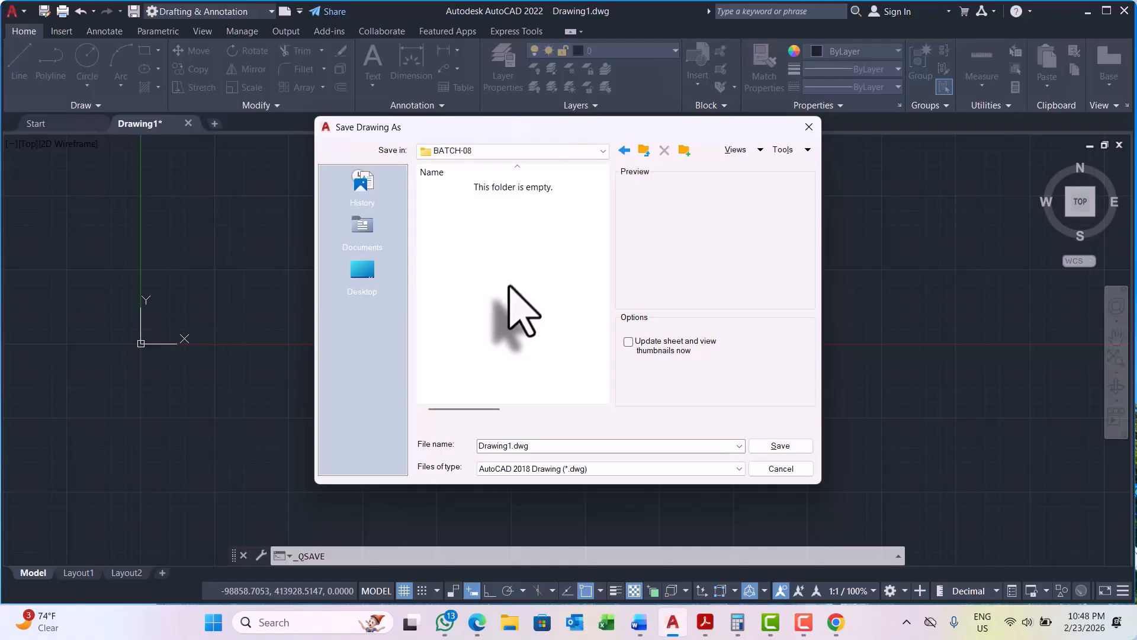
# Step: Name the drawing BATCH-08 FULL PAKCAGE and save it in the BATCH-08 folder as an AutoCAD 2018 Drawing
pyautogui.doubleClick(535, 449)
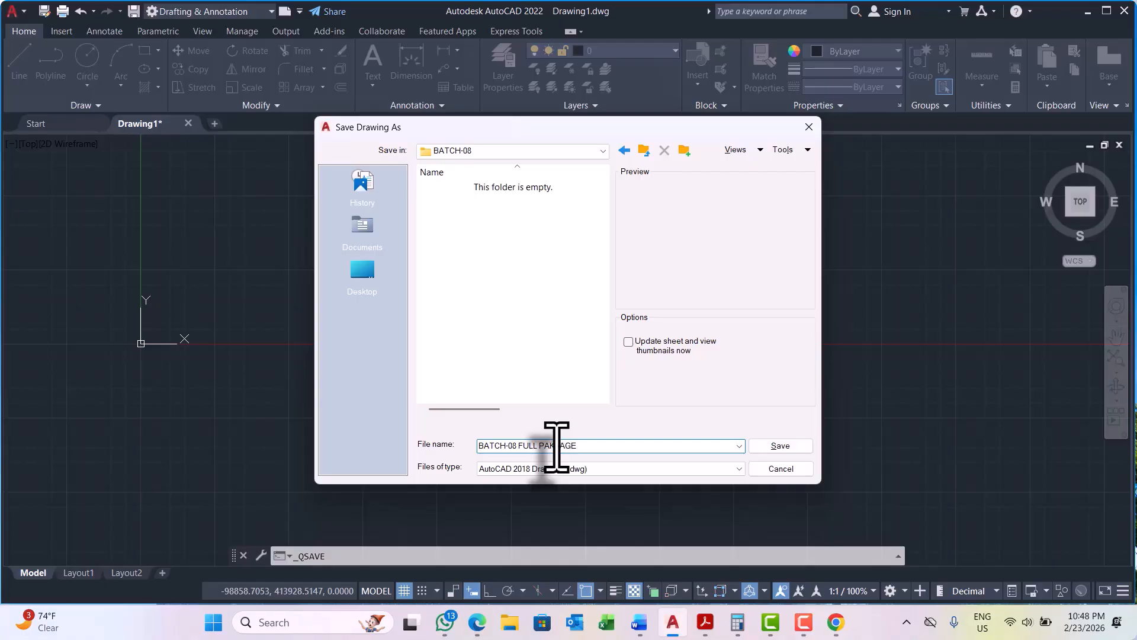
pyautogui.click(781, 446)
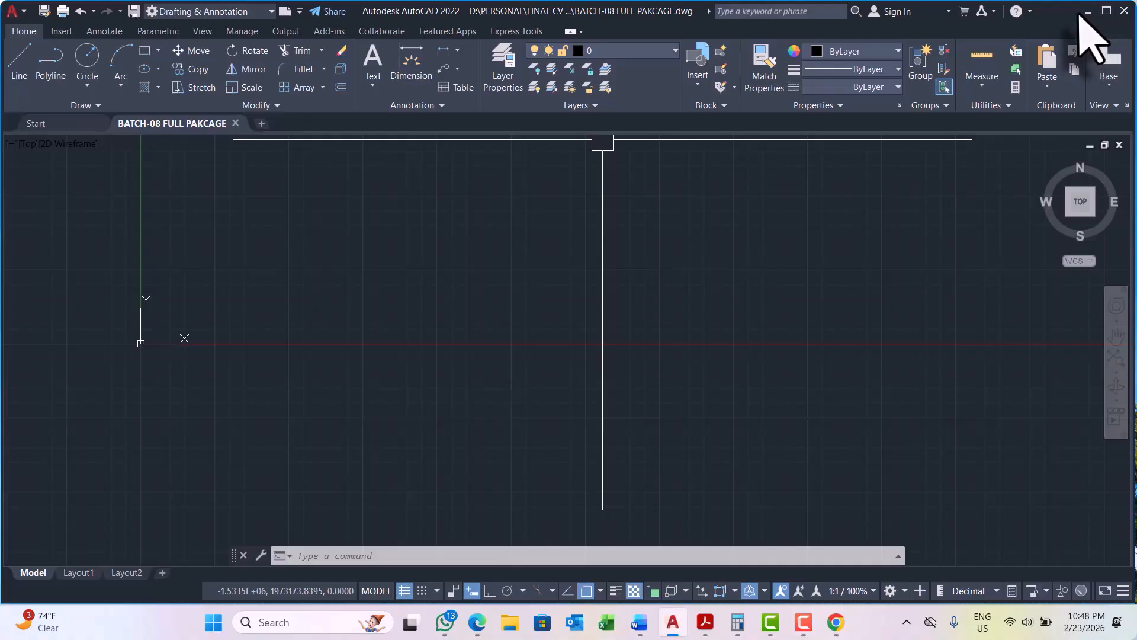
# Step: Review the Insert, Annotate and Parametric ribbon tools, return to the Home tools and look at the additional Draw commands
pyautogui.click(61, 31)
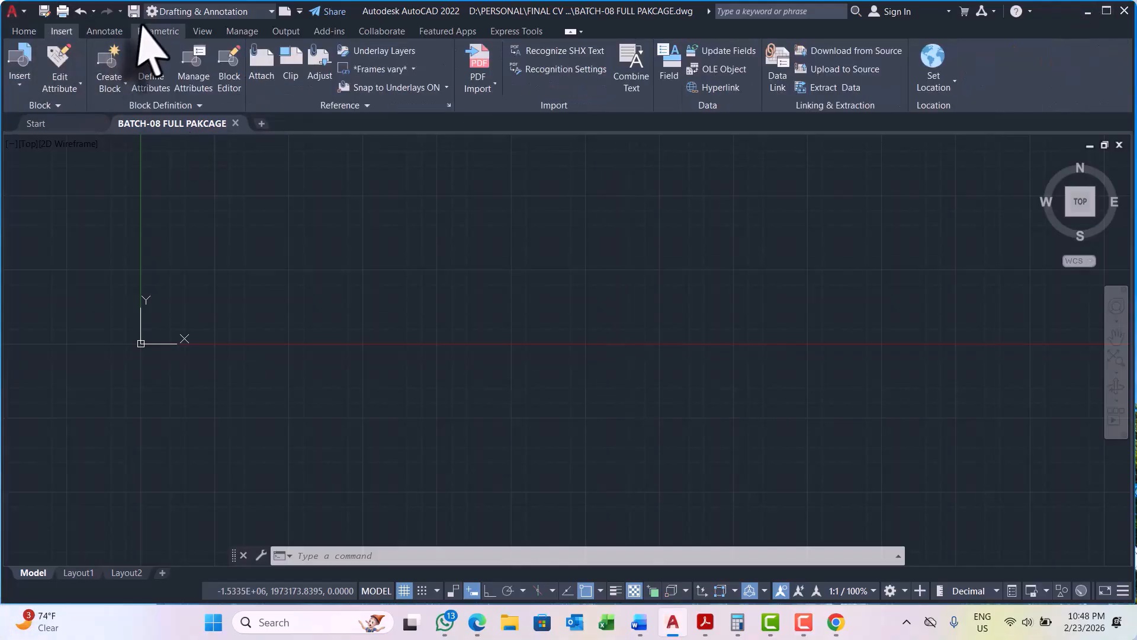
pyautogui.click(114, 32)
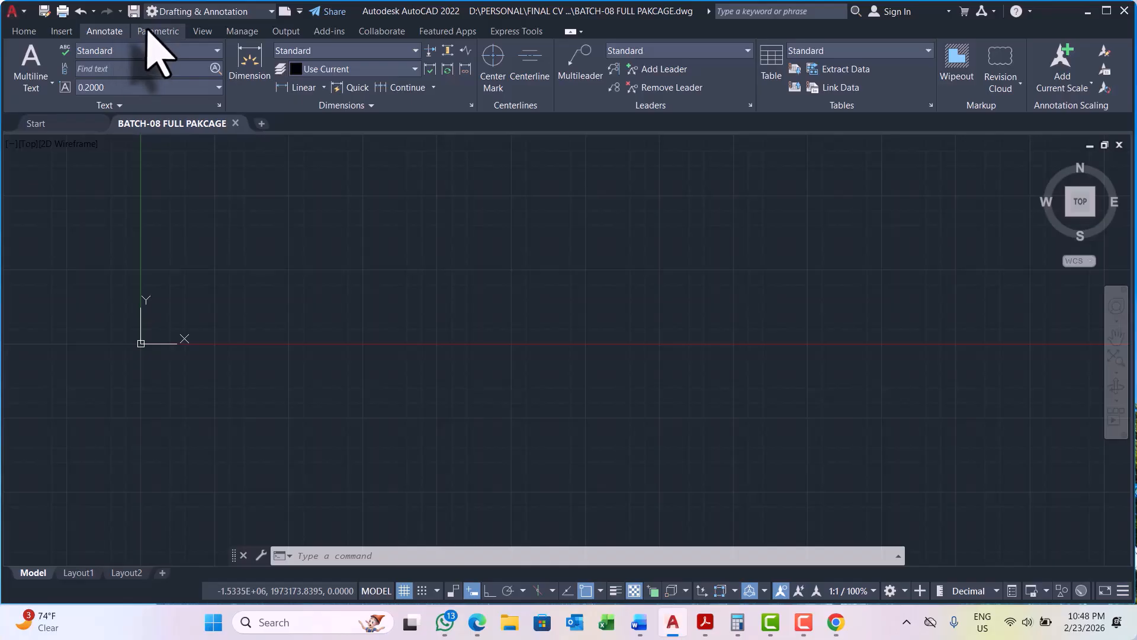
pyautogui.click(155, 32)
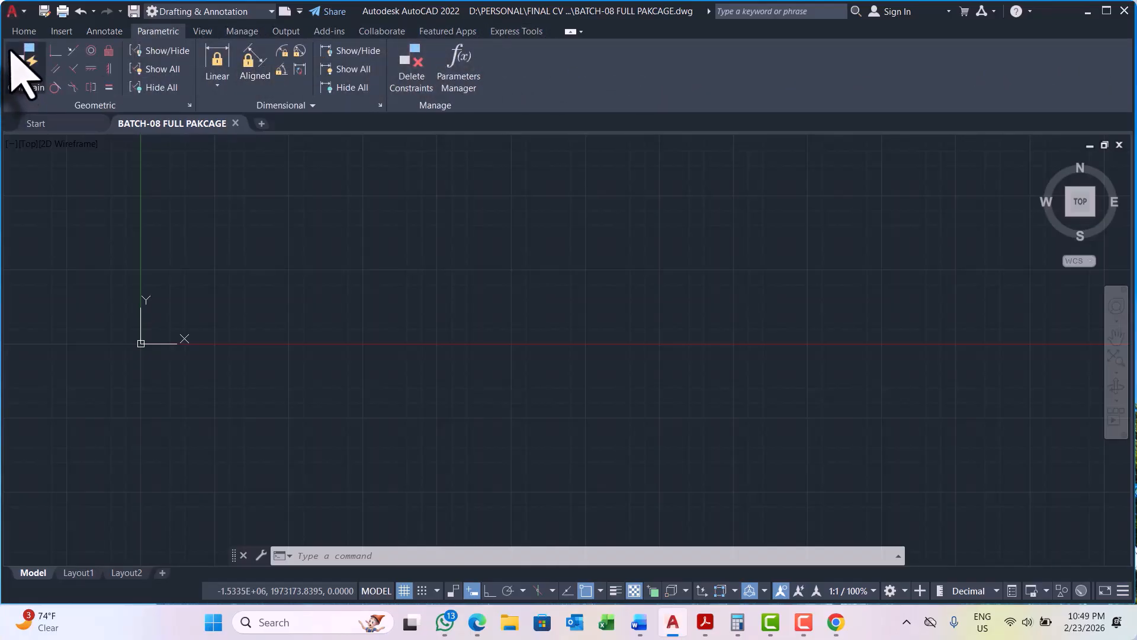
pyautogui.click(23, 32)
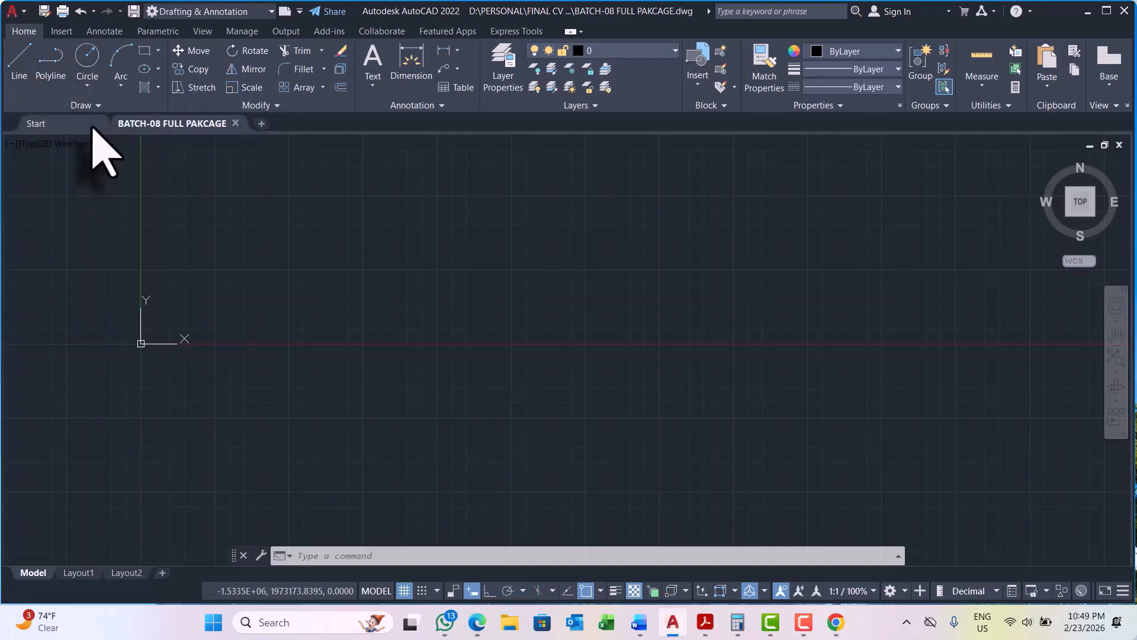
pyautogui.click(99, 109)
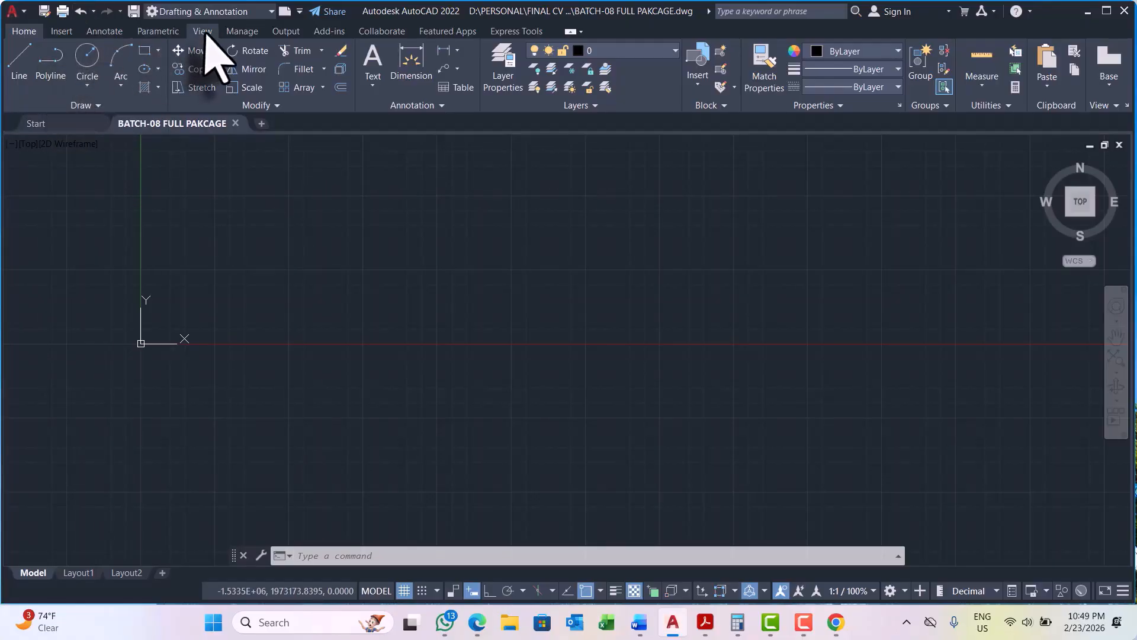
# Step: Display the classic menu bar above the ribbon and look through its Edit, View, Insert and Draw commands
pyautogui.click(301, 11)
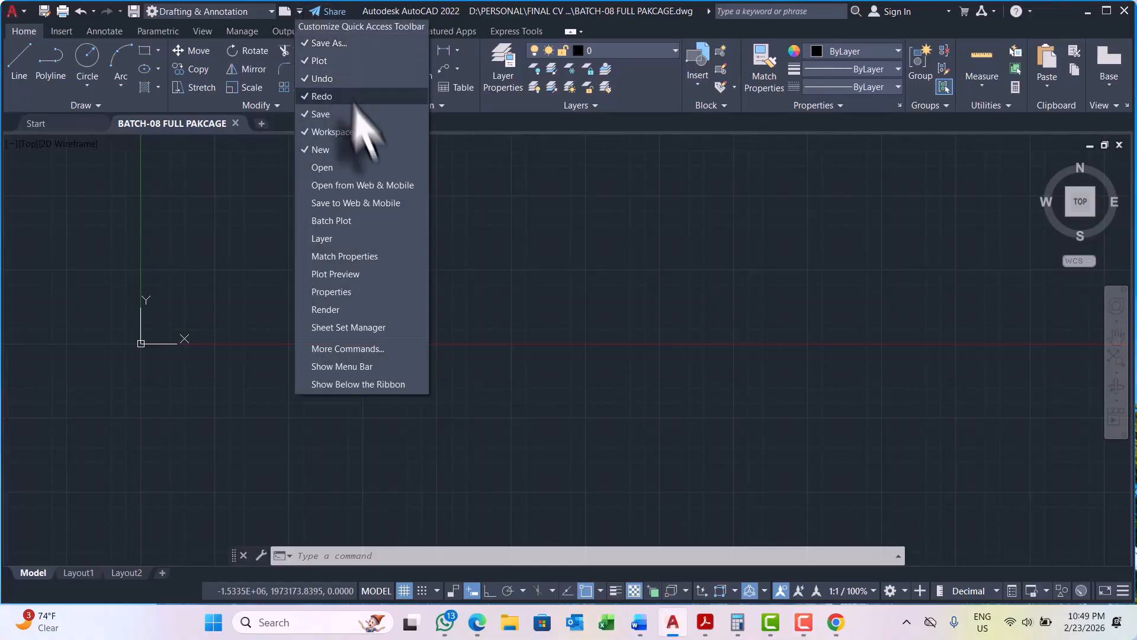
pyautogui.click(345, 369)
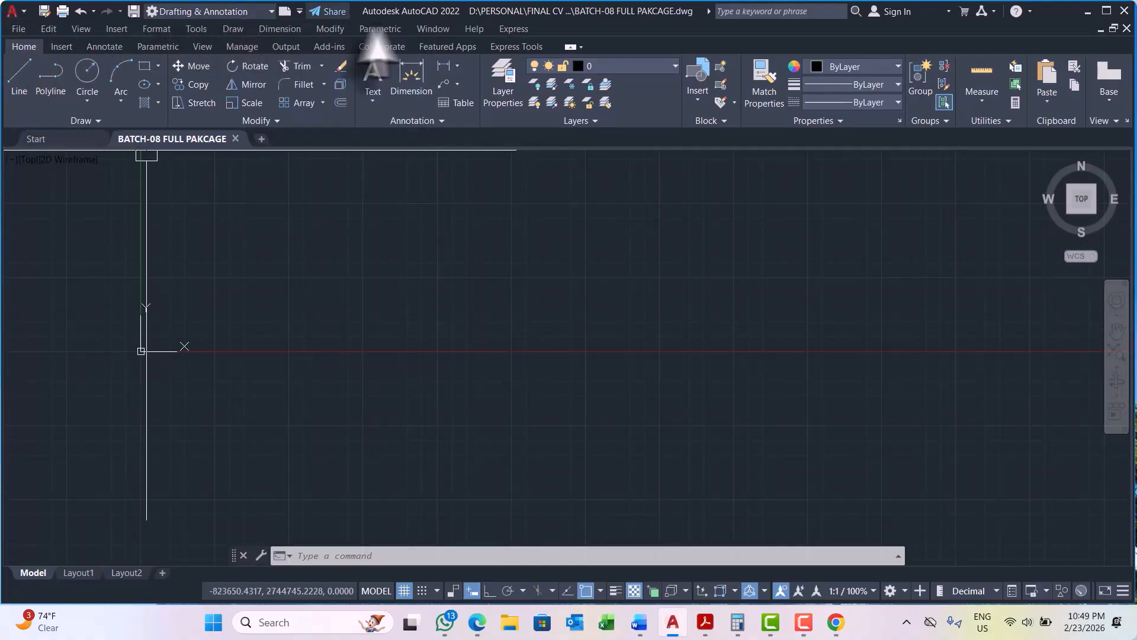
pyautogui.click(45, 33)
pyautogui.moveTo(84, 28)
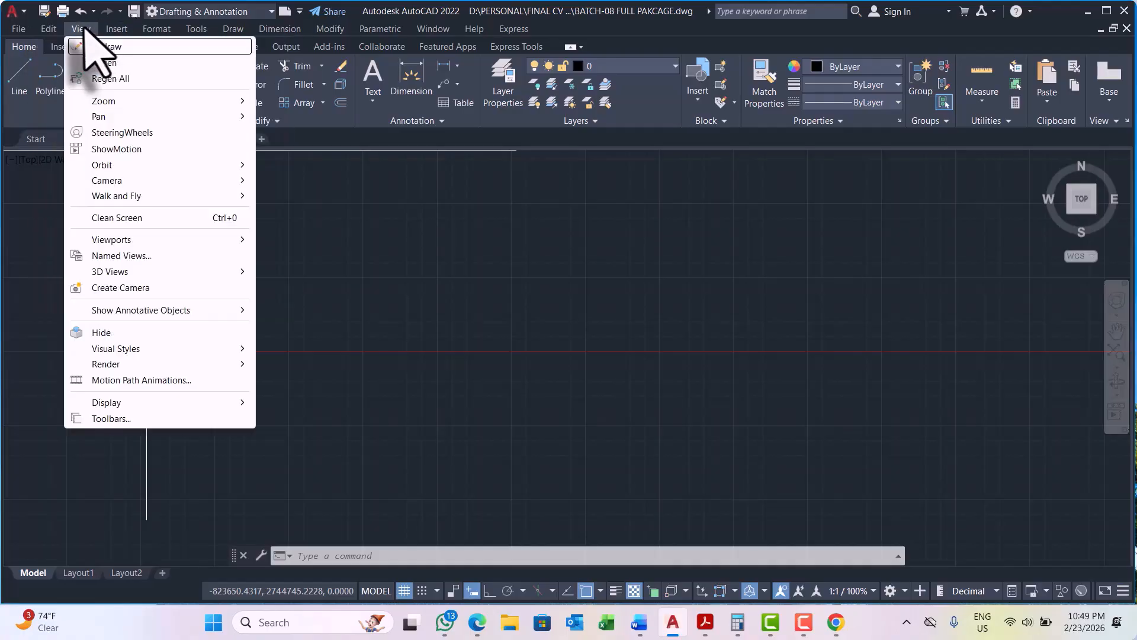
pyautogui.moveTo(119, 29)
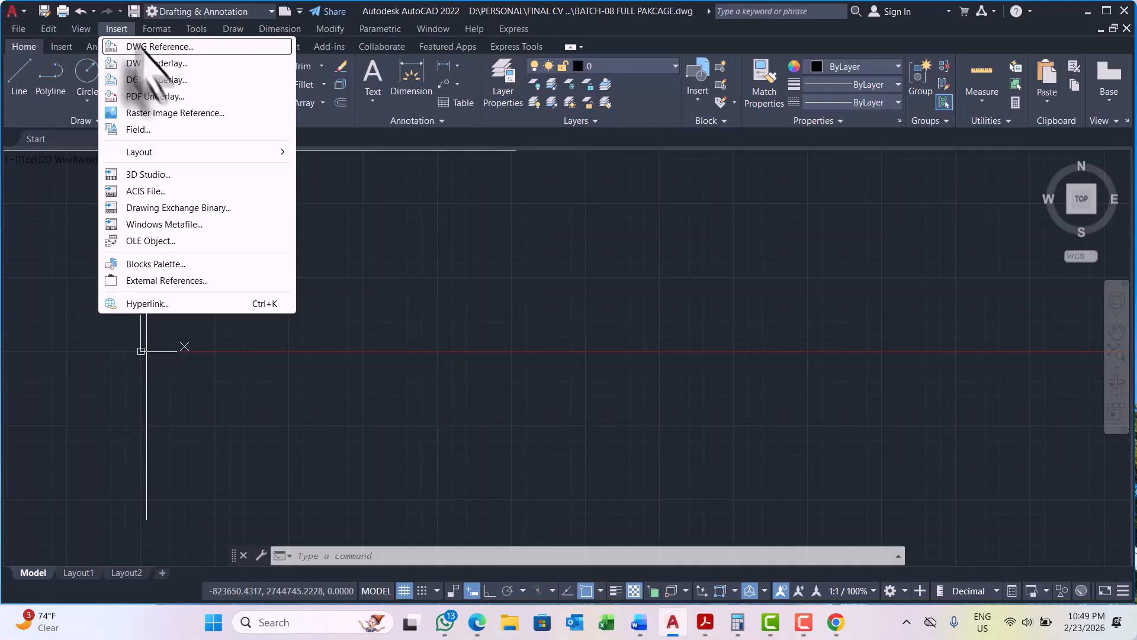
pyautogui.moveTo(198, 29)
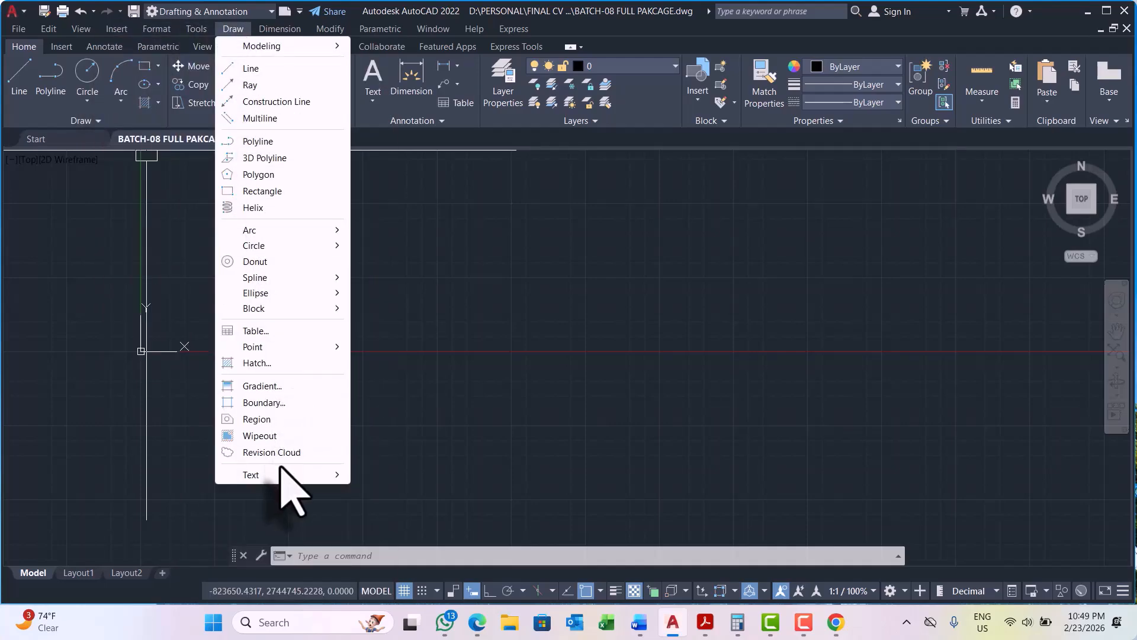
pyautogui.click(100, 239)
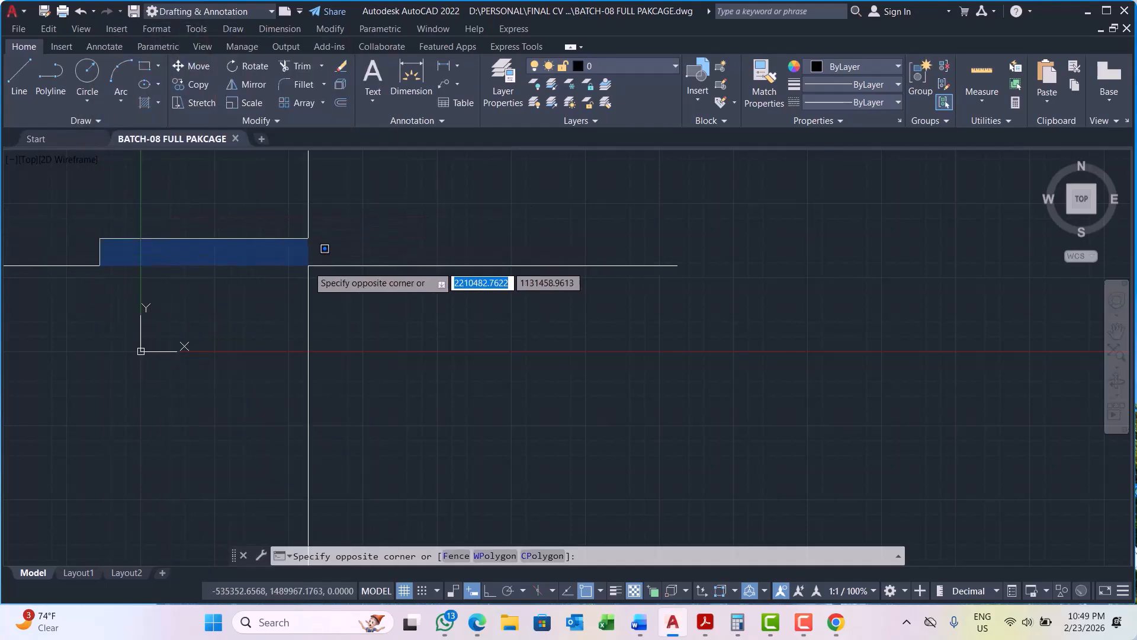
pyautogui.click(81, 265)
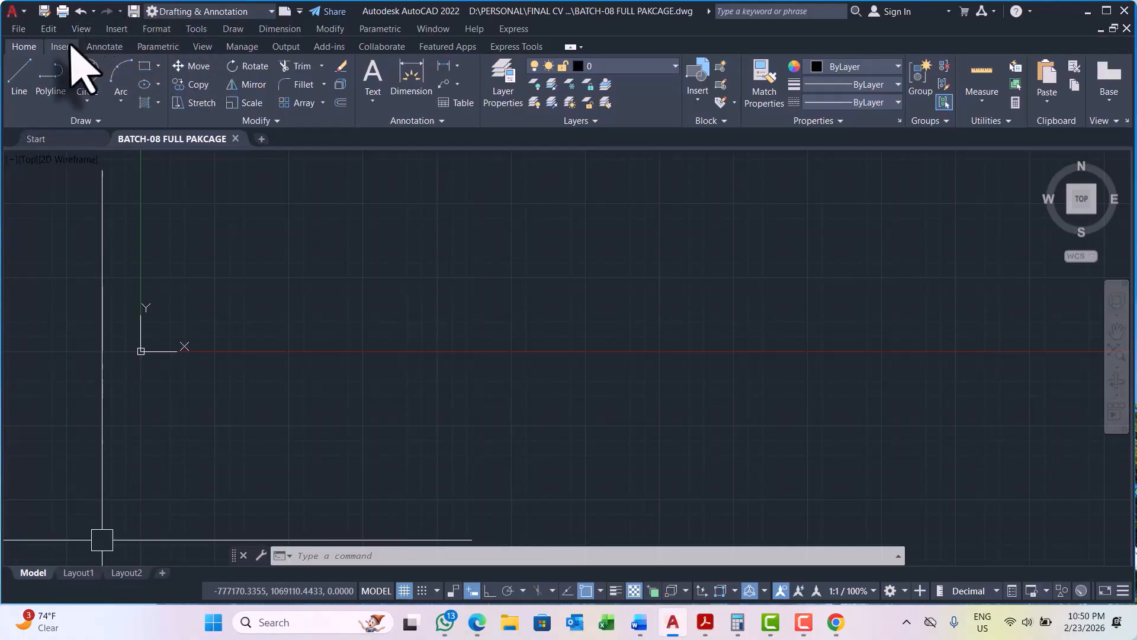
# Step: Hide the ViewCube and the navigation bar in the drawing area
pyautogui.click(202, 47)
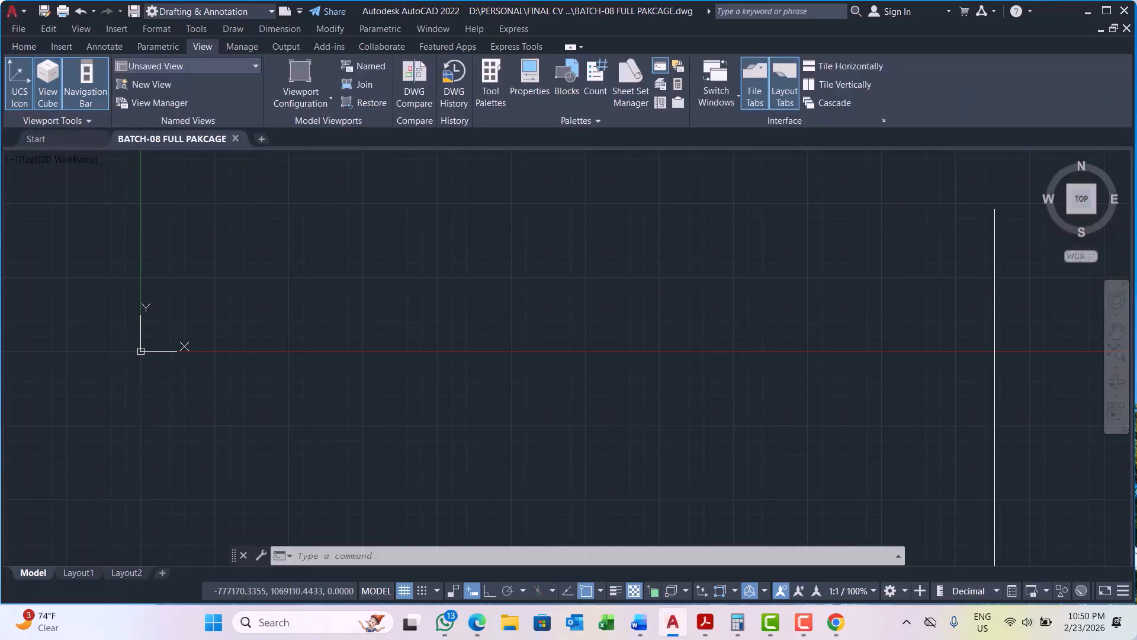
pyautogui.click(47, 85)
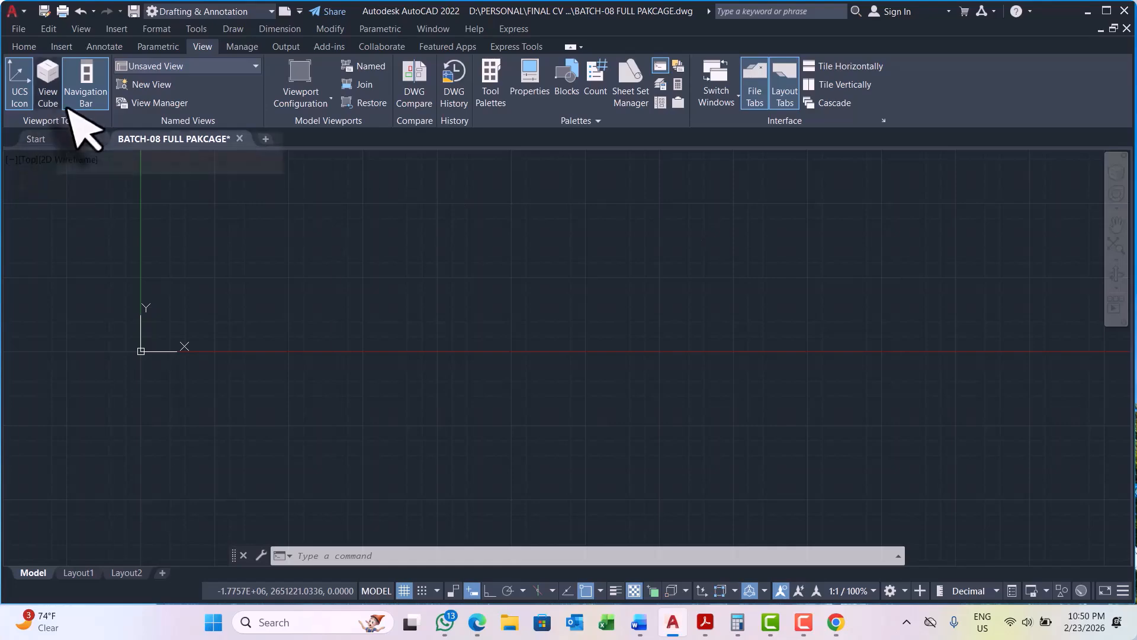
pyautogui.click(86, 89)
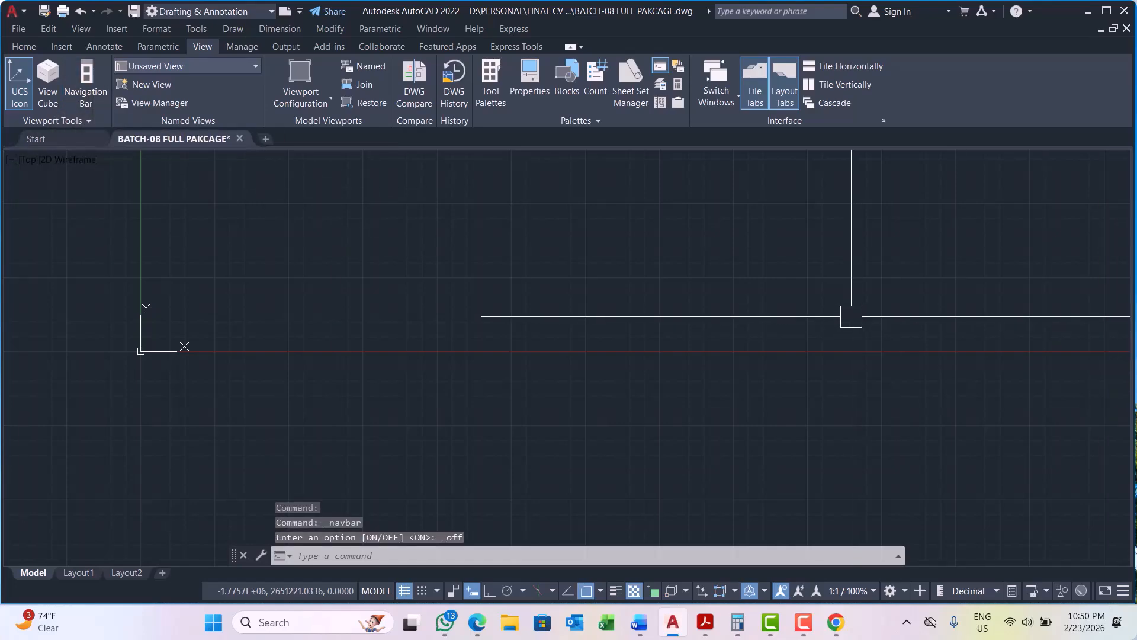
pyautogui.scroll(-1, 321, 301)
pyautogui.scroll(5, 225, 325)
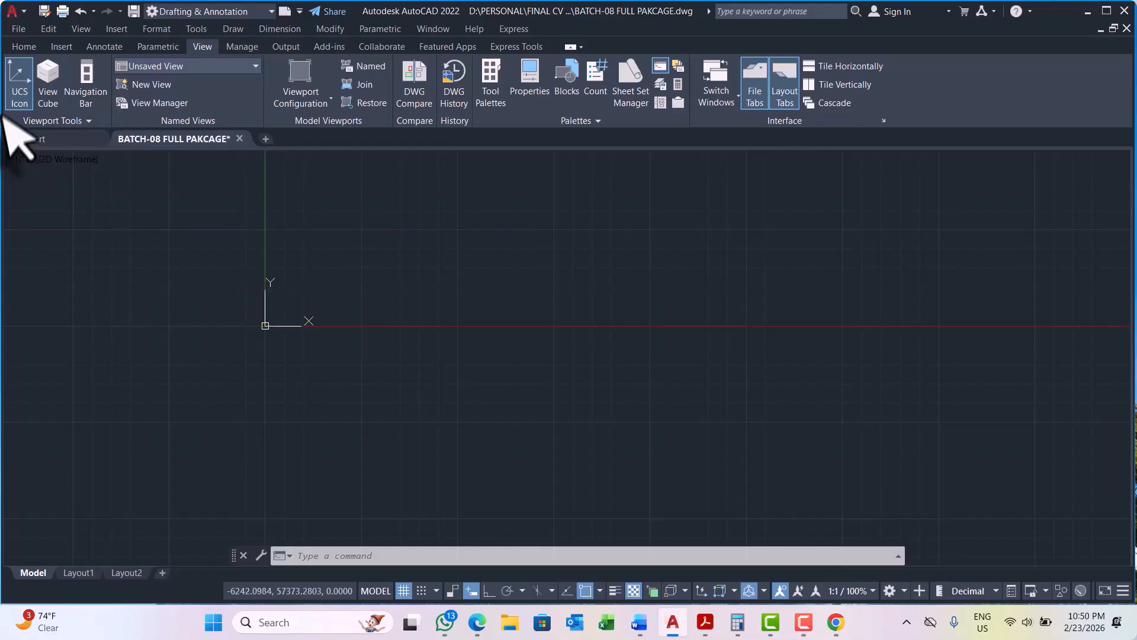
# Step: Turn the UCS icon off and on again, and return to the Home tools
pyautogui.click(17, 98)
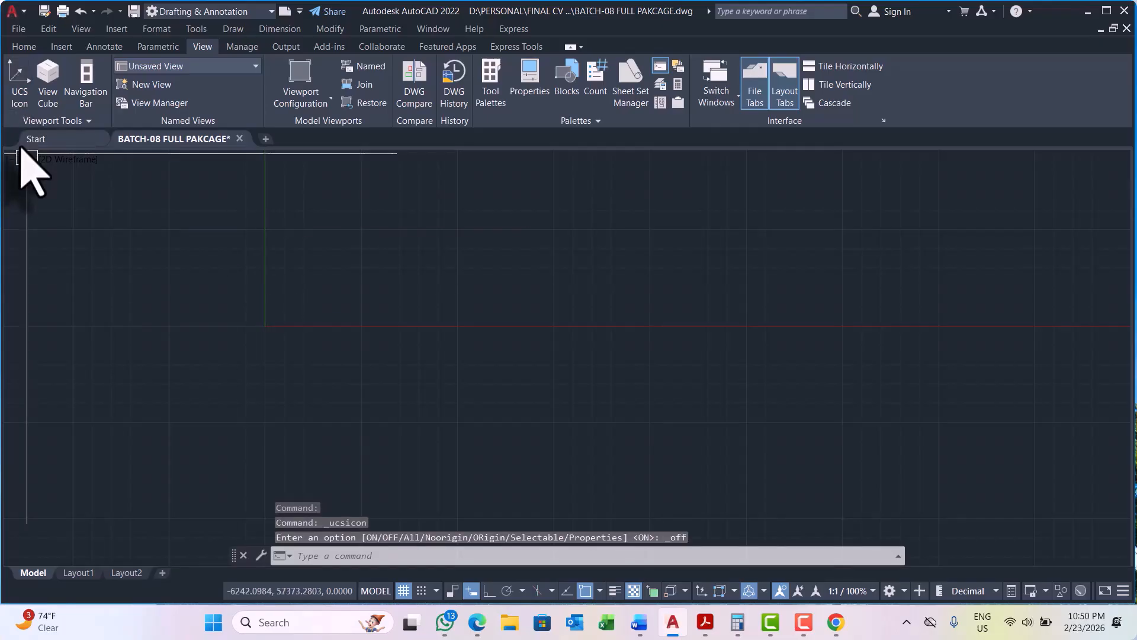
pyautogui.click(19, 97)
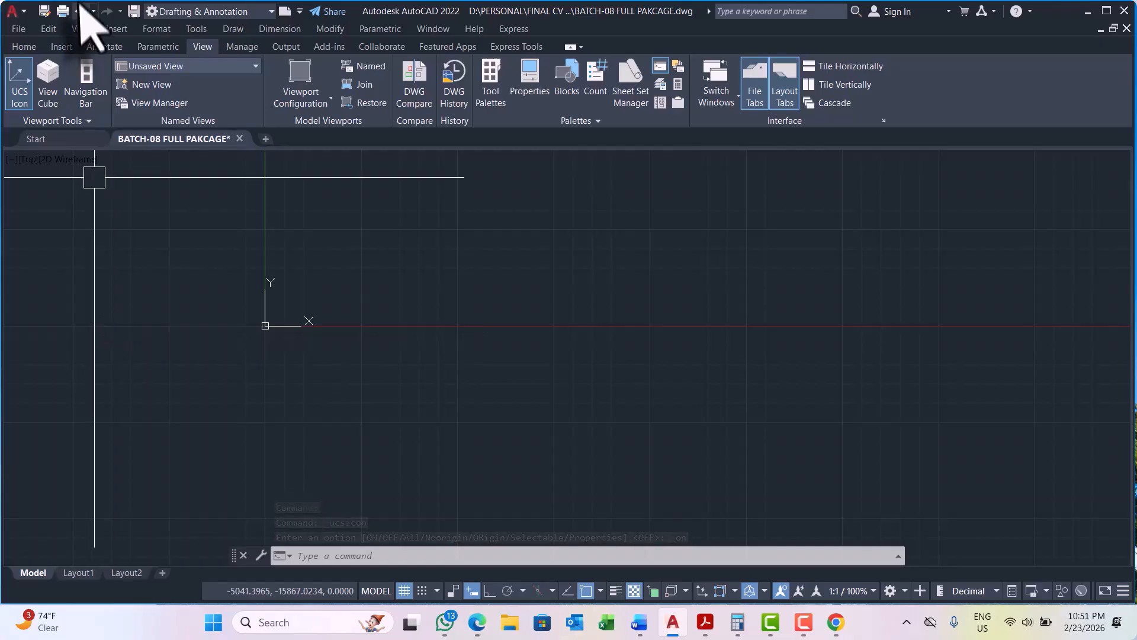
pyautogui.click(24, 48)
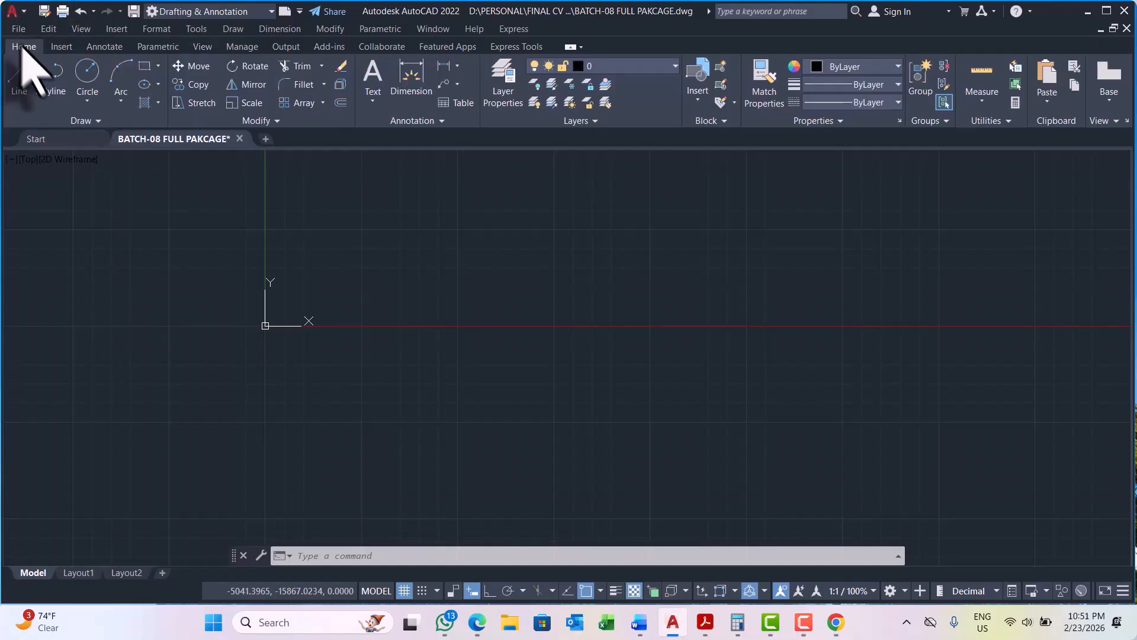
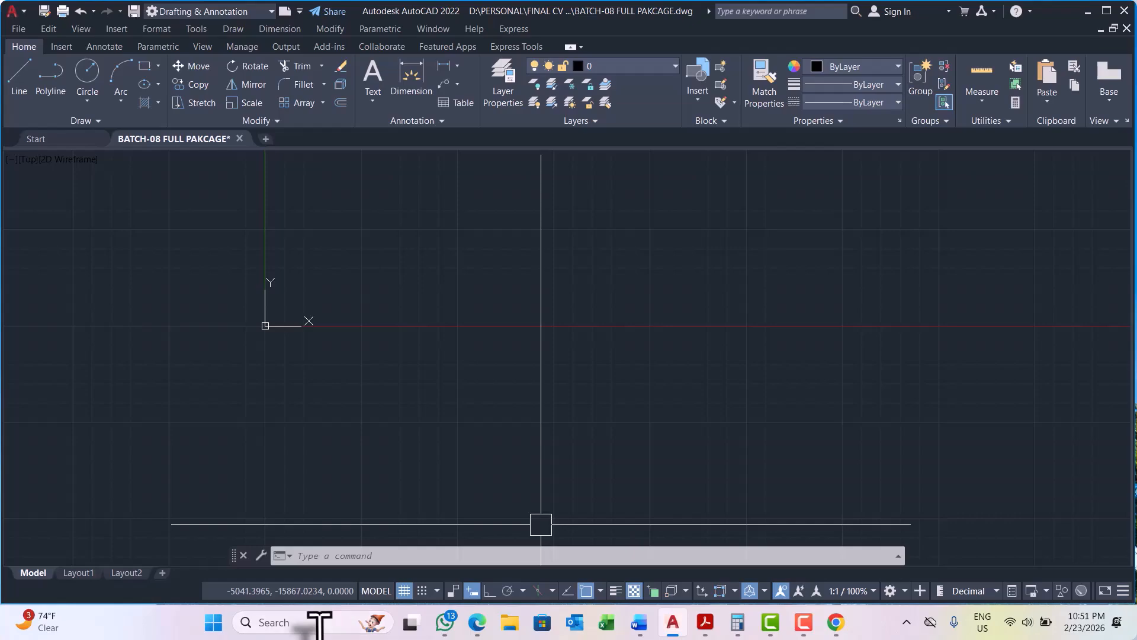
# Step: Switch the viewport's visual style to Shaded and back to 2D Wireframe
pyautogui.click(66, 163)
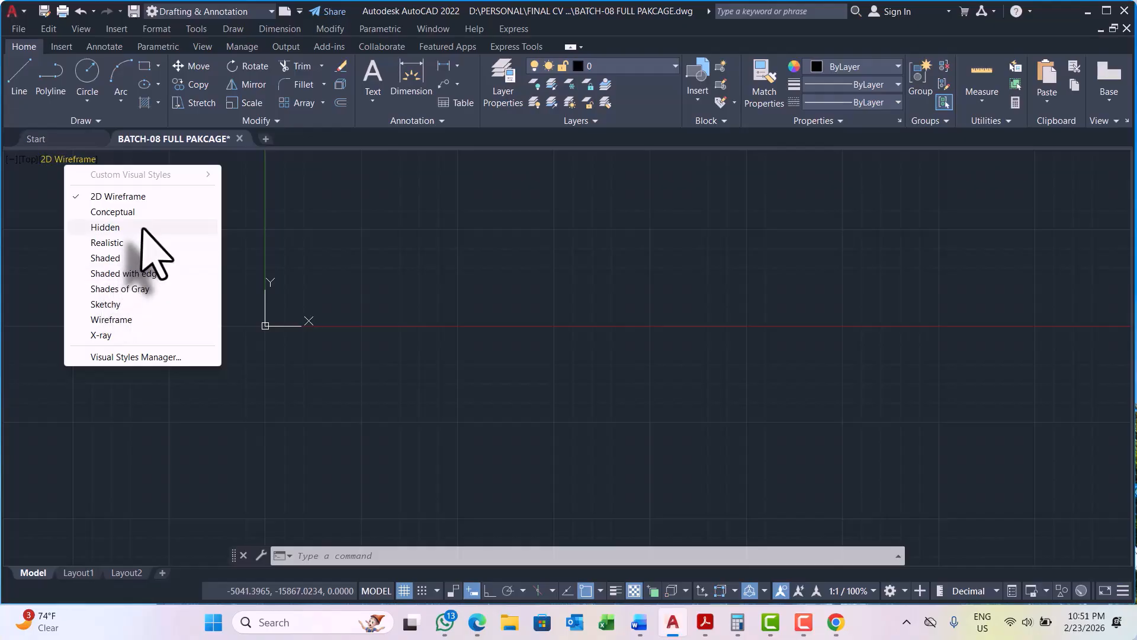
pyautogui.click(114, 259)
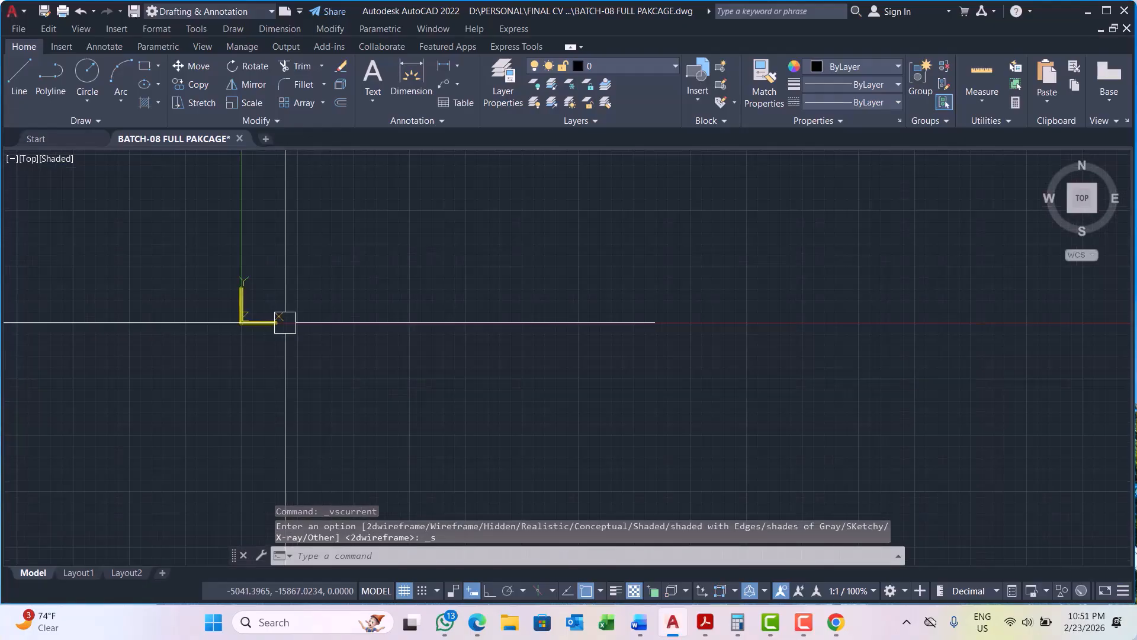
pyautogui.click(55, 160)
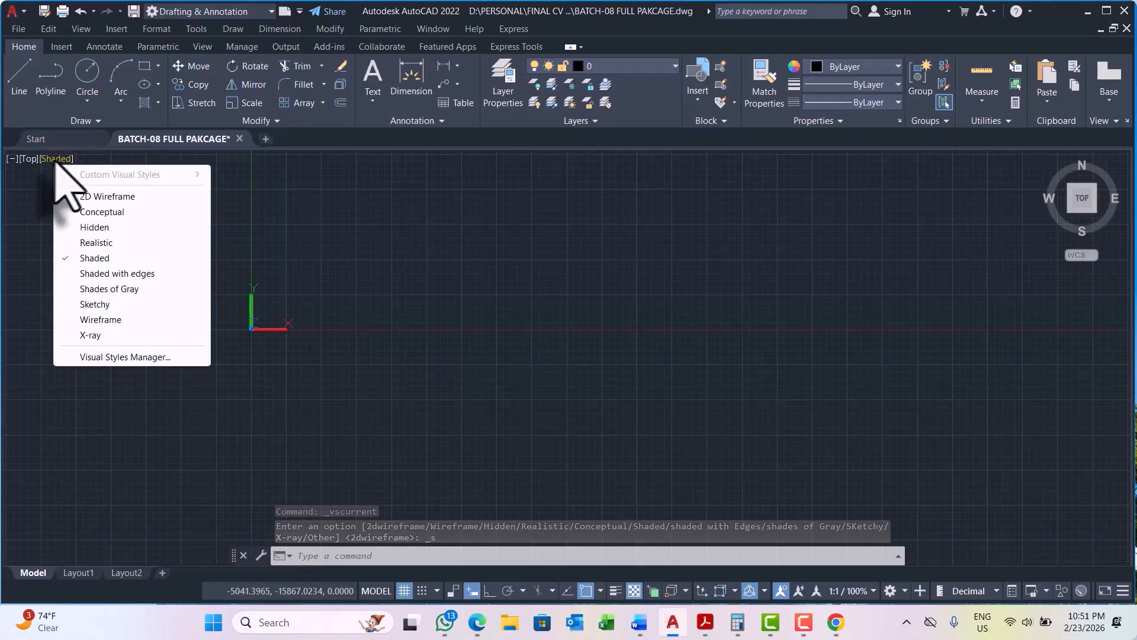
pyautogui.click(102, 197)
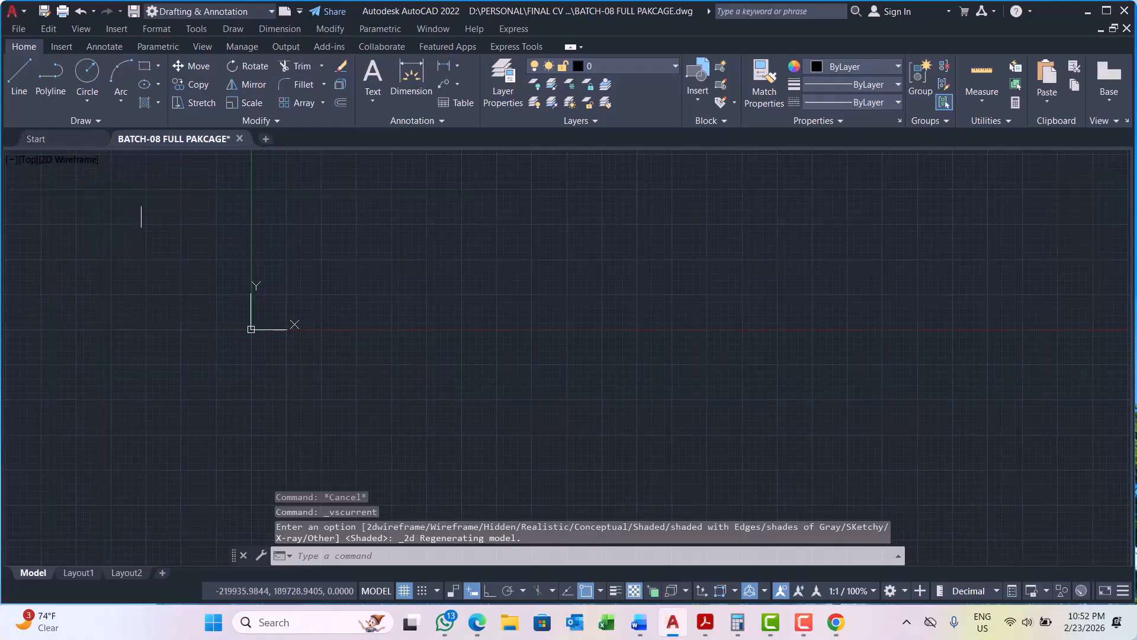
# Step: Switch the model view to Left and SE Isometric, and return it to Top
pyautogui.click(28, 160)
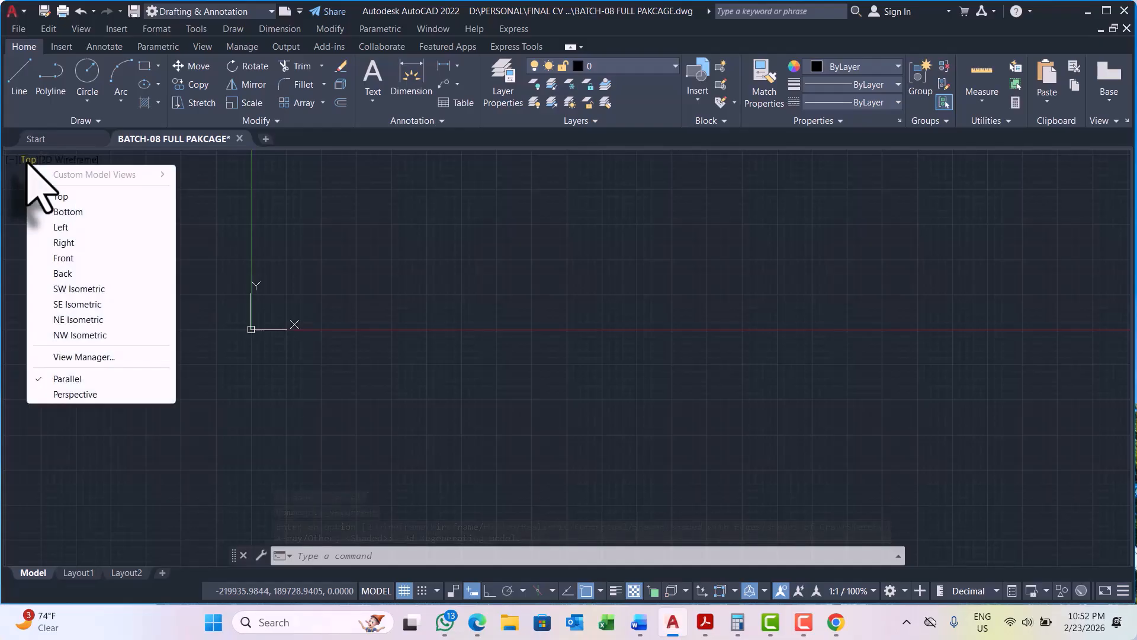
pyautogui.click(61, 227)
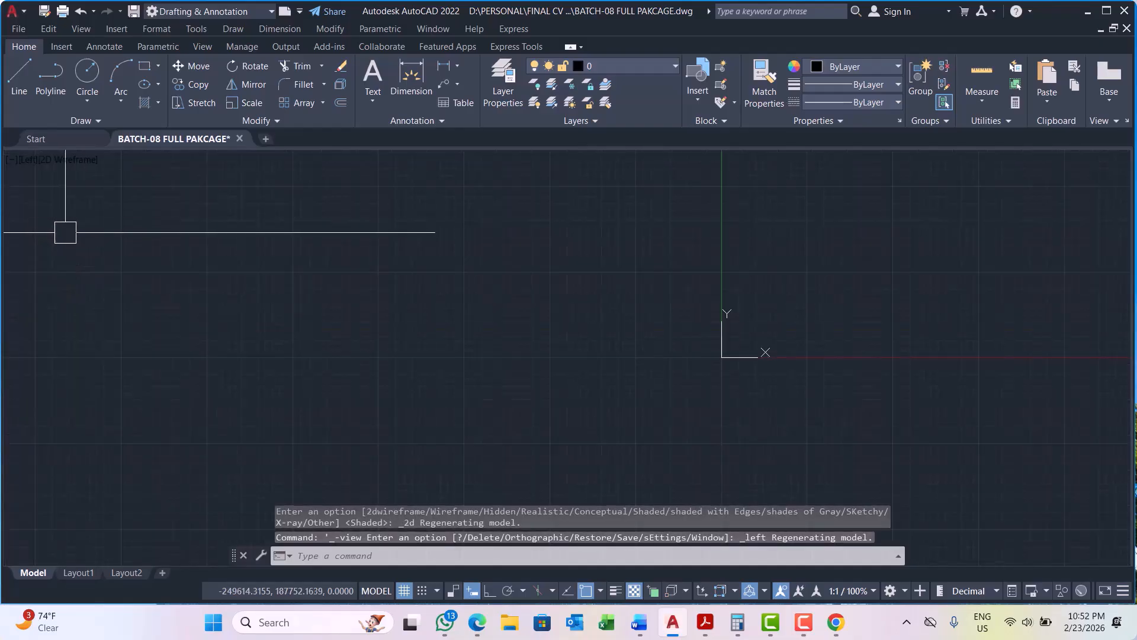
pyautogui.click(28, 166)
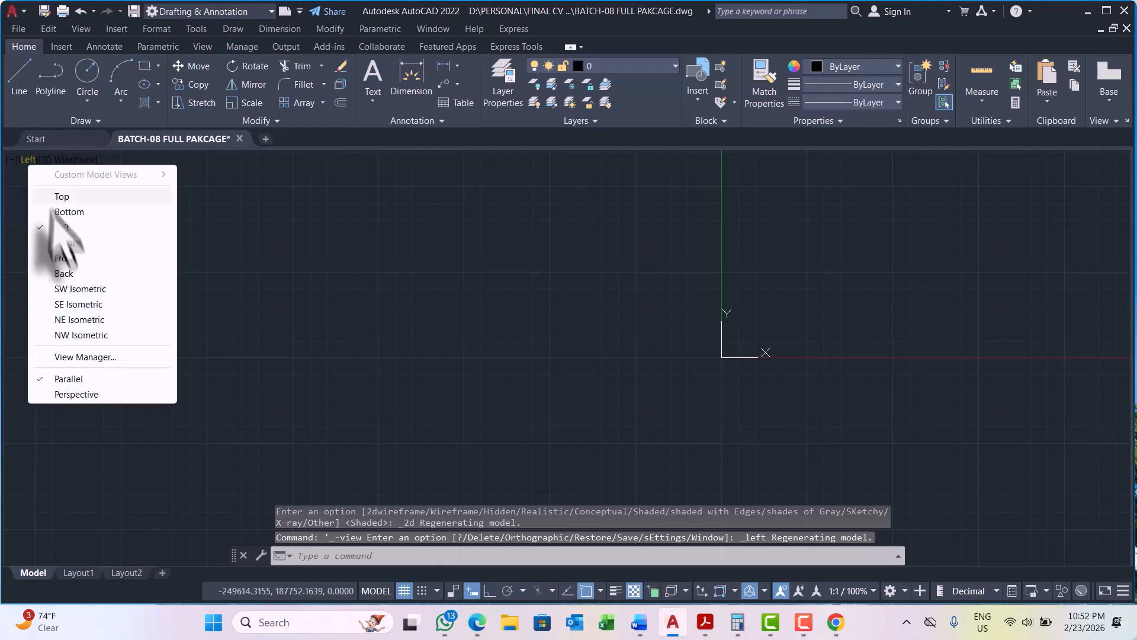
pyautogui.click(79, 305)
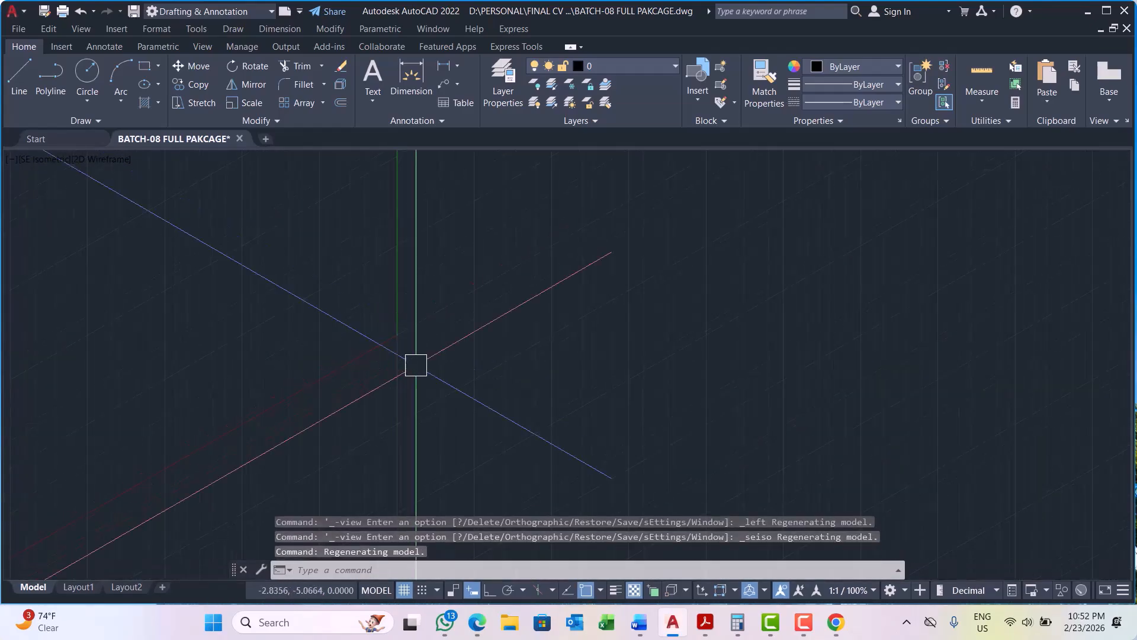
pyautogui.click(32, 160)
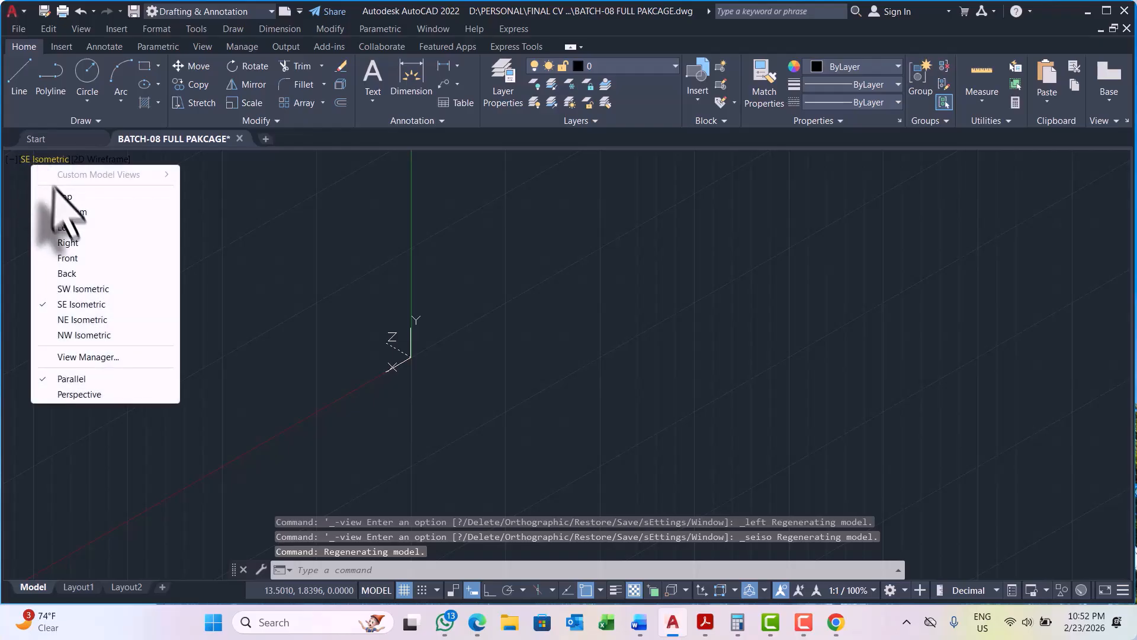
pyautogui.click(58, 200)
pyautogui.scroll(-4, 250, 299)
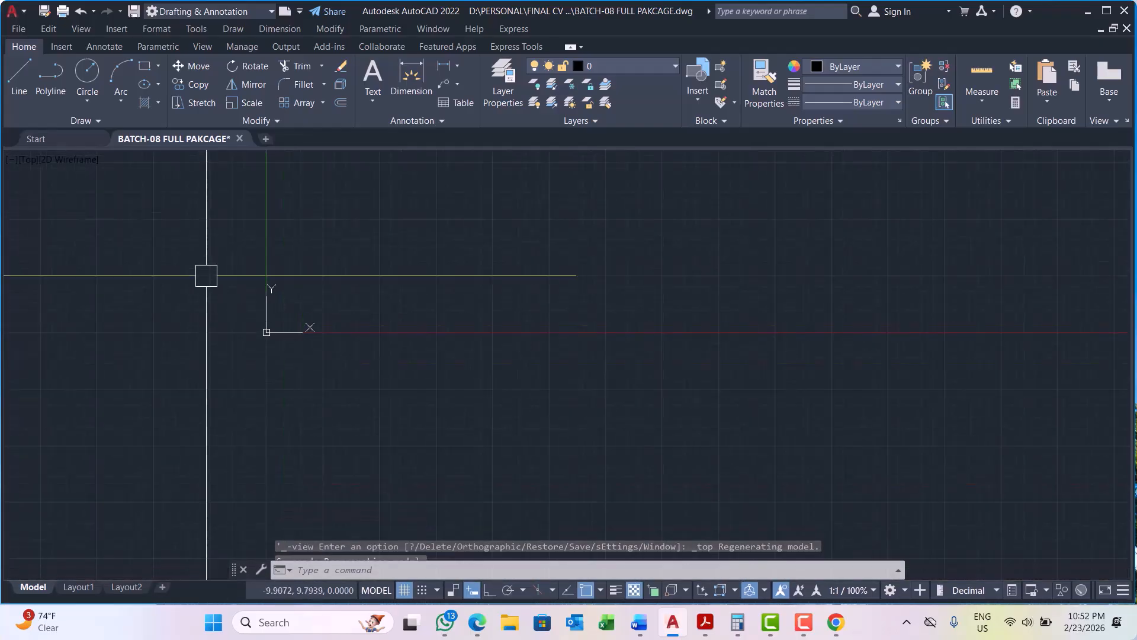
# Step: Split the model space into the Two: Vertical viewport configuration and alternate the active viewport, ending in the one on the left
pyautogui.click(10, 160)
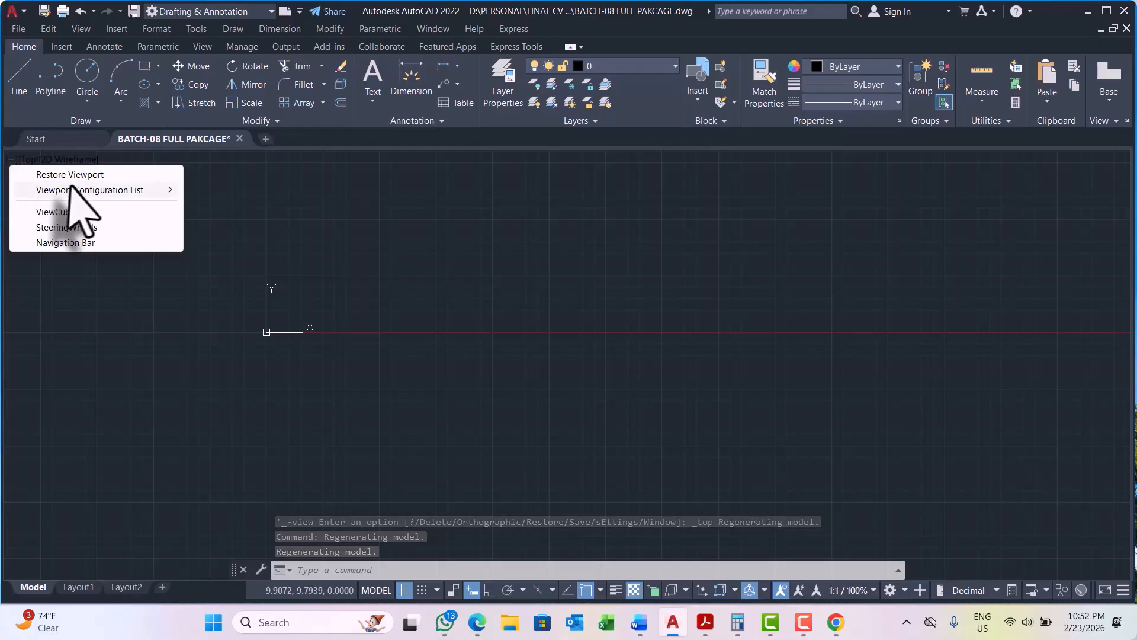
pyautogui.moveTo(77, 190)
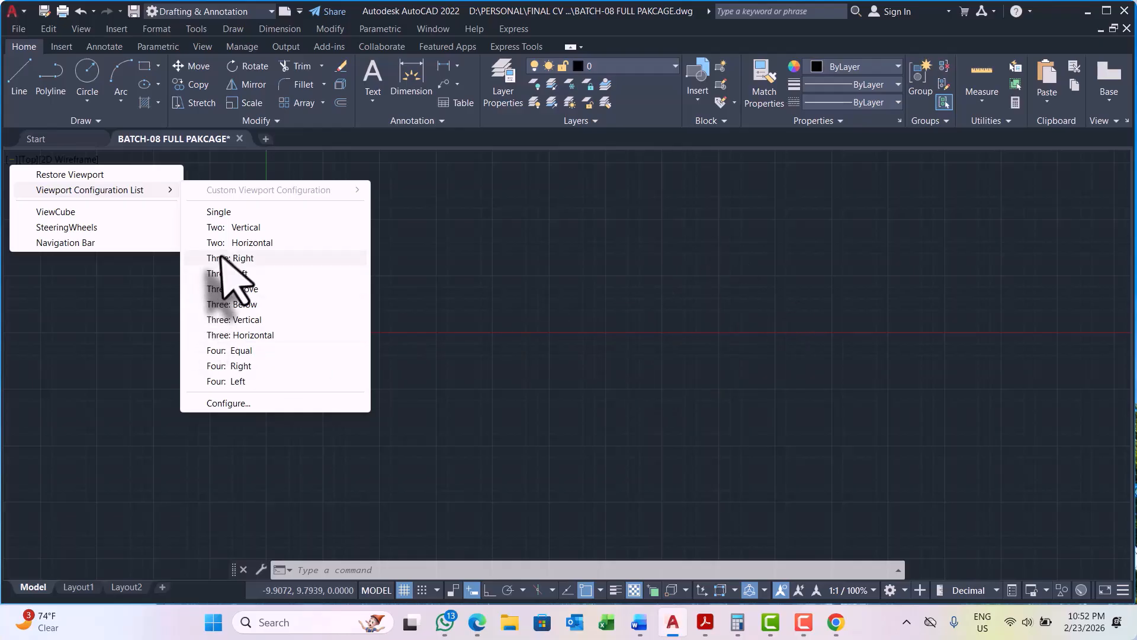
pyautogui.click(231, 229)
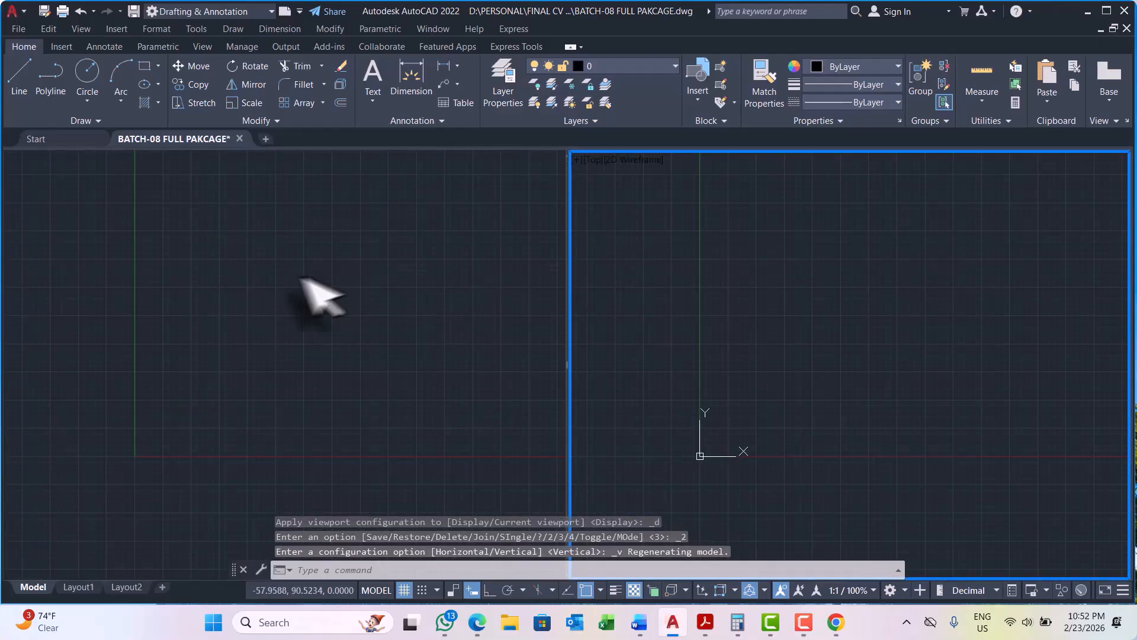
pyautogui.click(279, 300)
pyautogui.click(830, 214)
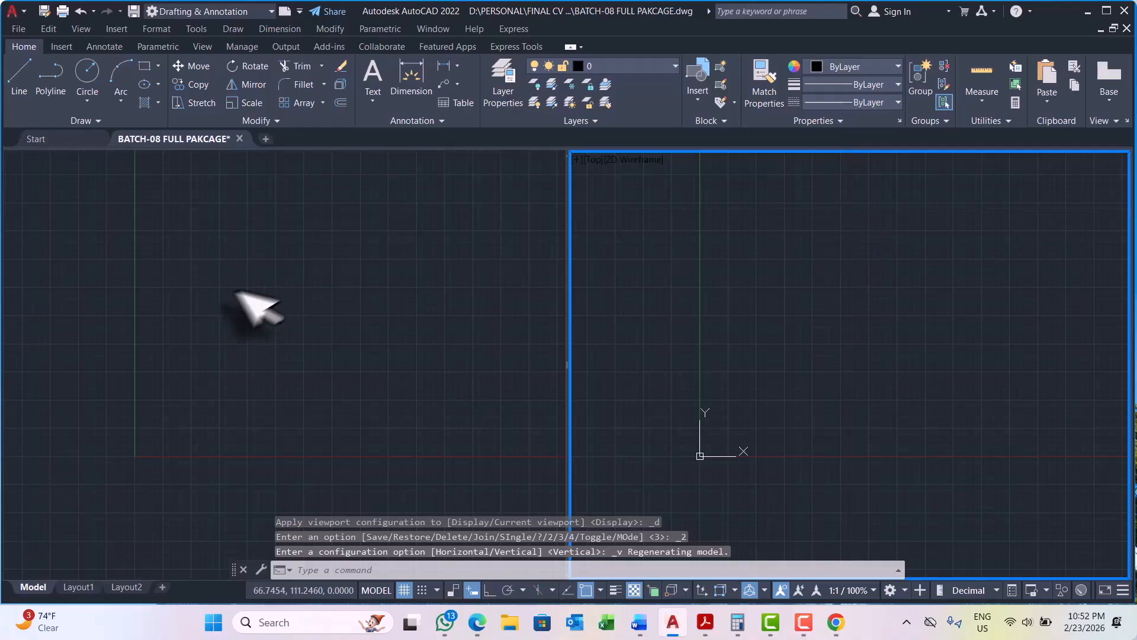
pyautogui.click(278, 299)
pyautogui.click(775, 249)
pyautogui.click(206, 332)
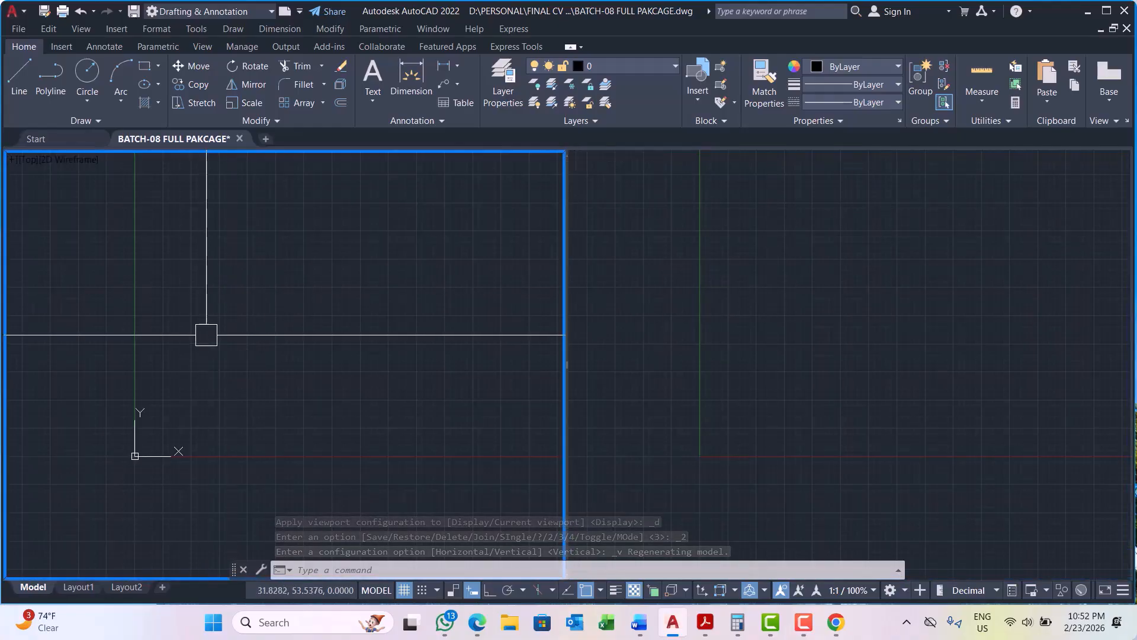
# Step: Split the model space into the Three: Above viewport configuration and activate each viewport in turn, ending in the upper one
pyautogui.click(671, 273)
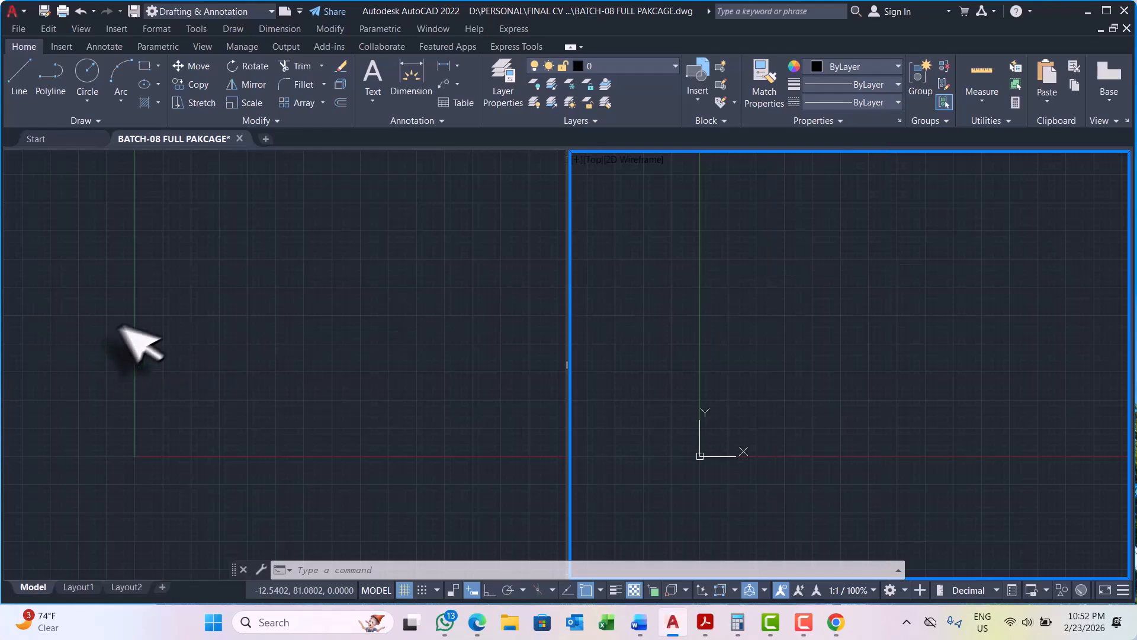
pyautogui.click(179, 301)
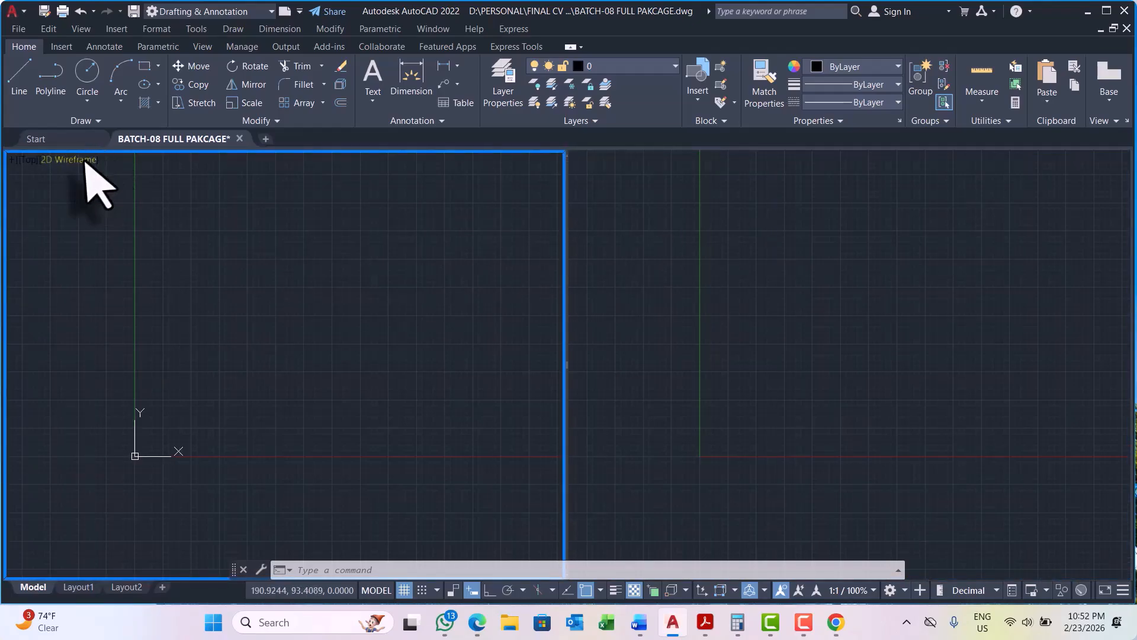
pyautogui.click(13, 166)
pyautogui.moveTo(172, 193)
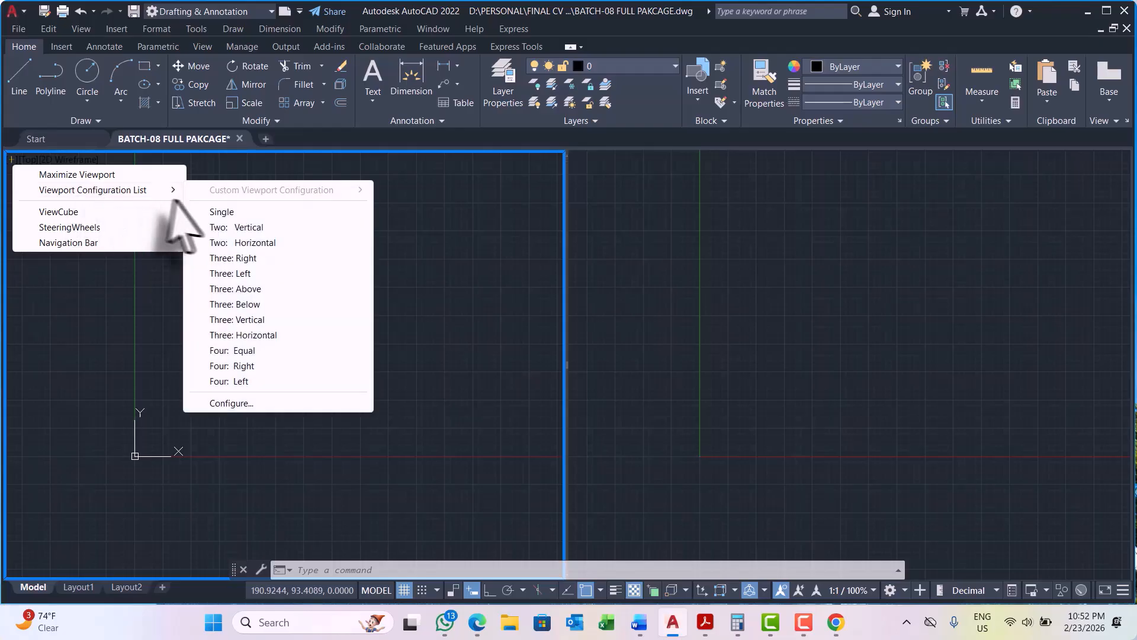
pyautogui.click(237, 289)
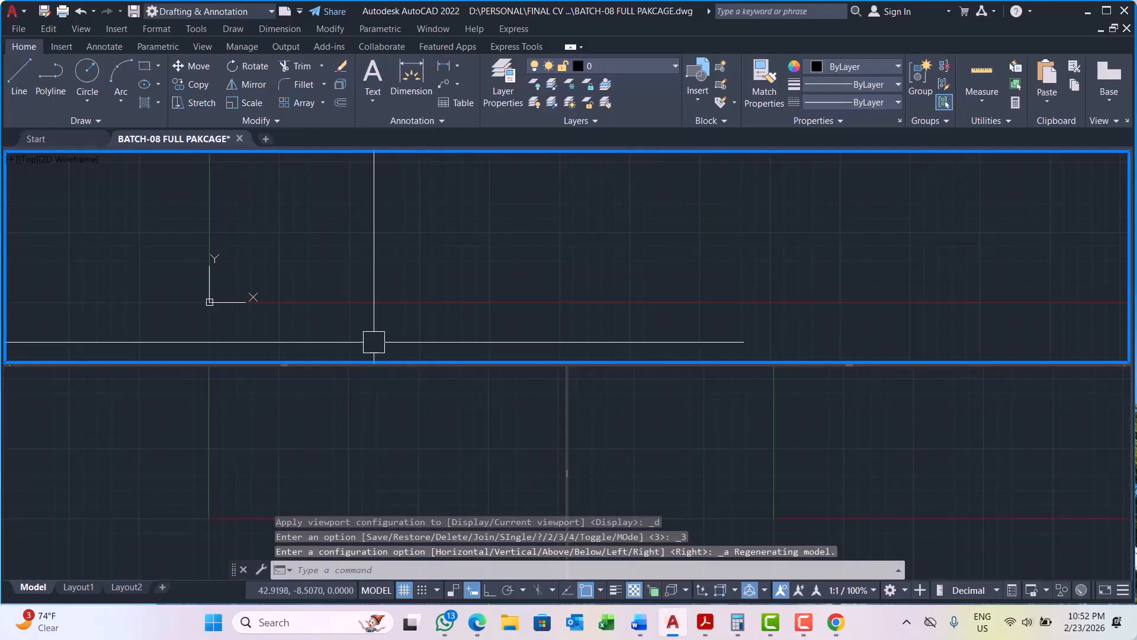
pyautogui.click(447, 452)
pyautogui.click(732, 414)
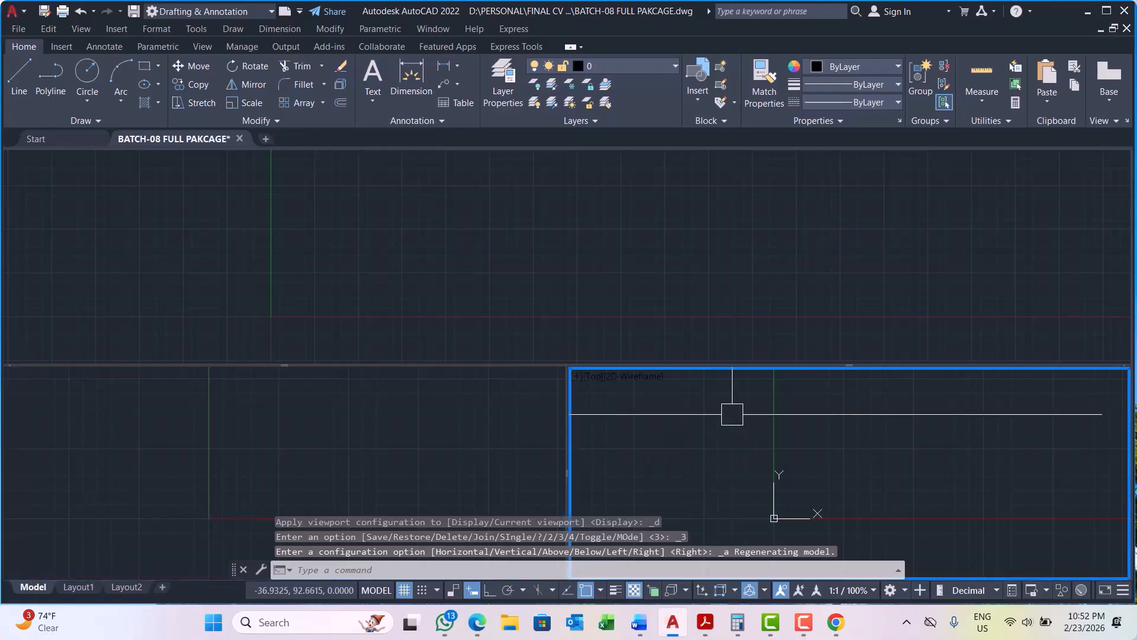
pyautogui.click(337, 232)
pyautogui.click(337, 484)
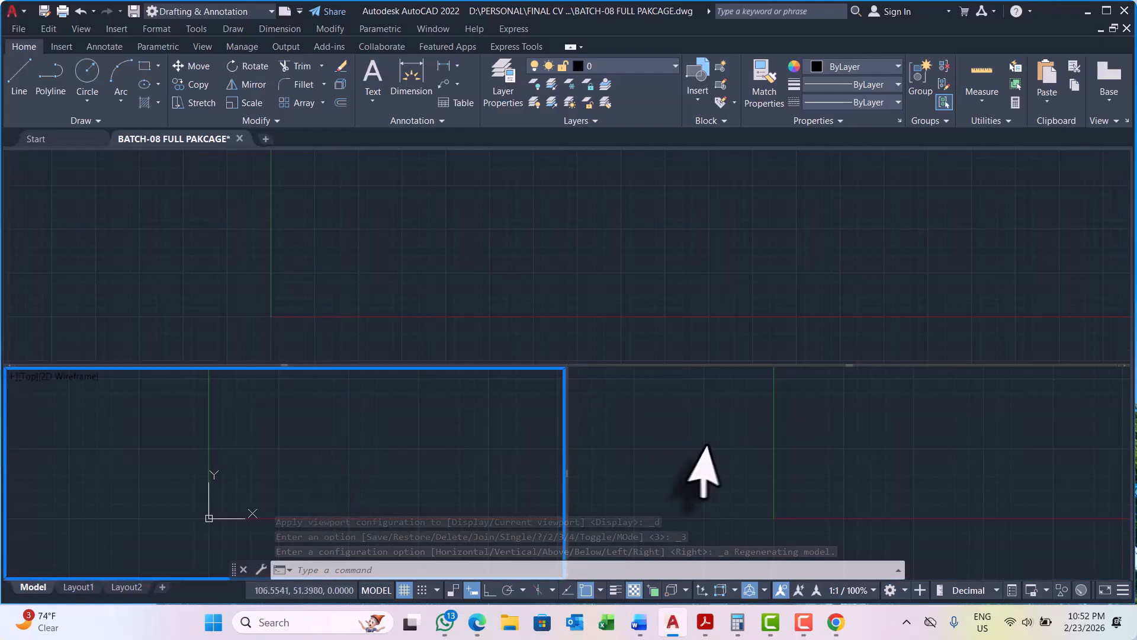
pyautogui.click(704, 447)
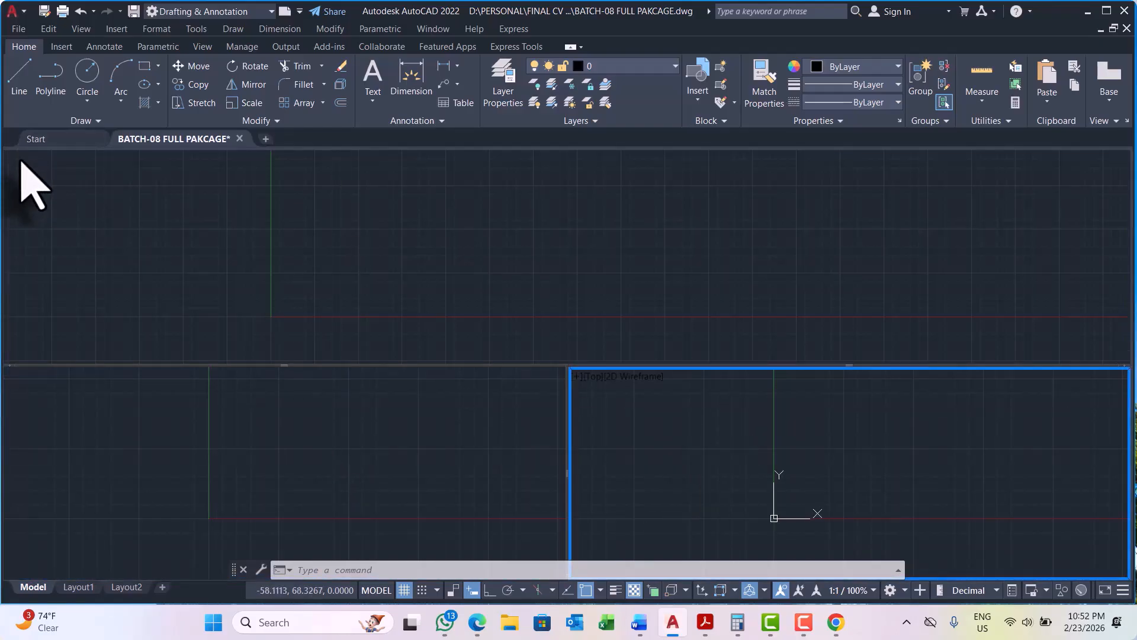
pyautogui.click(140, 237)
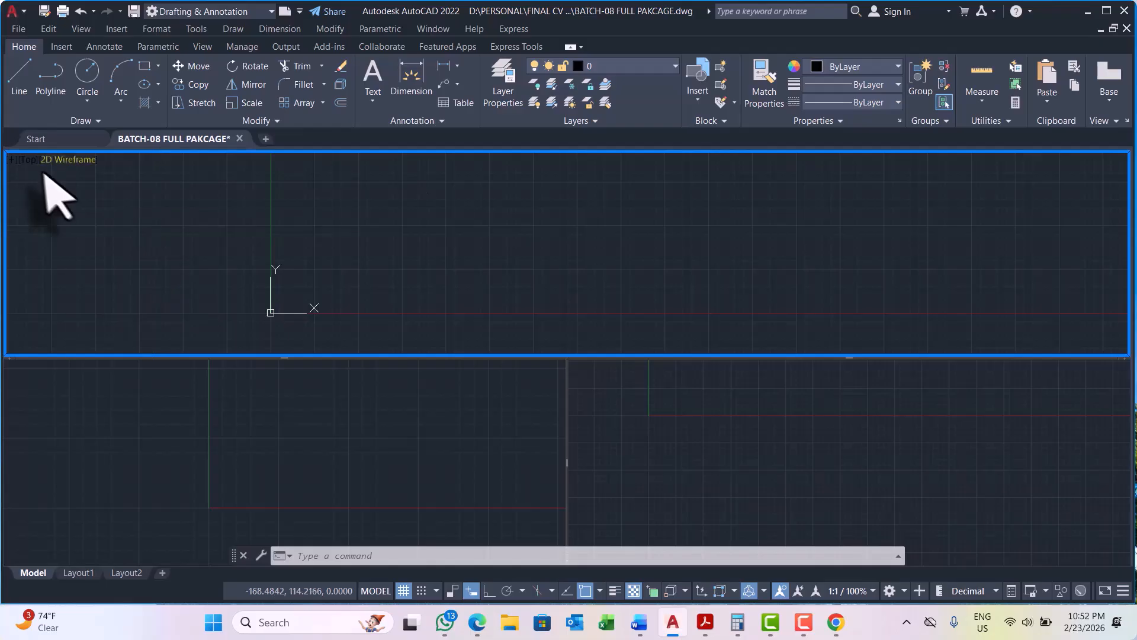
# Step: Apply the Four: Right viewport configuration, alternate its active viewports, and return the model space to the Single configuration
pyautogui.click(11, 161)
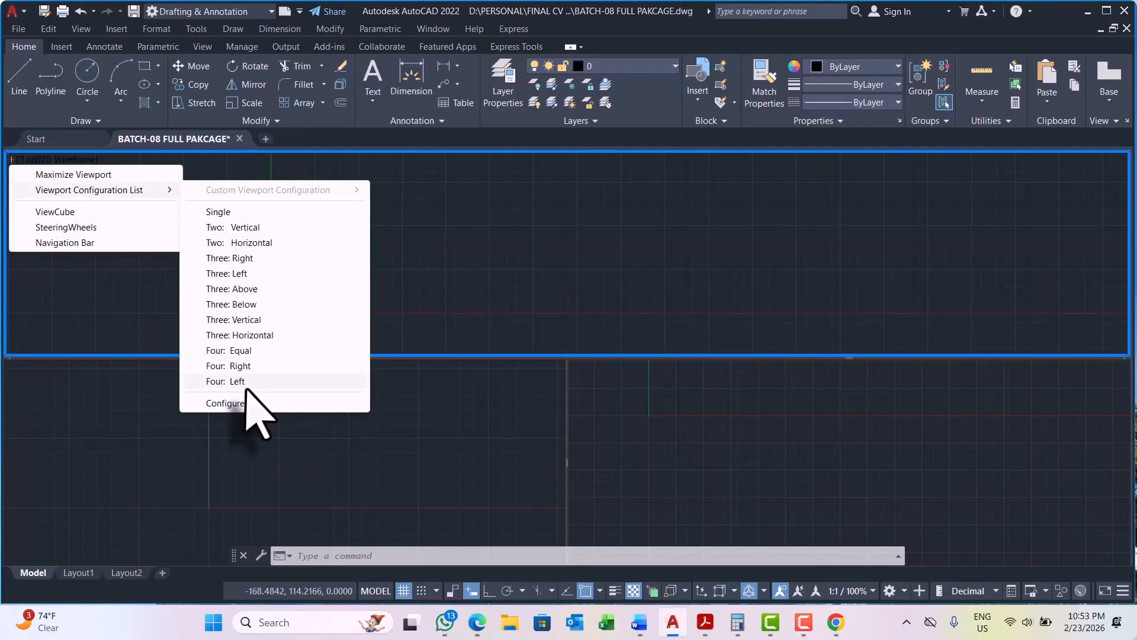
pyautogui.click(237, 366)
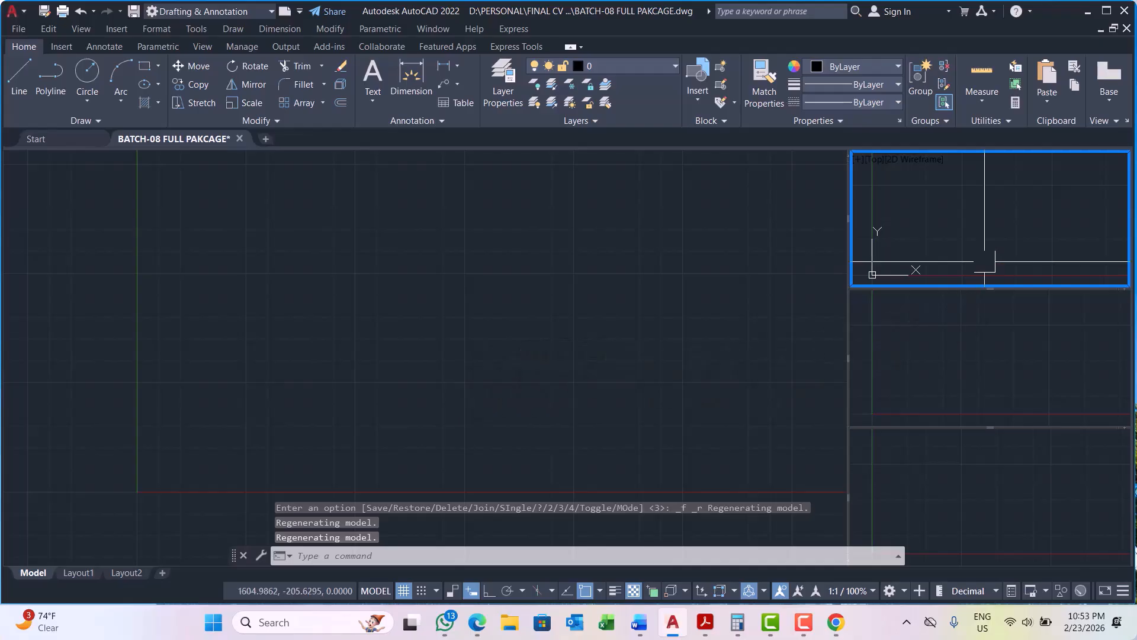
pyautogui.click(980, 376)
pyautogui.click(1016, 482)
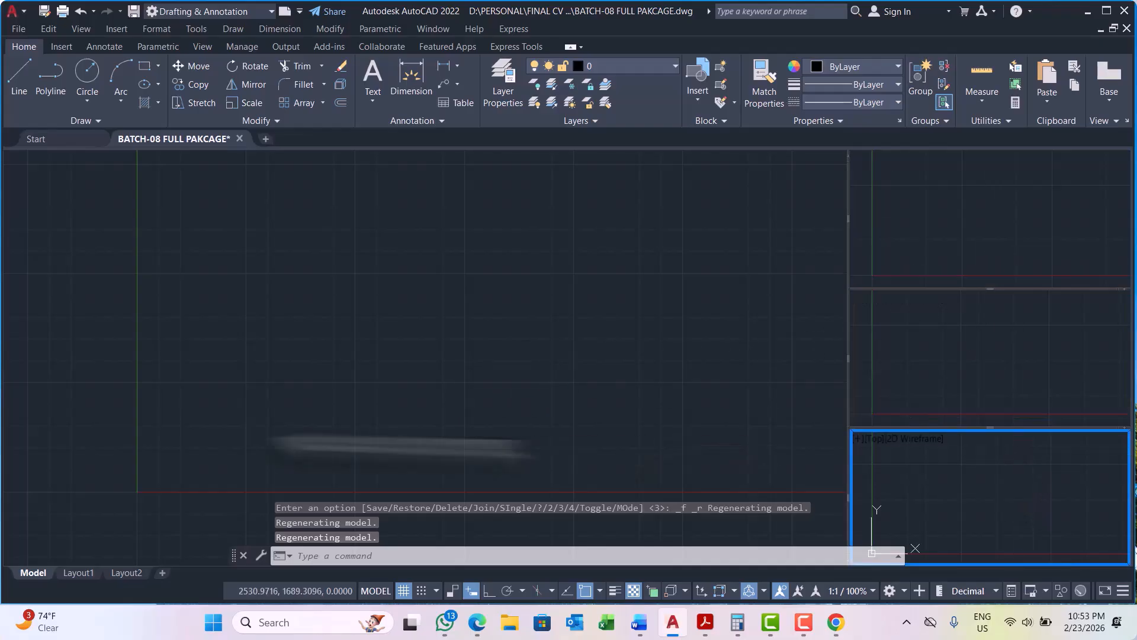
pyautogui.click(264, 391)
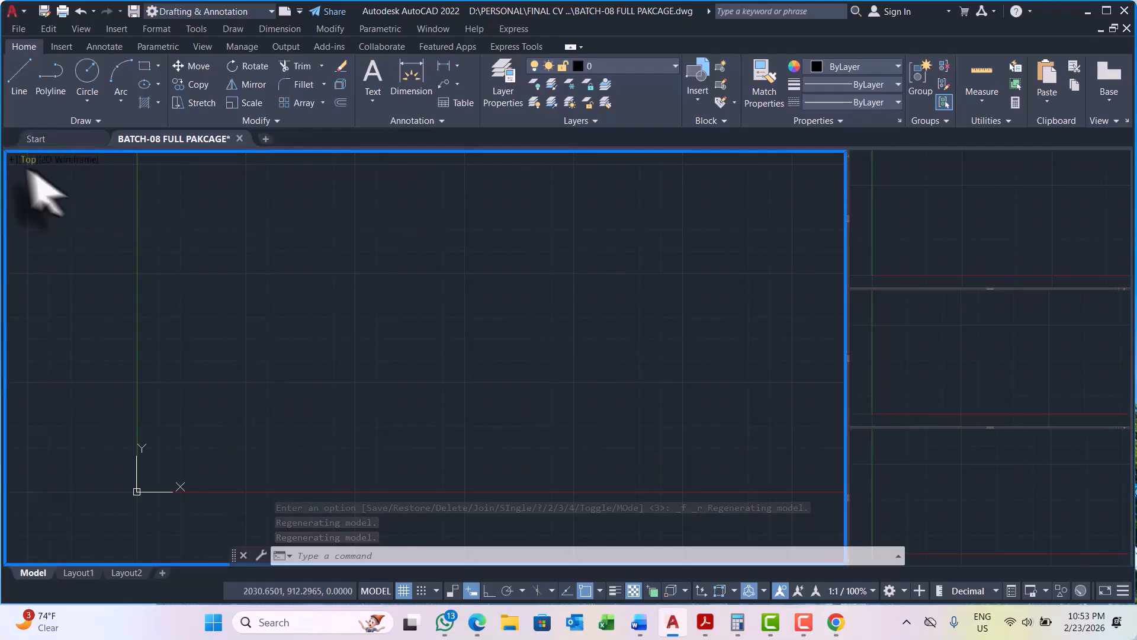
pyautogui.click(12, 159)
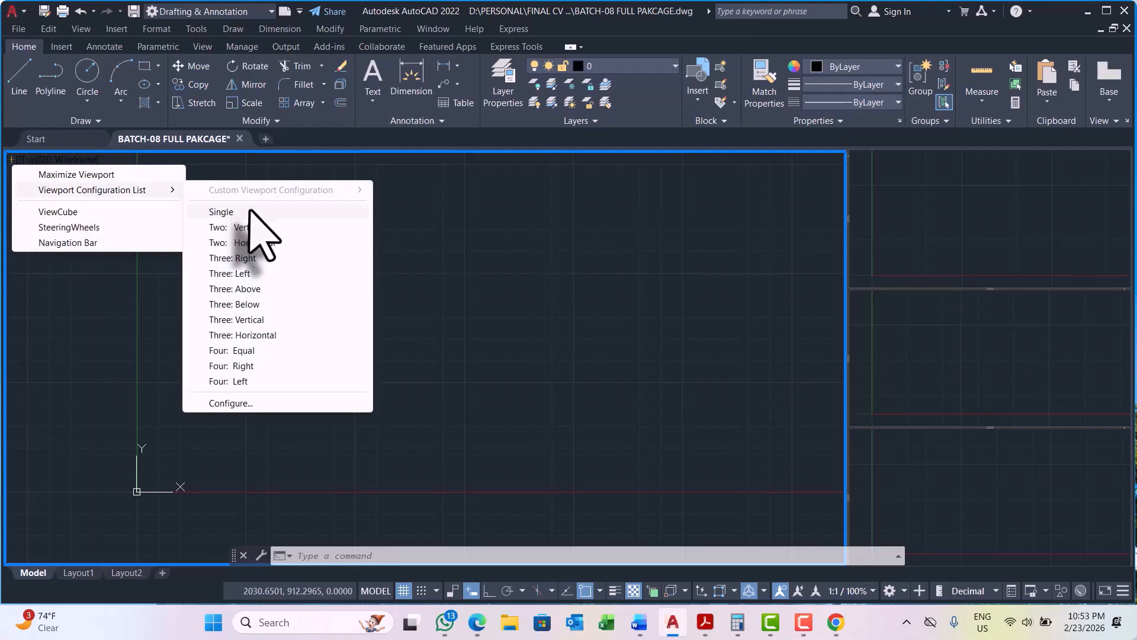
pyautogui.click(249, 212)
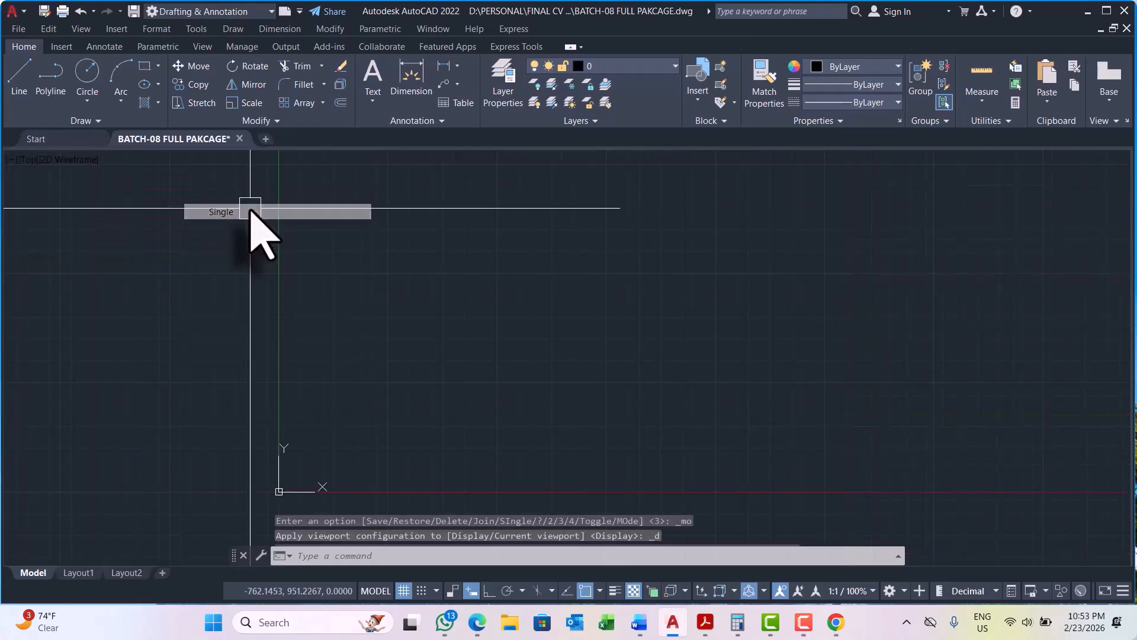
# Step: Turn on the ViewCube, and bring up the SteeringWheels and dismiss them
pyautogui.click(12, 161)
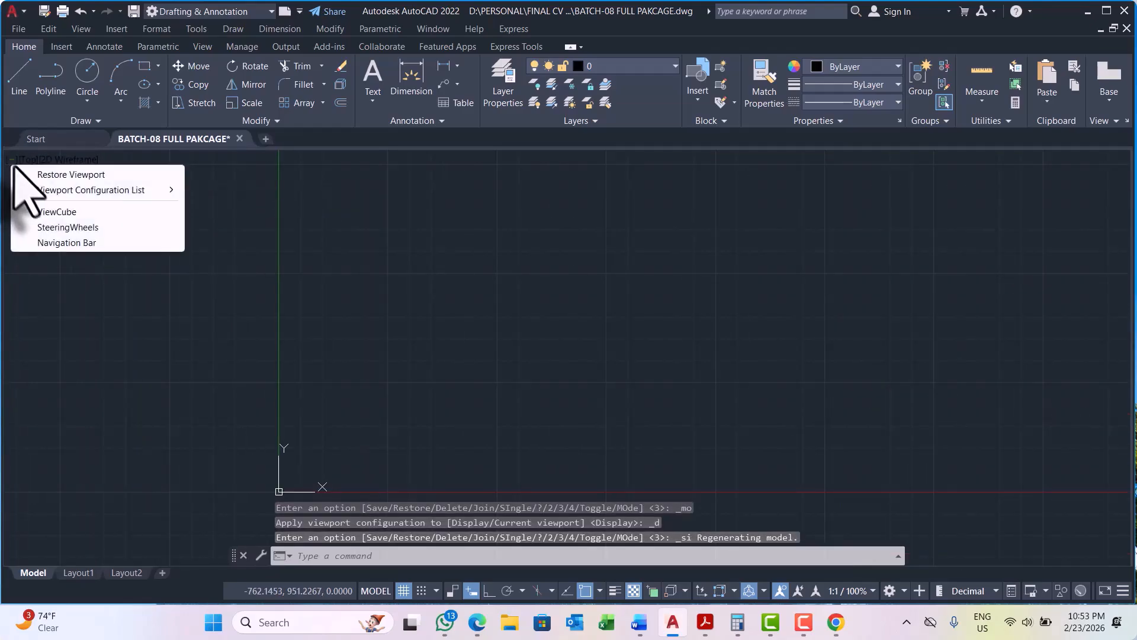
pyautogui.click(62, 212)
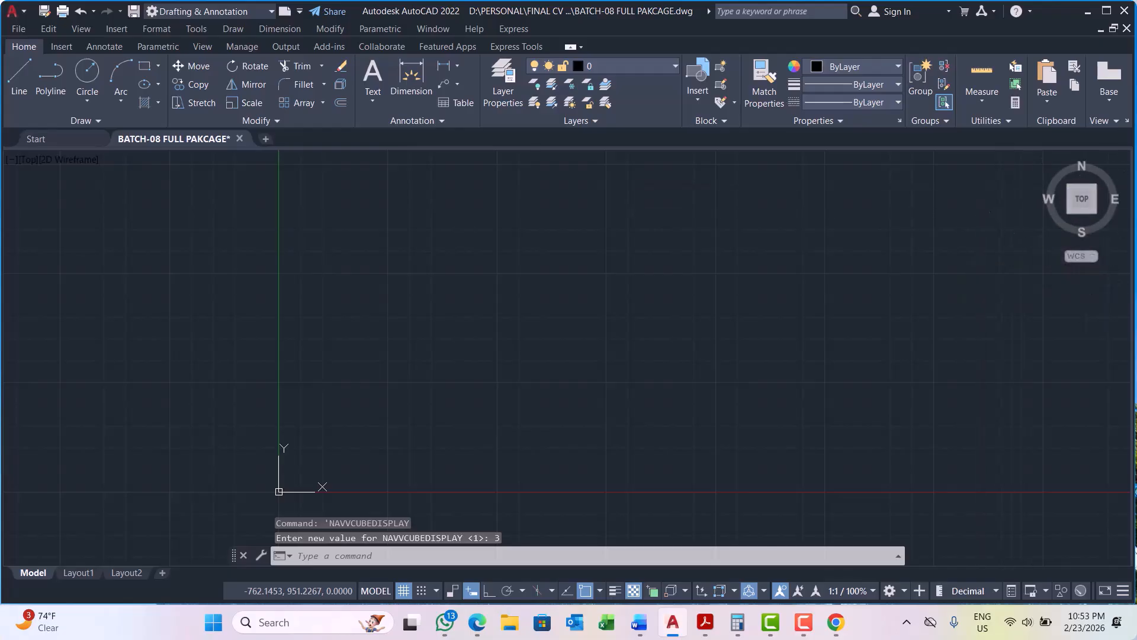
pyautogui.click(12, 160)
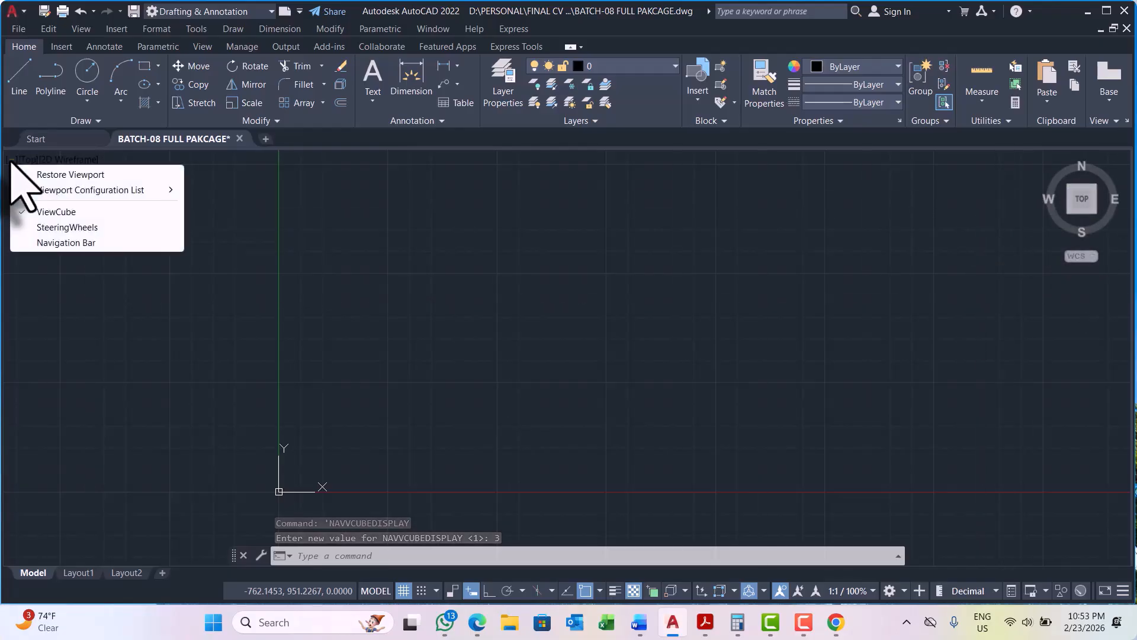
pyautogui.click(67, 228)
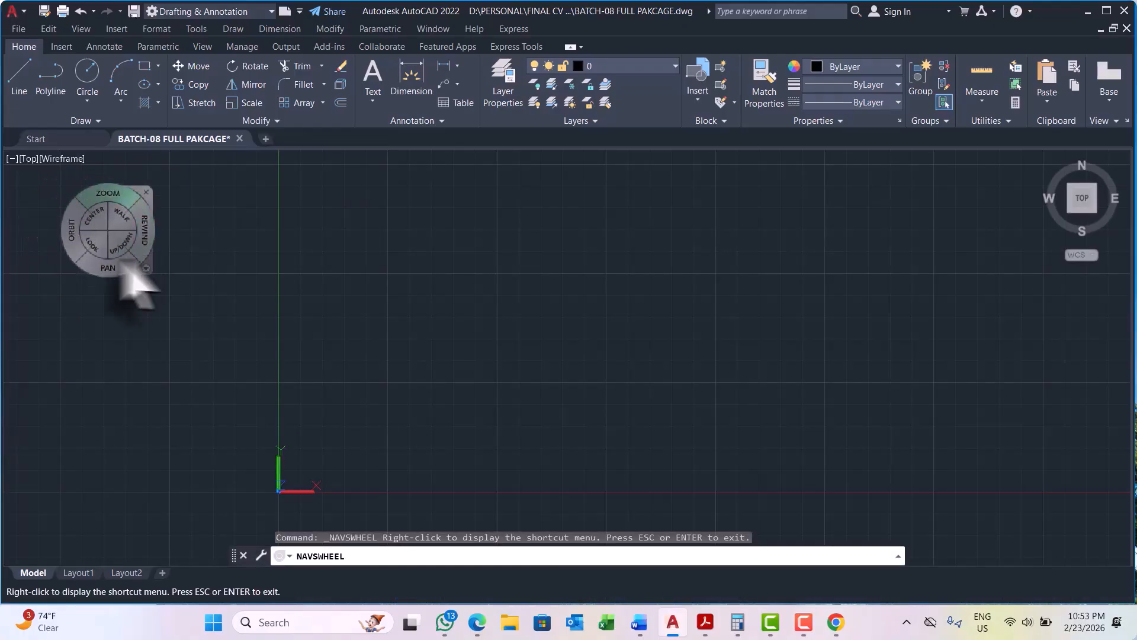
pyautogui.press('Escape')
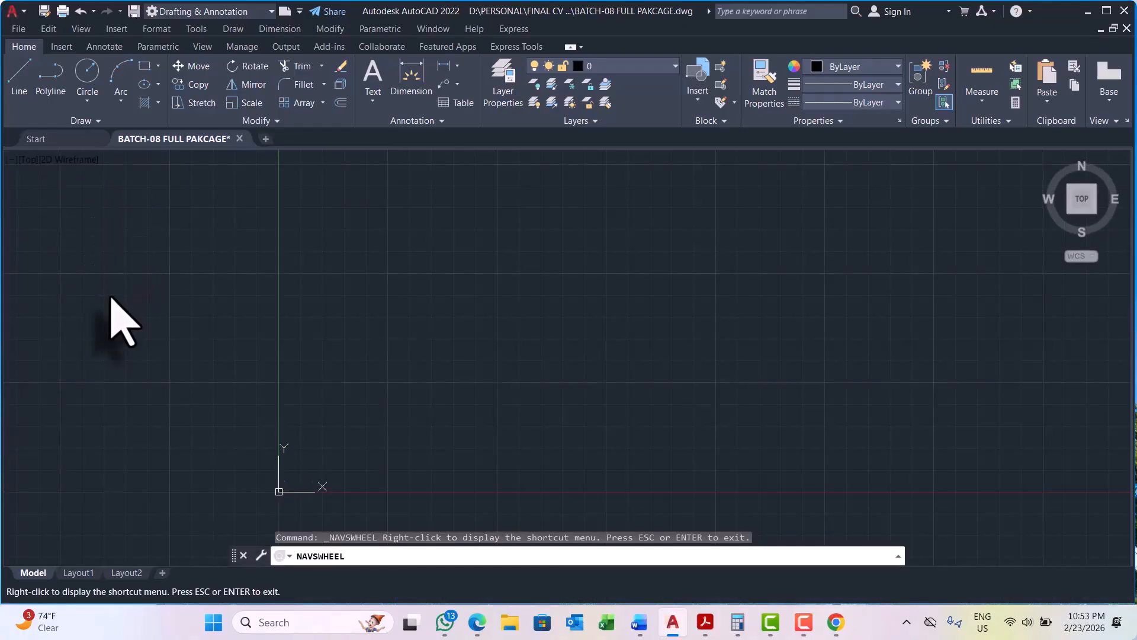
# Step: Turn on the Navigation Bar, and hide both it and the ViewCube using the viewport tools
pyautogui.click(12, 160)
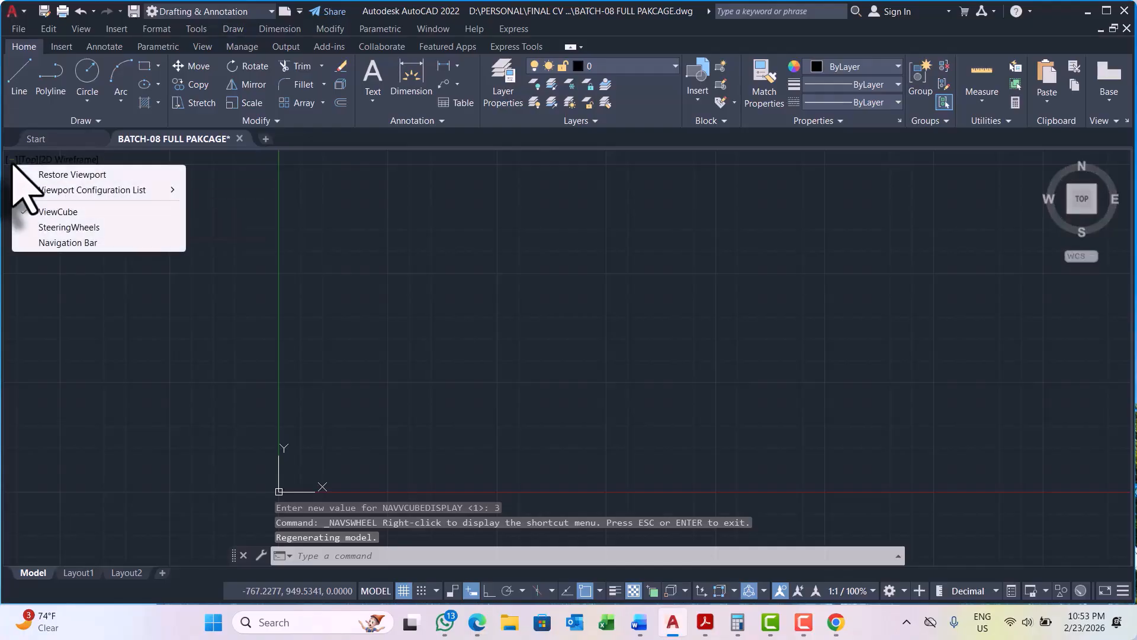
pyautogui.click(50, 242)
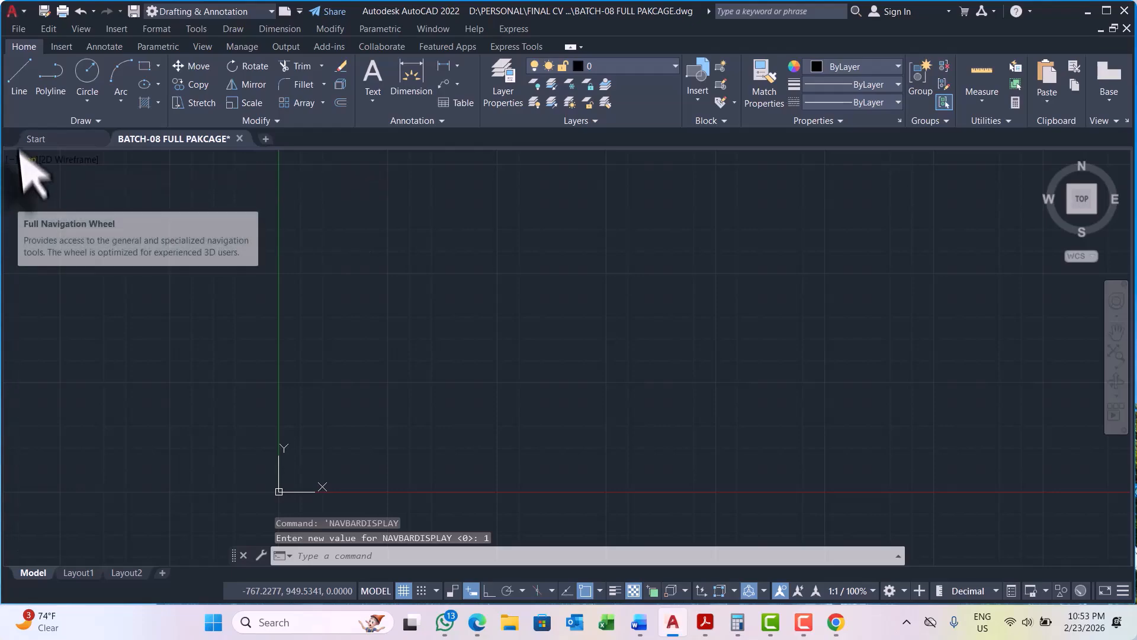
pyautogui.click(199, 46)
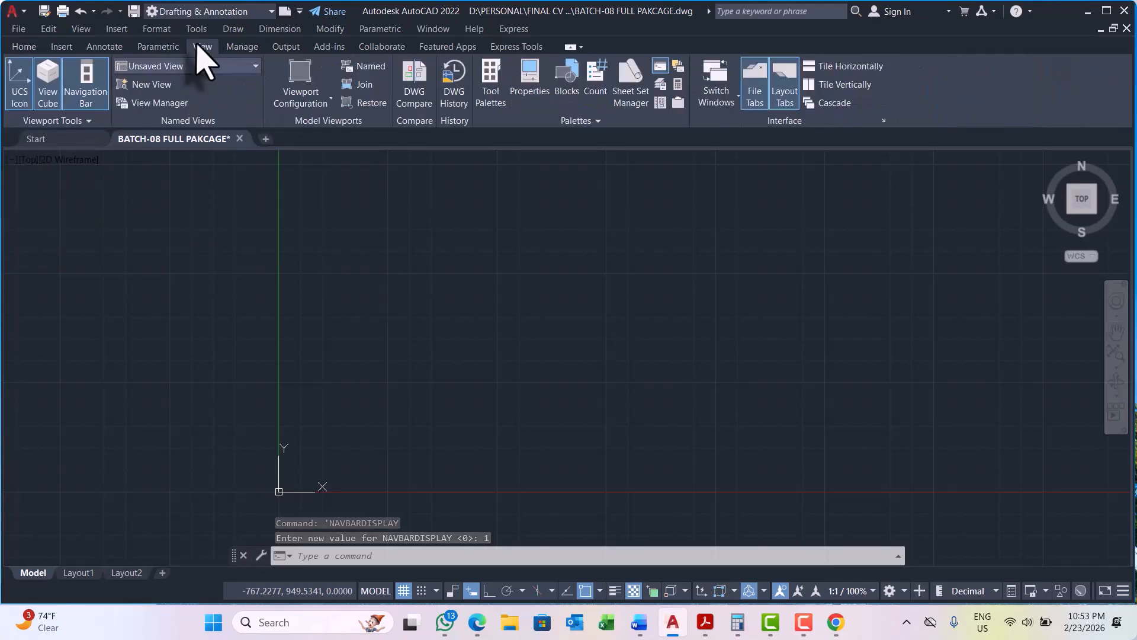
pyautogui.click(86, 83)
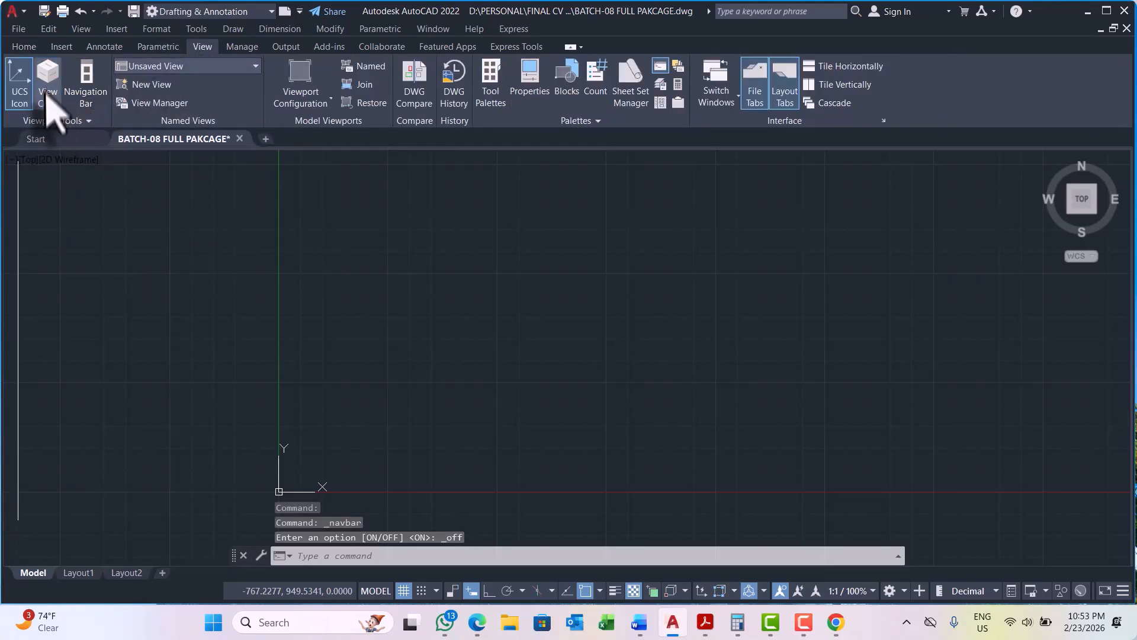
pyautogui.click(427, 355)
pyautogui.click(391, 355)
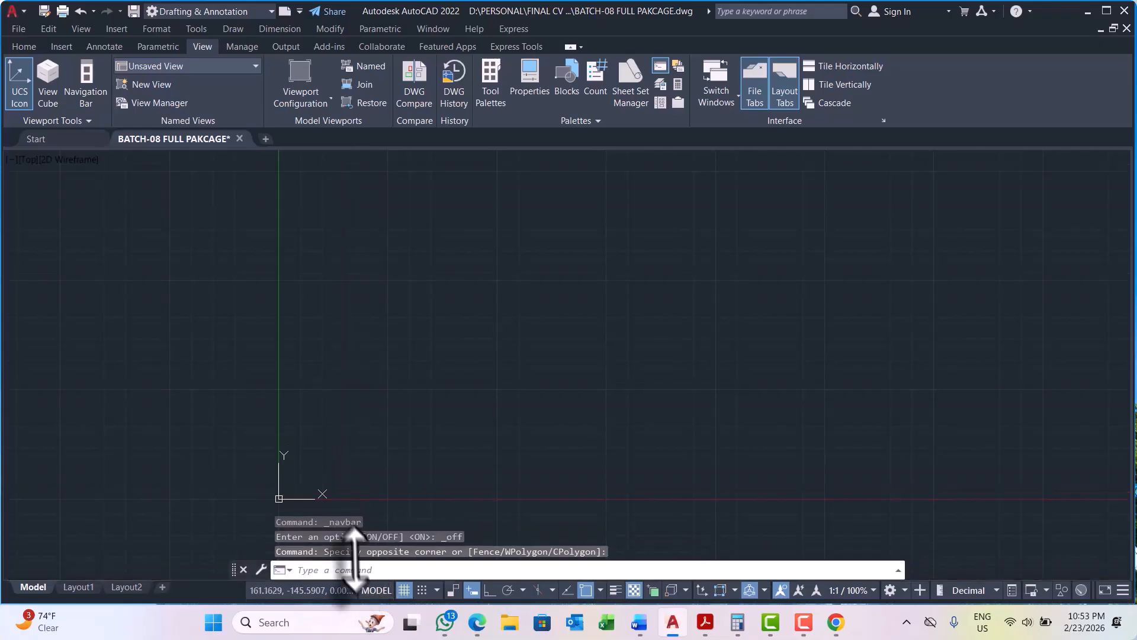
pyautogui.click(326, 387)
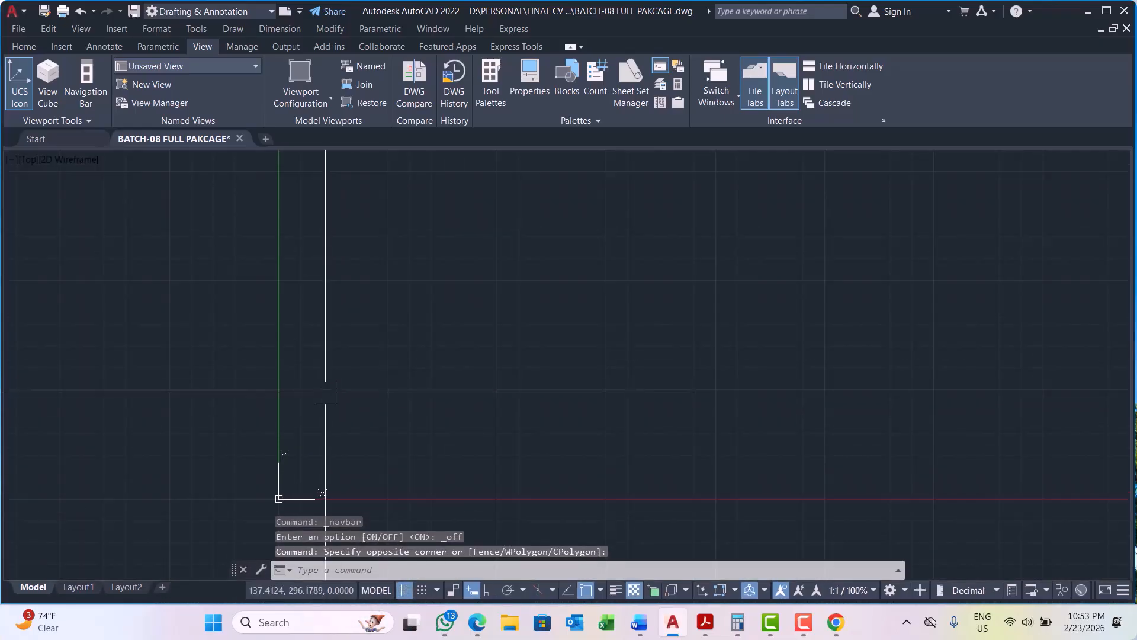
# Step: Close the Command Line window and display it again
pyautogui.click(243, 570)
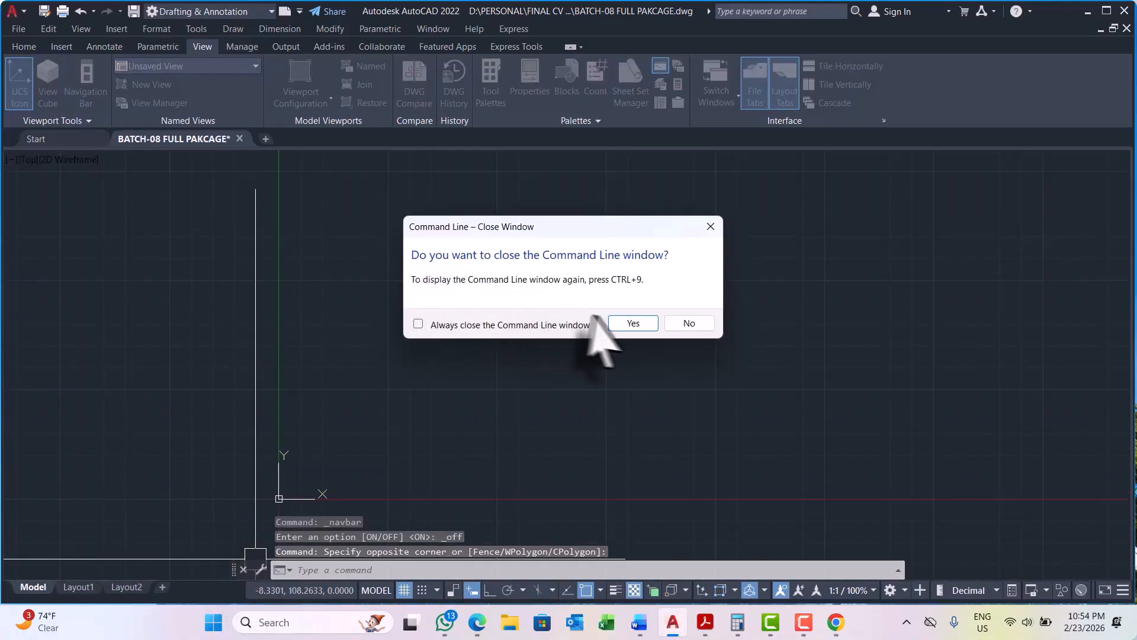
pyautogui.click(631, 323)
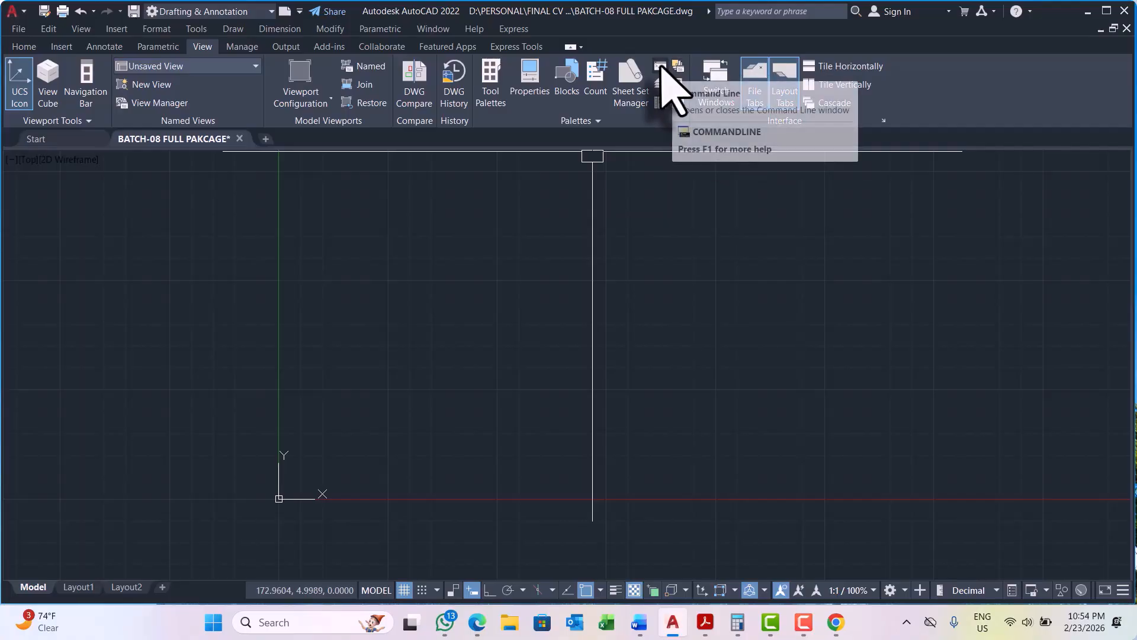
pyautogui.click(660, 66)
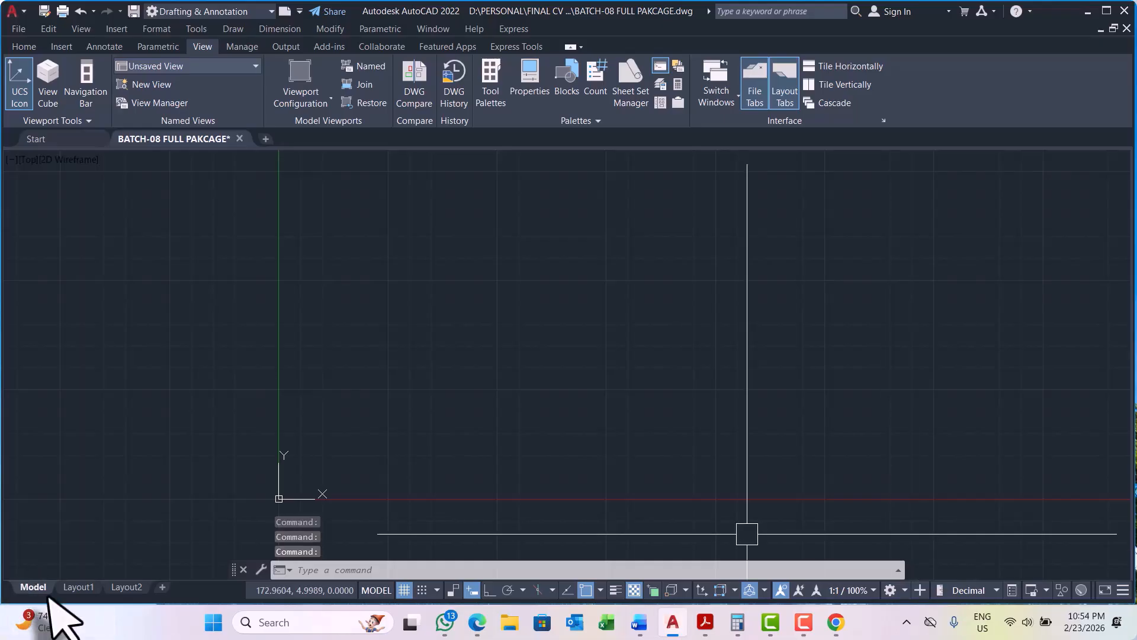
# Step: Compare the Layout1 sheet with model space, ending in Model, and sweep a selection window across the empty drawing area
pyautogui.click(79, 587)
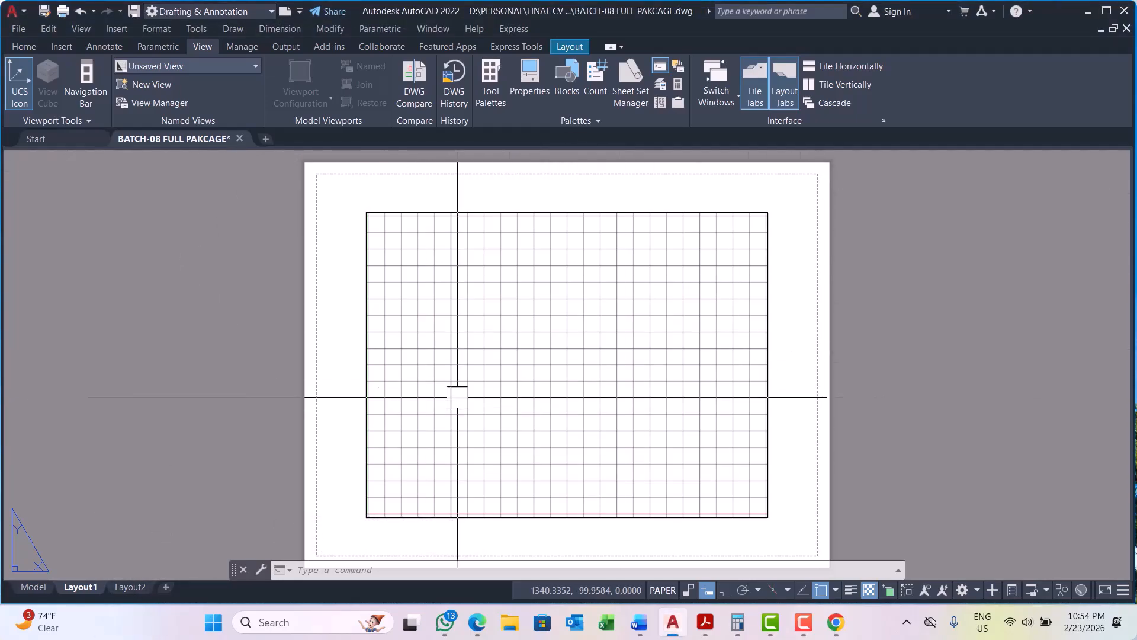
pyautogui.scroll(-2, 306, 373)
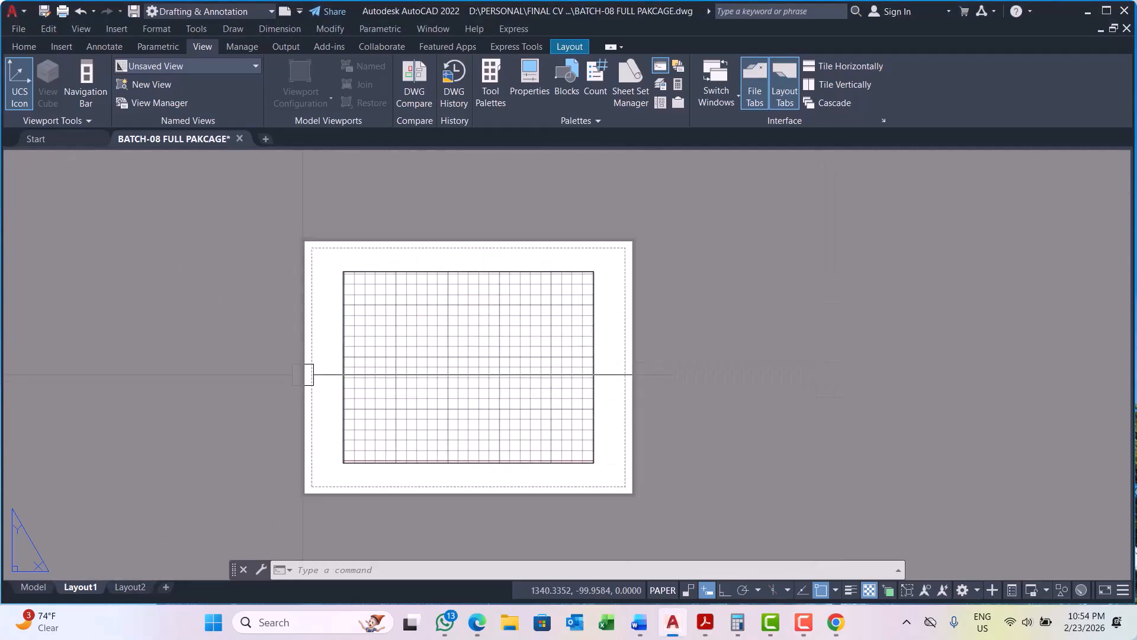
pyautogui.click(33, 587)
pyautogui.scroll(-3, 243, 390)
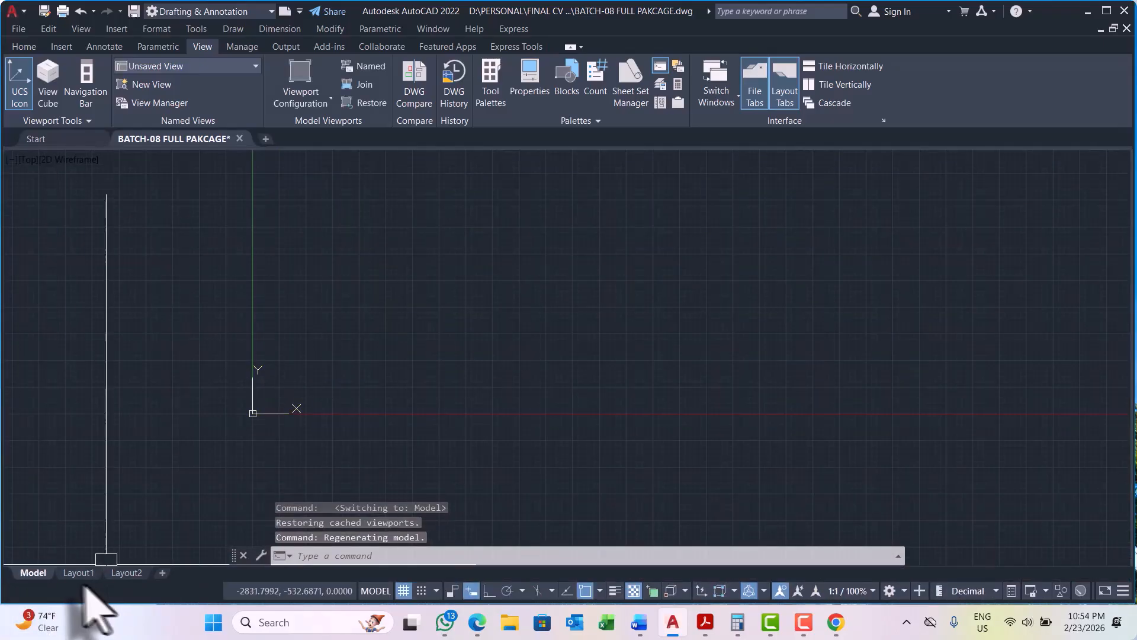
pyautogui.click(70, 573)
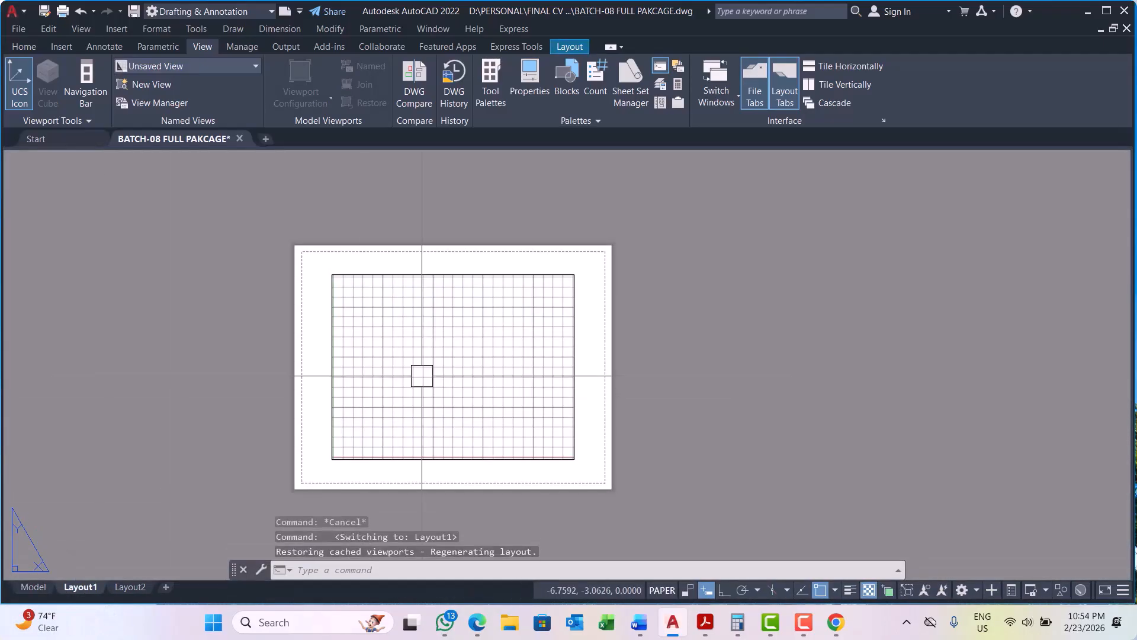
pyautogui.click(33, 587)
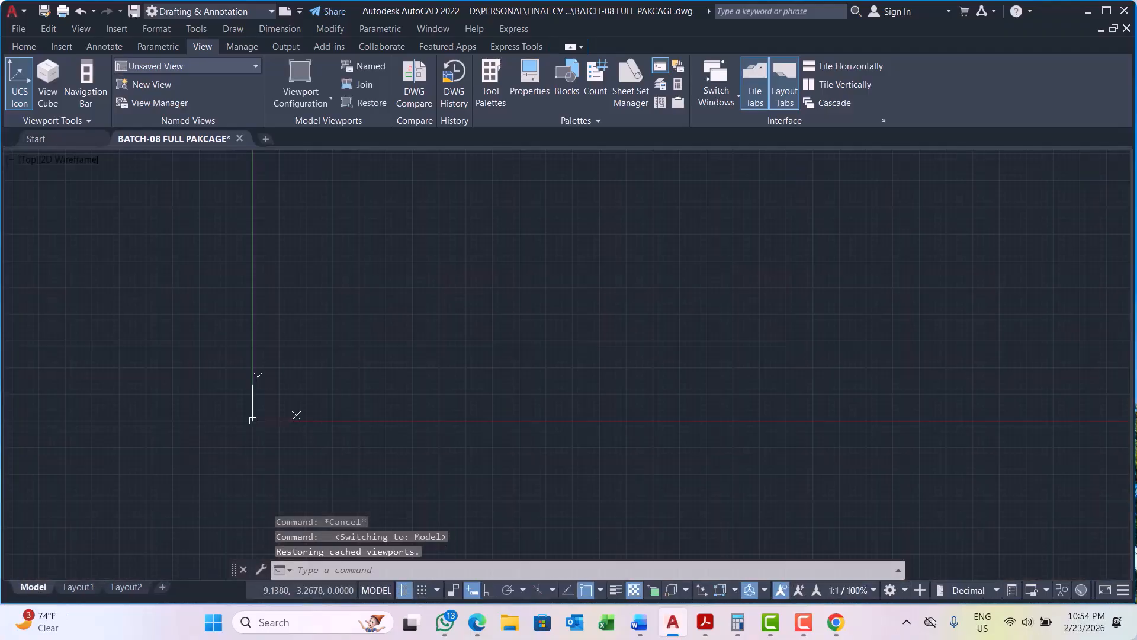
pyautogui.click(39, 203)
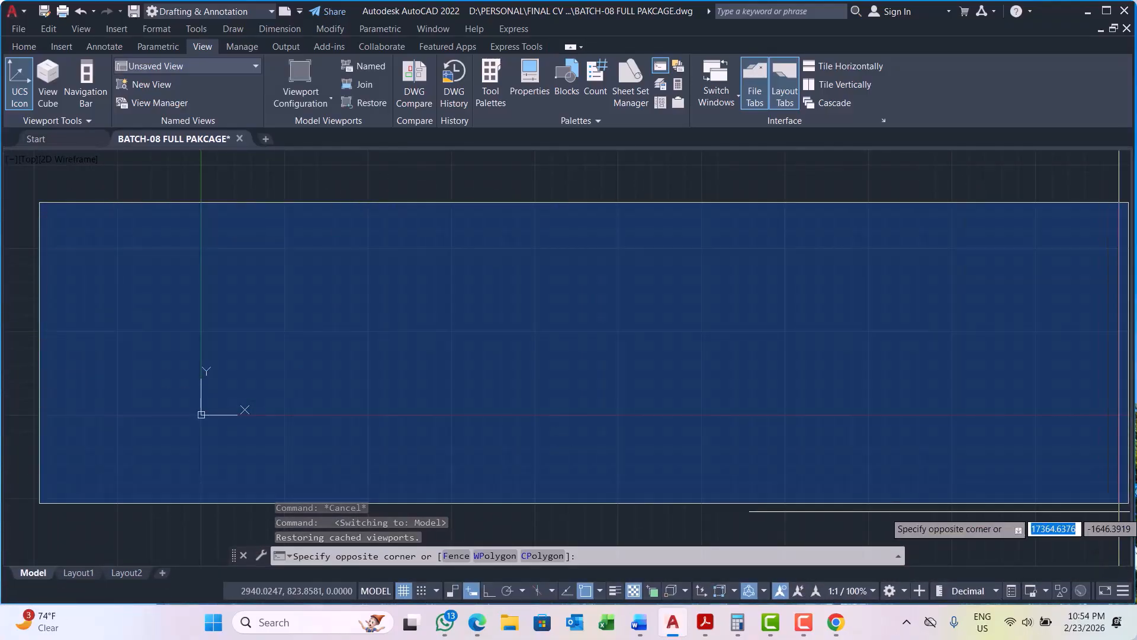
pyautogui.click(1105, 503)
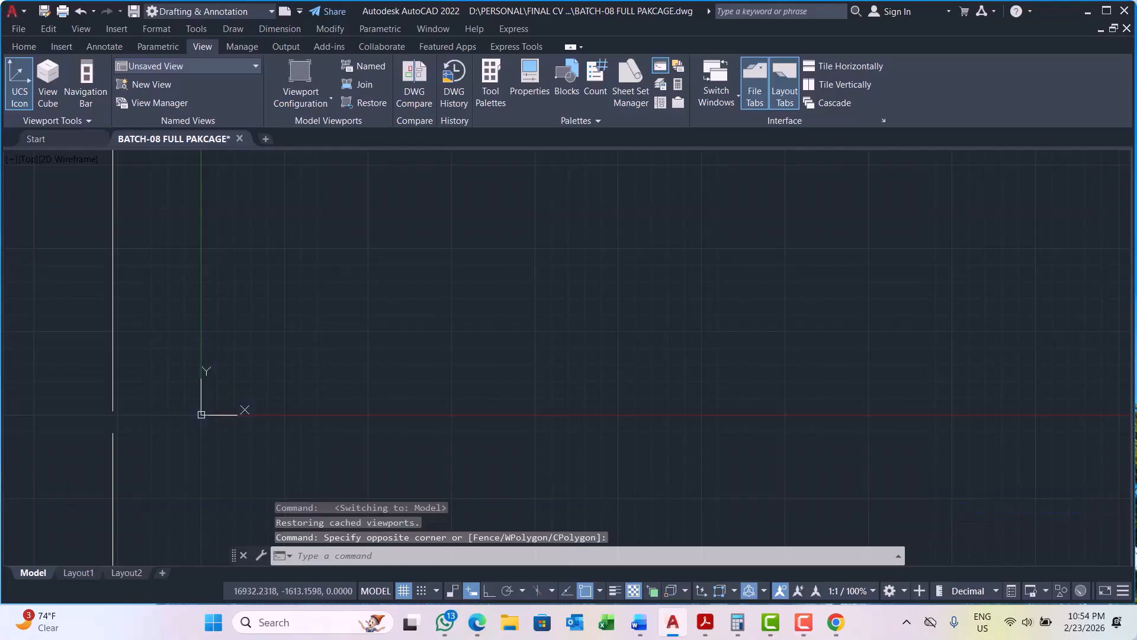
# Step: Sweep a selection window over the blank model space once more to show the extent of the drawing area
pyautogui.click(16, 182)
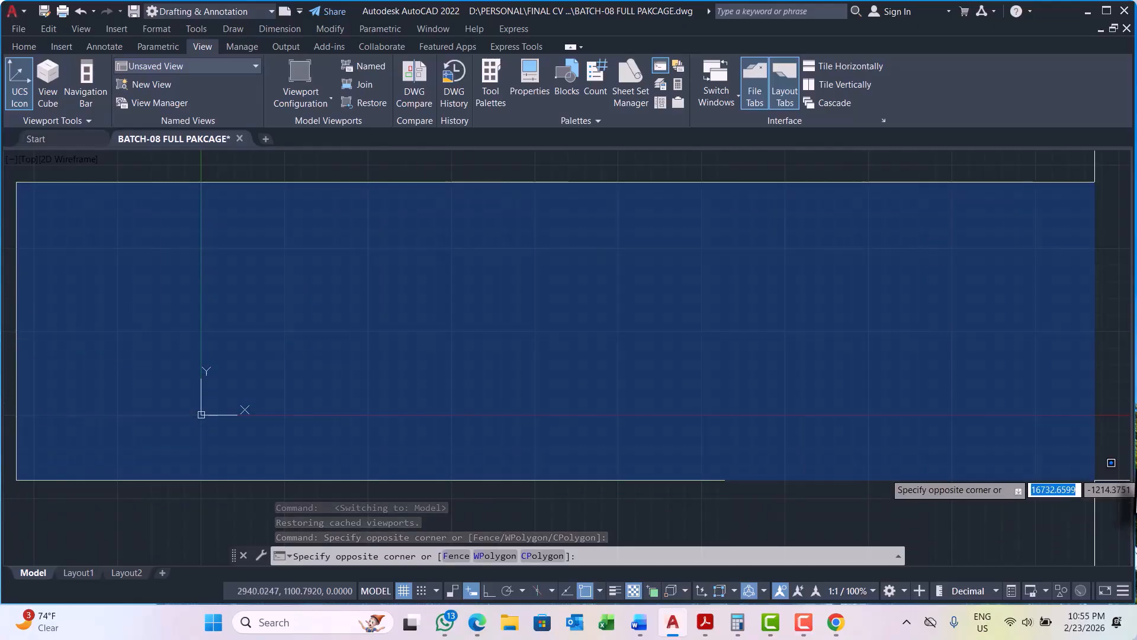
pyautogui.click(1100, 457)
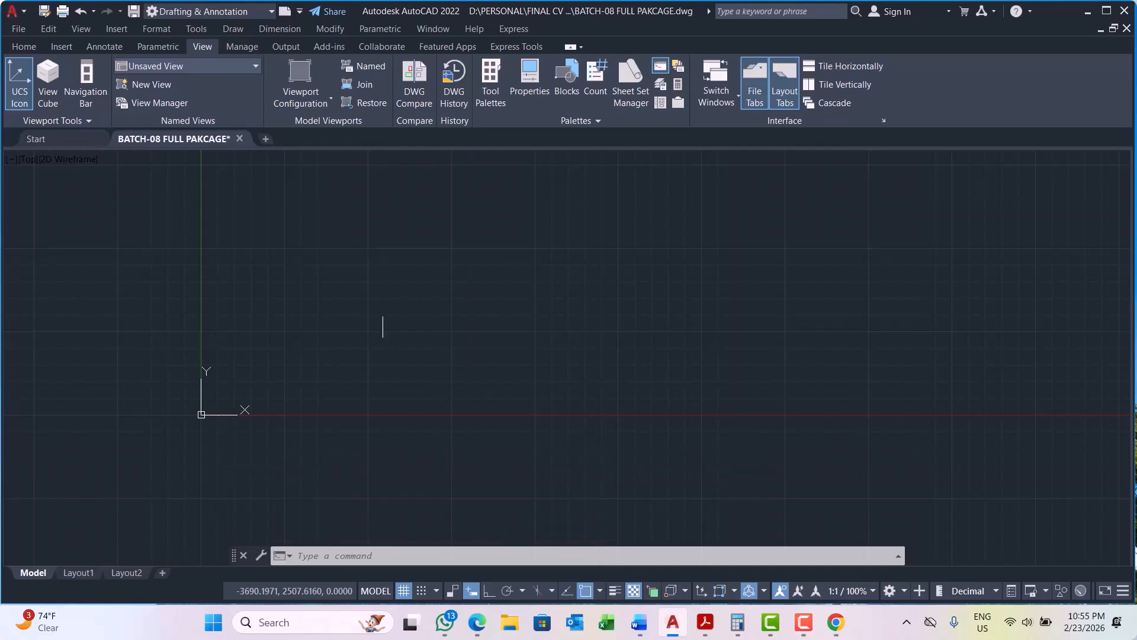
pyautogui.scroll(-3, 383, 328)
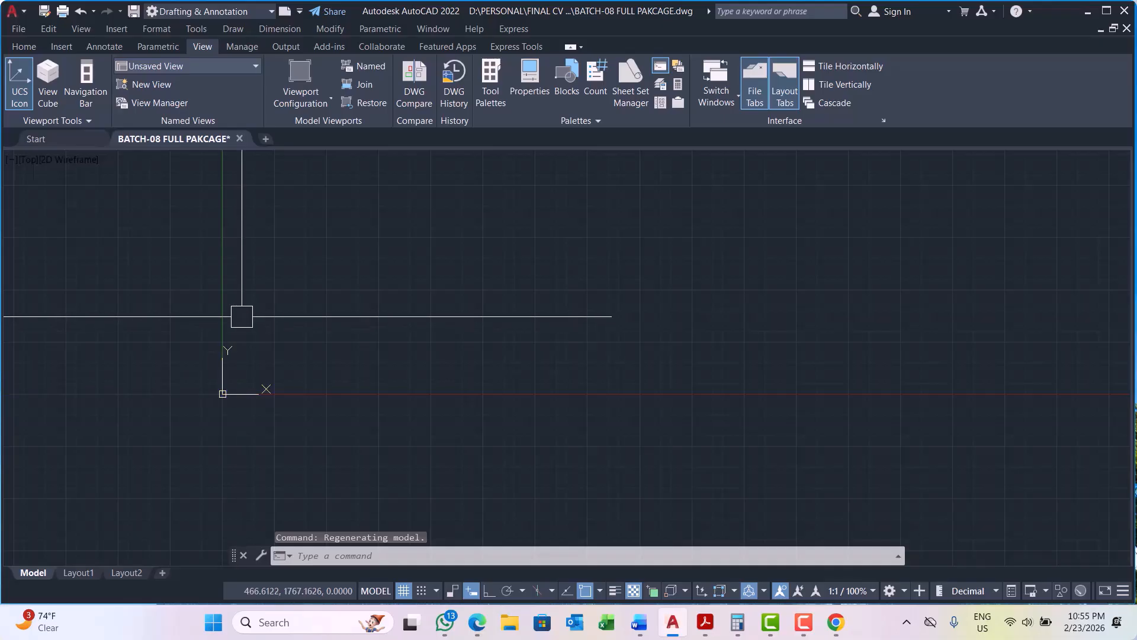
# Step: Display the Home drafting tools and look over the full list of Draw commands, leaving without choosing one
pyautogui.click(22, 46)
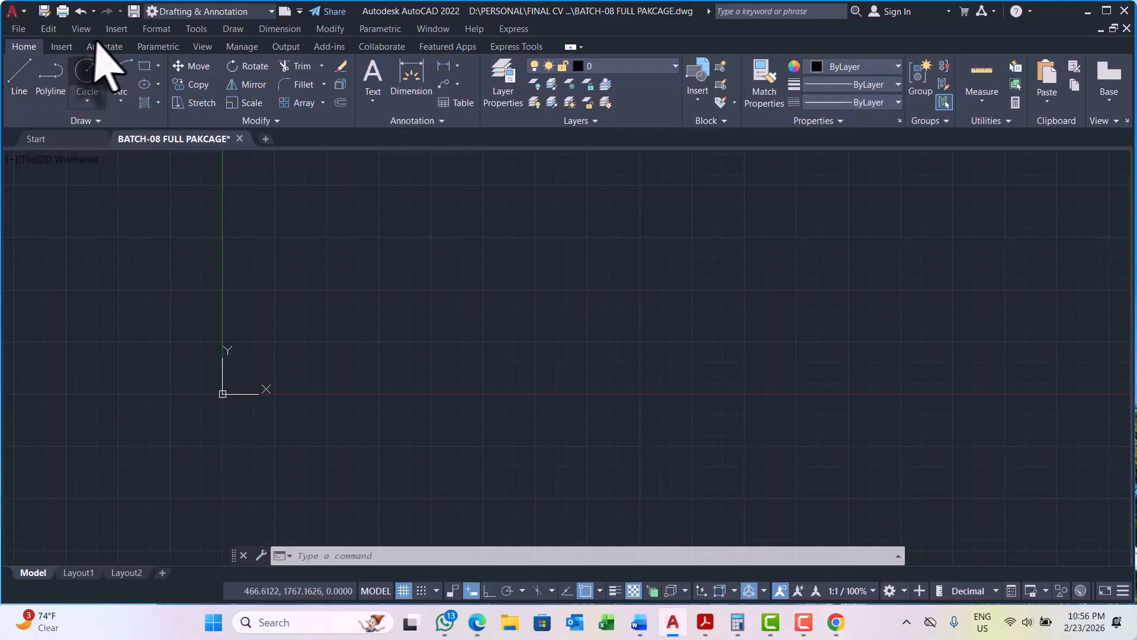
pyautogui.click(239, 30)
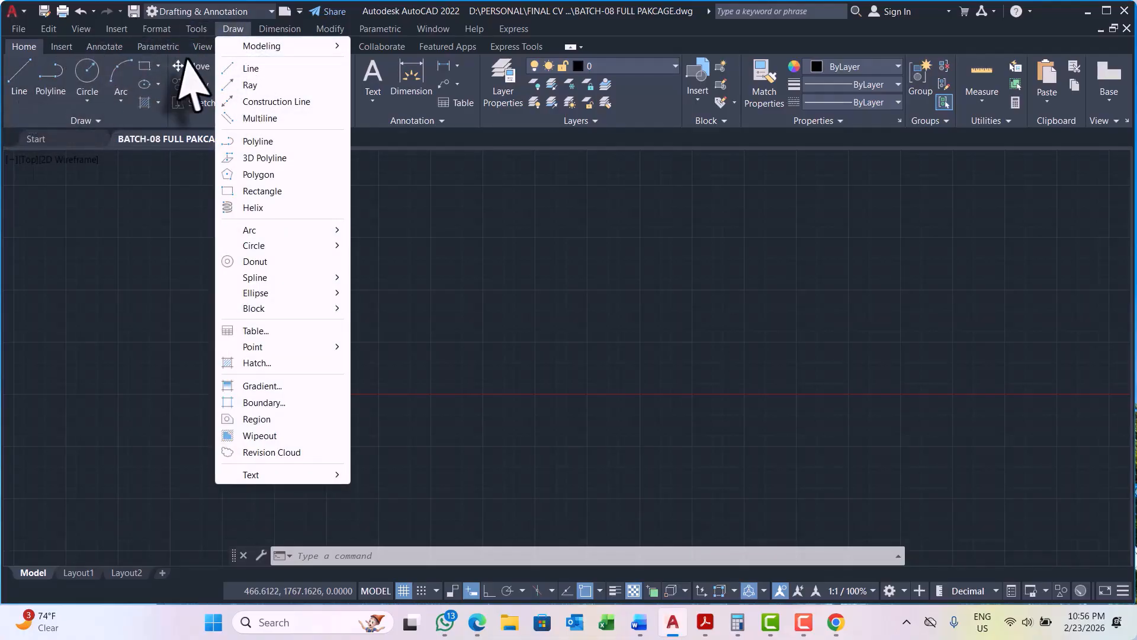
pyautogui.click(557, 359)
pyautogui.click(481, 360)
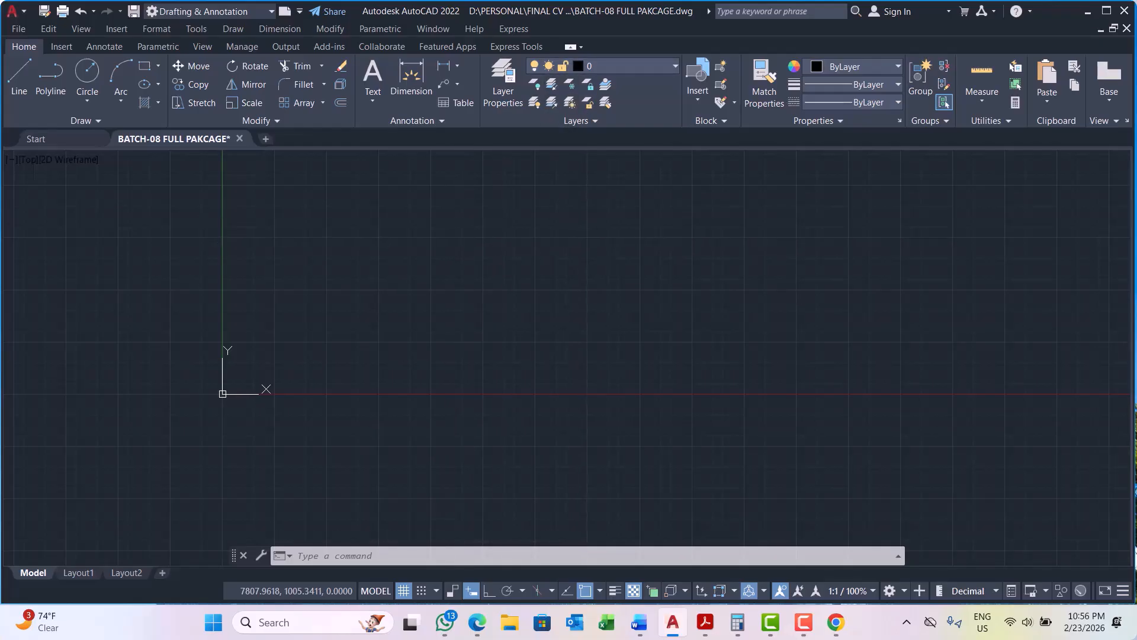
# Step: Turn Clean Screen on to enlarge the drawing area, and turn it off again
pyautogui.hotkey('ctrl', '0')
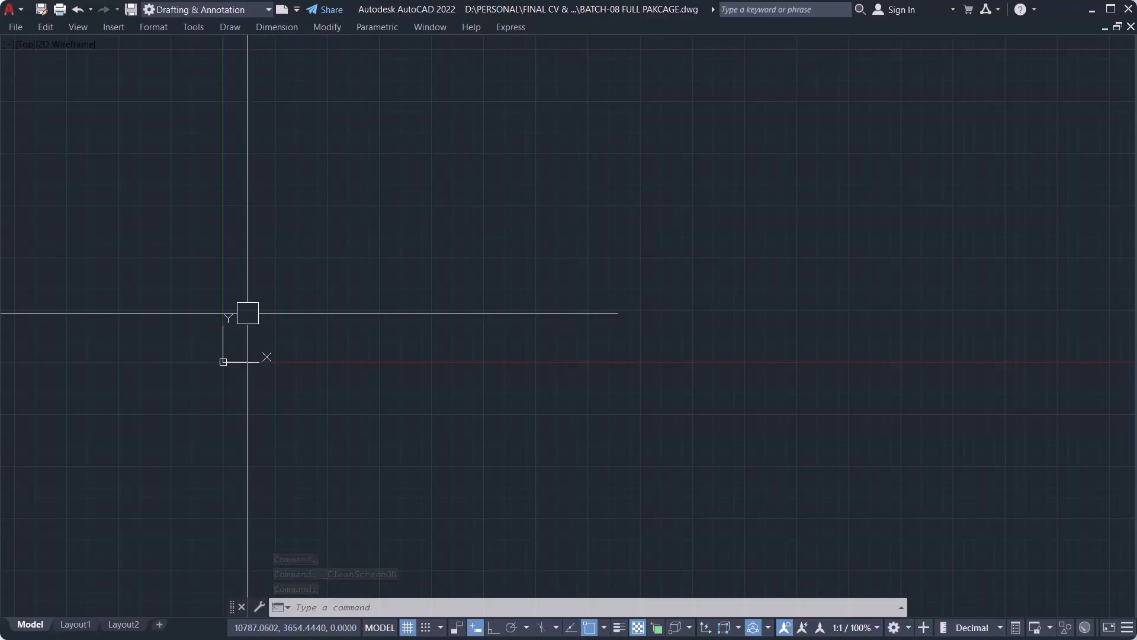
pyautogui.hotkey('ctrl', '0')
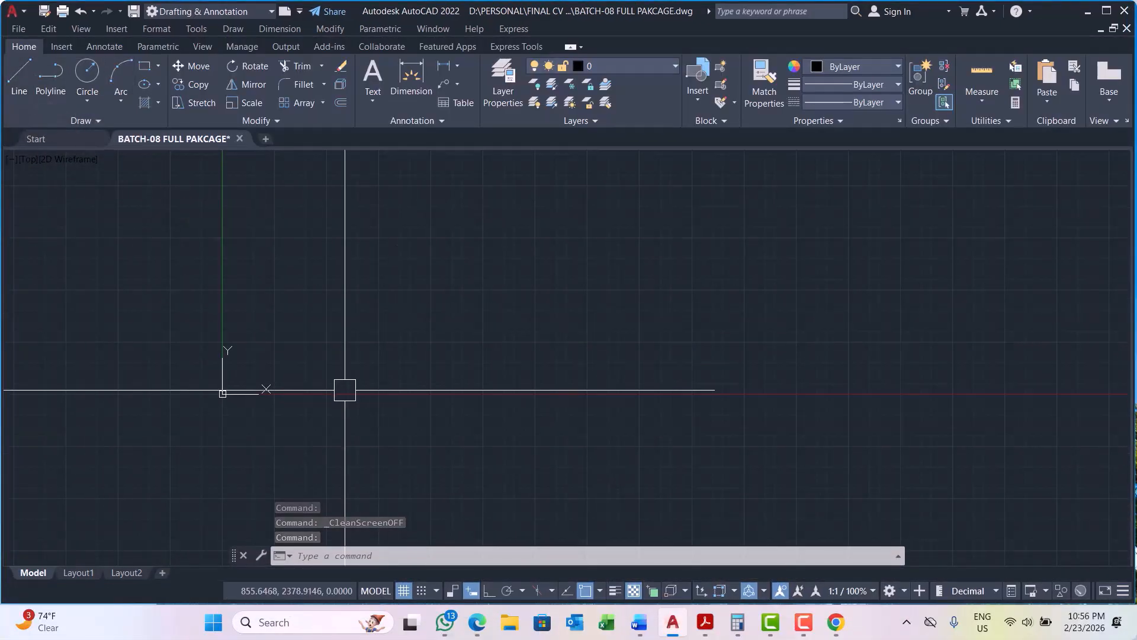
# Step: Draw a freehand zigzag of ten connected Line segments, starting just above and beside the origin and running along the positive X direction
pyautogui.write('L')
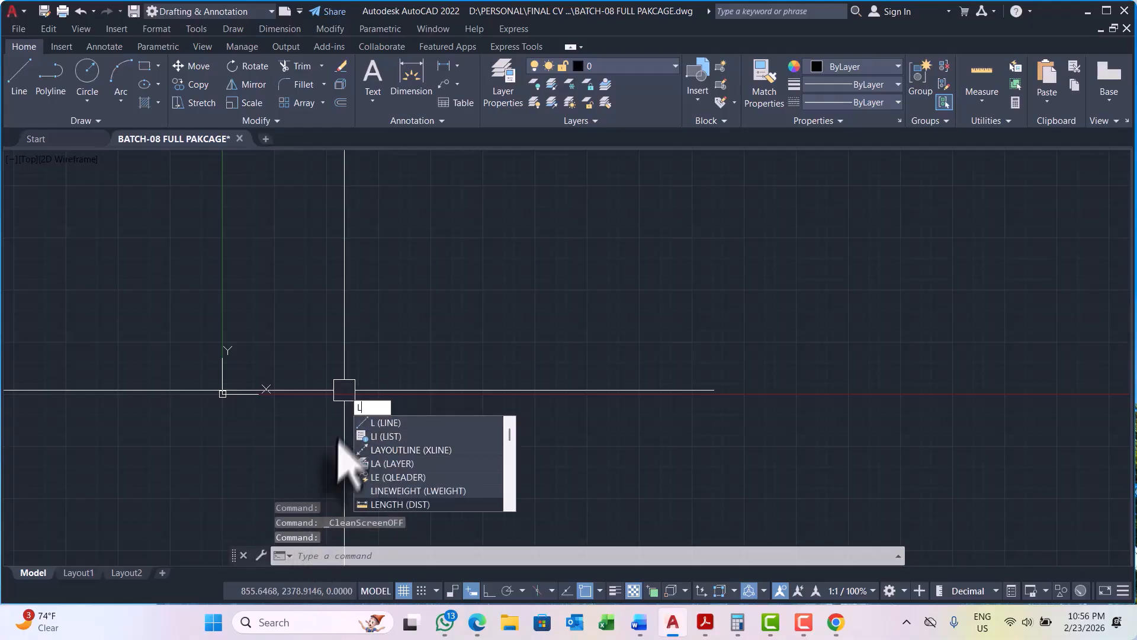
pyautogui.press('Return')
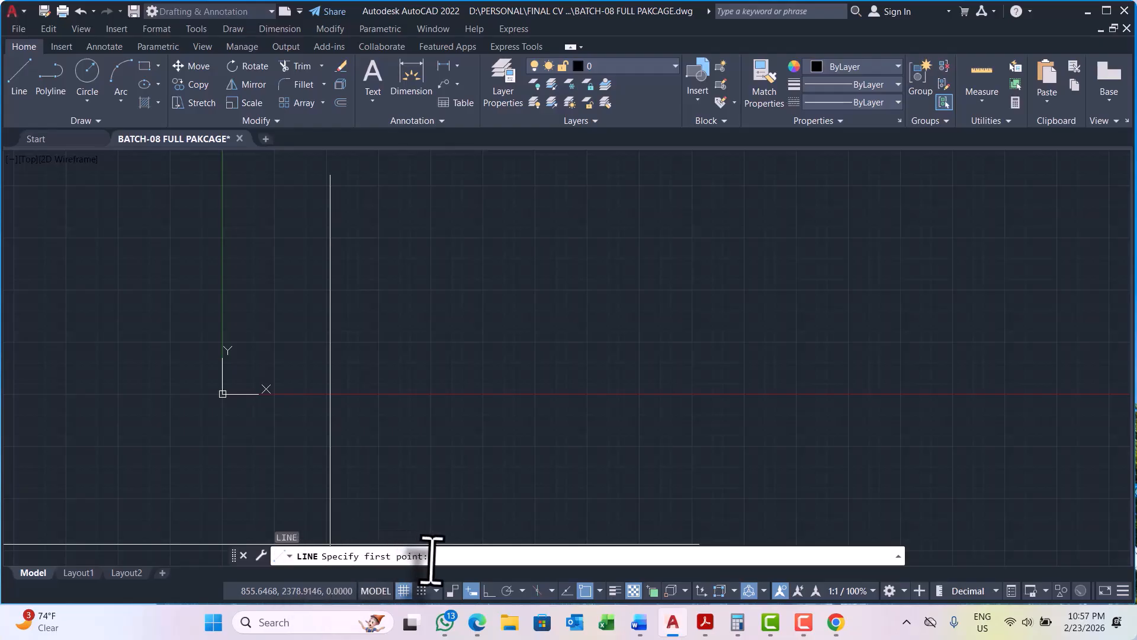
pyautogui.scroll(3, 259, 393)
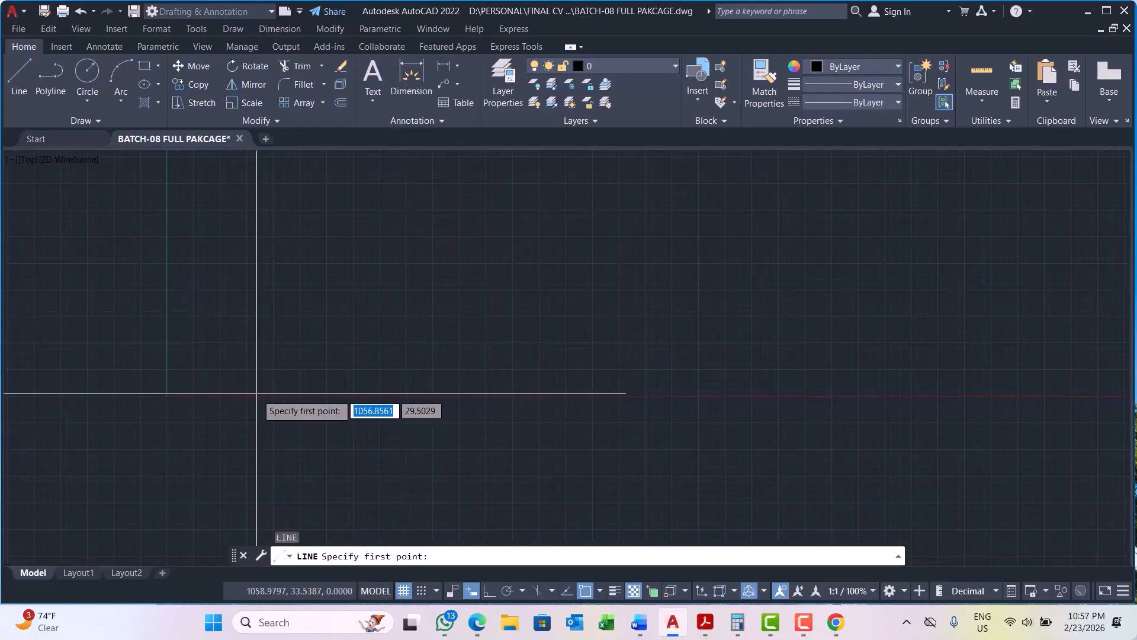
pyautogui.scroll(2, 109, 381)
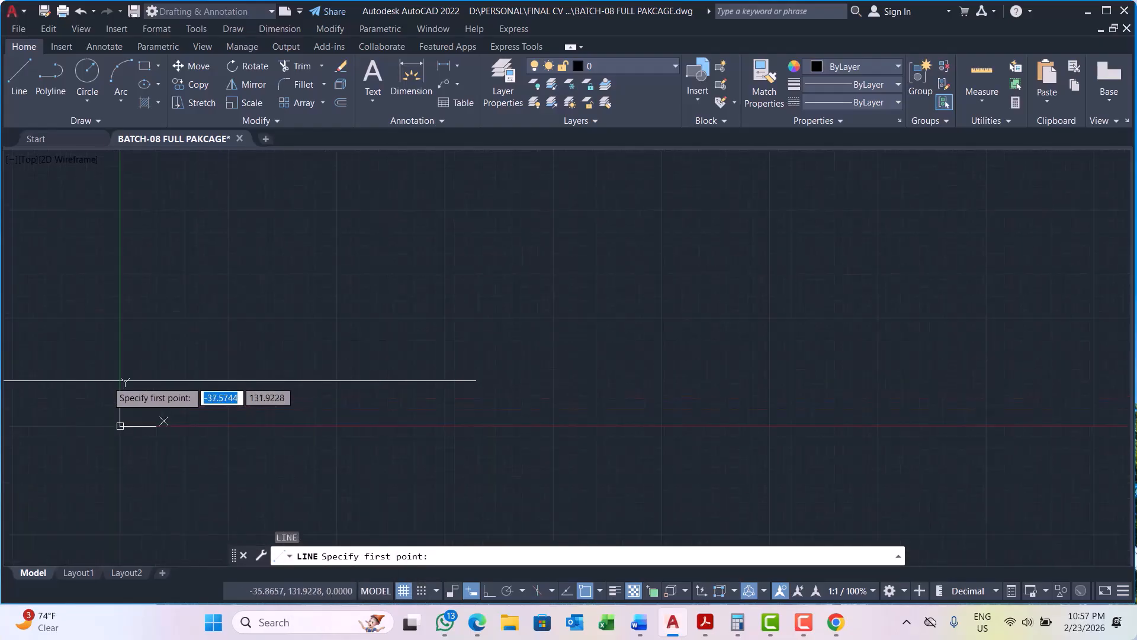
pyautogui.click(146, 365)
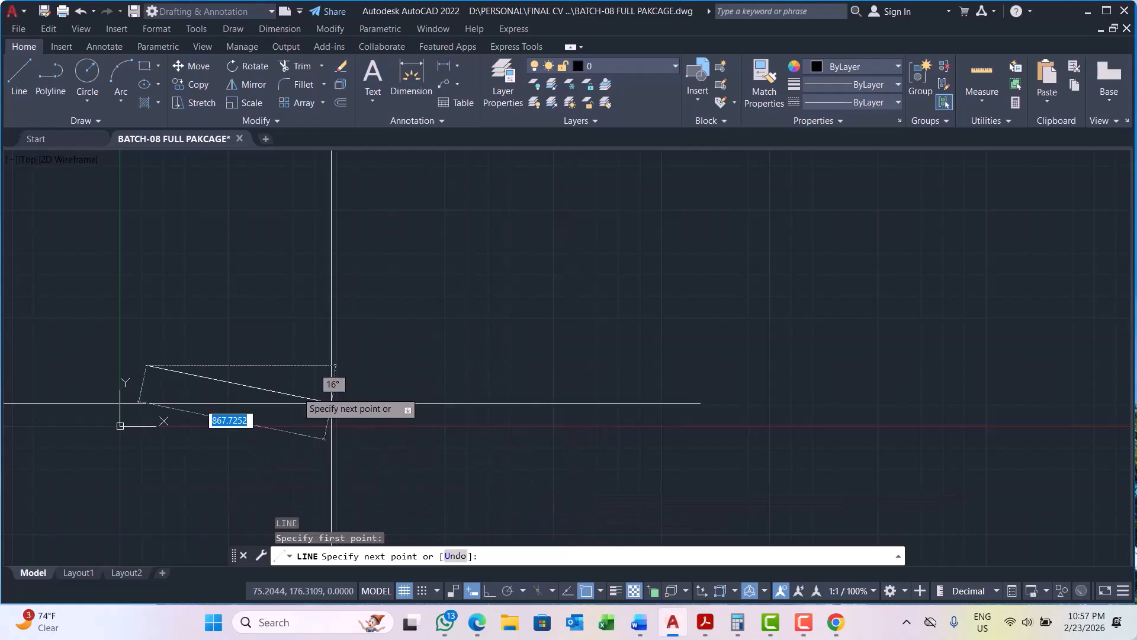
pyautogui.scroll(2, 193, 350)
pyautogui.click(206, 337)
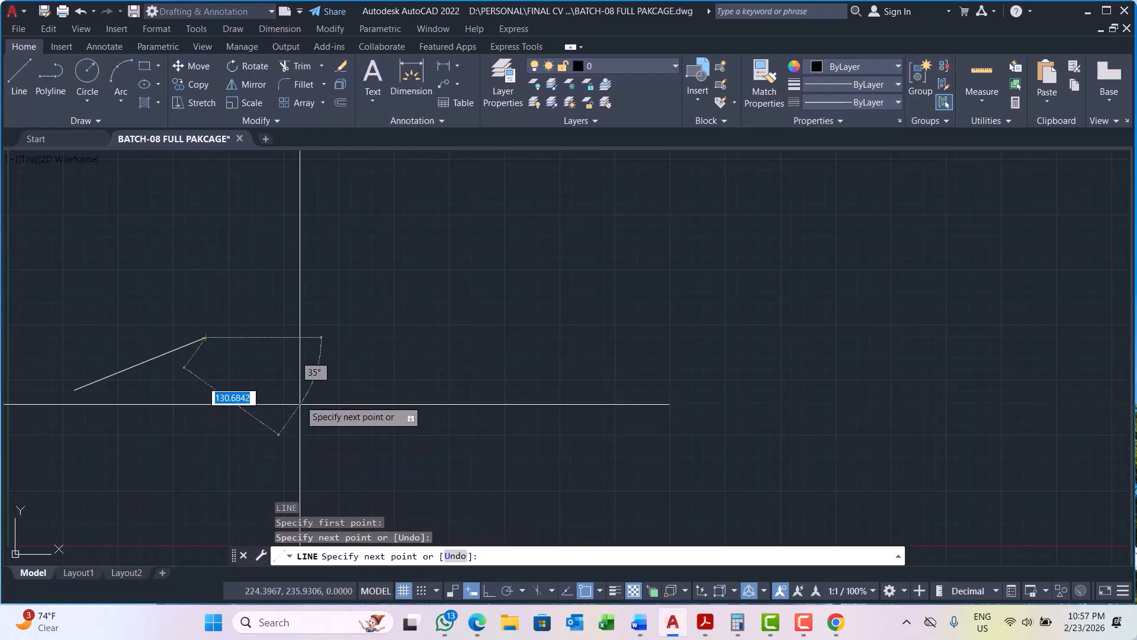
pyautogui.scroll(-2, 288, 301)
pyautogui.scroll(2, 304, 344)
pyautogui.click(303, 351)
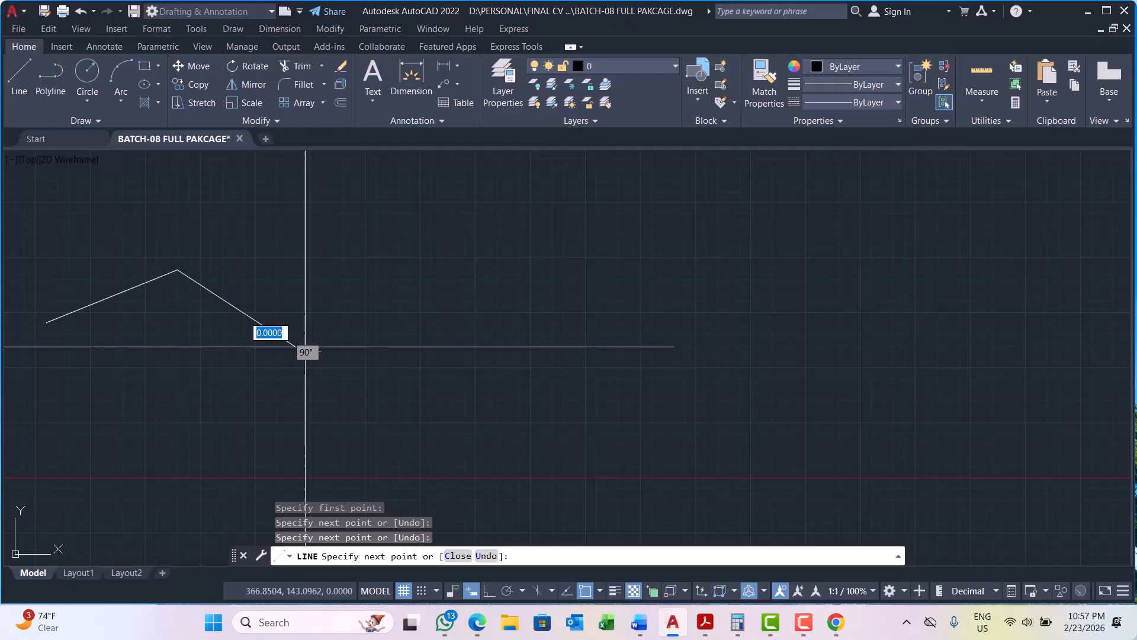
pyautogui.click(355, 288)
pyautogui.click(426, 349)
pyautogui.click(472, 285)
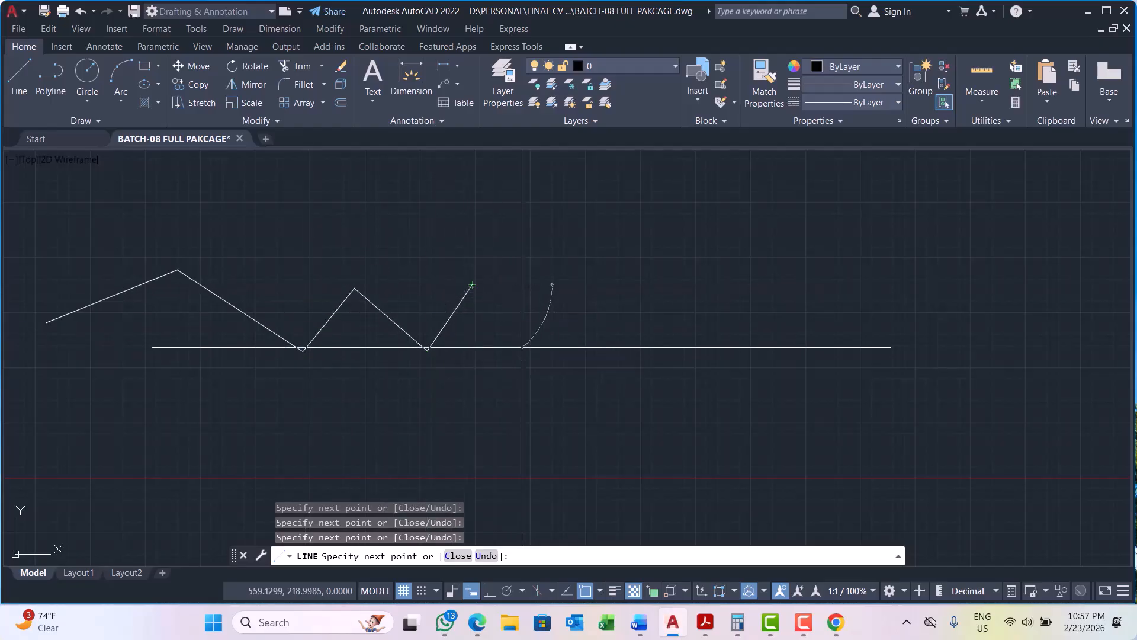
pyautogui.click(522, 347)
pyautogui.click(579, 256)
pyautogui.click(623, 313)
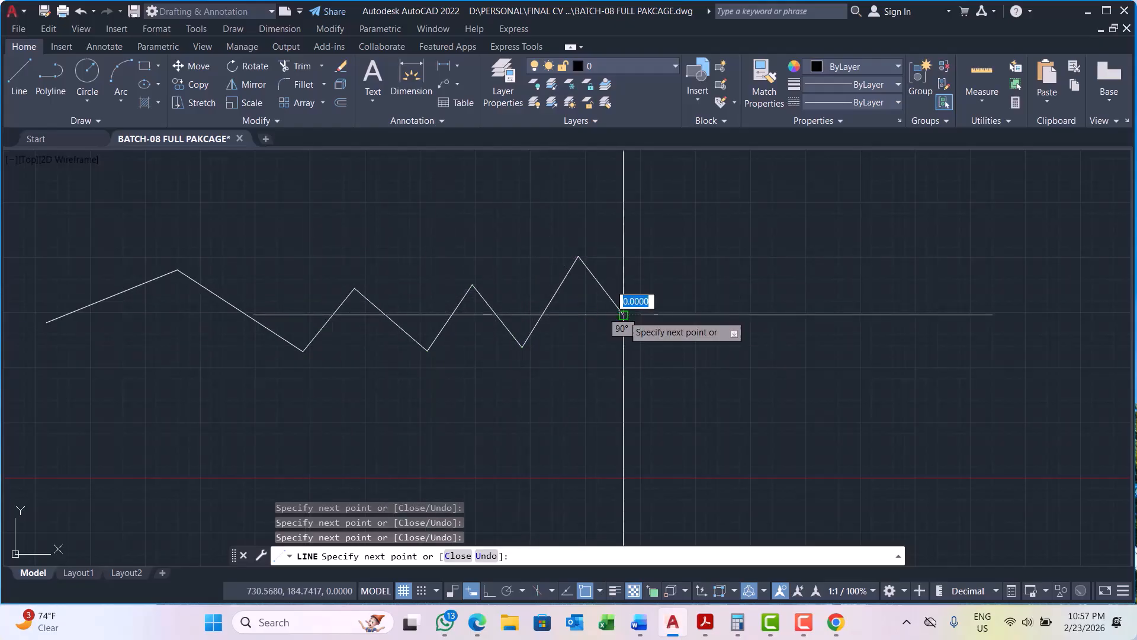
pyautogui.click(679, 226)
pyautogui.click(744, 297)
pyautogui.scroll(-3, 455, 379)
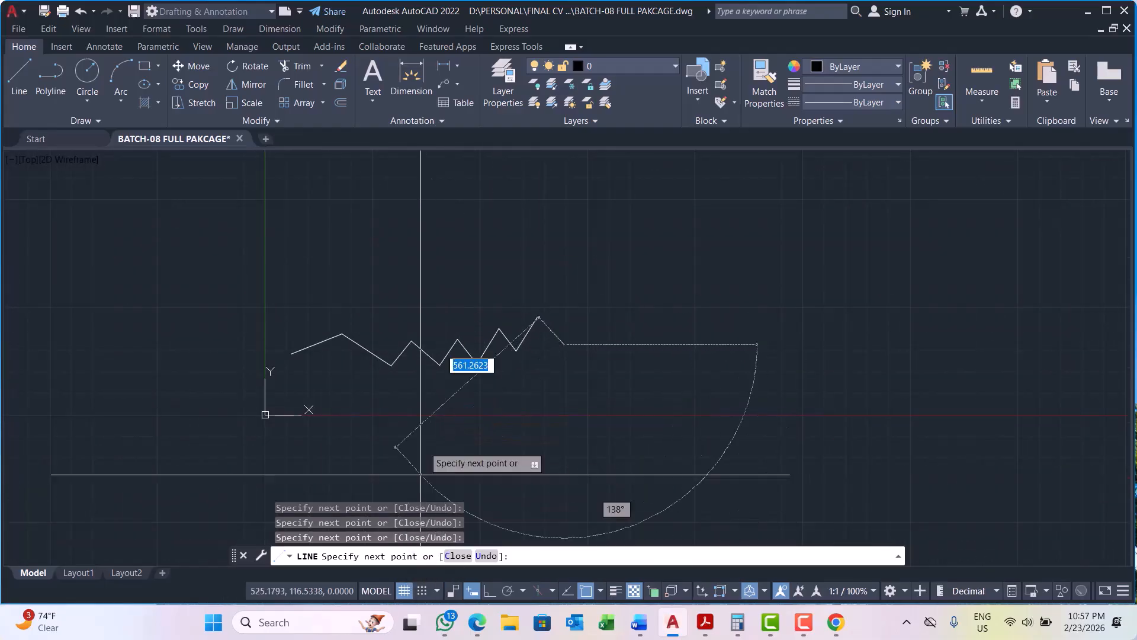
pyautogui.scroll(2, 465, 246)
# Step: Continue the line with a vertical segment and two sloping segments above the zigzag, and finish the outline with the Close option
pyautogui.click(564, 256)
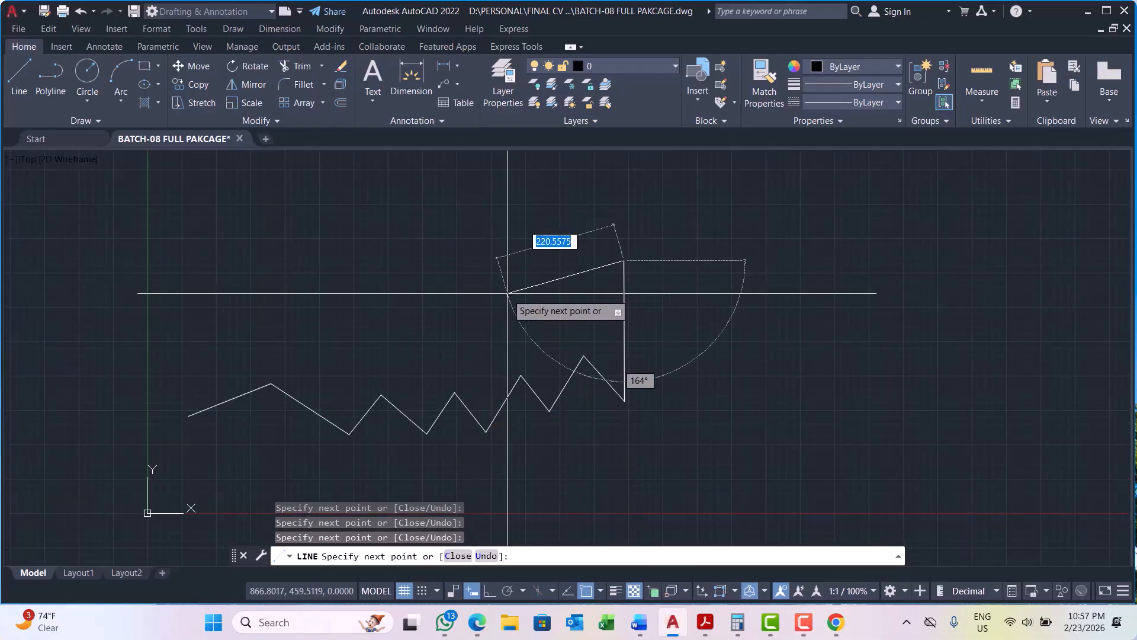
pyautogui.click(507, 293)
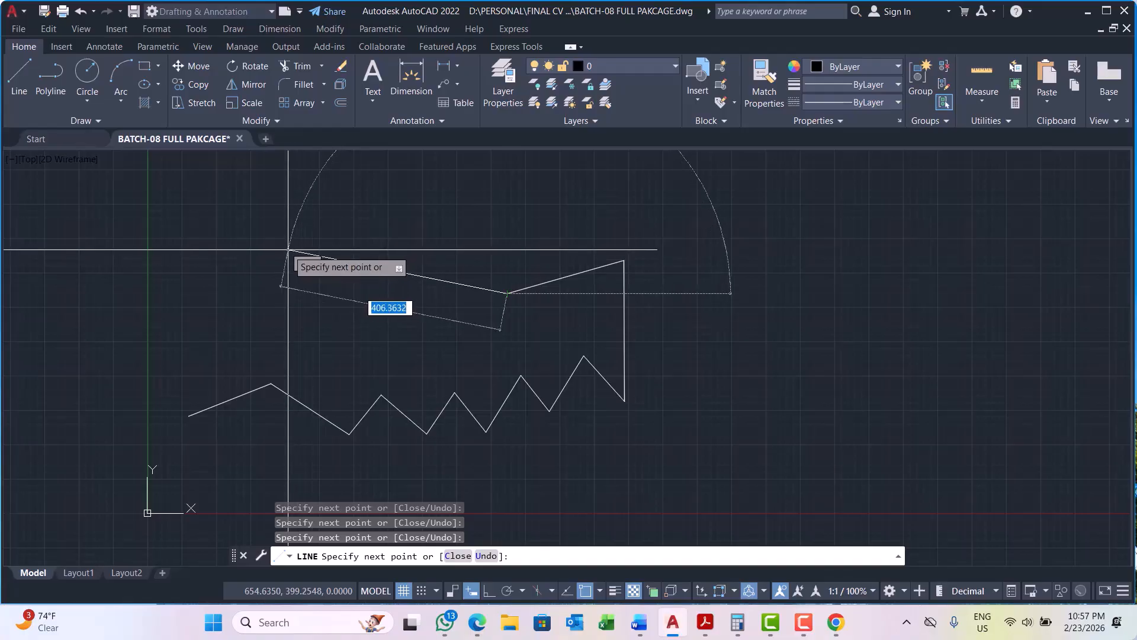
pyautogui.click(288, 249)
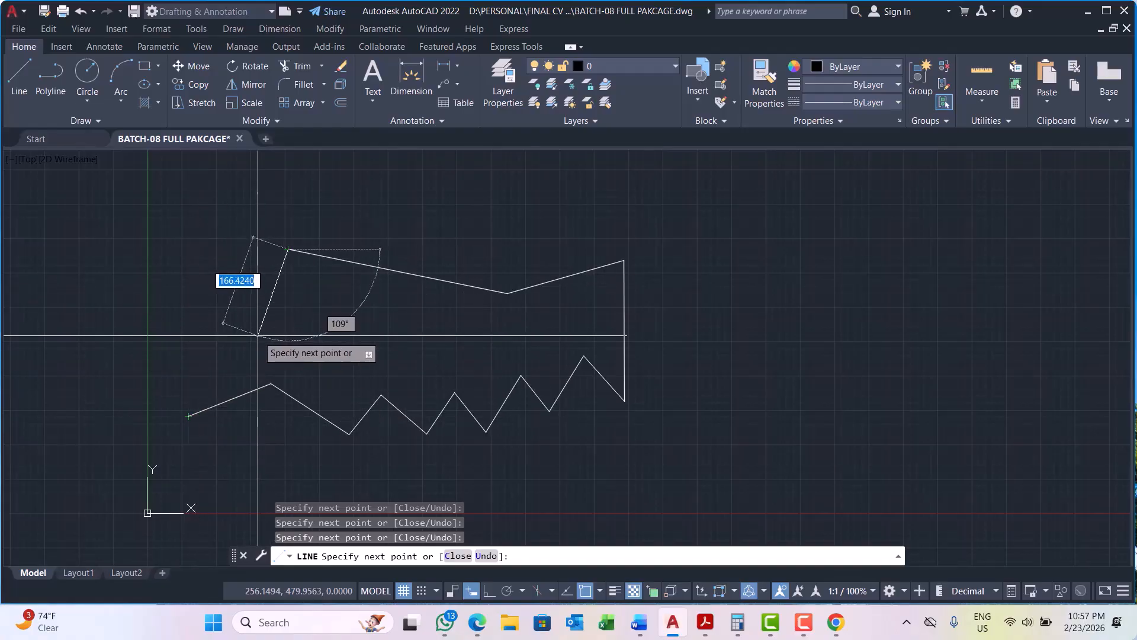
pyautogui.press('Return')
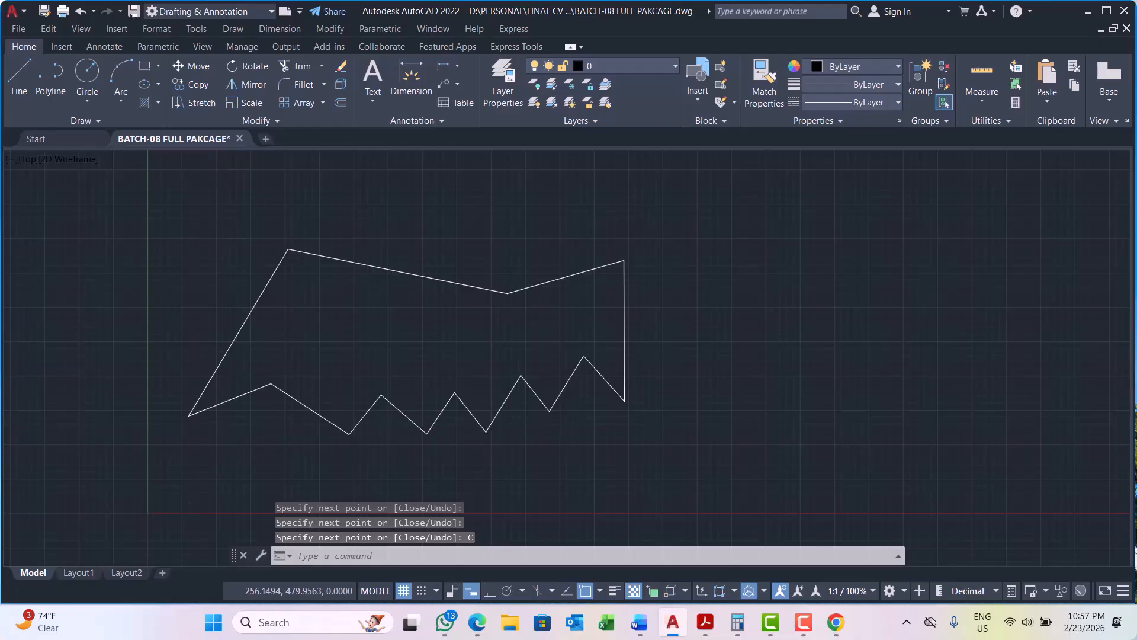
# Step: Select the first zigzag segment, the one starting at the closed outline's corner nearest the origin
pyautogui.scroll(1, 219, 429)
pyautogui.scroll(-2, 291, 216)
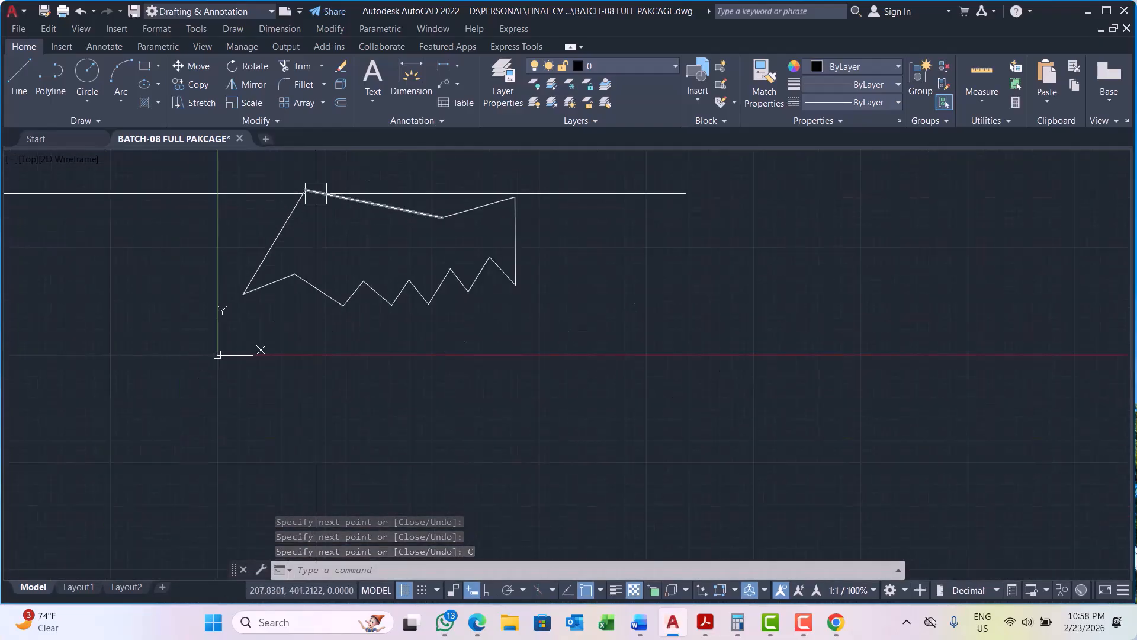
pyautogui.scroll(1, 316, 194)
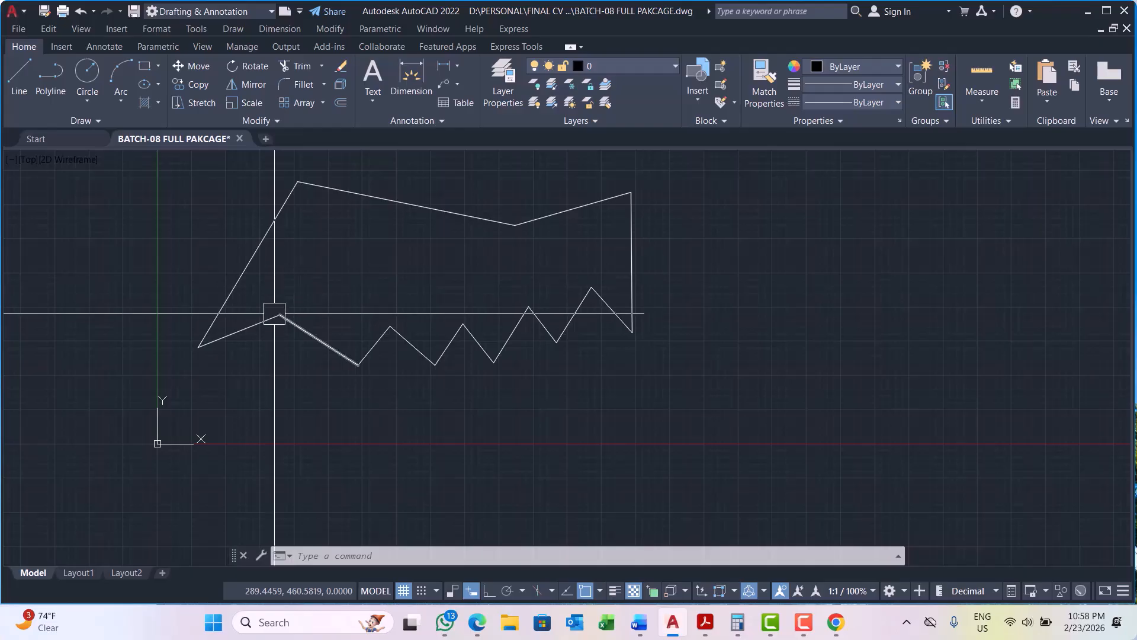
pyautogui.scroll(1, 266, 342)
pyautogui.click(223, 329)
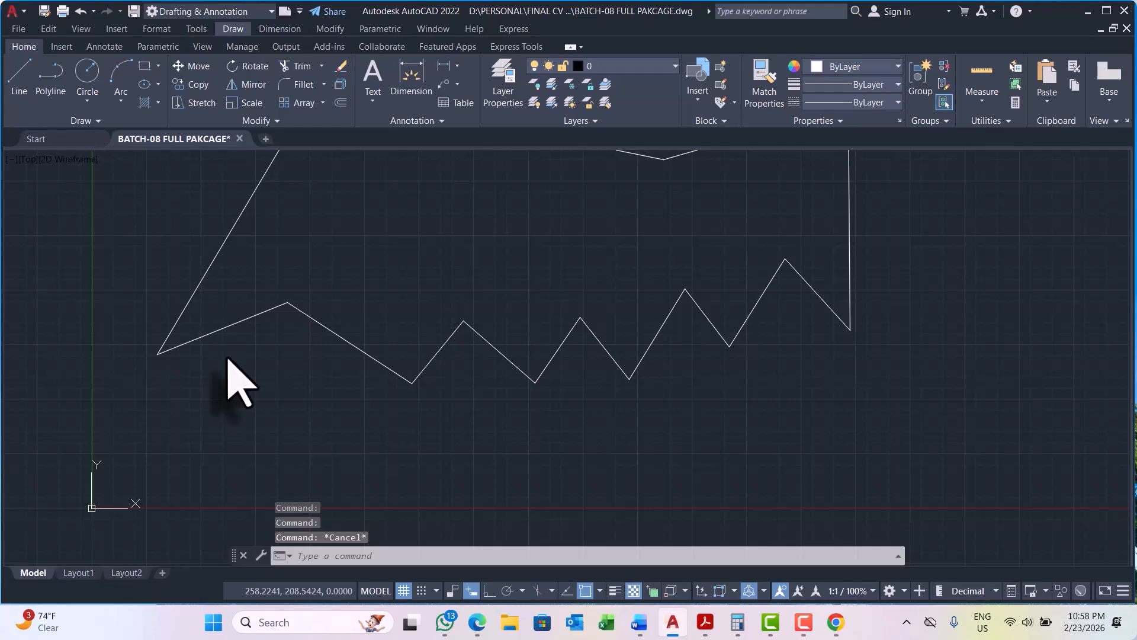
pyautogui.scroll(2, 217, 338)
pyautogui.scroll(2, 231, 346)
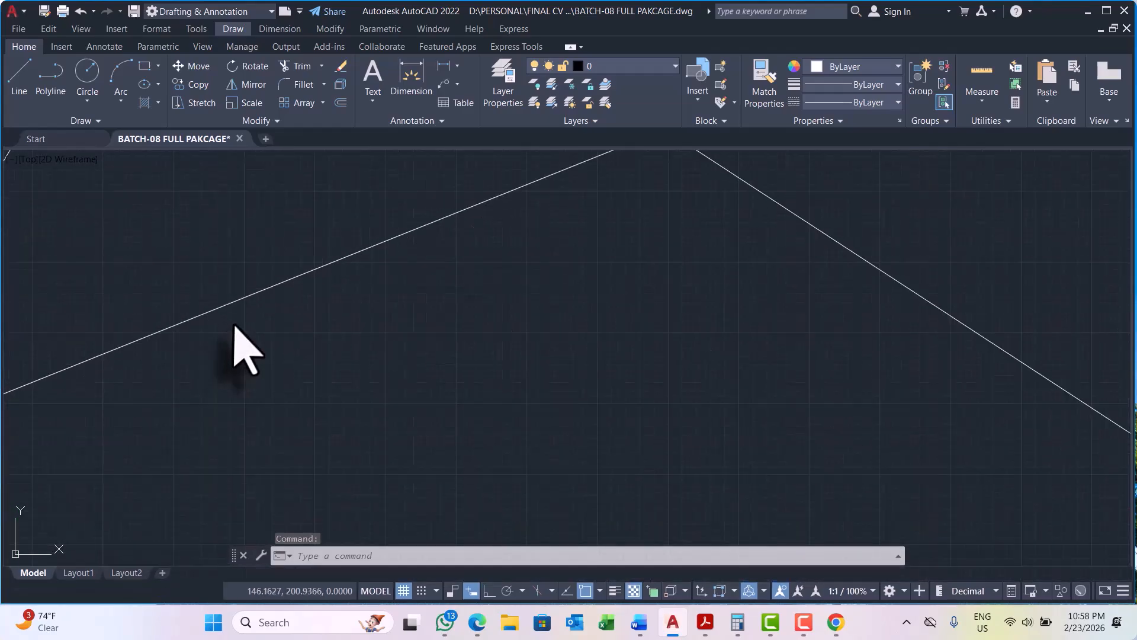
pyautogui.click(270, 320)
pyautogui.click(271, 311)
pyautogui.click(269, 289)
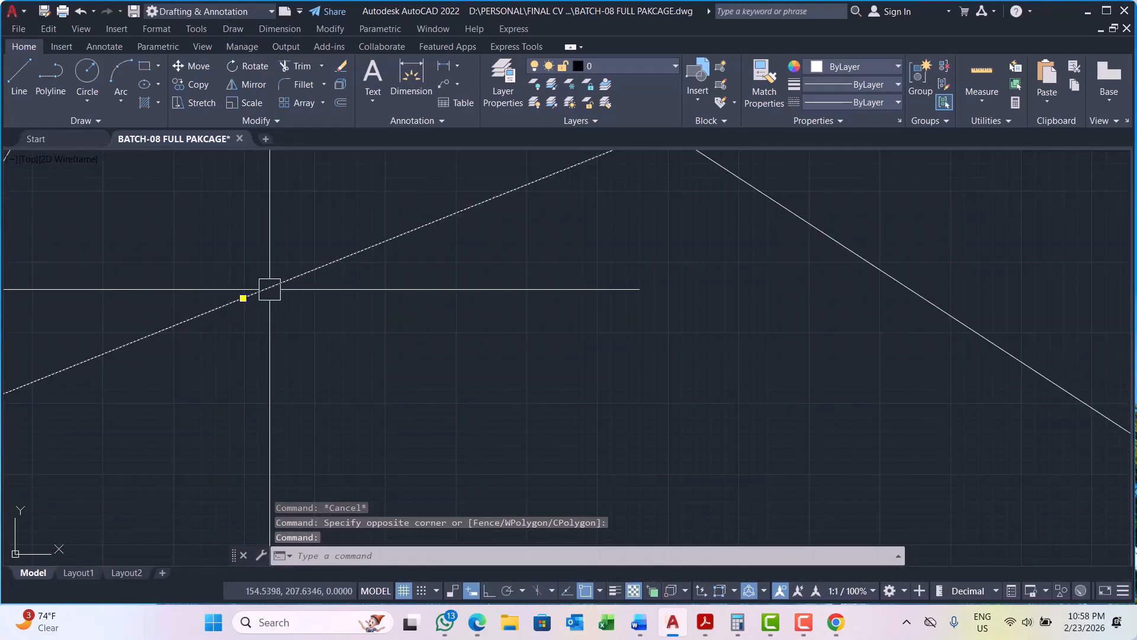
# Step: Examine the endpoint and midpoint grips of the selected segment
pyautogui.scroll(-2, 270, 290)
pyautogui.scroll(2, 417, 248)
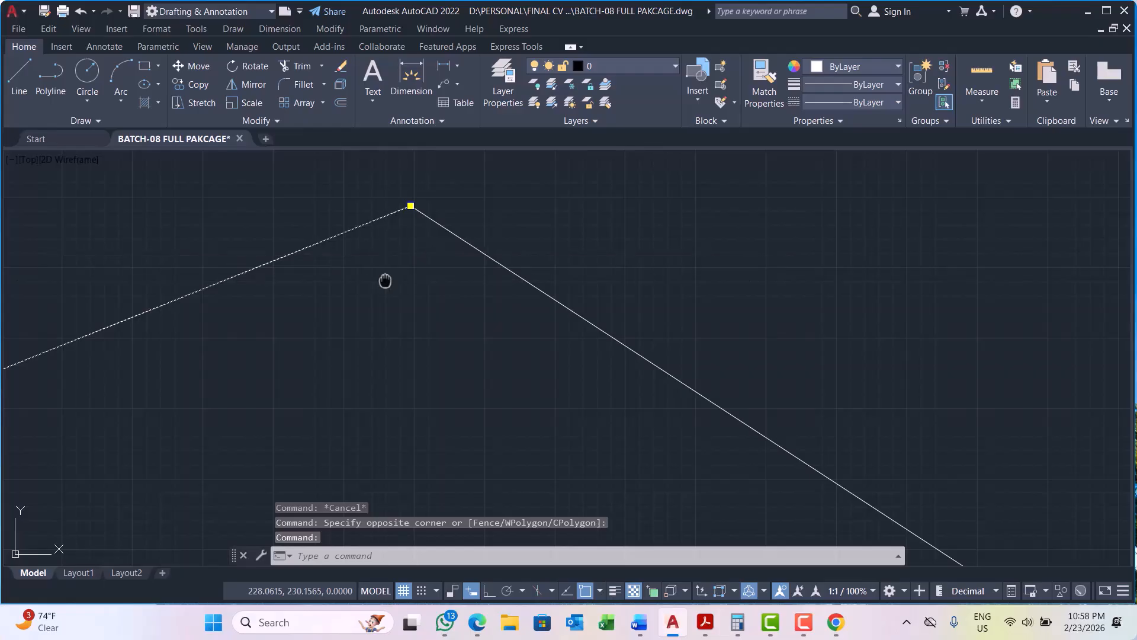
pyautogui.scroll(-1, 391, 257)
pyautogui.scroll(-4, 432, 251)
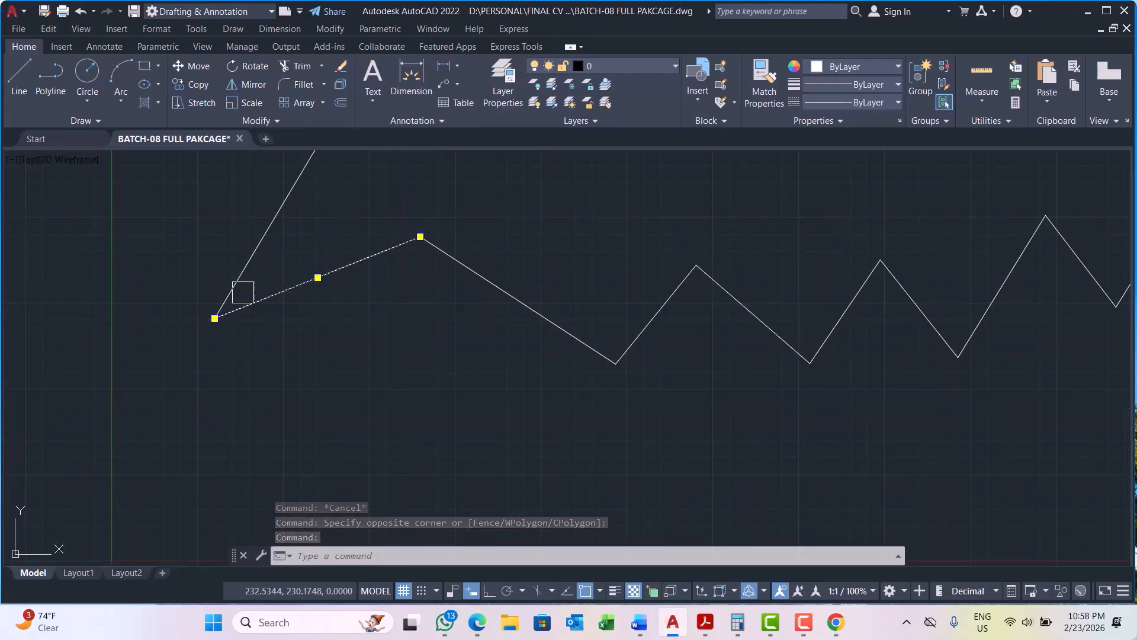
pyautogui.scroll(4, 172, 307)
pyautogui.moveTo(564, 336); pyautogui.dragTo(381, 424, button='middle')
pyautogui.scroll(-2, 312, 440)
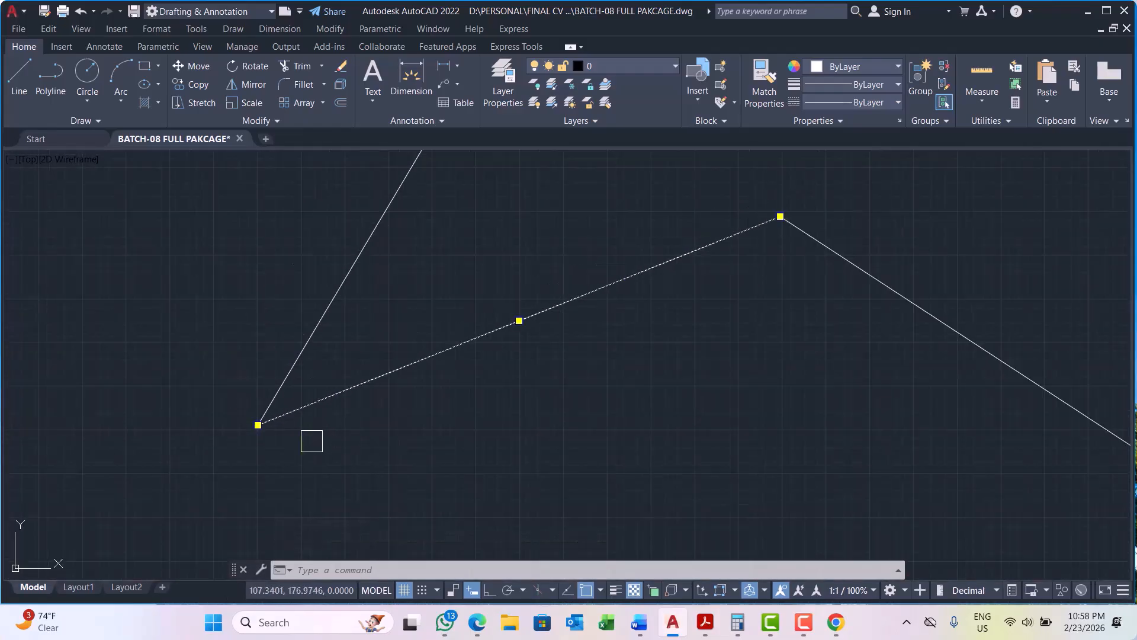
pyautogui.moveTo(691, 246); pyautogui.dragTo(612, 283, button='middle')
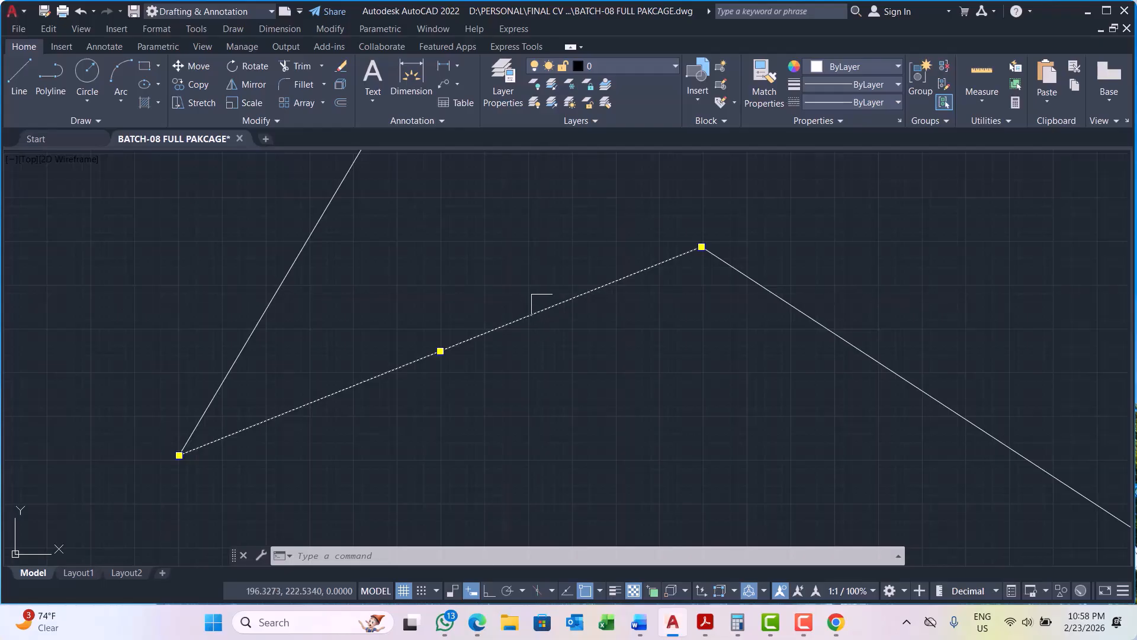
pyautogui.moveTo(533, 304); pyautogui.dragTo(492, 302, button='middle')
pyautogui.scroll(-2, 407, 282)
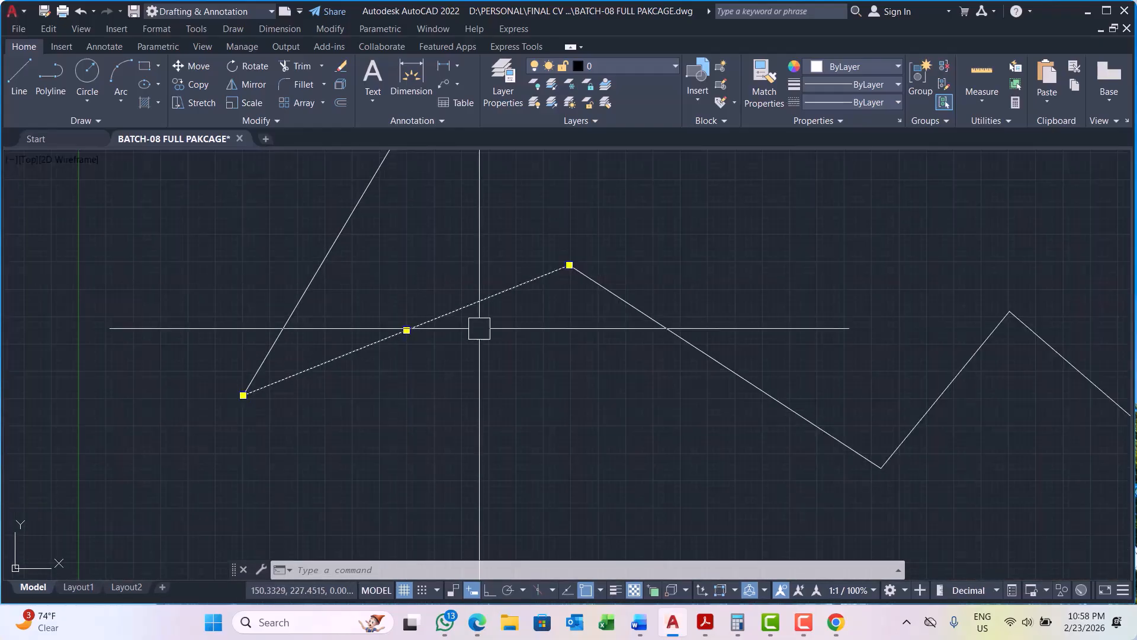
# Step: Pick up the first zigzag segment by its midpoint grip and cancel the stretch, leaving the segment deselected
pyautogui.scroll(2, 238, 414)
pyautogui.scroll(2, 559, 274)
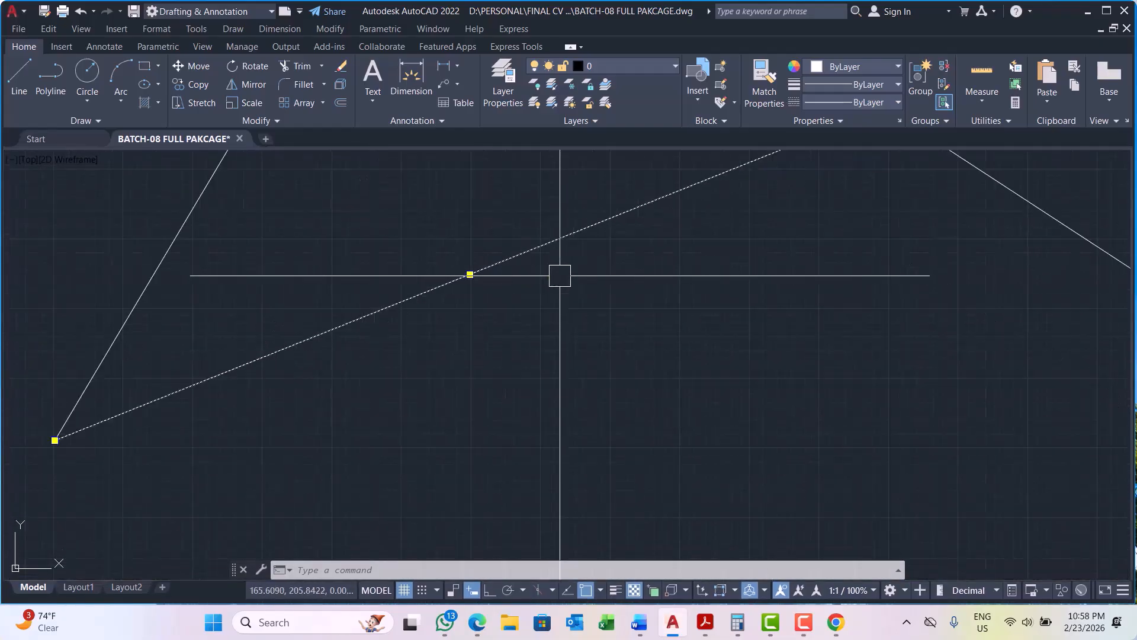
pyautogui.moveTo(517, 314)
pyautogui.mouseDown(button='middle')
pyautogui.moveTo(480, 340)
pyautogui.moveTo(468, 332)
pyautogui.mouseUp(button='middle')
pyautogui.scroll(2, 468, 333)
pyautogui.scroll(2, 363, 223)
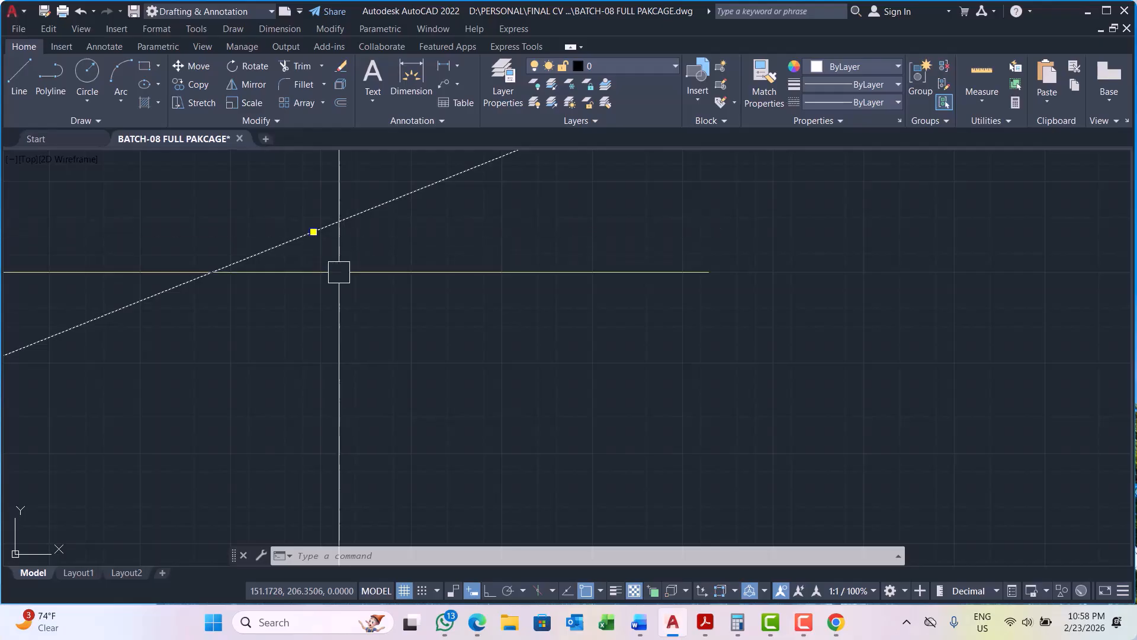
pyautogui.click(313, 231)
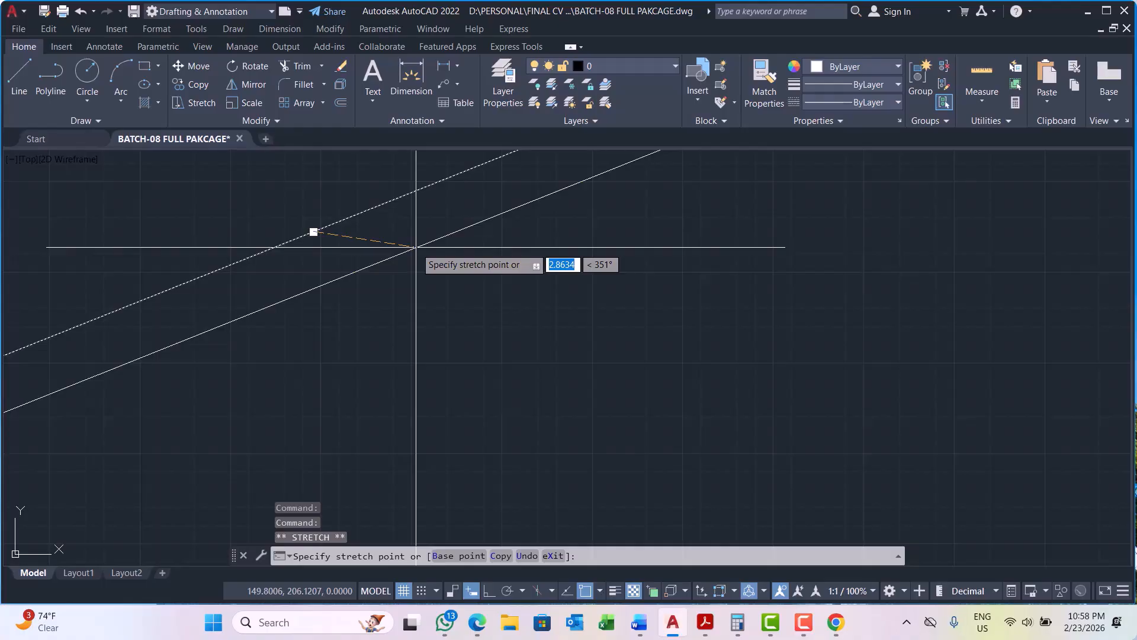
pyautogui.press('Escape')
pyautogui.press('Escape')
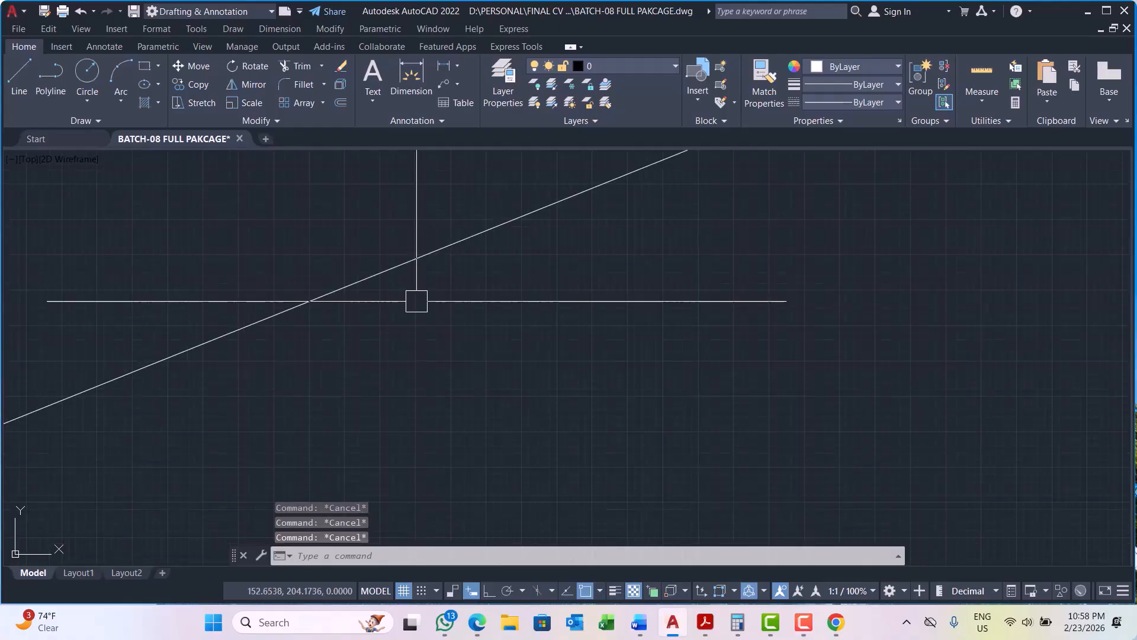
pyautogui.click(359, 335)
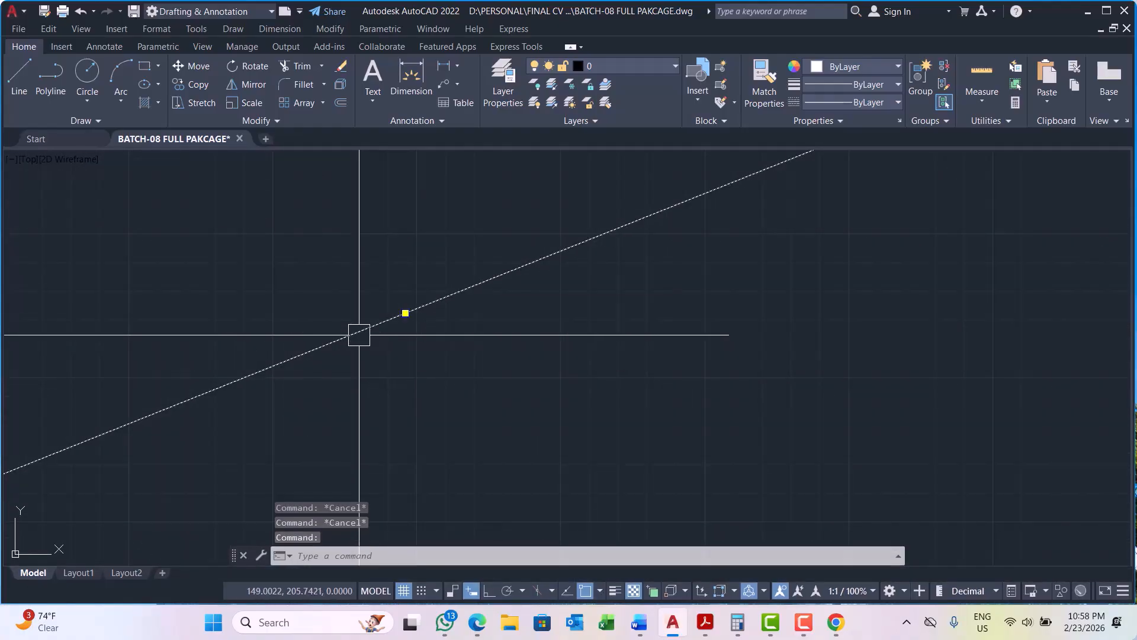
pyautogui.scroll(-2, 359, 335)
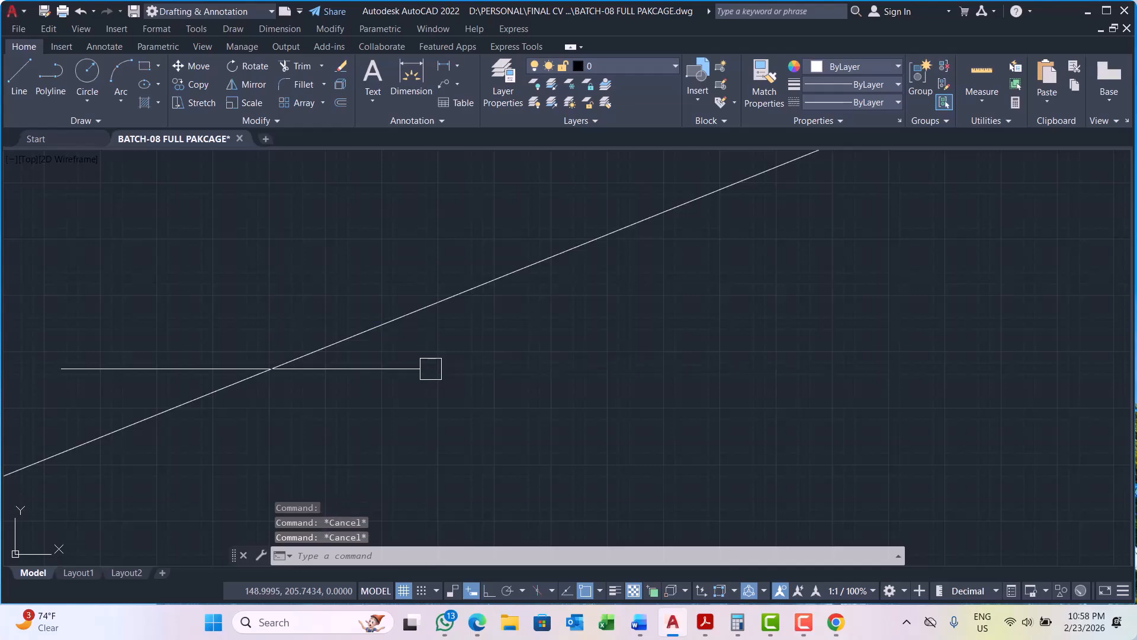
# Step: In the Selection options, raise the grip size to about 70% of its range and set the unselected grip color to Red
pyautogui.press('Return')
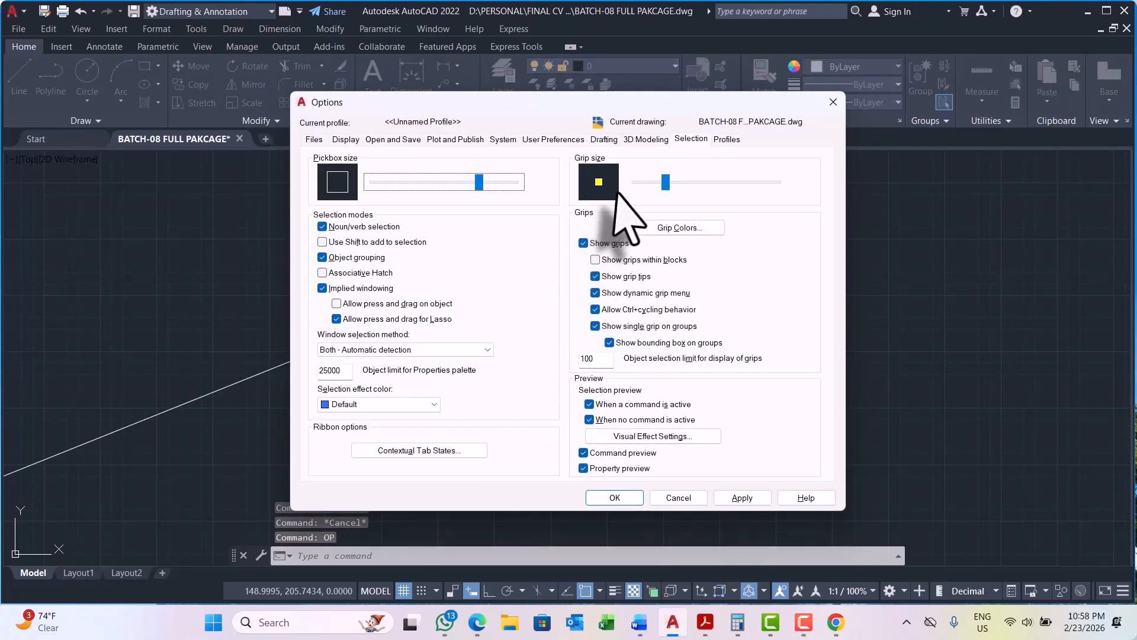
pyautogui.click(710, 180)
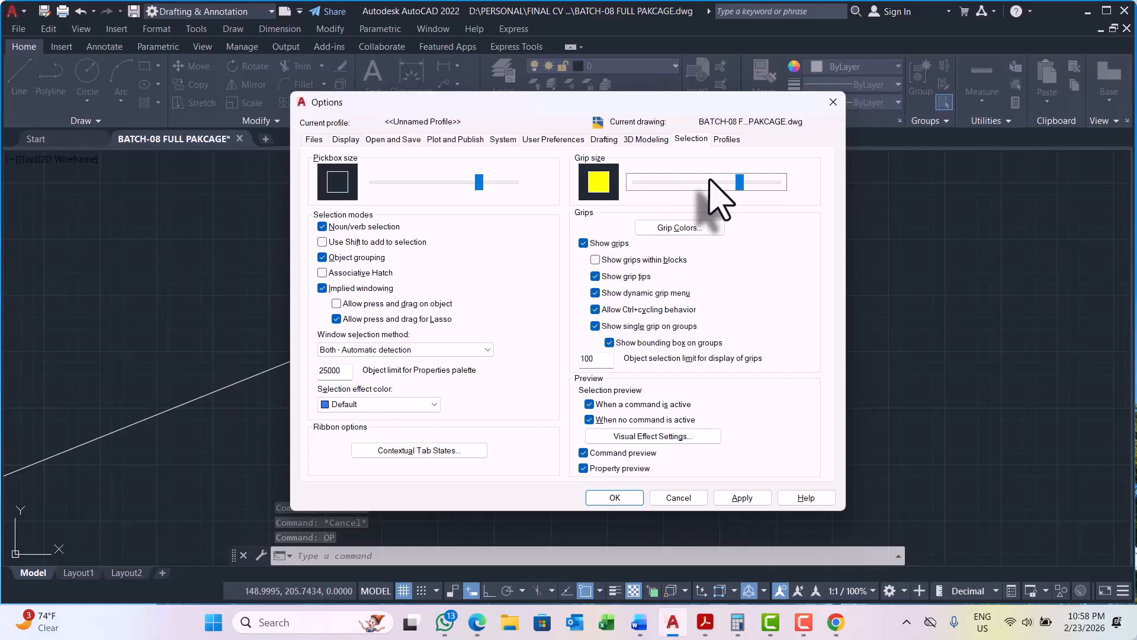
pyautogui.click(663, 228)
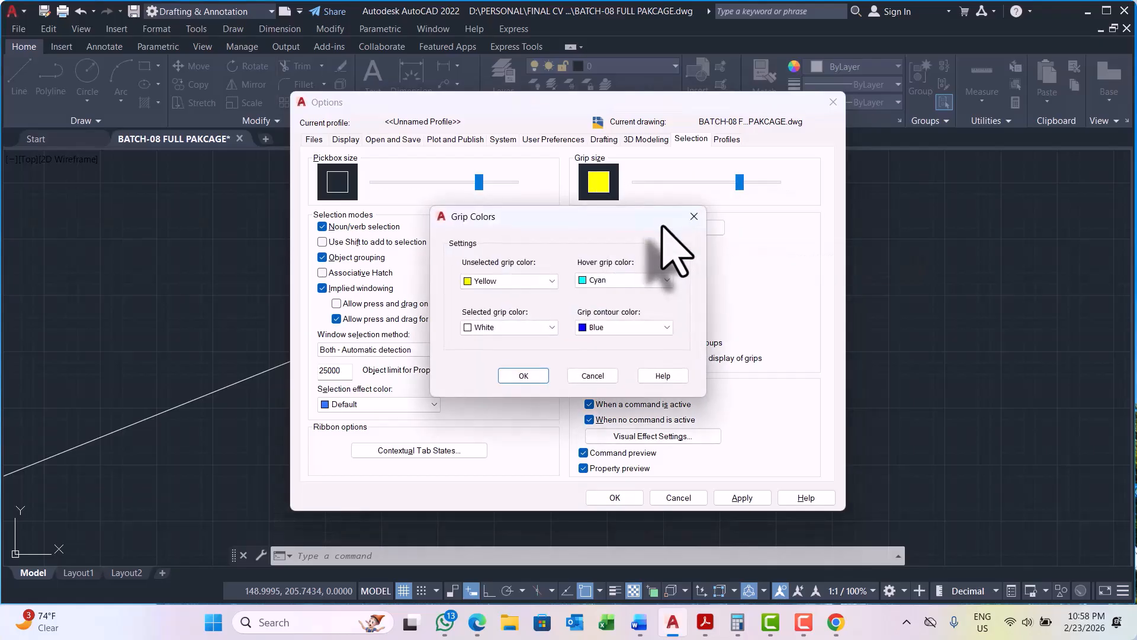
pyautogui.click(536, 281)
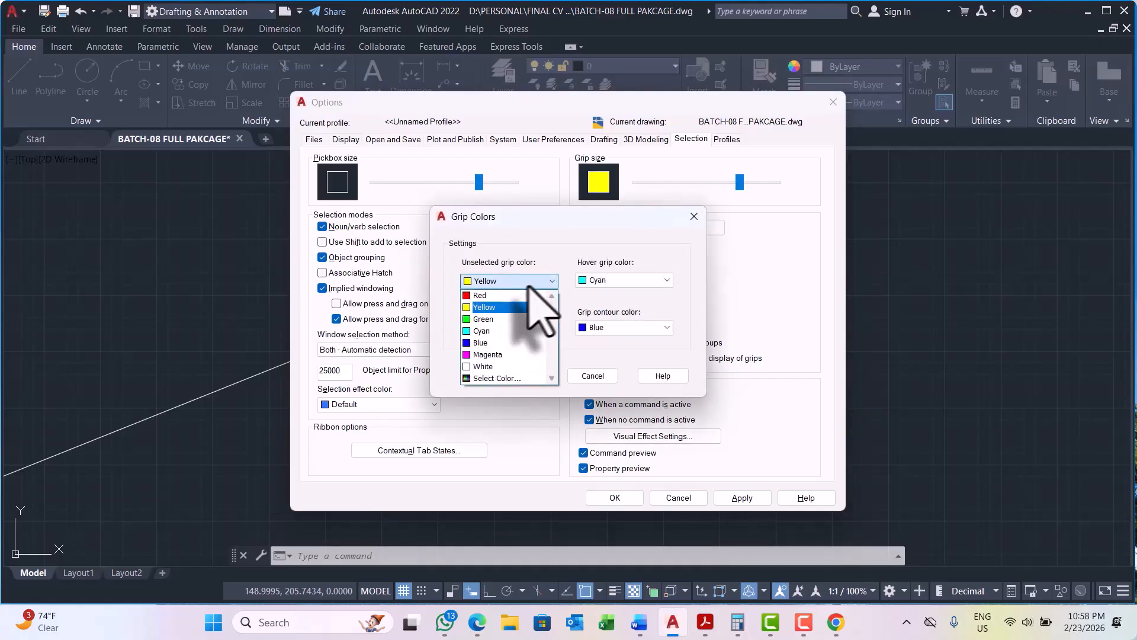
pyautogui.click(492, 295)
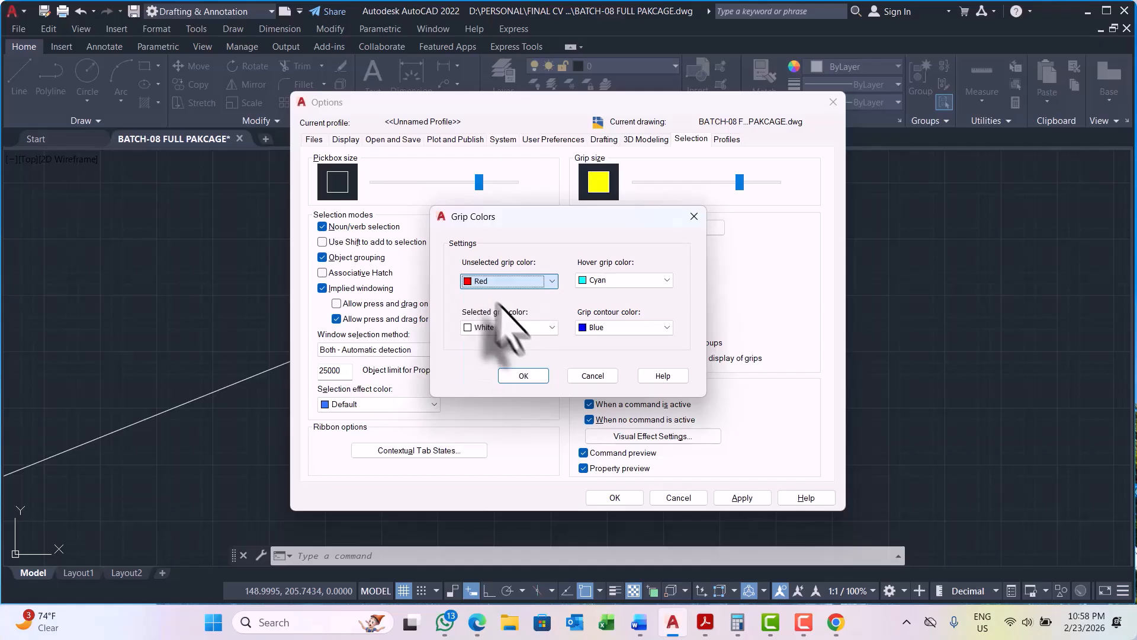
# Step: Set the hover grip color to Green, contour color to Magenta and selected grip color to Blue, and apply the options
pyautogui.click(641, 278)
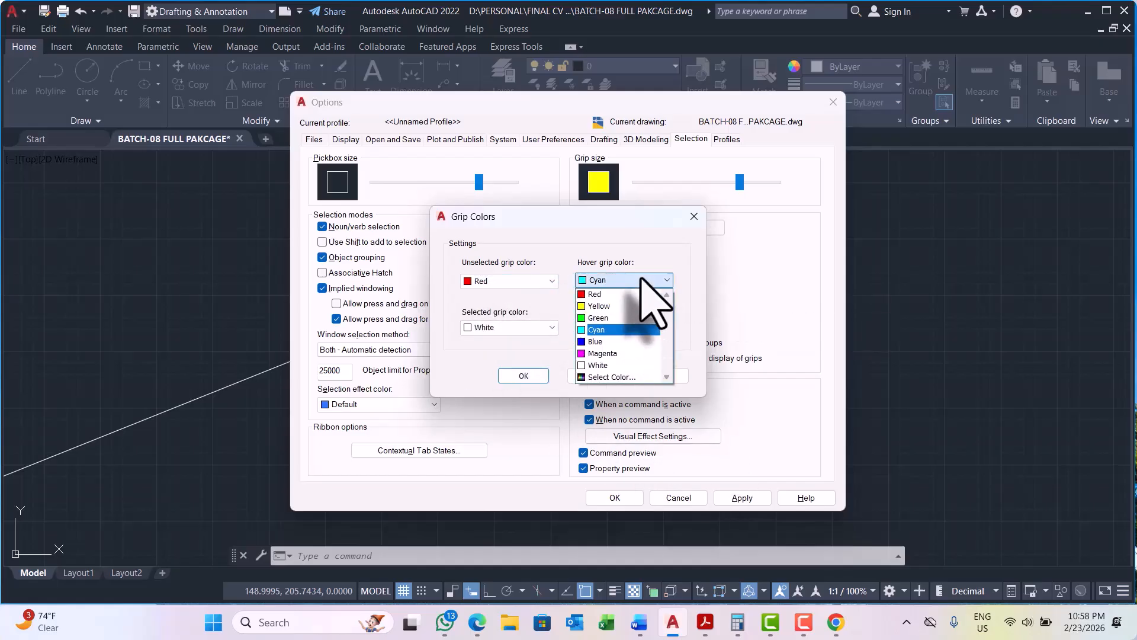
pyautogui.click(622, 327)
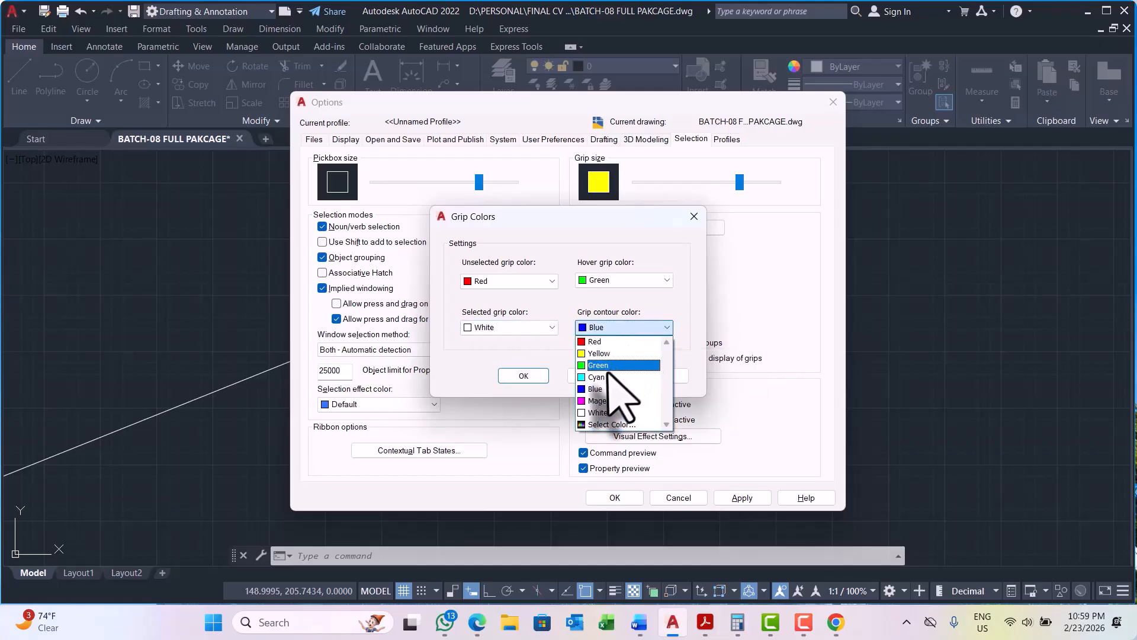
pyautogui.click(601, 401)
pyautogui.click(540, 331)
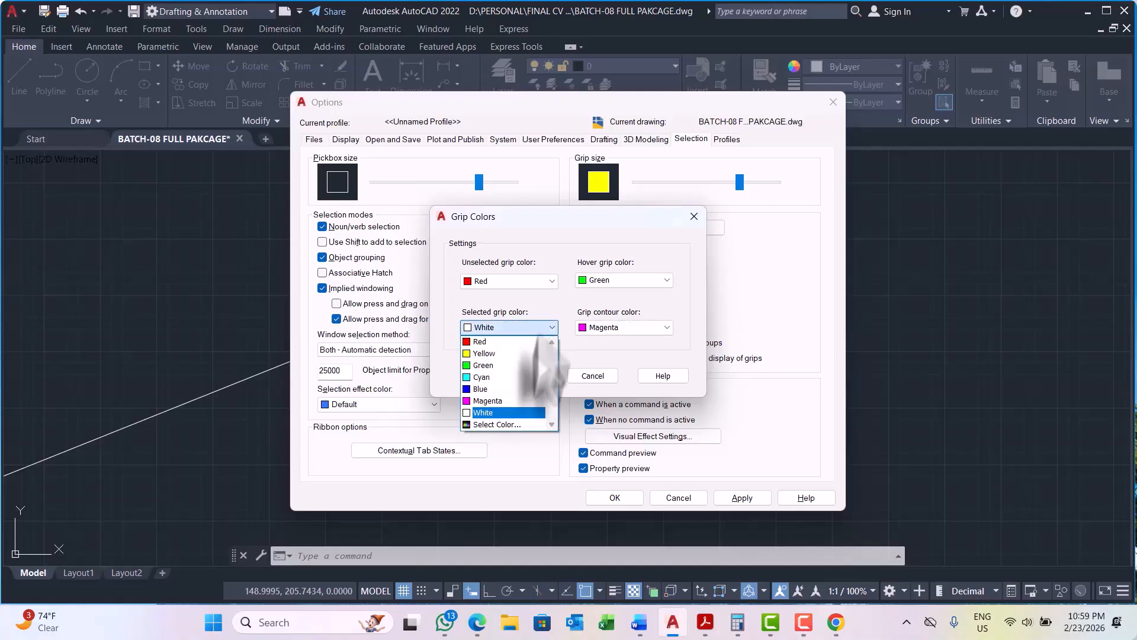
pyautogui.click(500, 389)
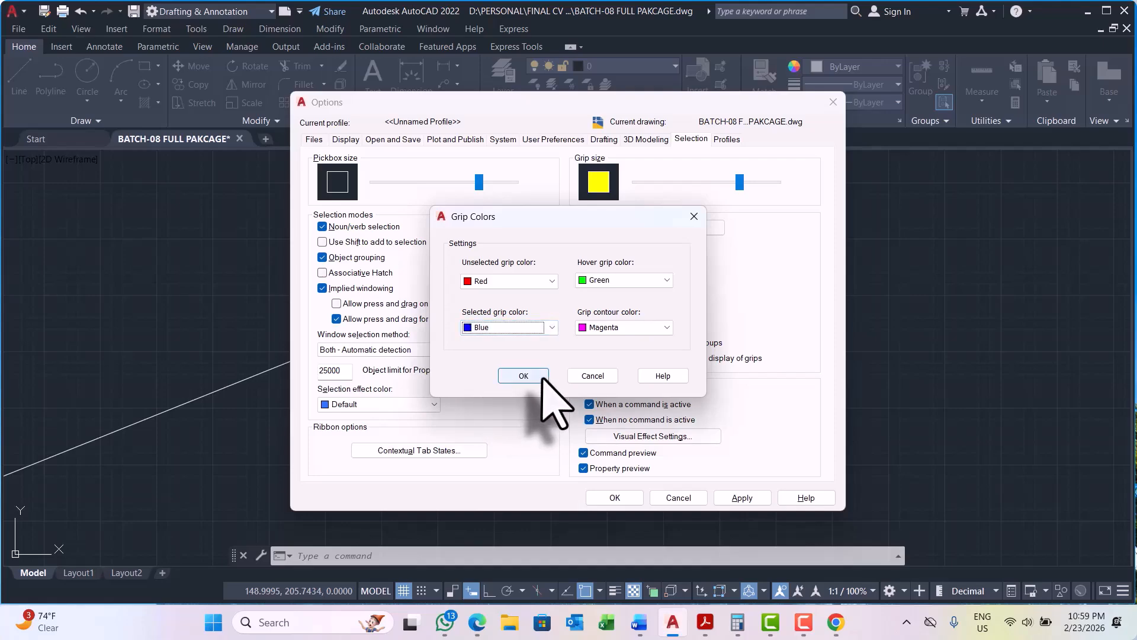
pyautogui.click(533, 378)
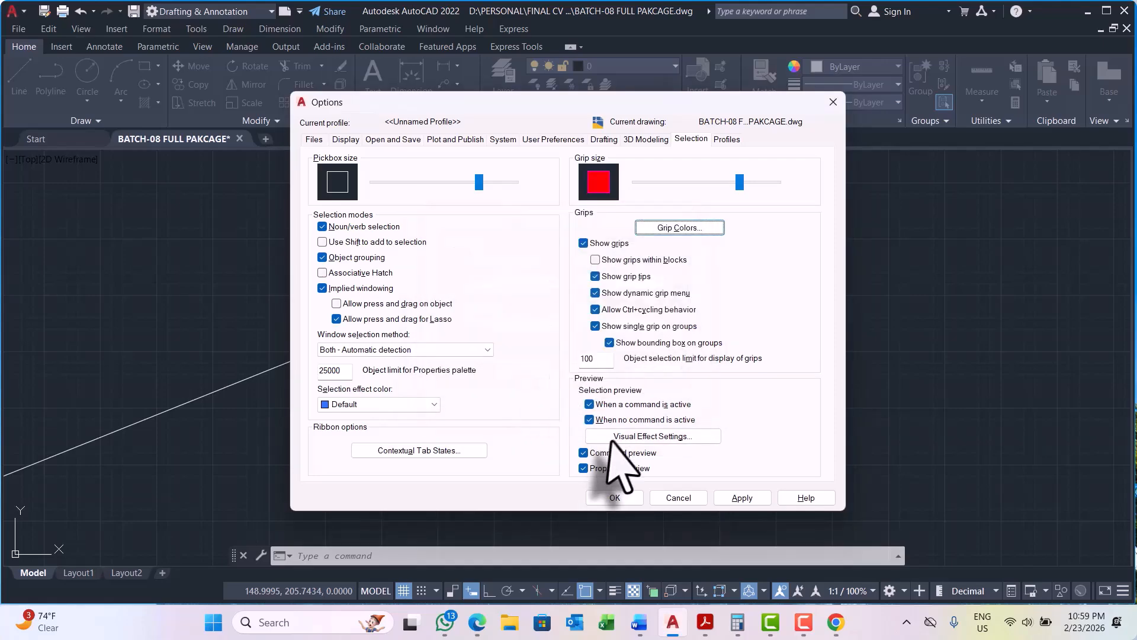
pyautogui.click(735, 498)
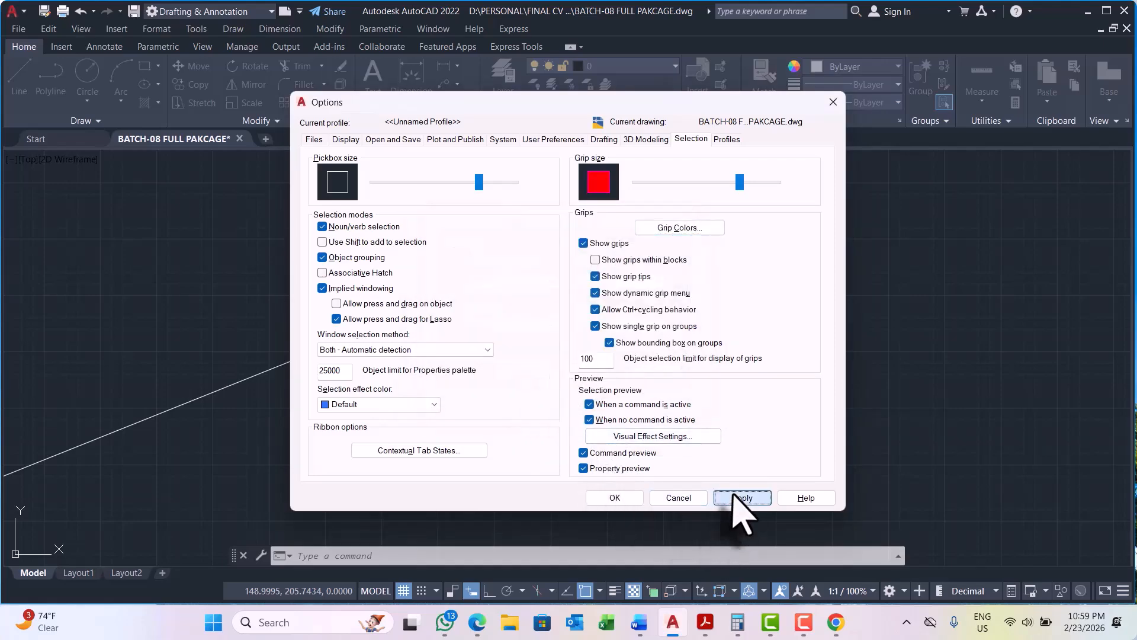
pyautogui.click(613, 497)
# Step: Move the first zigzag segment away from the outline by its midpoint grip and undo the grip edit
pyautogui.scroll(-4, 551, 337)
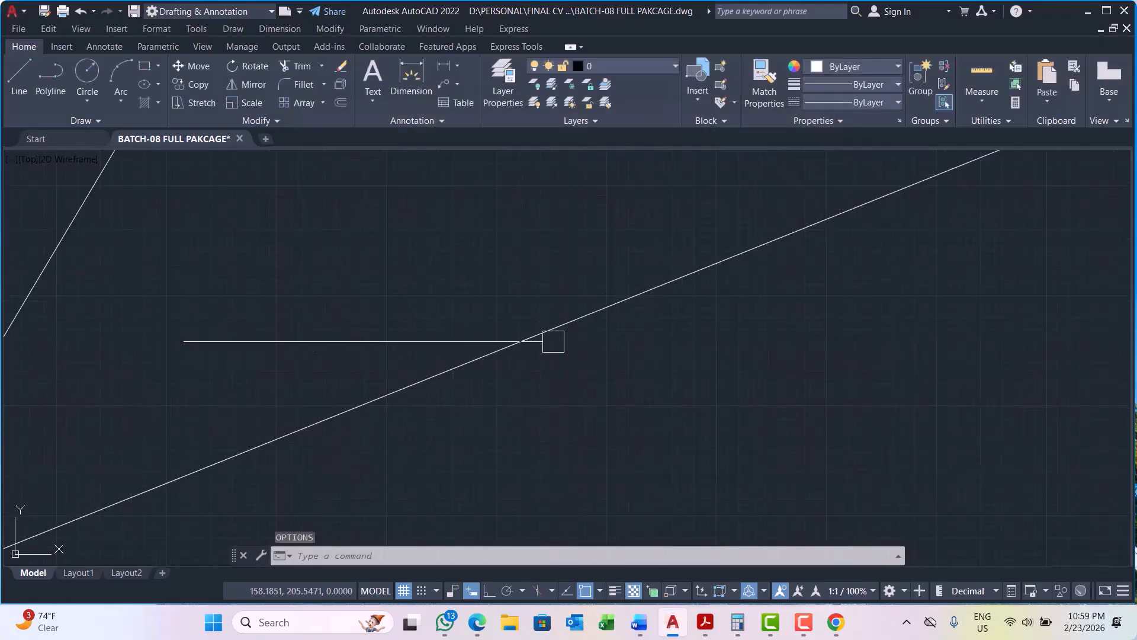
pyautogui.click(443, 354)
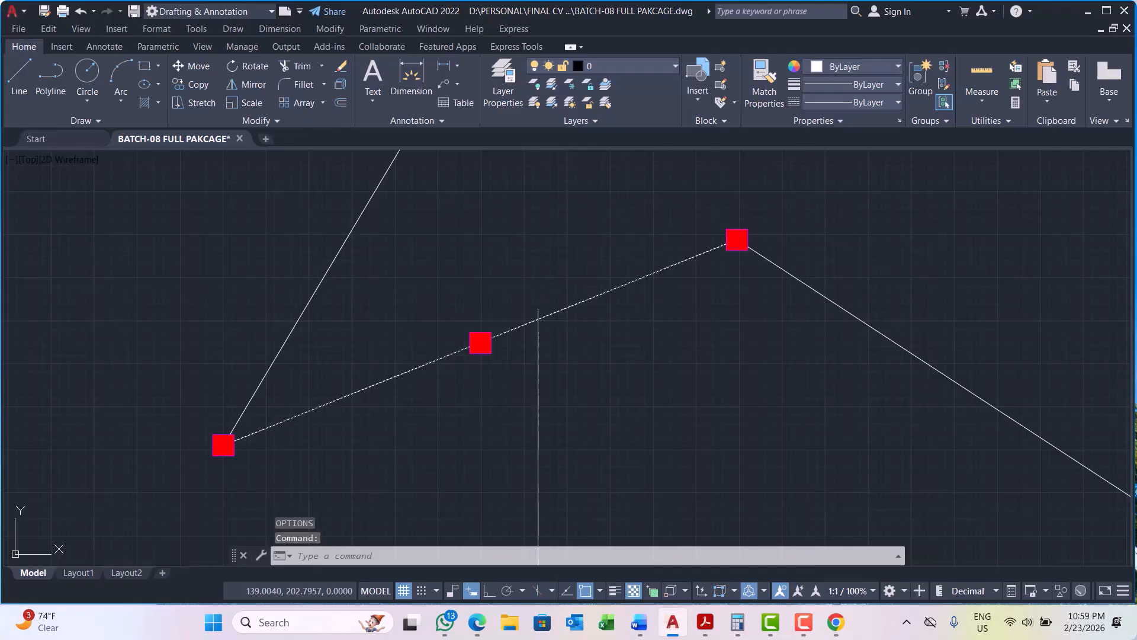
pyautogui.click(480, 342)
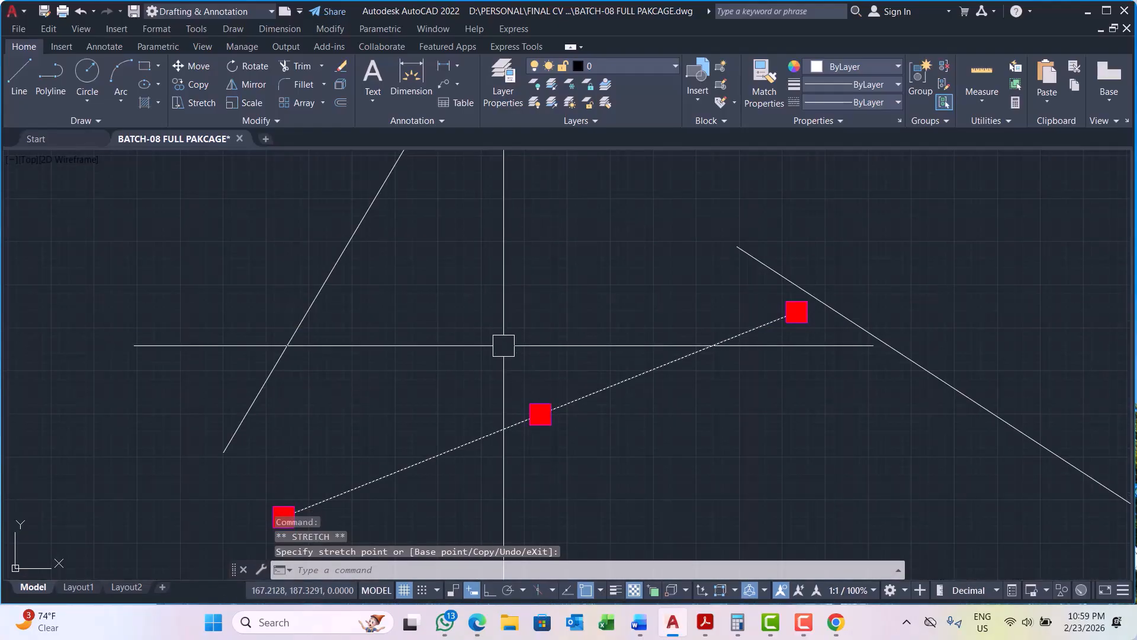
pyautogui.hotkey('ctrl', 'z')
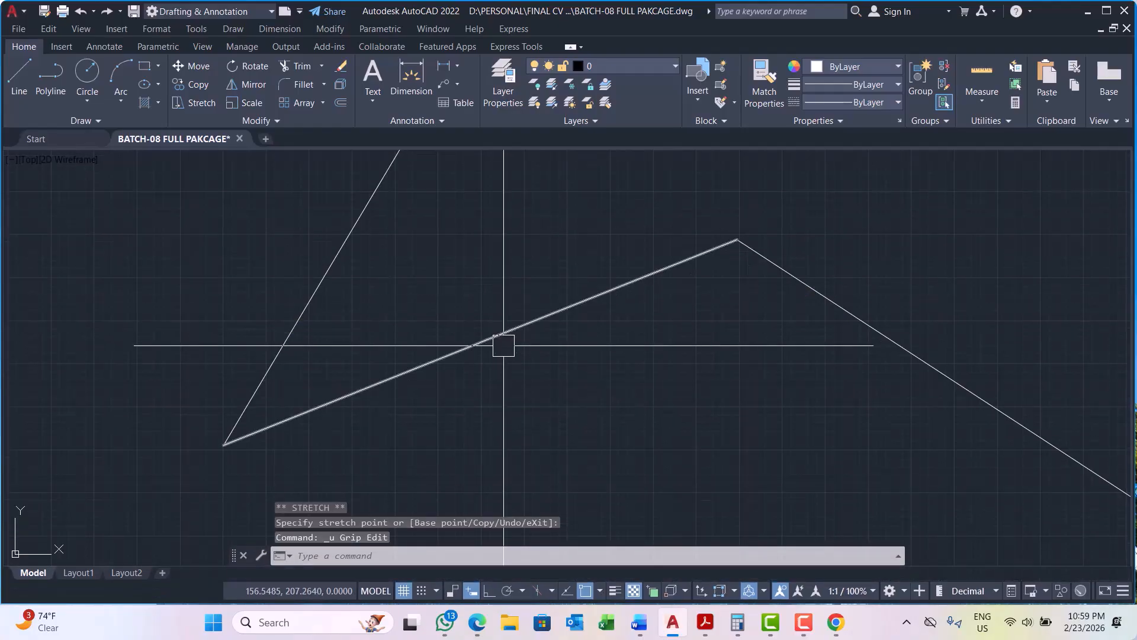
# Step: Draw six connected freehand Line segments above the closed outline, starting with a long nearly horizontal one
pyautogui.scroll(-5, 501, 345)
pyautogui.scroll(-2, 497, 346)
pyautogui.scroll(4, 570, 321)
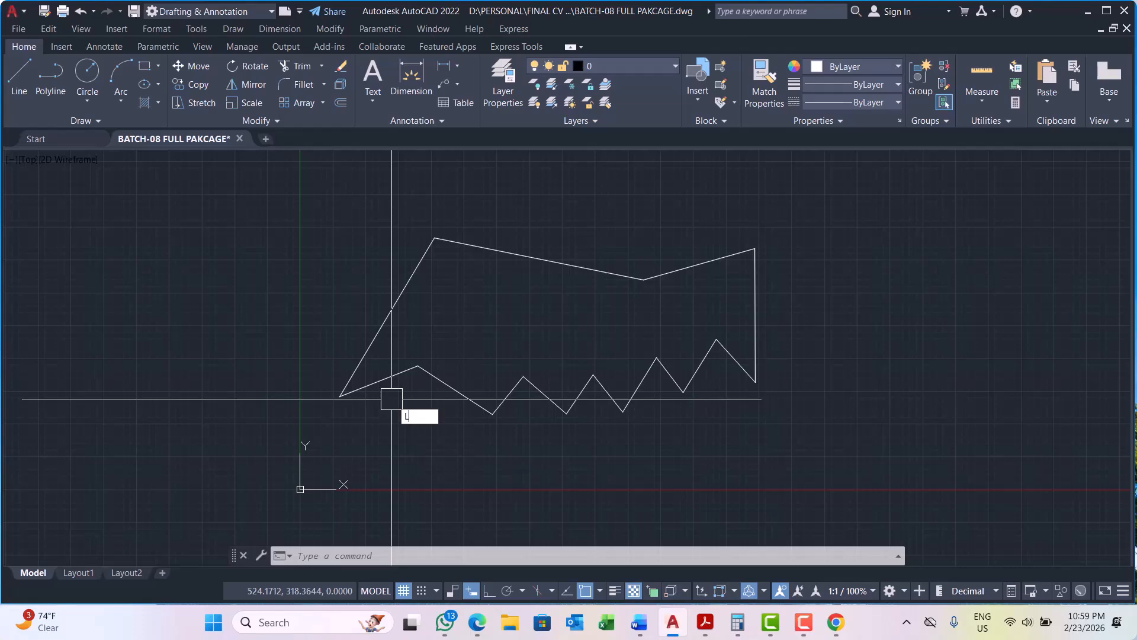
pyautogui.press('Return')
pyautogui.scroll(-4, 350, 389)
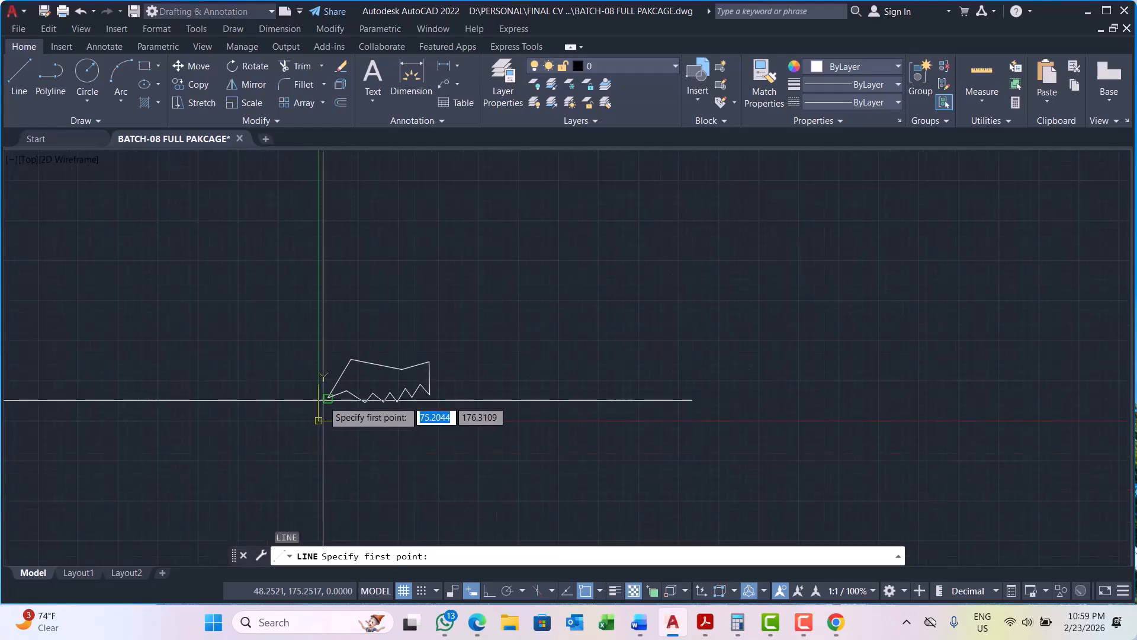
pyautogui.scroll(6, 331, 379)
pyautogui.click(345, 342)
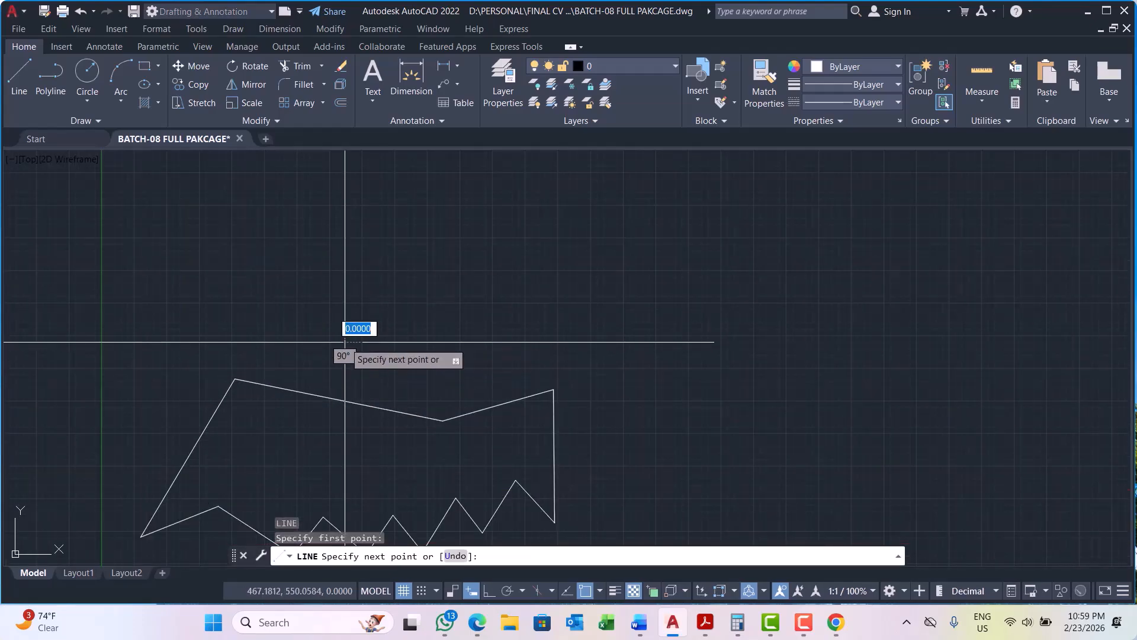
pyautogui.click(618, 350)
pyautogui.click(628, 259)
pyautogui.click(699, 290)
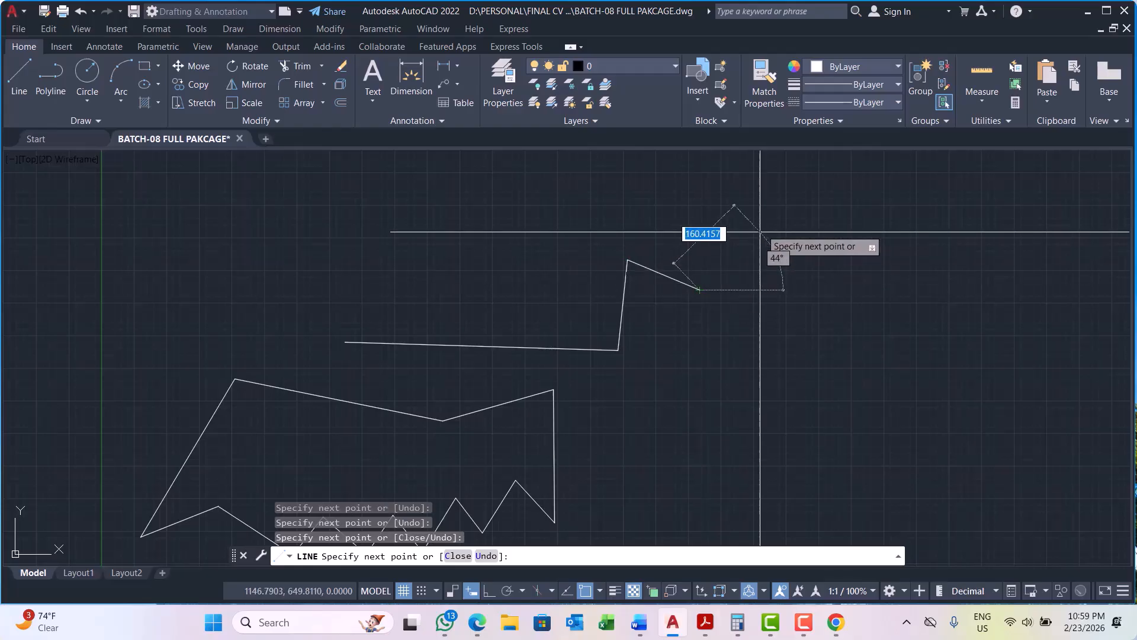
pyautogui.click(761, 228)
pyautogui.click(623, 176)
pyautogui.scroll(-2, 468, 276)
pyautogui.scroll(2, 448, 286)
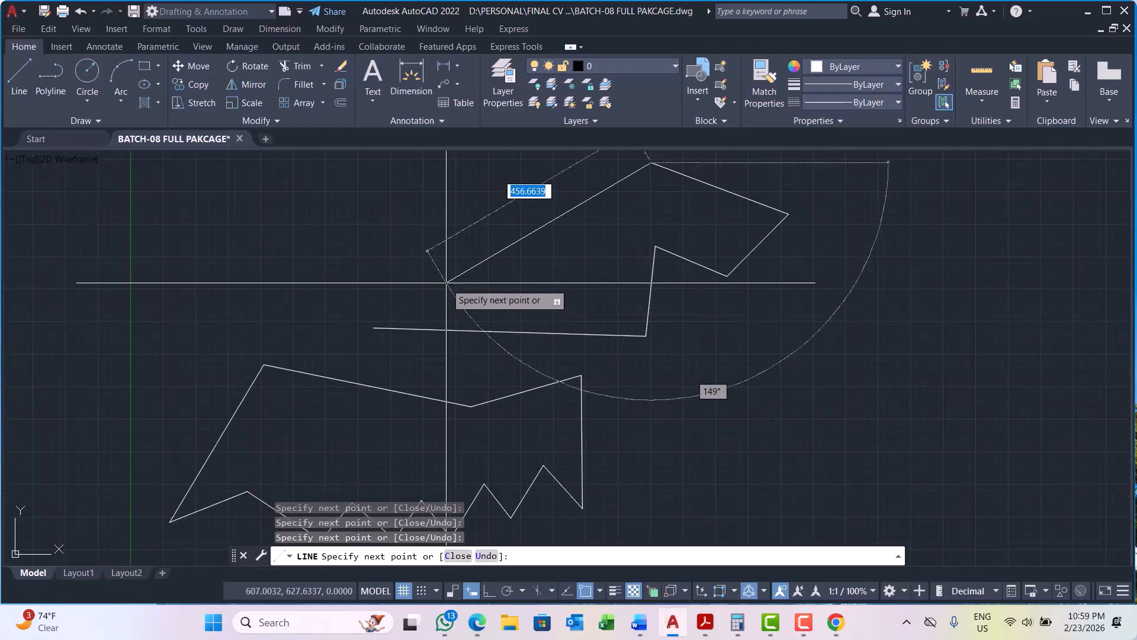
pyautogui.click(446, 282)
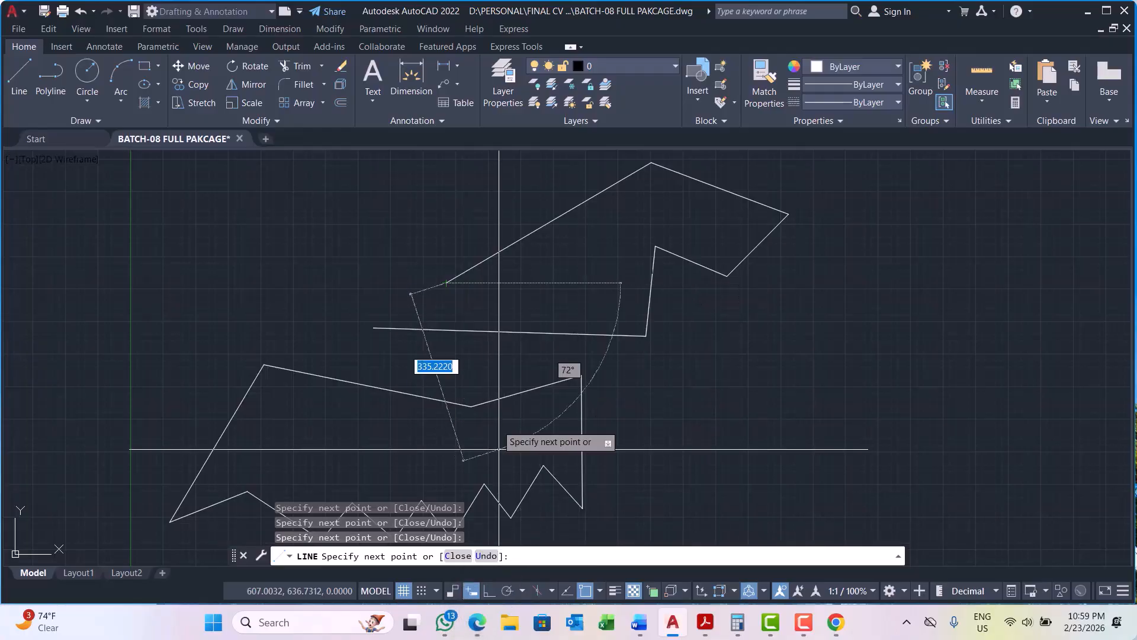
# Step: Remove the last three segments with the Line command's Undo option and end the command
pyautogui.click(487, 557)
pyautogui.scroll(-4, 468, 320)
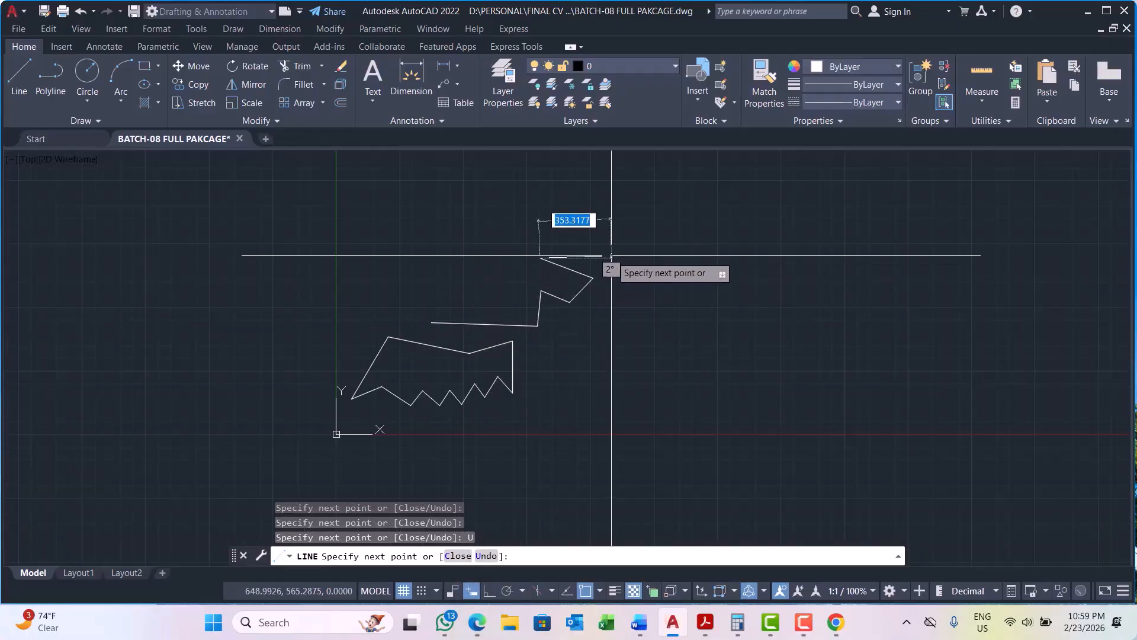
pyautogui.click(491, 557)
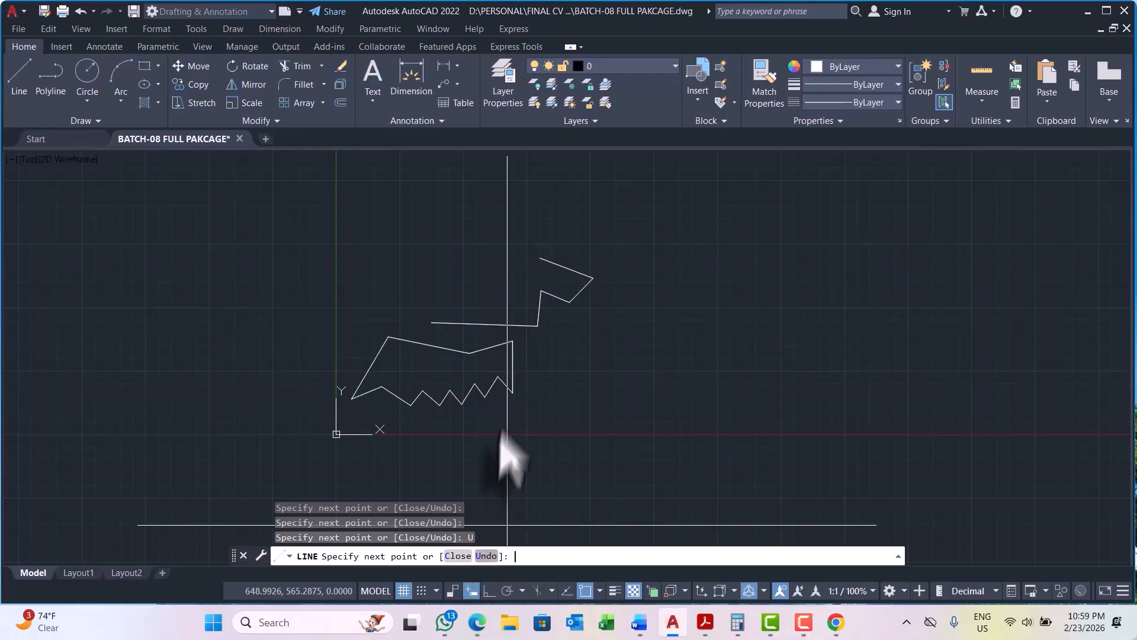
pyautogui.scroll(4, 486, 312)
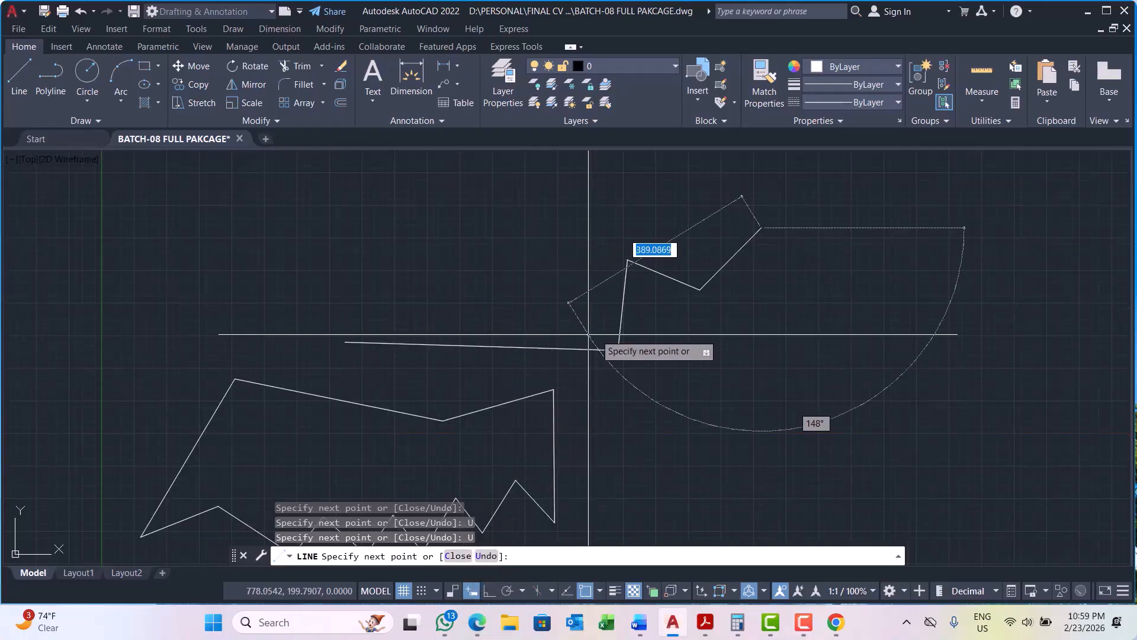
pyautogui.click(487, 555)
pyautogui.scroll(-4, 468, 320)
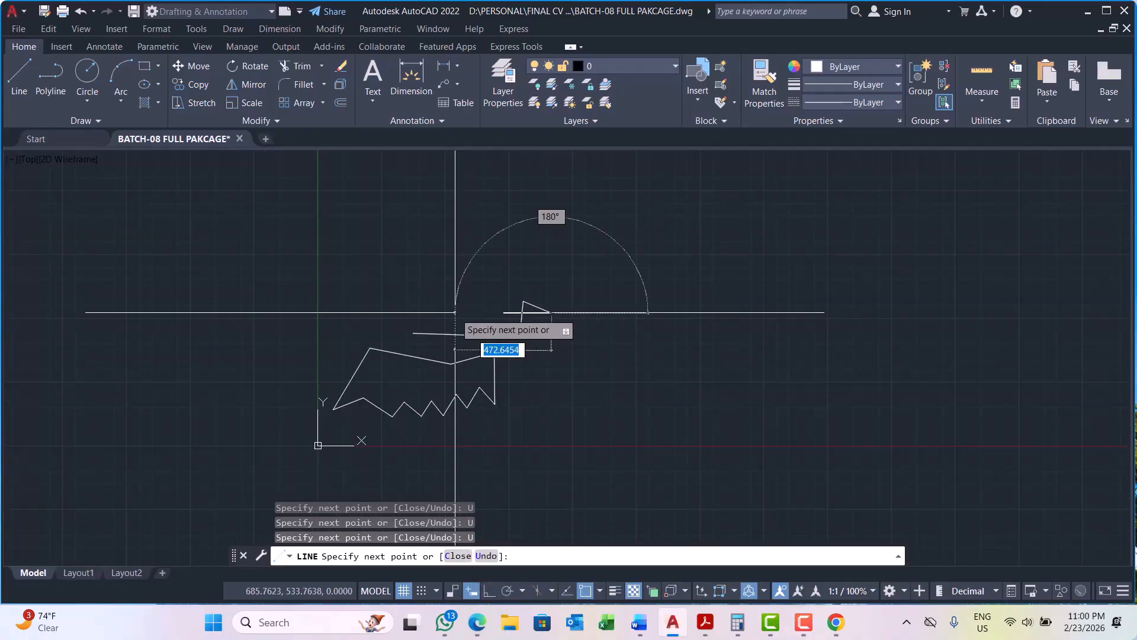
pyautogui.press('Escape')
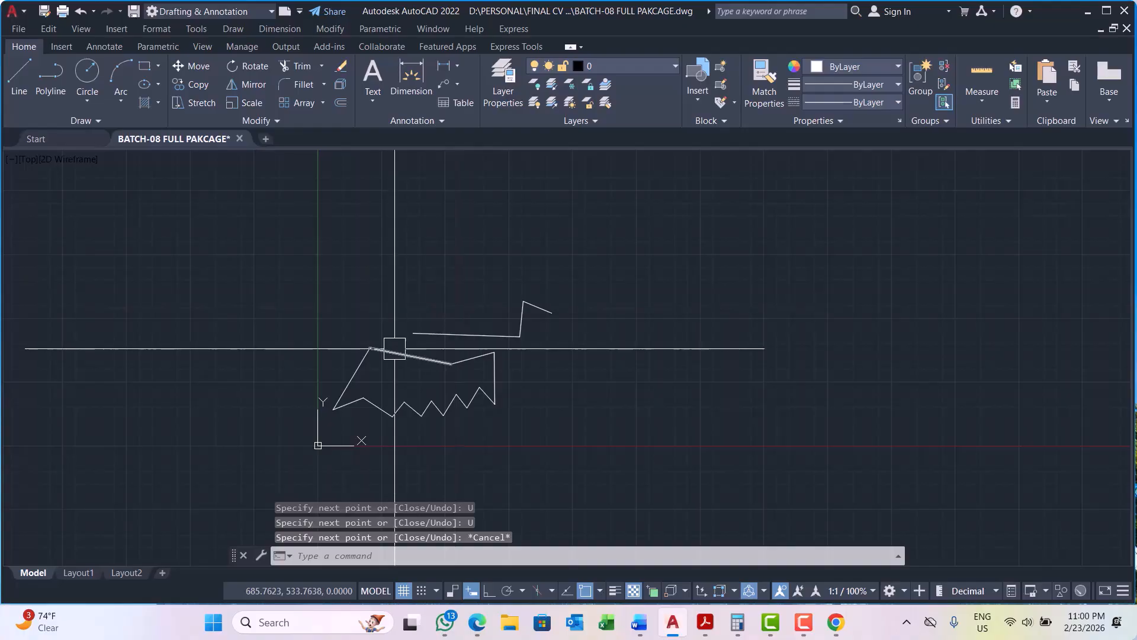
# Step: Select the closed outline and the open line above it with a window and erase them
pyautogui.scroll(2, 285, 328)
pyautogui.click(287, 235)
pyautogui.scroll(-4, 290, 267)
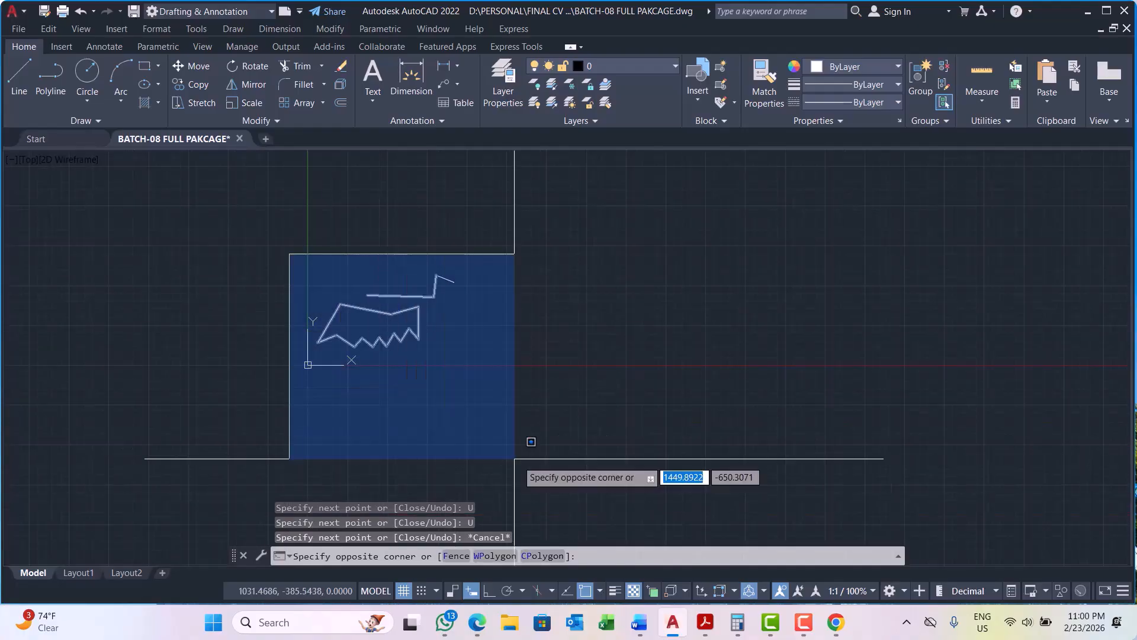
pyautogui.click(593, 459)
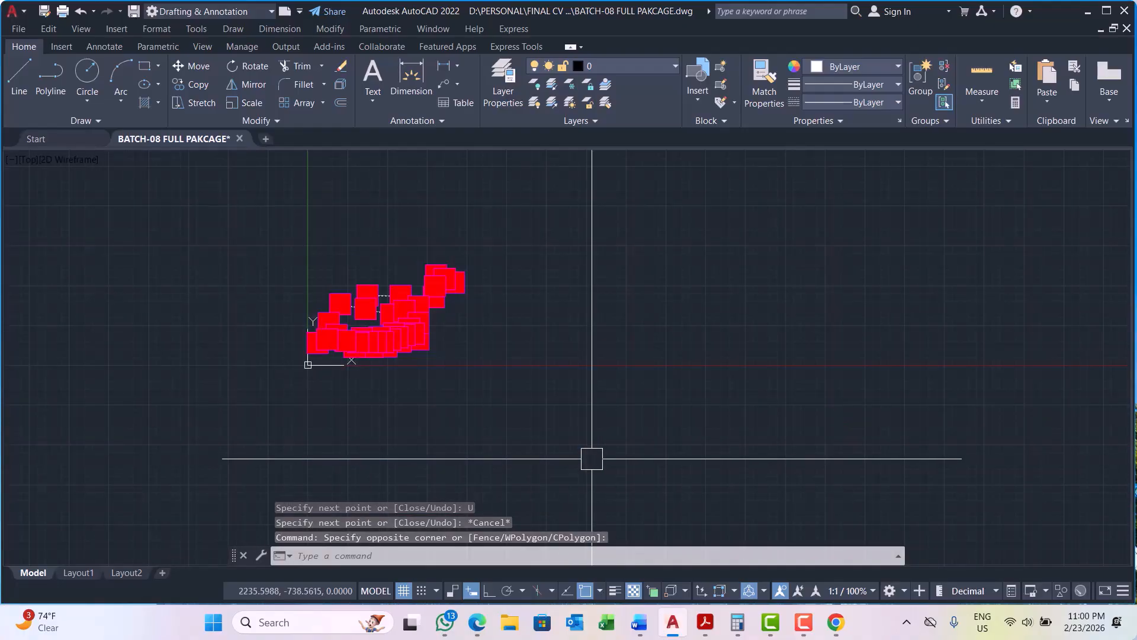
pyautogui.press('Return')
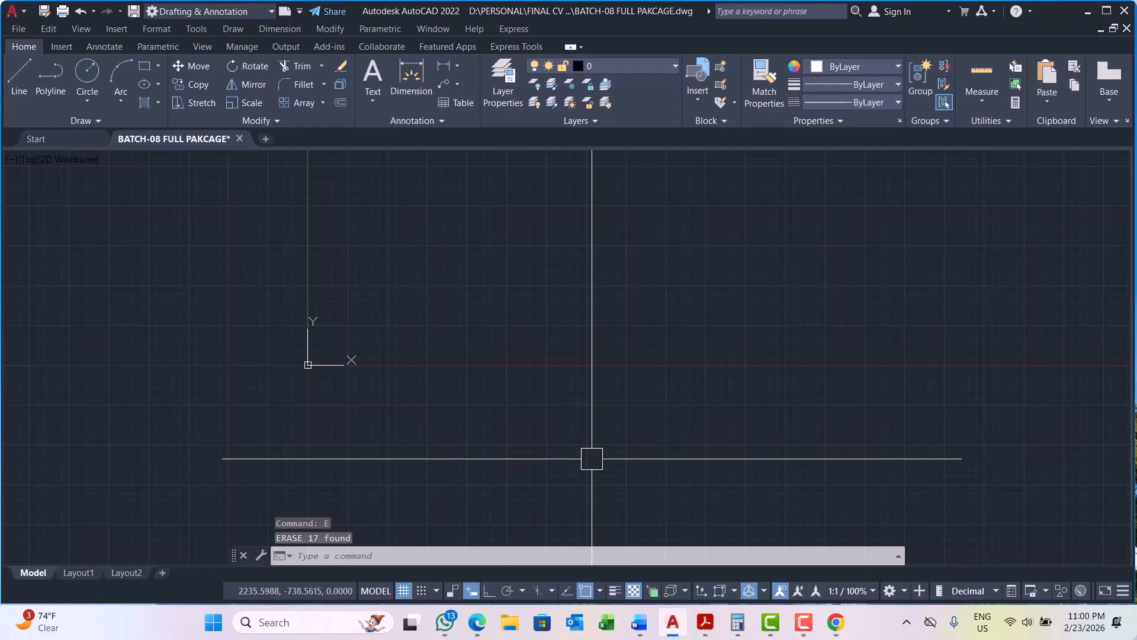
# Step: Turn off the Show UCS Icon at Origin setting for the UCS icon at the drawing origin
pyautogui.scroll(1, 341, 437)
pyautogui.scroll(2, 302, 314)
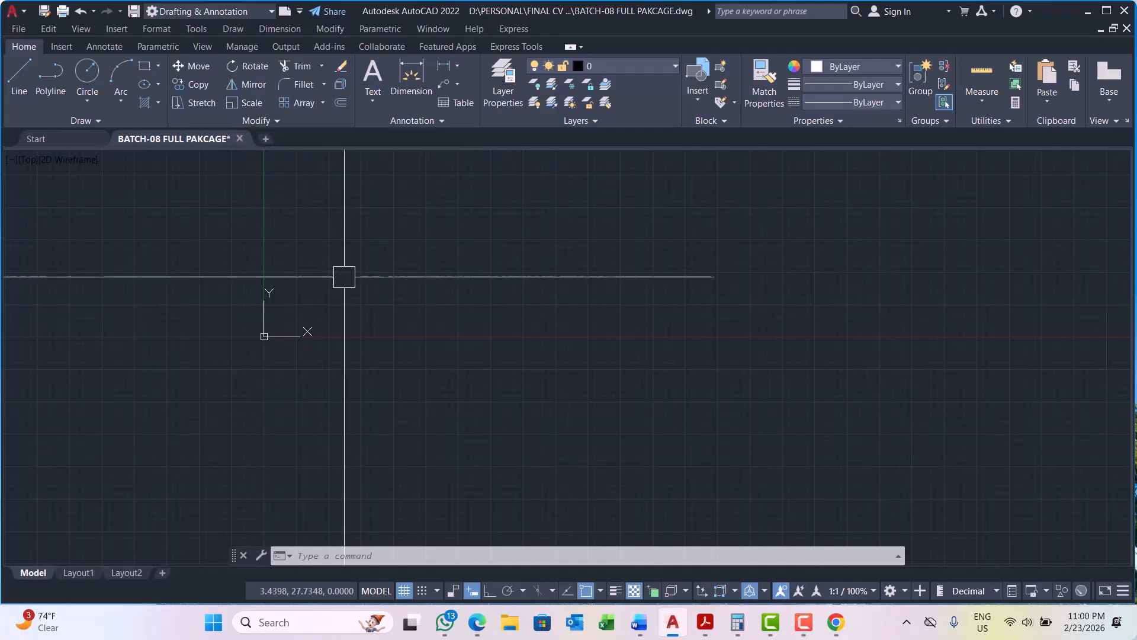
pyautogui.scroll(3, 312, 302)
pyautogui.moveTo(242, 443); pyautogui.dragTo(274, 409, button='middle')
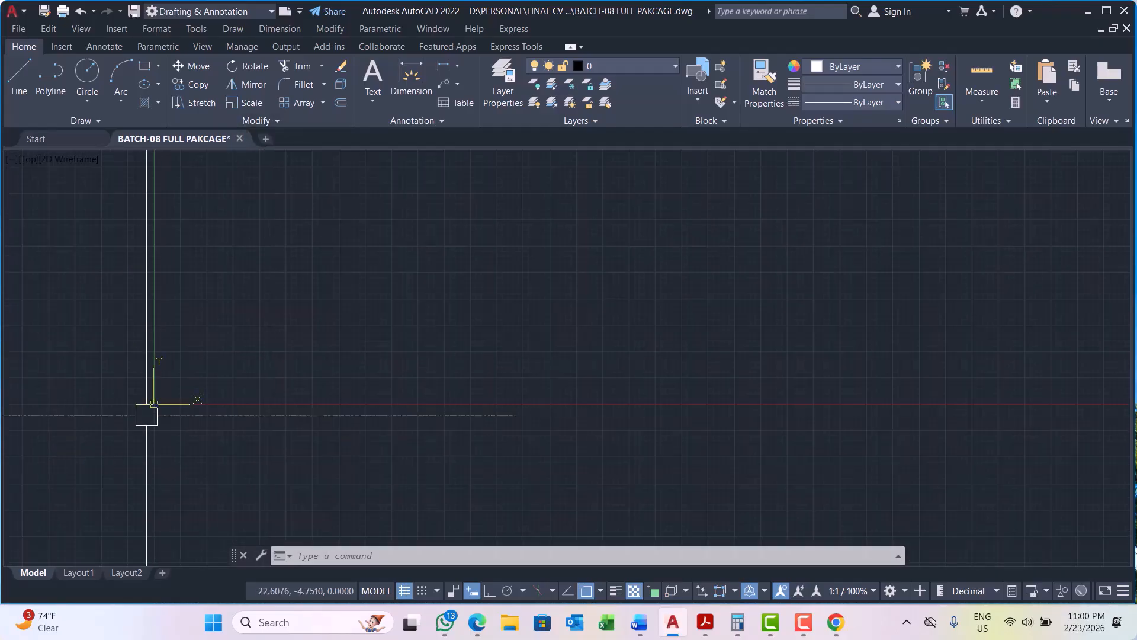
pyautogui.scroll(2, 207, 366)
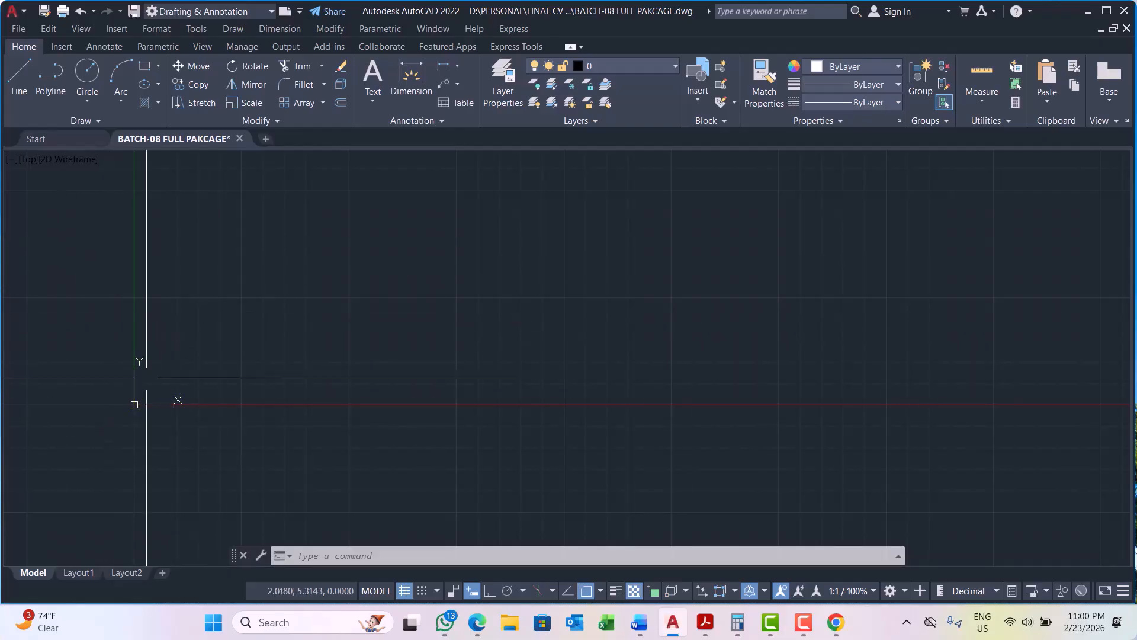
pyautogui.scroll(5, 174, 387)
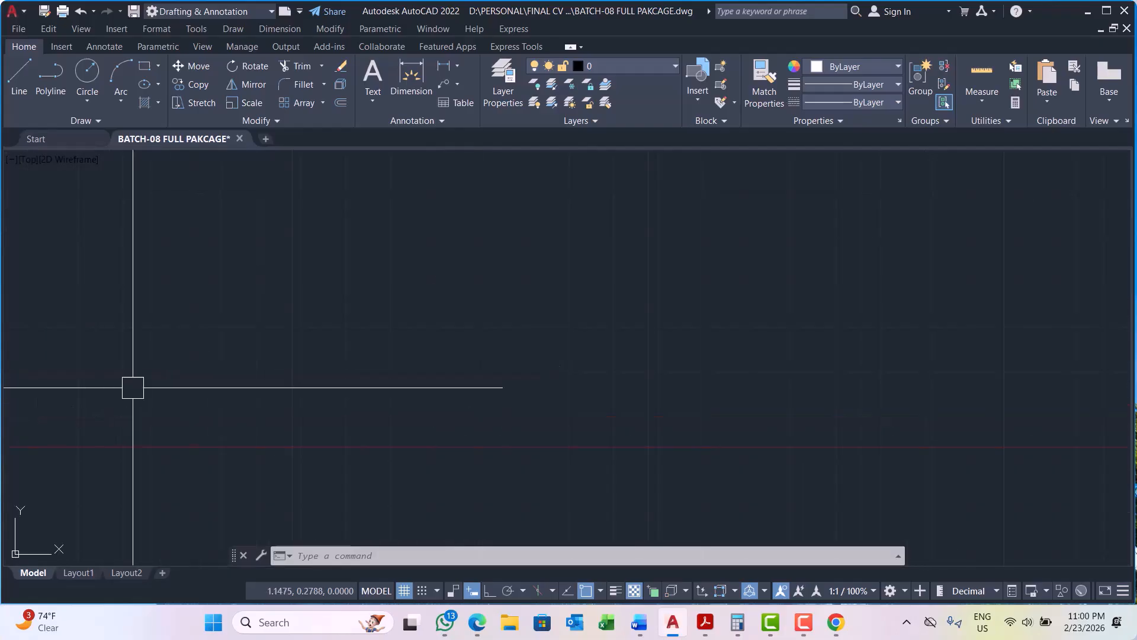
pyautogui.scroll(-4, 455, 283)
pyautogui.scroll(-2, 176, 404)
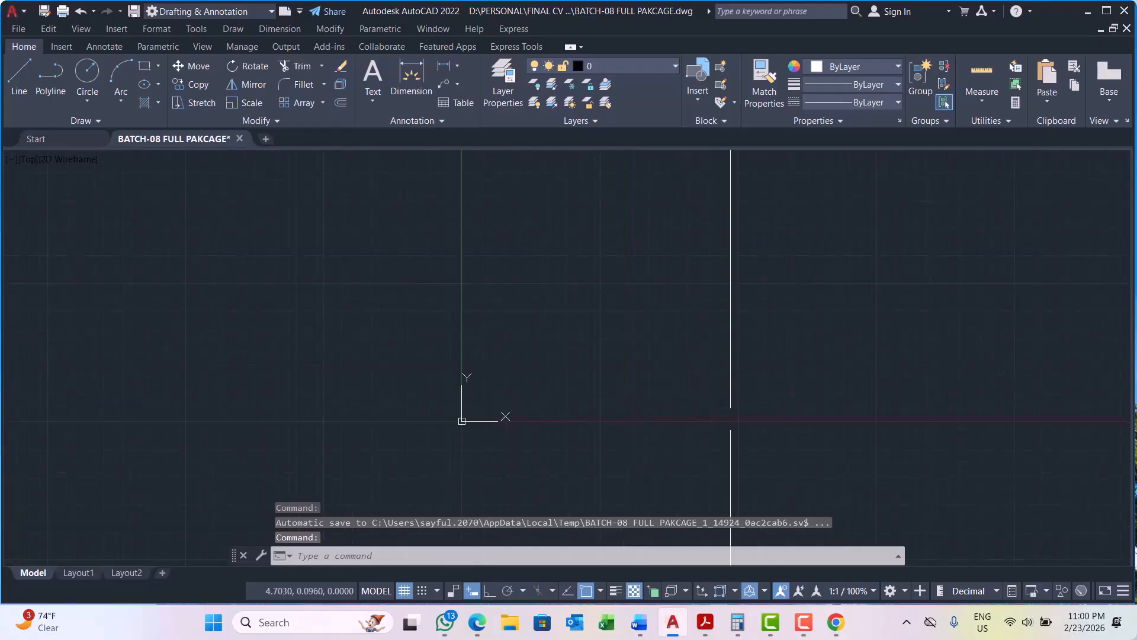
pyautogui.scroll(2, 732, 418)
pyautogui.scroll(-3, 226, 386)
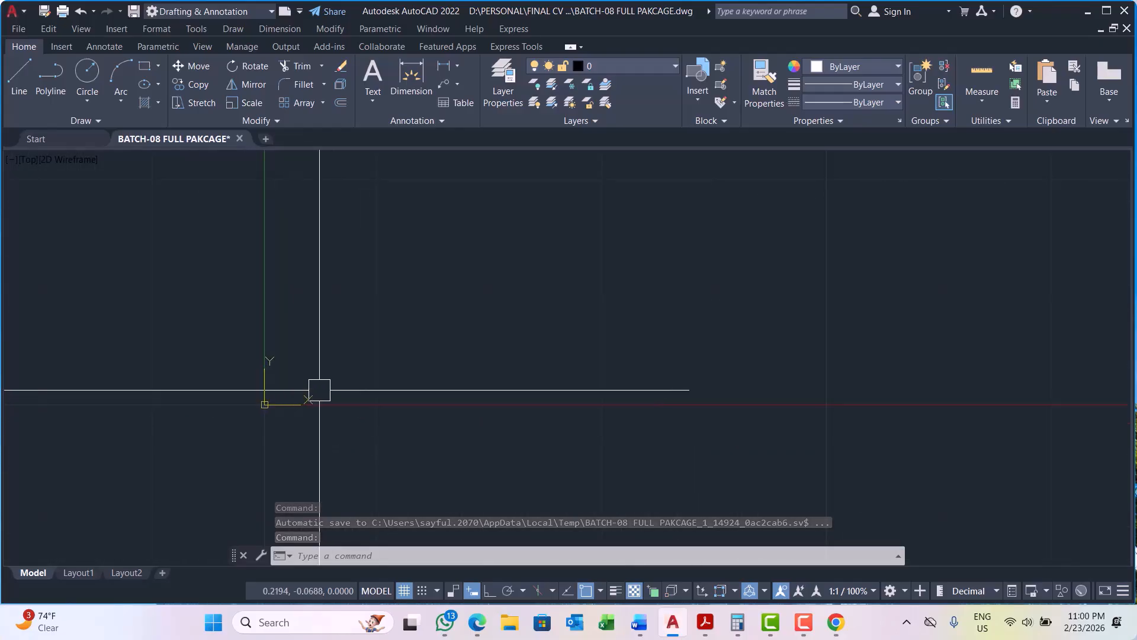
pyautogui.rightClick(265, 404)
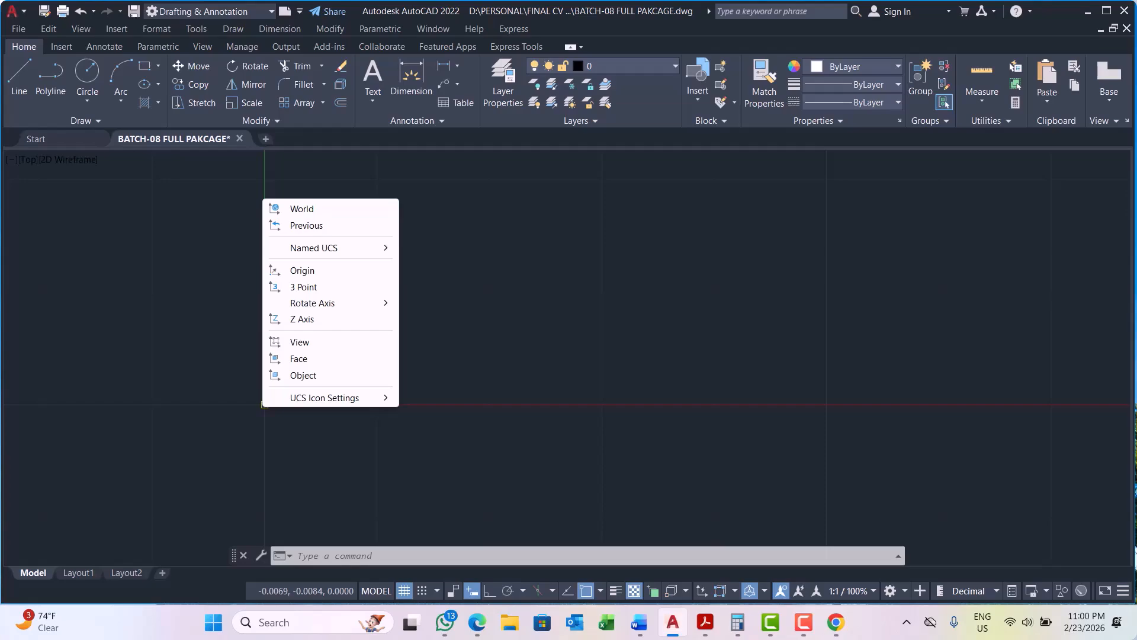
pyautogui.moveTo(310, 397)
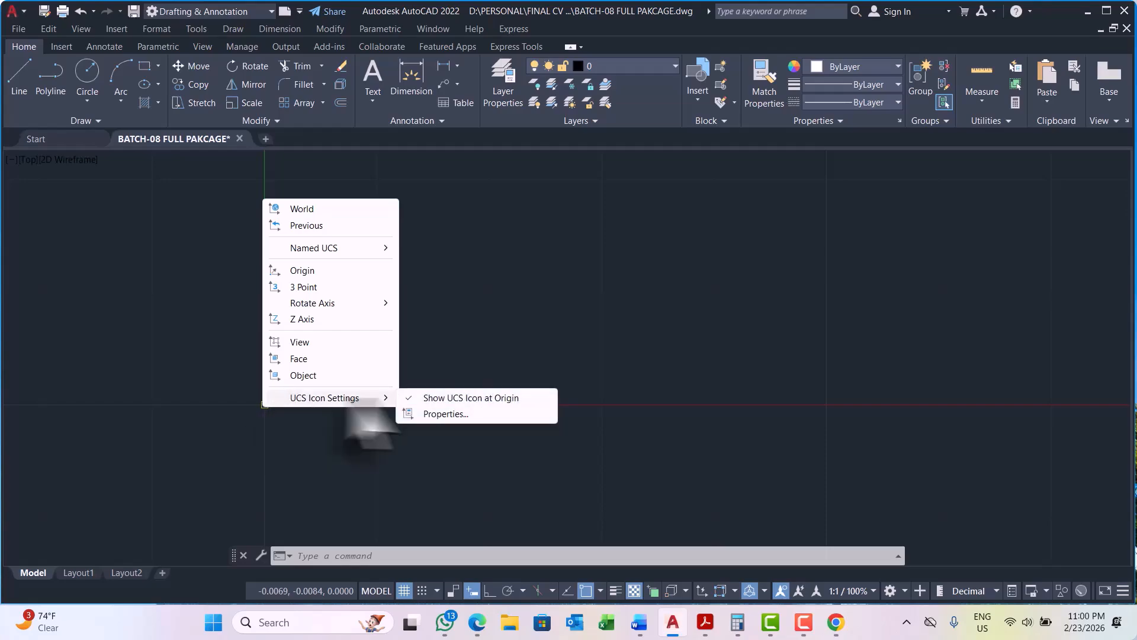
pyautogui.click(441, 398)
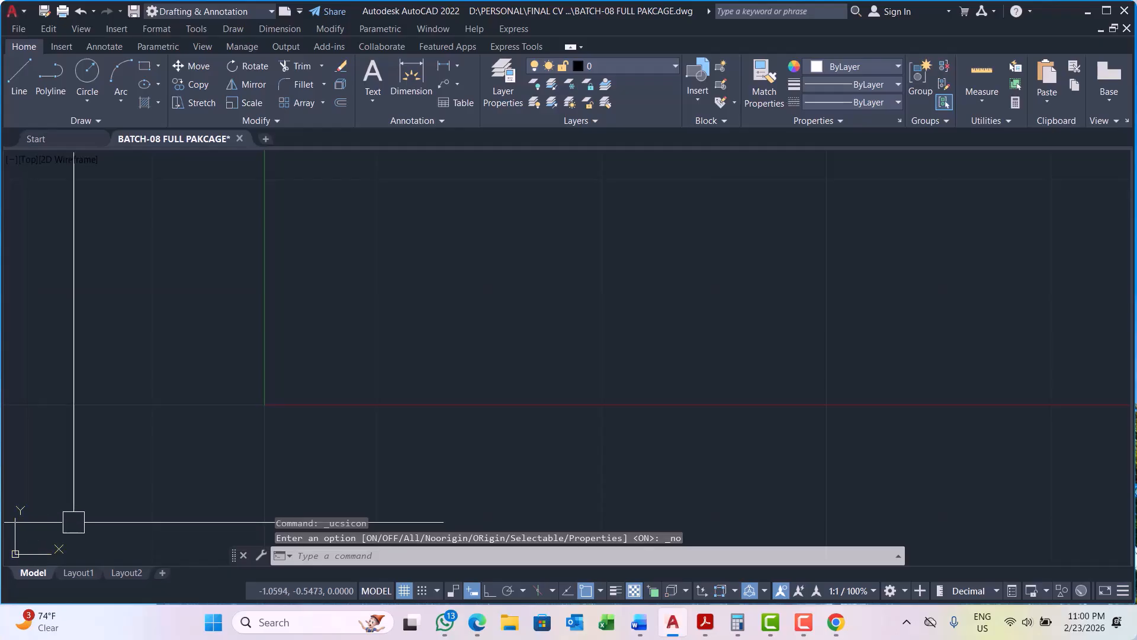
# Step: Start a line with the Line command at the origin, entering 0,0 as the first point
pyautogui.scroll(-3, 292, 368)
pyautogui.scroll(4, 418, 361)
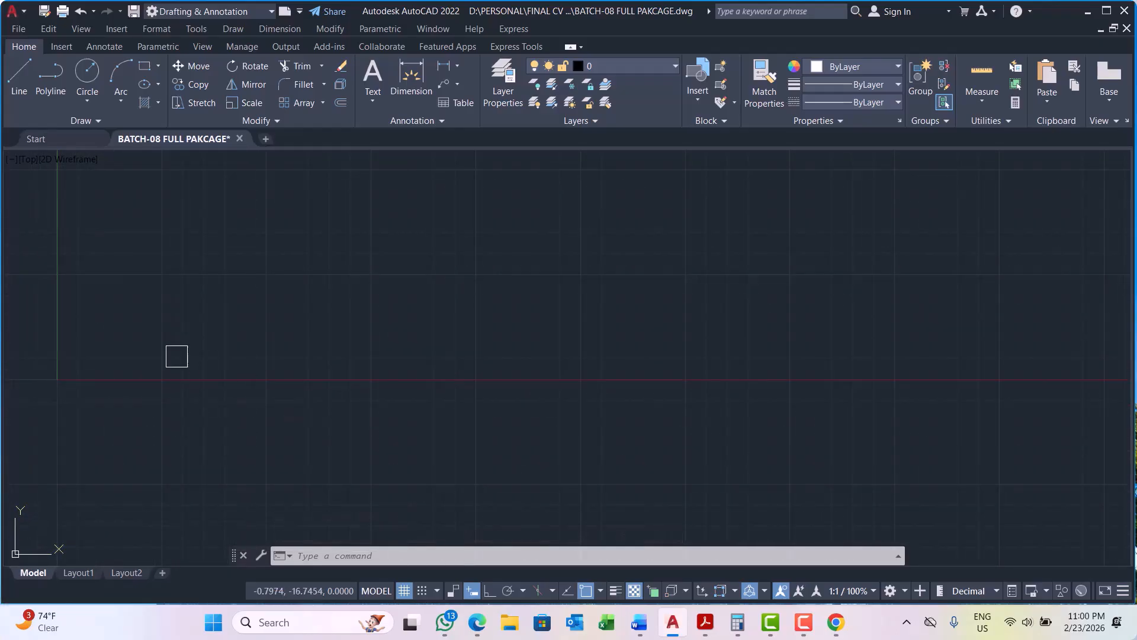
pyautogui.scroll(1, 77, 370)
pyautogui.moveTo(357, 391); pyautogui.dragTo(384, 391, button='middle')
pyautogui.scroll(-2, 384, 391)
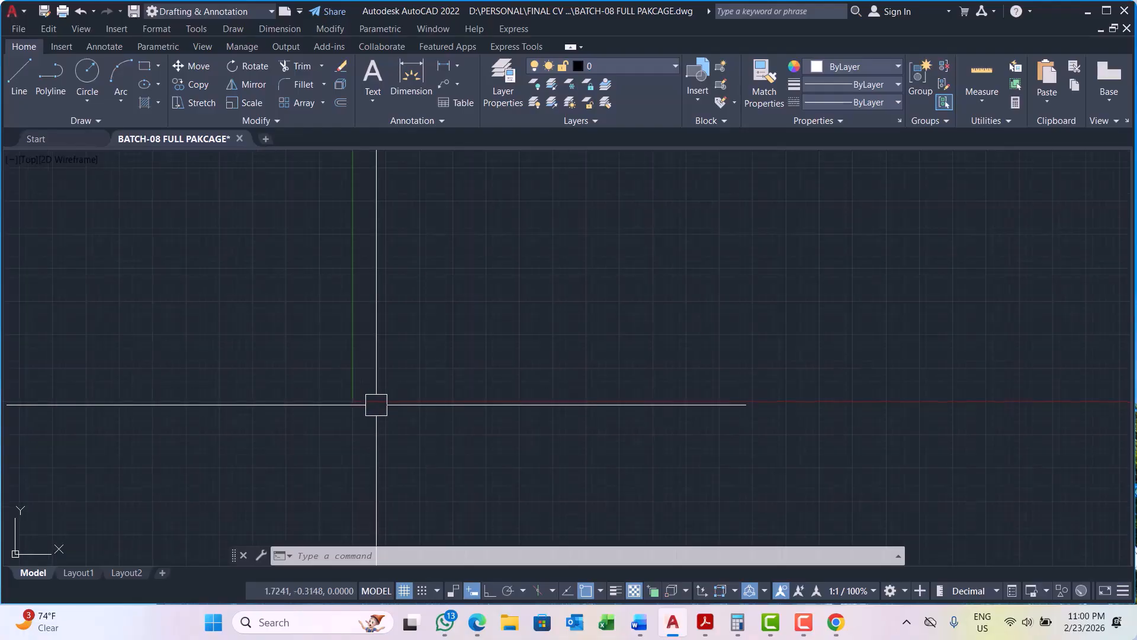
pyautogui.moveTo(368, 402); pyautogui.dragTo(203, 372, button='middle')
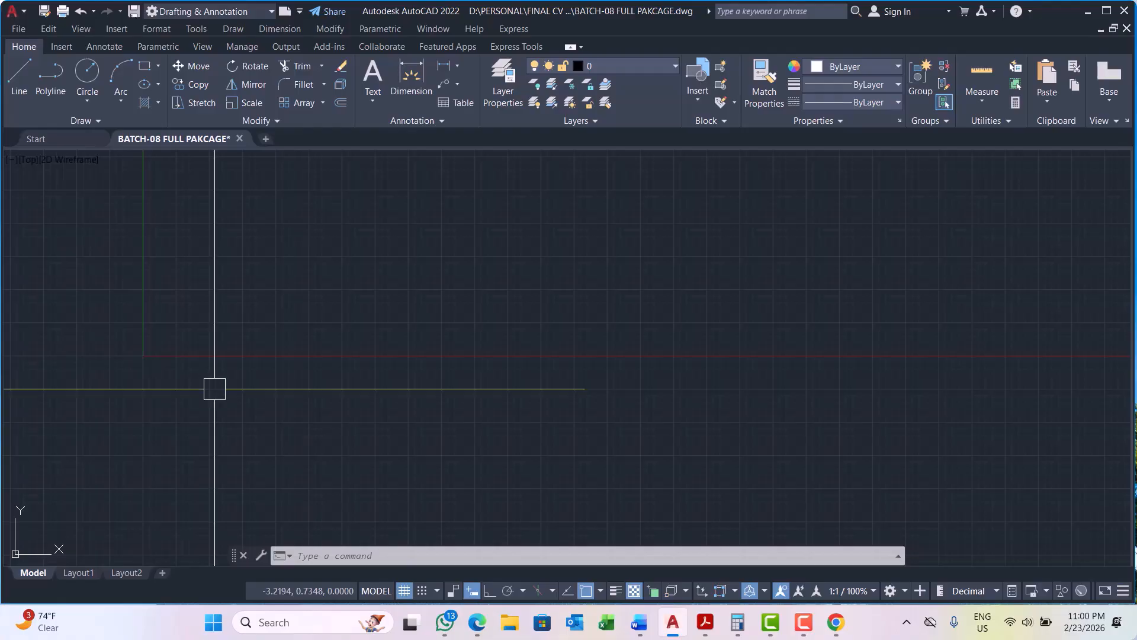
pyautogui.write('L')
pyautogui.press('Return')
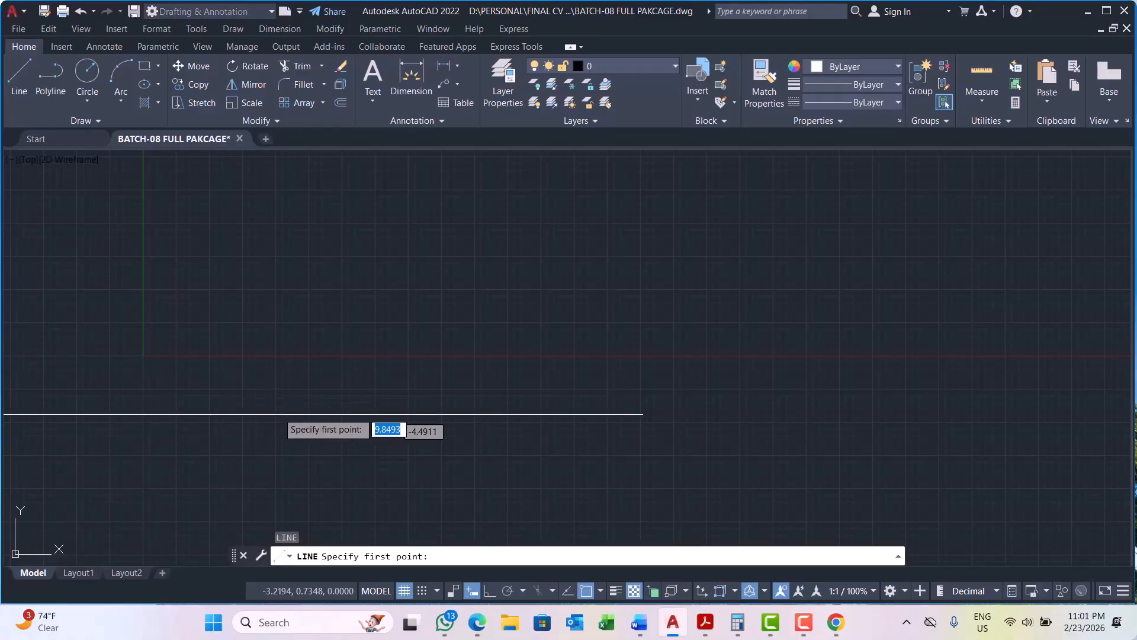
pyautogui.scroll(-2, 298, 383)
pyautogui.scroll(4, 207, 379)
pyautogui.scroll(4, 177, 303)
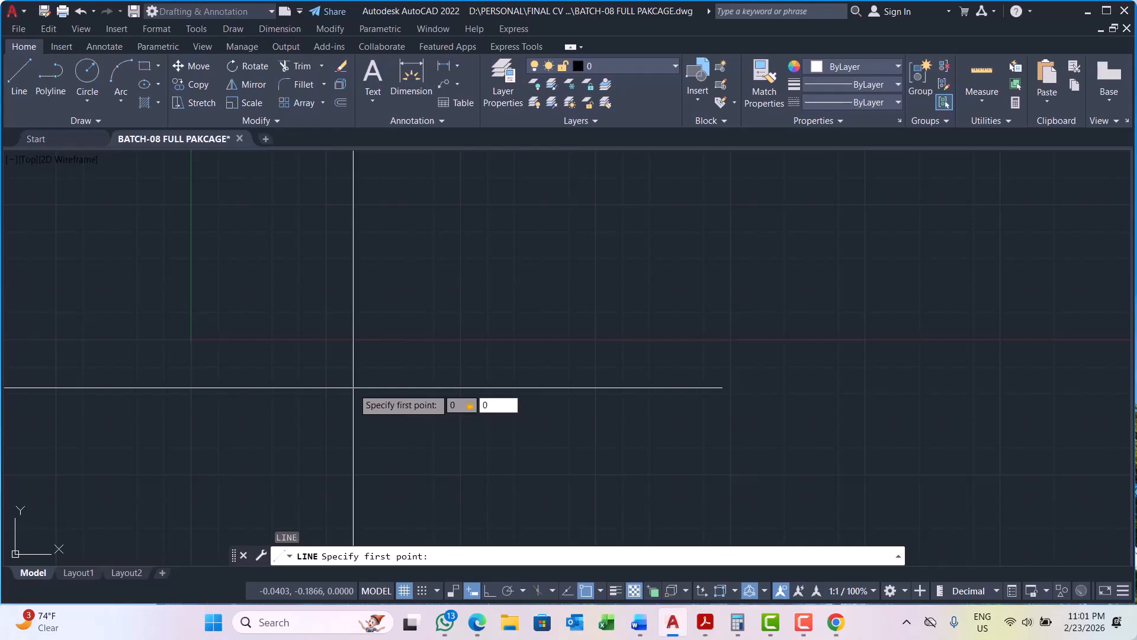
pyautogui.press('Return')
# Step: Turn on Ortho mode while the line from the origin is still being drawn
pyautogui.scroll(5, 335, 305)
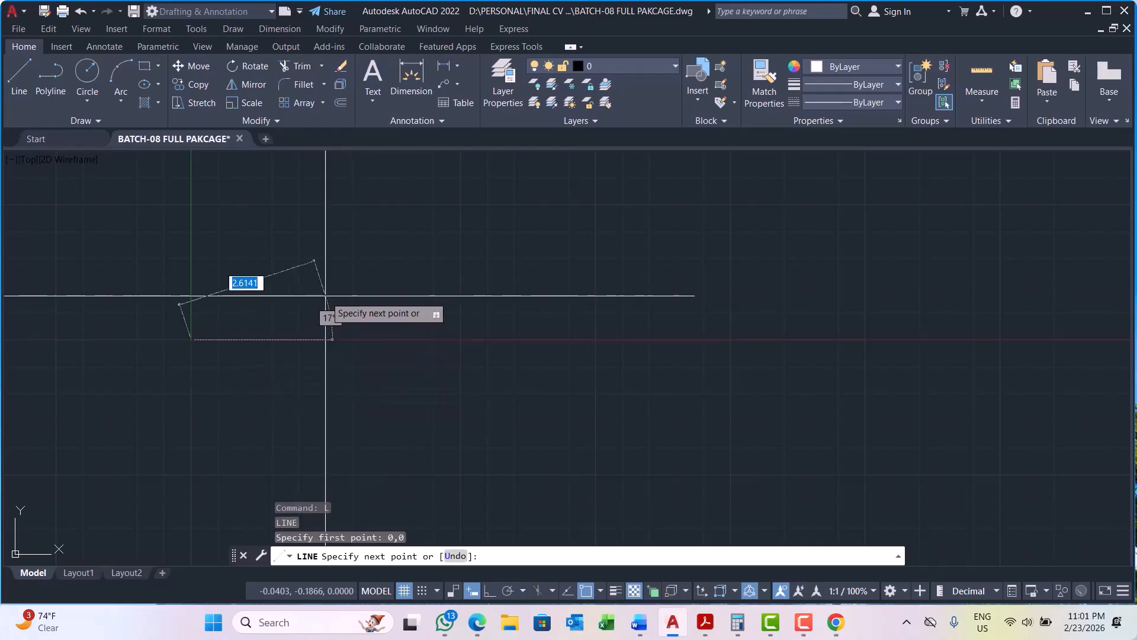
pyautogui.scroll(4, 116, 261)
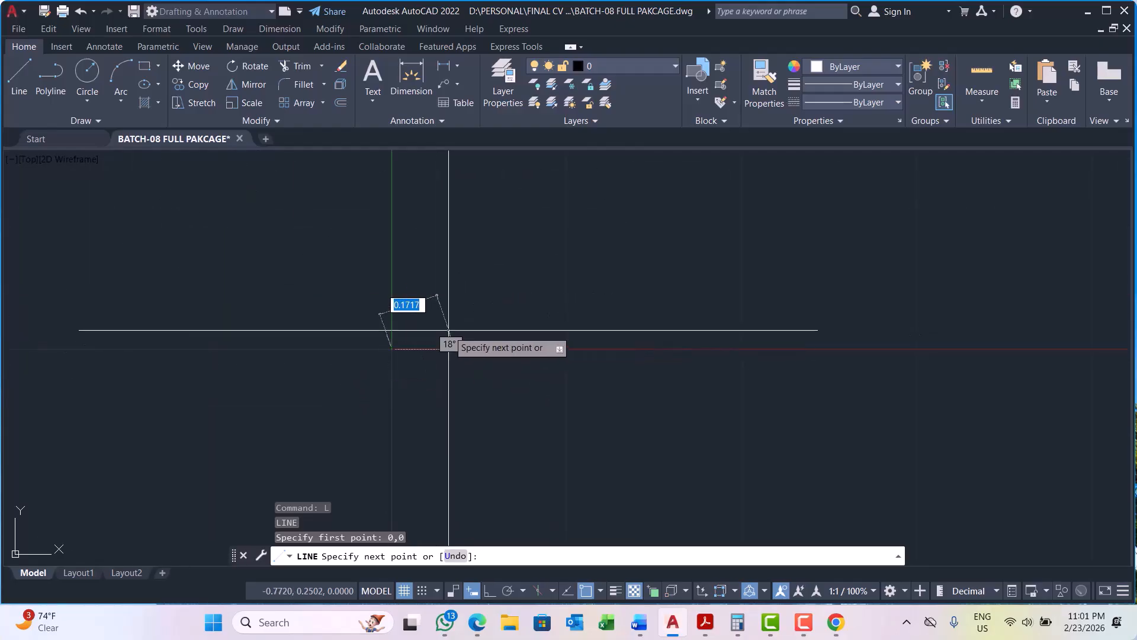
pyautogui.scroll(-9, 211, 264)
pyautogui.scroll(6, 282, 234)
pyautogui.scroll(-10, 584, 339)
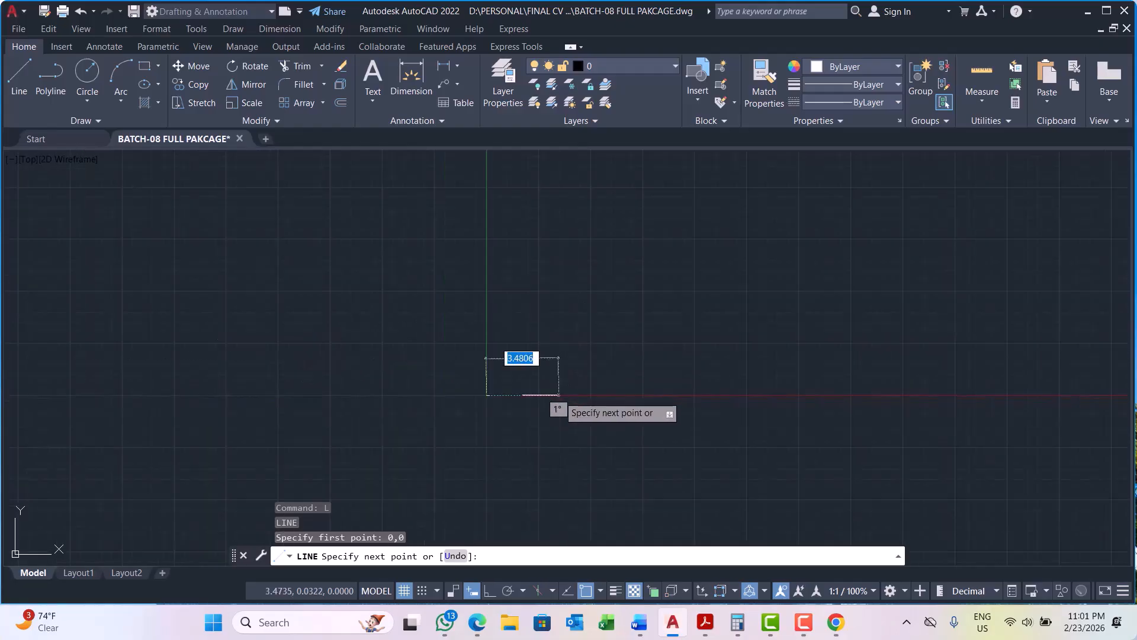
pyautogui.scroll(3, 584, 392)
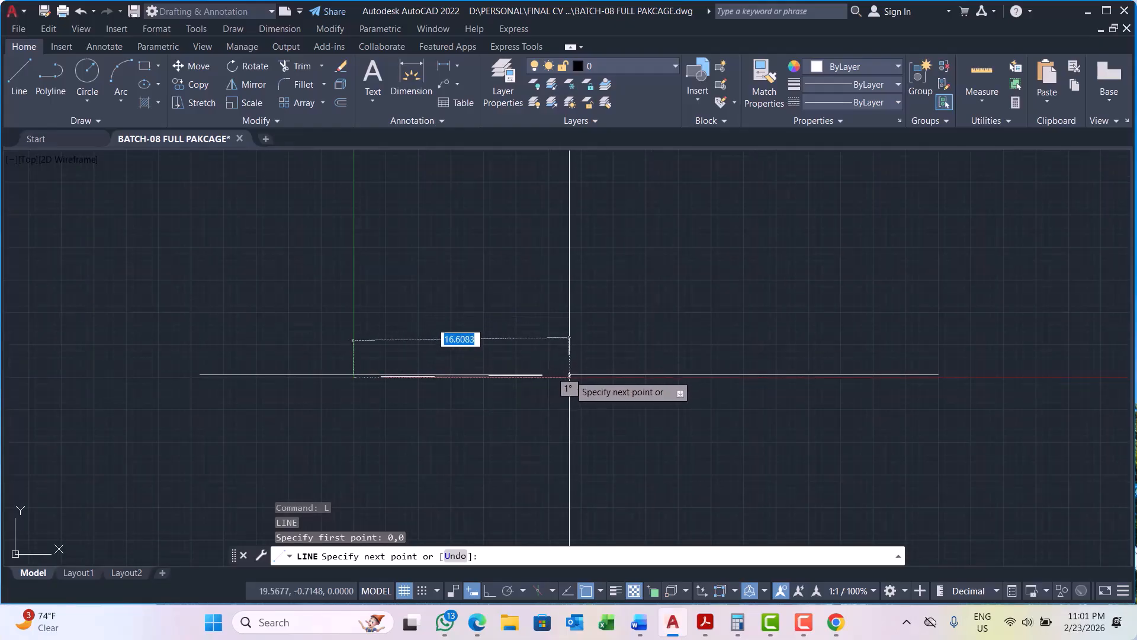
pyautogui.scroll(2, 567, 373)
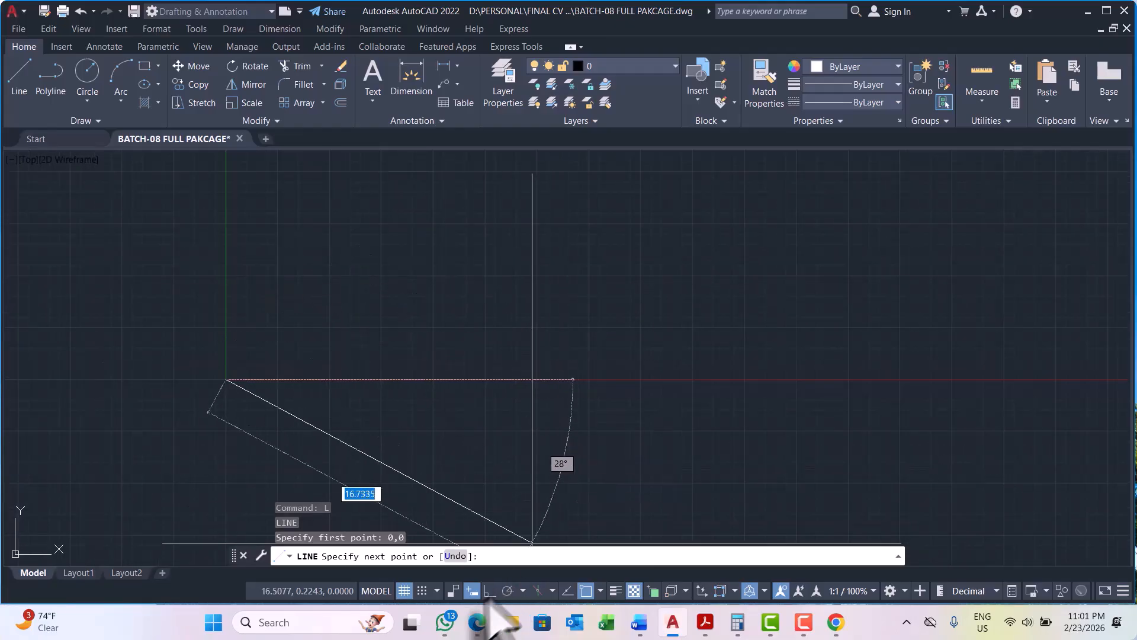
pyautogui.moveTo(491, 597)
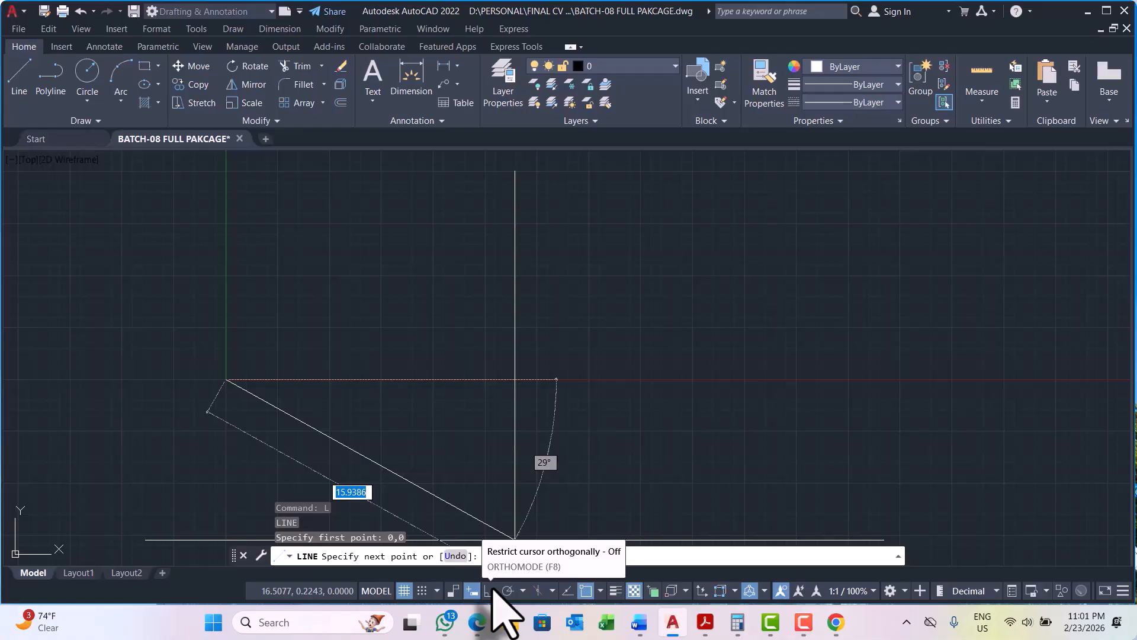
pyautogui.click(491, 591)
# Step: Draw the line 10 units long along the positive X axis and end the Line command
pyautogui.scroll(-2, 444, 401)
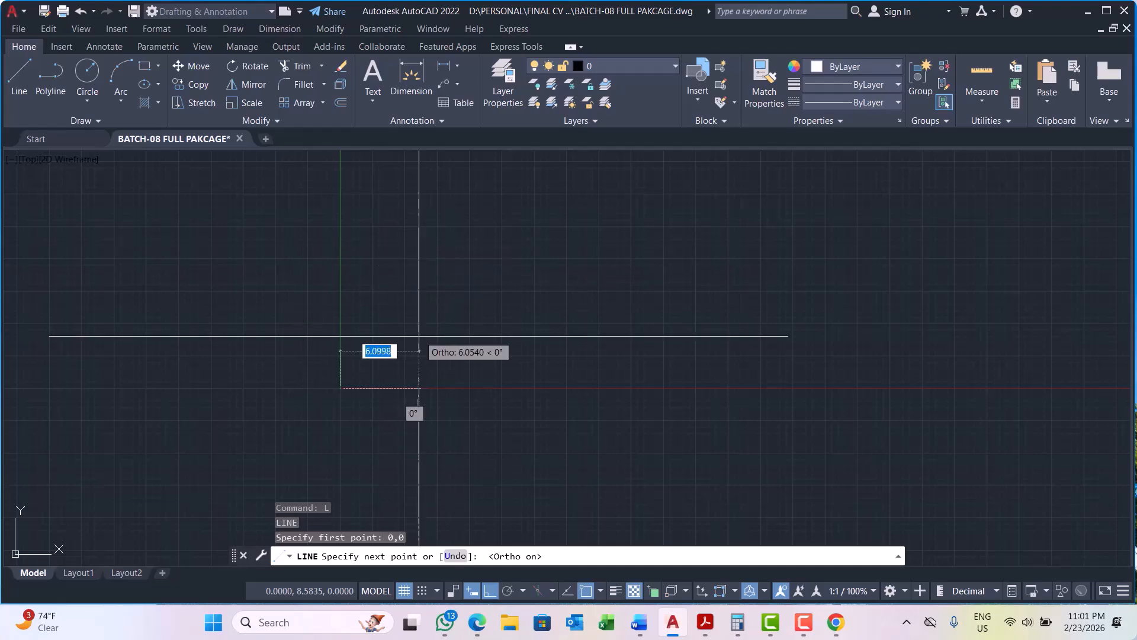
pyautogui.scroll(2, 467, 403)
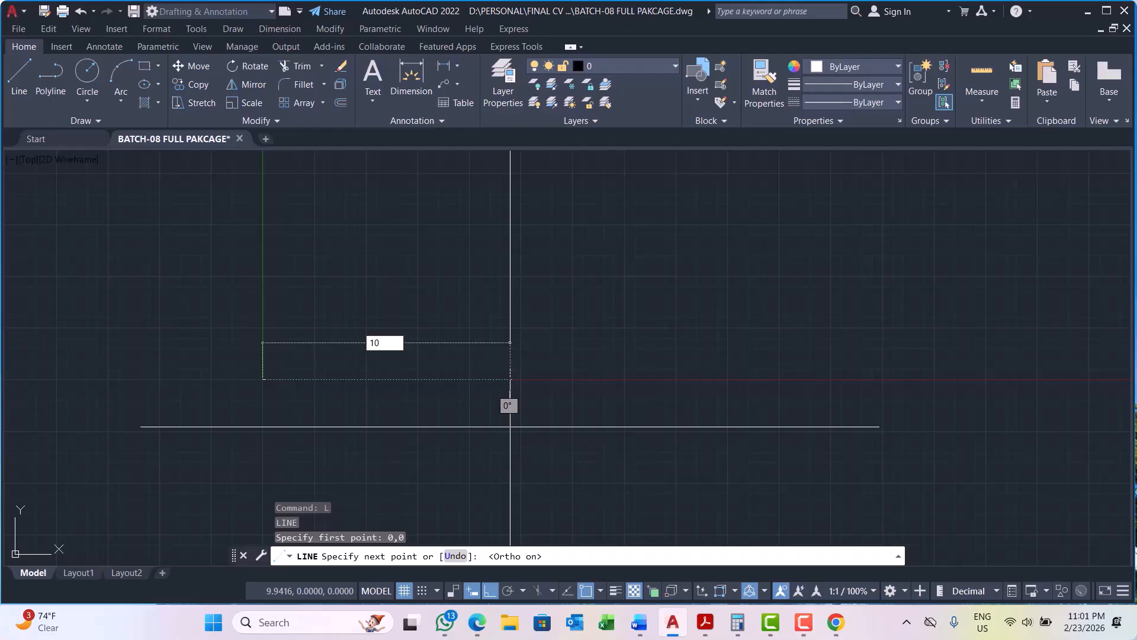
pyautogui.press('Return')
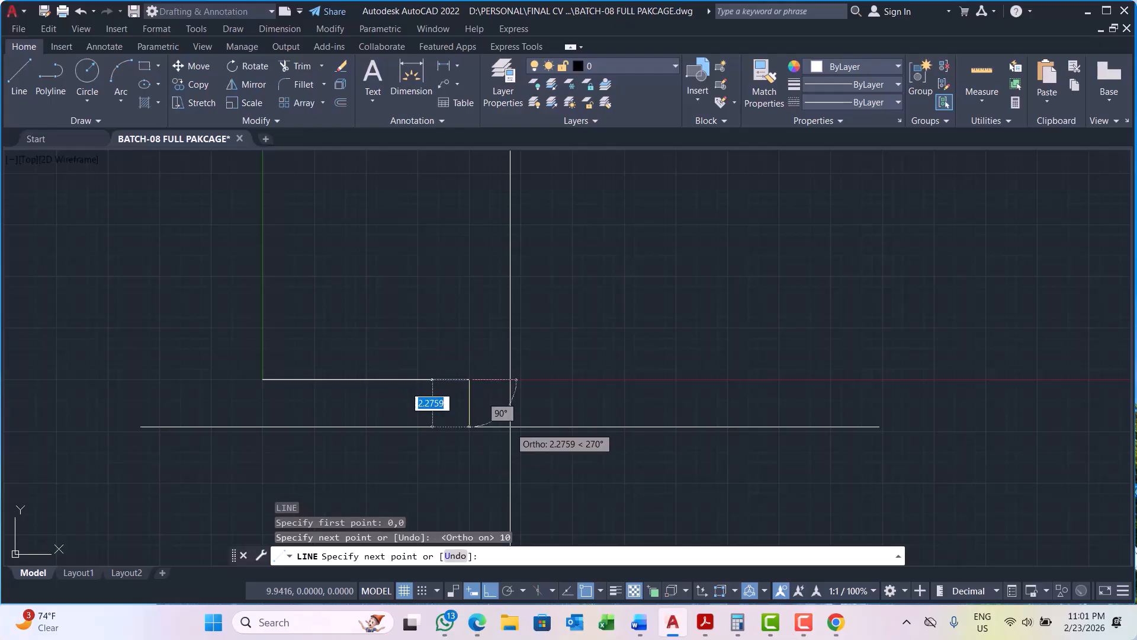
pyautogui.scroll(5, 510, 426)
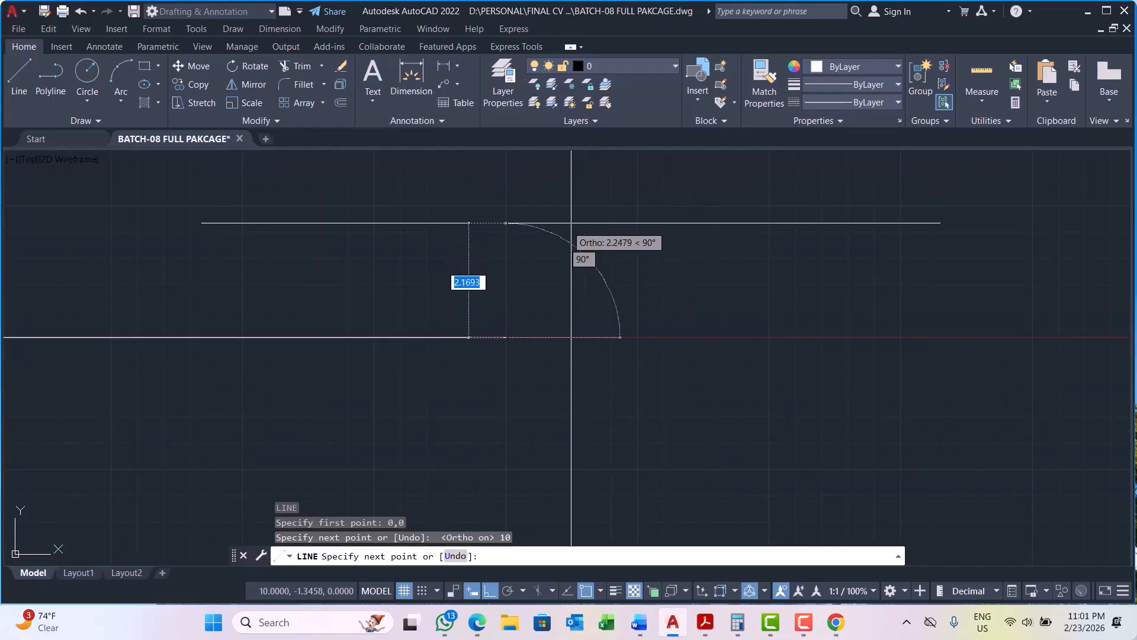
pyautogui.scroll(-2, 172, 461)
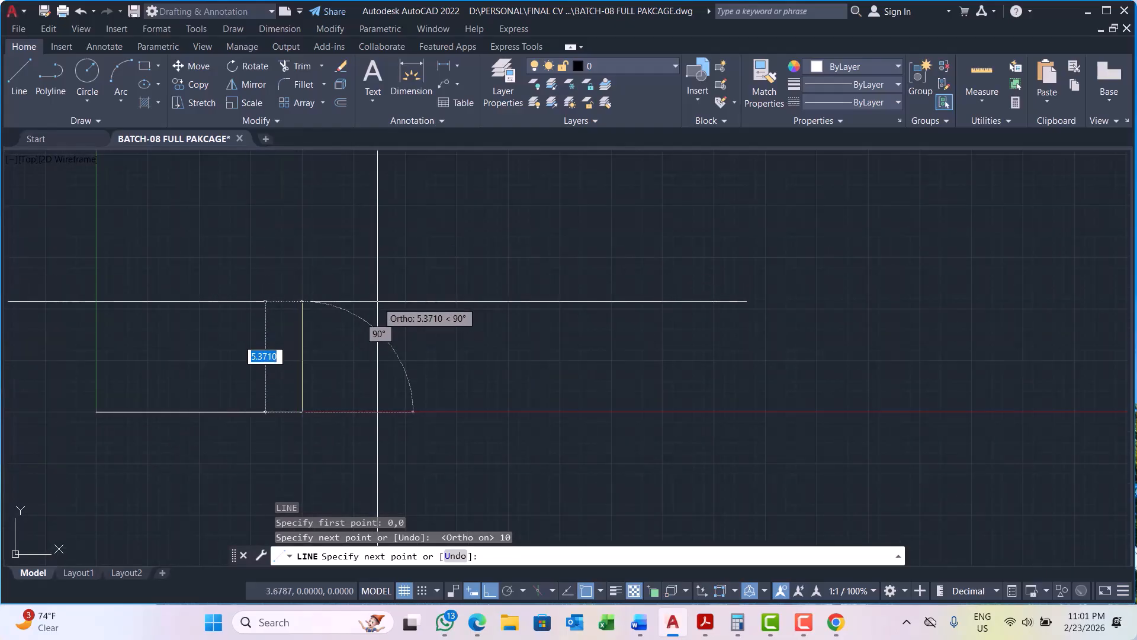
pyautogui.press('Return')
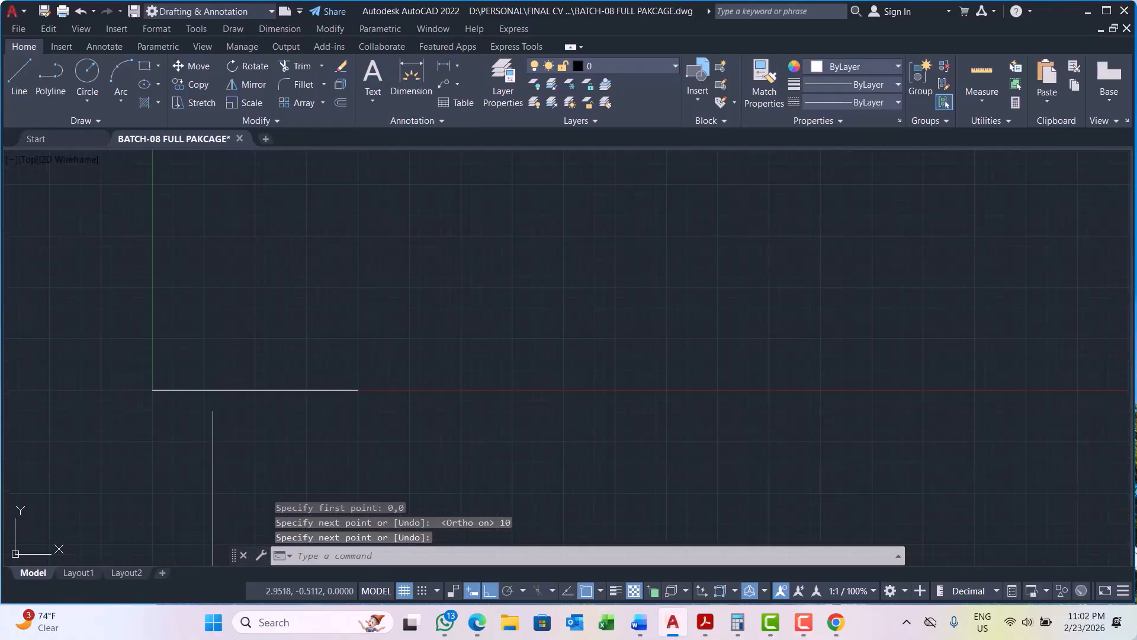
# Step: Add a linear dimension between the two endpoints of the horizontal line, with the dimension line placed just below it
pyautogui.scroll(5, 185, 397)
pyautogui.moveTo(413, 349); pyautogui.dragTo(406, 371, button='middle')
pyautogui.scroll(-2, 315, 366)
pyautogui.moveTo(314, 365); pyautogui.dragTo(297, 396, button='middle')
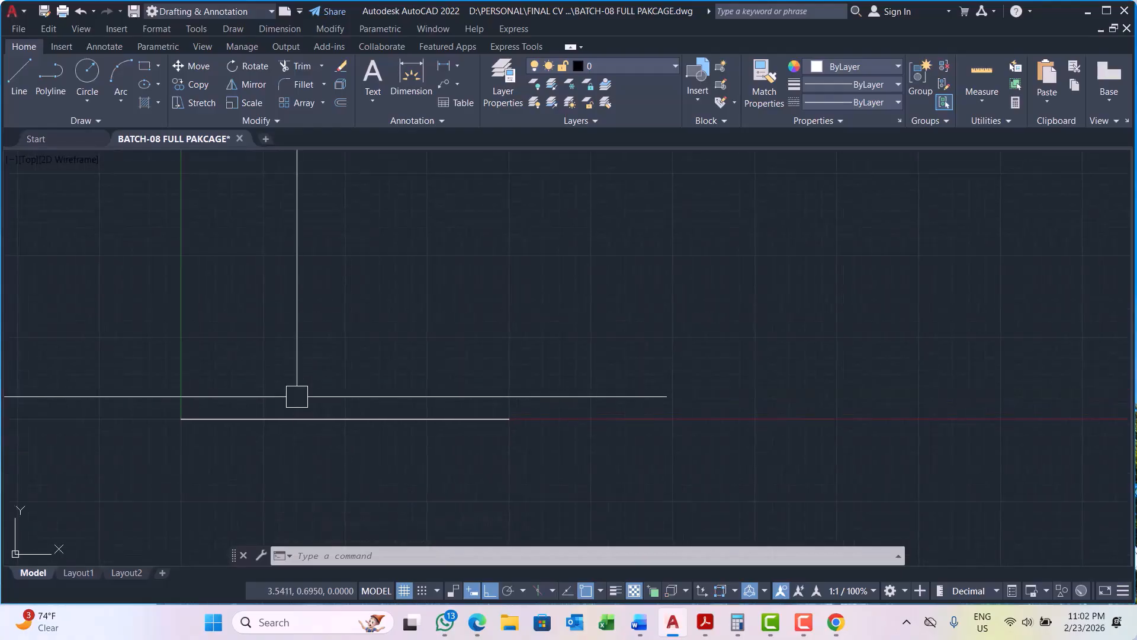
pyautogui.scroll(2, 269, 426)
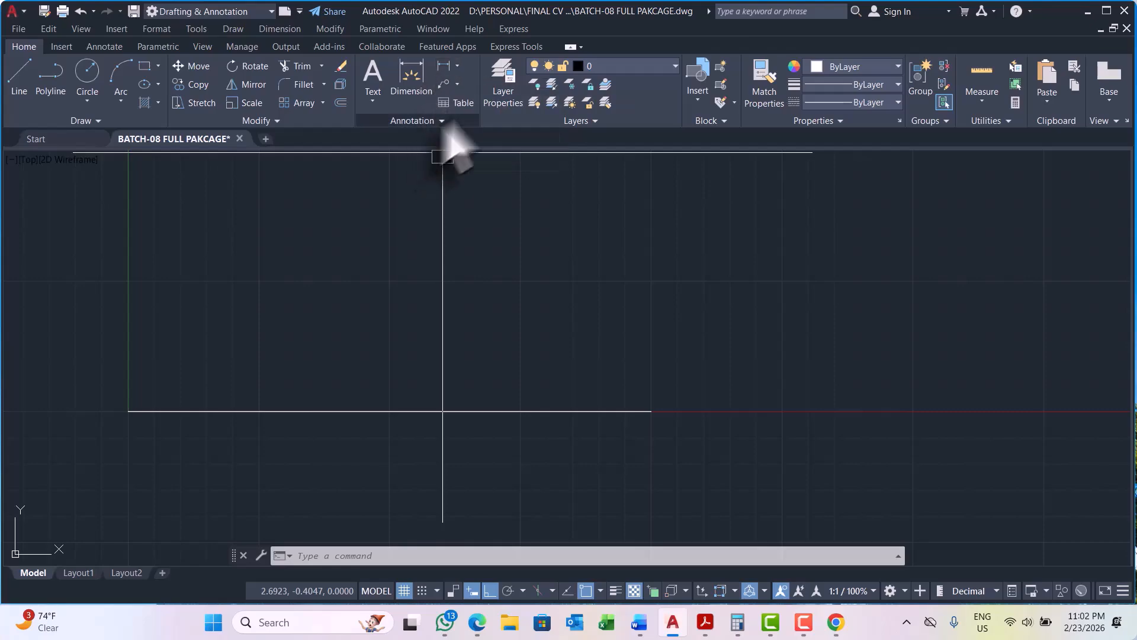
pyautogui.click(458, 65)
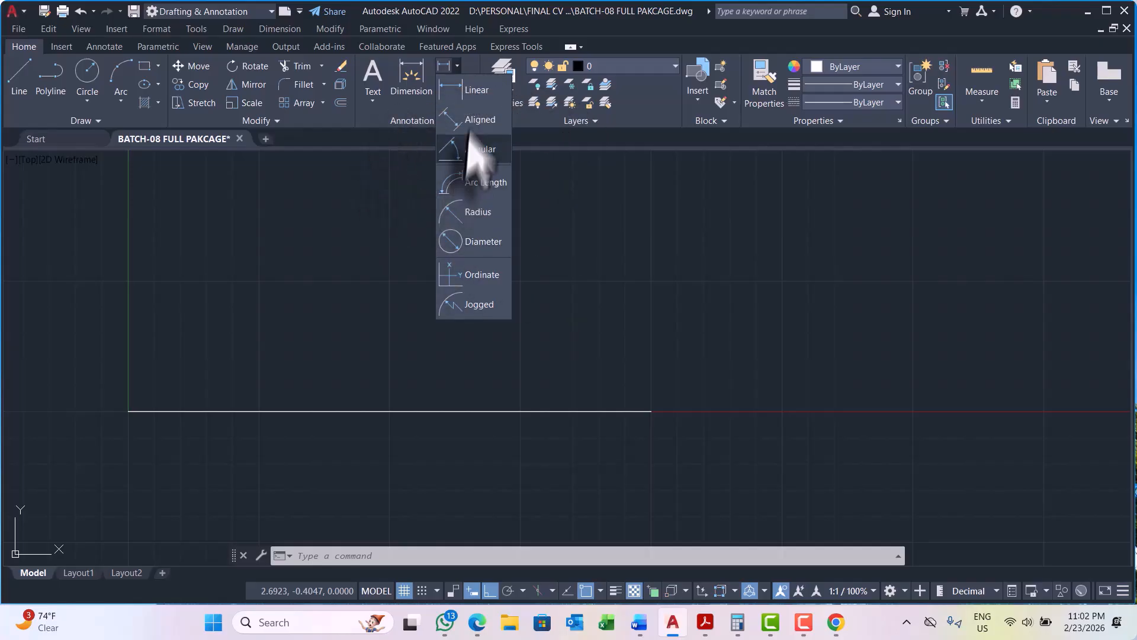
pyautogui.click(472, 102)
pyautogui.scroll(-2, 315, 238)
pyautogui.scroll(2, 275, 296)
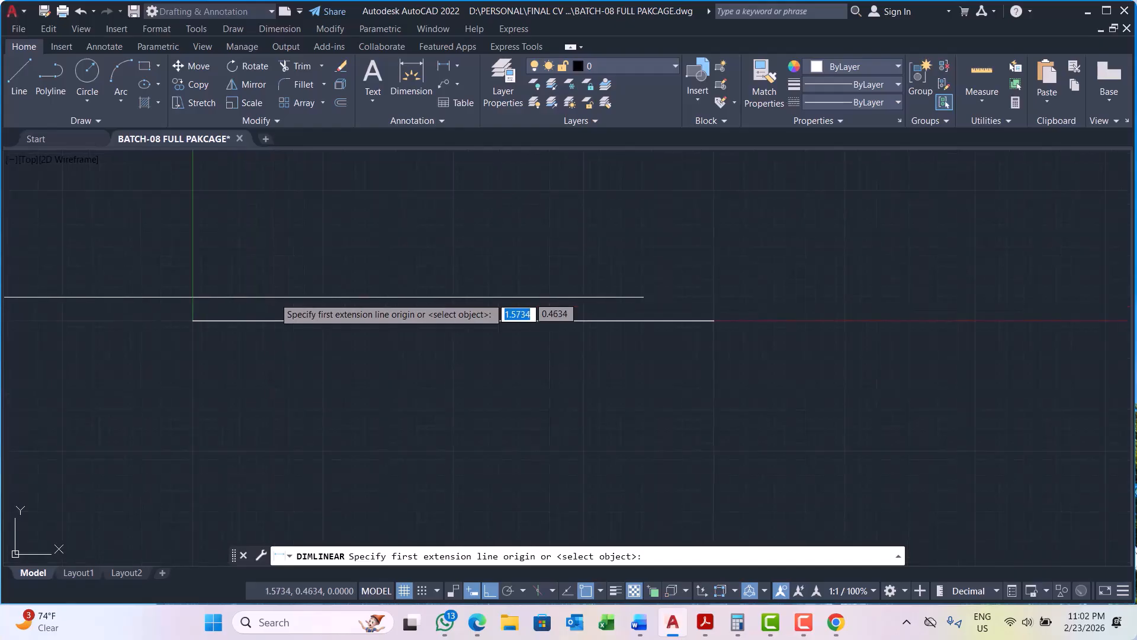
pyautogui.scroll(-2, 213, 340)
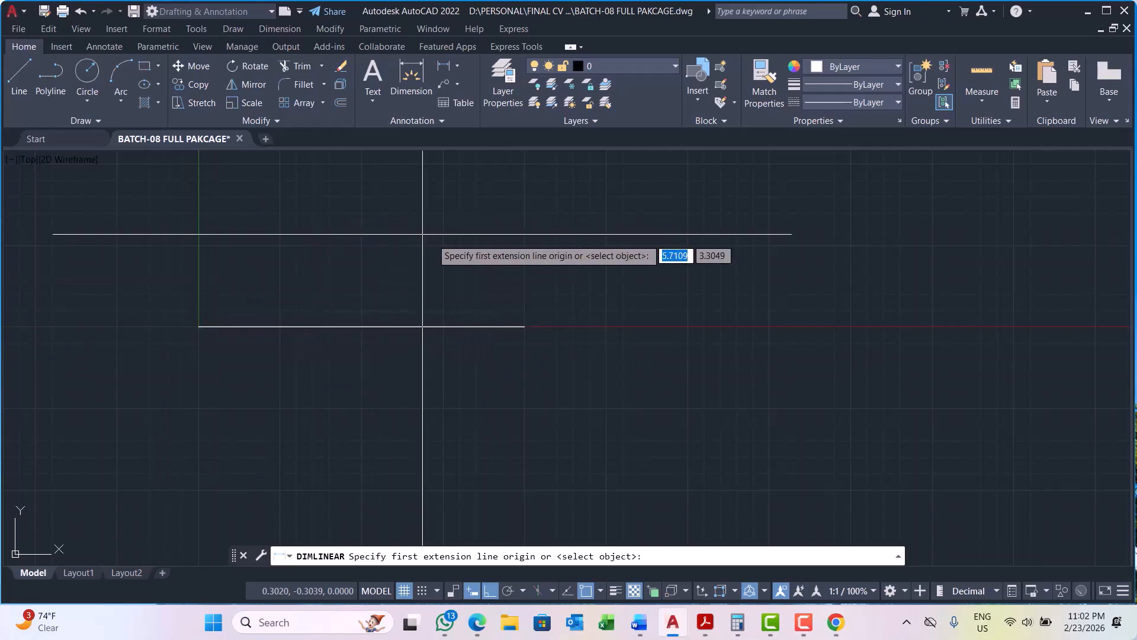
pyautogui.click(198, 327)
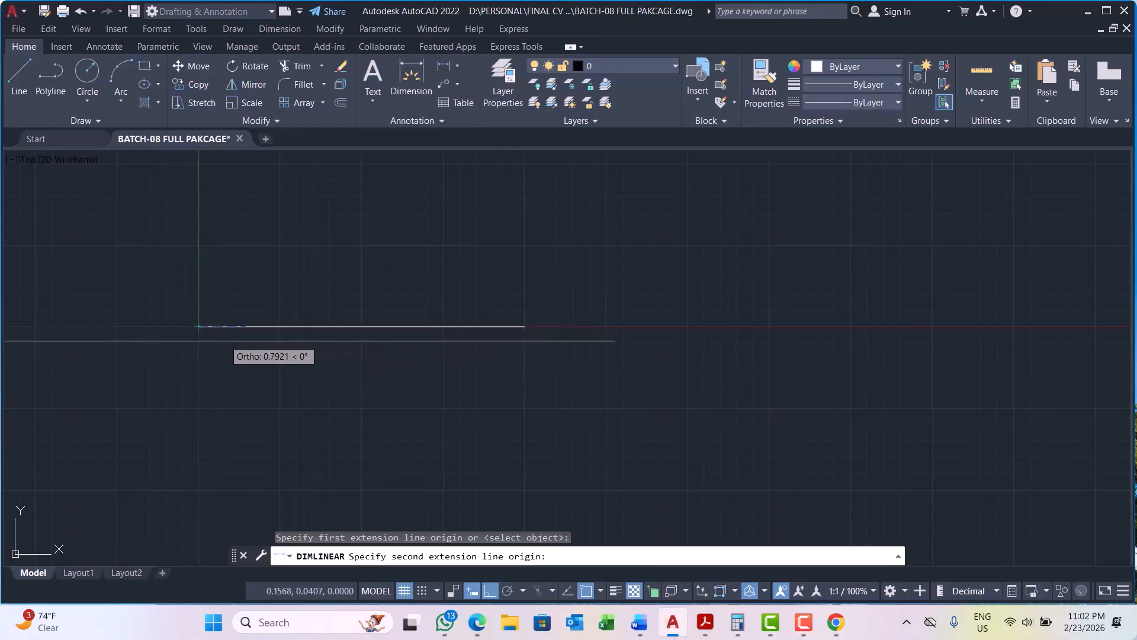
pyautogui.click(524, 326)
pyautogui.scroll(4, 389, 365)
pyautogui.scroll(2, 388, 368)
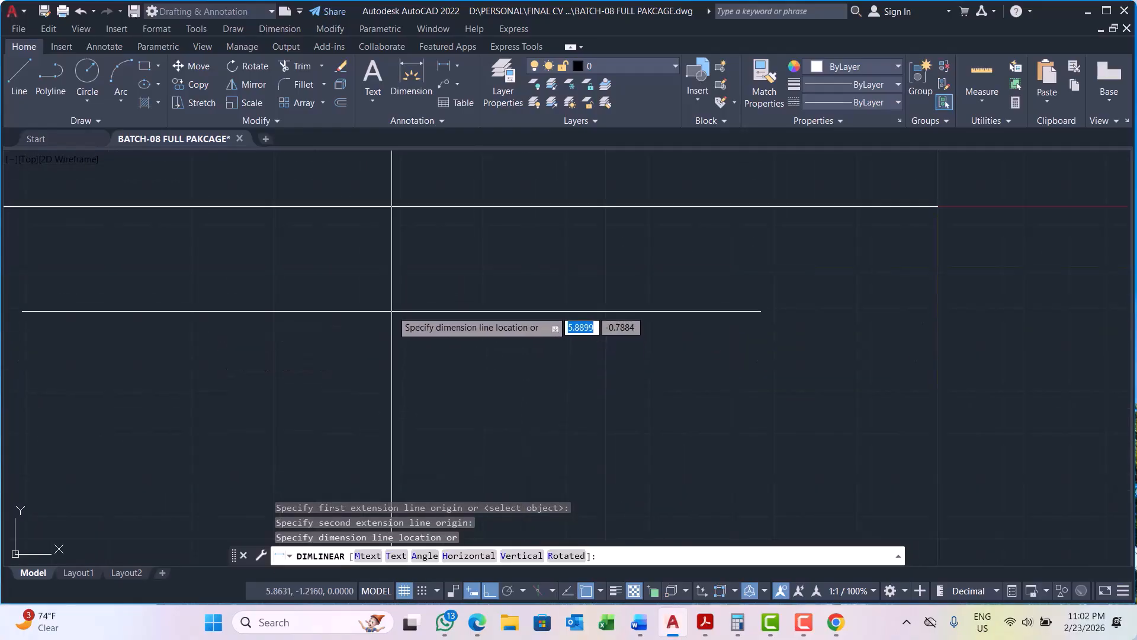
pyautogui.click(394, 290)
pyautogui.scroll(-5, 320, 326)
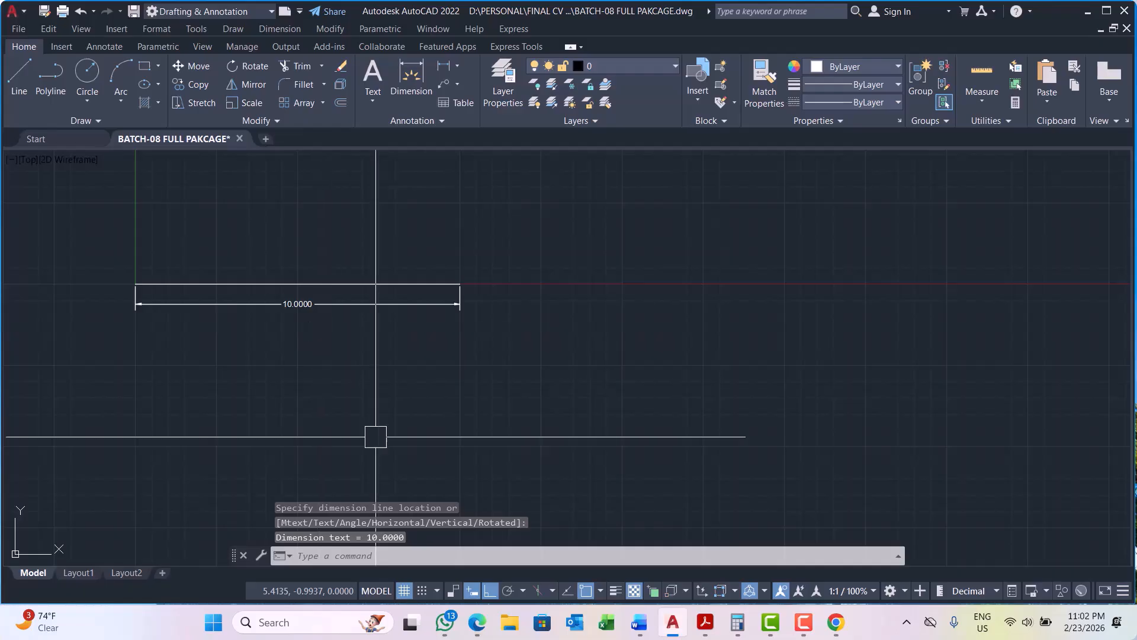
pyautogui.scroll(-4, 284, 304)
pyautogui.scroll(6, 264, 305)
pyautogui.moveTo(264, 305); pyautogui.dragTo(287, 379, button='middle')
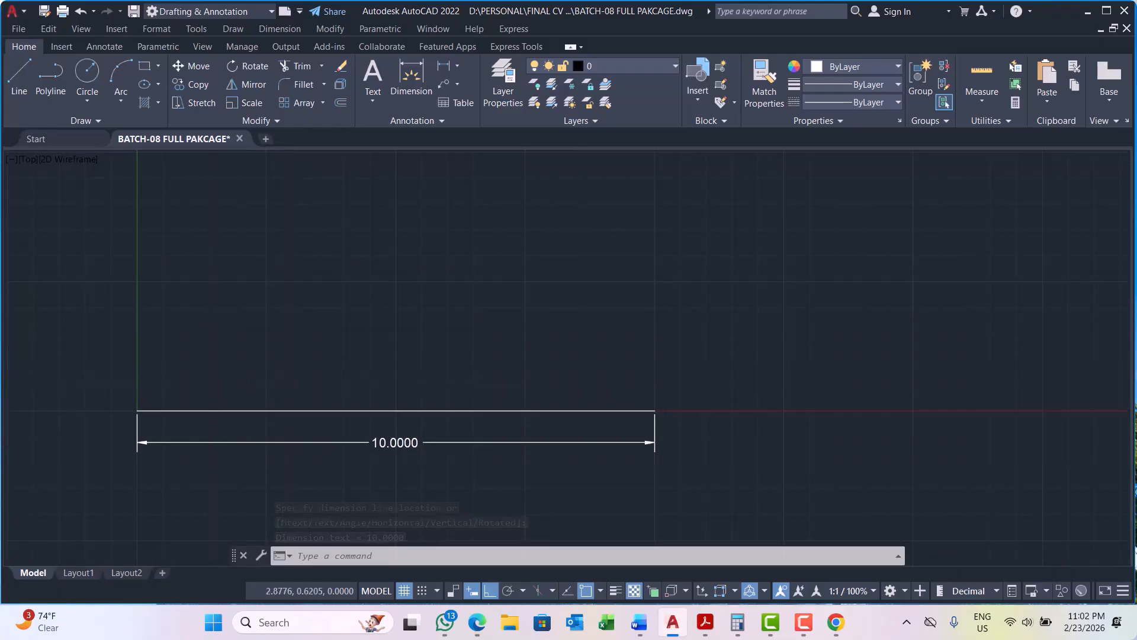
# Step: Draw a second line from the origin 0,0 with a length of 10 at an angle of 27 degrees, and end the Line command
pyautogui.scroll(2, 208, 388)
pyautogui.scroll(-2, 119, 387)
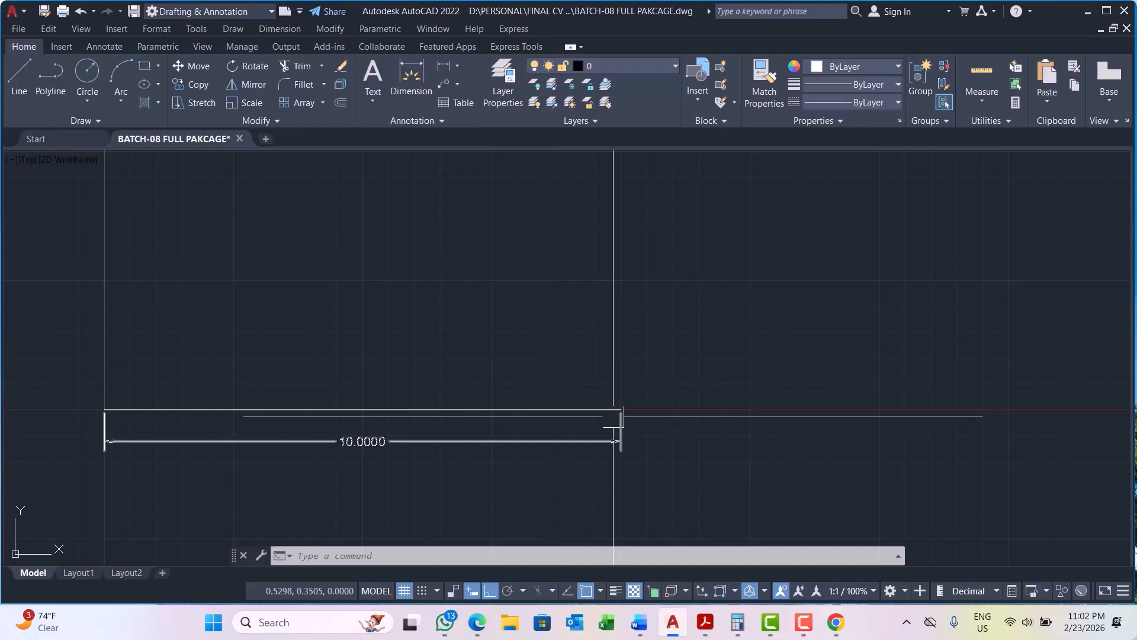
pyautogui.scroll(-4, 317, 388)
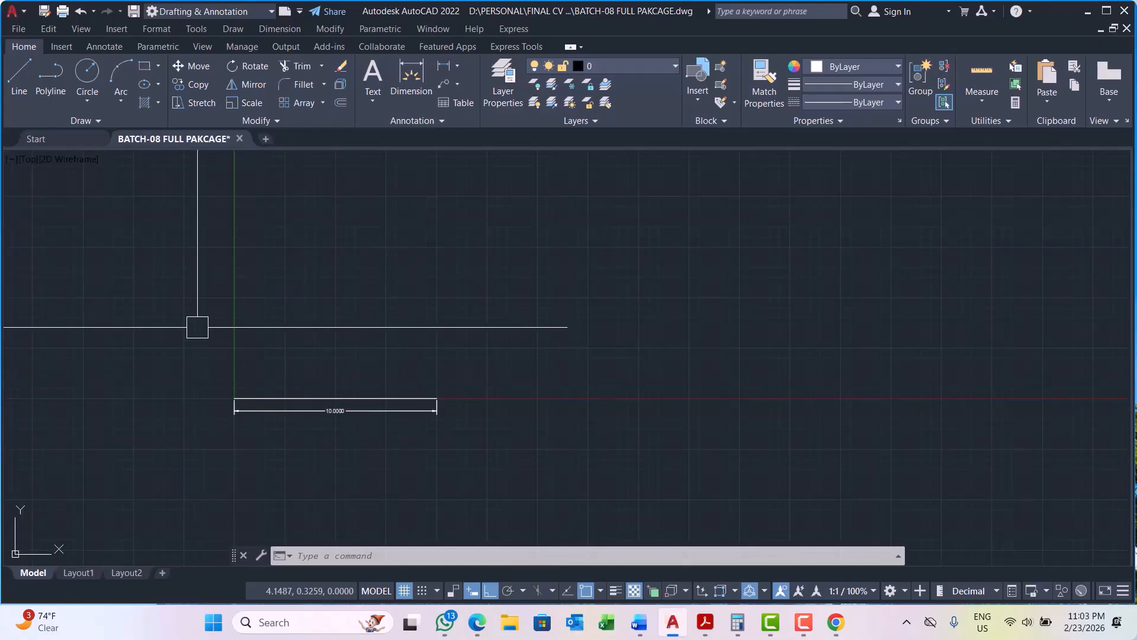
pyautogui.scroll(2, 235, 394)
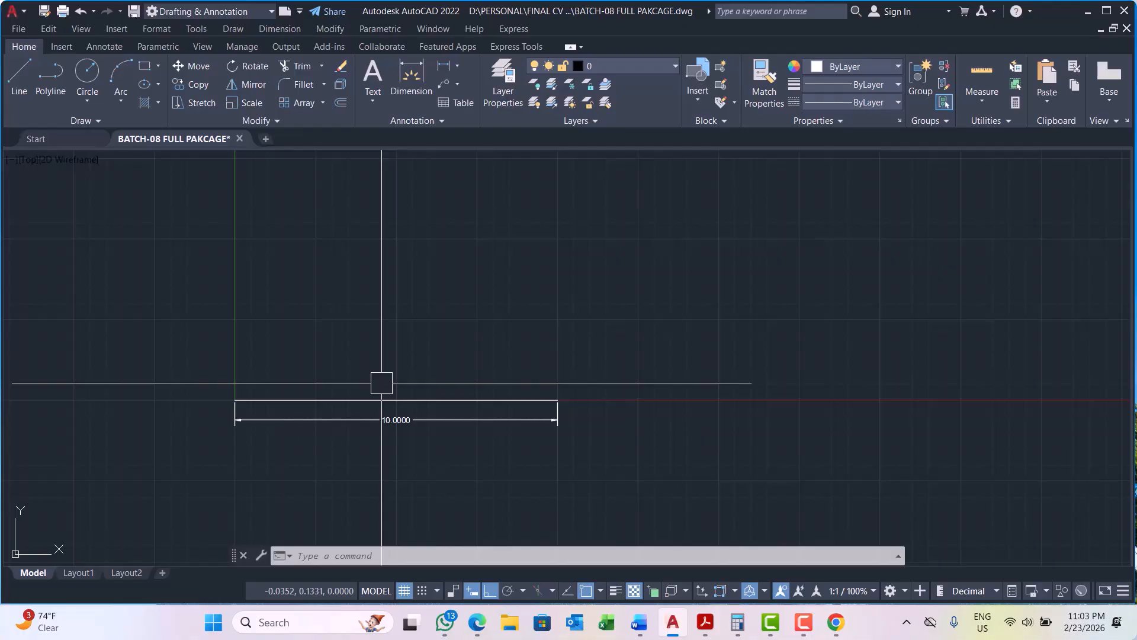
pyautogui.press('Return')
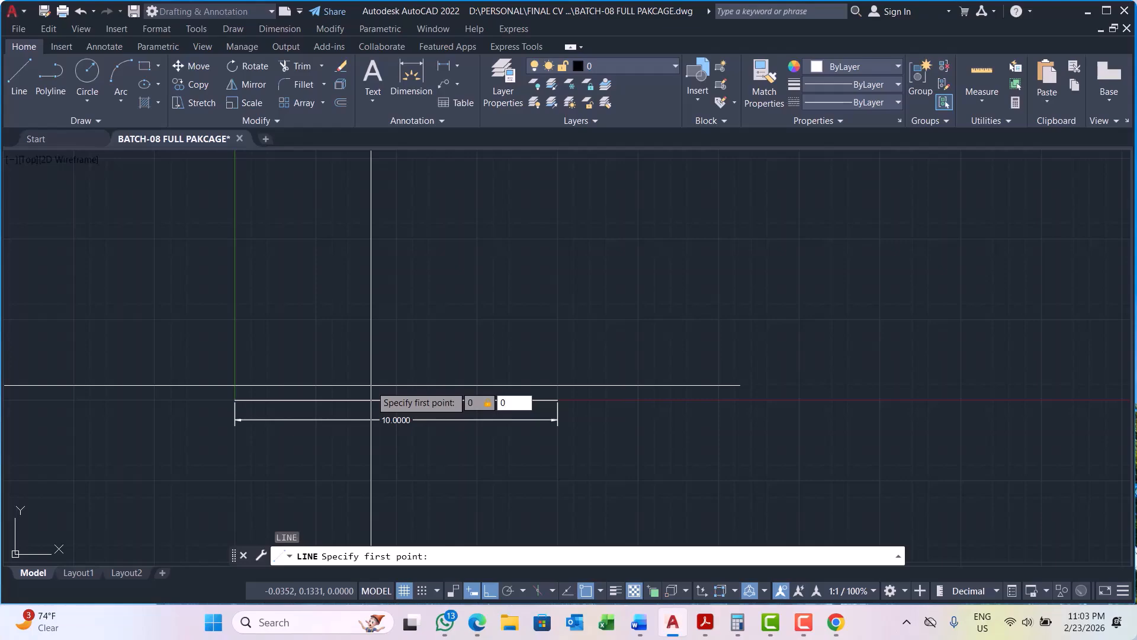
pyautogui.press('Return')
pyautogui.scroll(2, 372, 386)
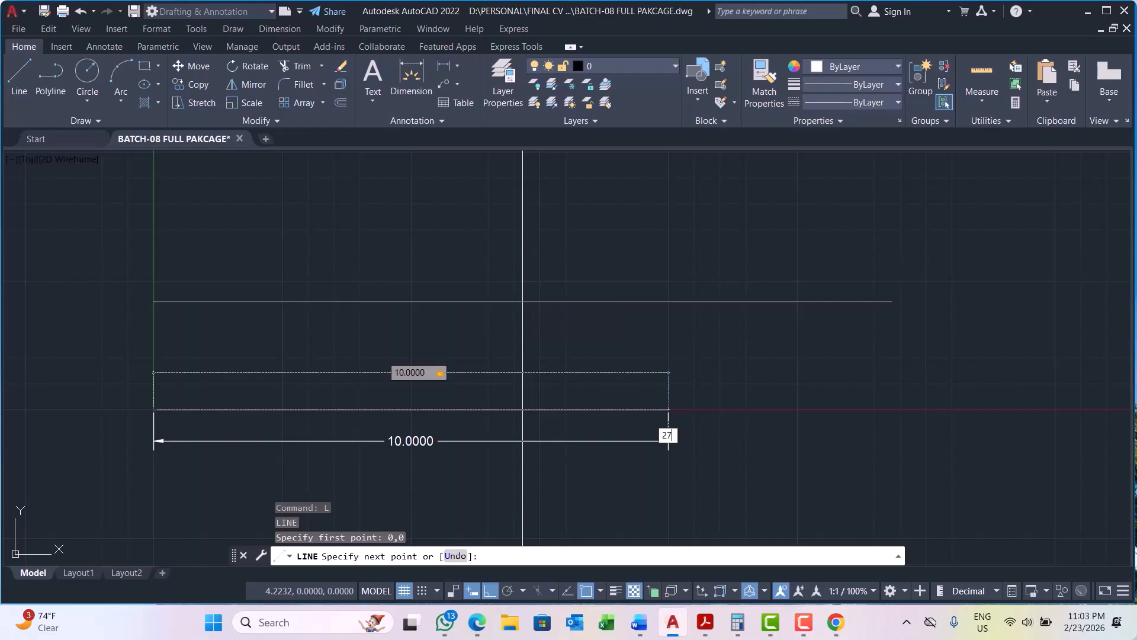
pyautogui.press('Return')
pyautogui.press('Return')
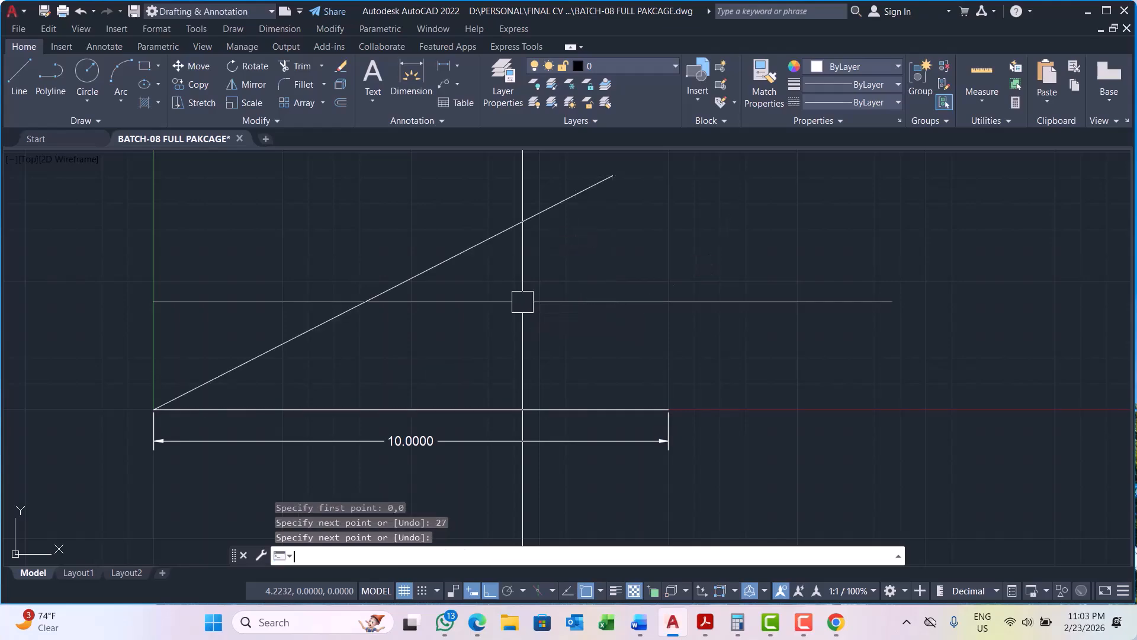
pyautogui.scroll(-2, 320, 336)
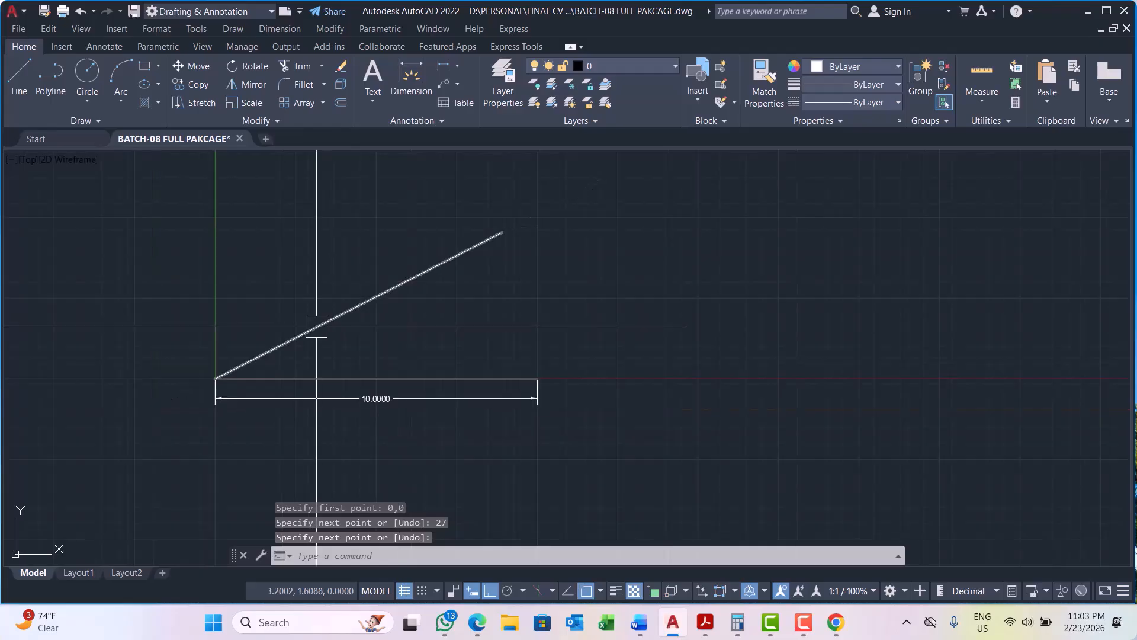
pyautogui.scroll(2, 306, 332)
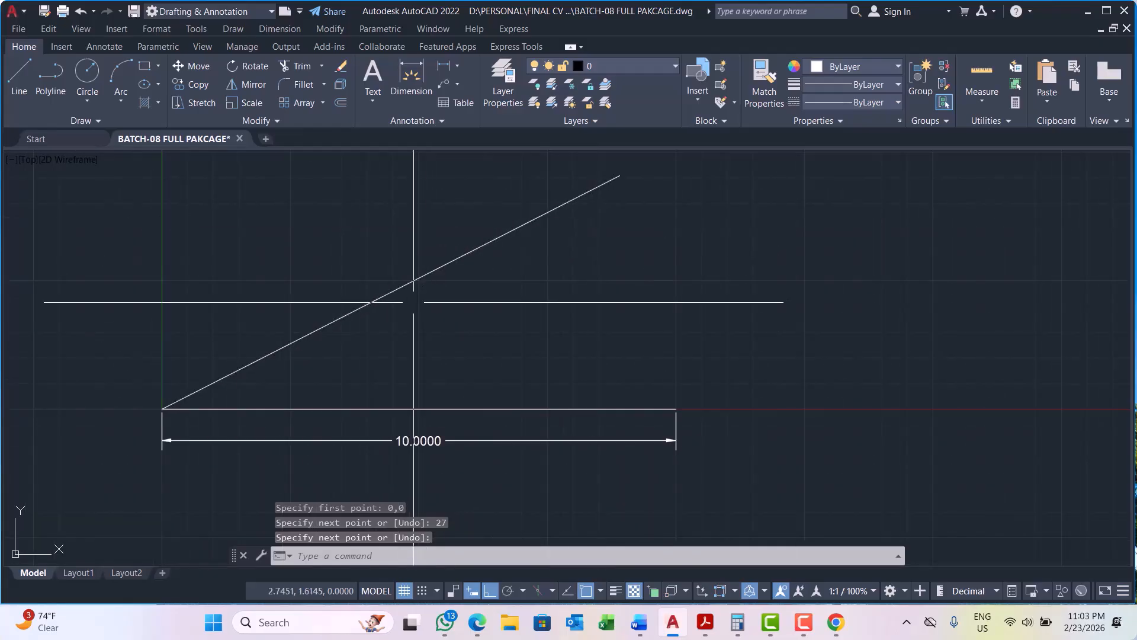
pyautogui.scroll(-2, 340, 315)
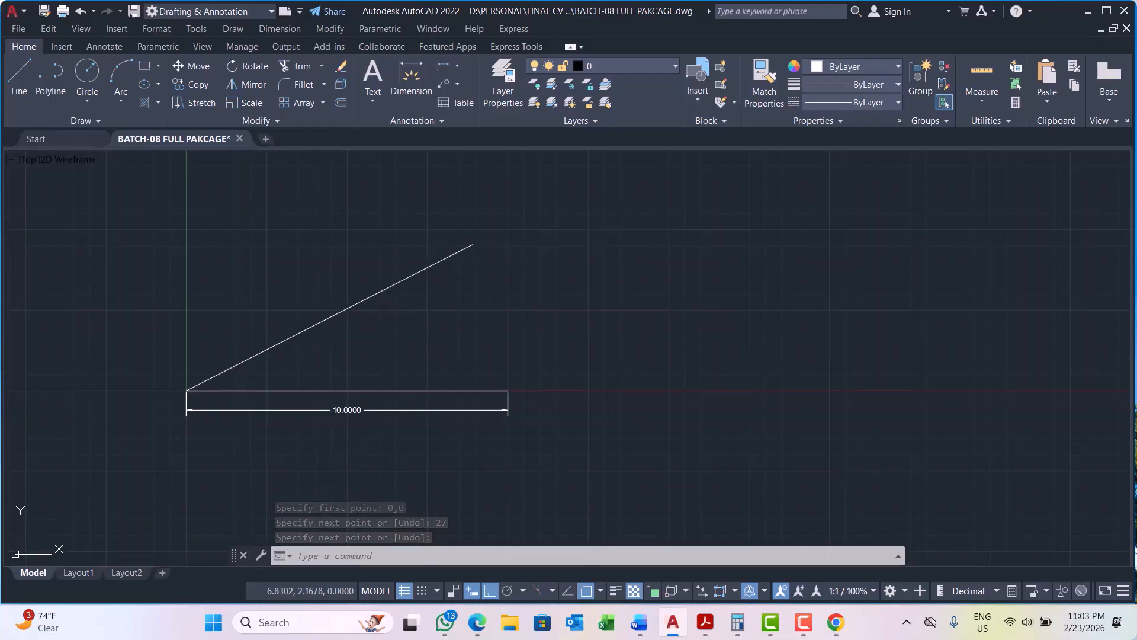
pyautogui.scroll(2, 250, 391)
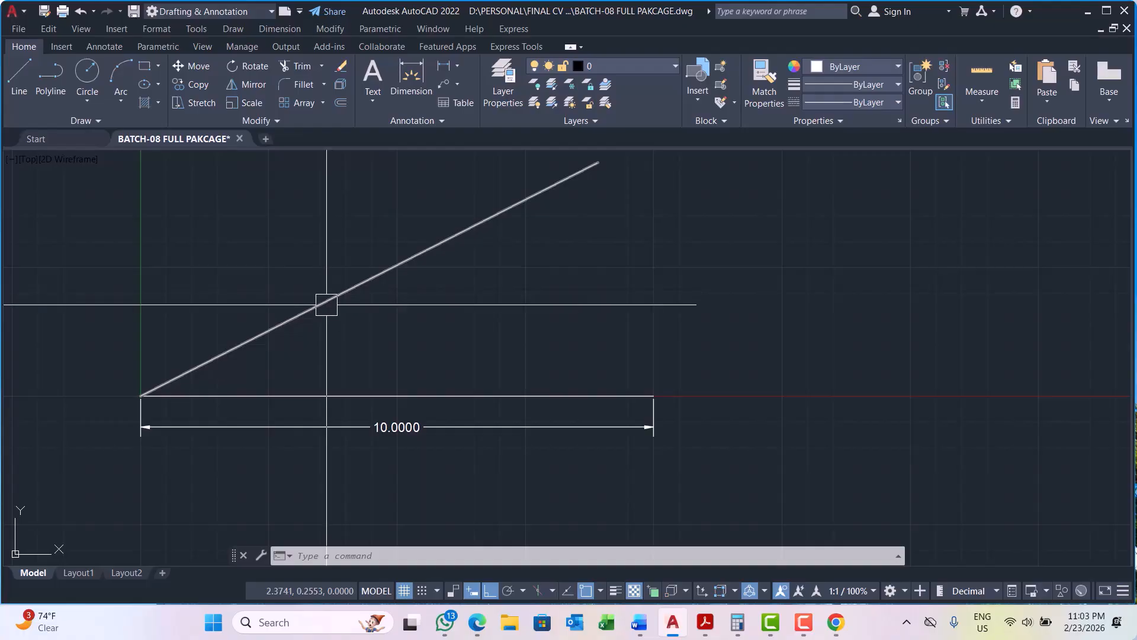
pyautogui.click(449, 70)
pyautogui.click(140, 395)
pyautogui.scroll(-3, 140, 395)
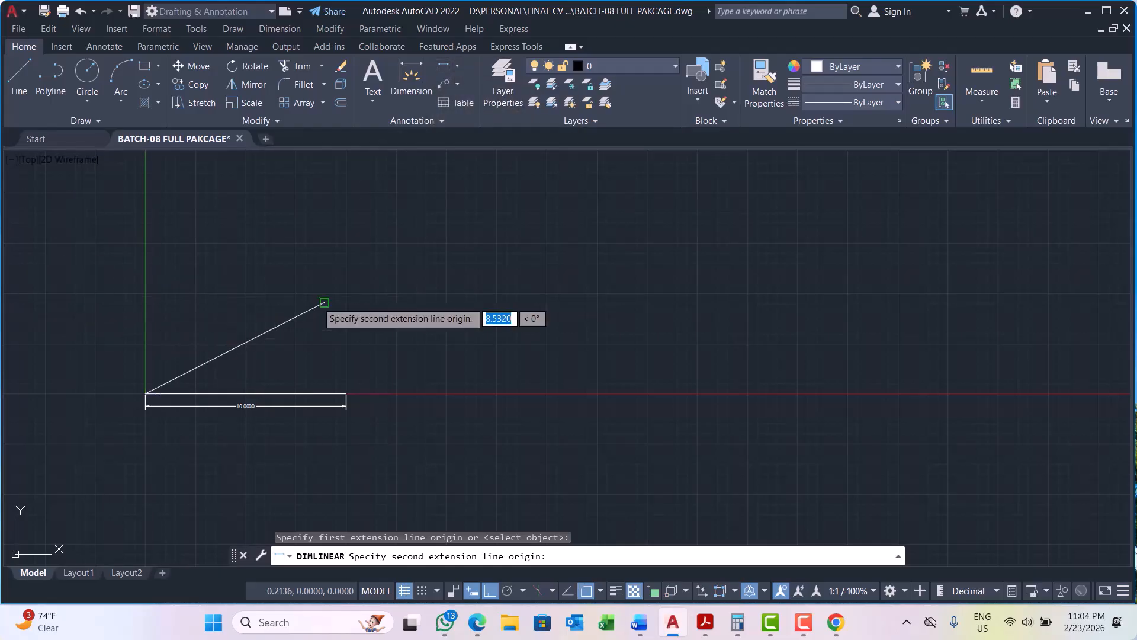
pyautogui.click(324, 302)
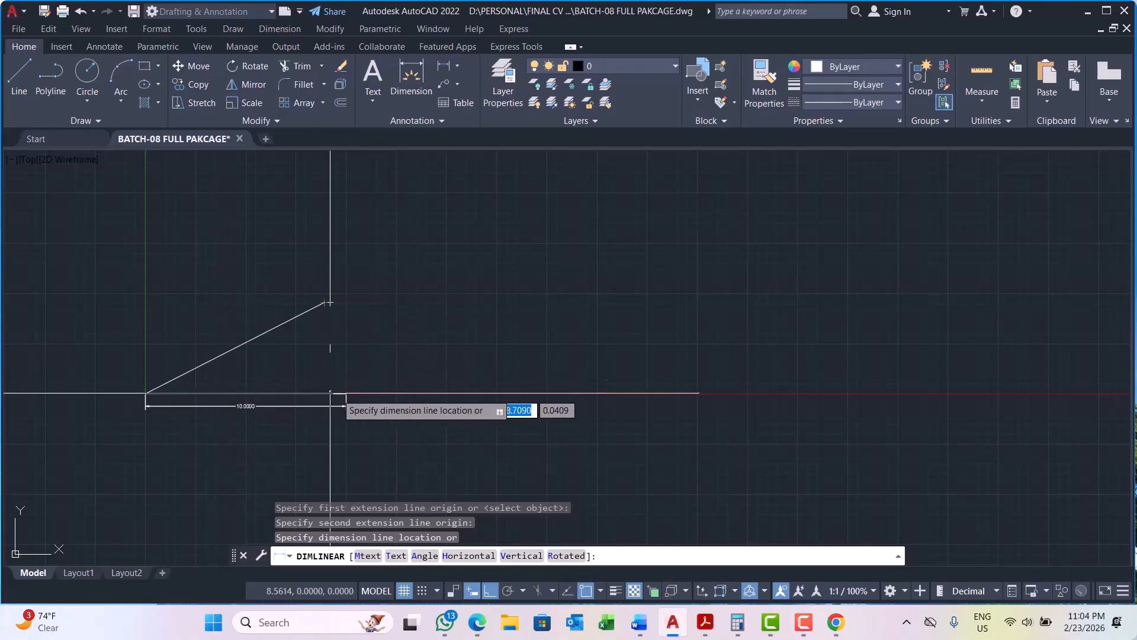
pyautogui.scroll(4, 330, 393)
pyautogui.scroll(-2, 605, 367)
pyautogui.scroll(1, 305, 277)
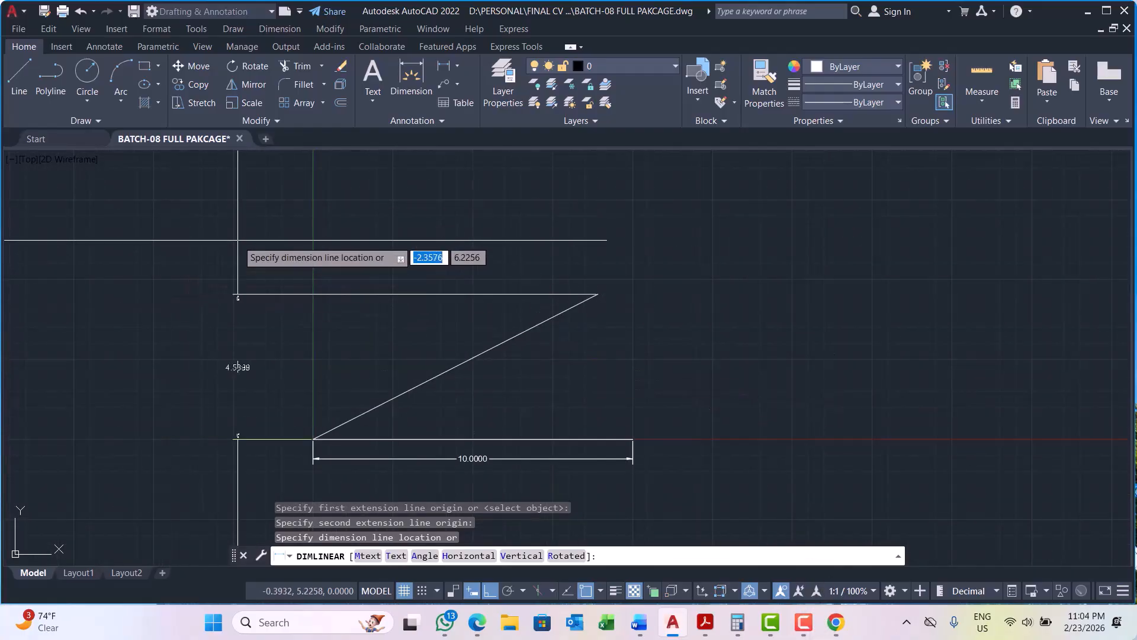
pyautogui.press('Escape')
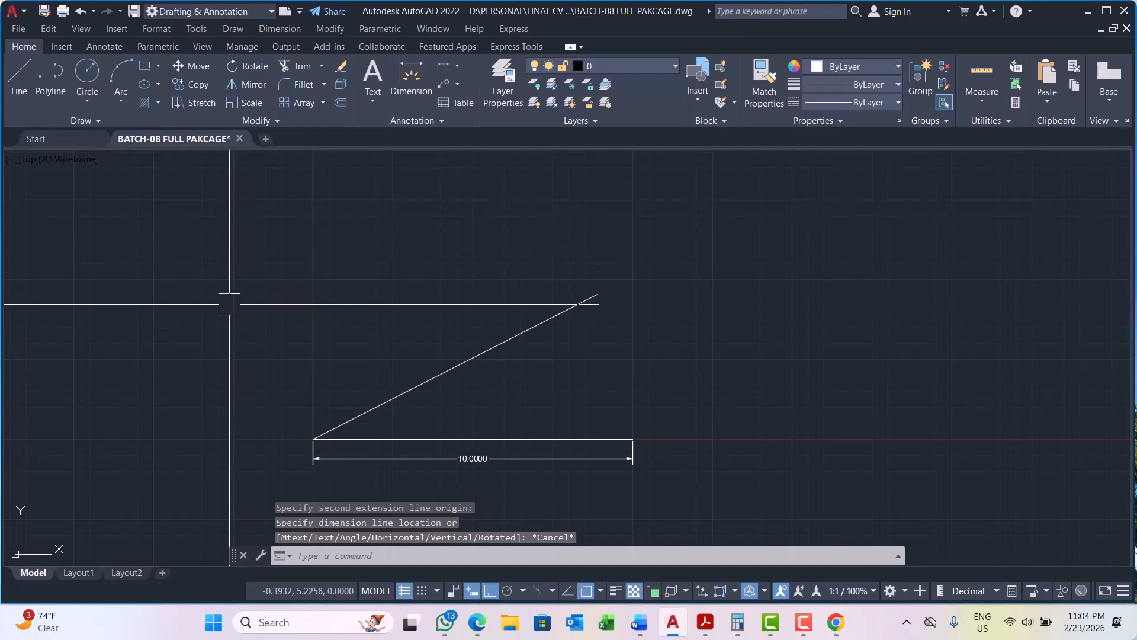
# Step: Add an aligned dimension between the two endpoints of the inclined line, with the dimension line placed parallel above it
pyautogui.scroll(-1, 389, 396)
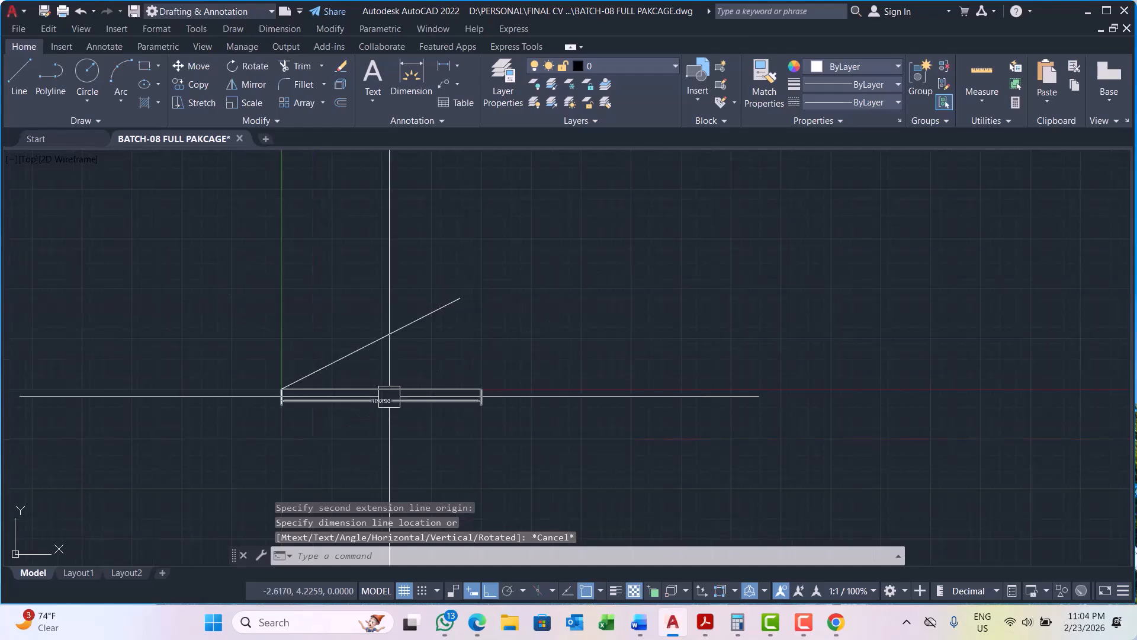
pyautogui.click(457, 65)
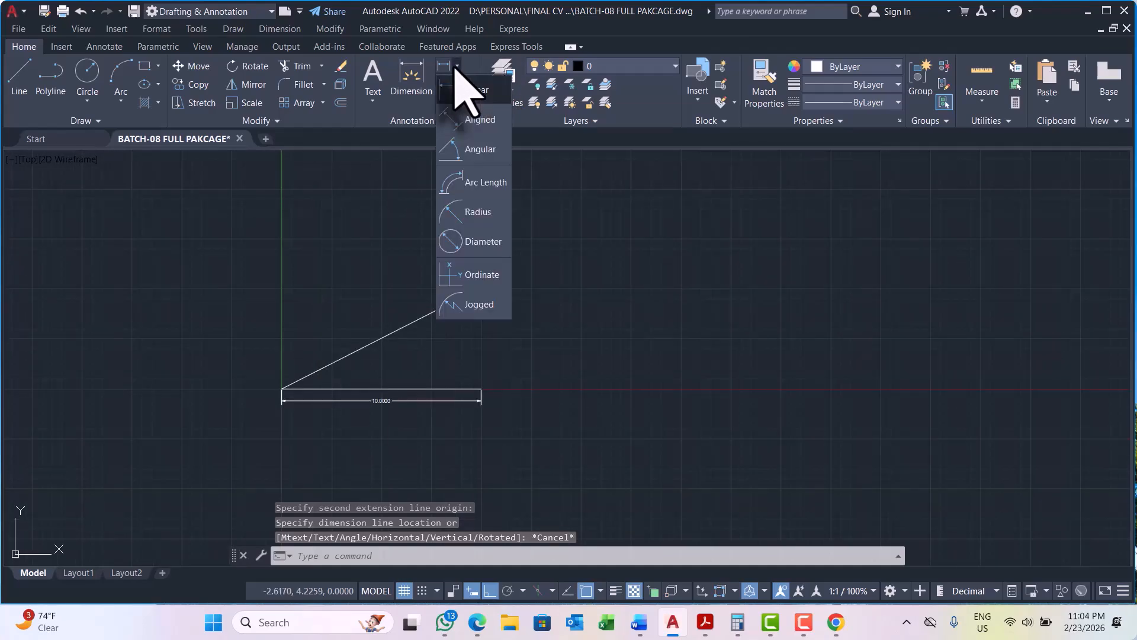
pyautogui.click(480, 121)
pyautogui.scroll(4, 320, 372)
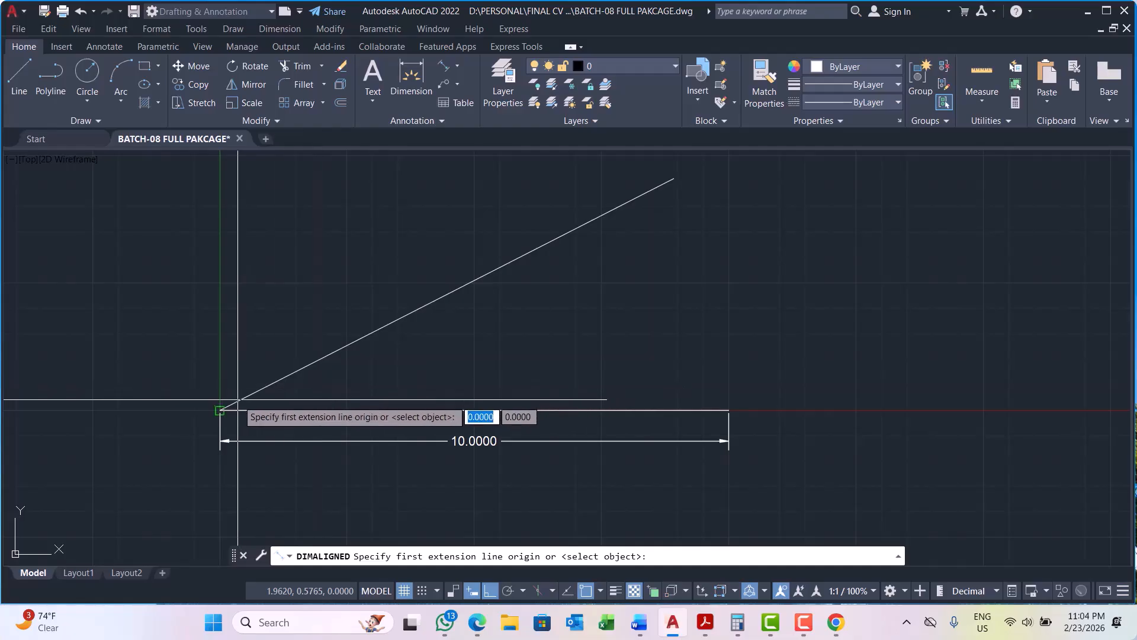
pyautogui.click(220, 410)
pyautogui.scroll(-4, 237, 407)
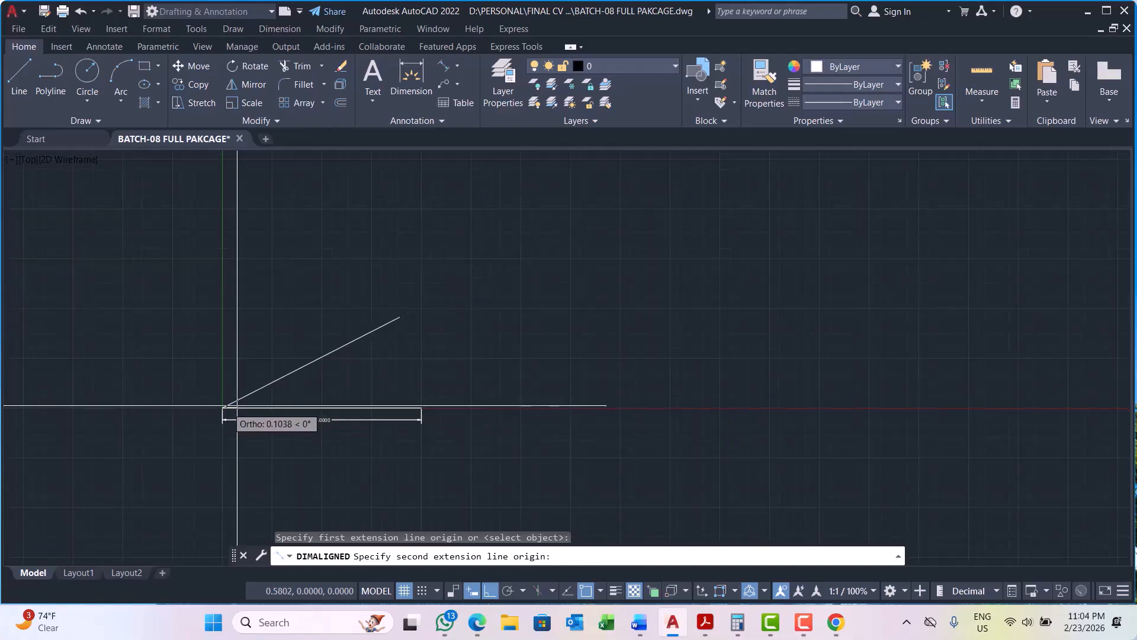
pyautogui.scroll(-2, 235, 407)
pyautogui.scroll(2, 320, 367)
pyautogui.click(349, 343)
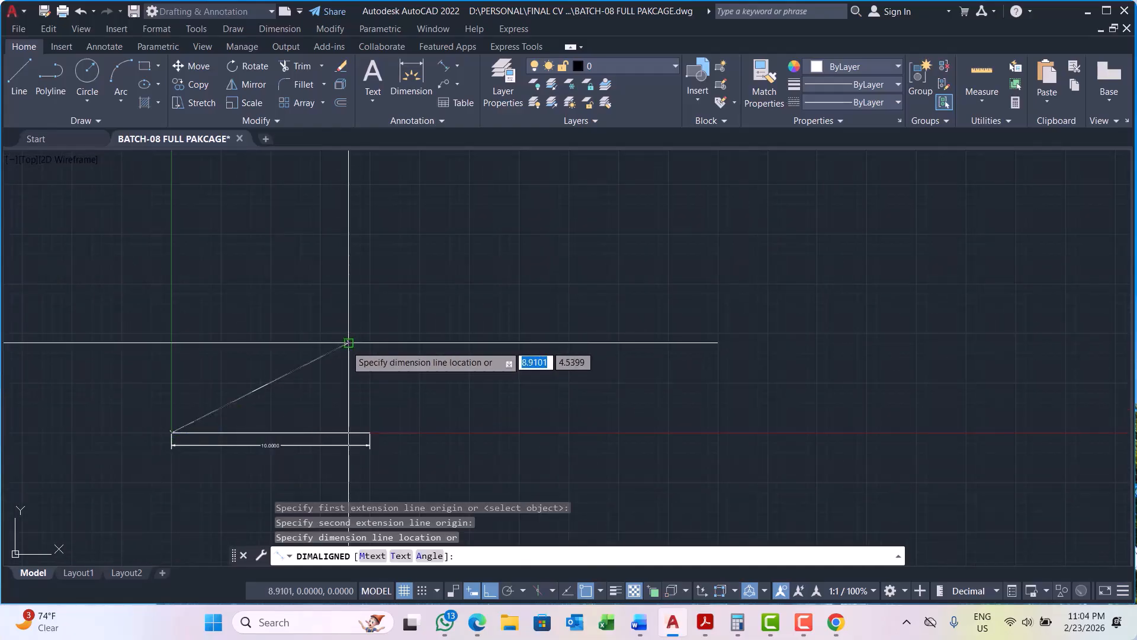
pyautogui.scroll(6, 195, 338)
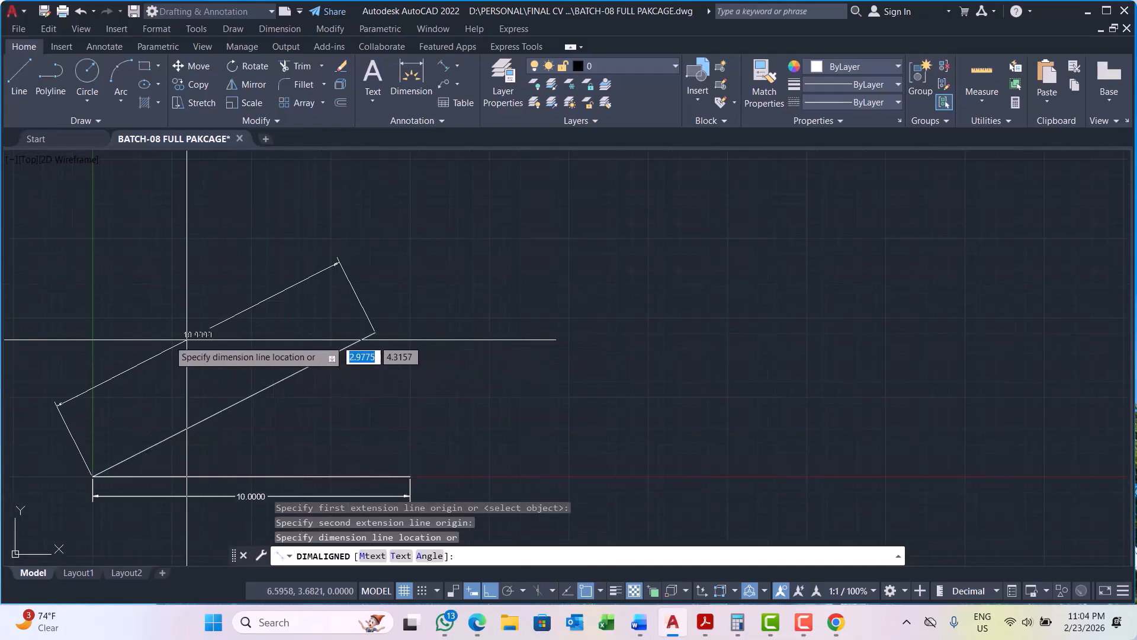
pyautogui.click(249, 370)
pyautogui.scroll(-4, 264, 376)
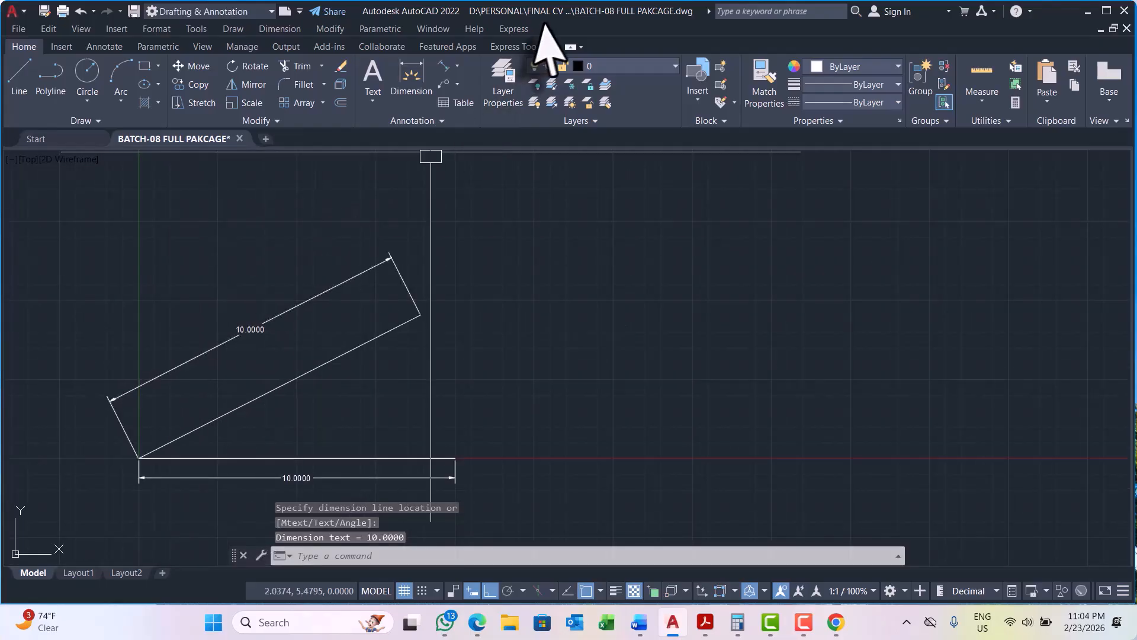
# Step: Add an angular dimension between the inclined line and the horizontal line, with its arc placed between them
pyautogui.click(457, 65)
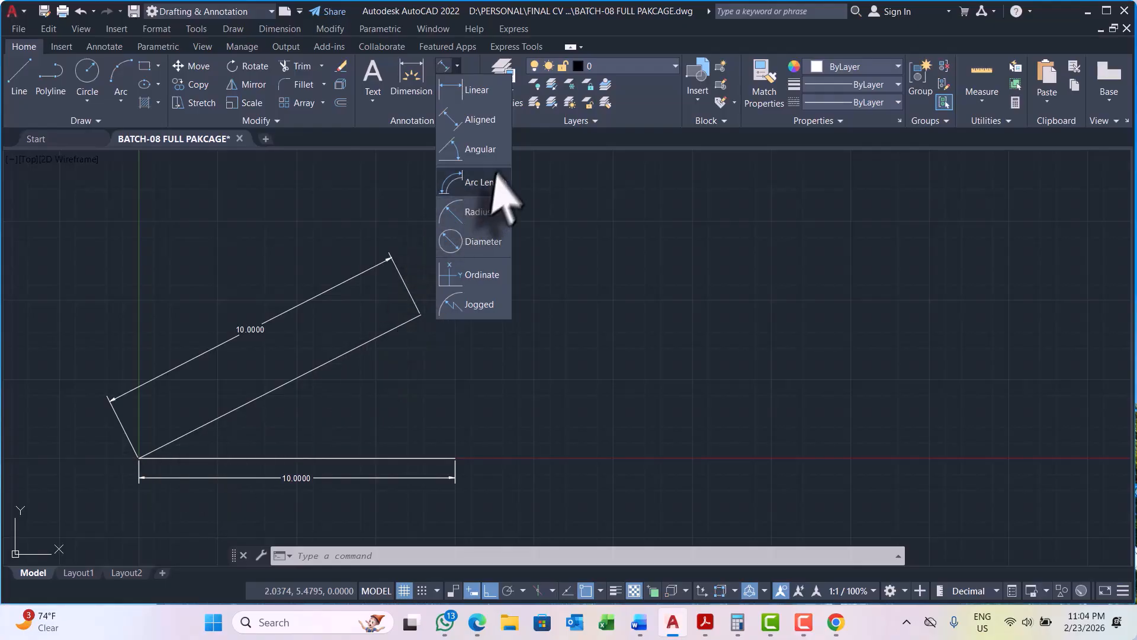
pyautogui.click(468, 150)
pyautogui.scroll(3, 248, 501)
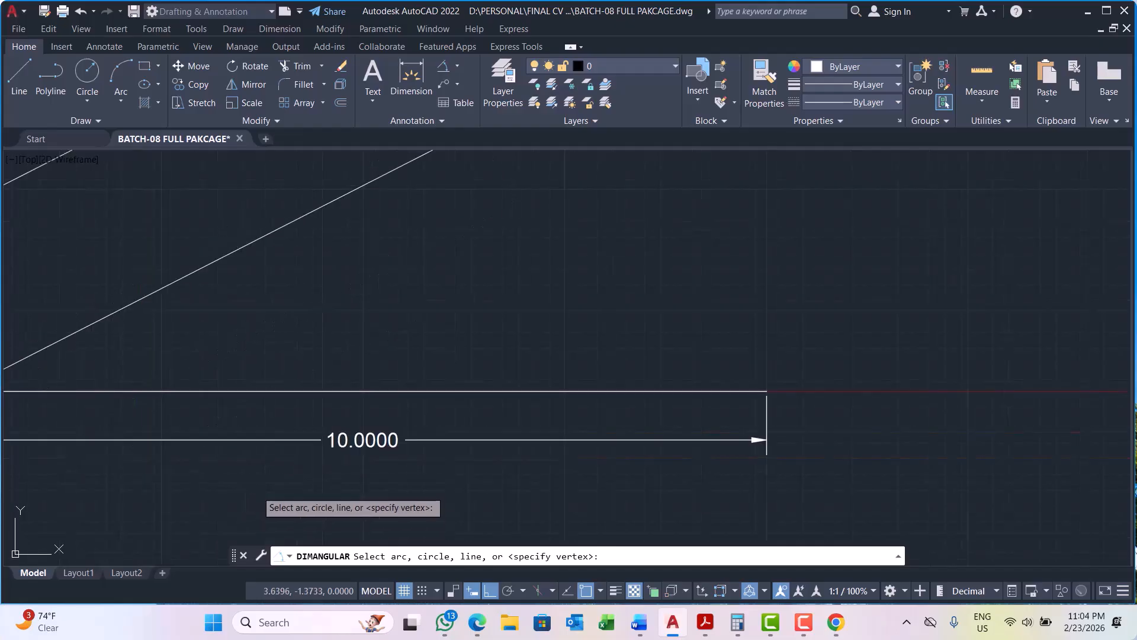
pyautogui.click(222, 261)
pyautogui.click(225, 391)
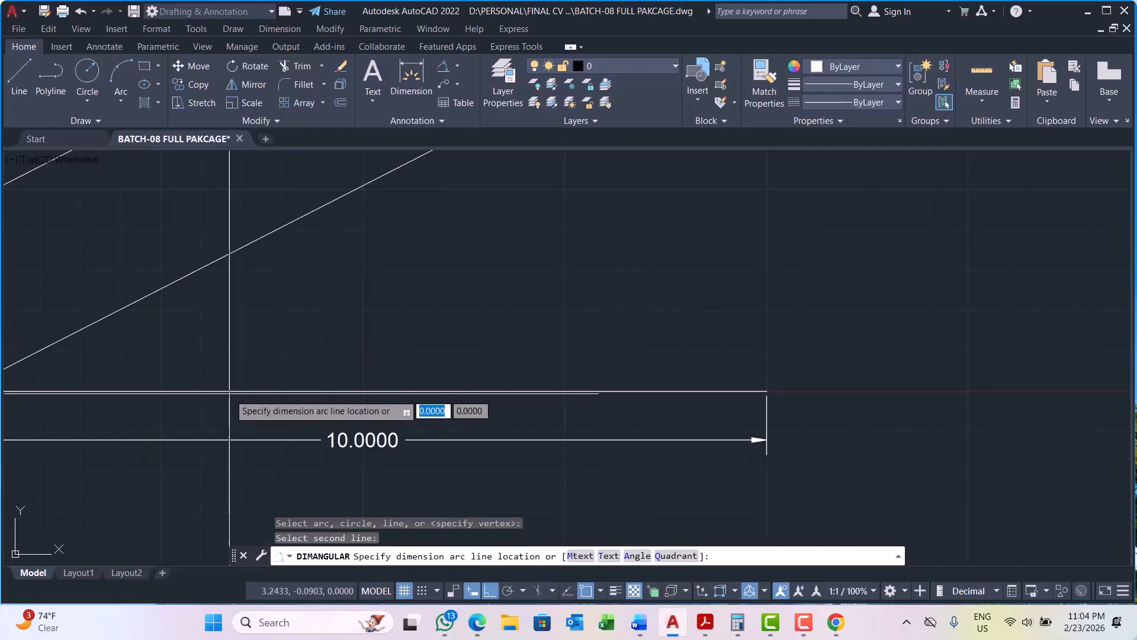
pyautogui.click(358, 381)
pyautogui.scroll(-2, 394, 298)
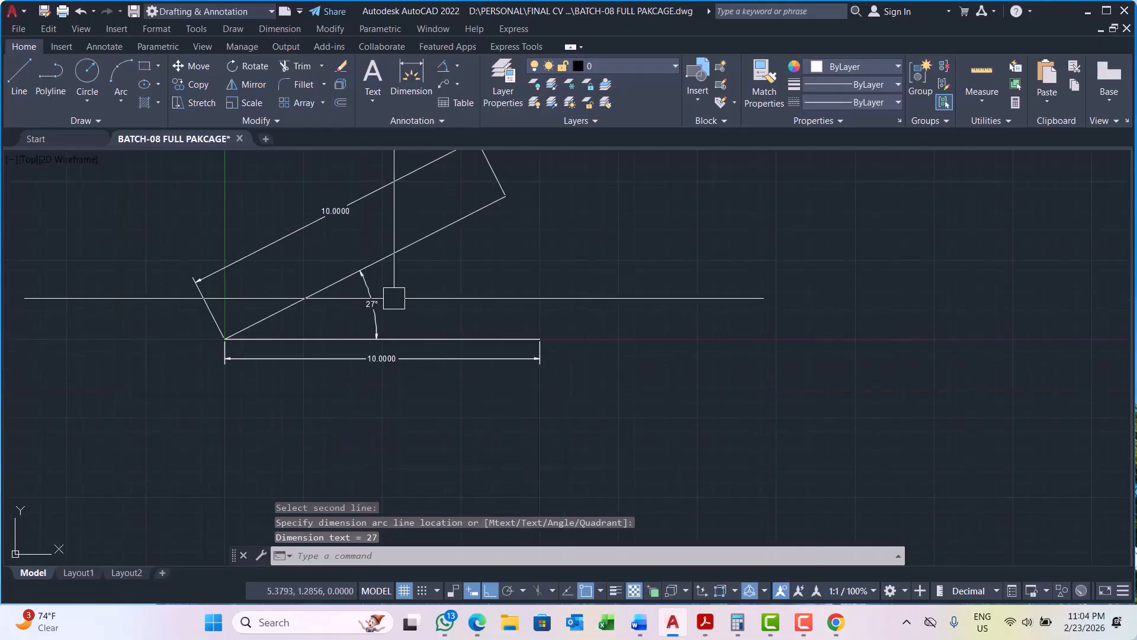
# Step: Search Windows for Snipping Tool and open it, with both dimensioned lines framed in the AutoCAD drawing area
pyautogui.scroll(4, 371, 371)
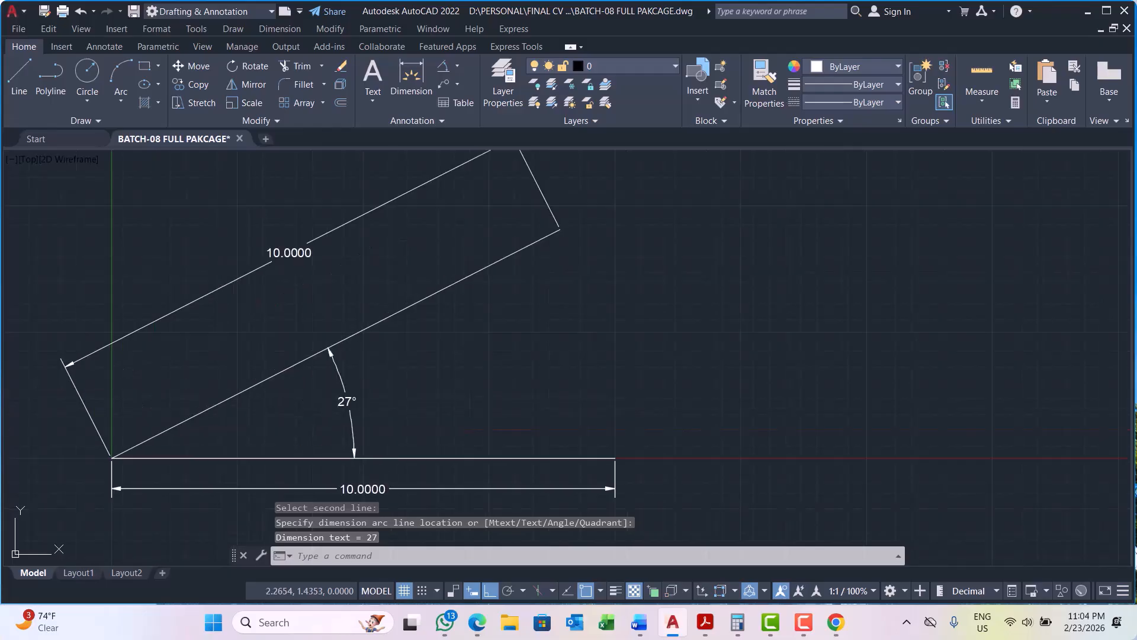
pyautogui.moveTo(262, 384); pyautogui.dragTo(281, 382, button='middle')
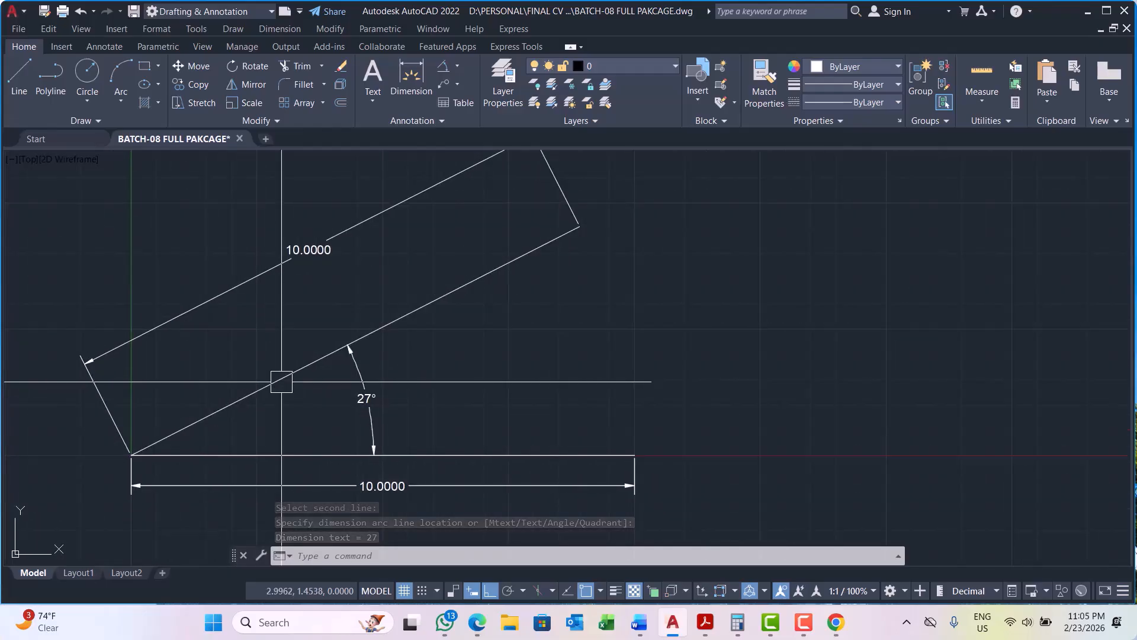
pyautogui.moveTo(419, 338); pyautogui.dragTo(407, 372, button='middle')
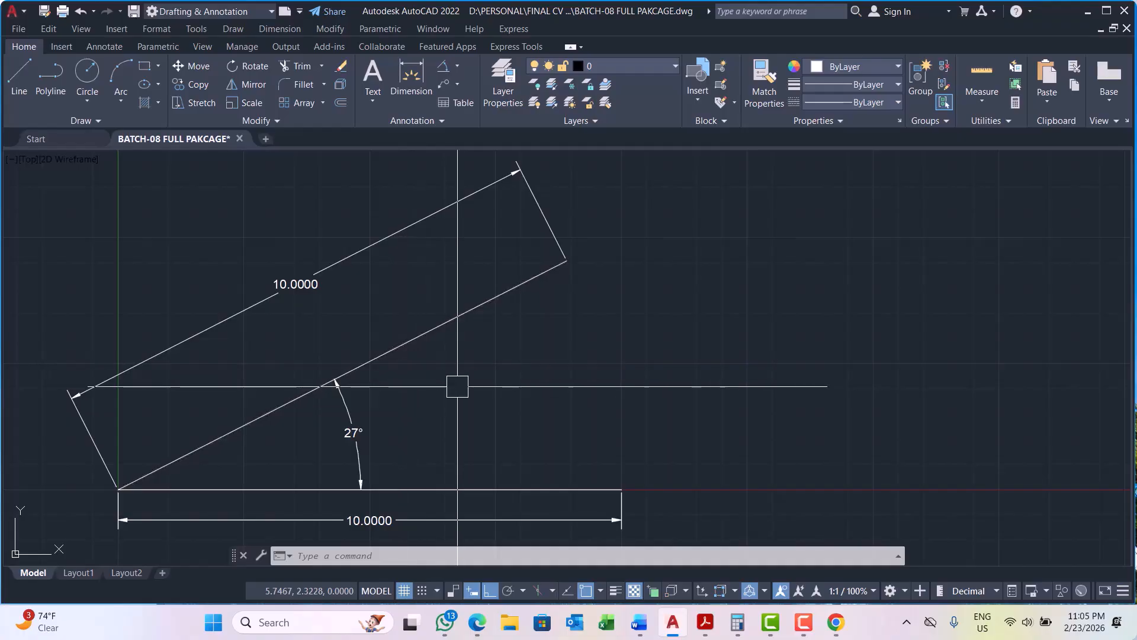
pyautogui.moveTo(460, 398); pyautogui.dragTo(491, 390, button='middle')
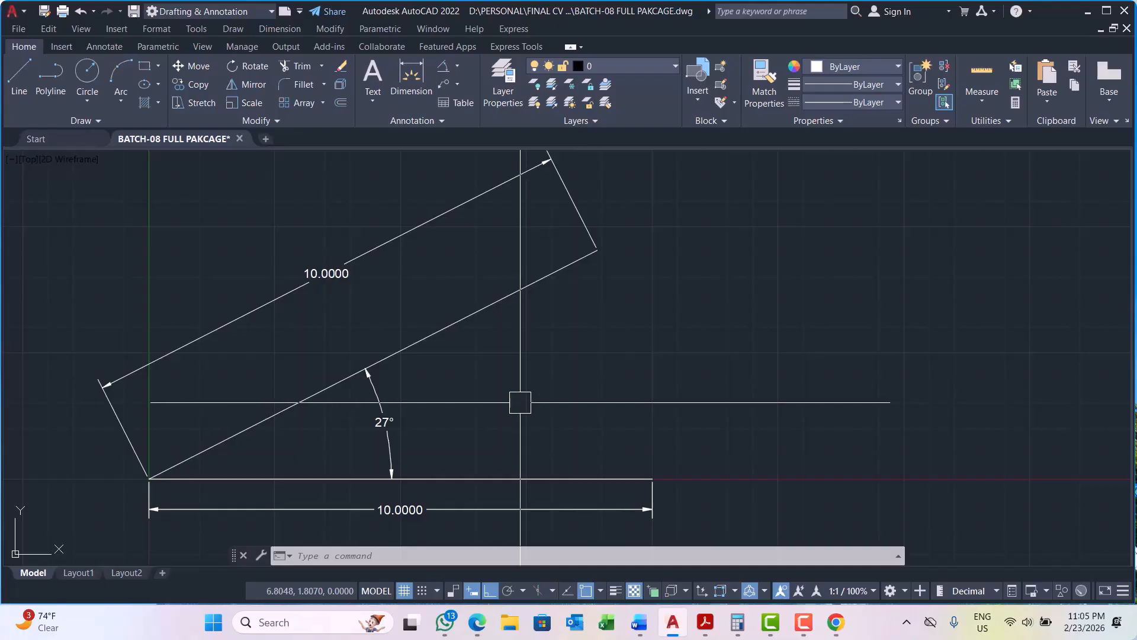
pyautogui.click(213, 622)
pyautogui.write('SN')
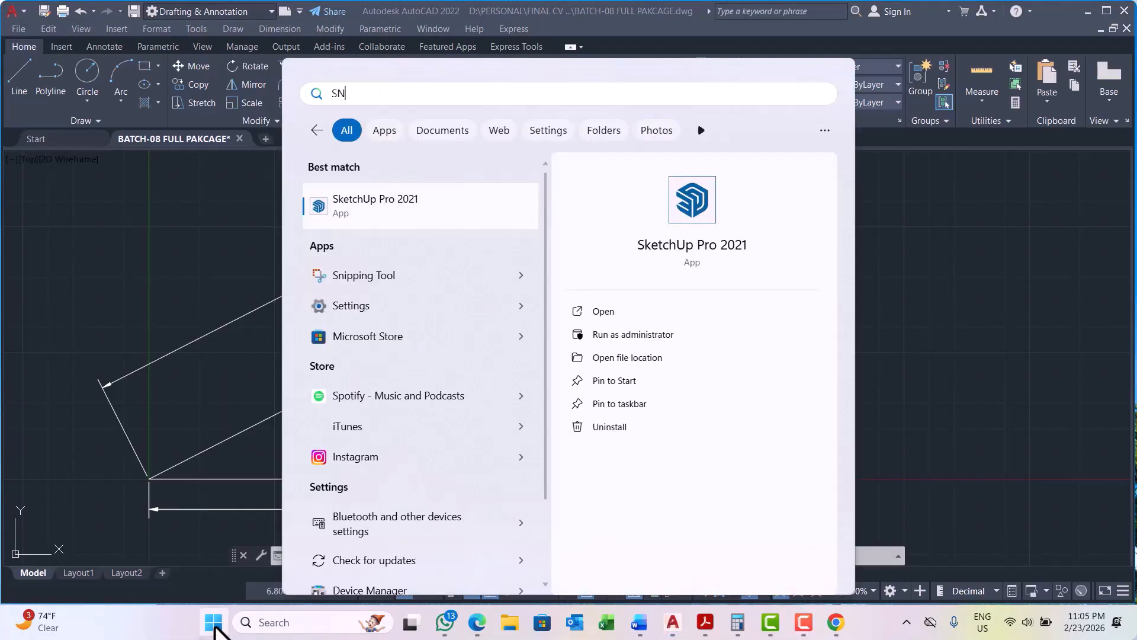
pyautogui.write('I')
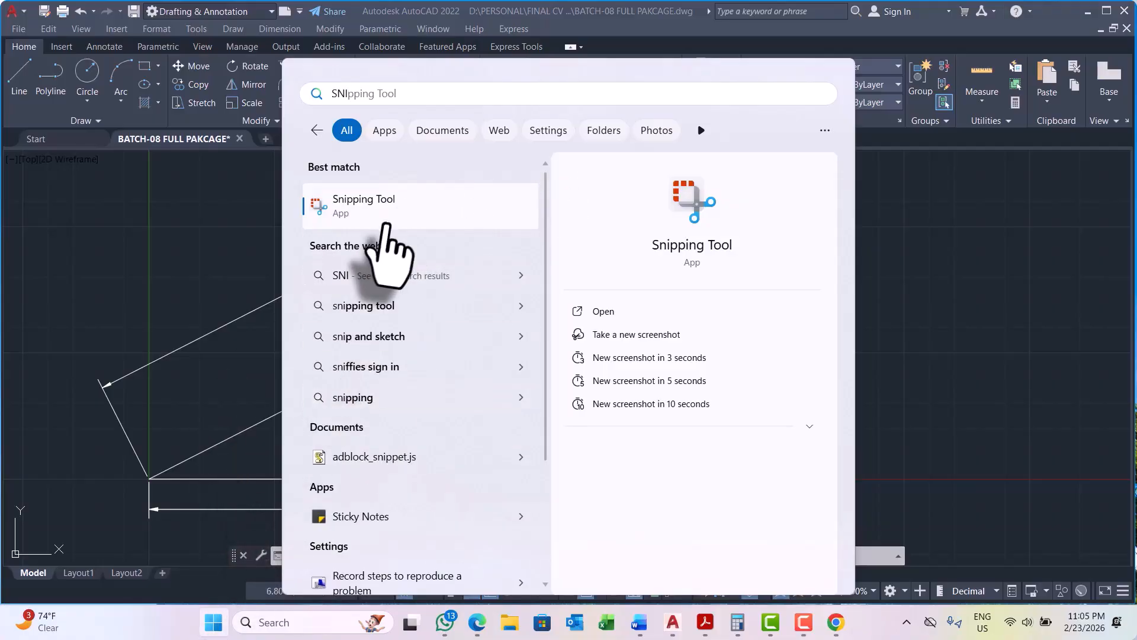
pyautogui.click(387, 220)
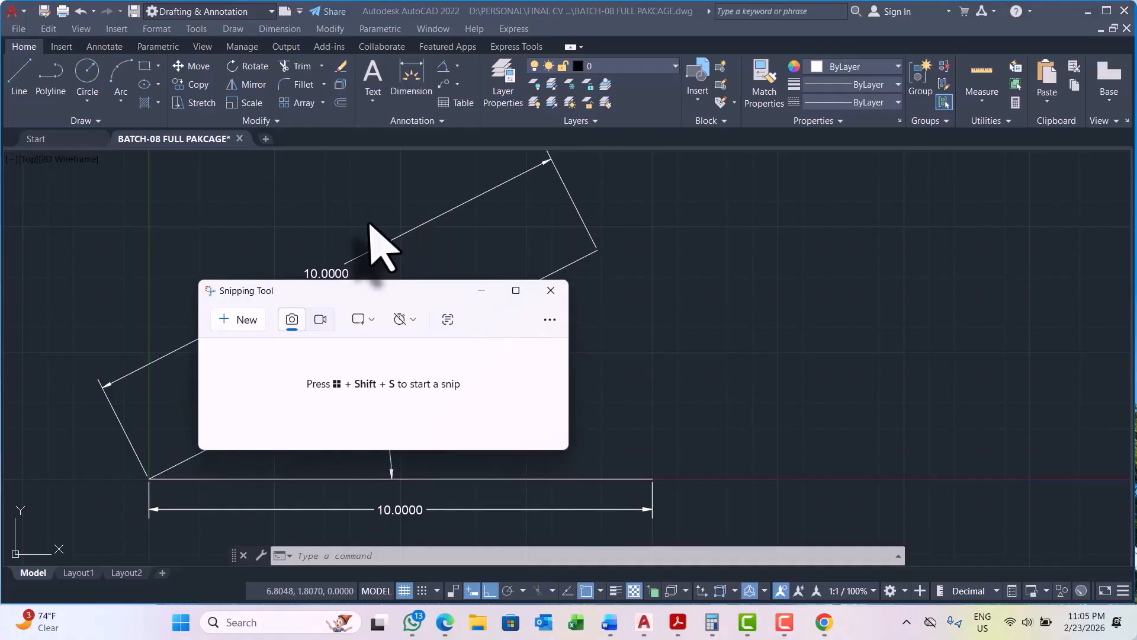
# Step: Capture a new screenshot of the whole AutoCAD window without the Windows taskbar
pyautogui.click(243, 323)
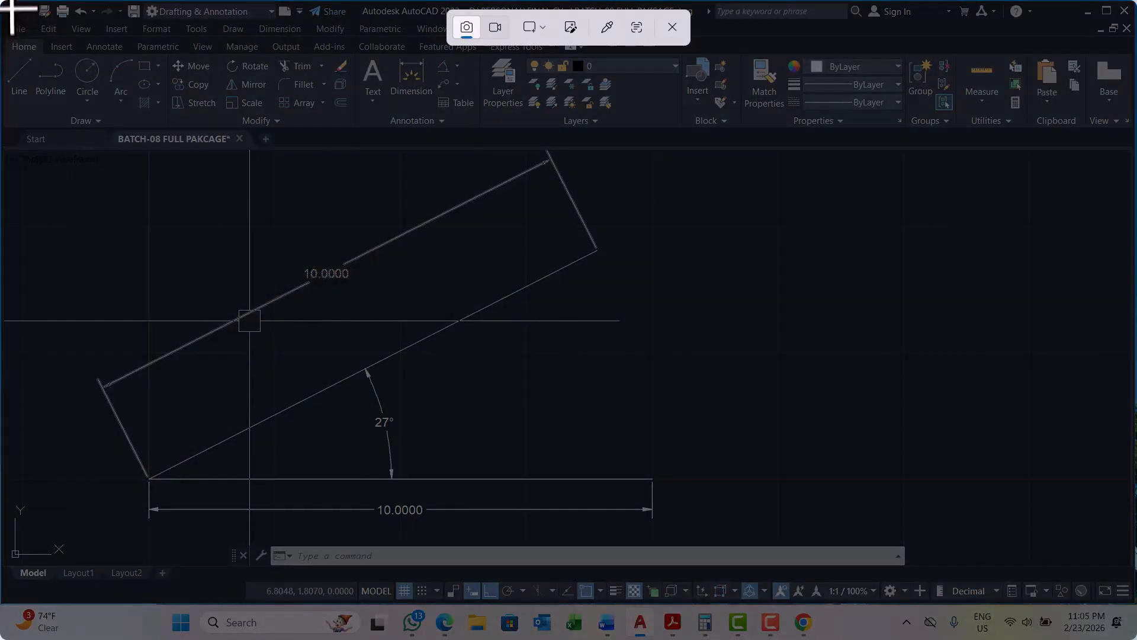
pyautogui.moveTo(11, 5); pyautogui.dragTo(1133, 602)
pyautogui.moveTo(1135, 602); pyautogui.dragTo(1136, 602)
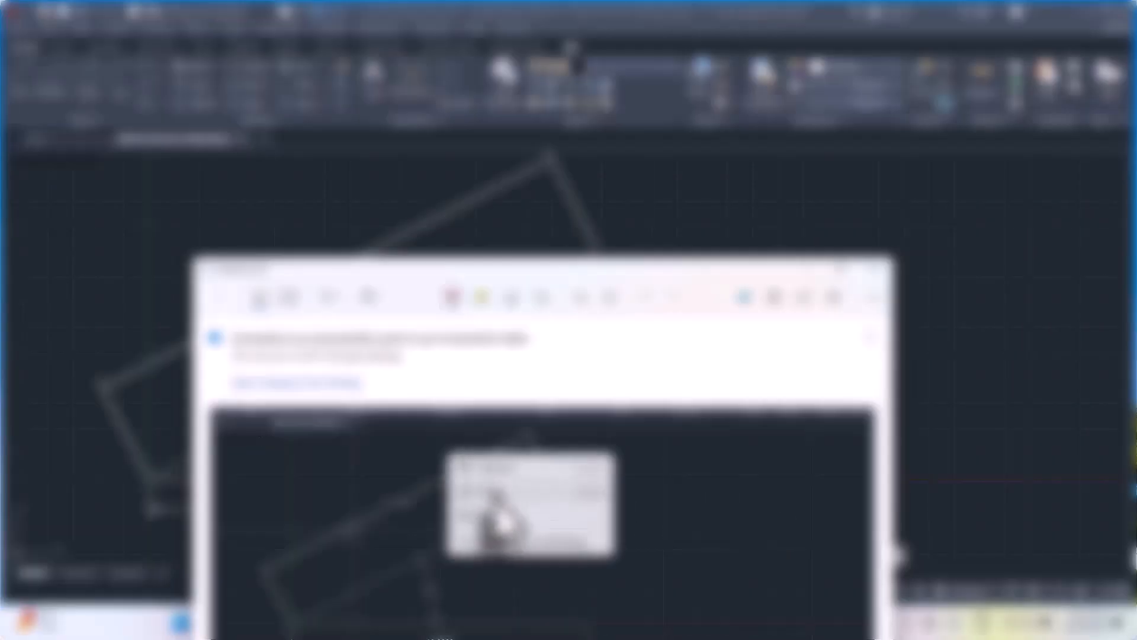
pyautogui.click(495, 494)
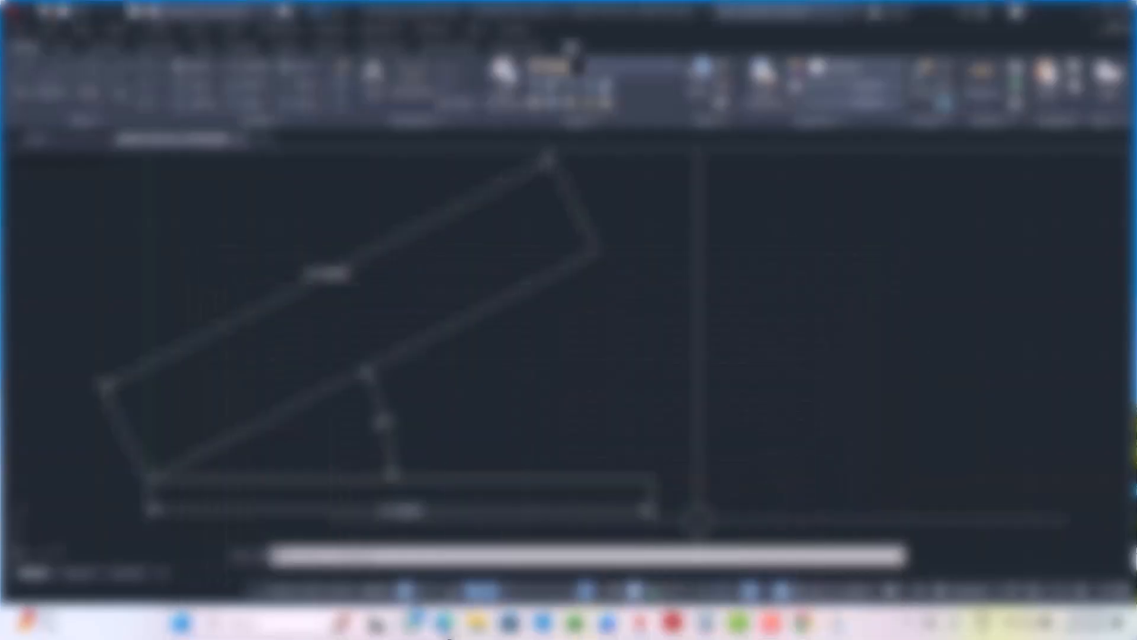
# Step: Switch from AutoCAD to the browser window with the online meeting
pyautogui.moveTo(442, 629)
pyautogui.click(406, 570)
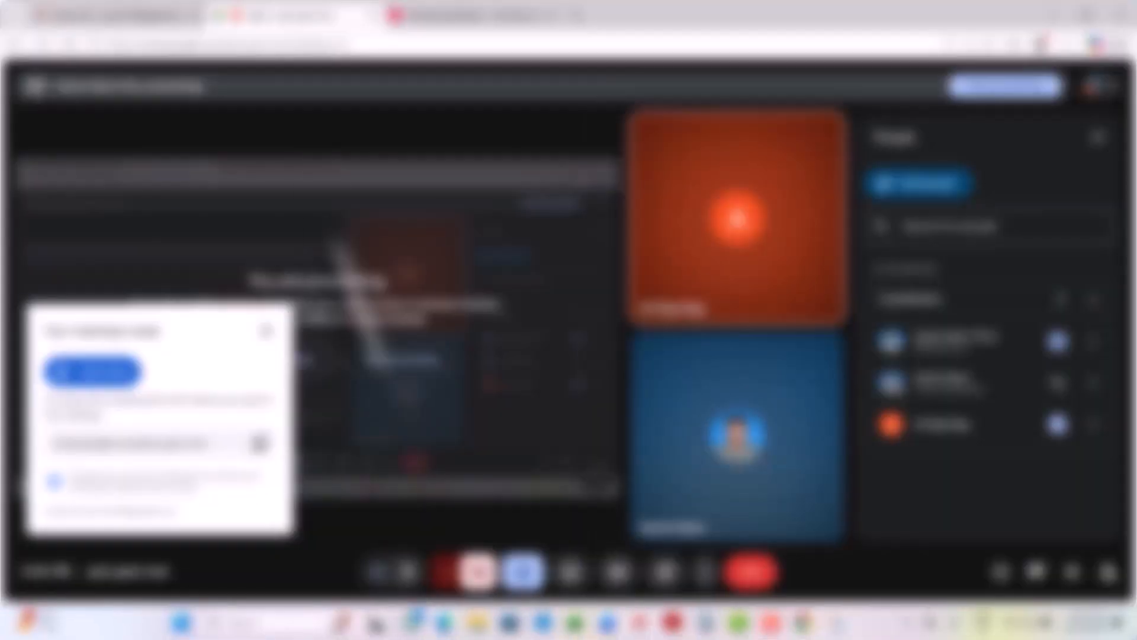
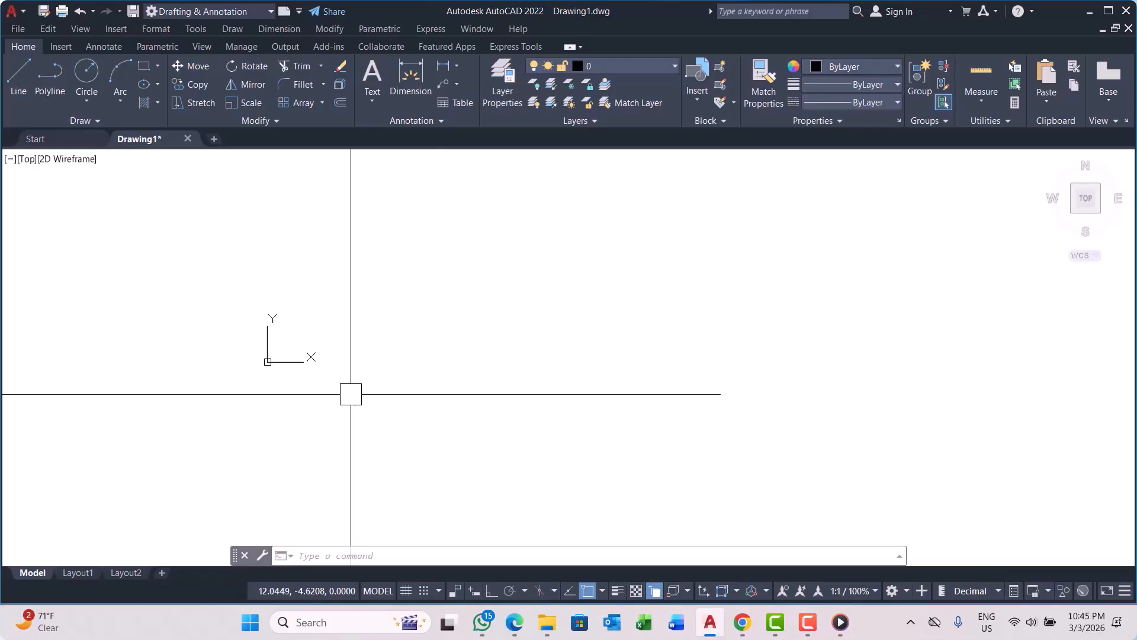
# Step: Start a line at the origin 0,0 and turn on Ortho mode for its horizontal first segment
pyautogui.scroll(4, 351, 394)
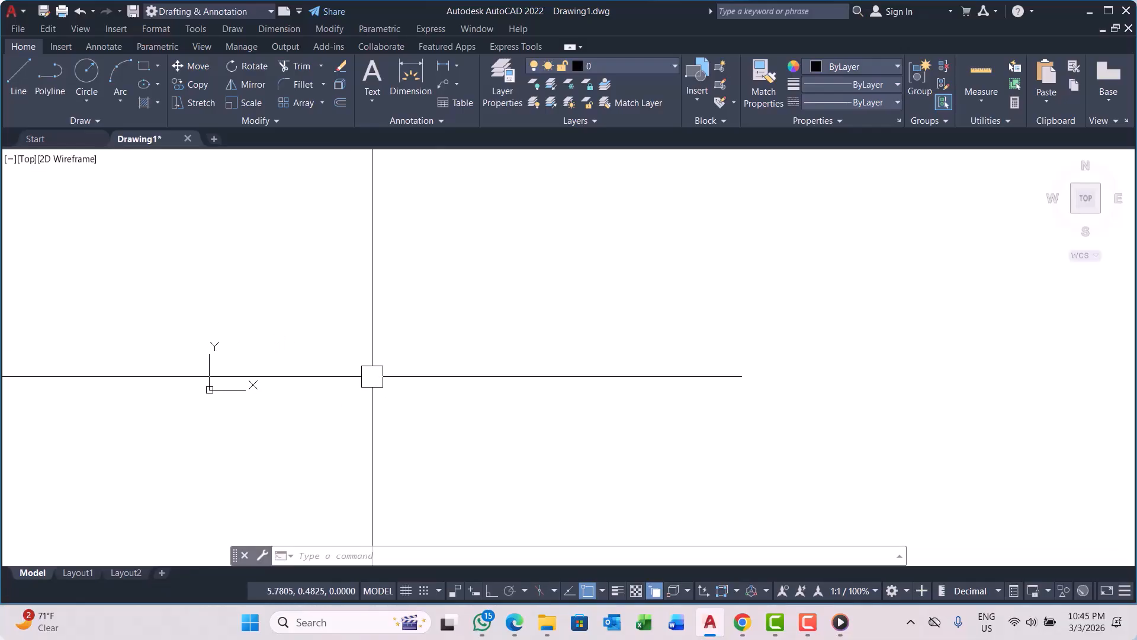
pyautogui.write('l')
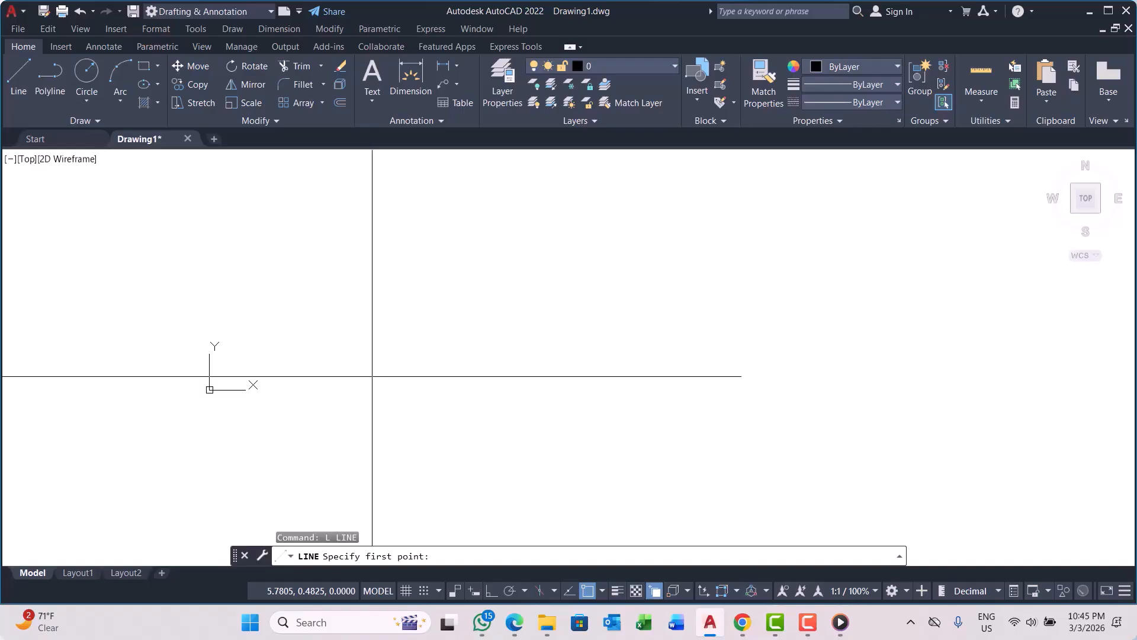
pyautogui.write('0,0')
pyautogui.press('Return')
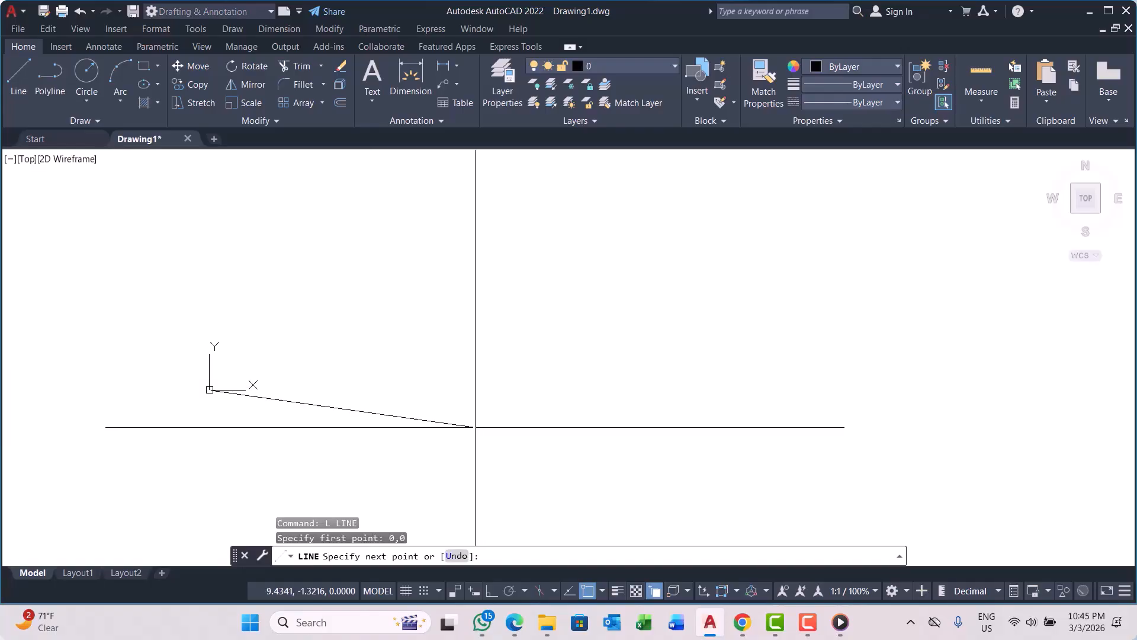
pyautogui.scroll(-4, 96, 384)
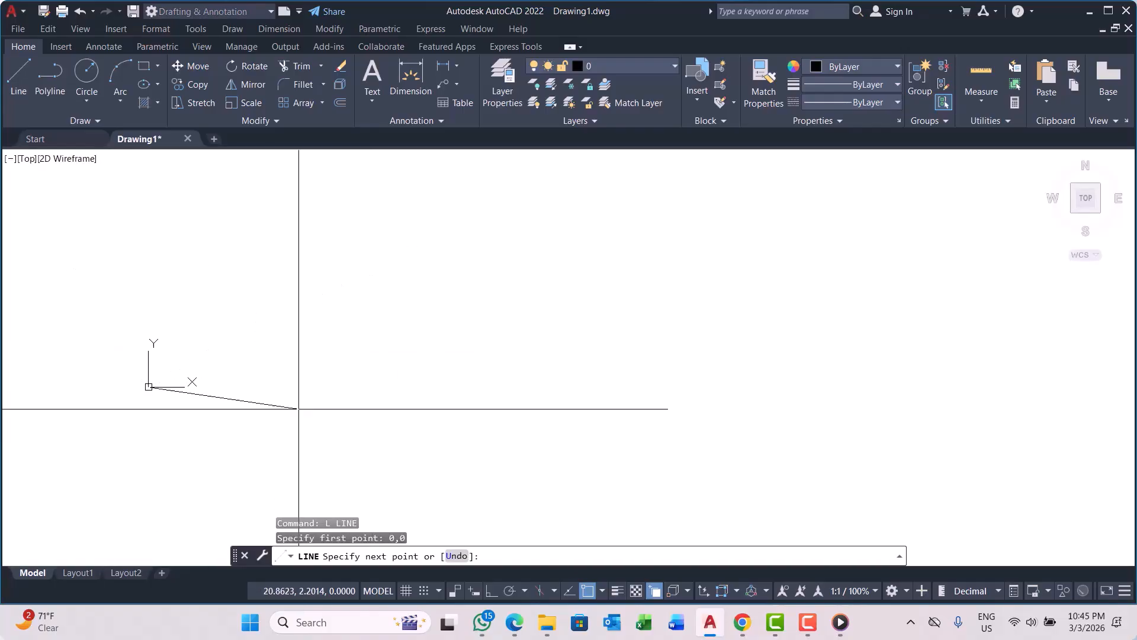
pyautogui.click(491, 591)
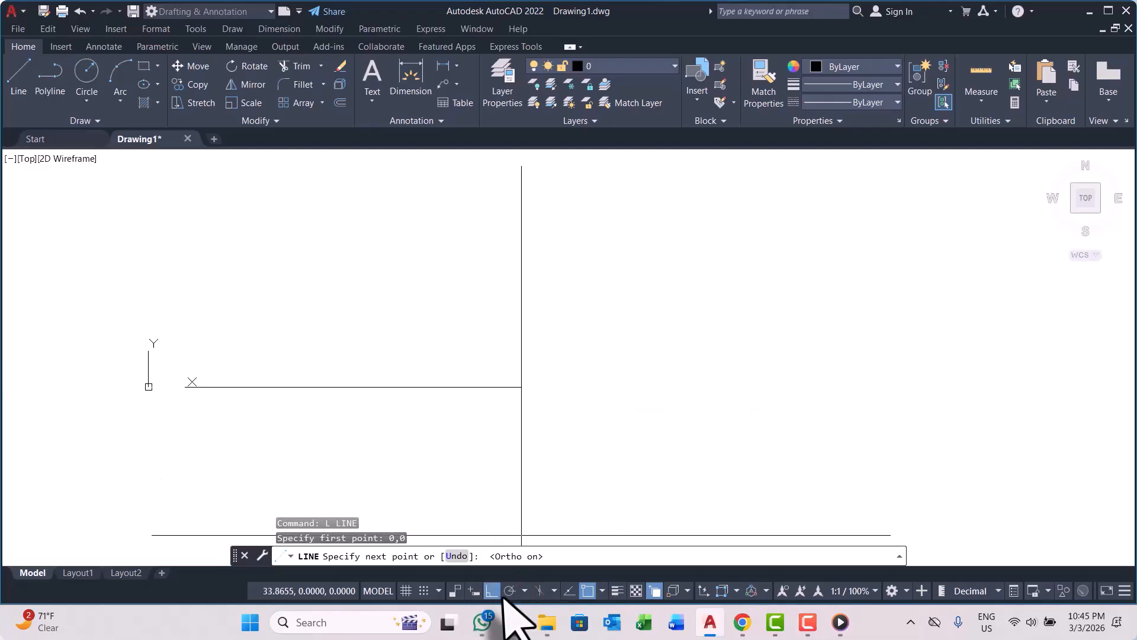
pyautogui.scroll(-4, 629, 427)
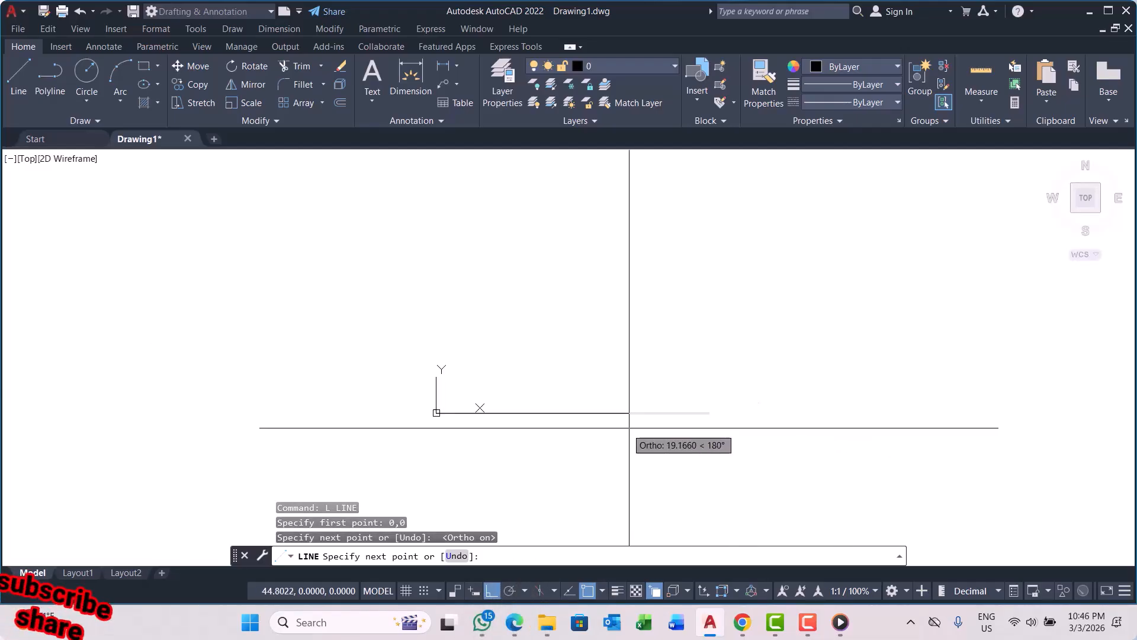
# Step: Draw a vertical line upward from the origin with Ortho on, at the start of the existing horizontal line
pyautogui.press('Escape')
pyautogui.scroll(5, 463, 409)
pyautogui.press('Return')
pyautogui.click(395, 417)
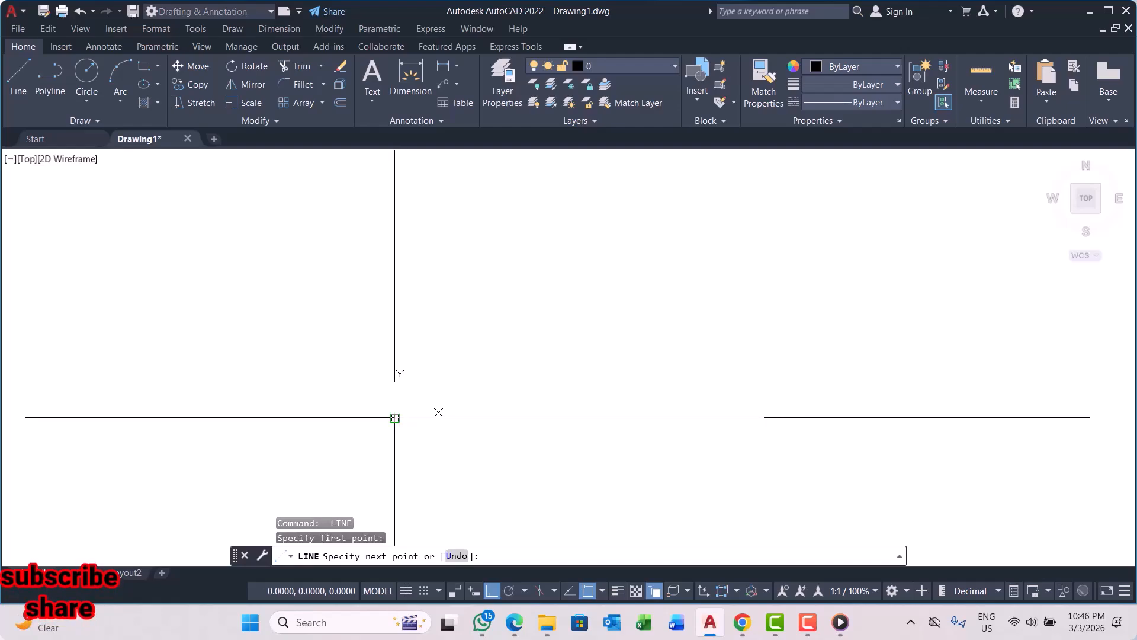
pyautogui.scroll(-2, 394, 418)
pyautogui.click(485, 245)
pyautogui.press('Escape')
pyautogui.press('Escape')
pyautogui.press('Escape')
pyautogui.press('Escape')
pyautogui.scroll(3, 444, 404)
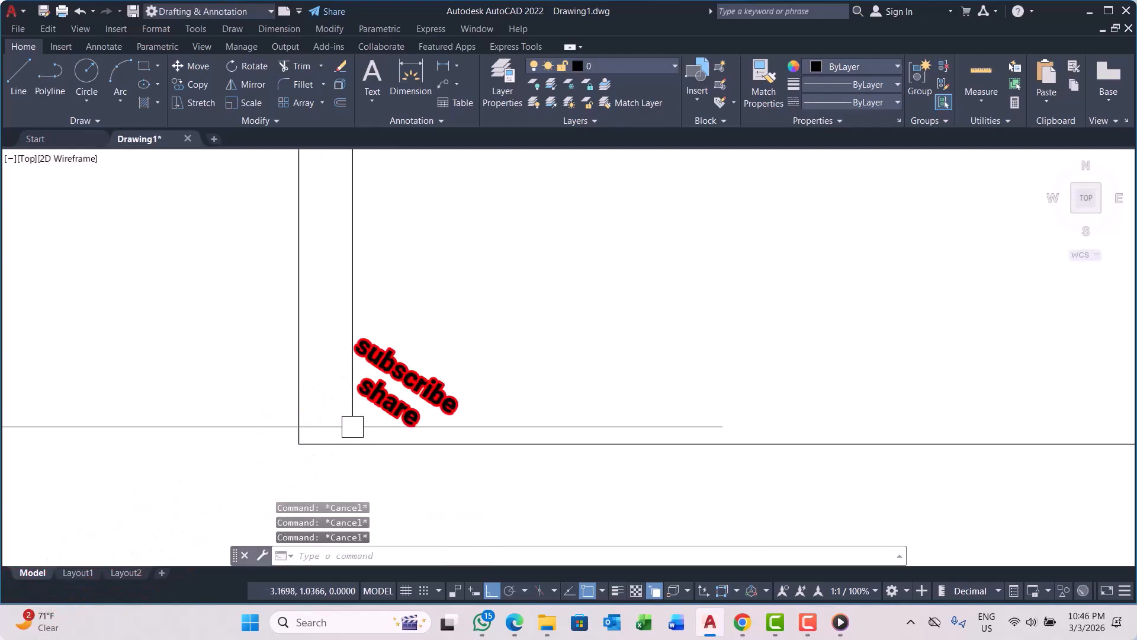
pyautogui.scroll(5, 328, 432)
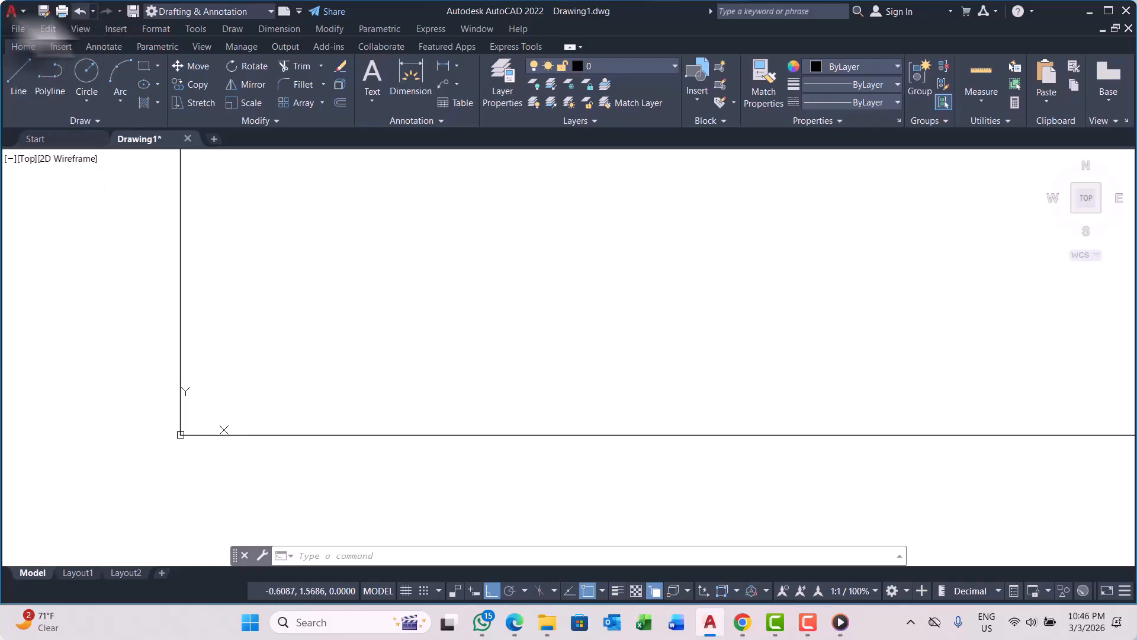
pyautogui.click(14, 82)
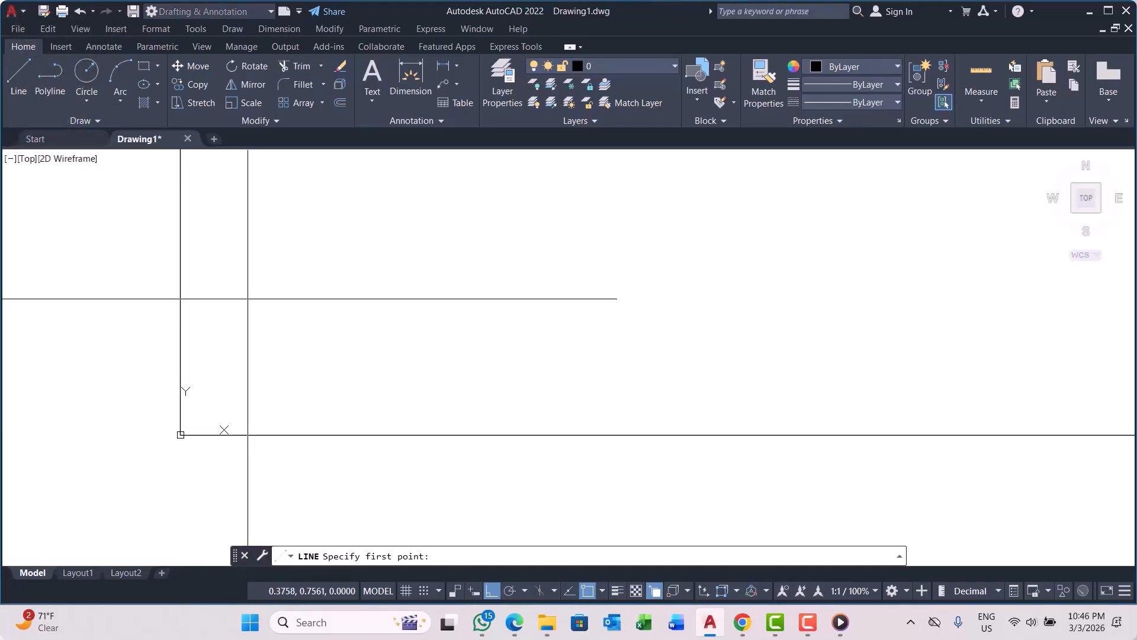
pyautogui.press('Escape')
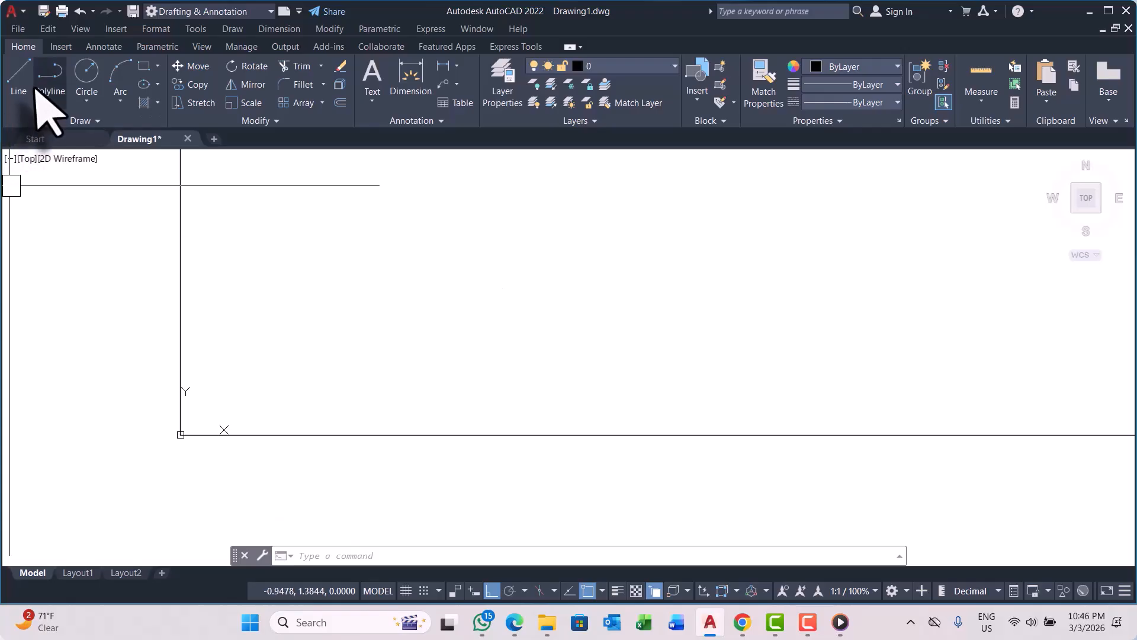
pyautogui.click(97, 120)
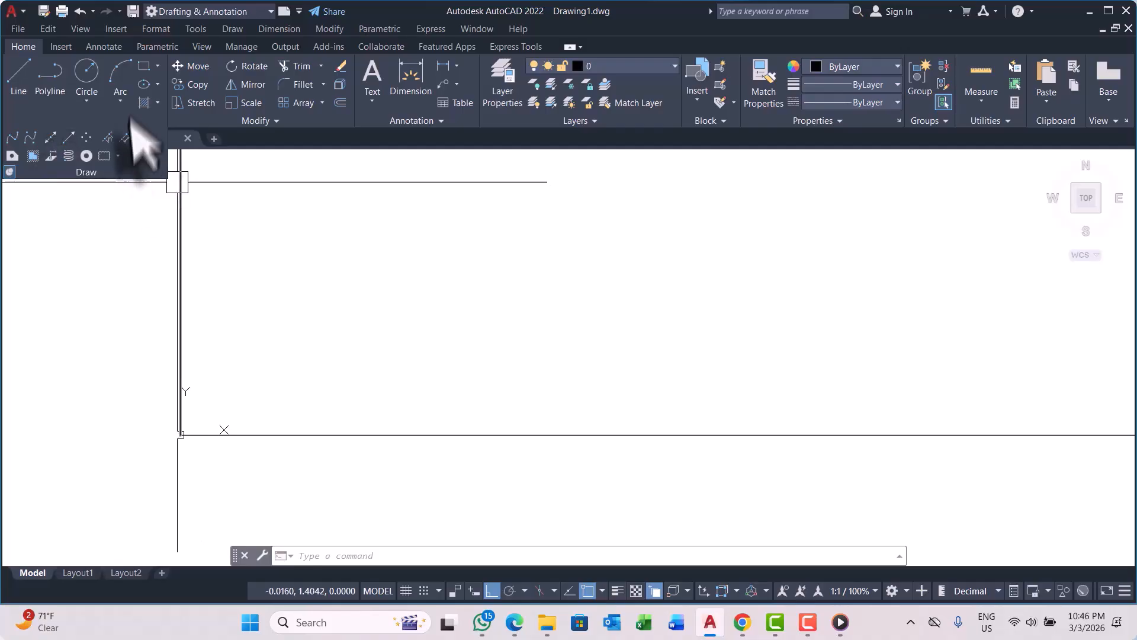
pyautogui.press('Escape')
pyautogui.click(232, 29)
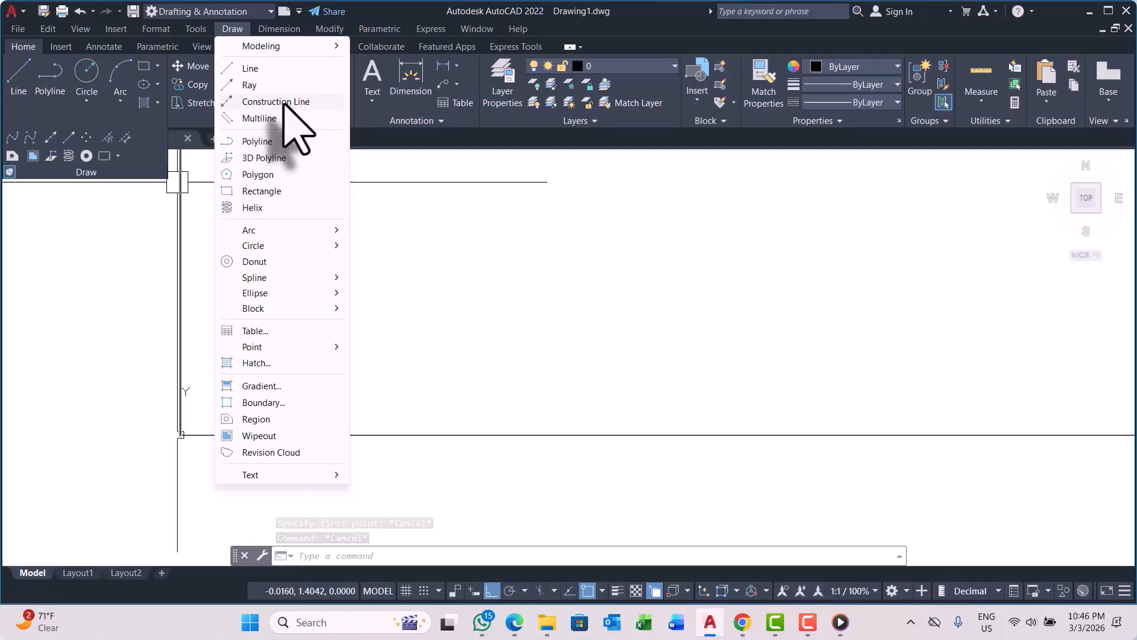
pyautogui.click(89, 237)
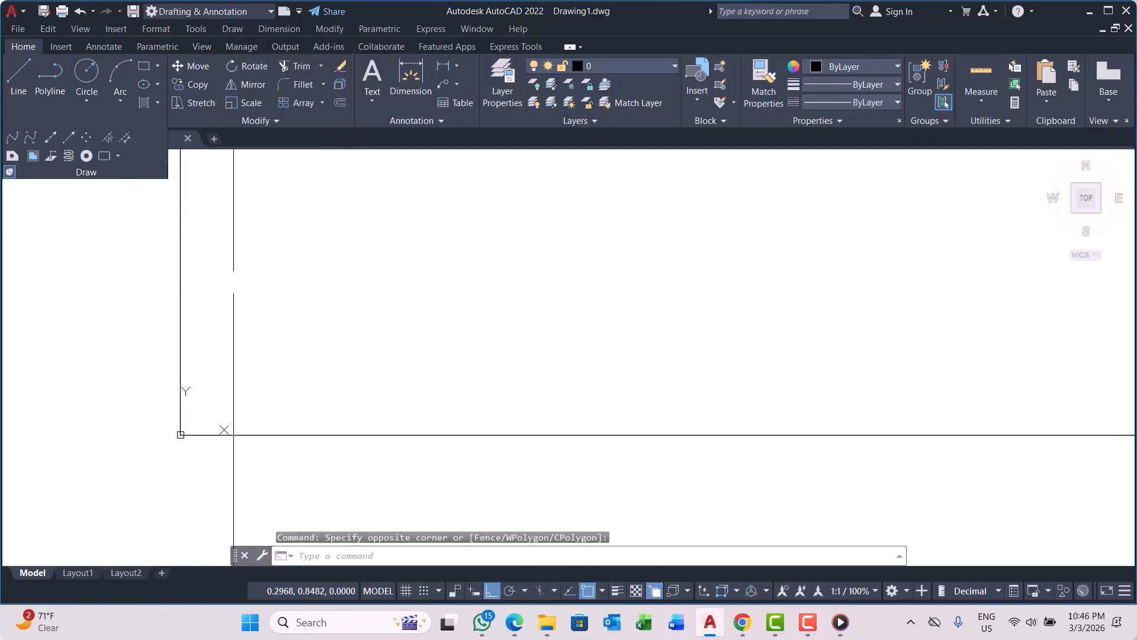
# Step: Draw a vertical construction line through the origin, along the existing vertical line
pyautogui.write('xl')
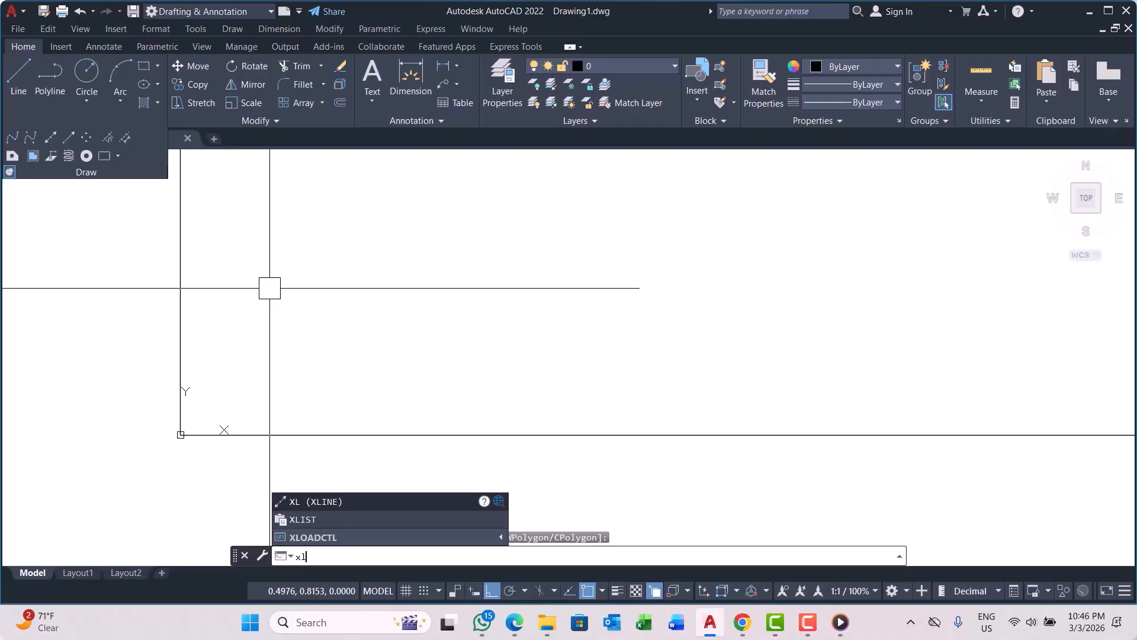
pyautogui.press('Return')
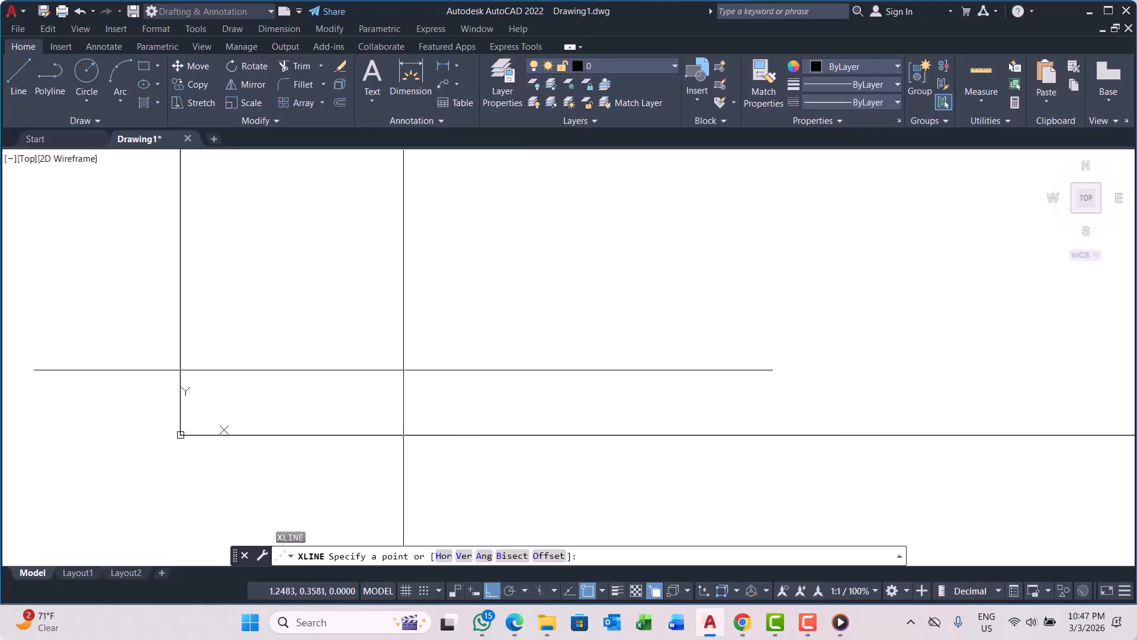
pyautogui.scroll(-2, 299, 355)
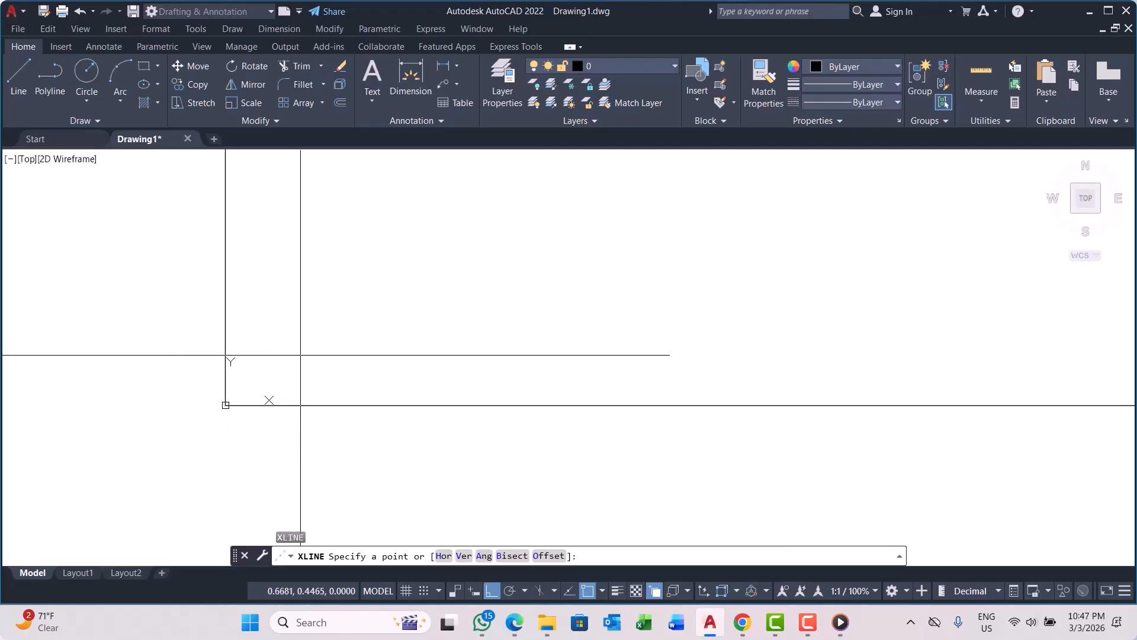
pyautogui.click(226, 254)
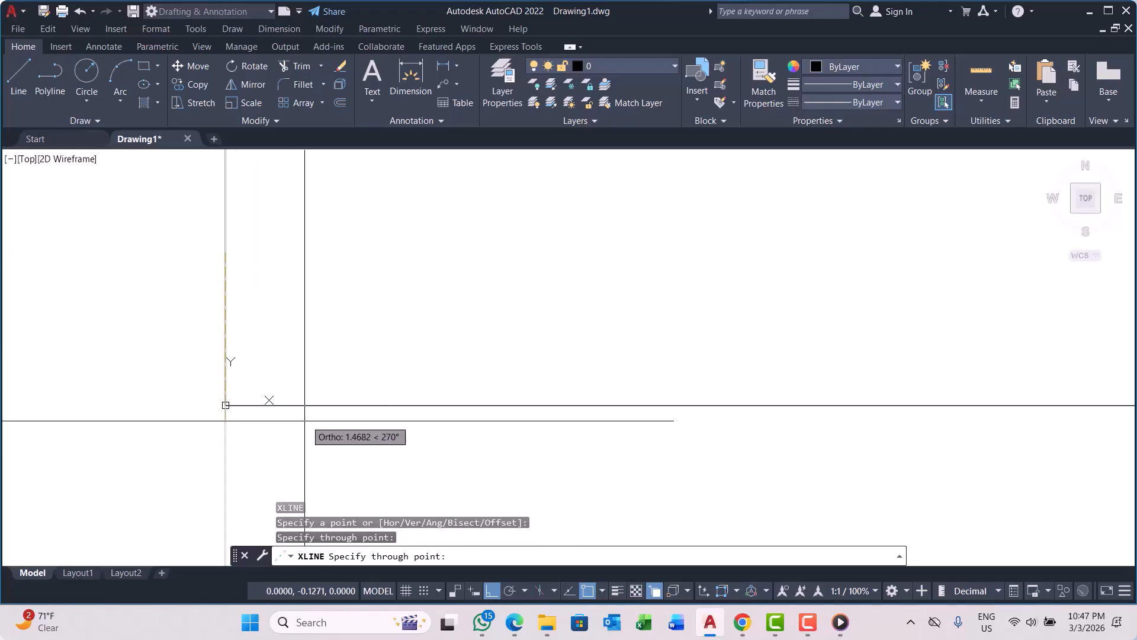
pyautogui.press('Escape')
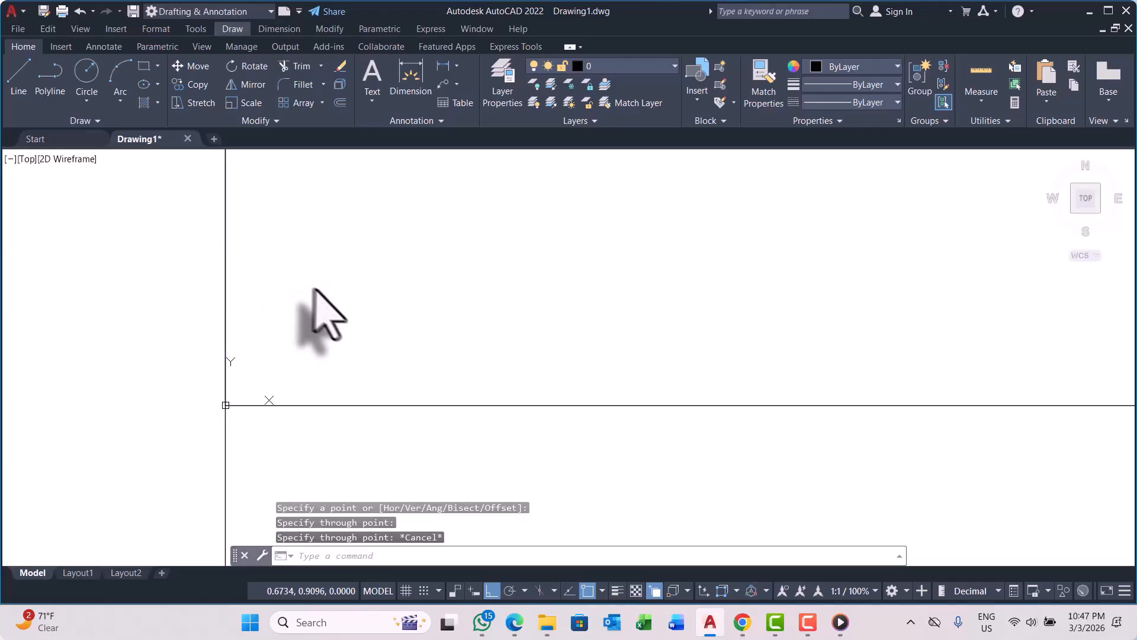
pyautogui.click(391, 342)
pyautogui.press('Escape')
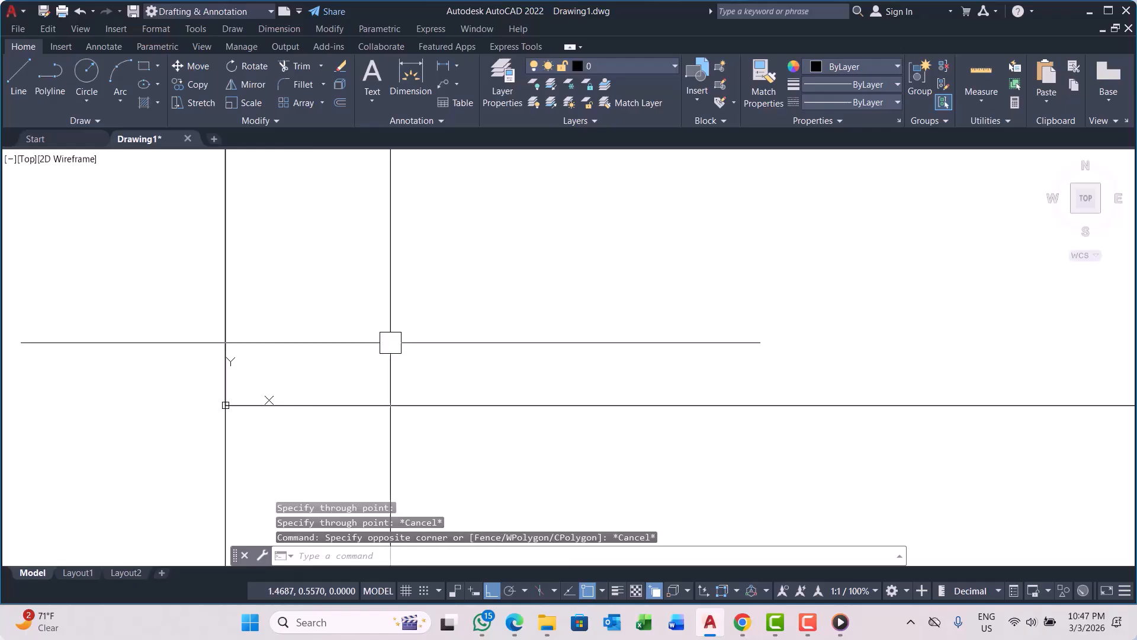
# Step: Draw a horizontal construction line along the existing horizontal line through the origin
pyautogui.press('Return')
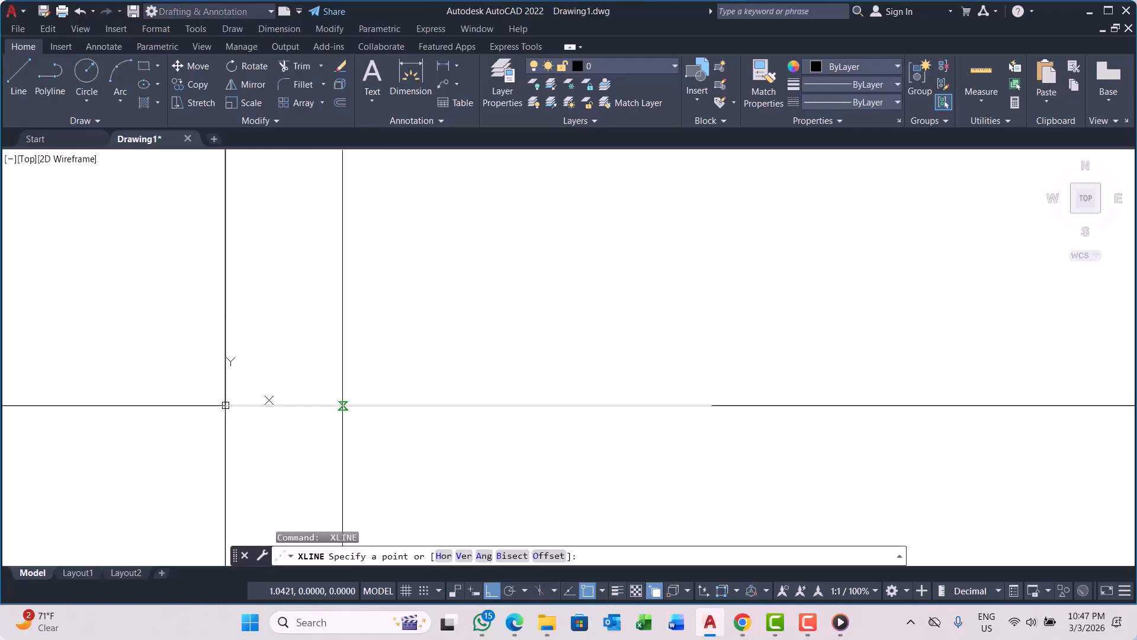
pyautogui.click(342, 405)
pyautogui.click(600, 364)
pyautogui.press('Return')
# Step: Draw a second vertical construction line about 1.6 units to the right of the origin
pyautogui.press('Return')
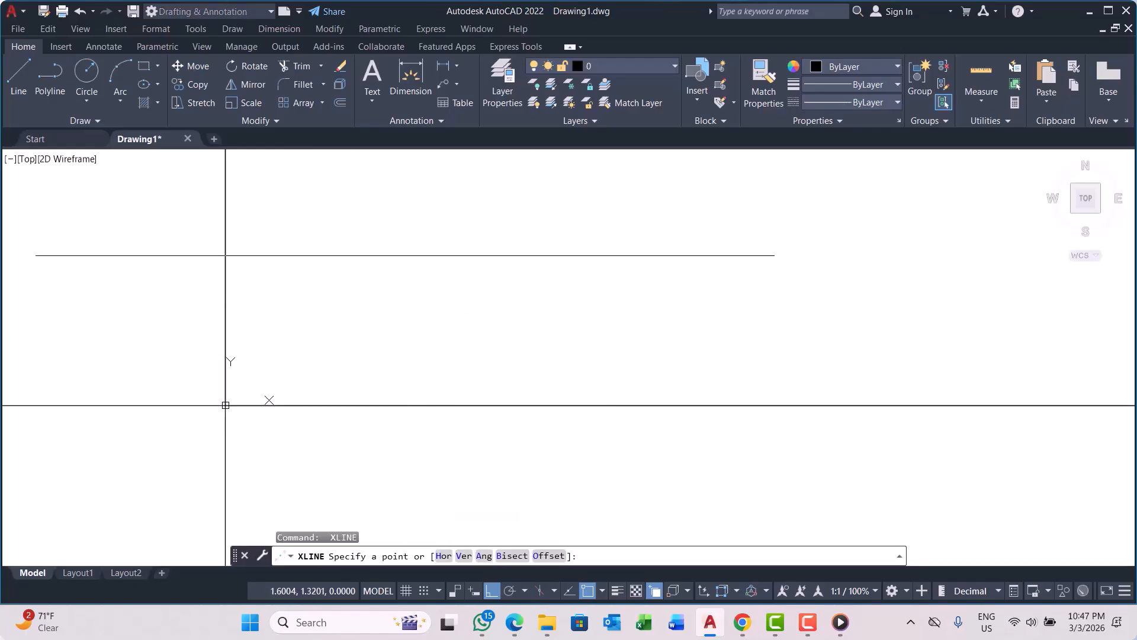
pyautogui.click(401, 208)
pyautogui.click(442, 301)
pyautogui.press('Return')
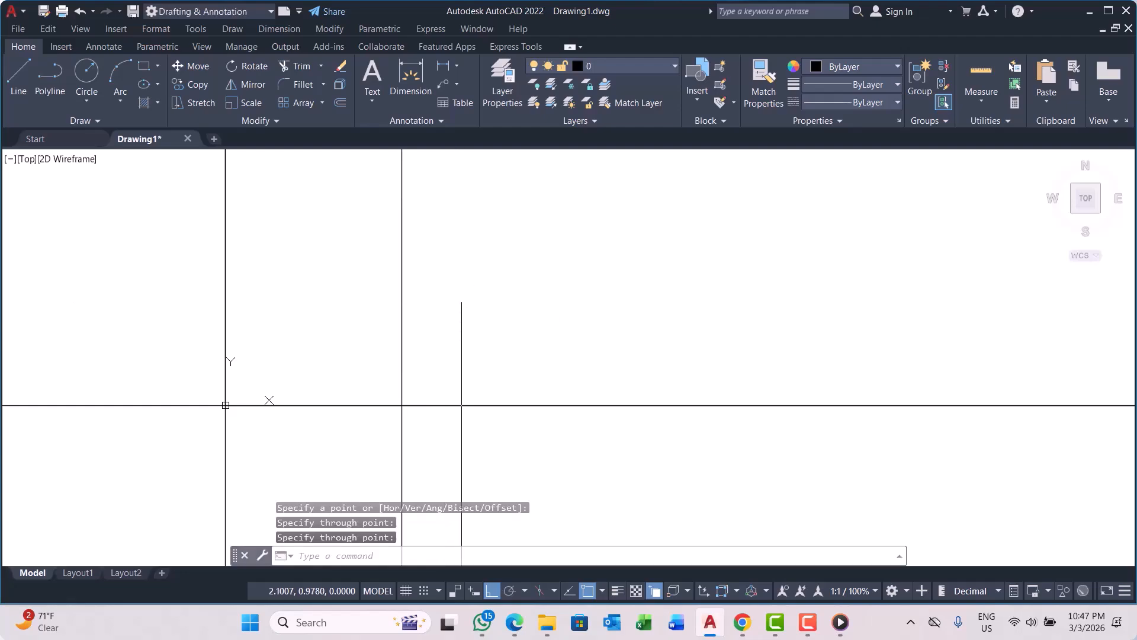
# Step: Draw a second horizontal construction line about 1.25 units above the origin and end the command
pyautogui.press('Return')
pyautogui.click(436, 265)
pyautogui.click(693, 304)
pyautogui.press('Return')
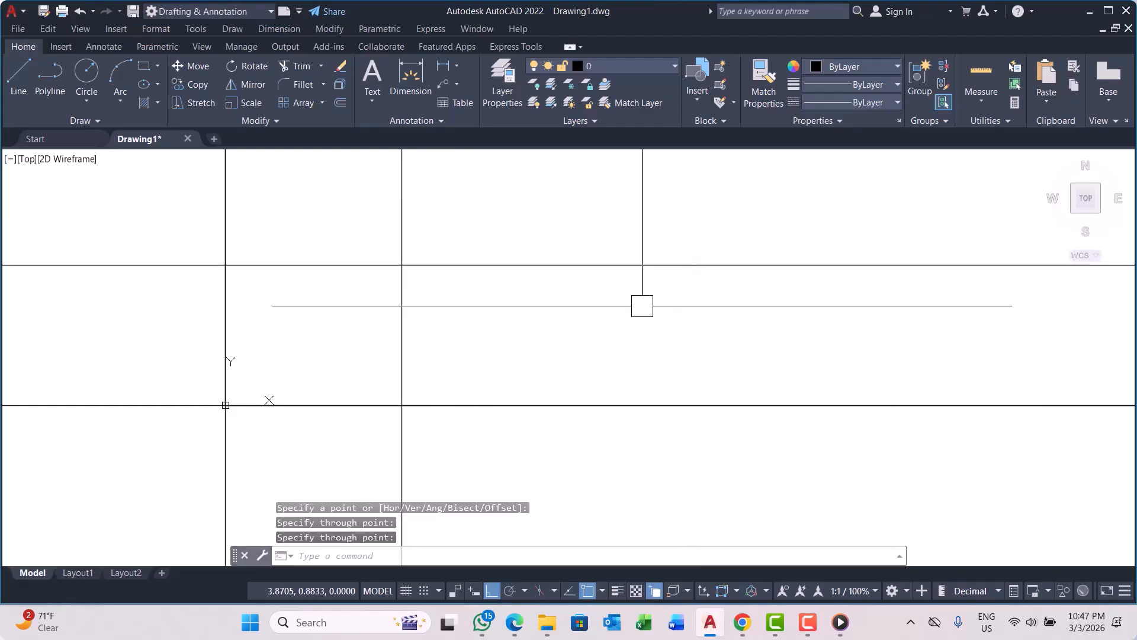
pyautogui.press('Escape')
pyautogui.press('Escape')
pyautogui.press('Escape')
pyautogui.scroll(-4, 384, 362)
pyautogui.scroll(4, 418, 345)
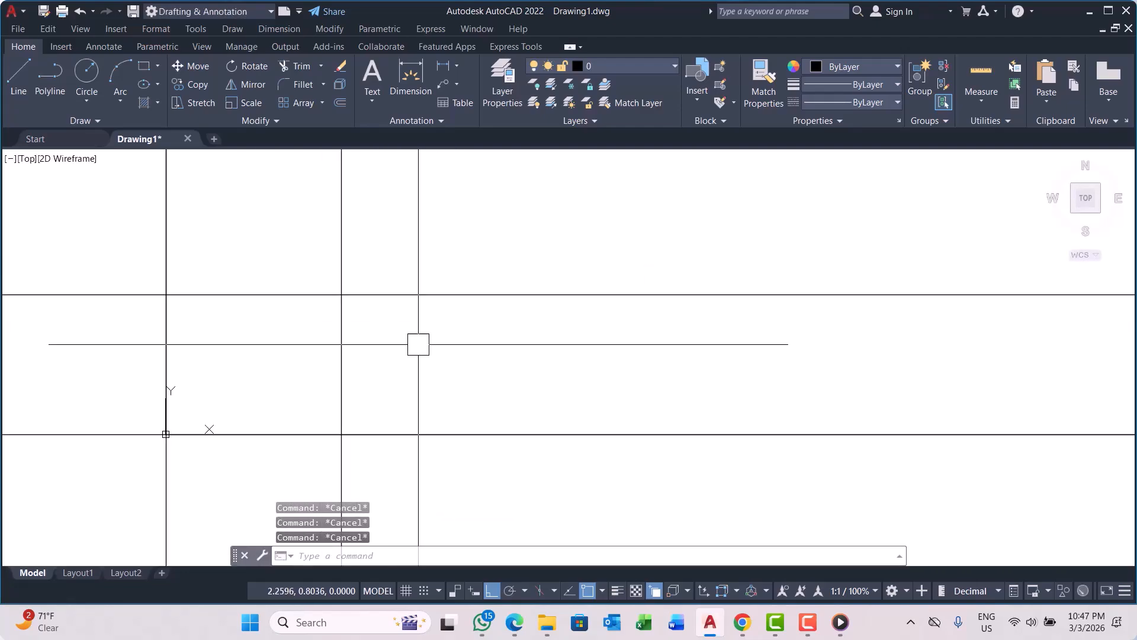
# Step: Place a series of horizontal construction lines above the X axis using XLINE's Hor option
pyautogui.write('xl')
pyautogui.press('Return')
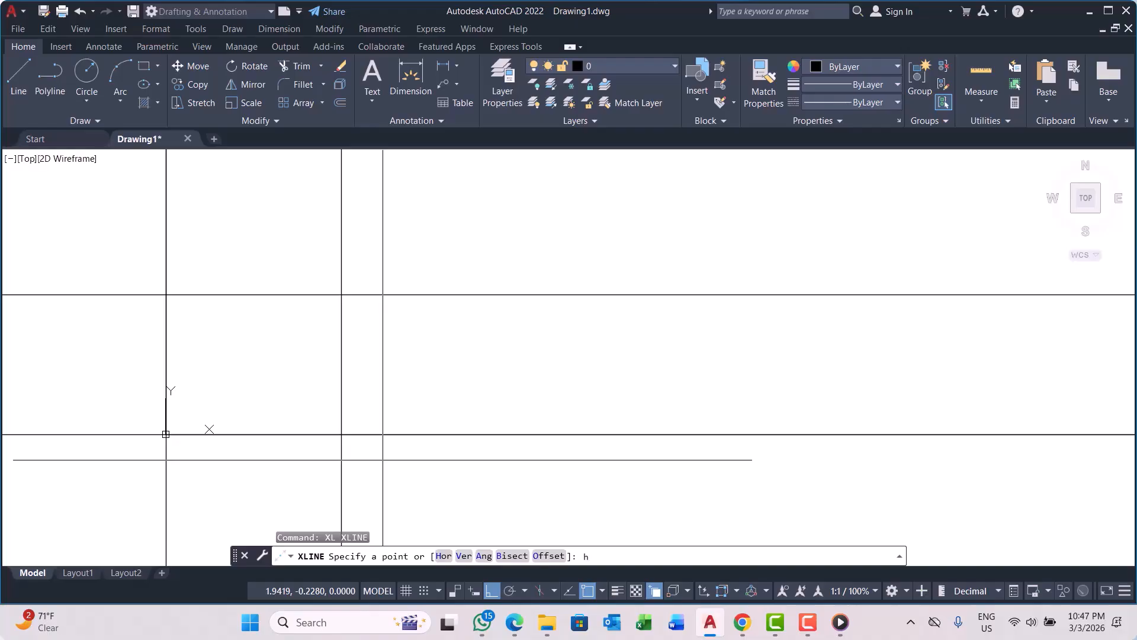
pyautogui.press('Return')
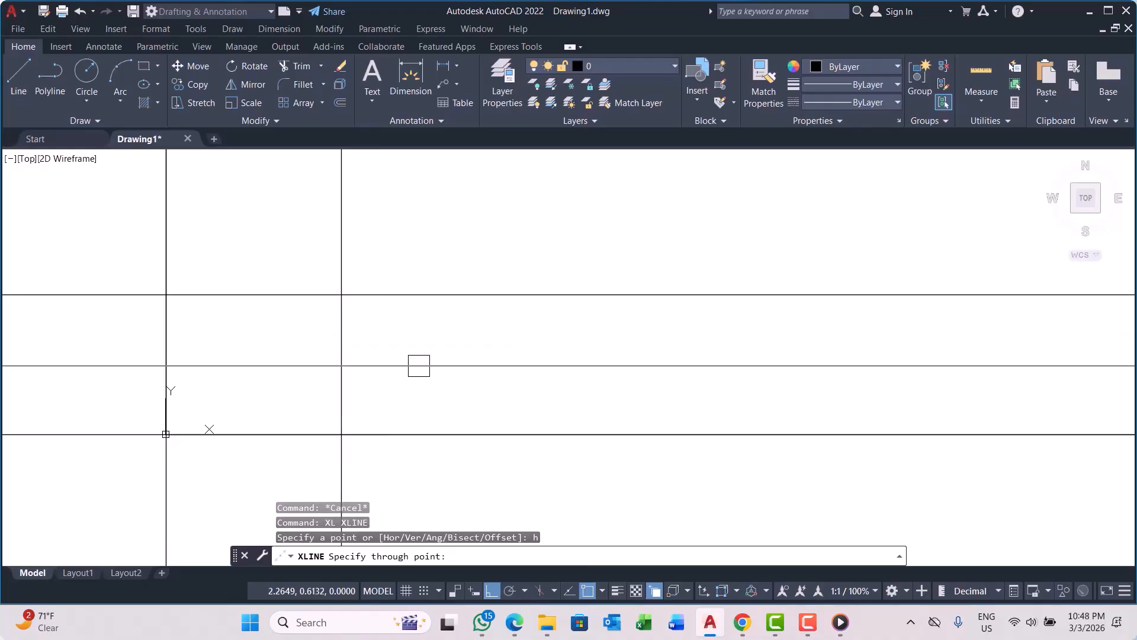
pyautogui.scroll(-2, 410, 389)
pyautogui.scroll(-1, 409, 388)
pyautogui.click(411, 320)
pyautogui.click(399, 276)
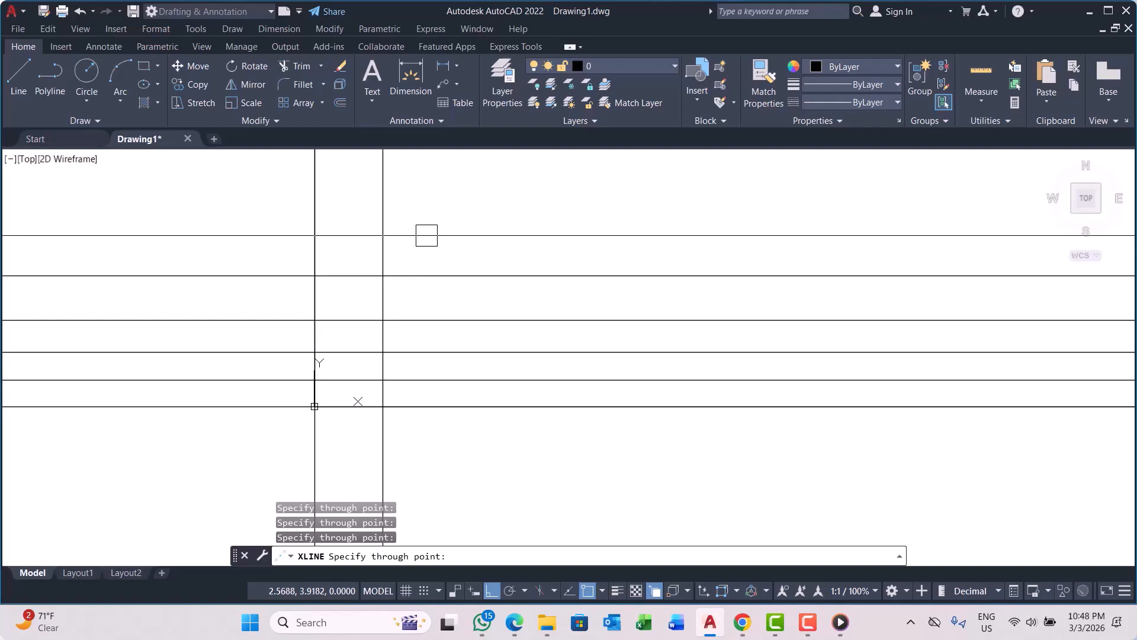
pyautogui.click(425, 235)
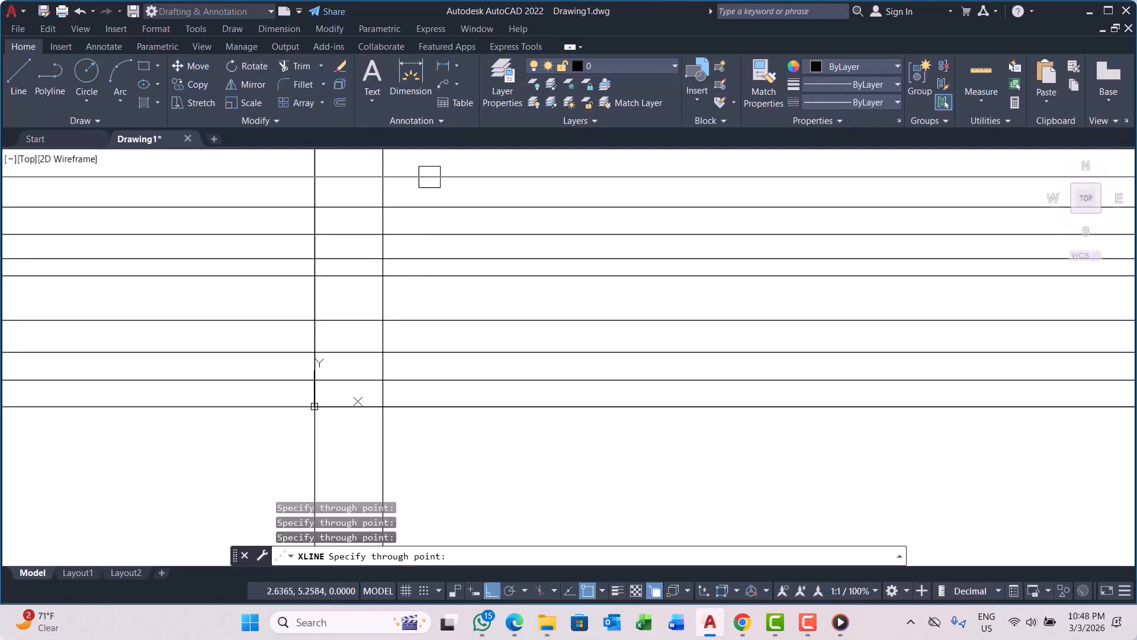
# Step: Add five horizontal construction lines at varied spacing below the X axis
pyautogui.scroll(-2, 436, 208)
pyautogui.scroll(2, 436, 258)
pyautogui.scroll(-2, 418, 226)
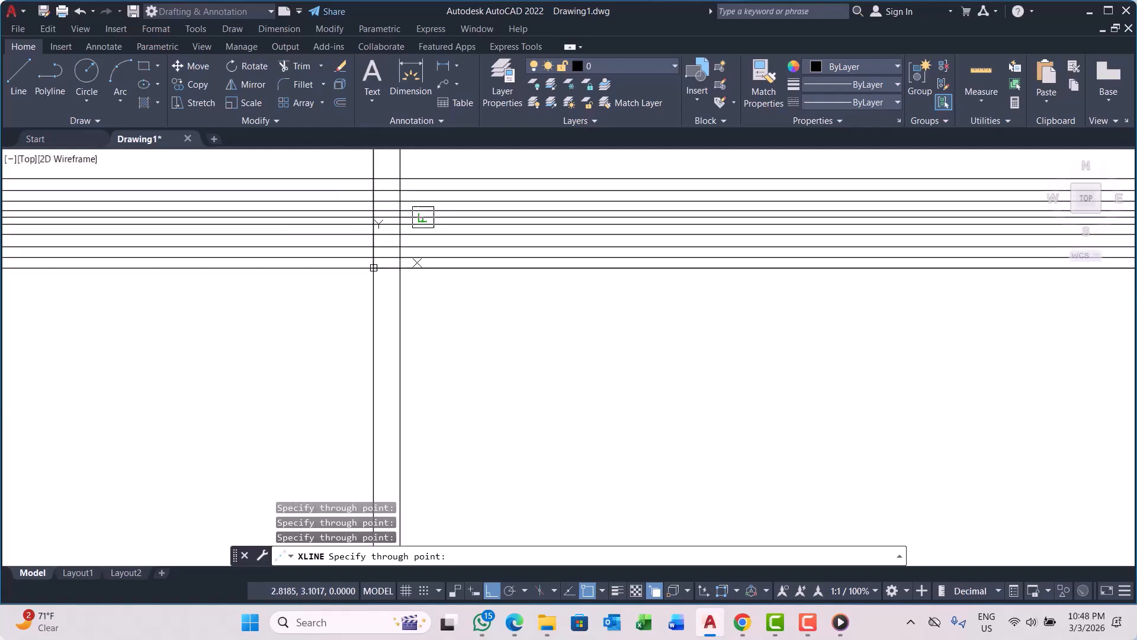
pyautogui.click(451, 237)
pyautogui.click(433, 272)
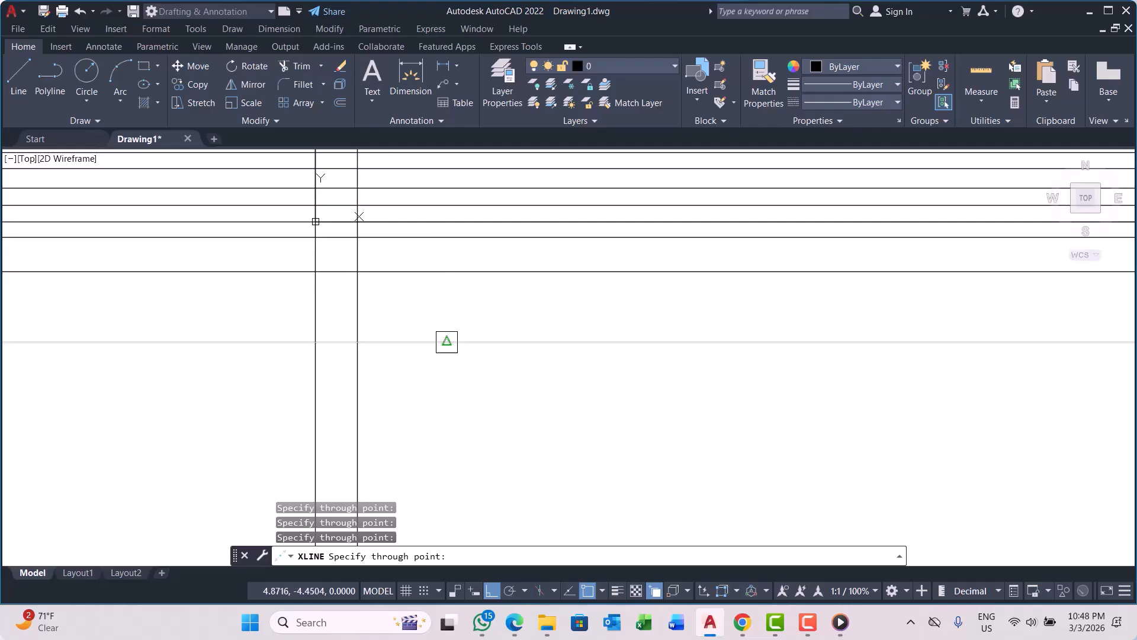
pyautogui.click(443, 341)
pyautogui.click(432, 318)
pyautogui.click(422, 256)
pyautogui.scroll(-3, 407, 327)
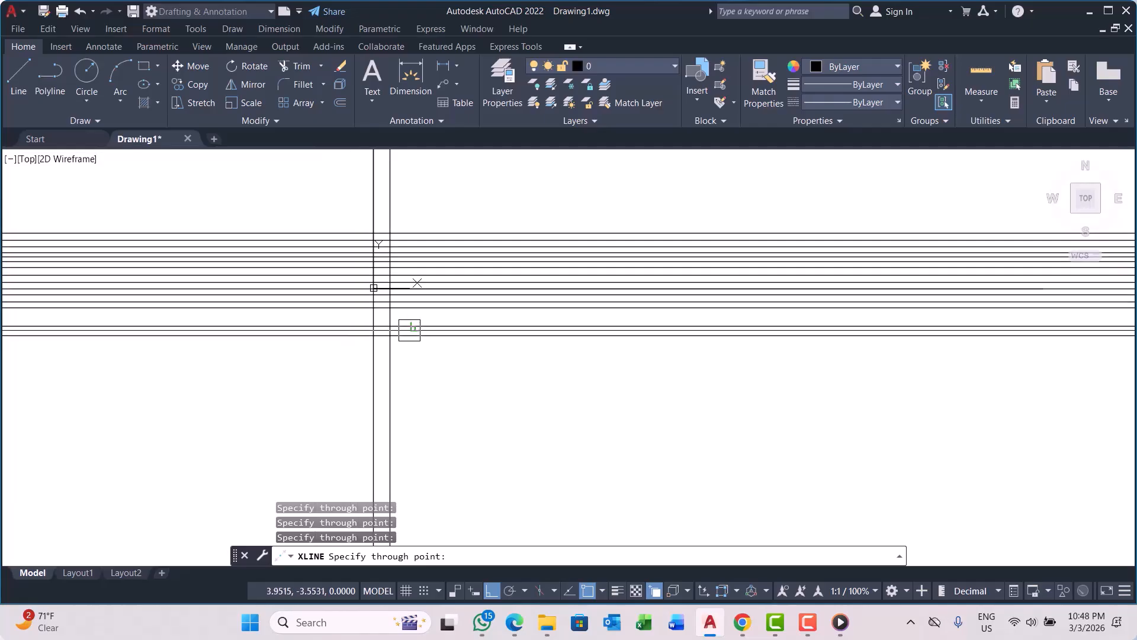
# Step: Add two more horizontal construction lines near the upper end of the stack and end the command
pyautogui.scroll(1, 411, 188)
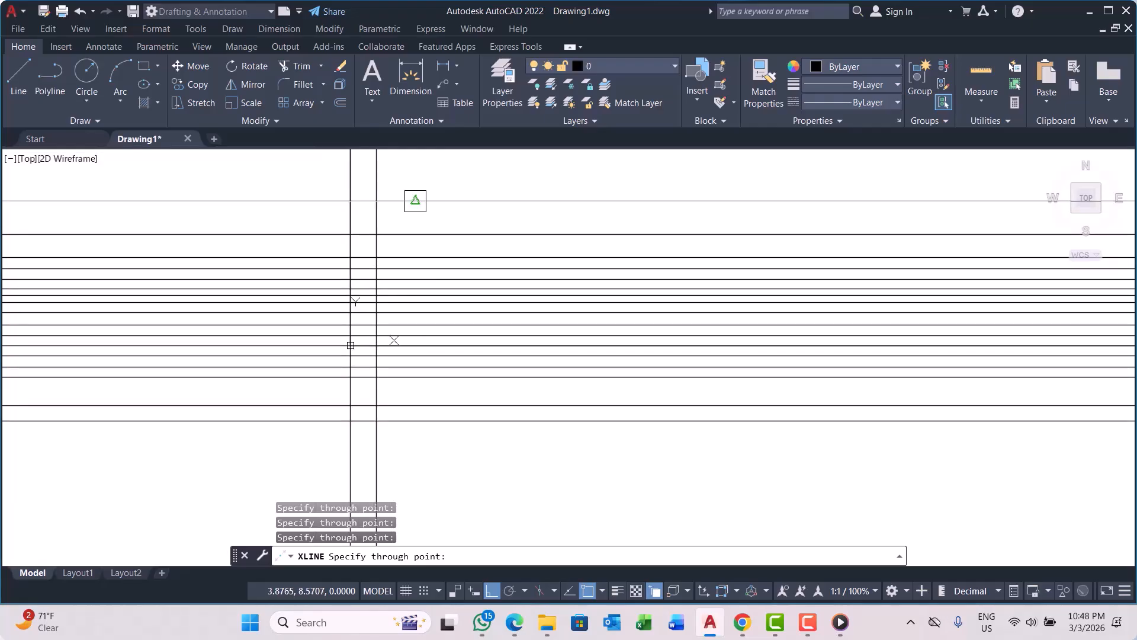
pyautogui.scroll(5, 421, 255)
pyautogui.scroll(-4, 391, 297)
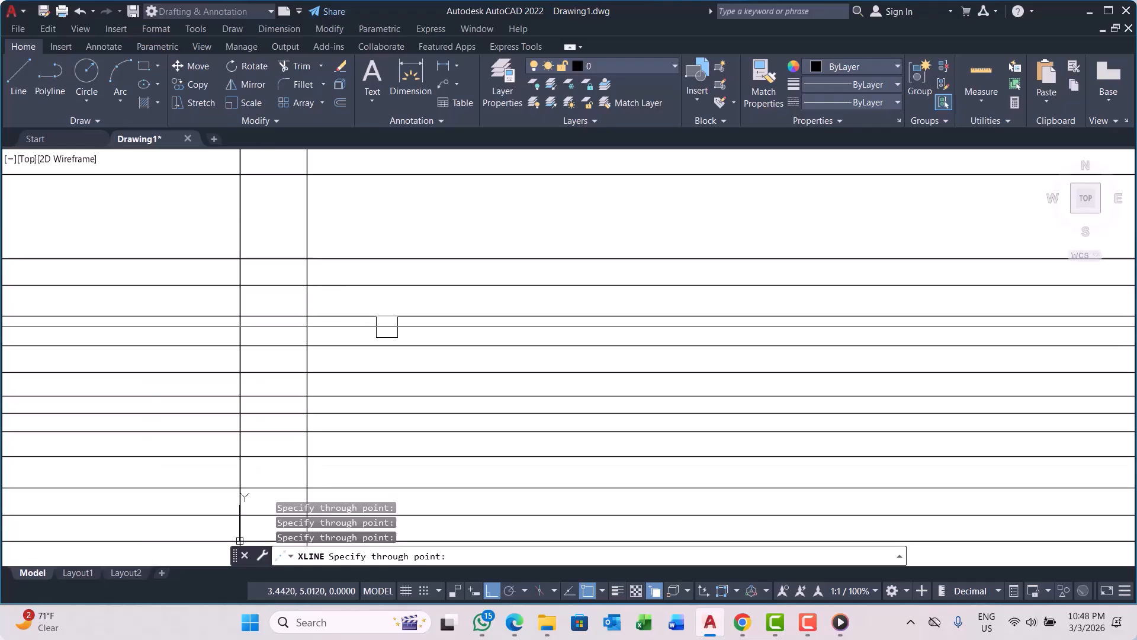
pyautogui.scroll(-2, 362, 260)
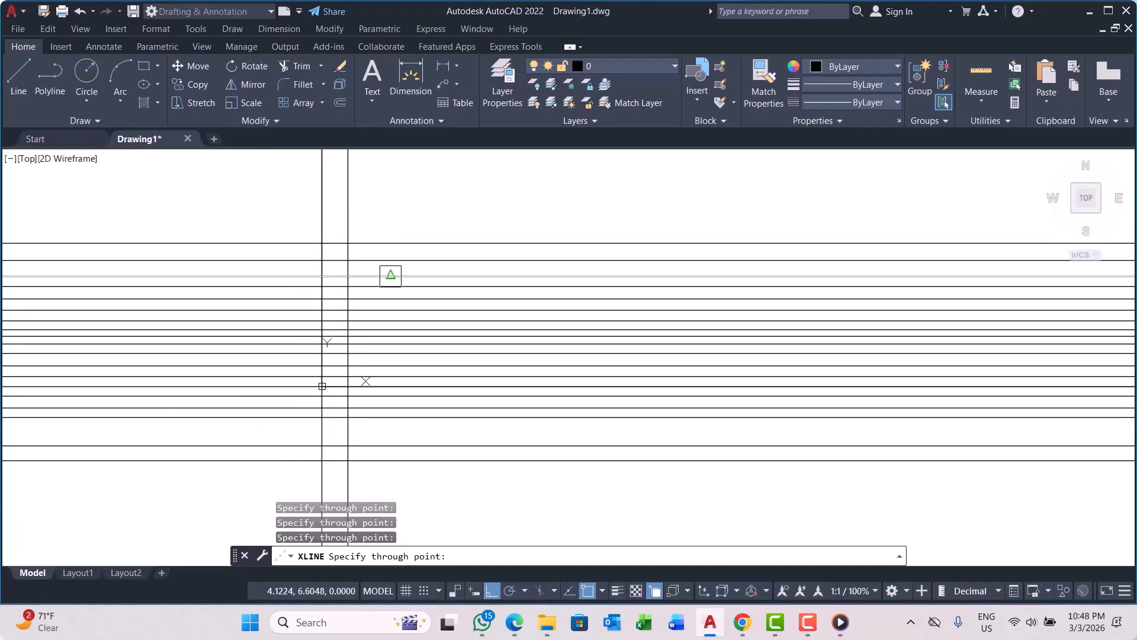
pyautogui.press('Escape')
pyautogui.press('Escape')
pyautogui.press('Escape')
pyautogui.scroll(-2, 355, 296)
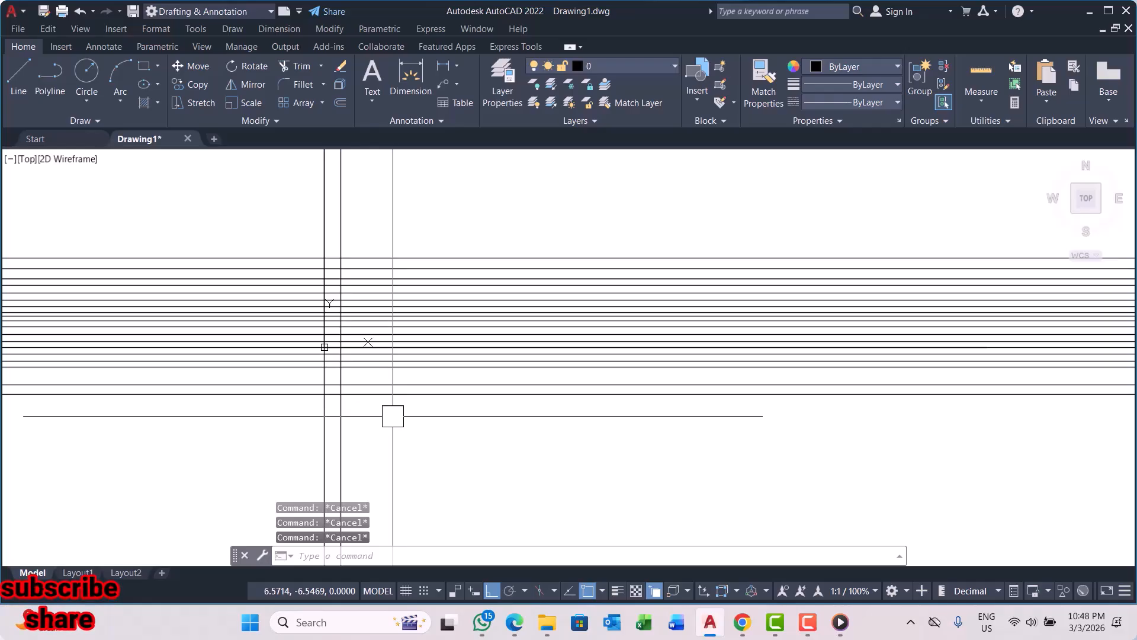
# Step: Place a series of vertical construction lines across the horizontal ones, from just left of the Y axis rightward, using XLINE's Ver option
pyautogui.write('xl')
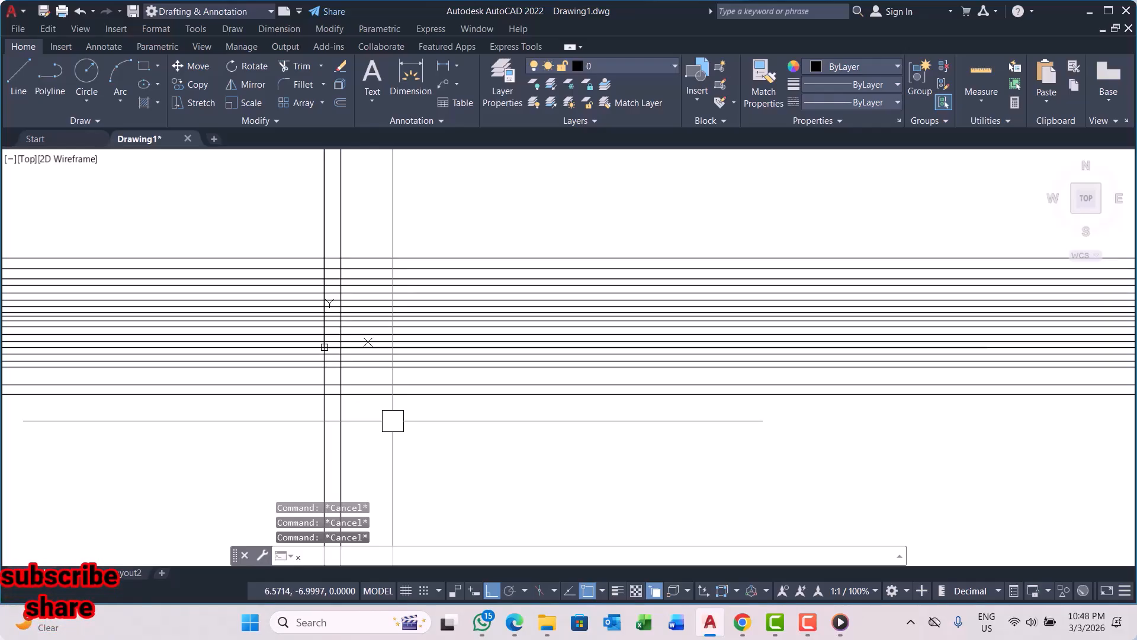
pyautogui.press('Return')
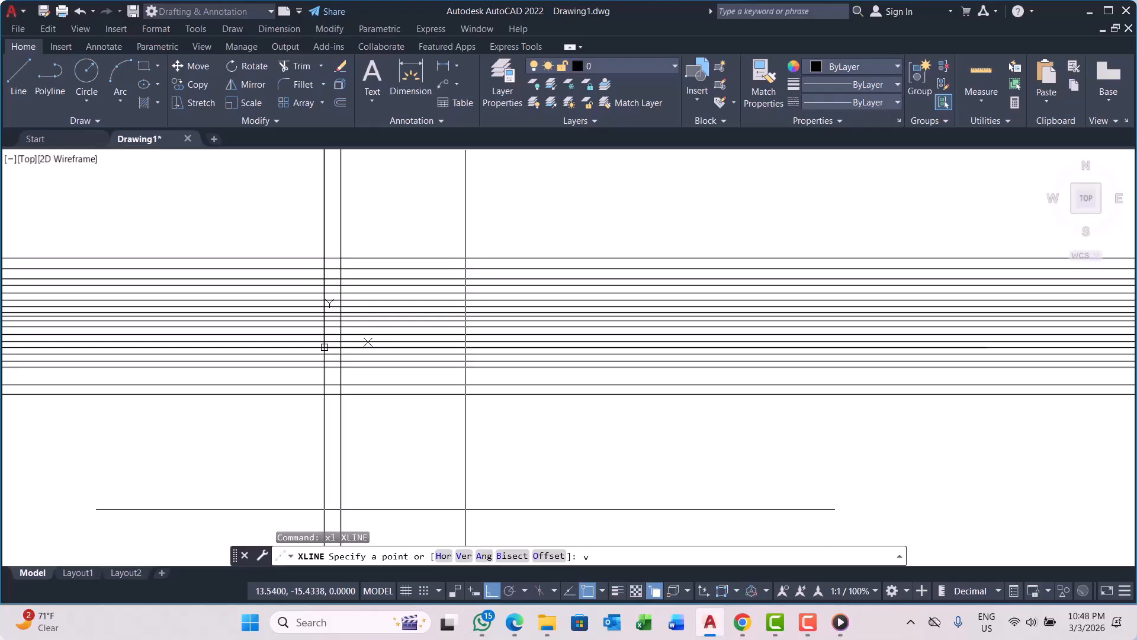
pyautogui.press('Return')
pyautogui.scroll(3, 356, 348)
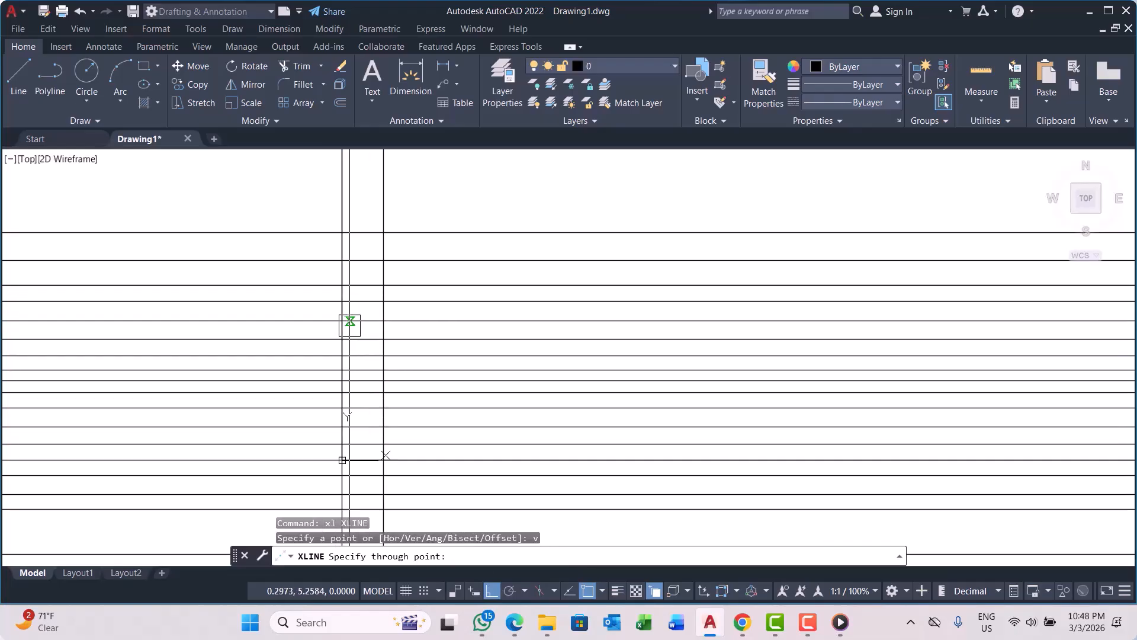
pyautogui.click(310, 326)
pyautogui.click(354, 333)
pyautogui.click(406, 335)
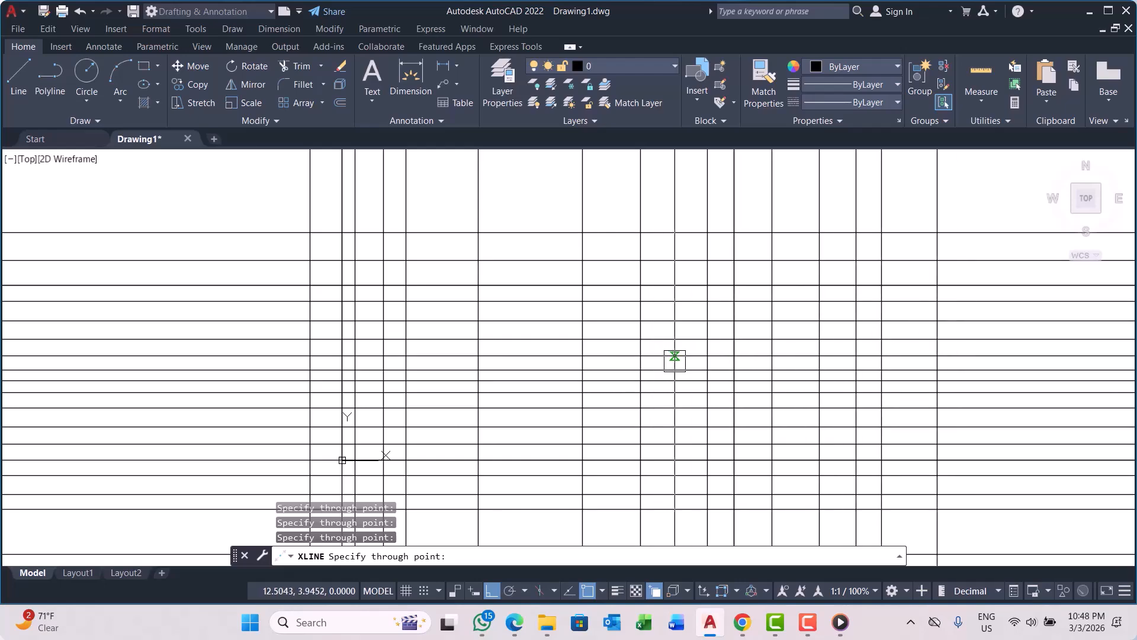
# Step: Turn Ortho off, add more vertical construction lines in the wide gaps right of the Y axis, and end the command
pyautogui.click(491, 590)
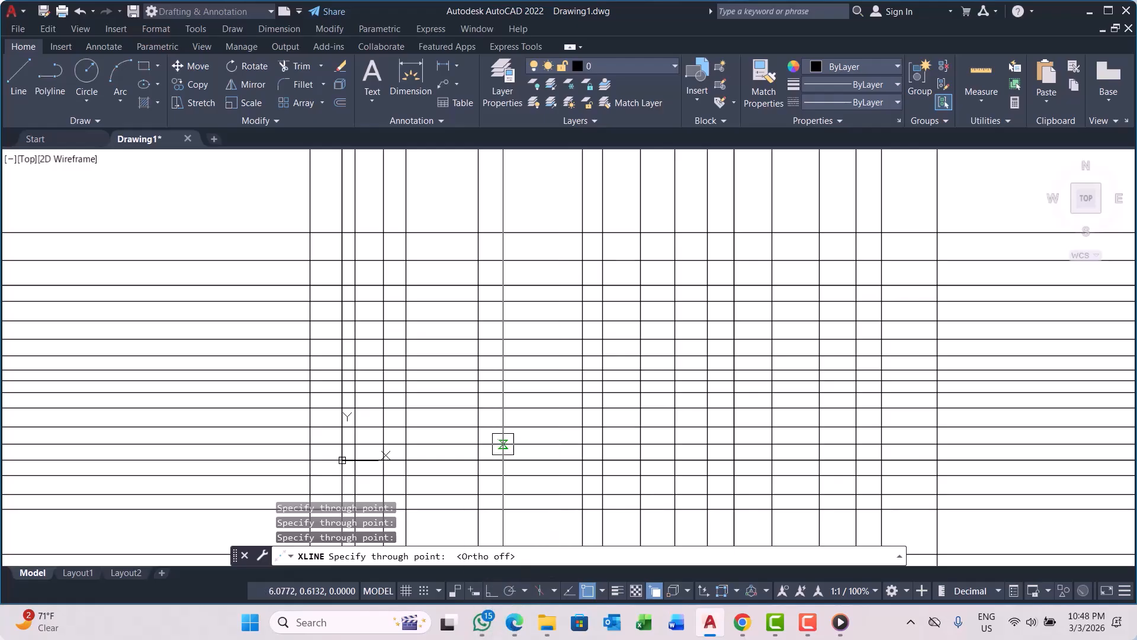
pyautogui.click(558, 382)
pyautogui.click(511, 382)
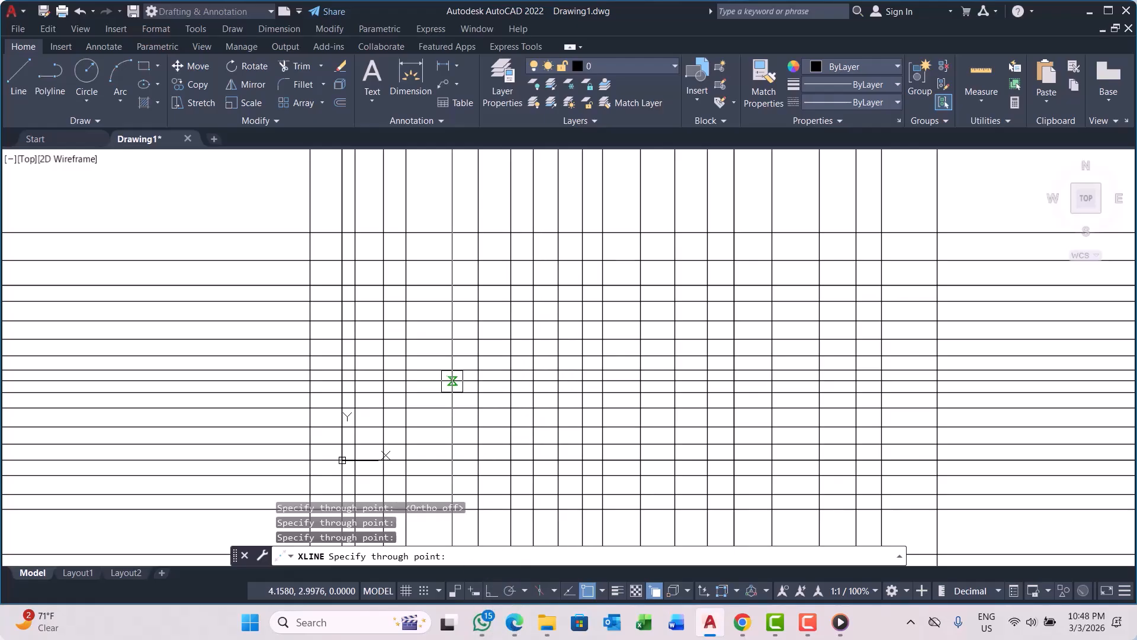
pyautogui.press('Escape')
pyautogui.press('Escape')
pyautogui.press('Escape')
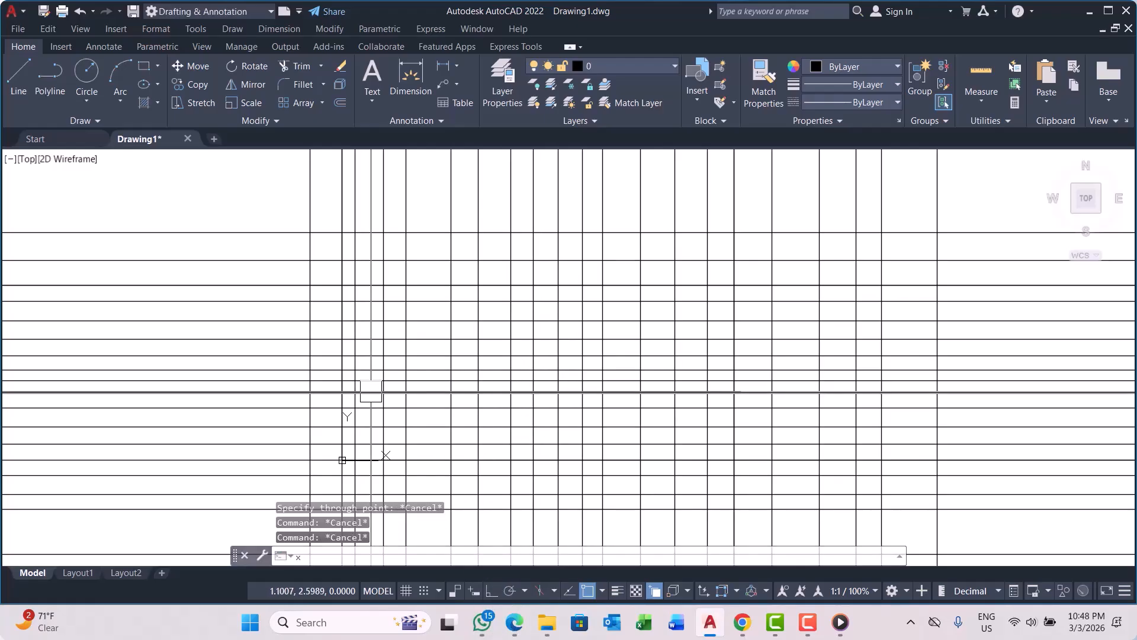
# Step: Draw free construction lines at different angles through one common point inside the grid, just above and right of the origin
pyautogui.write('xl')
pyautogui.press('Return')
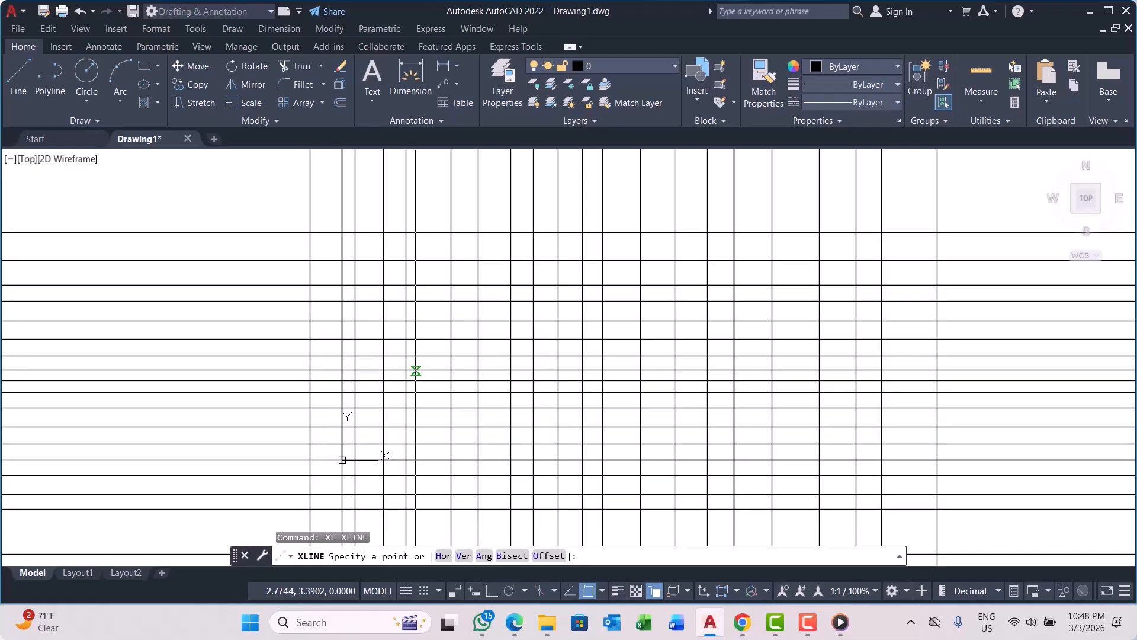
pyautogui.scroll(6, 415, 371)
pyautogui.click(389, 373)
pyautogui.click(445, 311)
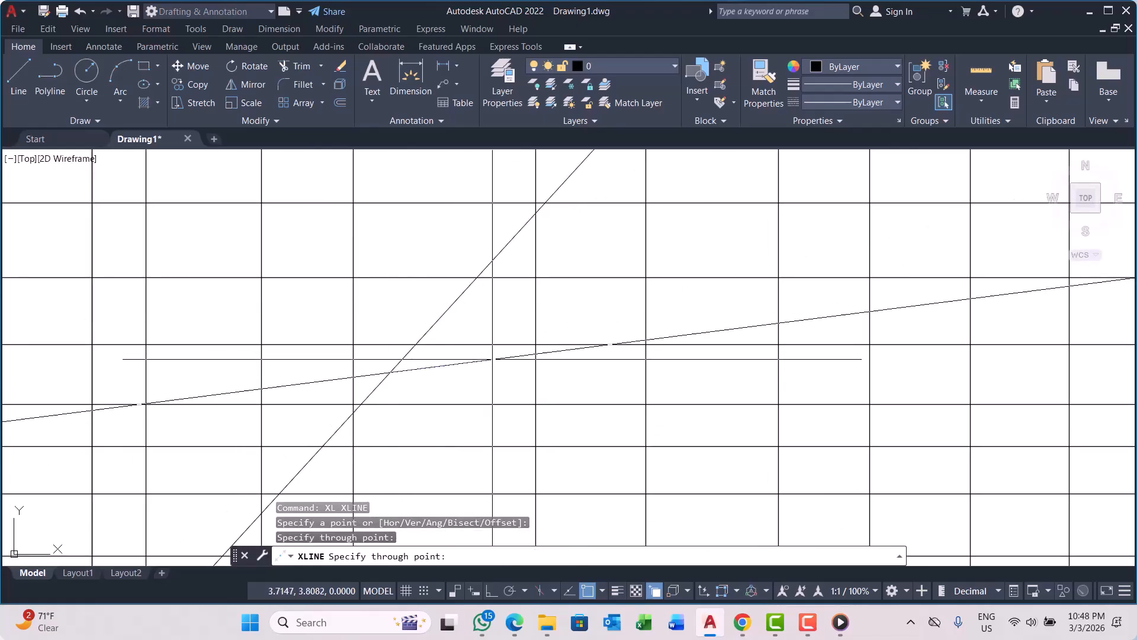
pyautogui.click(492, 359)
pyautogui.click(480, 404)
pyautogui.scroll(-4, 512, 343)
pyautogui.click(492, 401)
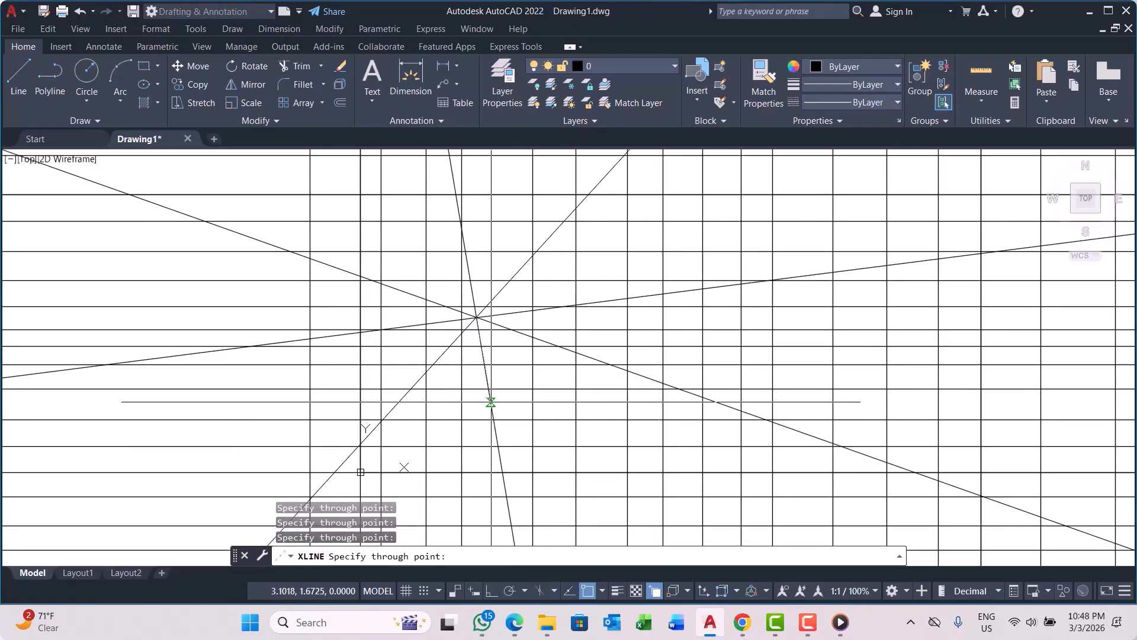
# Step: Extend the fan with construction lines through points below, left and upper left of the common point
pyautogui.click(439, 413)
pyautogui.click(381, 399)
pyautogui.click(309, 389)
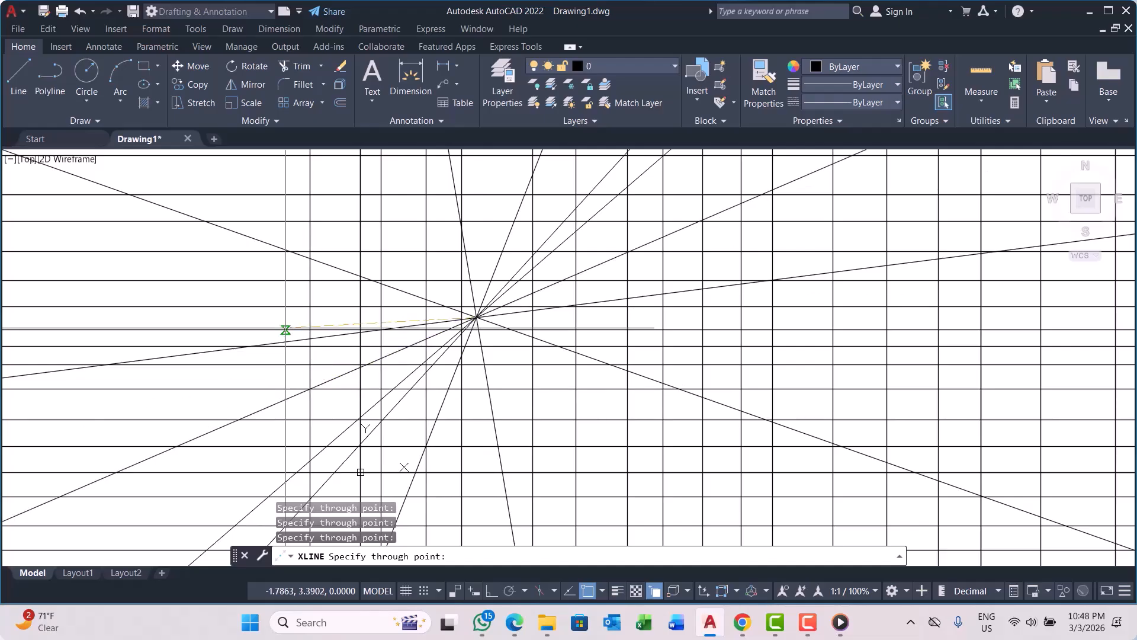
pyautogui.click(285, 314)
pyautogui.click(286, 280)
pyautogui.scroll(-2, 312, 376)
pyautogui.scroll(3, 311, 314)
pyautogui.click(311, 315)
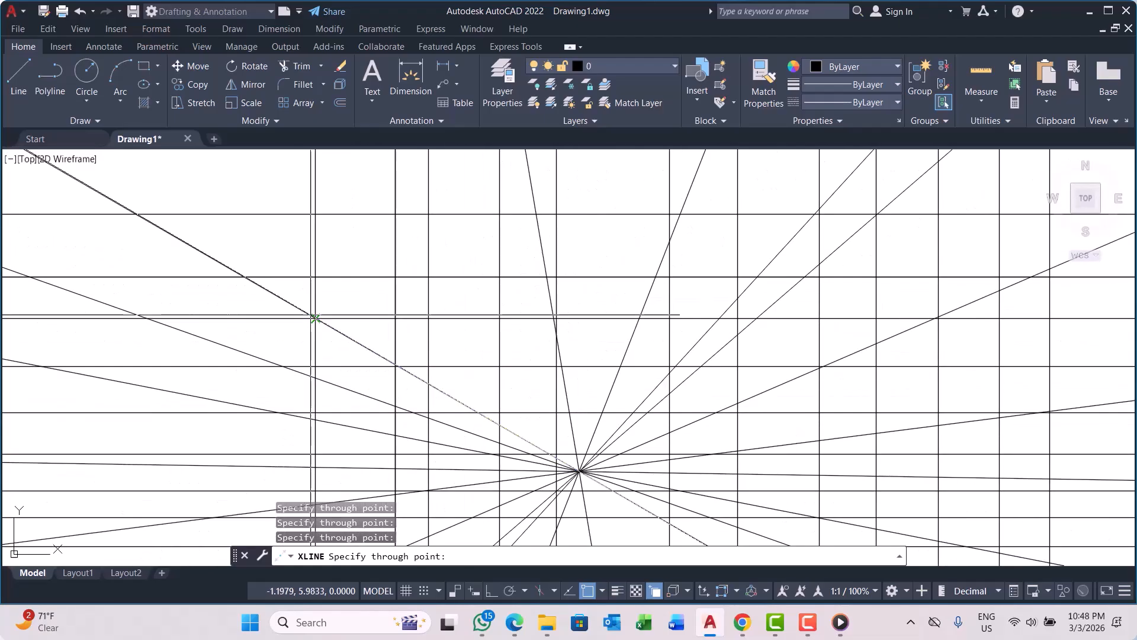
# Step: Complete the fan with construction lines above and to the upper right of the common point, and end the command
pyautogui.scroll(-4, 314, 318)
pyautogui.scroll(2, 389, 290)
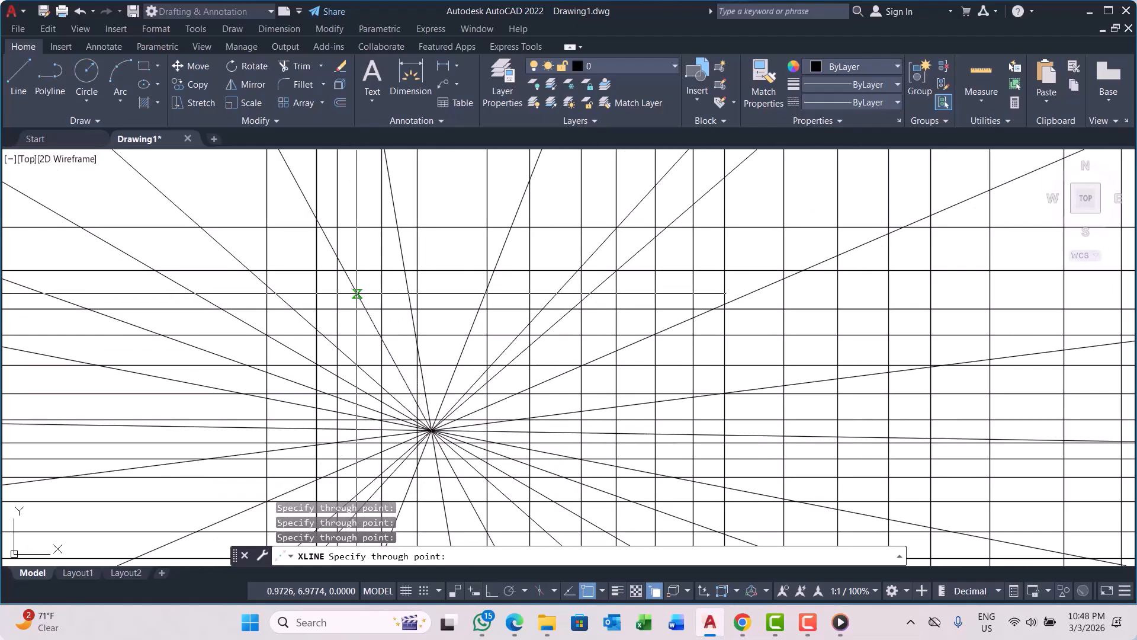
pyautogui.scroll(-2, 357, 294)
pyautogui.scroll(2, 423, 294)
pyautogui.scroll(-4, 383, 300)
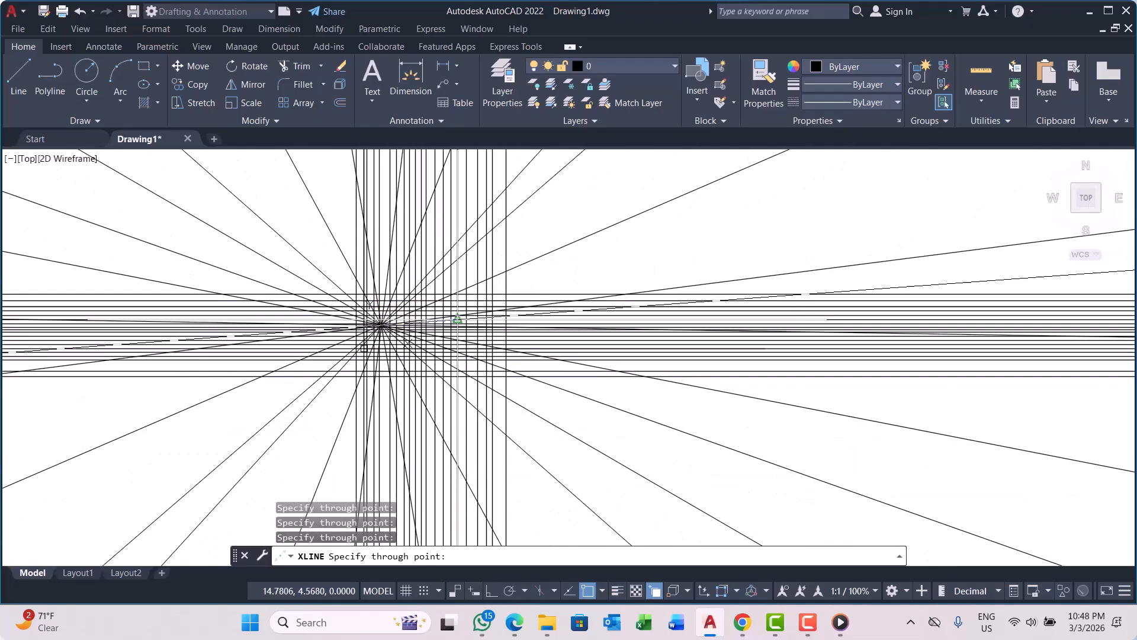
pyautogui.scroll(1, 475, 320)
pyautogui.click(523, 265)
pyautogui.scroll(-1, 459, 308)
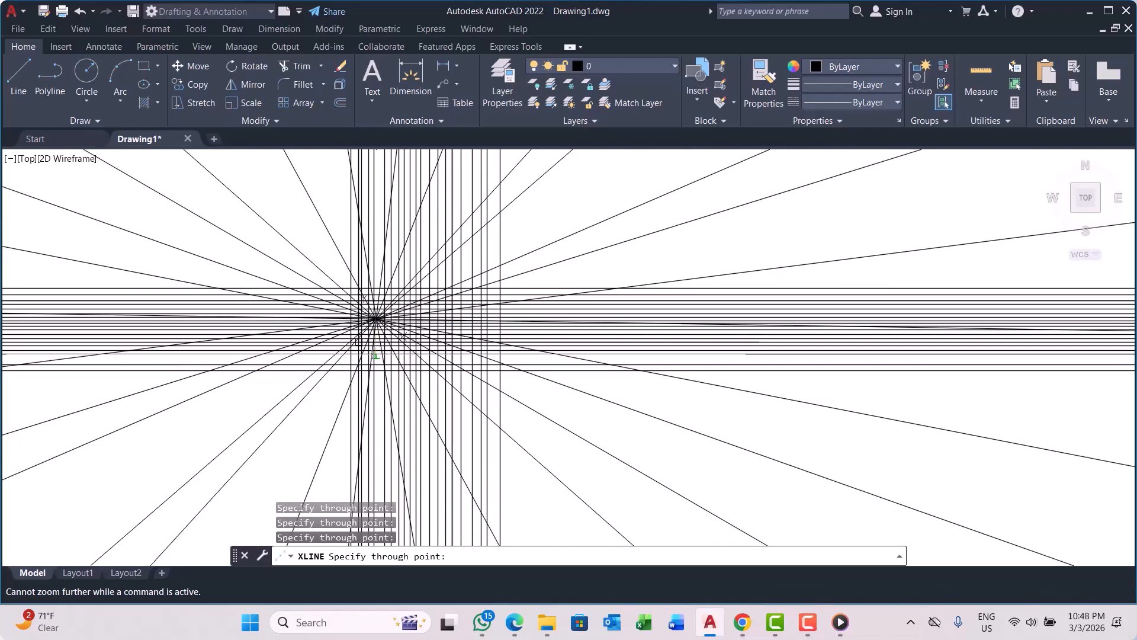
pyautogui.press('Escape')
# Step: Examine at far and close range how the construction lines extend without end from their crossing point
pyautogui.scroll(-5, 522, 362)
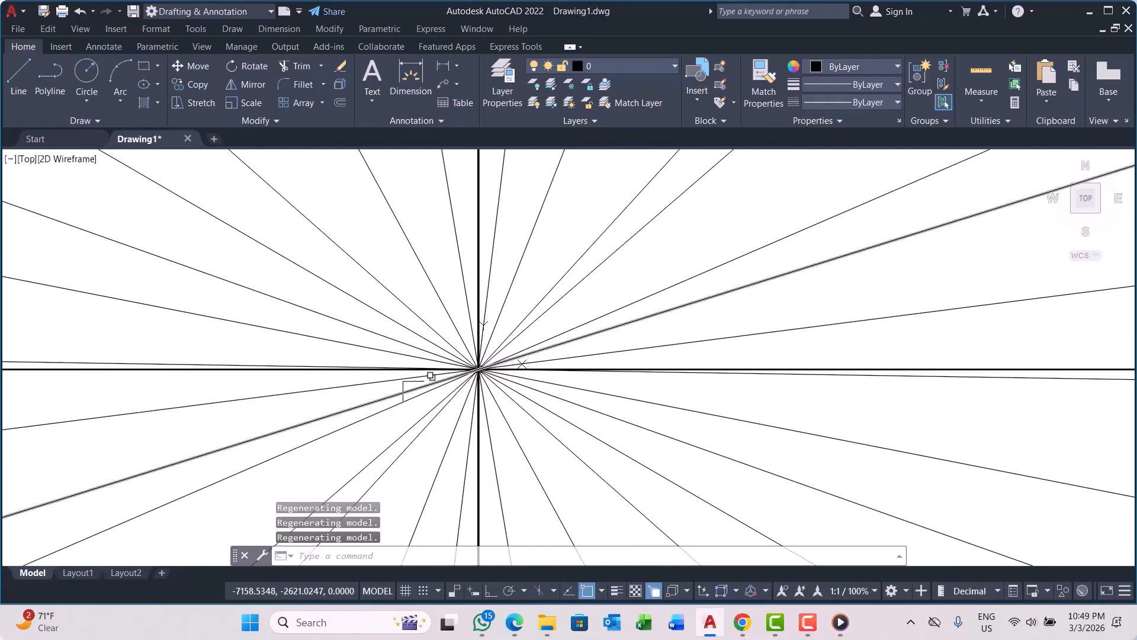
pyautogui.scroll(-3, 413, 391)
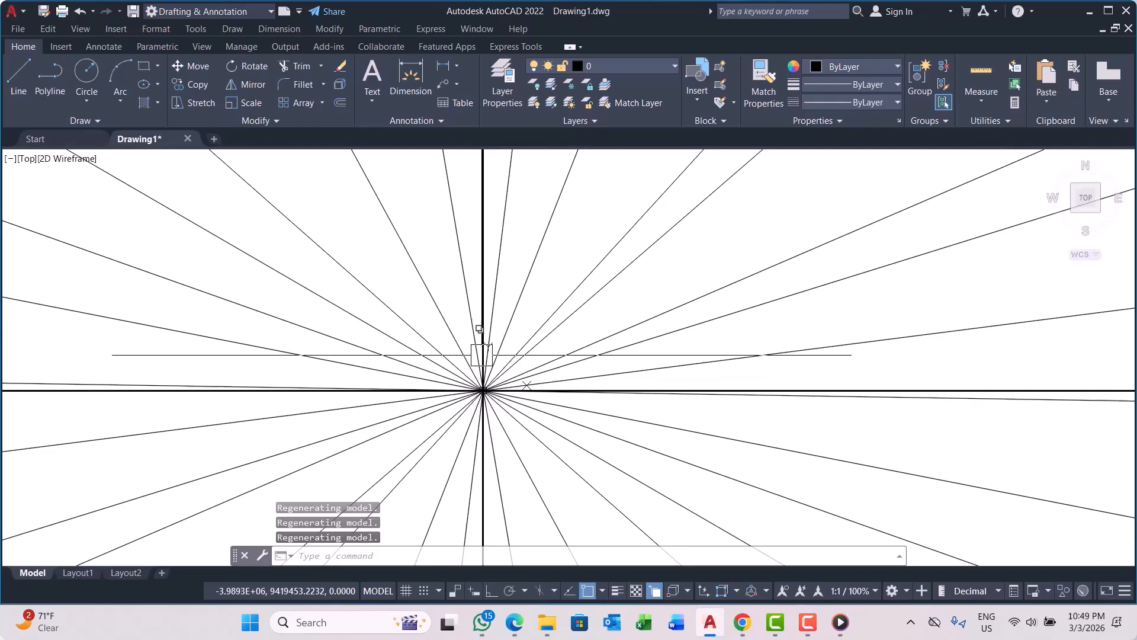
pyautogui.scroll(8, 474, 350)
pyautogui.moveTo(472, 257); pyautogui.dragTo(340, 379, button='middle')
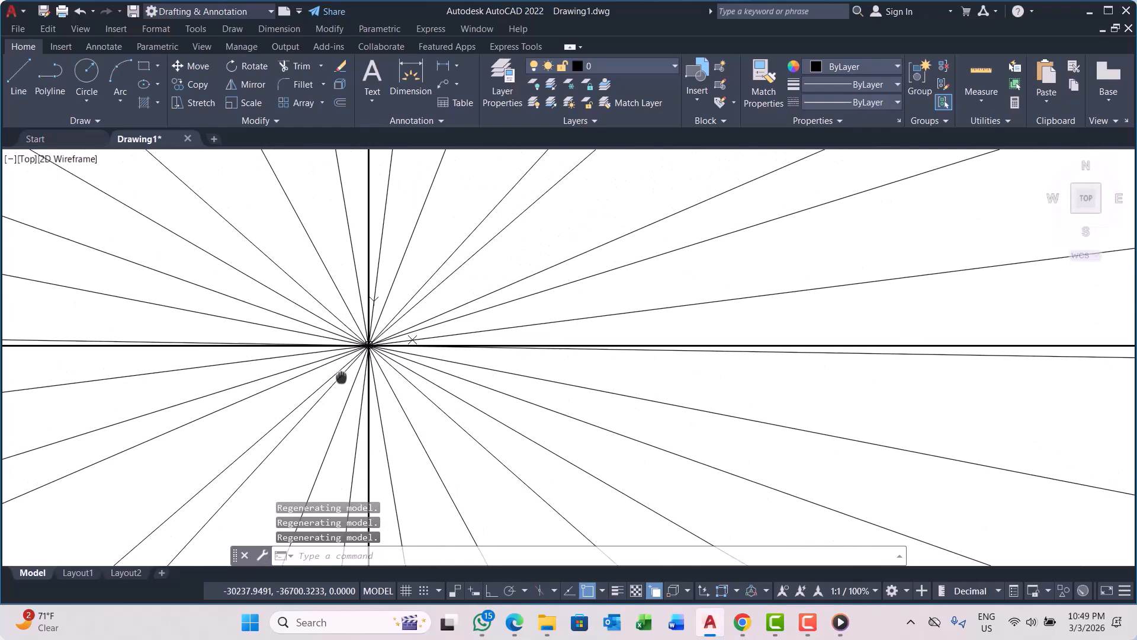
pyautogui.scroll(3, 343, 375)
pyautogui.scroll(5, 388, 250)
pyautogui.scroll(3, 514, 326)
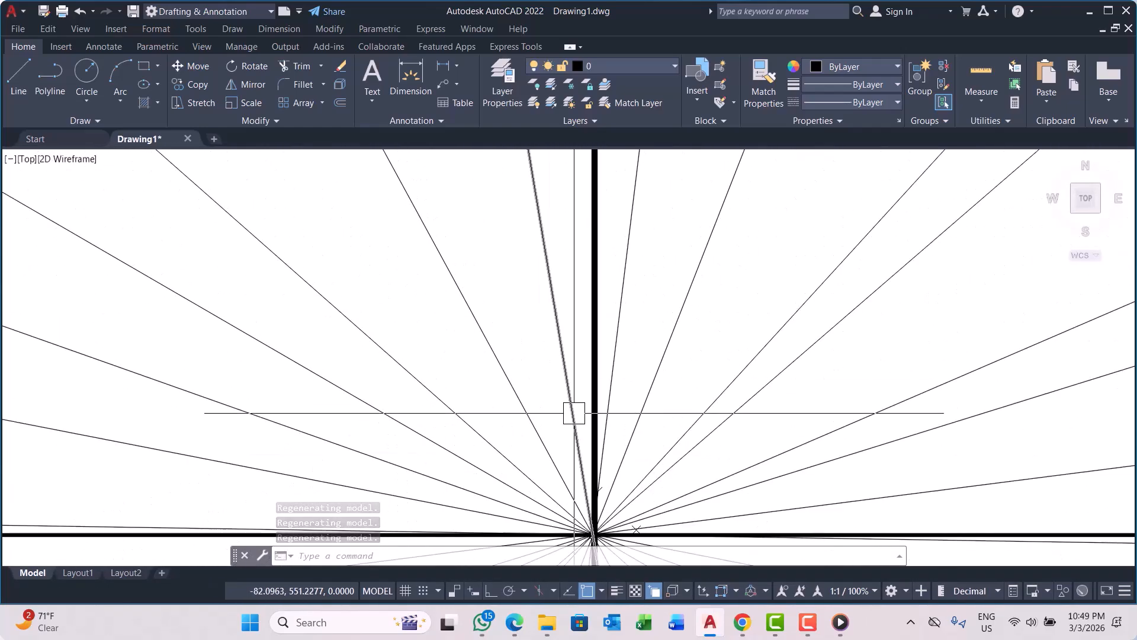
pyautogui.moveTo(574, 411); pyautogui.dragTo(426, 229, button='middle')
pyautogui.scroll(3, 459, 382)
pyautogui.scroll(3, 373, 256)
pyautogui.scroll(5, 372, 256)
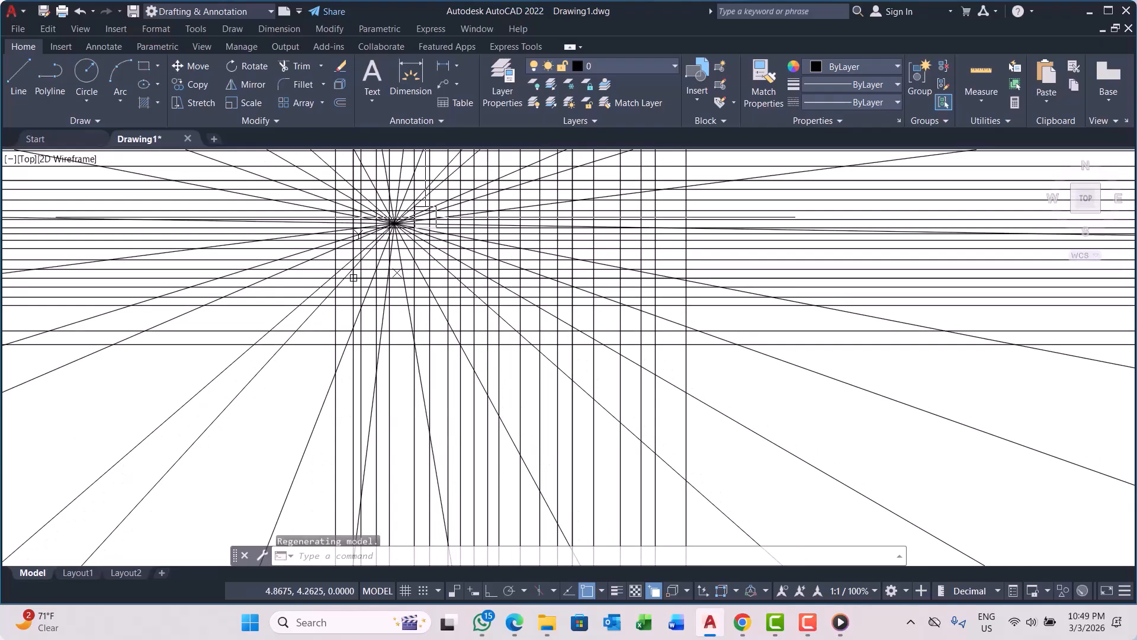
pyautogui.scroll(7, 344, 317)
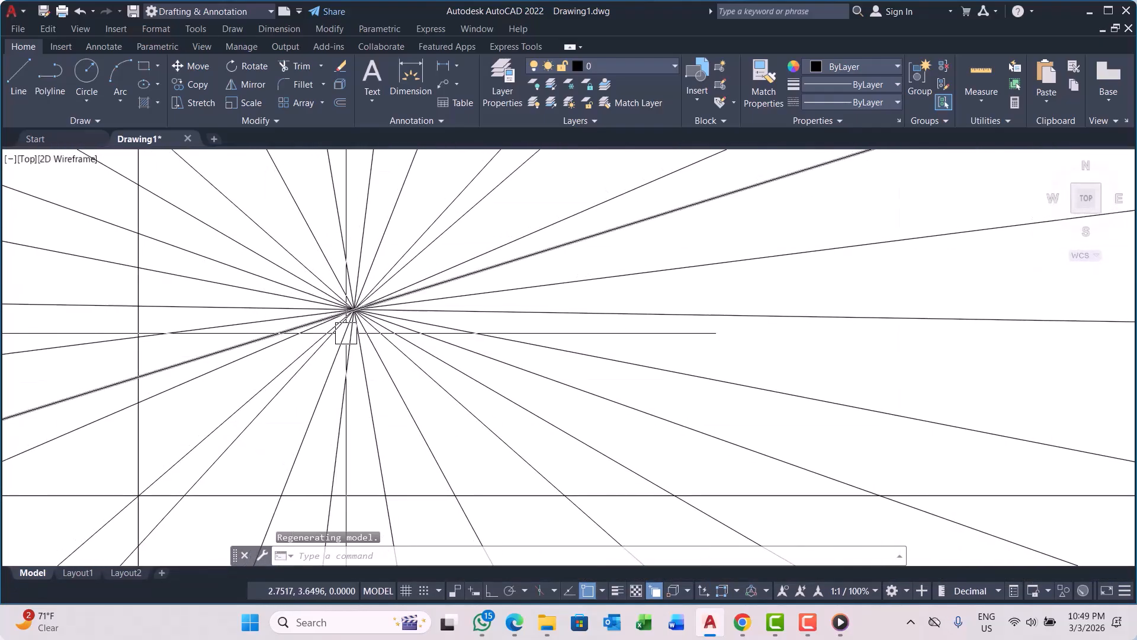
pyautogui.scroll(-11, 401, 332)
pyautogui.scroll(-3, 487, 287)
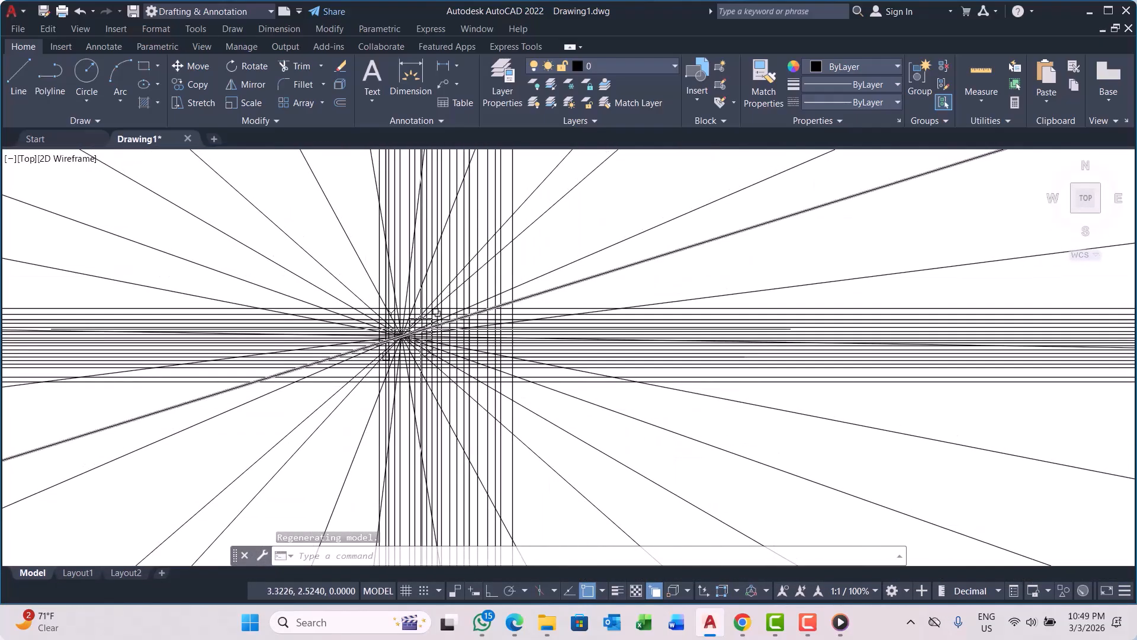
# Step: Select all construction lines with a crossing window over the grid and delete them
pyautogui.click(589, 218)
pyautogui.scroll(-5, 326, 372)
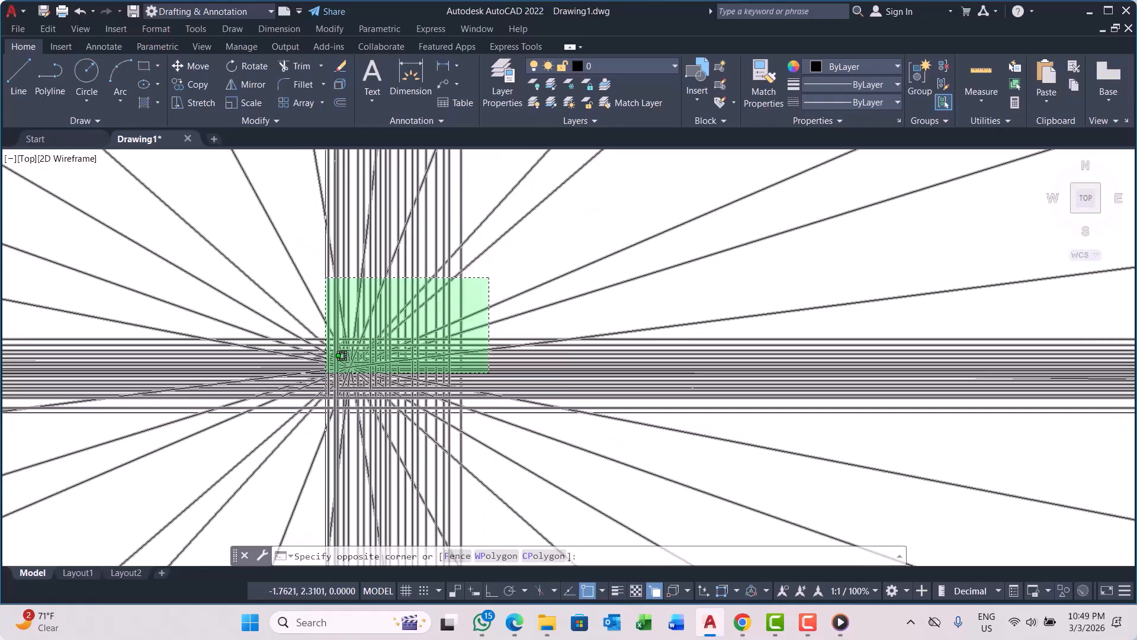
pyautogui.click(228, 454)
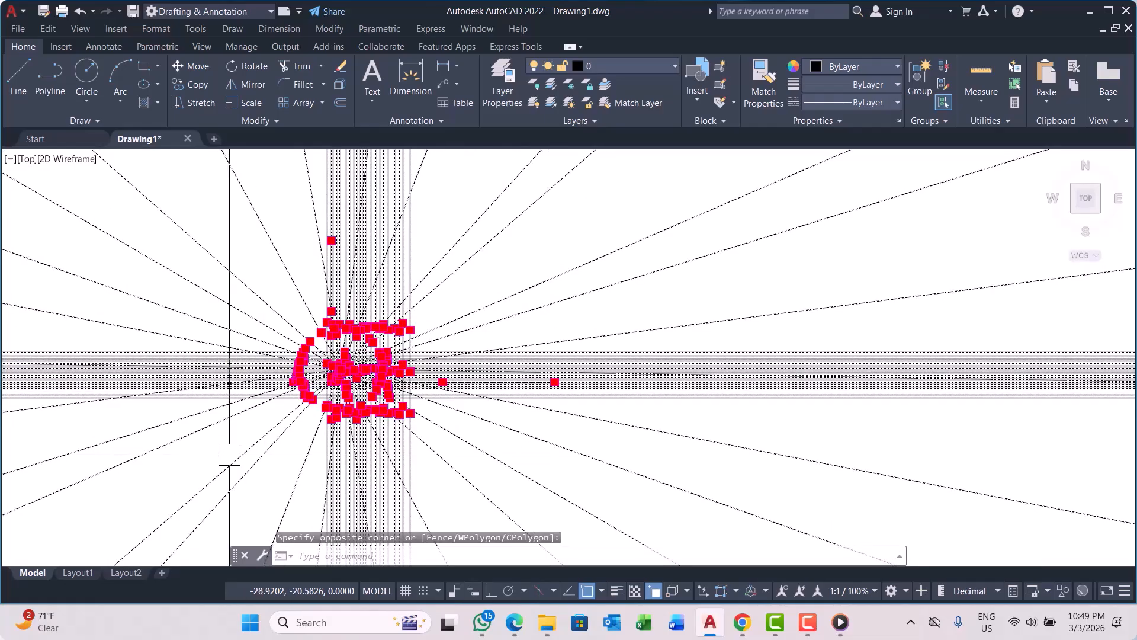
pyautogui.press('Delete')
pyautogui.press('Escape')
pyautogui.press('Escape')
pyautogui.press('Escape')
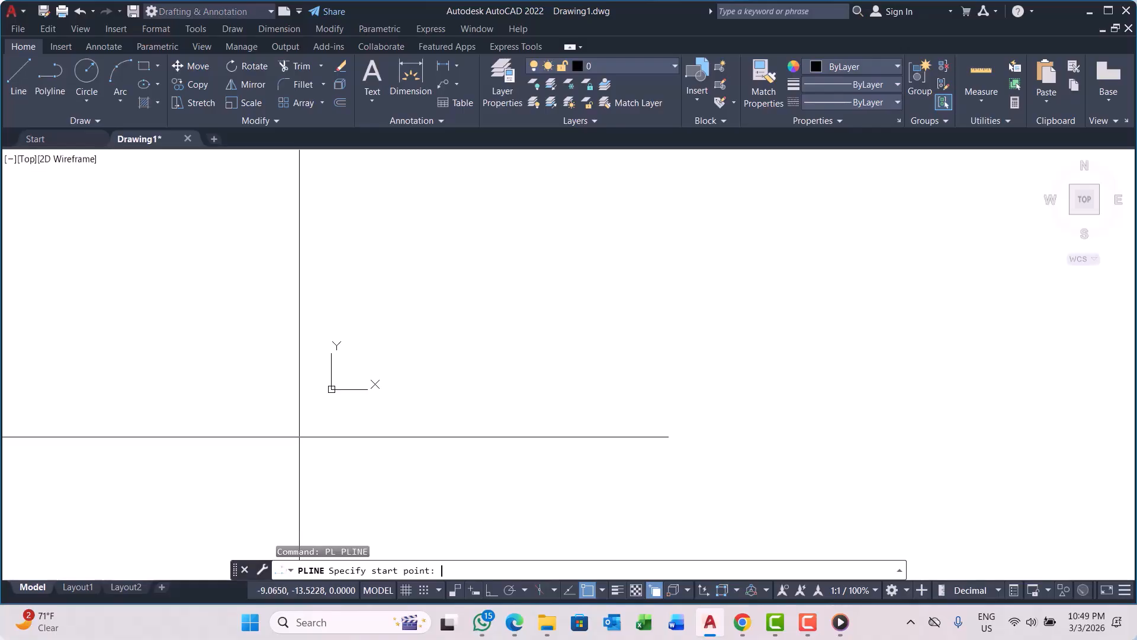
# Step: Draw a horizontal polyline from 0,0 to the right along the X axis with Ortho on
pyautogui.press('Return')
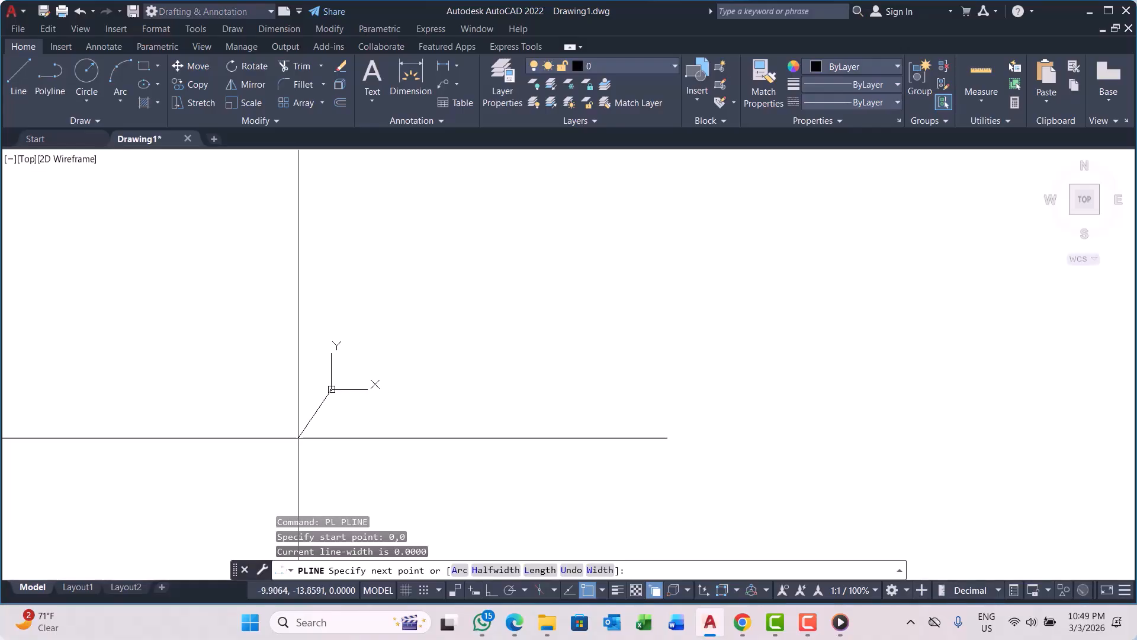
pyautogui.click(492, 590)
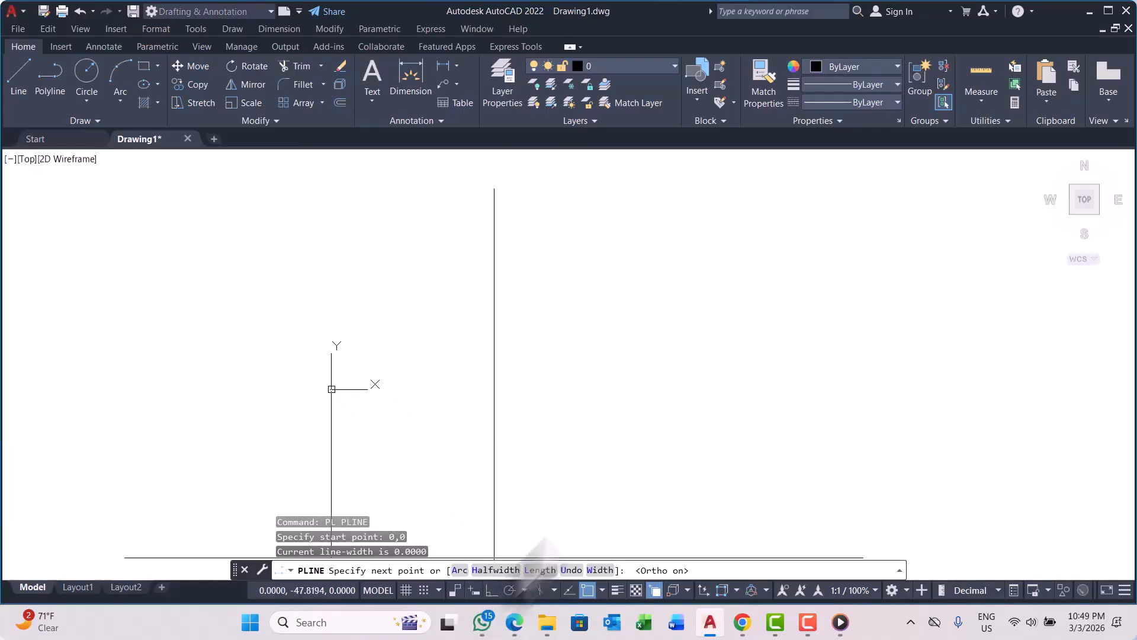
pyautogui.click(669, 449)
pyautogui.press('Escape')
# Step: Draw a vertical polyline from the origin upward along the Y axis and end the command
pyautogui.press('space')
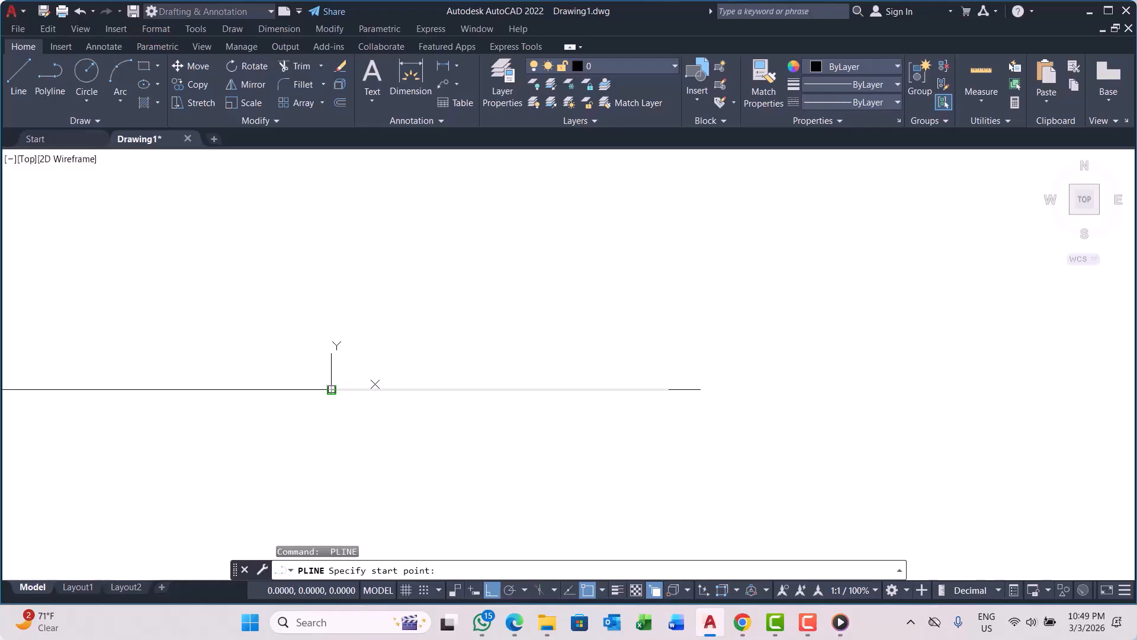
pyautogui.click(332, 389)
pyautogui.click(420, 213)
pyautogui.press('Escape')
pyautogui.press('Escape')
pyautogui.scroll(10, 347, 373)
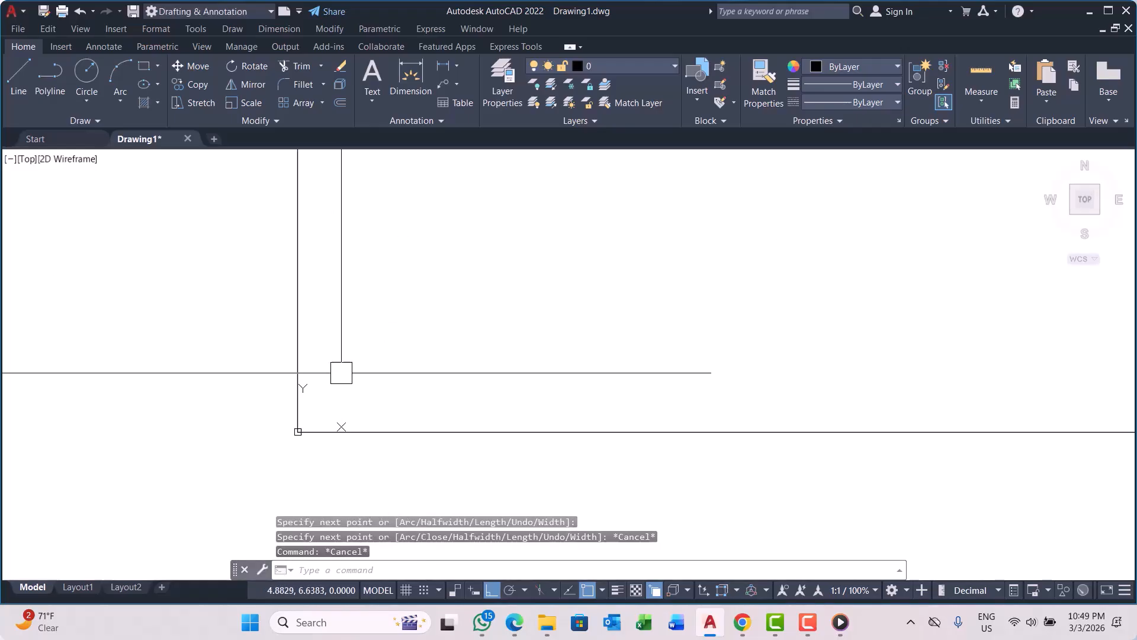
pyautogui.press('Escape')
pyautogui.press('Escape')
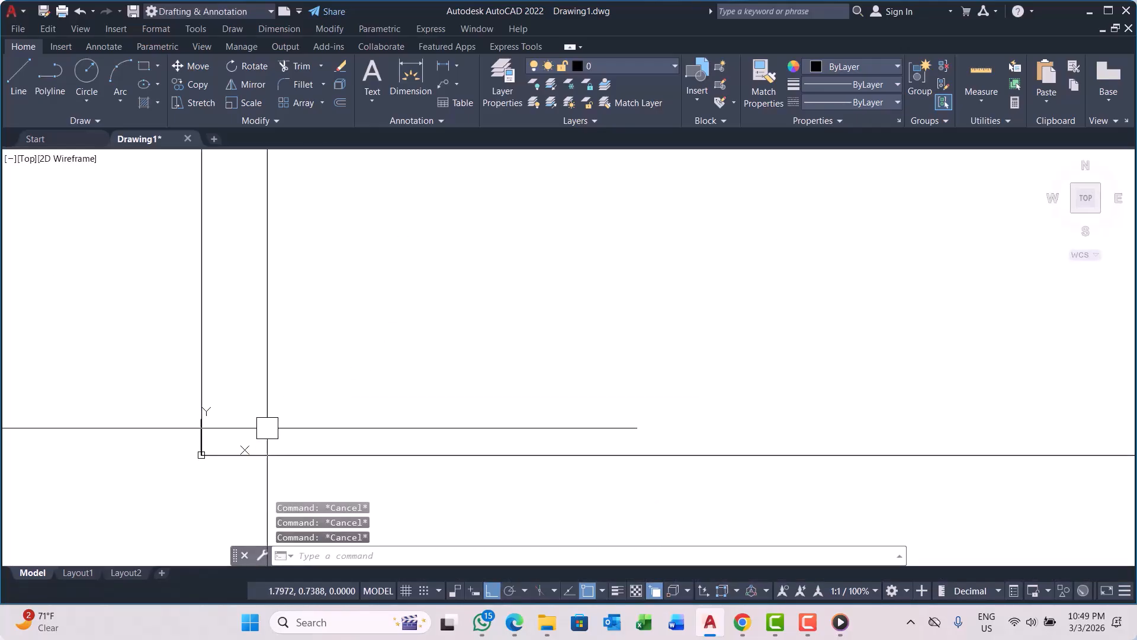
# Step: Place a horizontal construction line about 1.4 units above the horizontal polyline using XLINE's Hor option, and end the command
pyautogui.write('xl')
pyautogui.press('Return')
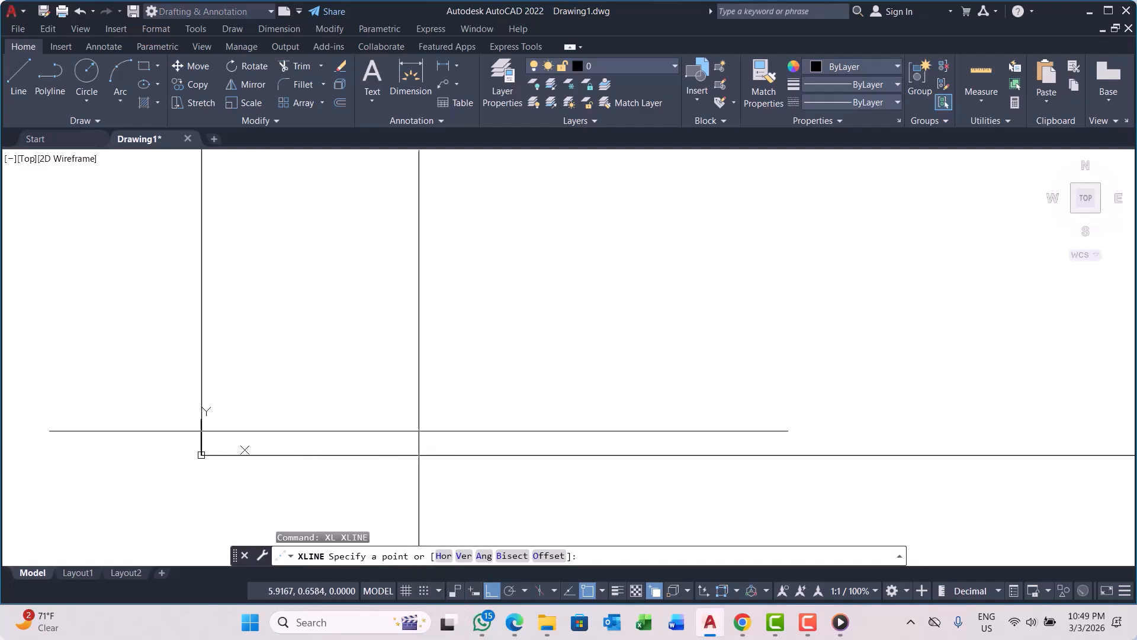
pyautogui.write('h')
pyautogui.press('Return')
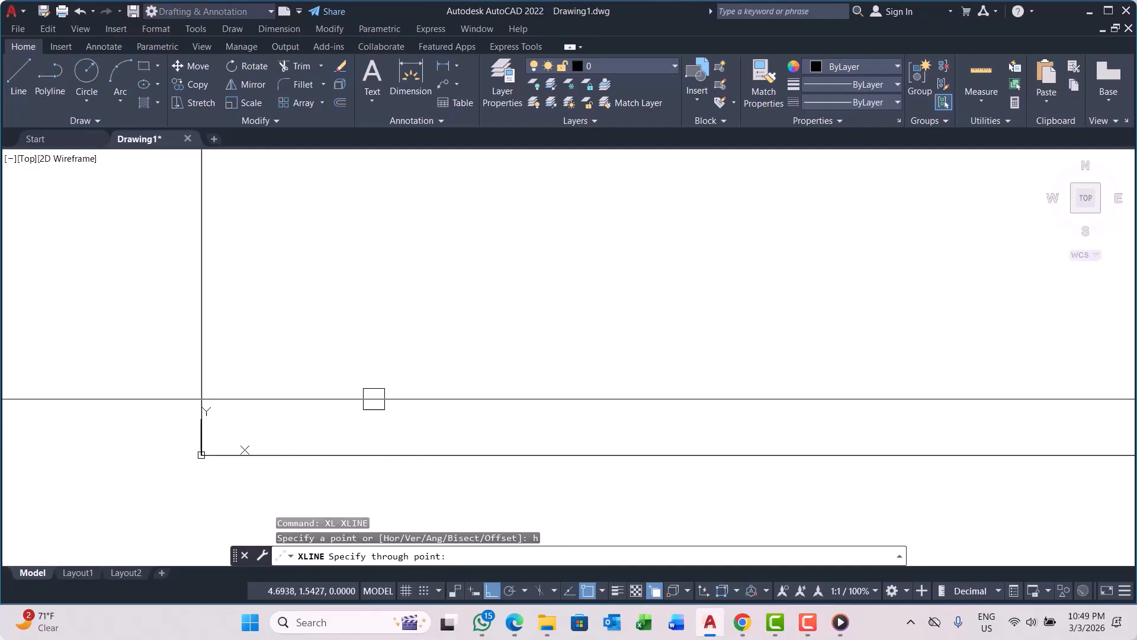
pyautogui.press('Escape')
pyautogui.press('Escape')
pyautogui.press('Escape')
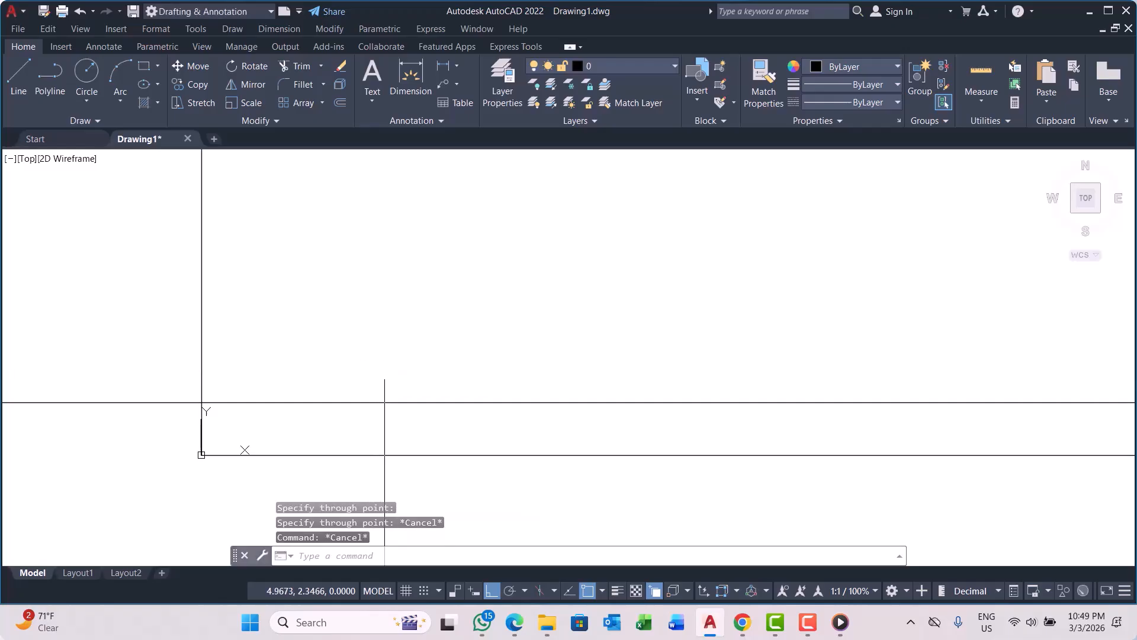
# Step: Place a vertical construction line about 1.8 units right of the vertical polyline using XLINE's Ver option, and end the command
pyautogui.write('xl')
pyautogui.press('Return')
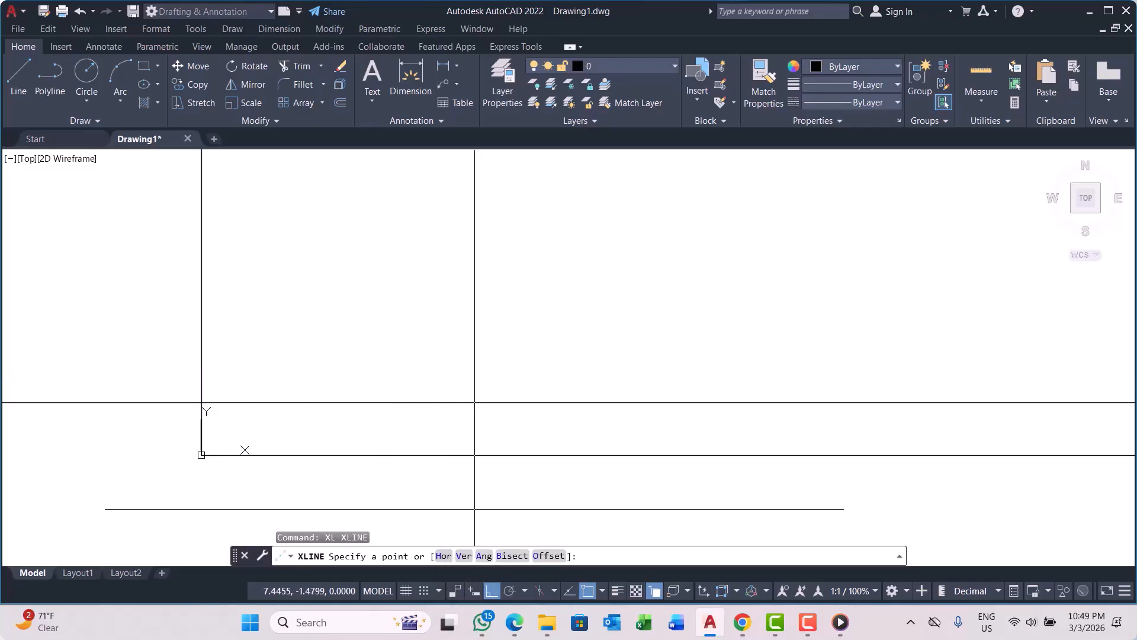
pyautogui.write('v')
pyautogui.press('Return')
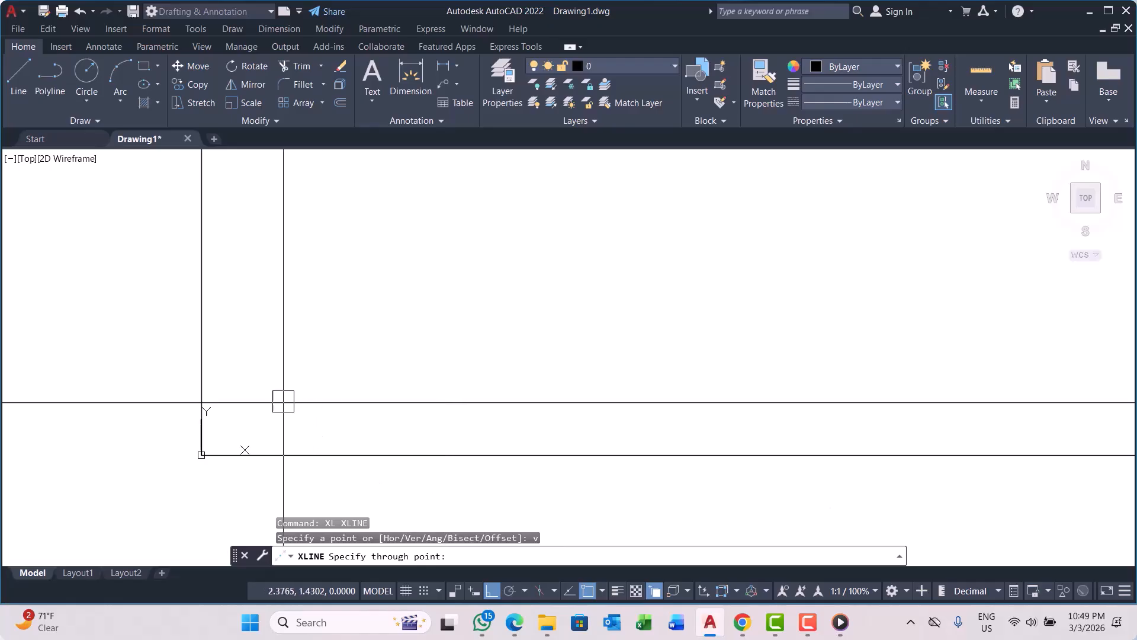
pyautogui.click(266, 379)
pyautogui.press('Escape')
pyautogui.press('Escape')
# Step: Select the new horizontal and vertical construction lines one after the other to check them, clearing each selection
pyautogui.click(356, 403)
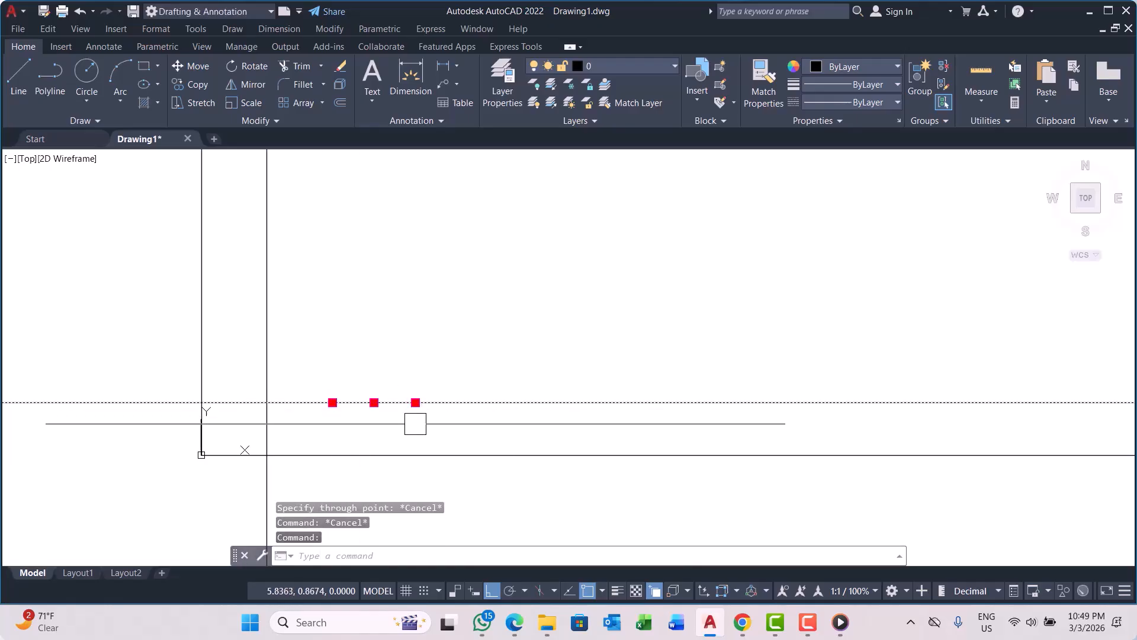
pyautogui.press('Escape')
pyautogui.click(276, 308)
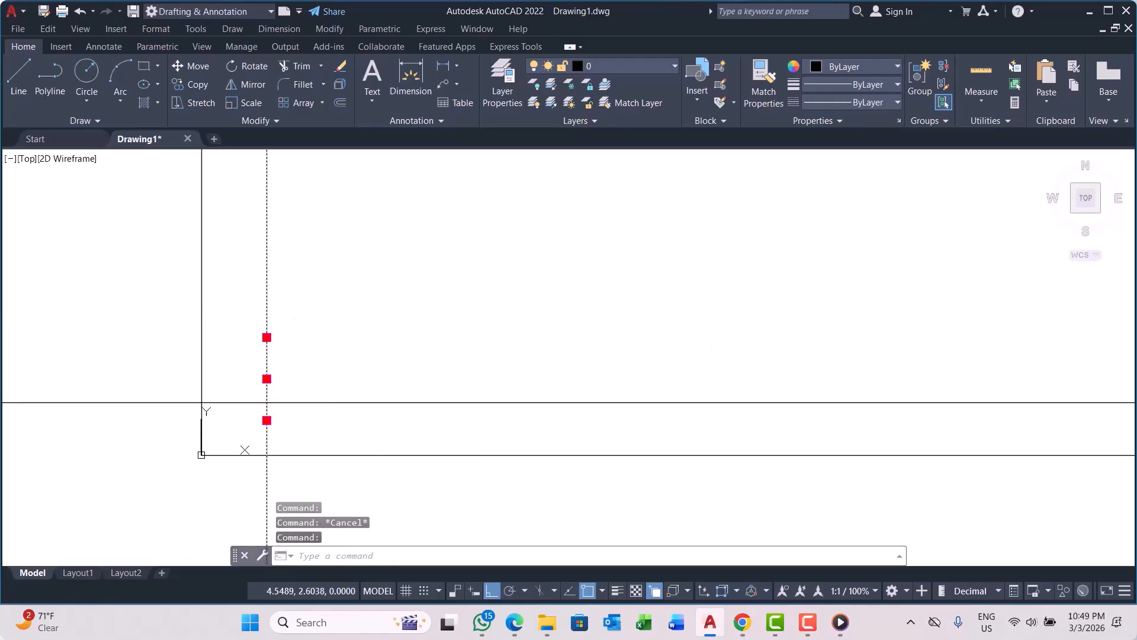
pyautogui.press('Escape')
# Step: Place three parallel construction lines at 30 degrees above the origin using XLINE's Ang option
pyautogui.write('xl')
pyautogui.press('Return')
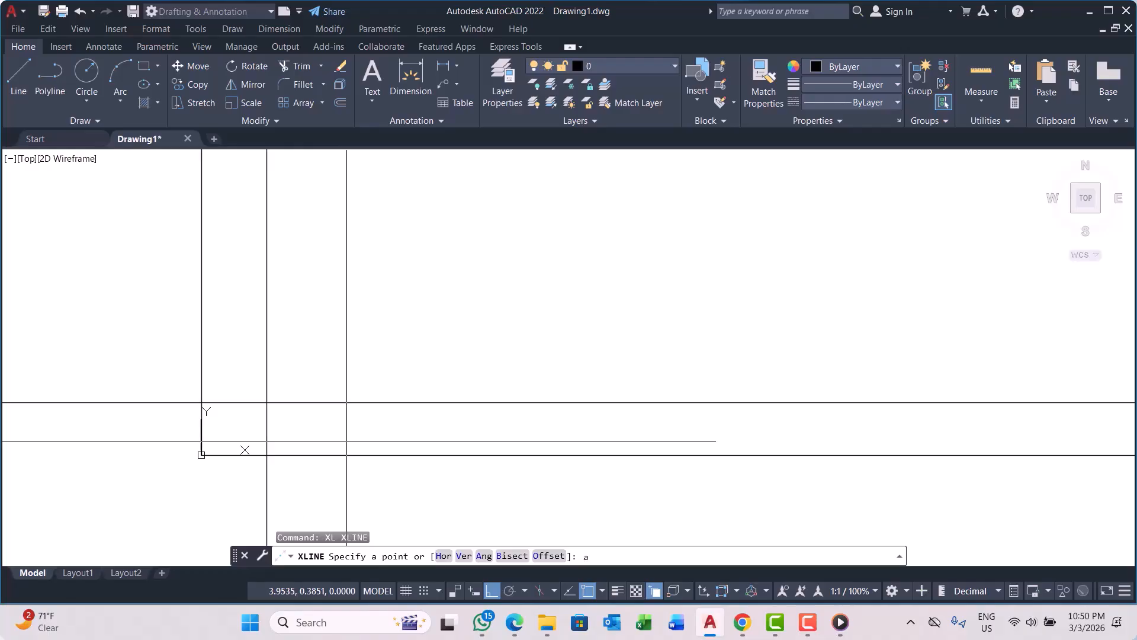
pyautogui.press('Return')
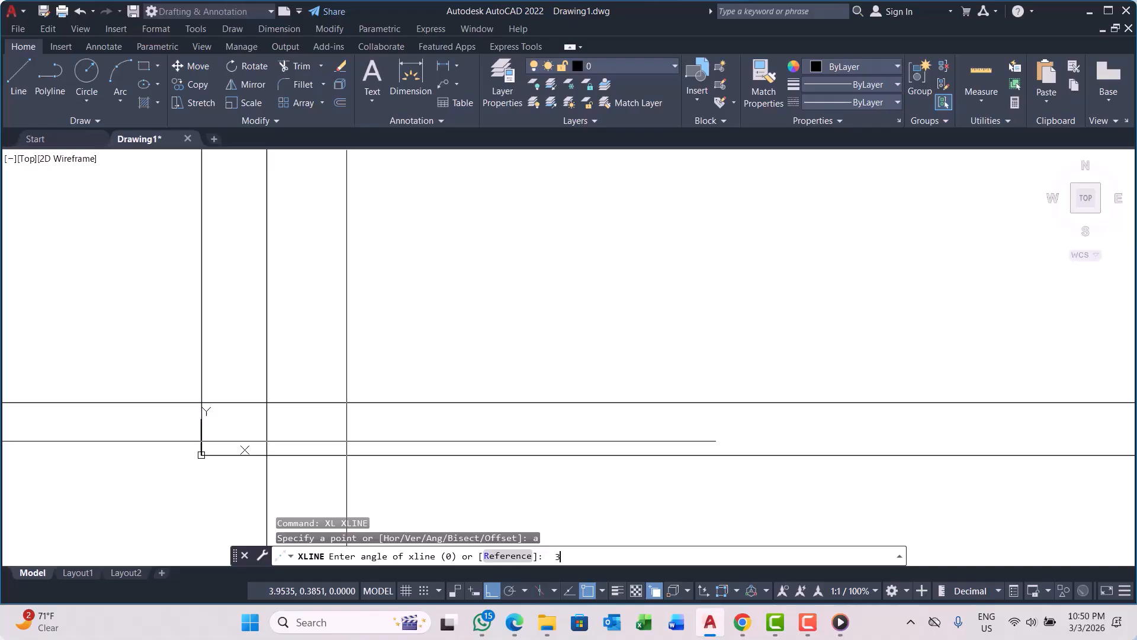
pyautogui.press('Return')
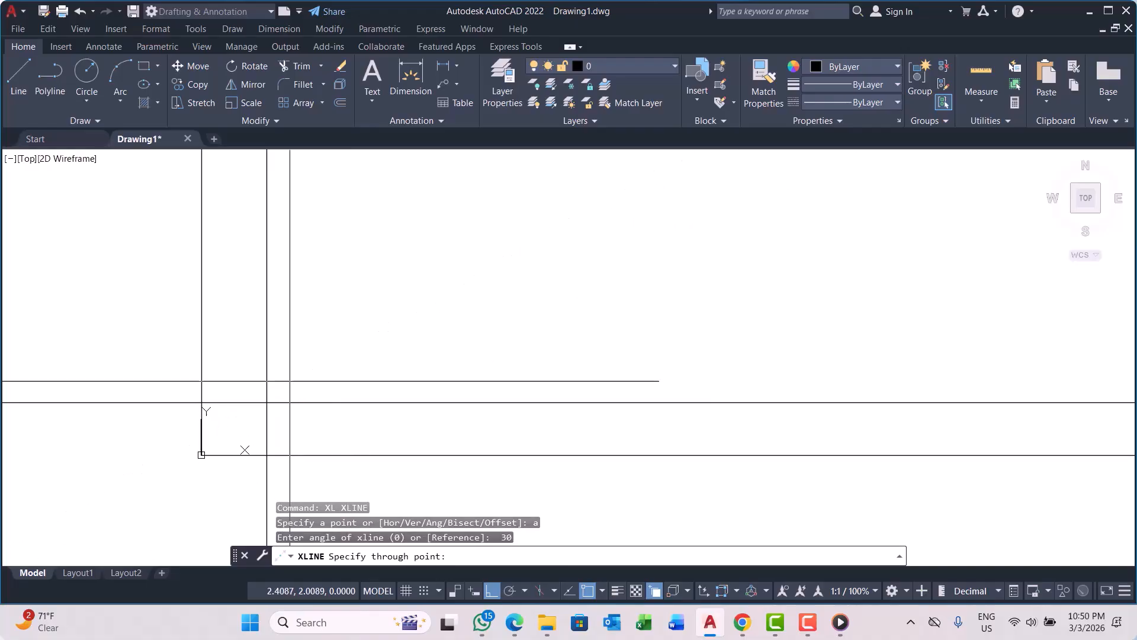
pyautogui.click(381, 320)
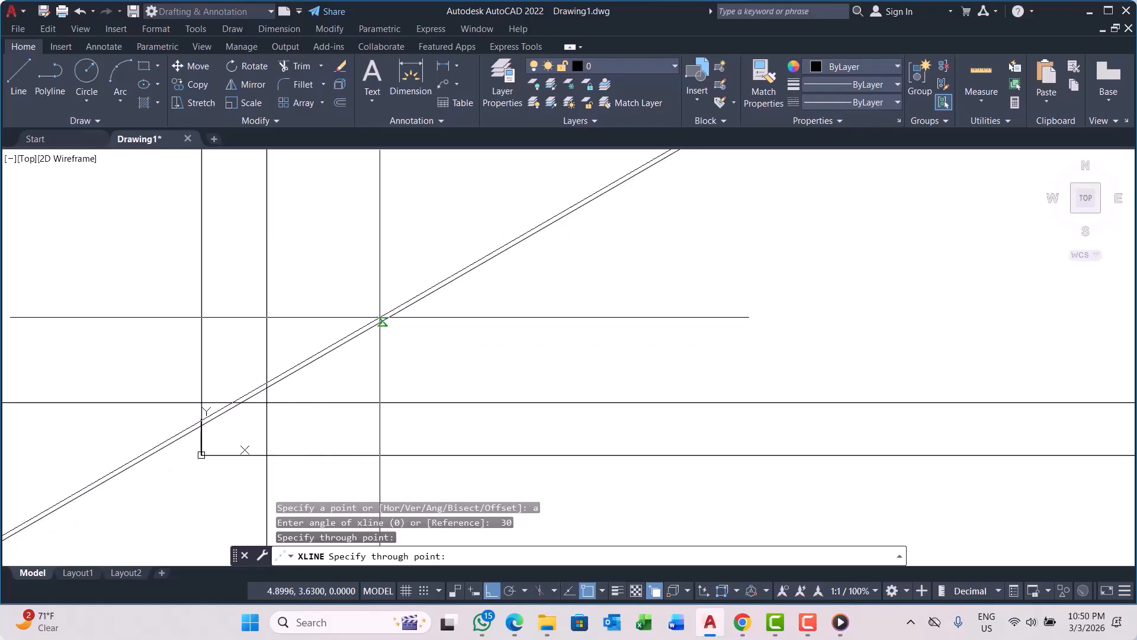
pyautogui.click(333, 272)
pyautogui.click(296, 221)
# Step: Place a fourth 30-degree construction line below the other three, and end the XLINE command
pyautogui.scroll(-4, 188, 307)
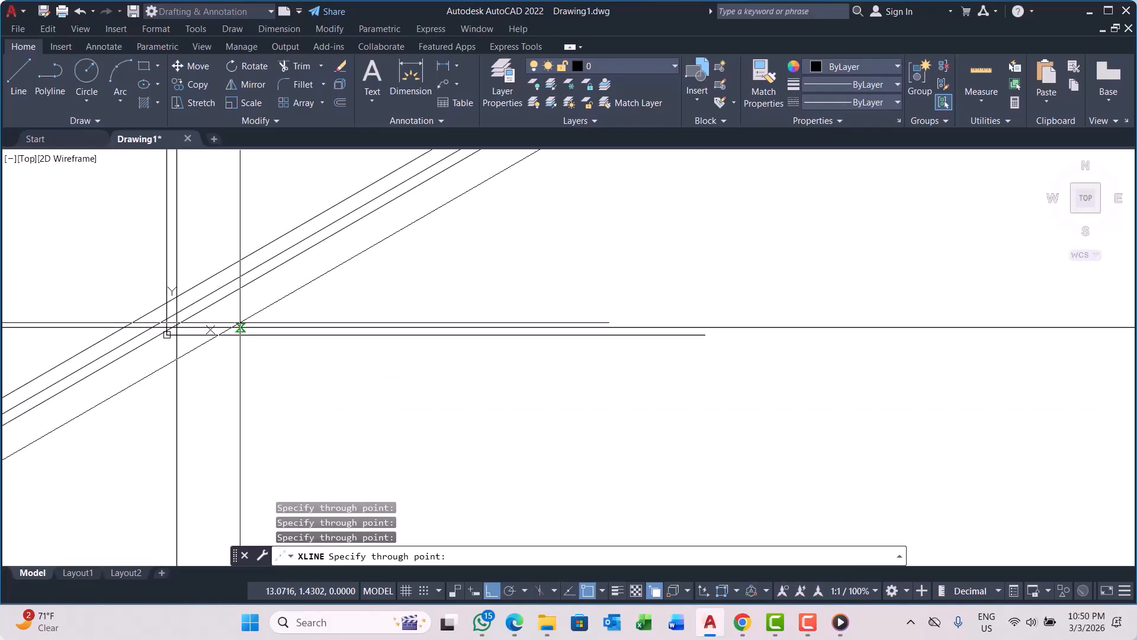
pyautogui.scroll(-3, 199, 336)
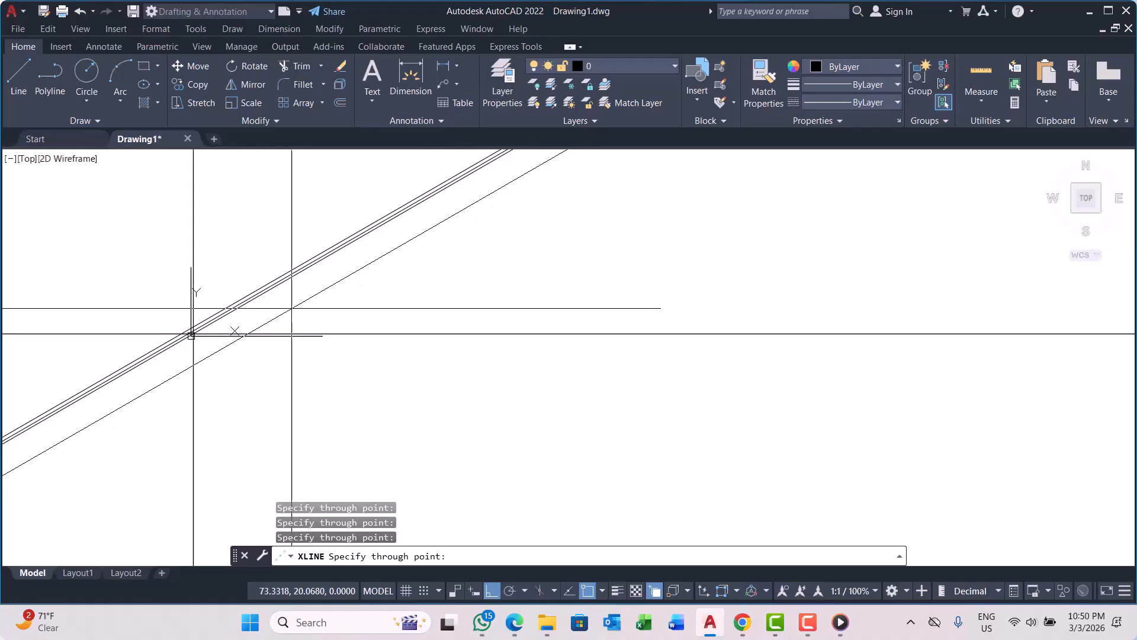
pyautogui.scroll(1, 291, 308)
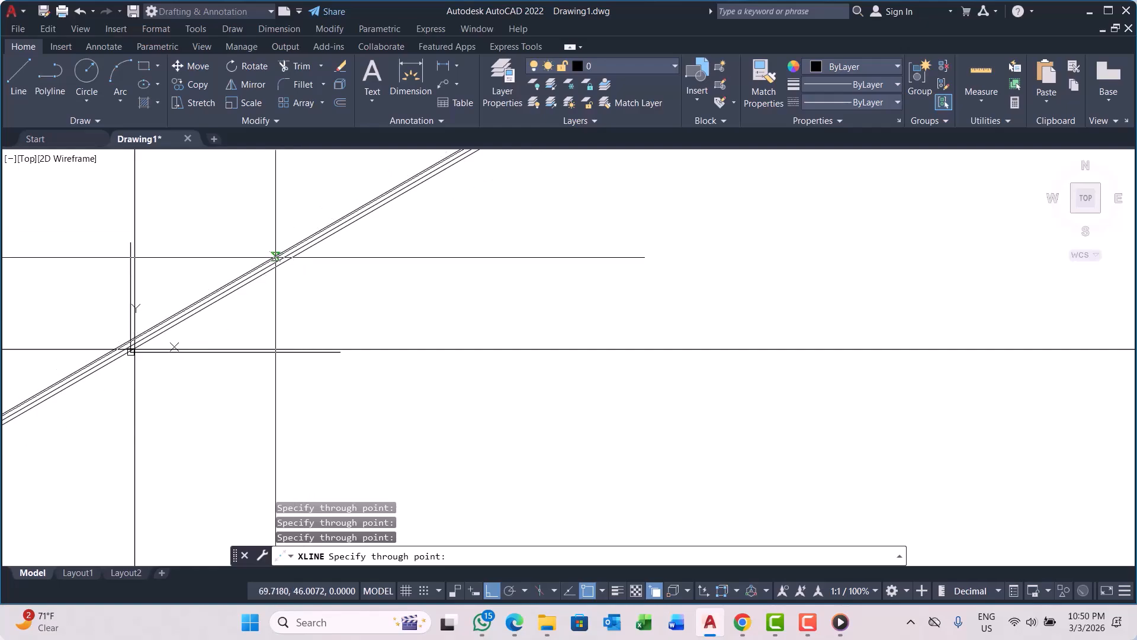
pyautogui.scroll(3, 275, 255)
pyautogui.click(191, 304)
pyautogui.scroll(-2, 226, 297)
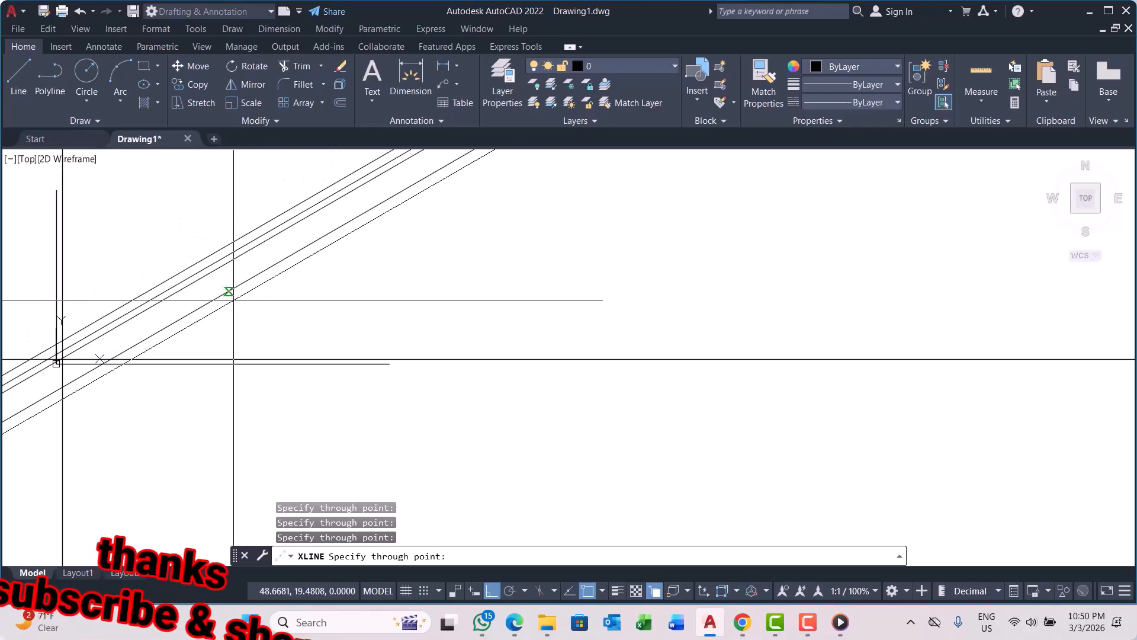
pyautogui.scroll(2, 197, 337)
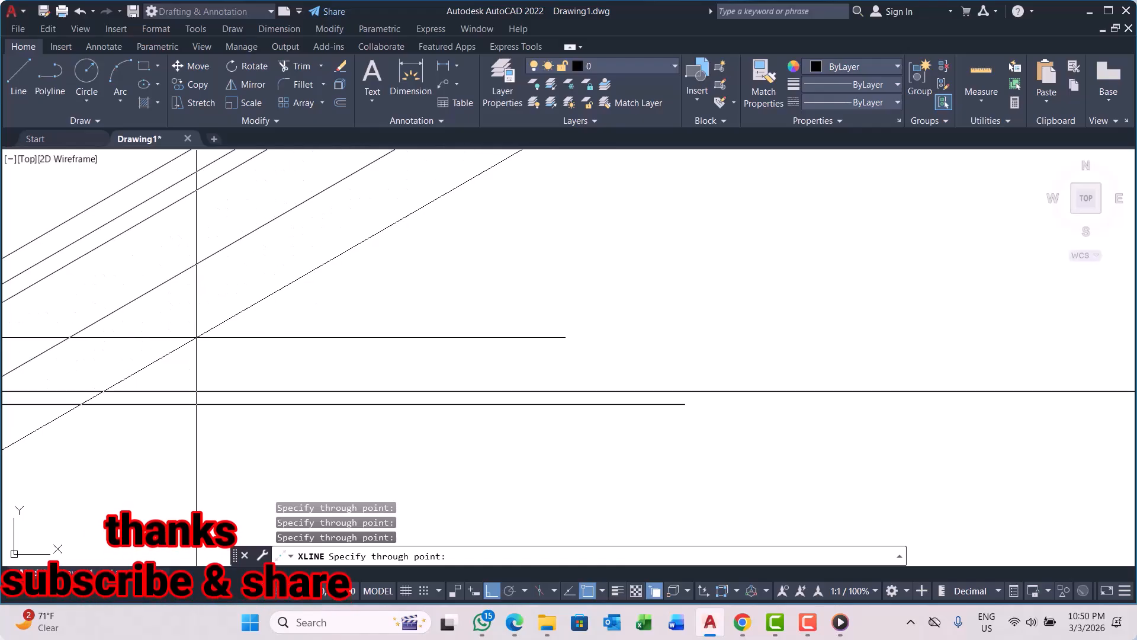
pyautogui.press('Escape')
pyautogui.press('Escape')
pyautogui.scroll(-1, 279, 317)
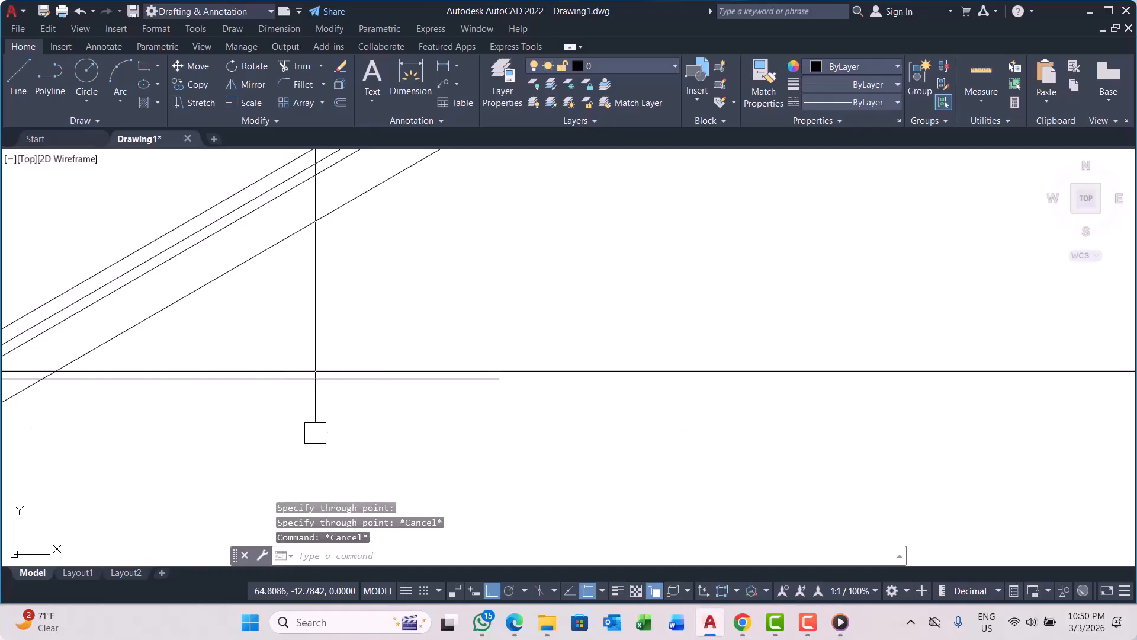
pyautogui.scroll(2, 110, 320)
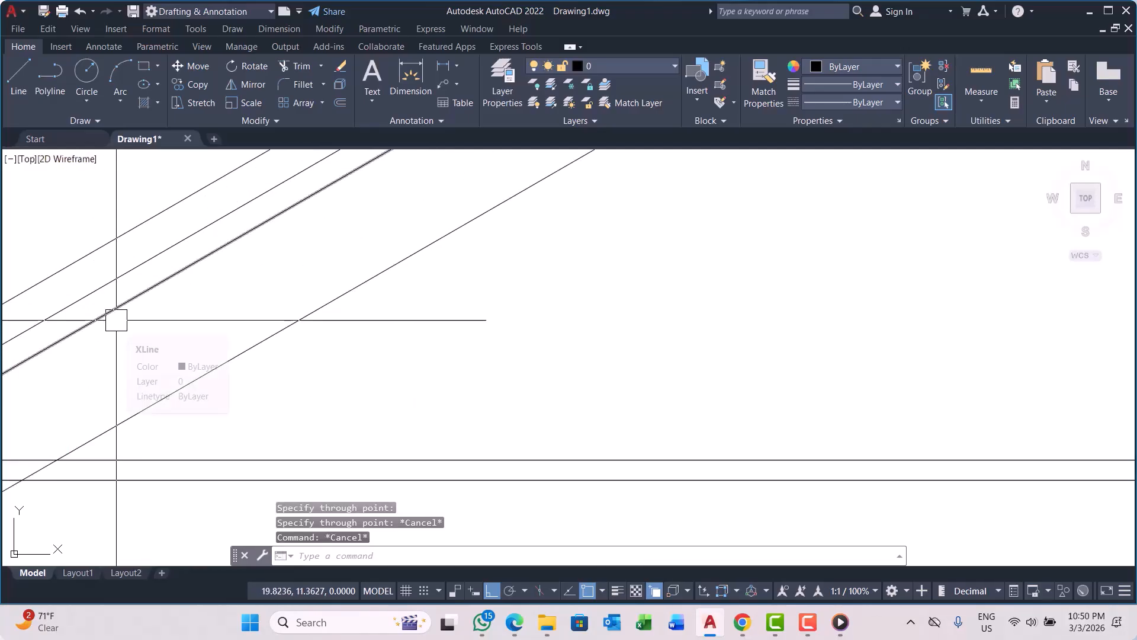
pyautogui.write('pl')
pyautogui.press('Return')
pyautogui.scroll(2, 216, 387)
pyautogui.press('Escape')
pyautogui.press('Escape')
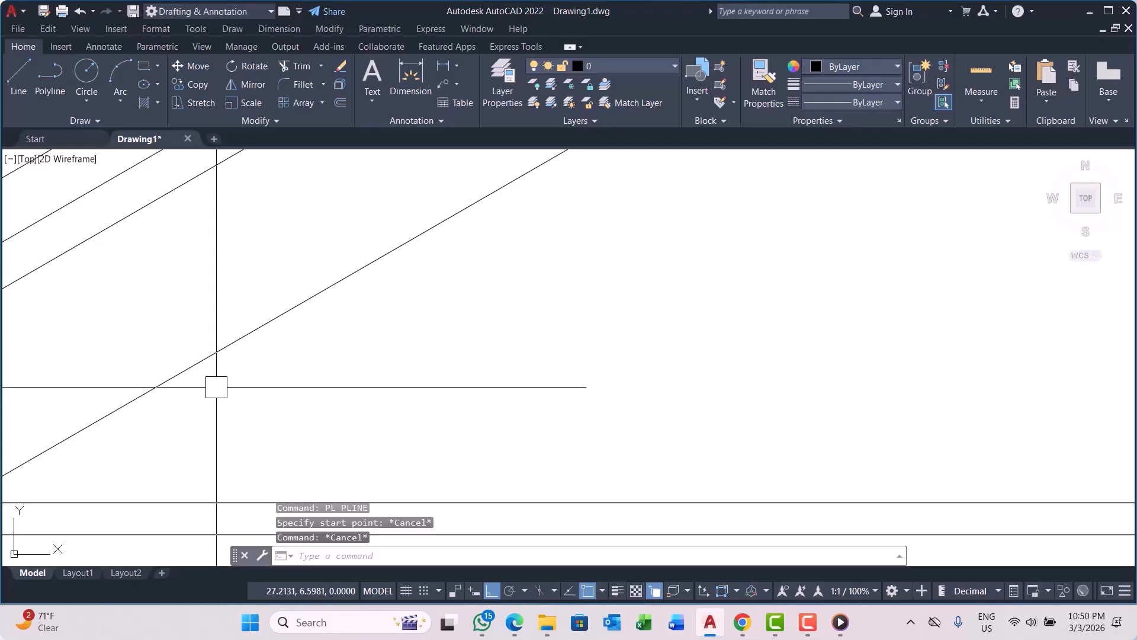
# Step: Draw a horizontal line about 16 units long across the lowest 30-degree construction line, just above the horizontal construction line
pyautogui.write('l')
pyautogui.press('Return')
pyautogui.click(128, 363)
pyautogui.click(492, 364)
pyautogui.press('Escape')
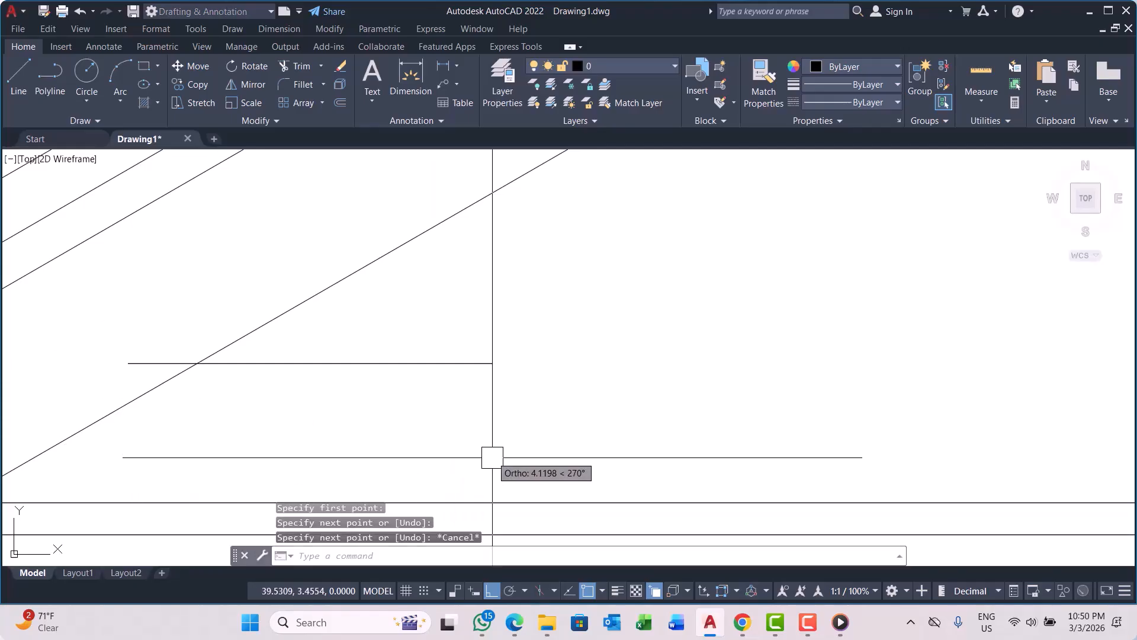
# Step: Draw a second horizontal line about 19 units long across the same 30-degree construction line, higher up and further right
pyautogui.scroll(-6, 493, 457)
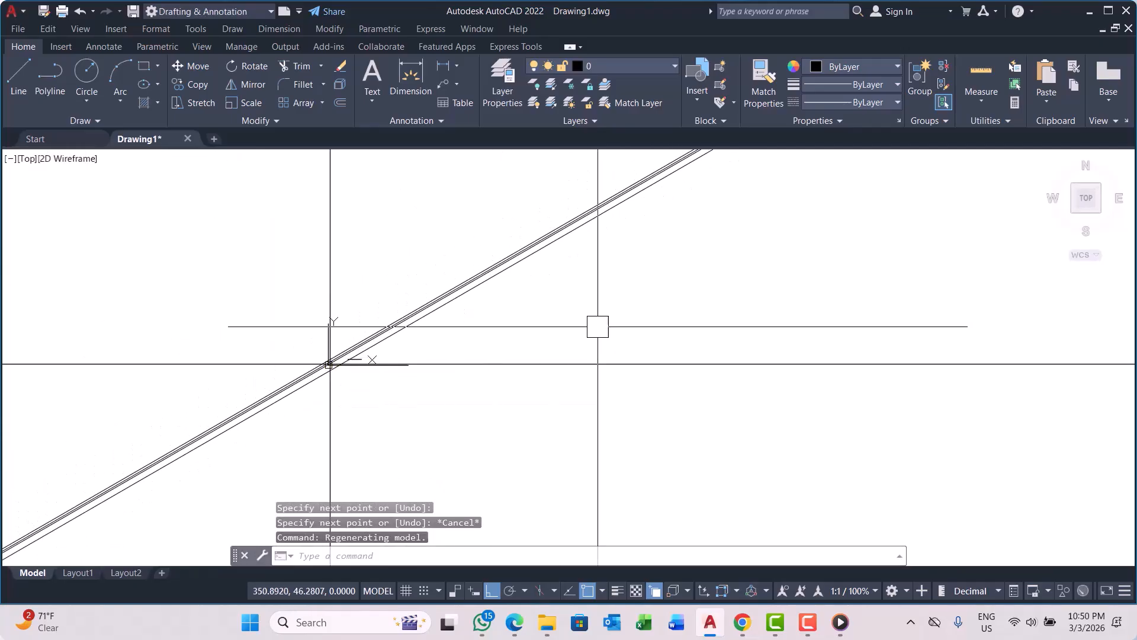
pyautogui.scroll(4, 598, 327)
pyautogui.write('l')
pyautogui.press('Return')
pyautogui.click(280, 327)
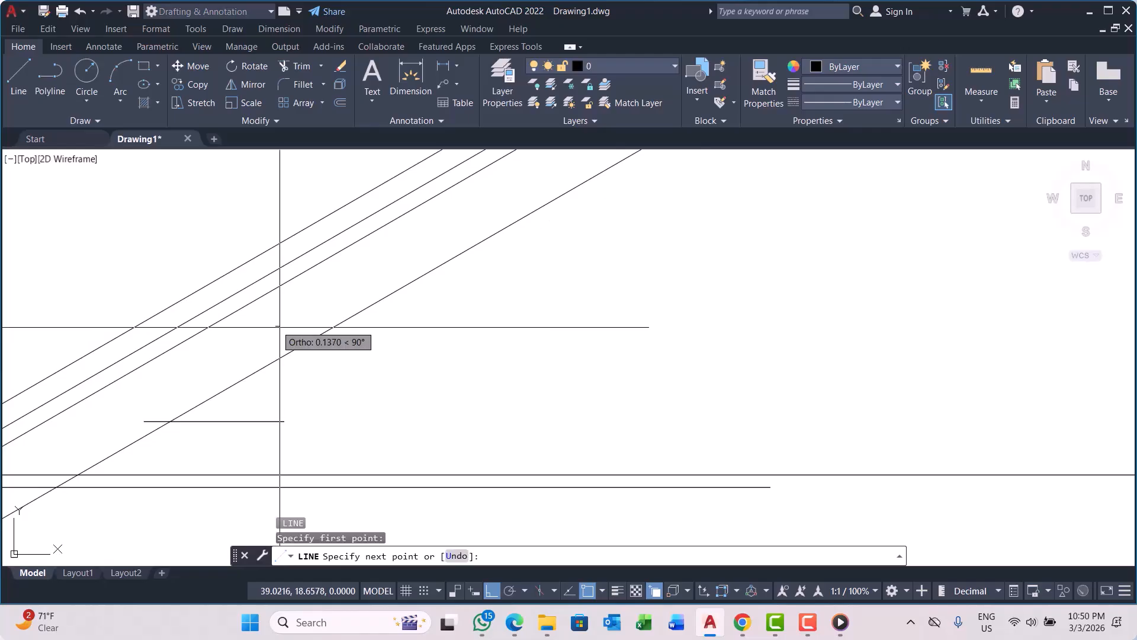
pyautogui.click(438, 325)
pyautogui.press('Escape')
pyautogui.press('Escape')
pyautogui.press('Escape')
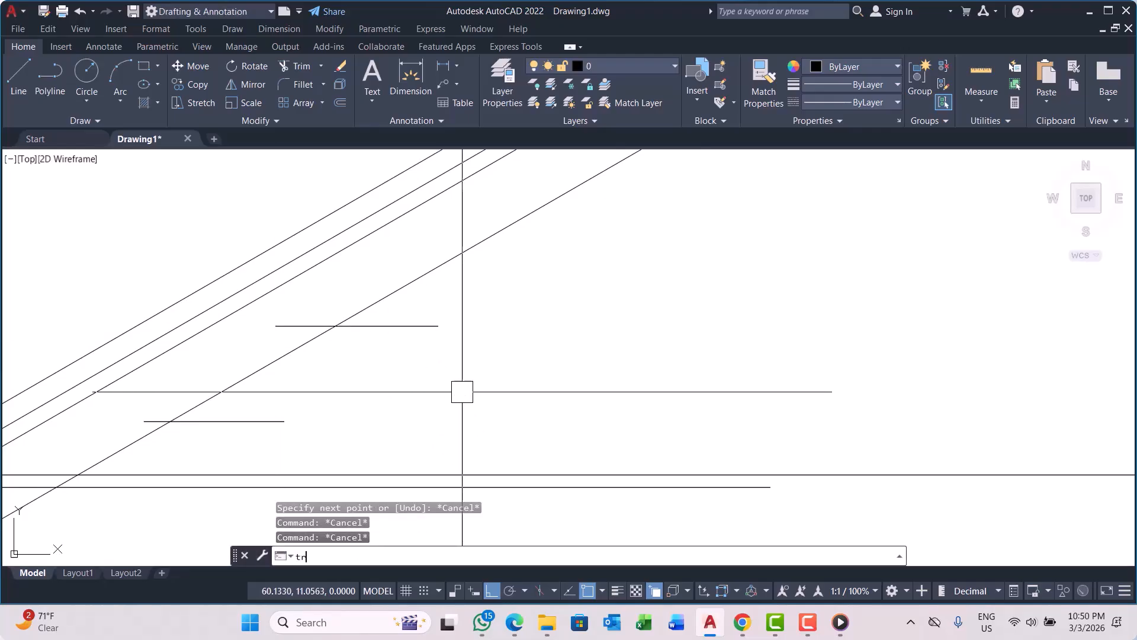
# Step: Trim the lowest 30-degree construction line above the upper short line and below the lower short line
pyautogui.write('tr')
pyautogui.press('Return')
pyautogui.click(393, 296)
pyautogui.moveTo(270, 422); pyautogui.dragTo(324, 381, button='middle')
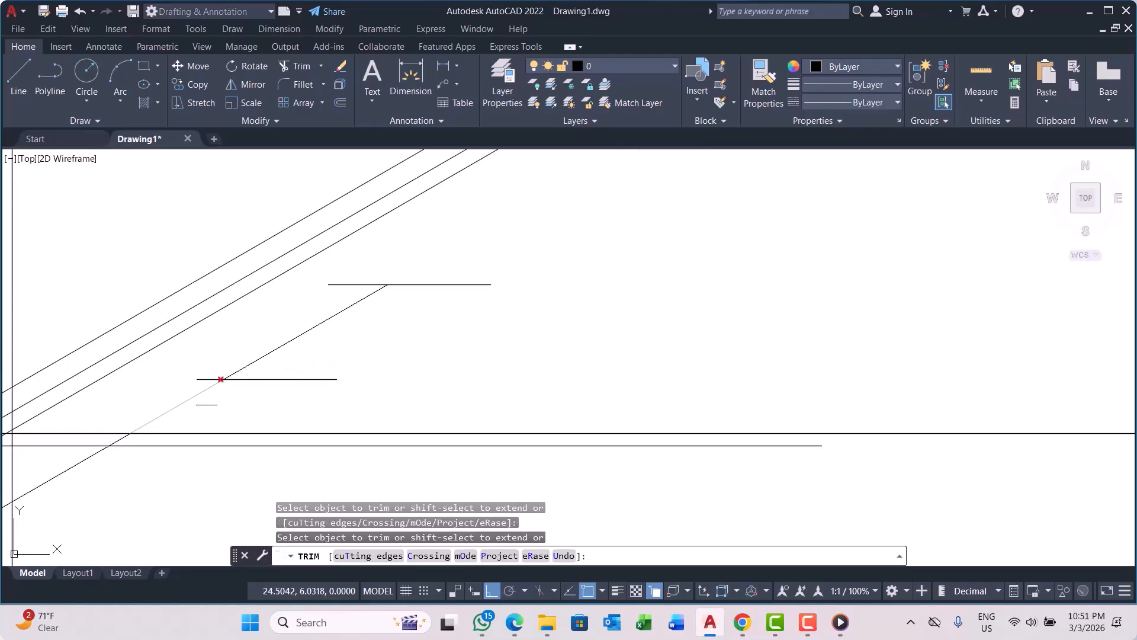
pyautogui.press('Escape')
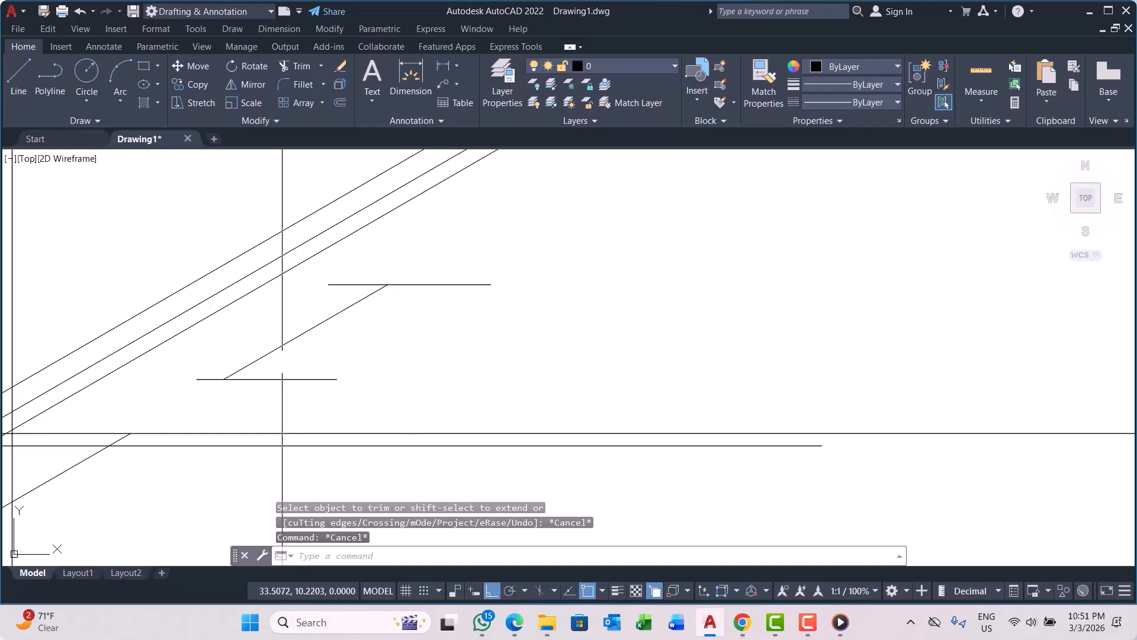
# Step: Add an angular dimension between the trimmed inclined line and the lower short horizontal line, placing its arc inside the acute angle
pyautogui.scroll(4, 273, 375)
pyautogui.moveTo(217, 359); pyautogui.dragTo(300, 356, button='middle')
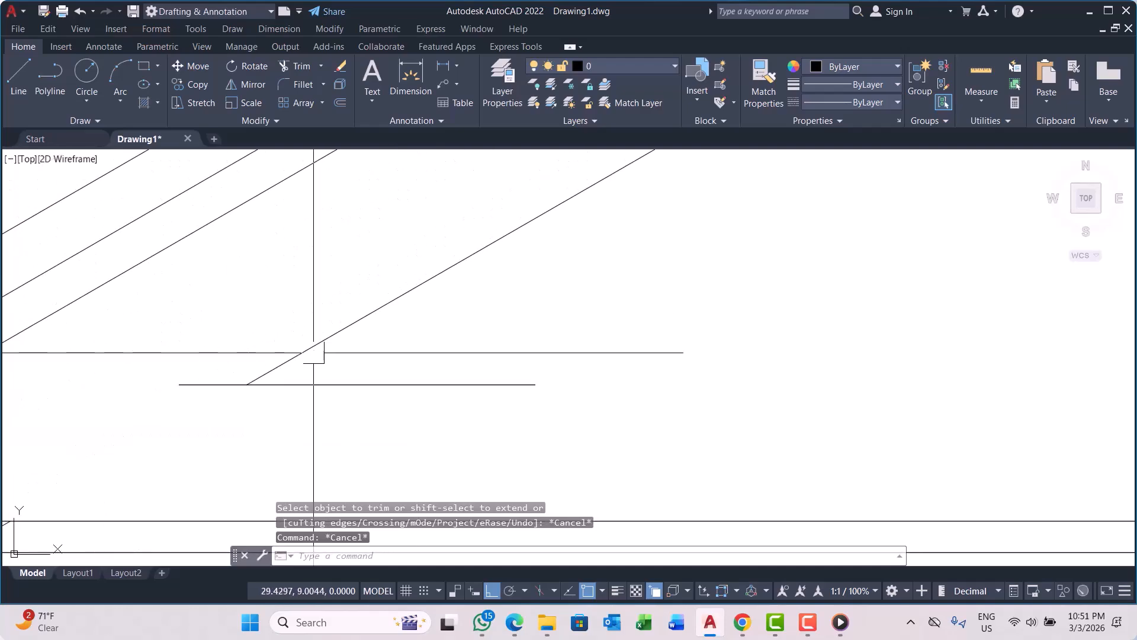
pyautogui.click(459, 66)
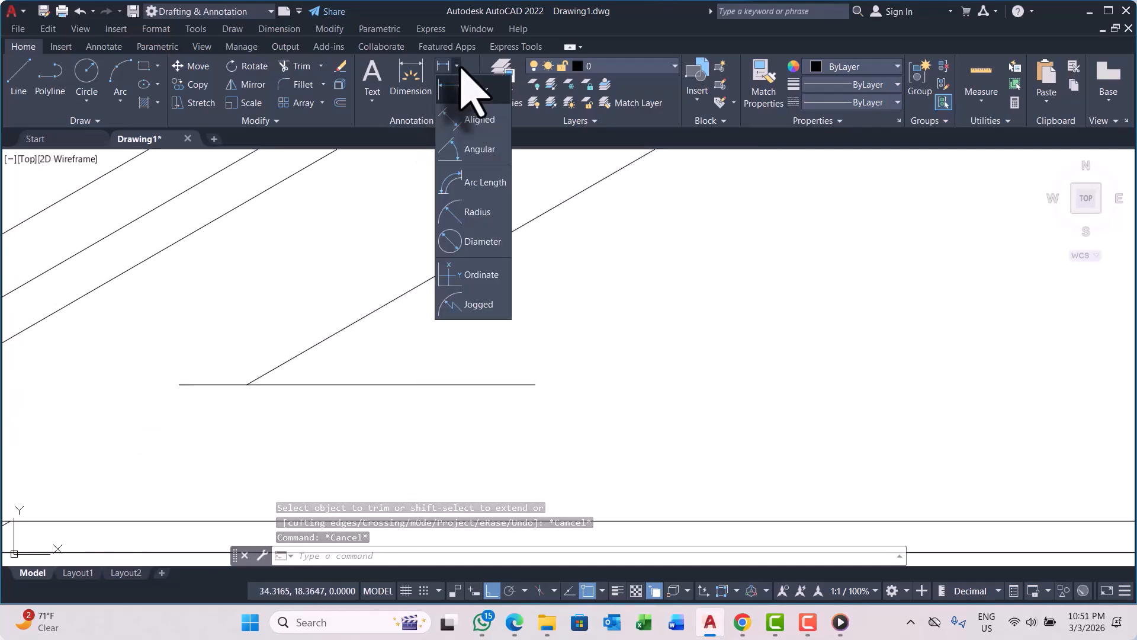
pyautogui.click(473, 154)
pyautogui.scroll(5, 330, 255)
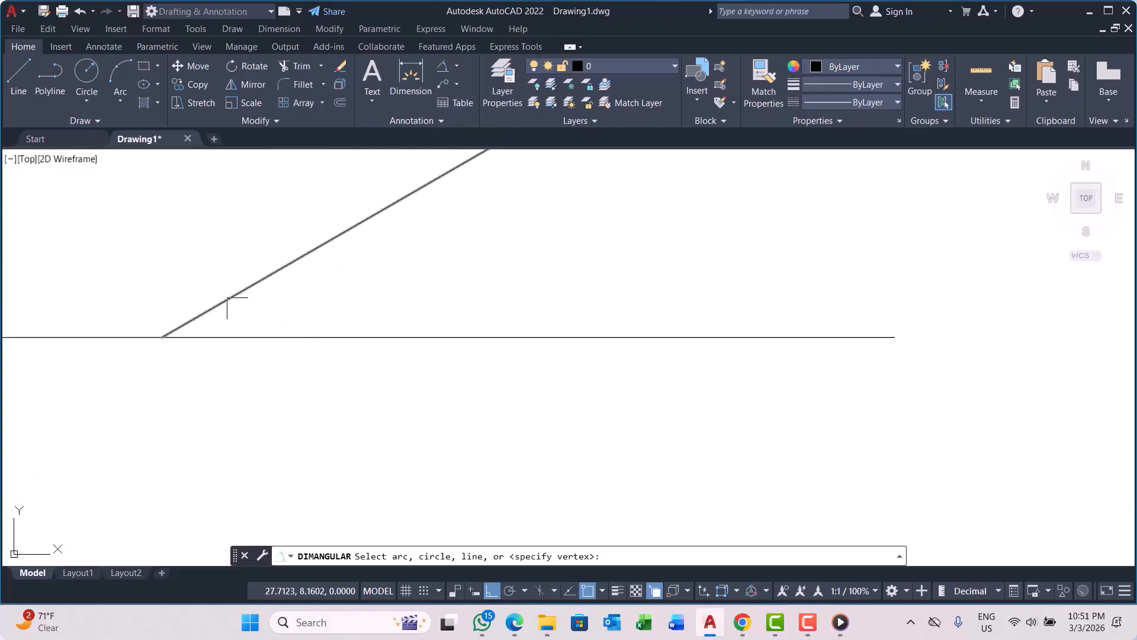
pyautogui.click(236, 295)
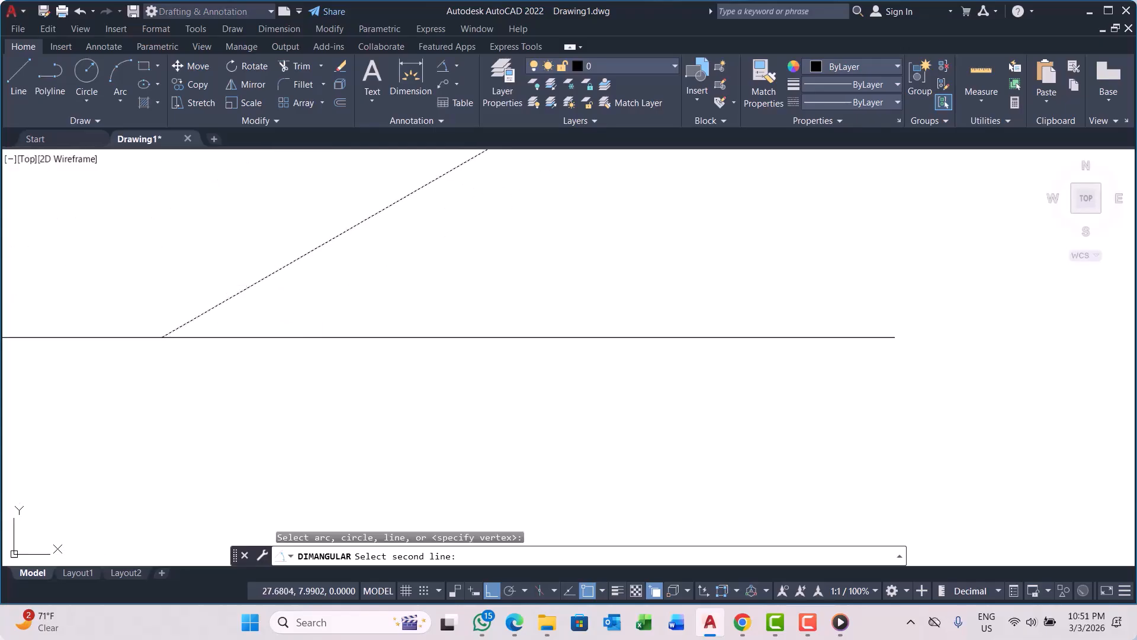
pyautogui.click(225, 337)
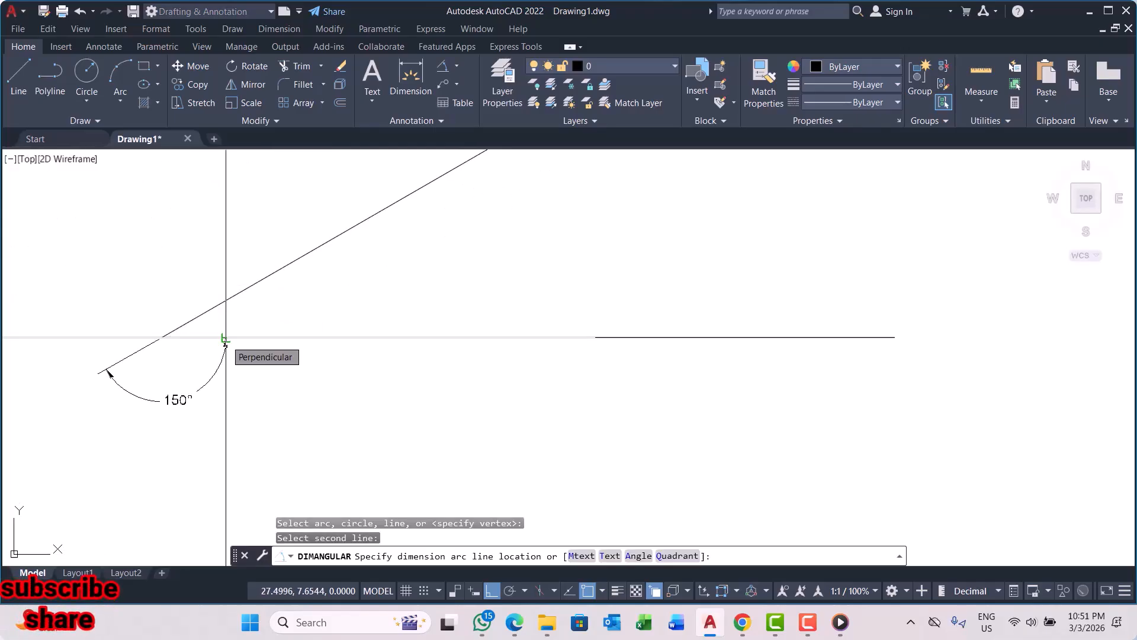
pyautogui.scroll(4, 236, 326)
pyautogui.click(286, 321)
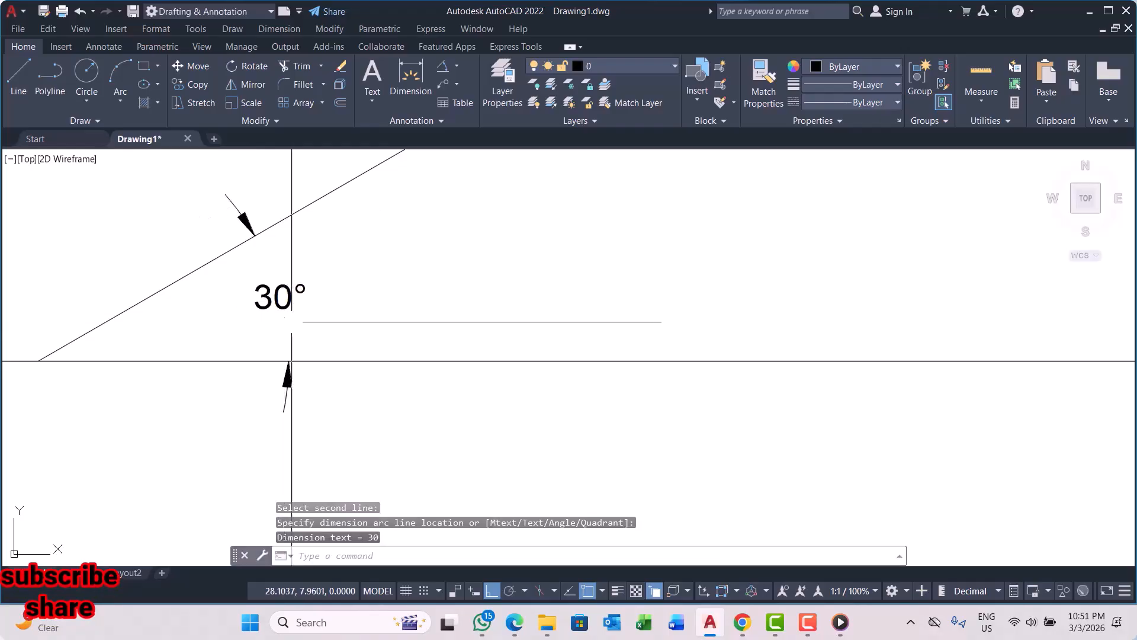
# Step: Examine the angular dimension at the foot of the trimmed line and its position among the construction lines
pyautogui.scroll(-6, 308, 342)
pyautogui.scroll(-3, 305, 308)
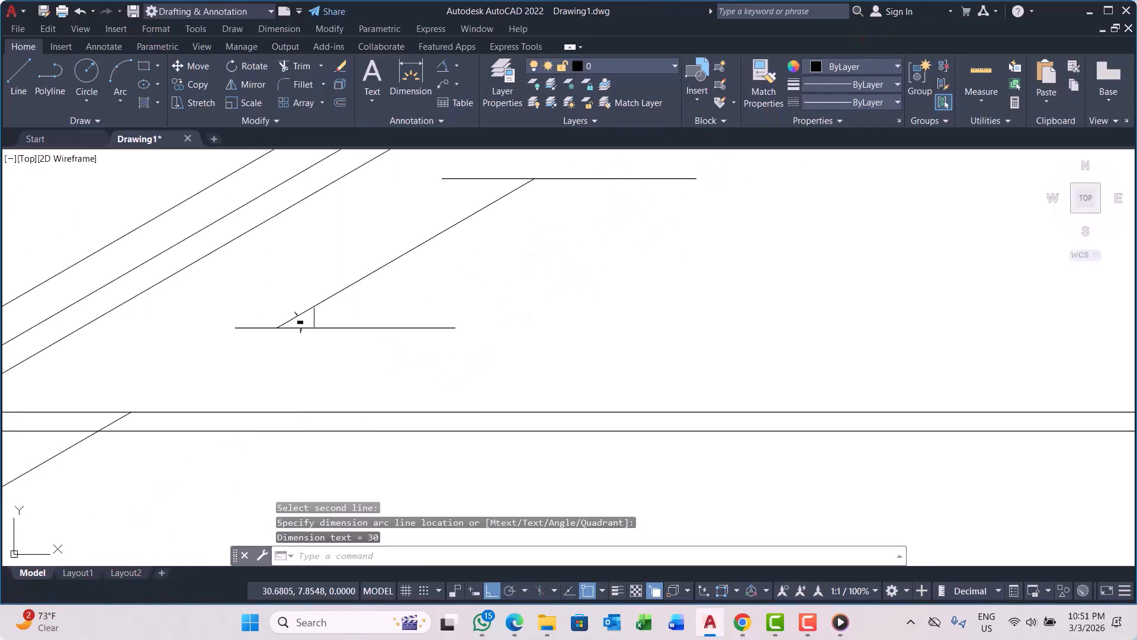
pyautogui.scroll(2, 311, 314)
pyautogui.scroll(-5, 320, 343)
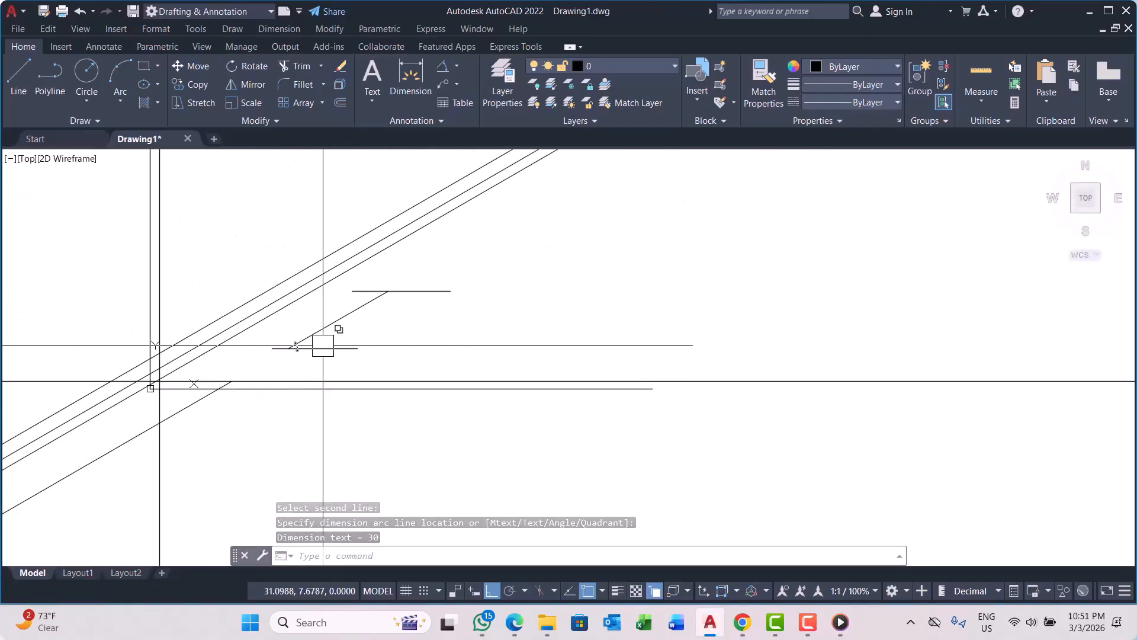
pyautogui.scroll(2, 272, 340)
pyautogui.scroll(-4, 379, 379)
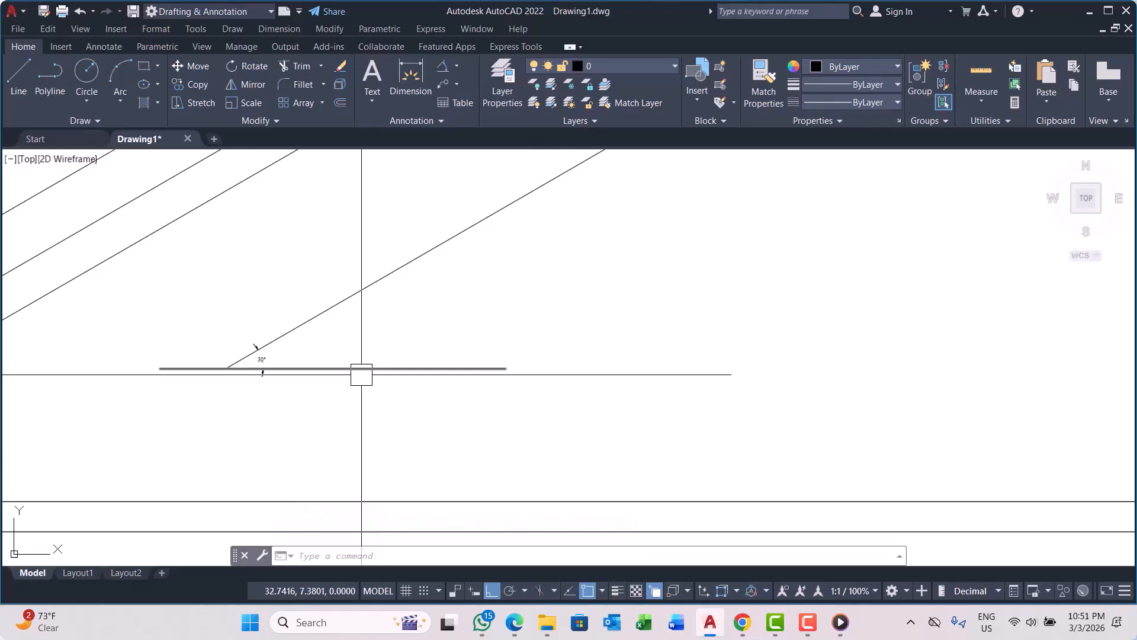
pyautogui.press('Escape')
pyautogui.press('Escape')
pyautogui.press('Escape')
pyautogui.scroll(2, 279, 376)
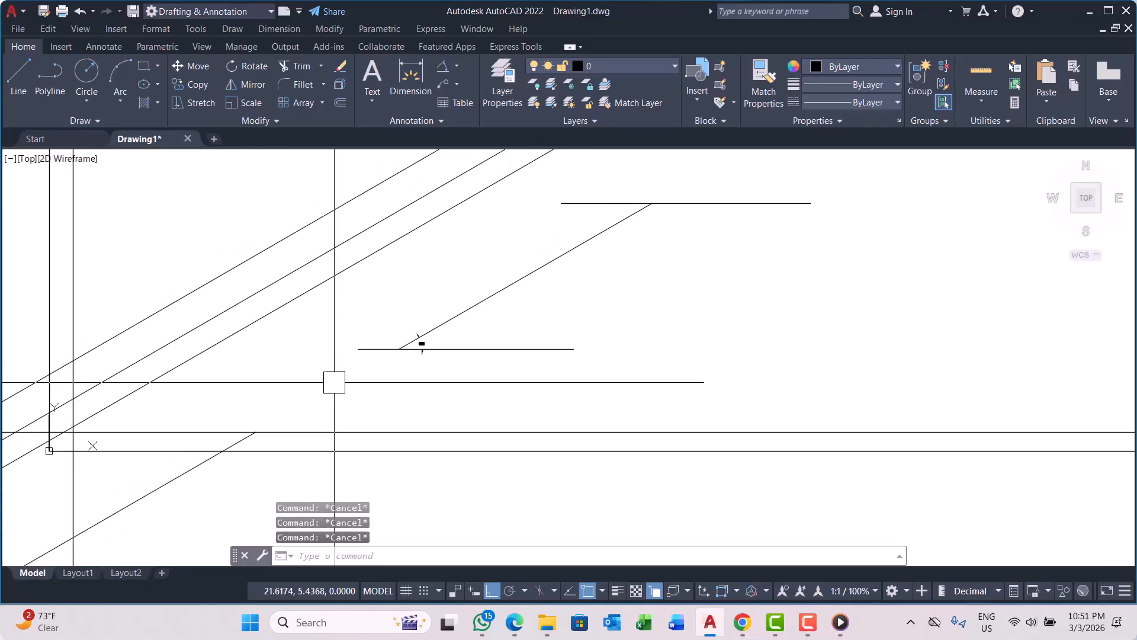
# Step: Draw two construction lines parallel to the trimmed inclined line with XLINE's Ang and Reference options, using an angle of 0
pyautogui.press('Return')
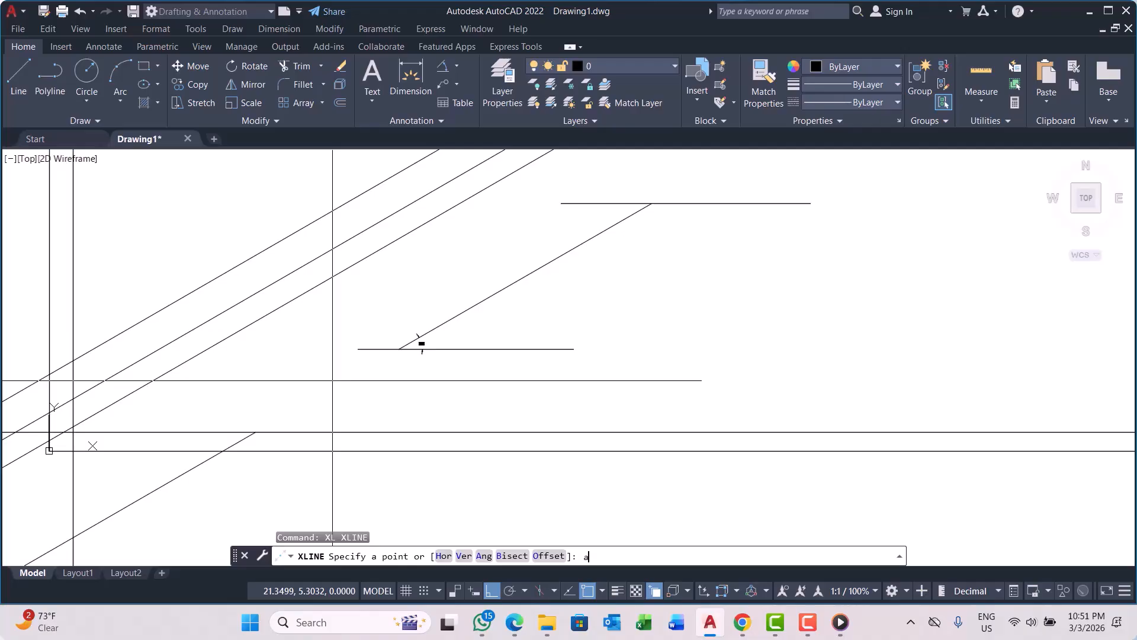
pyautogui.write('a')
pyautogui.press('Return')
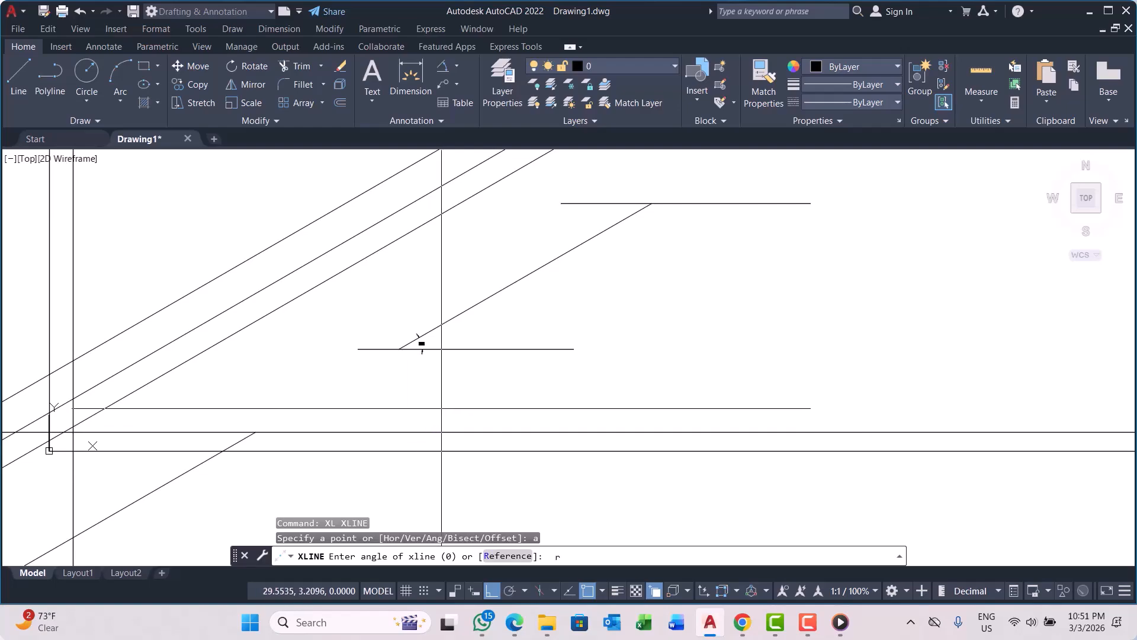
pyautogui.press('Return')
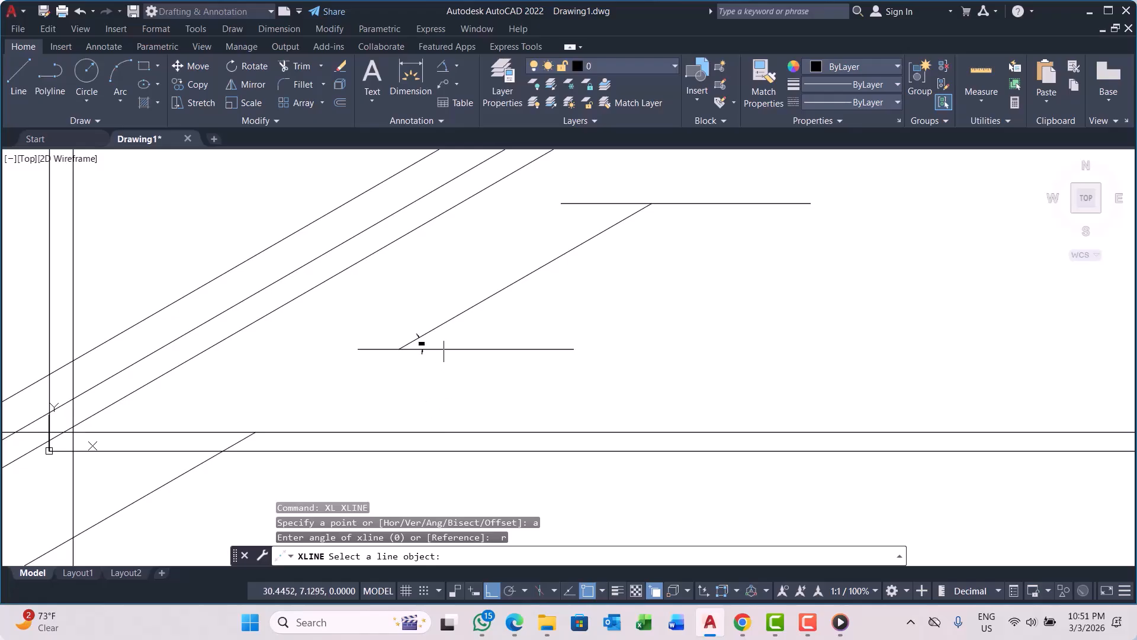
pyautogui.click(458, 314)
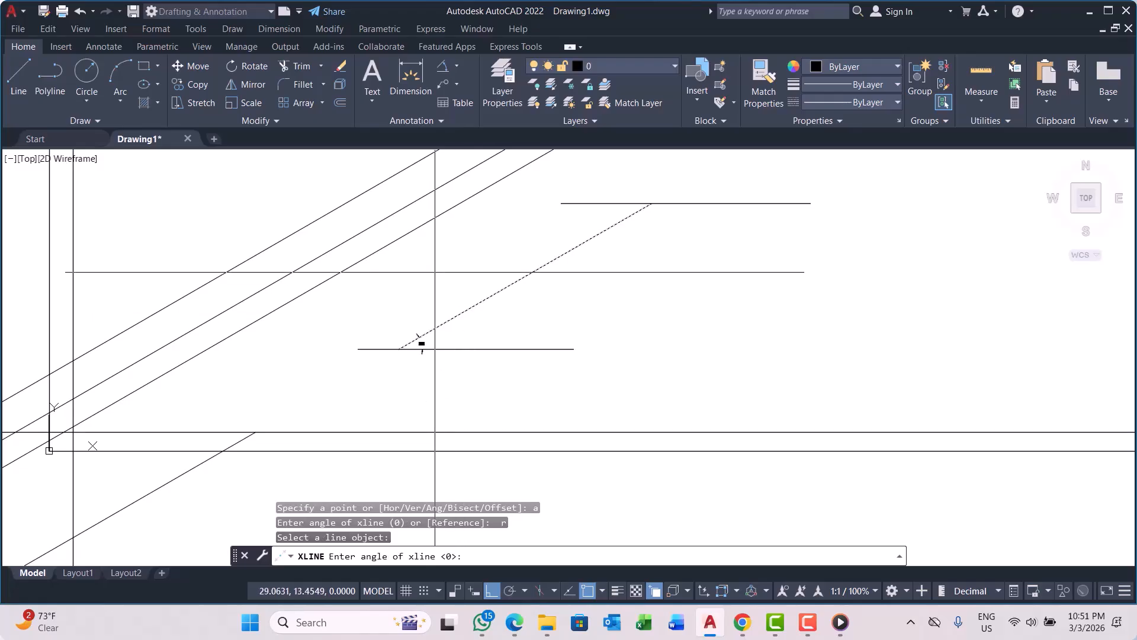
pyautogui.press('Return')
pyautogui.scroll(4, 444, 351)
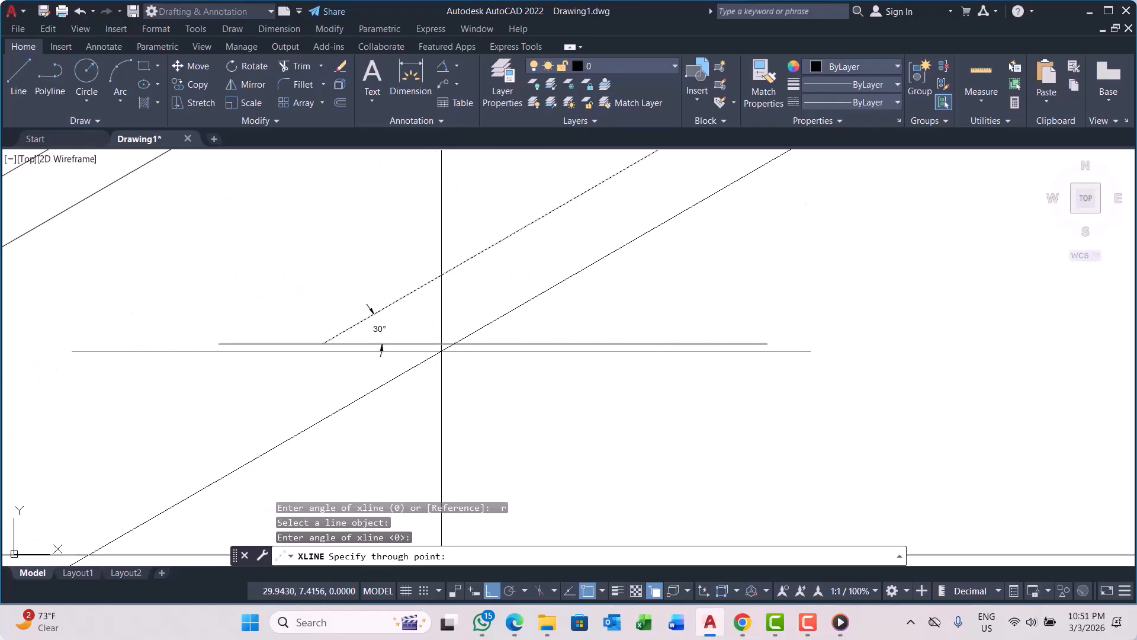
pyautogui.scroll(-3, 432, 282)
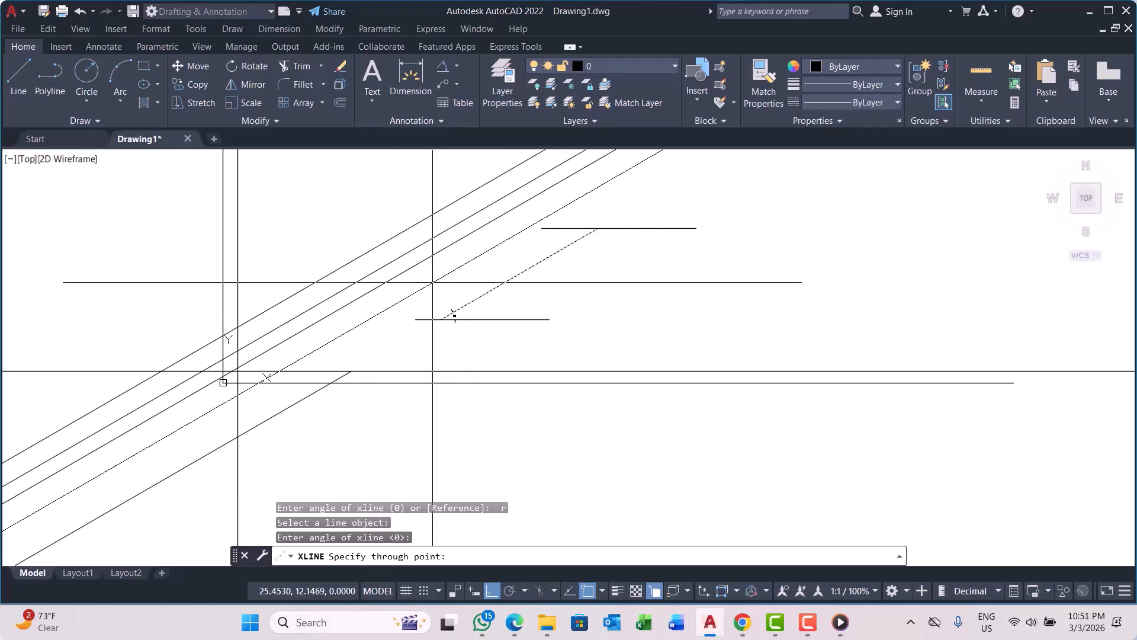
pyautogui.scroll(1, 433, 283)
pyautogui.click(450, 285)
pyautogui.click(437, 269)
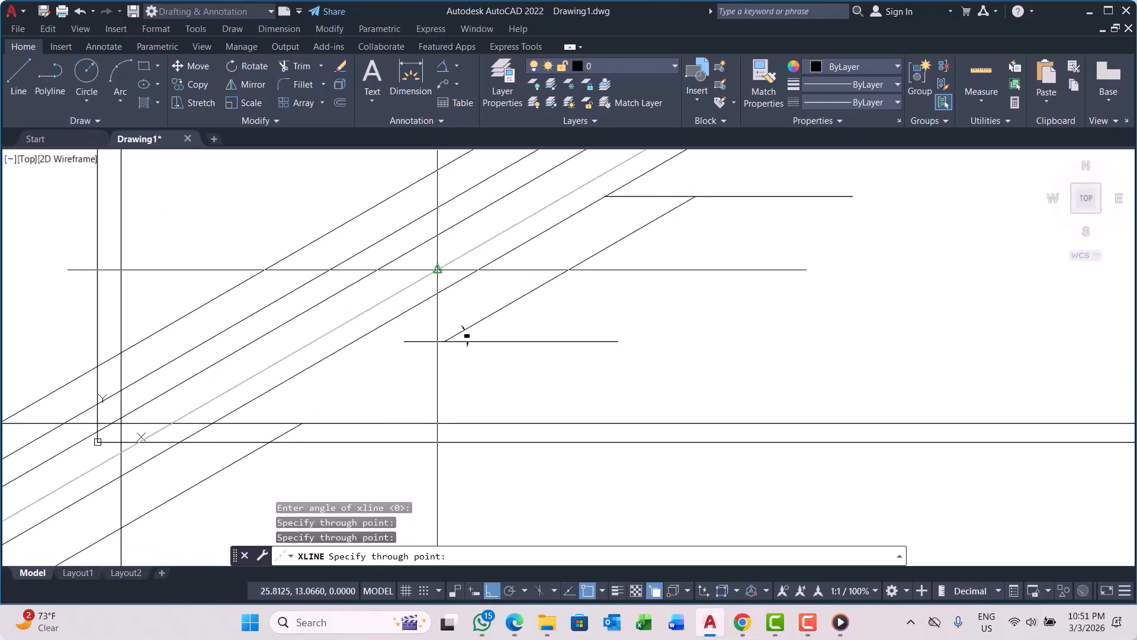
# Step: Place two more construction lines parallel to the same reference, above the existing inclined ones, and end XLINE
pyautogui.scroll(-1, 409, 301)
pyautogui.click(353, 228)
pyautogui.click(301, 206)
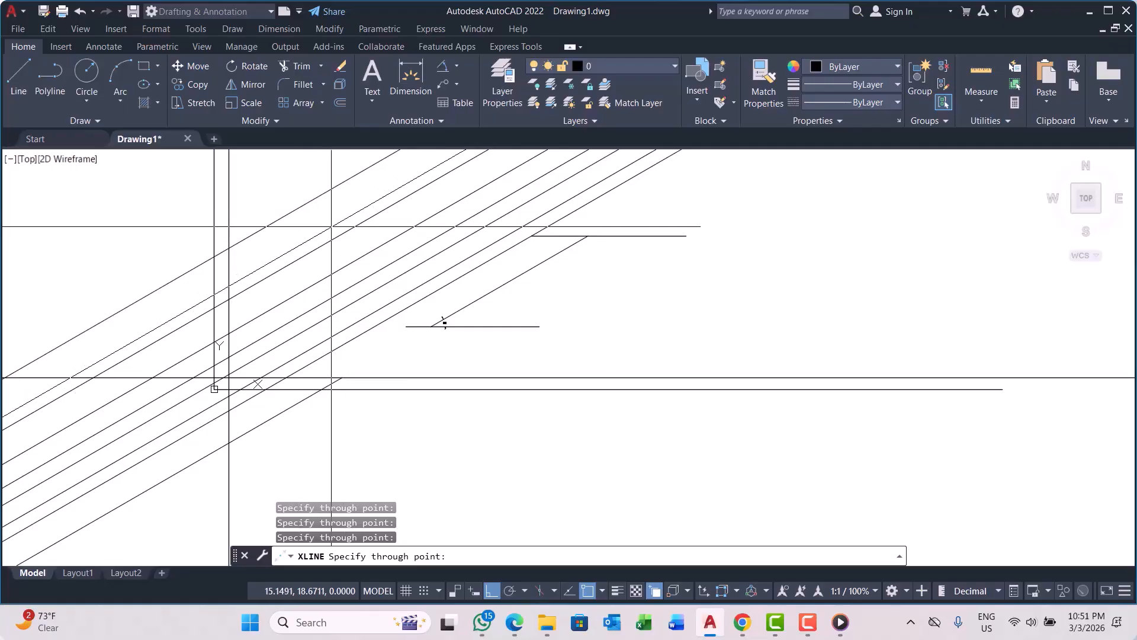
pyautogui.scroll(-2, 325, 244)
pyautogui.press('Escape')
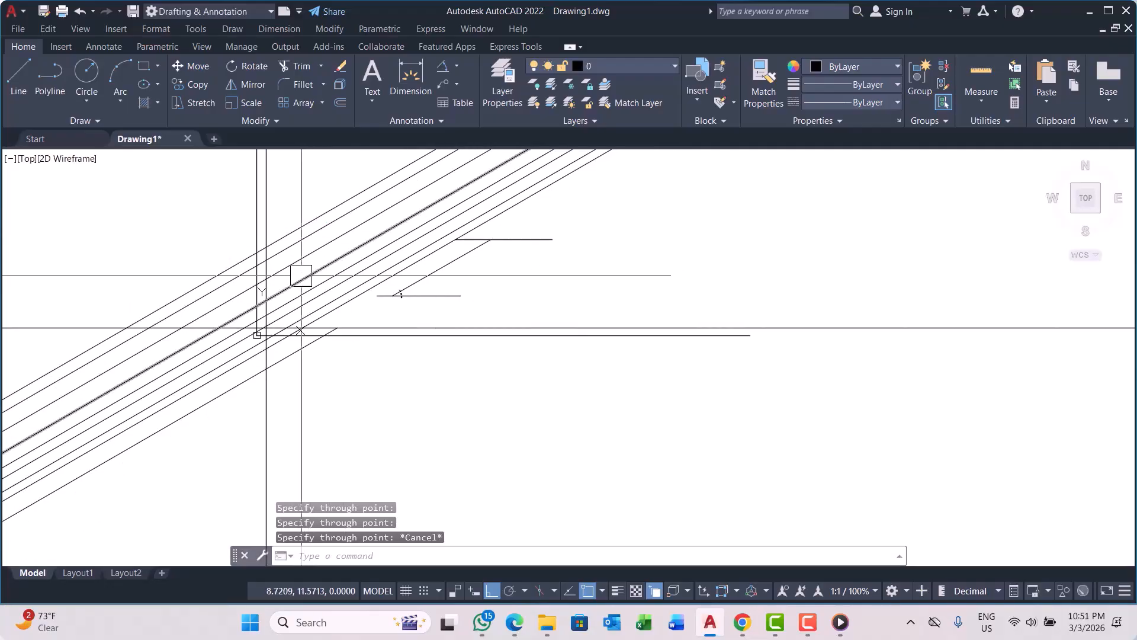
pyautogui.scroll(-1, 301, 276)
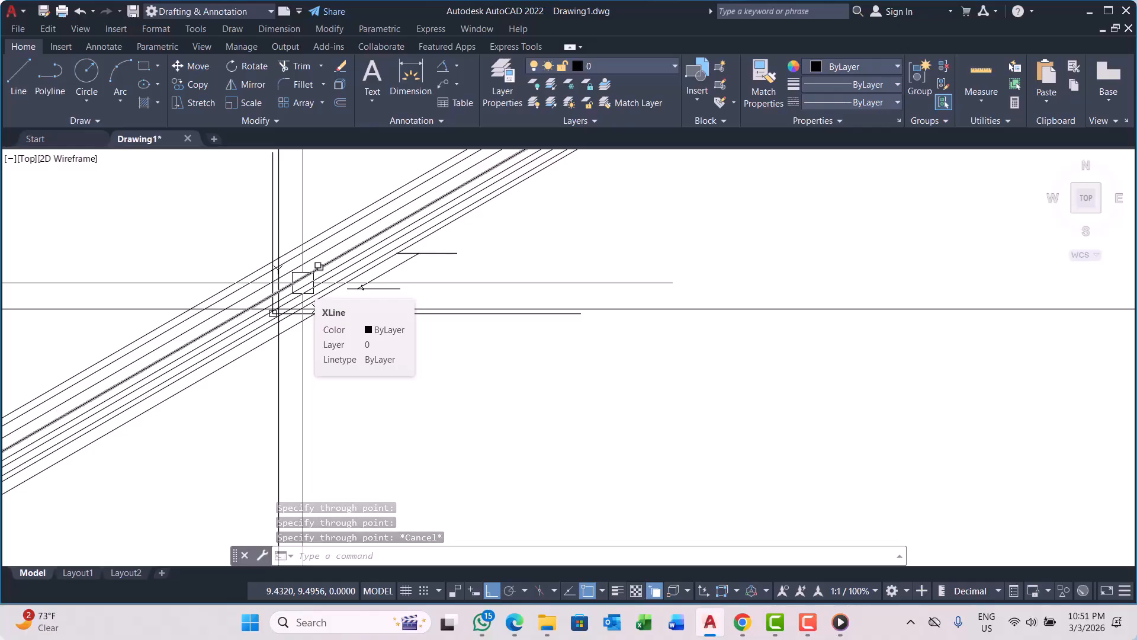
pyautogui.scroll(-2, 240, 284)
pyautogui.press('Escape')
pyautogui.press('Escape')
pyautogui.press('Escape')
# Step: Turn Ortho off and draw a single-segment inclined polyline in the empty area below the group of parallel construction lines
pyautogui.scroll(2, 396, 275)
pyautogui.moveTo(233, 269); pyautogui.dragTo(195, 324, button='middle')
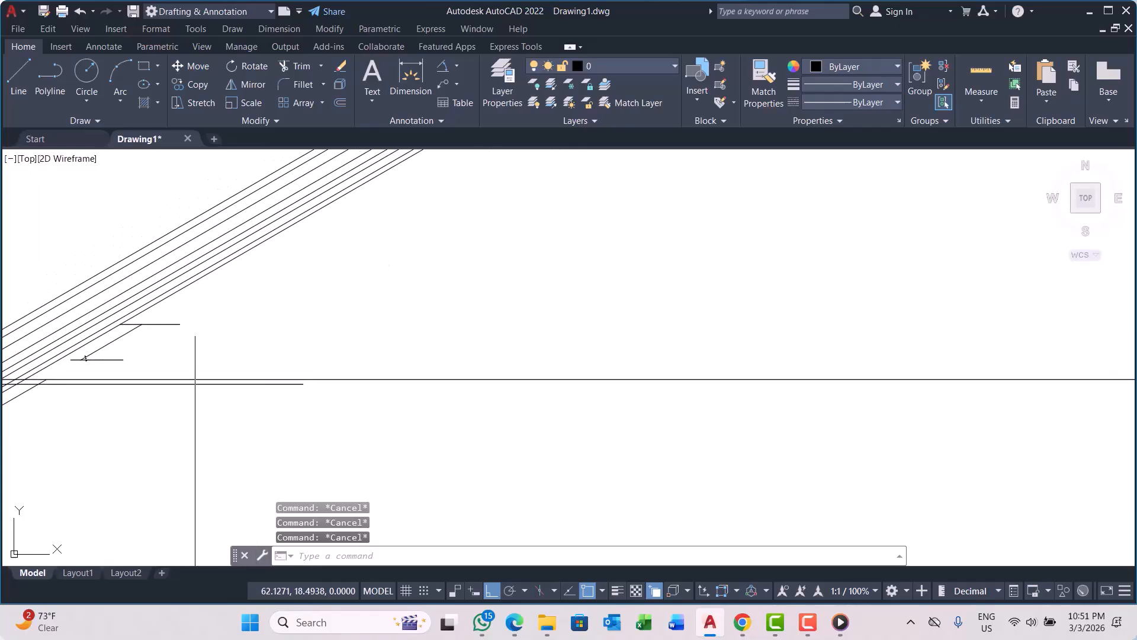
pyautogui.scroll(2, 127, 336)
pyautogui.write('pl')
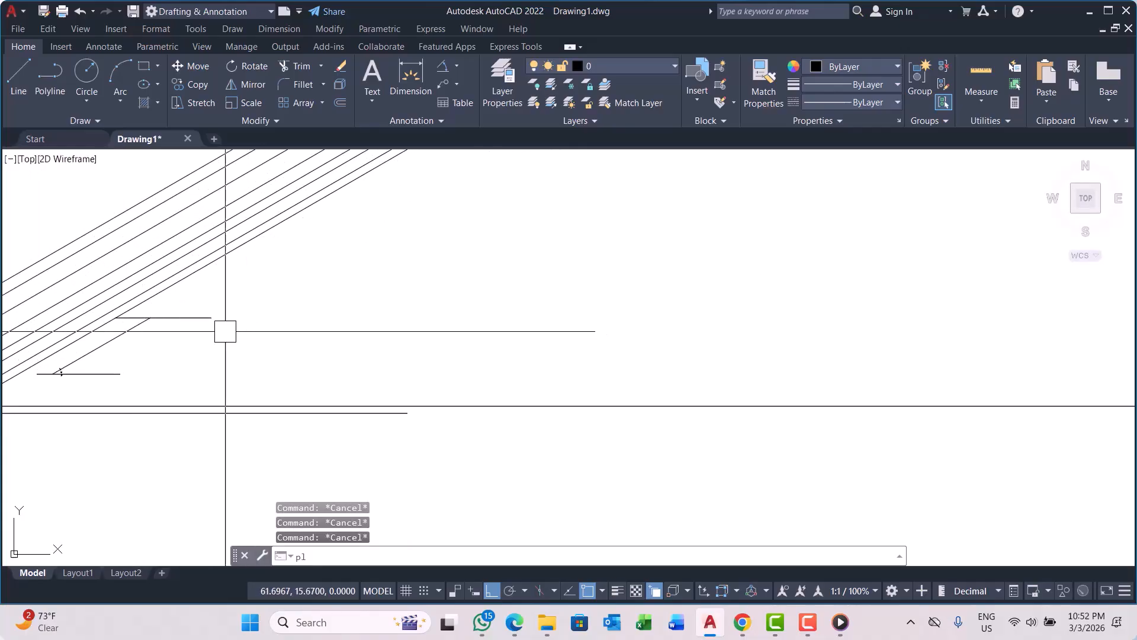
pyautogui.press('space')
pyautogui.scroll(-1, 162, 304)
pyautogui.scroll(1, 244, 352)
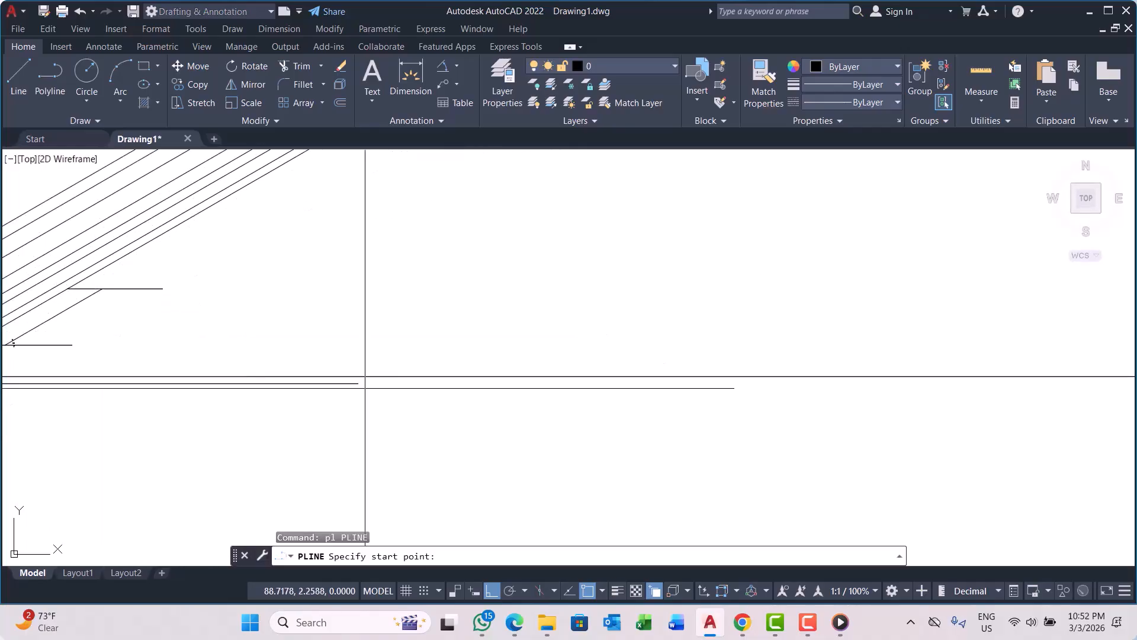
pyautogui.click(492, 591)
pyautogui.scroll(-2, 343, 438)
pyautogui.click(353, 416)
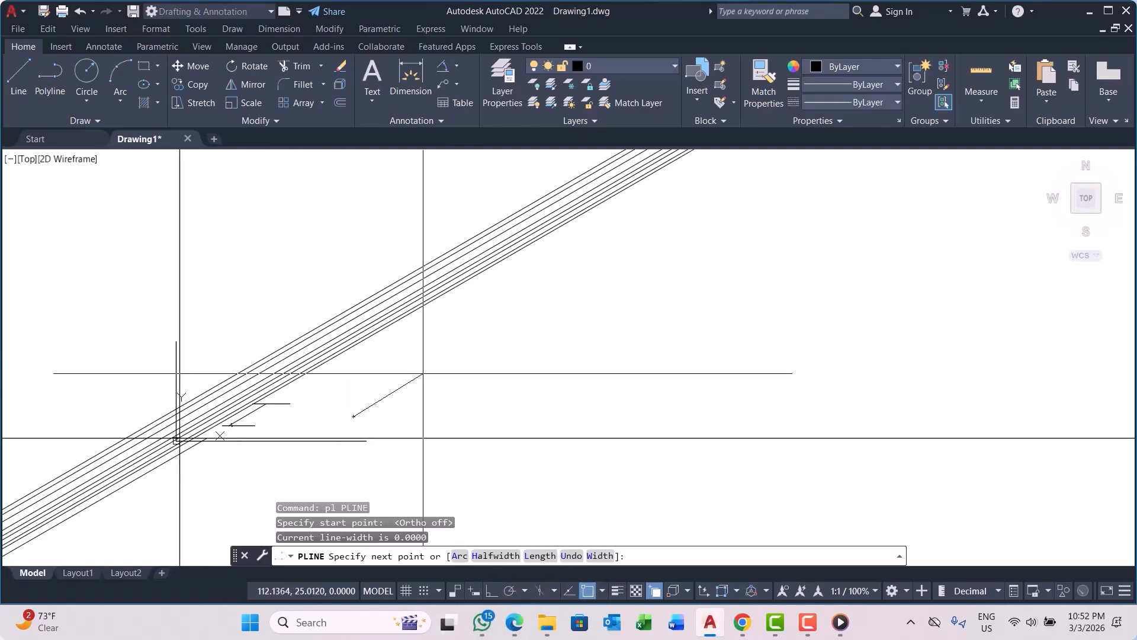
pyautogui.click(716, 200)
pyautogui.press('Escape')
pyautogui.press('Escape')
pyautogui.press('Escape')
pyautogui.scroll(-2, 440, 256)
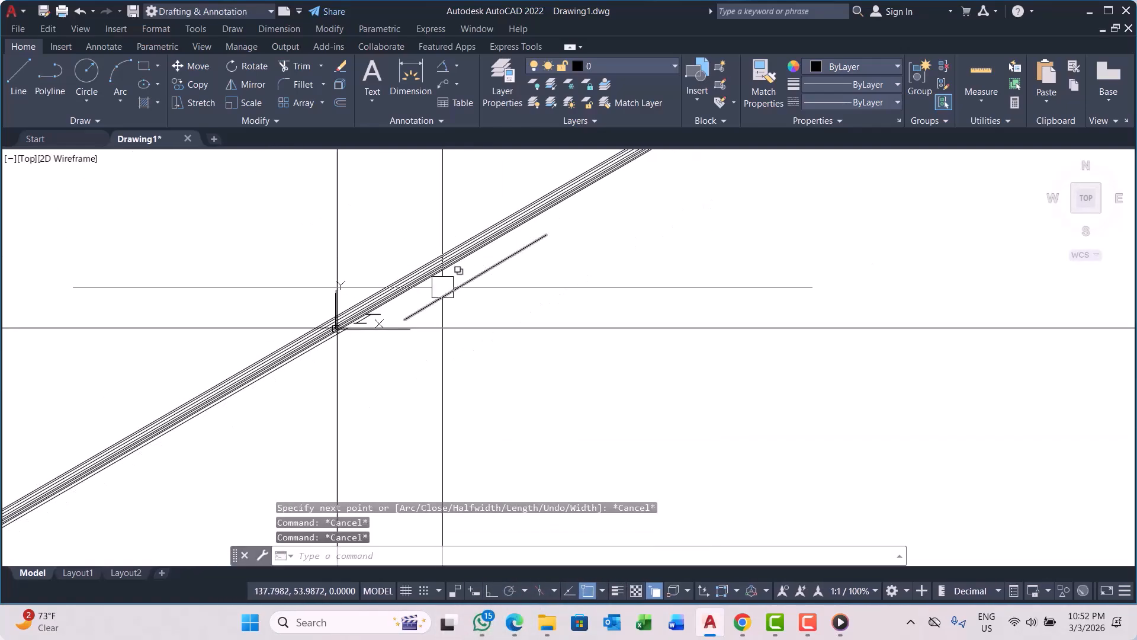
pyautogui.scroll(2, 442, 286)
pyautogui.moveTo(436, 282)
pyautogui.mouseDown(button='middle')
pyautogui.moveTo(427, 338)
pyautogui.moveTo(406, 344)
pyautogui.moveTo(422, 334)
pyautogui.moveTo(410, 359)
pyautogui.moveTo(422, 357)
pyautogui.mouseUp(button='middle')
pyautogui.scroll(-1, 419, 340)
pyautogui.scroll(1, 432, 359)
pyautogui.scroll(-1, 406, 346)
pyautogui.scroll(2, 368, 350)
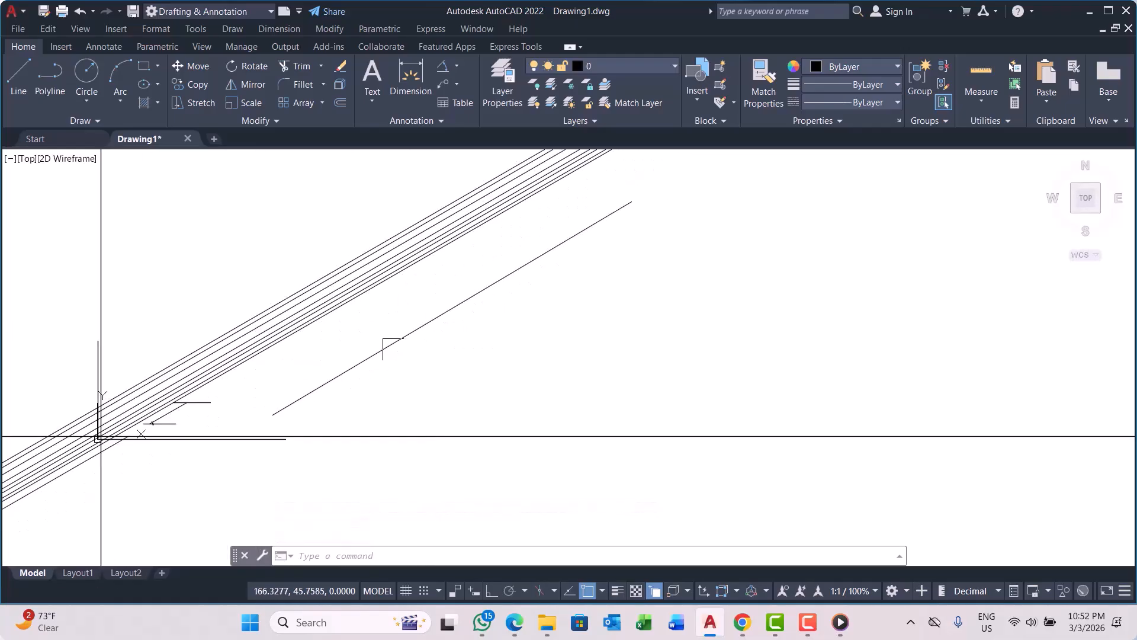
# Step: Draw a horizontal rectangle in the empty area above the group of inclined construction lines
pyautogui.scroll(-2, 389, 342)
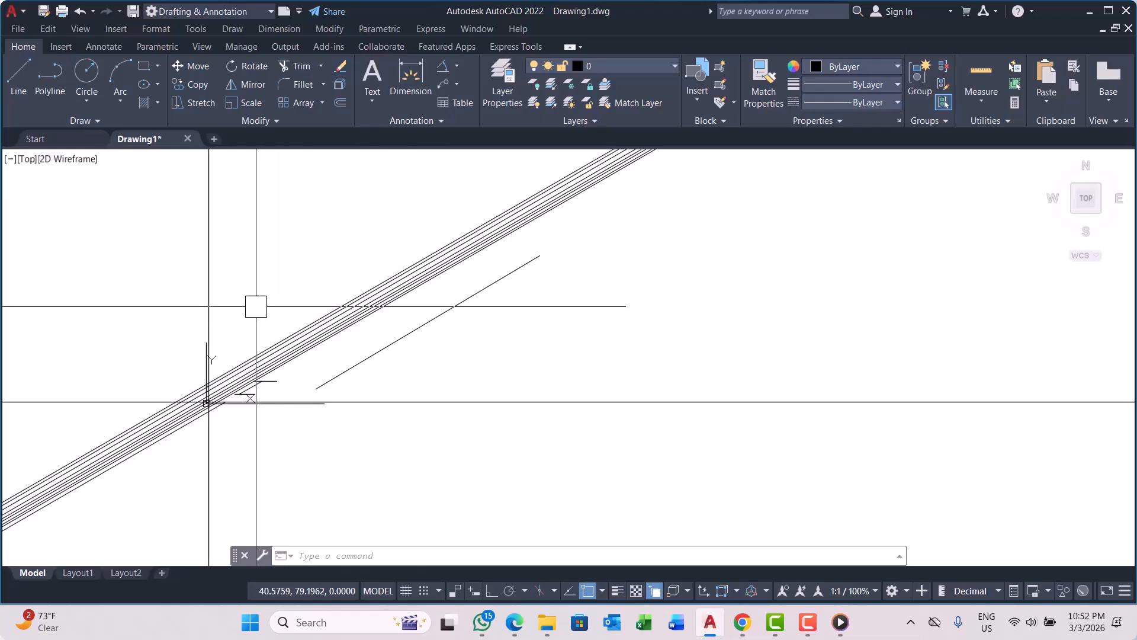
pyautogui.write('REC')
pyautogui.press('Return')
pyautogui.scroll(2, 202, 298)
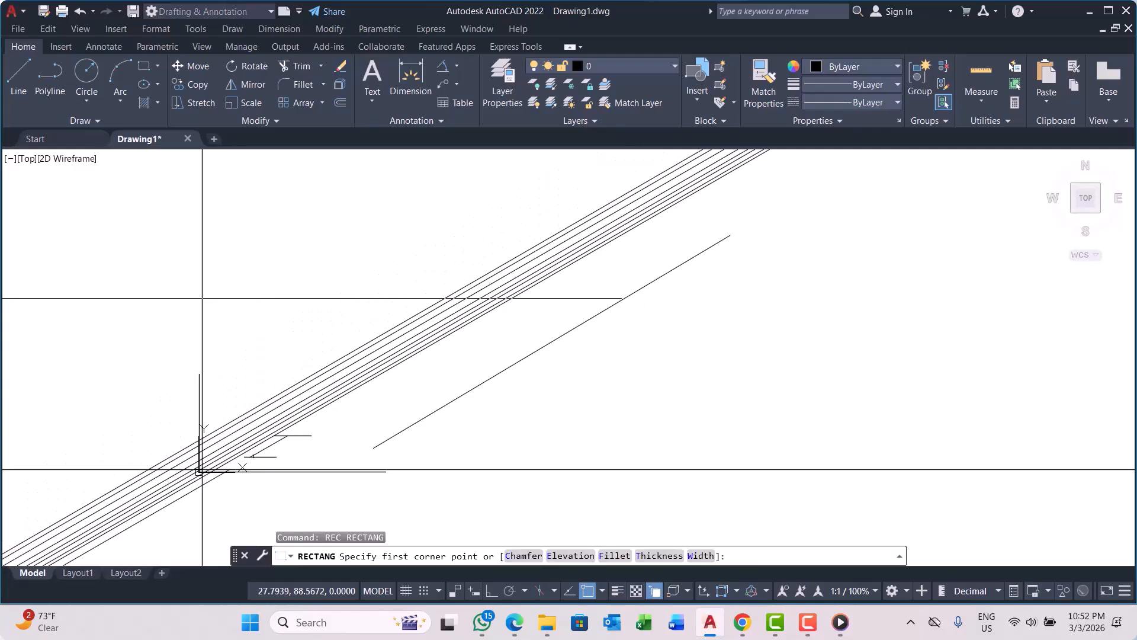
pyautogui.click(233, 213)
pyautogui.click(413, 283)
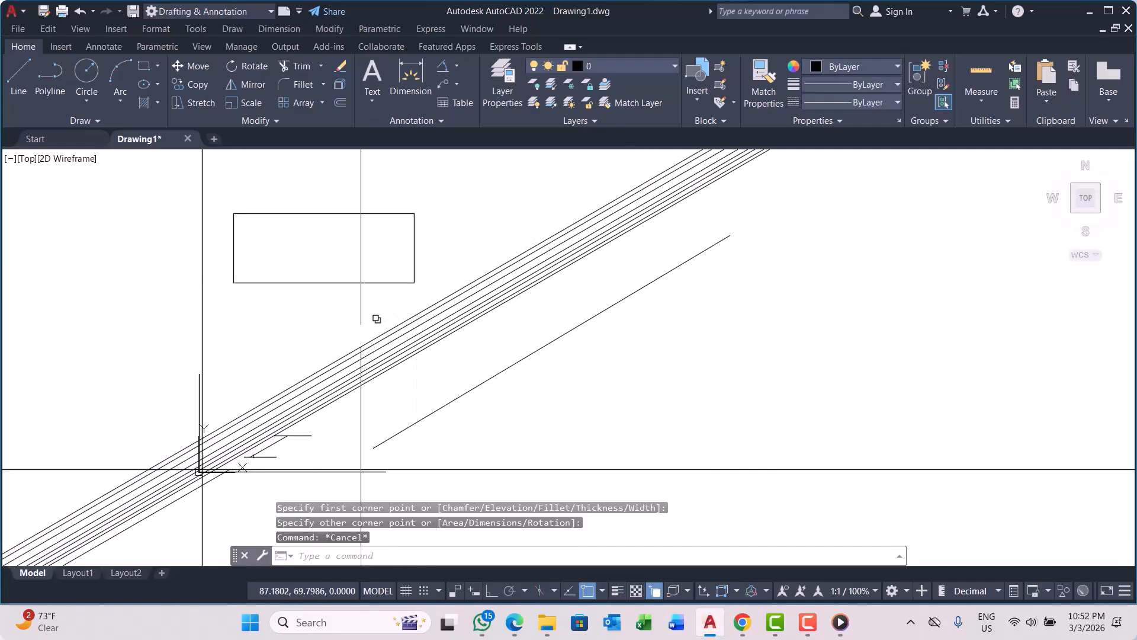
pyautogui.press('Escape')
pyautogui.press('Escape')
pyautogui.press('Escape')
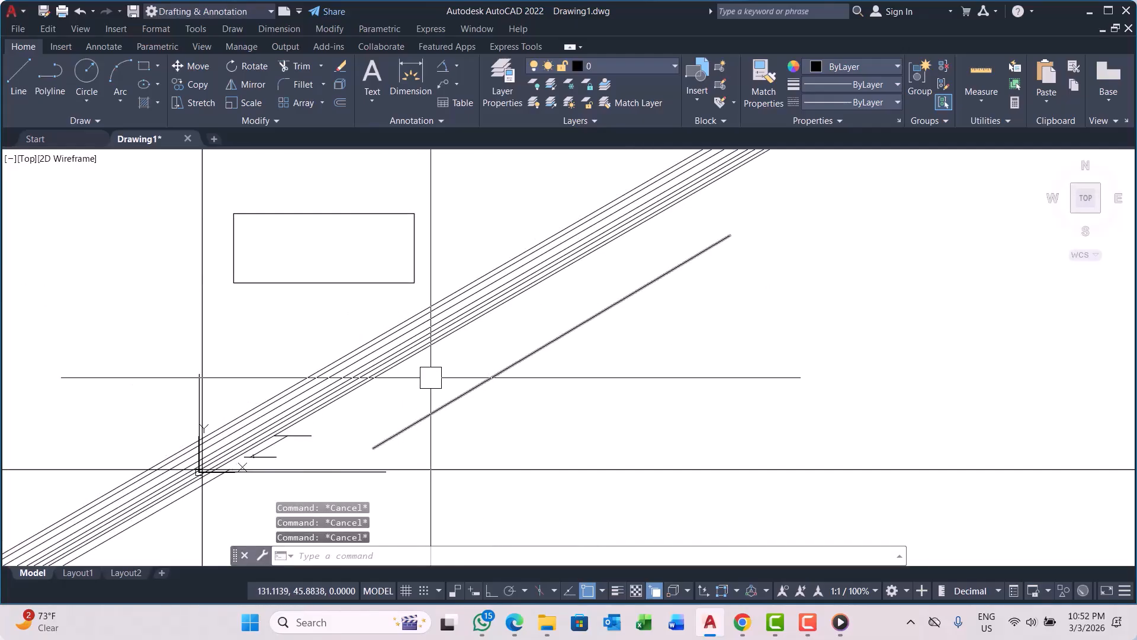
# Step: Draw a construction line across the rectangle's upper-left corner area with XLINE's Ang and Reference options, referencing the inclined polyline at angle 0
pyautogui.scroll(4, 250, 245)
pyautogui.scroll(-6, 254, 243)
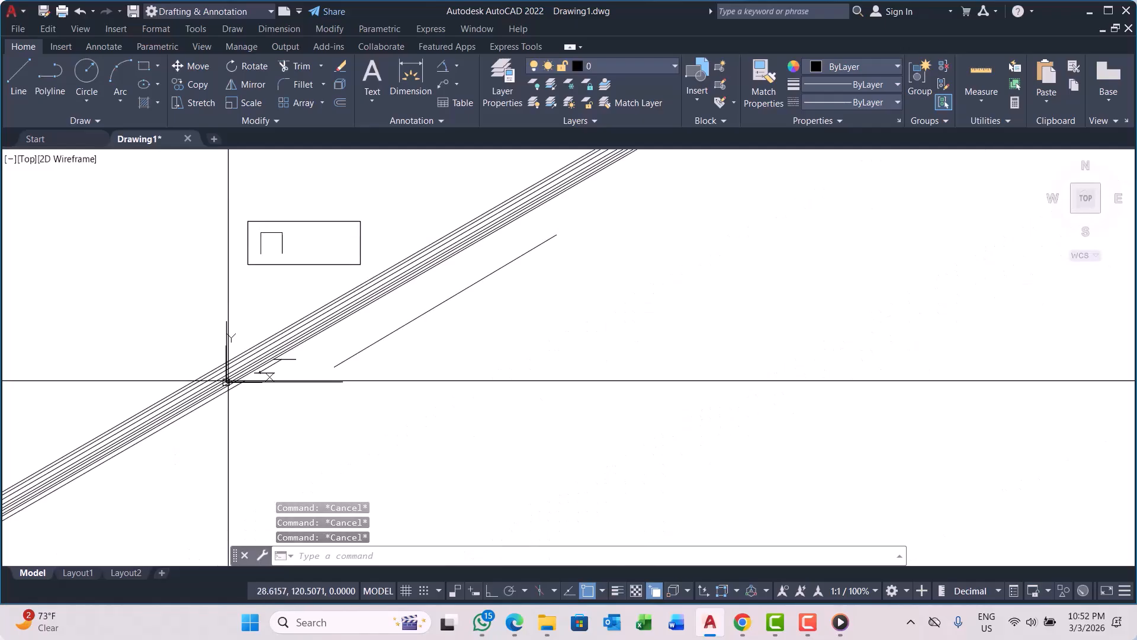
pyautogui.scroll(2, 397, 311)
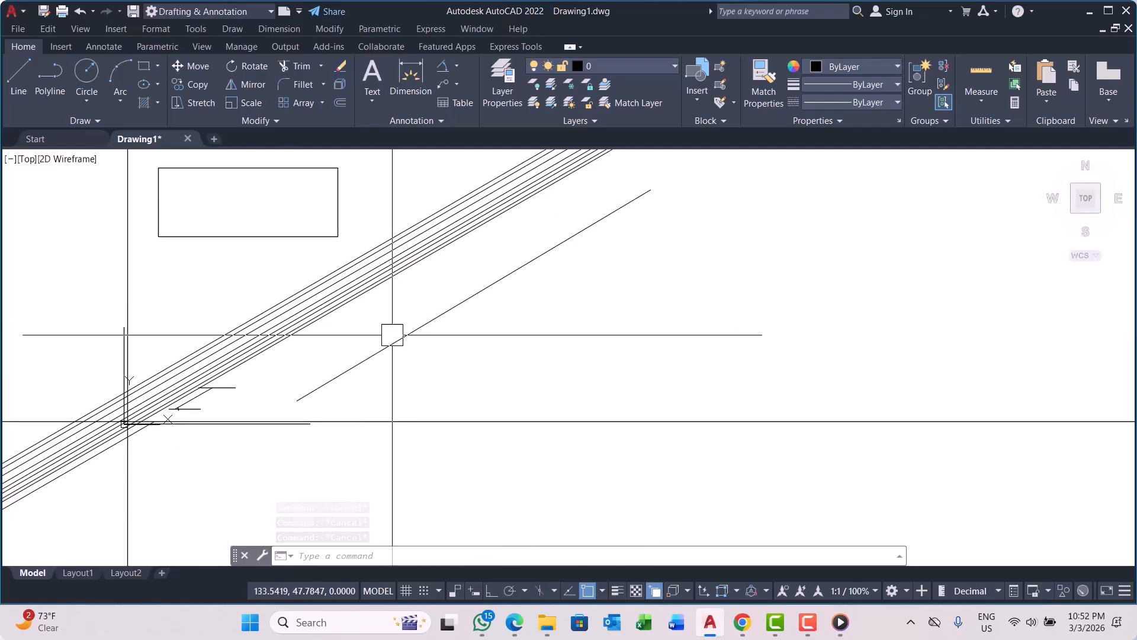
pyautogui.write('x')
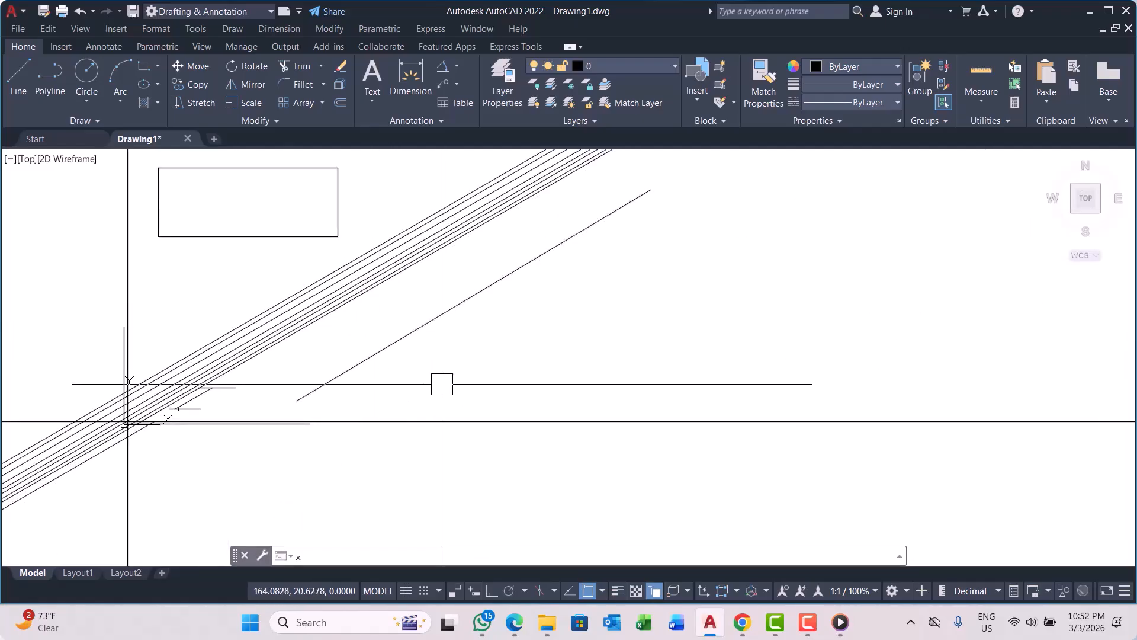
pyautogui.write('l')
pyautogui.press('Return')
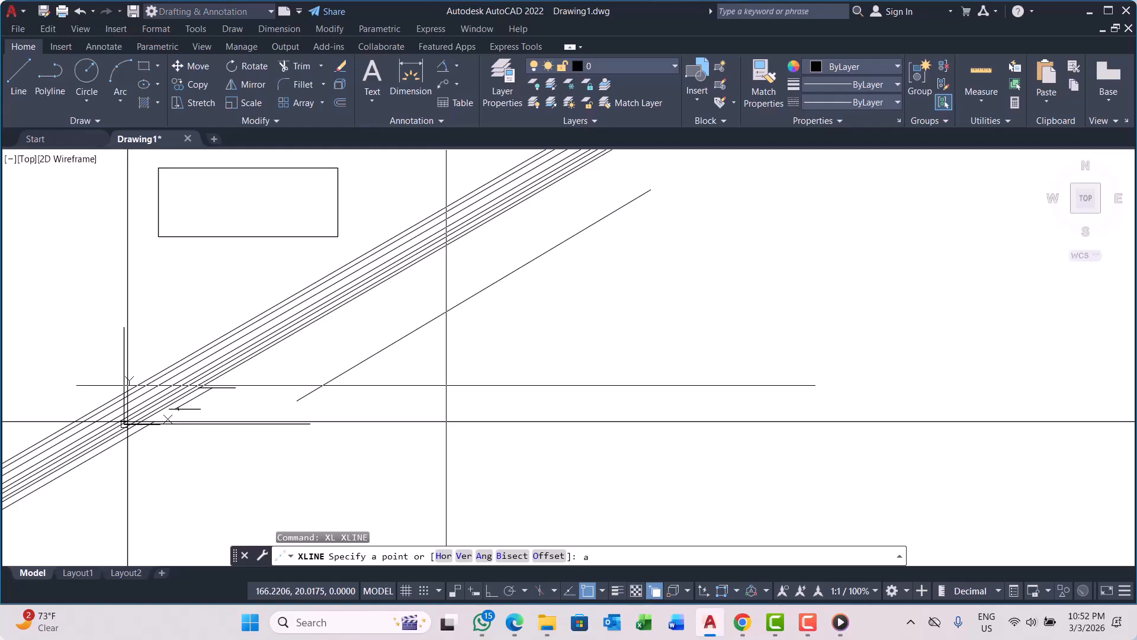
pyautogui.press('Return')
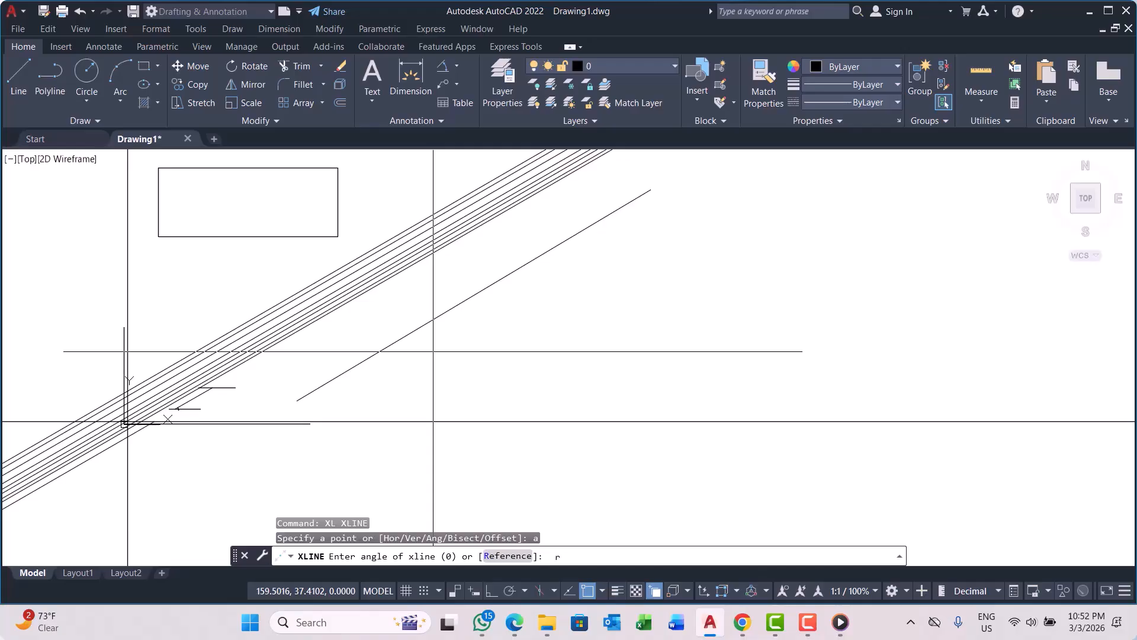
pyautogui.press('Return')
pyautogui.click(419, 335)
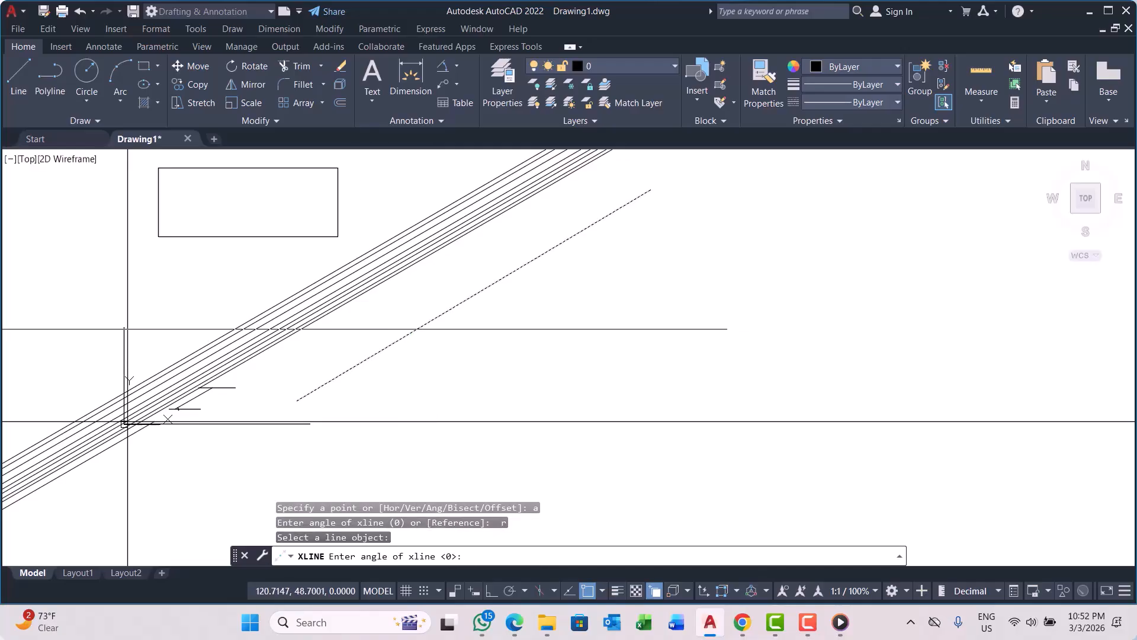
pyautogui.press('Return')
pyautogui.scroll(-3, 374, 340)
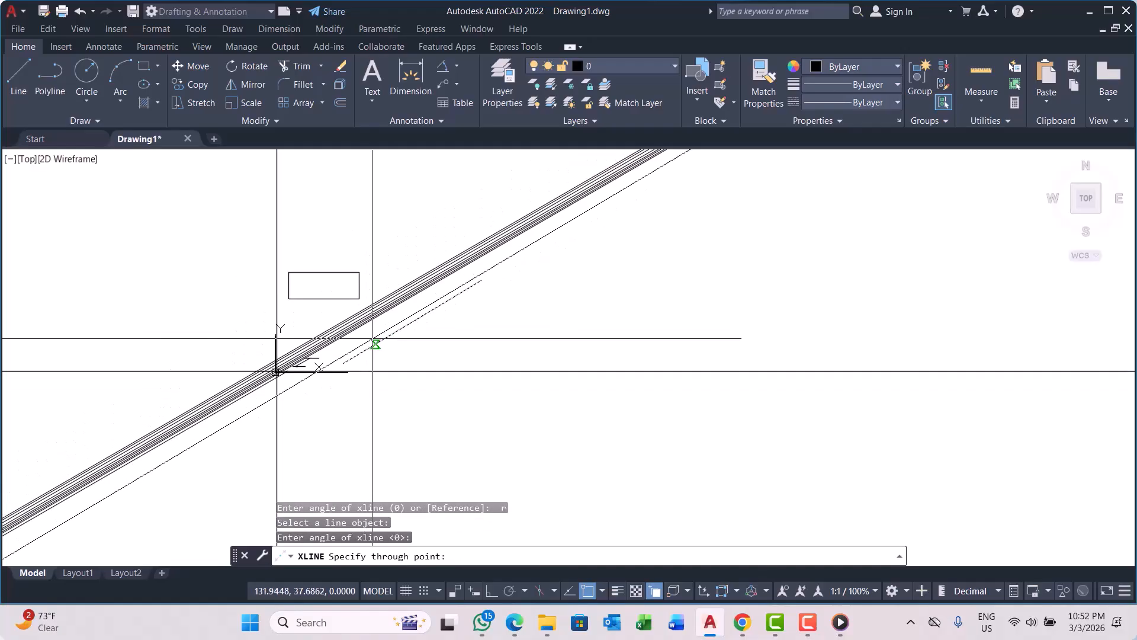
pyautogui.scroll(3, 394, 343)
pyautogui.scroll(-4, 394, 346)
pyautogui.scroll(4, 293, 306)
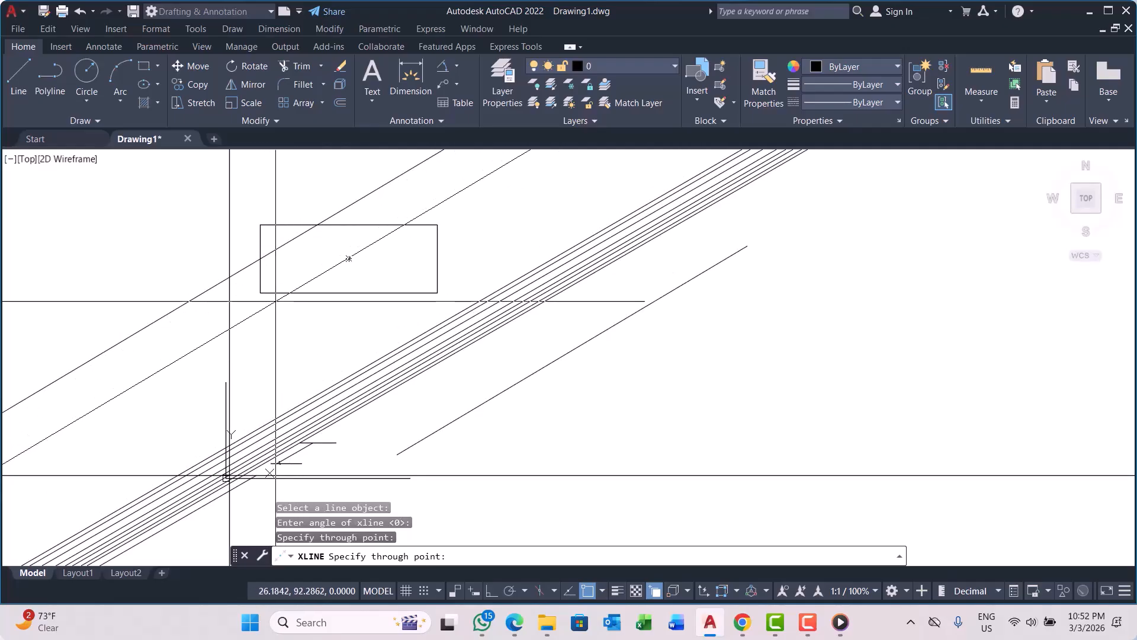
pyautogui.scroll(2, 272, 262)
pyautogui.press('Escape')
pyautogui.click(272, 261)
pyautogui.press('Escape')
pyautogui.press('Escape')
pyautogui.press('Escape')
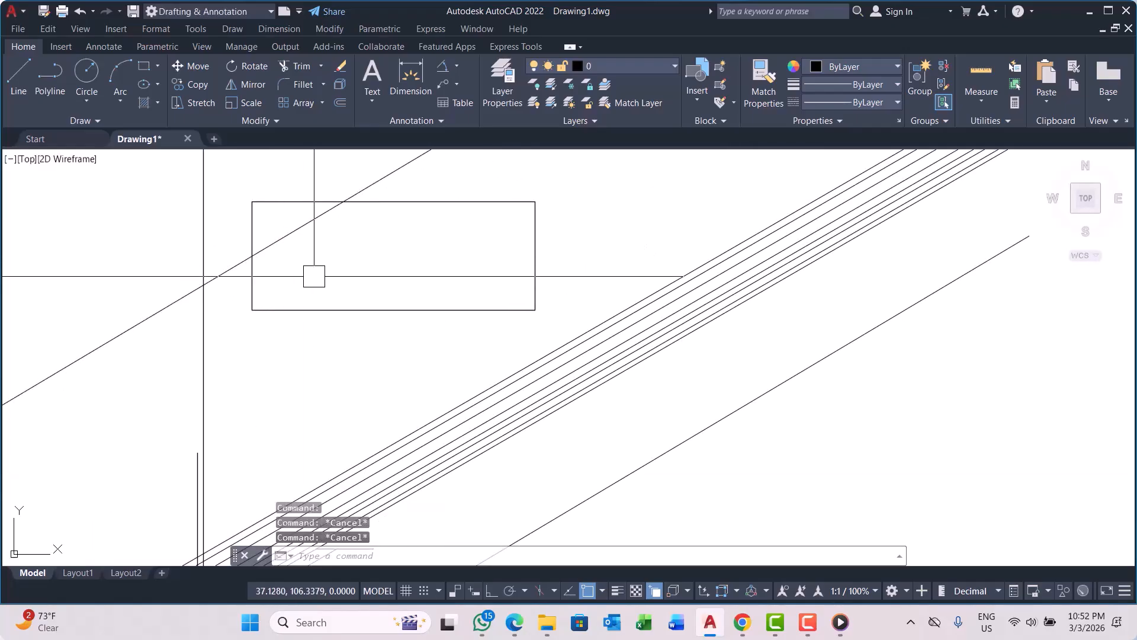
# Step: Trim the new construction line above the rectangle and between the rectangle's left edge and the nearby vertical construction line
pyautogui.scroll(-4, 310, 293)
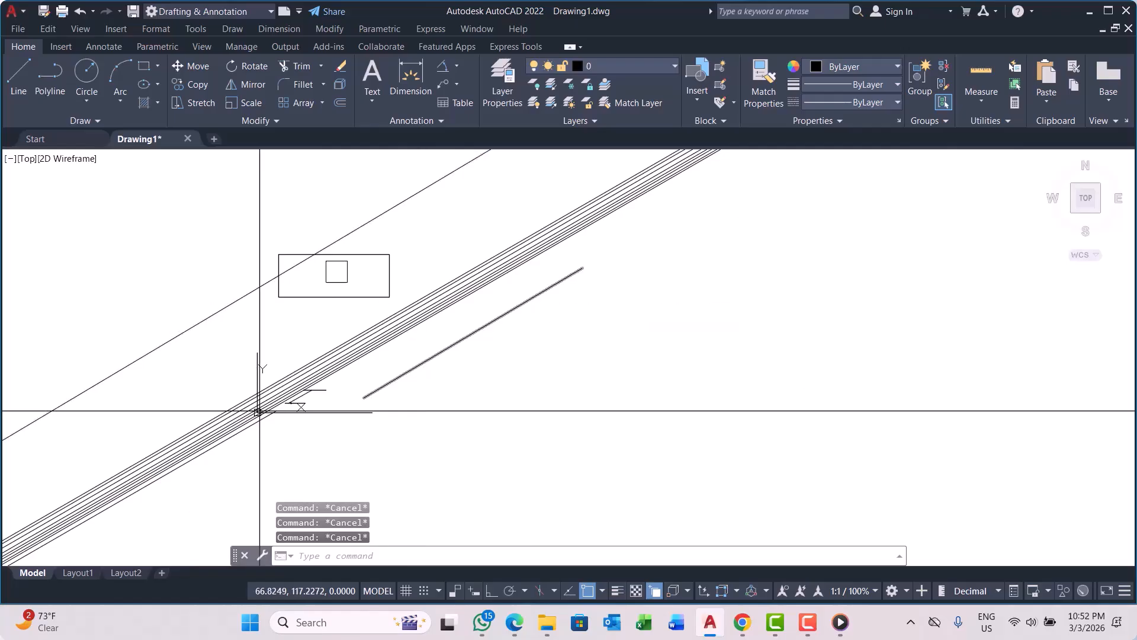
pyautogui.scroll(4, 331, 271)
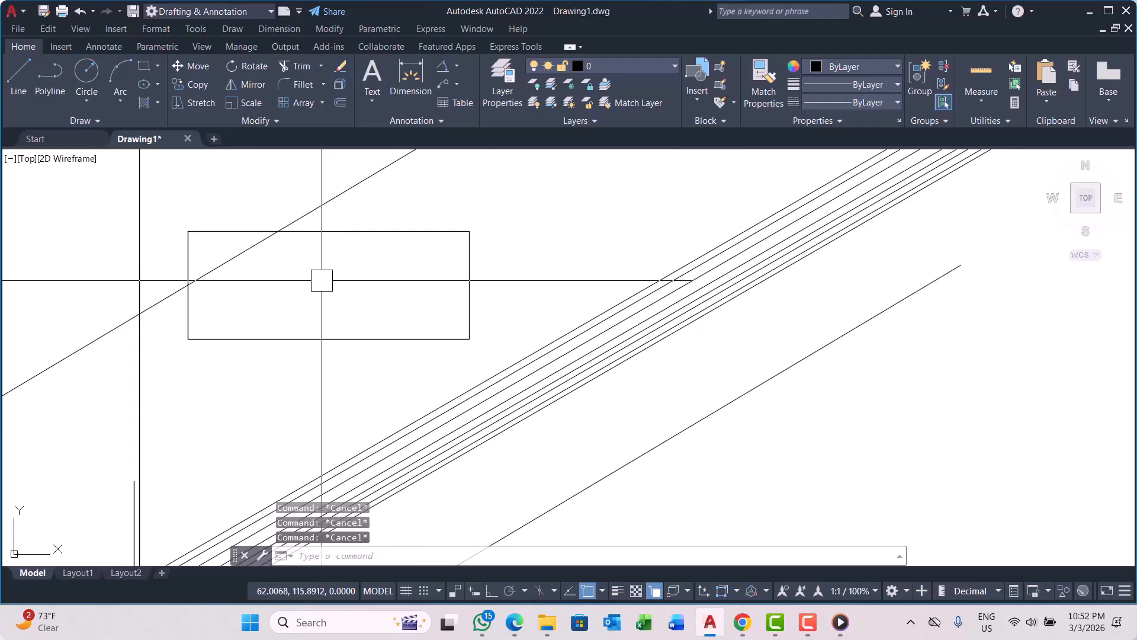
pyautogui.write('tr')
pyautogui.press('Return')
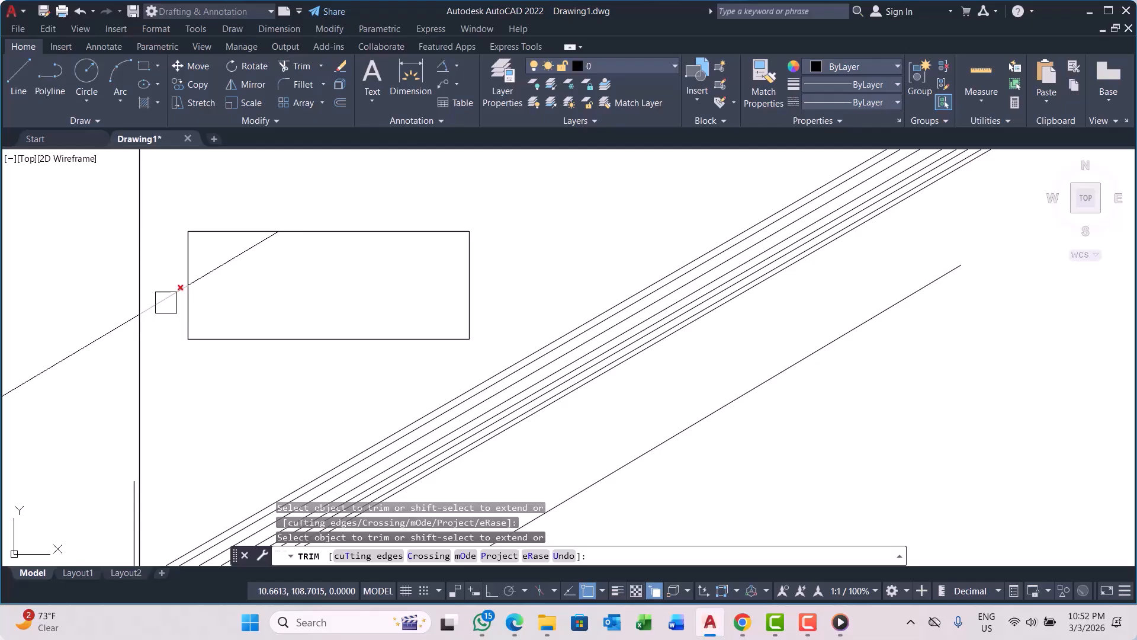
pyautogui.press('Escape')
pyautogui.press('Escape')
pyautogui.press('Escape')
# Step: Turn Ortho on and draw a horizontal polyline from the slope's lower end on the rectangle's left edge to the rectangle's centre
pyautogui.scroll(2, 218, 281)
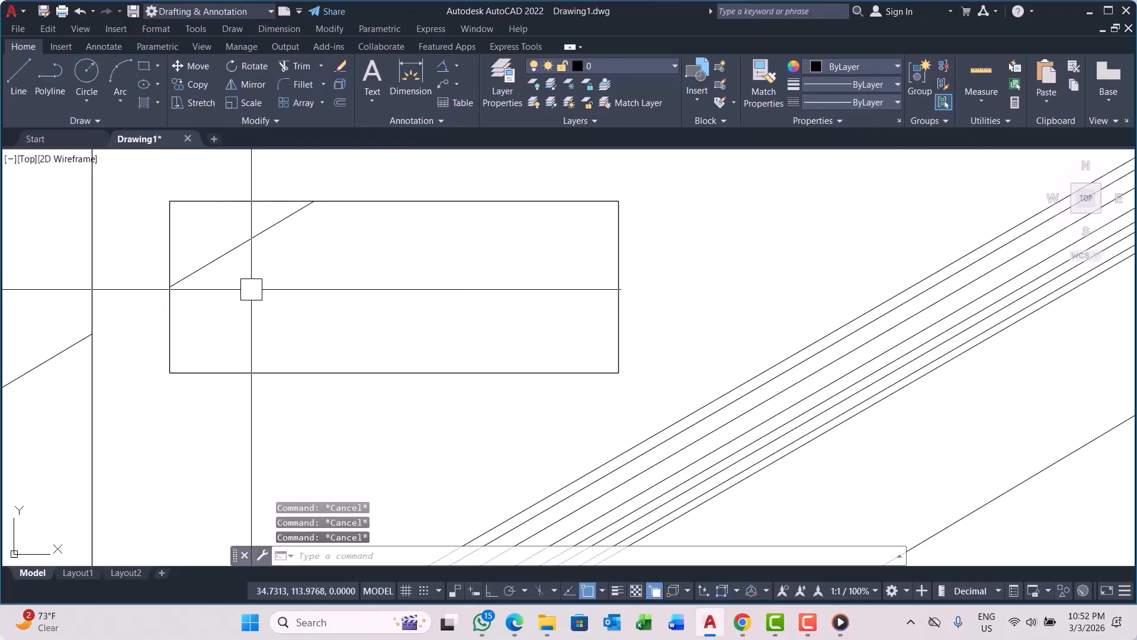
pyautogui.write('pl')
pyautogui.press('Return')
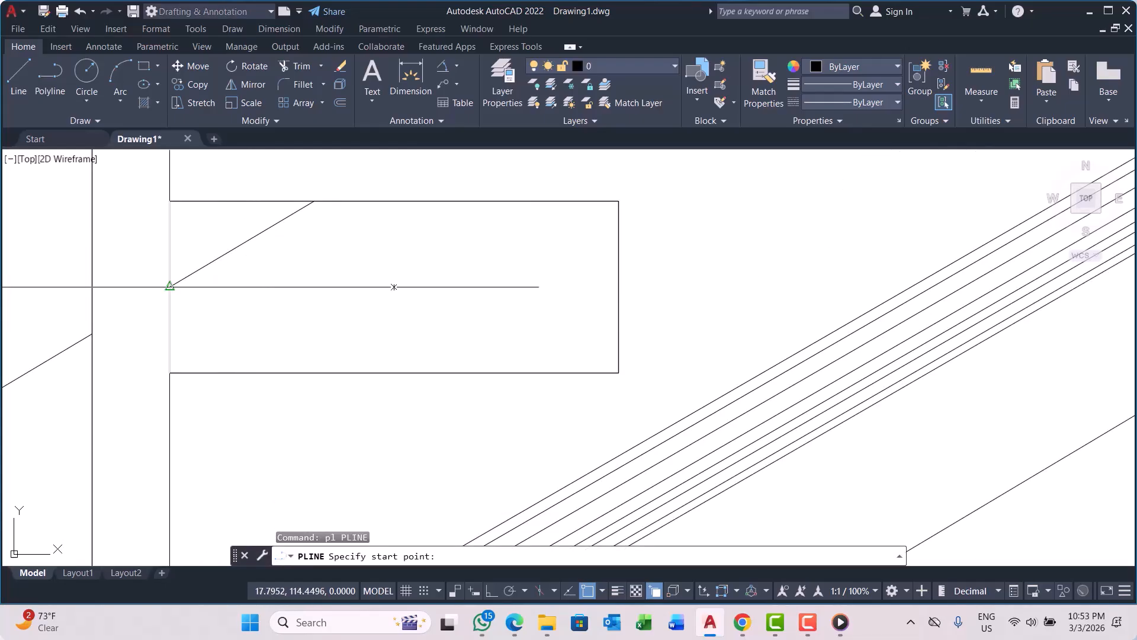
pyautogui.click(170, 287)
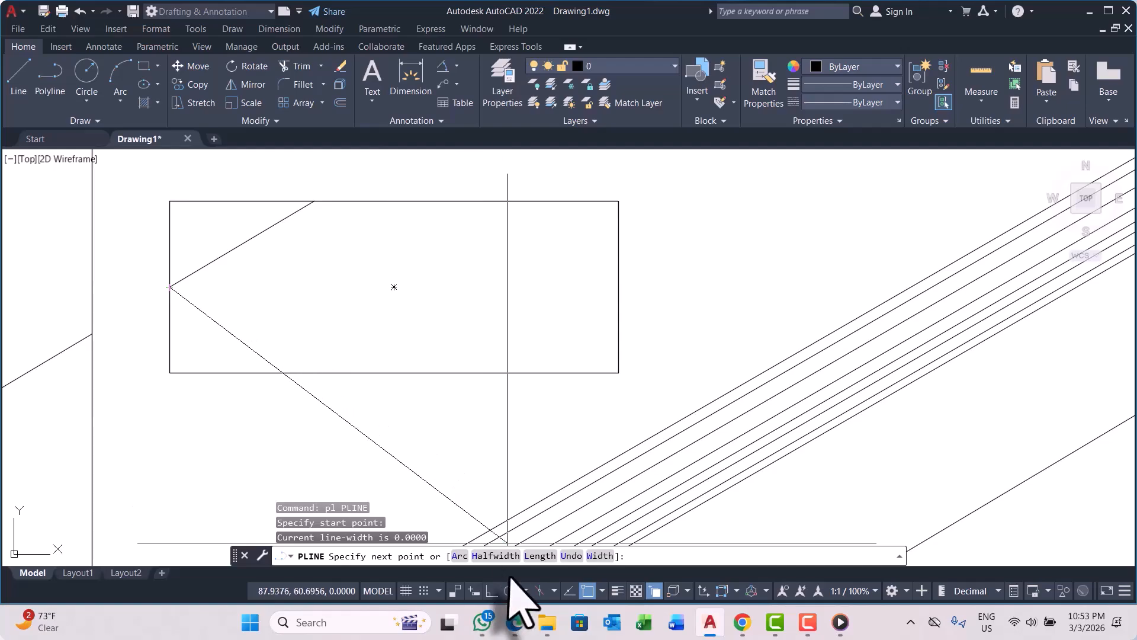
pyautogui.click(493, 592)
pyautogui.click(392, 343)
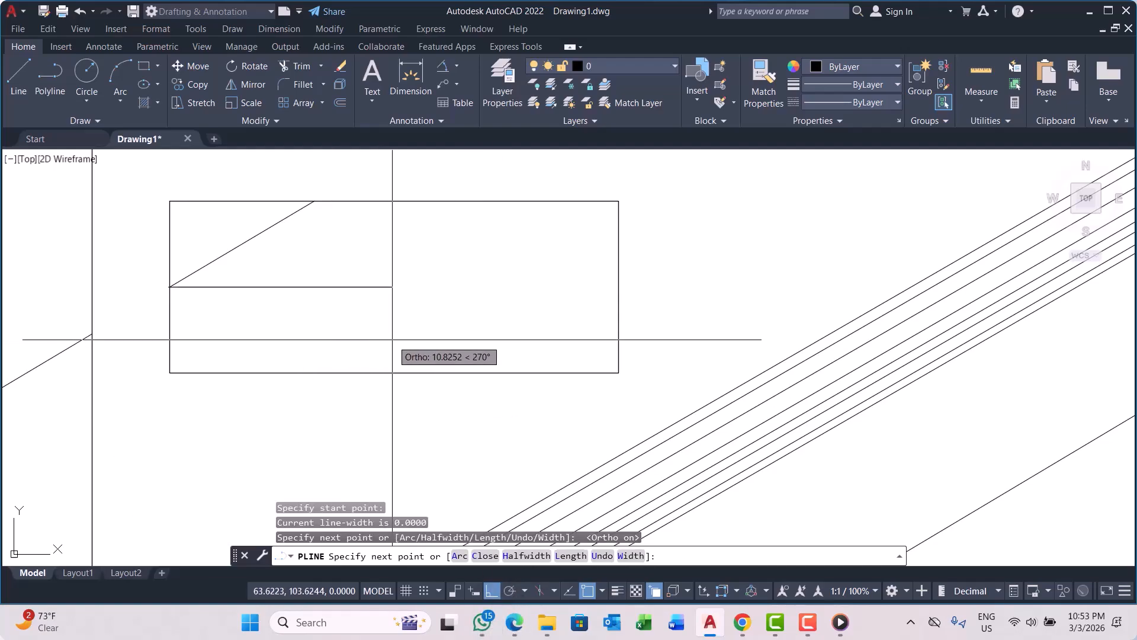
pyautogui.press('Escape')
pyautogui.press('Escape')
# Step: Add an angular dimension between the sloped line and the horizontal polyline inside the rectangle
pyautogui.click(443, 66)
pyautogui.scroll(2, 271, 281)
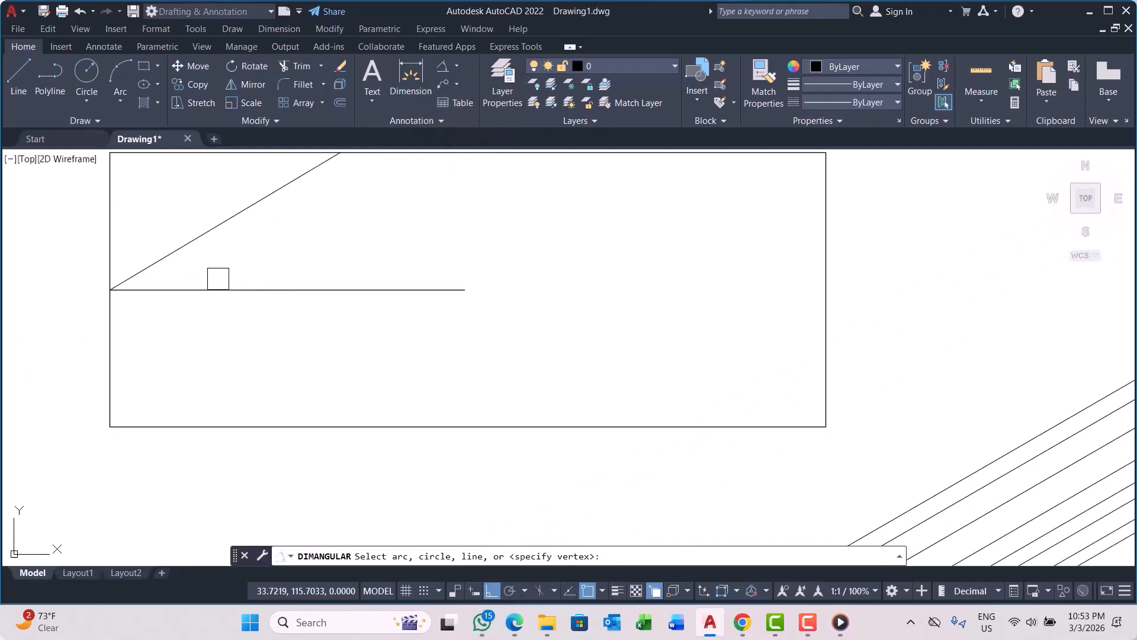
pyautogui.click(184, 250)
pyautogui.click(196, 289)
pyautogui.scroll(4, 267, 305)
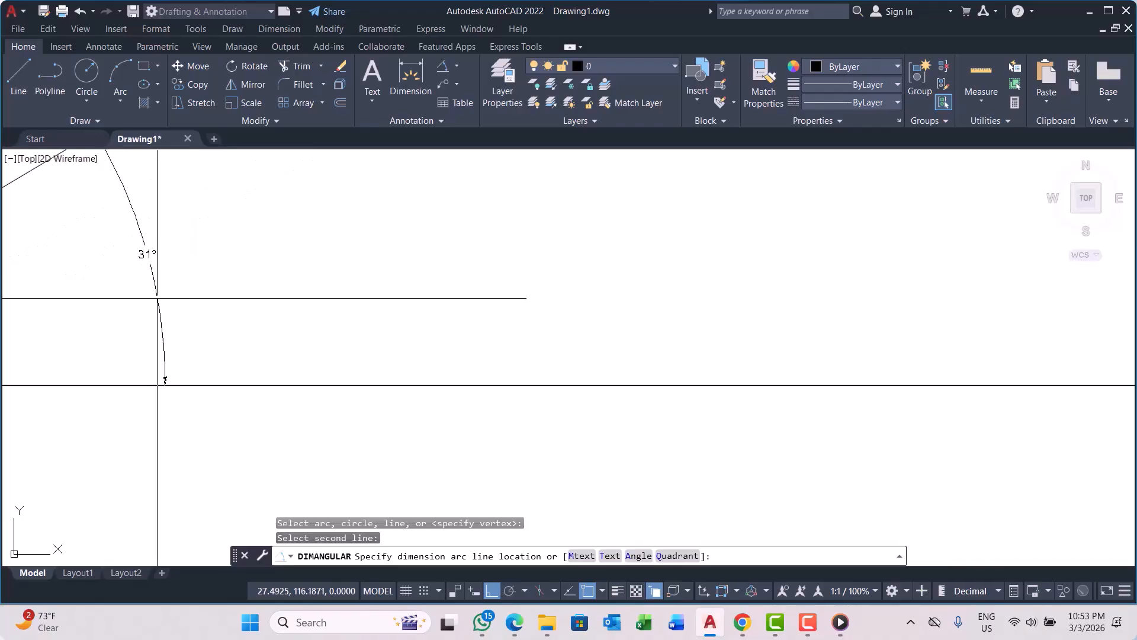
pyautogui.moveTo(267, 305); pyautogui.dragTo(332, 289, button='middle')
pyautogui.scroll(-2, 331, 289)
pyautogui.scroll(1, 279, 294)
pyautogui.click(273, 294)
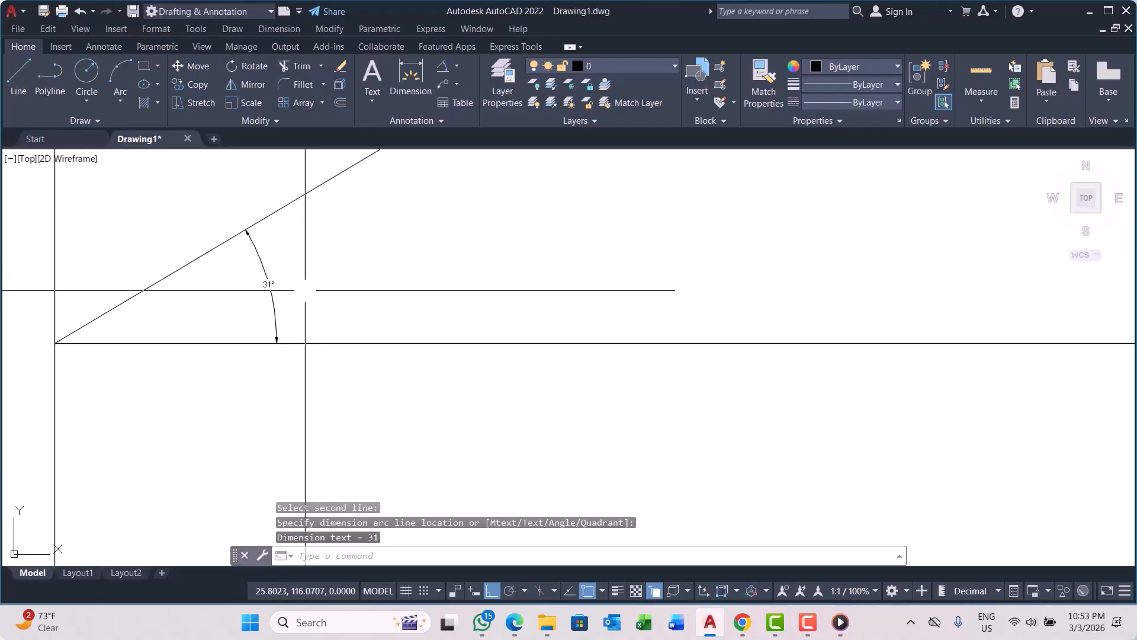
# Step: Draw a horizontal polyline rightward from the lower end of the standalone inclined polyline below the construction lines
pyautogui.scroll(-3, 264, 277)
pyautogui.scroll(-5, 279, 267)
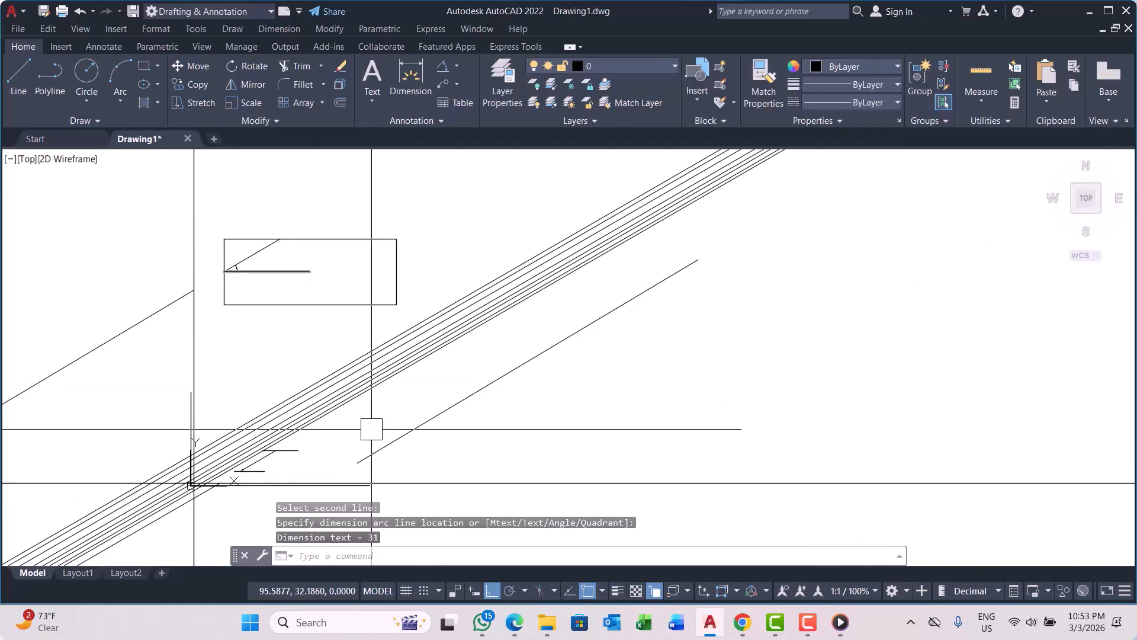
pyautogui.moveTo(372, 429); pyautogui.dragTo(325, 375, button='middle')
pyautogui.scroll(3, 320, 421)
pyautogui.scroll(2, 299, 398)
pyautogui.press('Escape')
pyautogui.press('Escape')
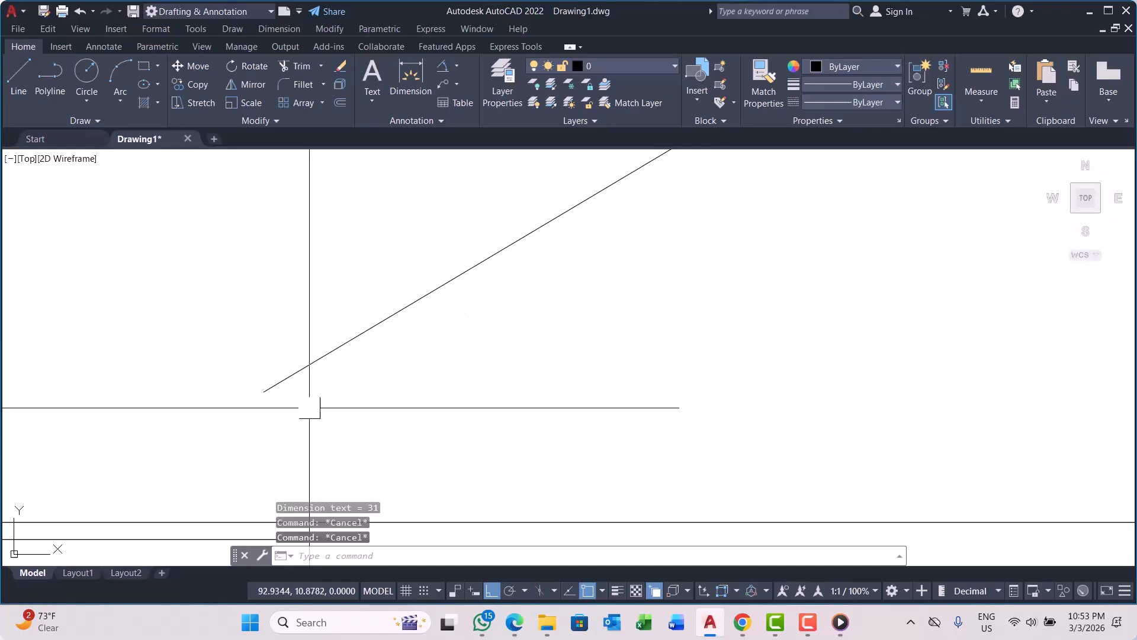
pyautogui.write('pl')
pyautogui.press('Return')
pyautogui.click(264, 392)
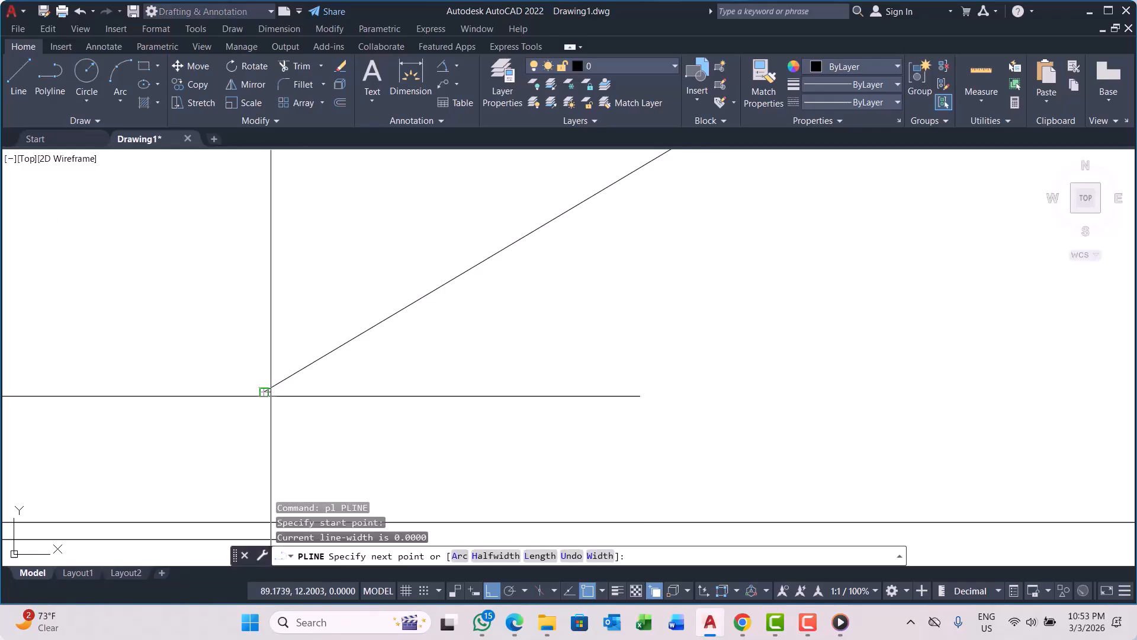
pyautogui.click(515, 417)
pyautogui.press('Escape')
pyautogui.press('Escape')
pyautogui.press('Escape')
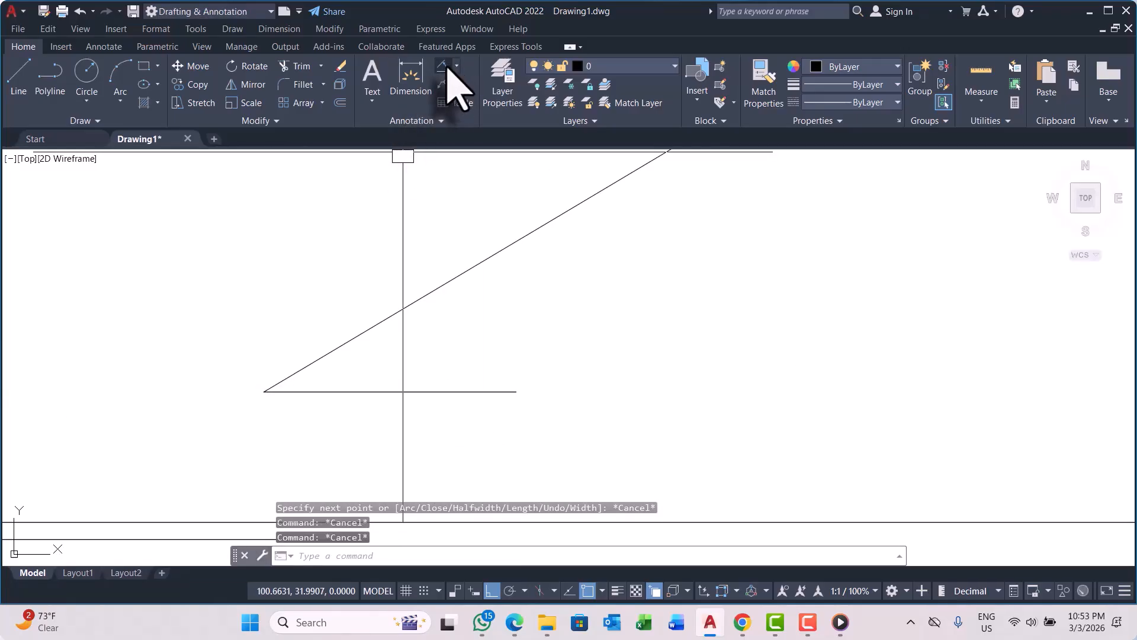
# Step: Add an angular dimension between the standalone inclined polyline and its horizontal base line, close to their shared endpoint
pyautogui.click(446, 66)
pyautogui.click(318, 363)
pyautogui.scroll(2, 309, 394)
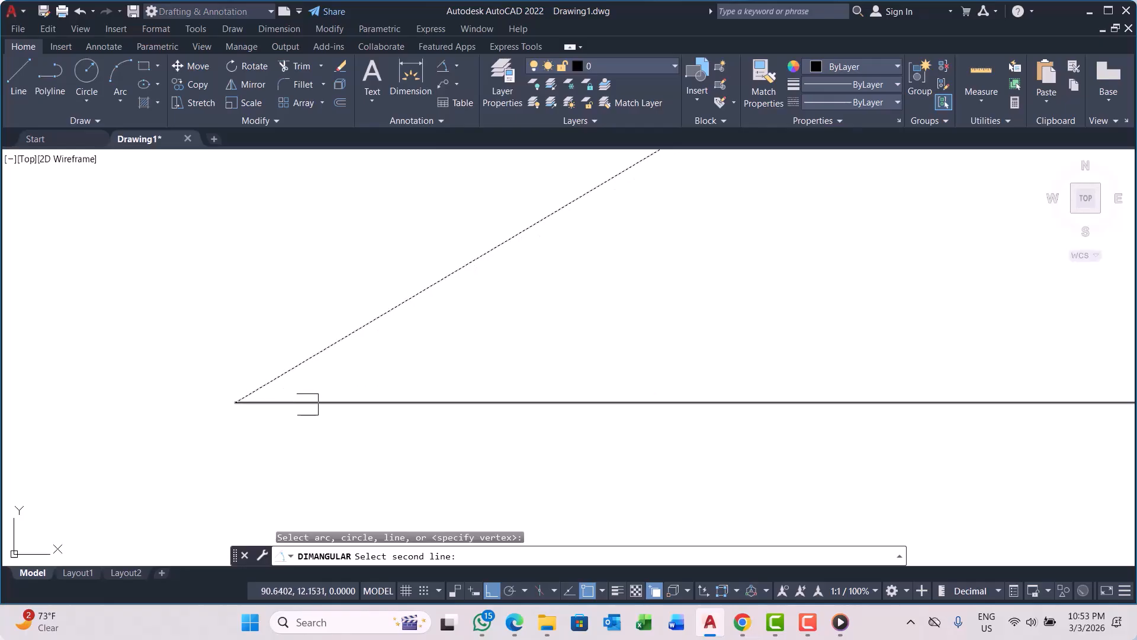
pyautogui.click(306, 399)
pyautogui.scroll(4, 318, 382)
pyautogui.click(383, 375)
pyautogui.press('Escape')
pyautogui.press('Escape')
pyautogui.scroll(-9, 380, 393)
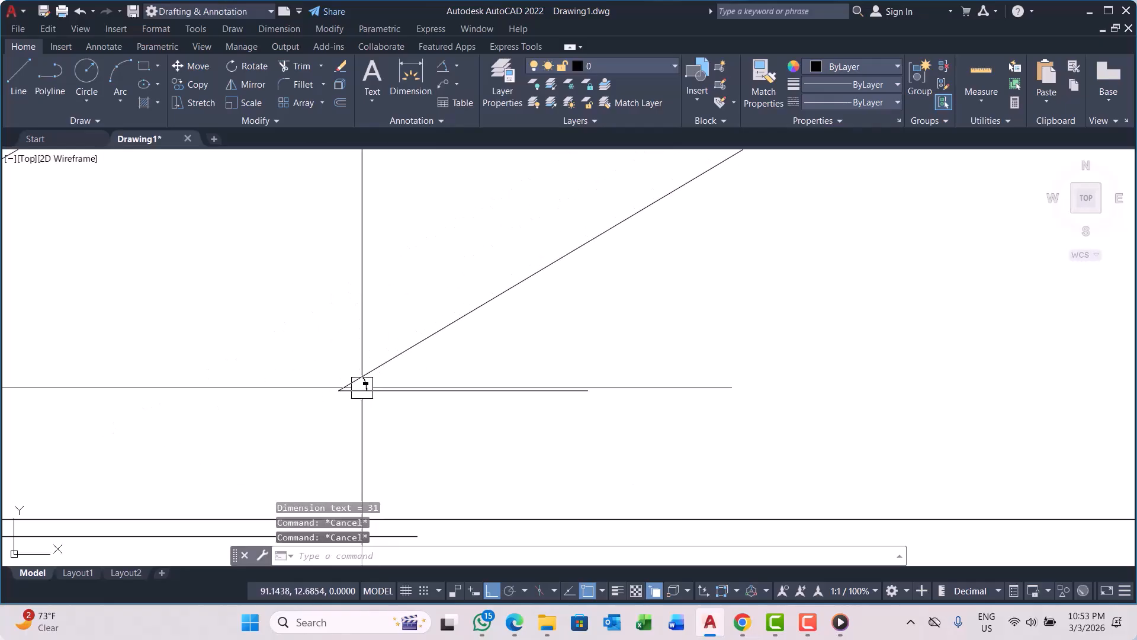
# Step: Bisect the 30° angle with XLINE's Bisect option, using its vertex, a point on the inclined line and one on the horizontal line
pyautogui.moveTo(370, 373); pyautogui.dragTo(320, 375, button='middle')
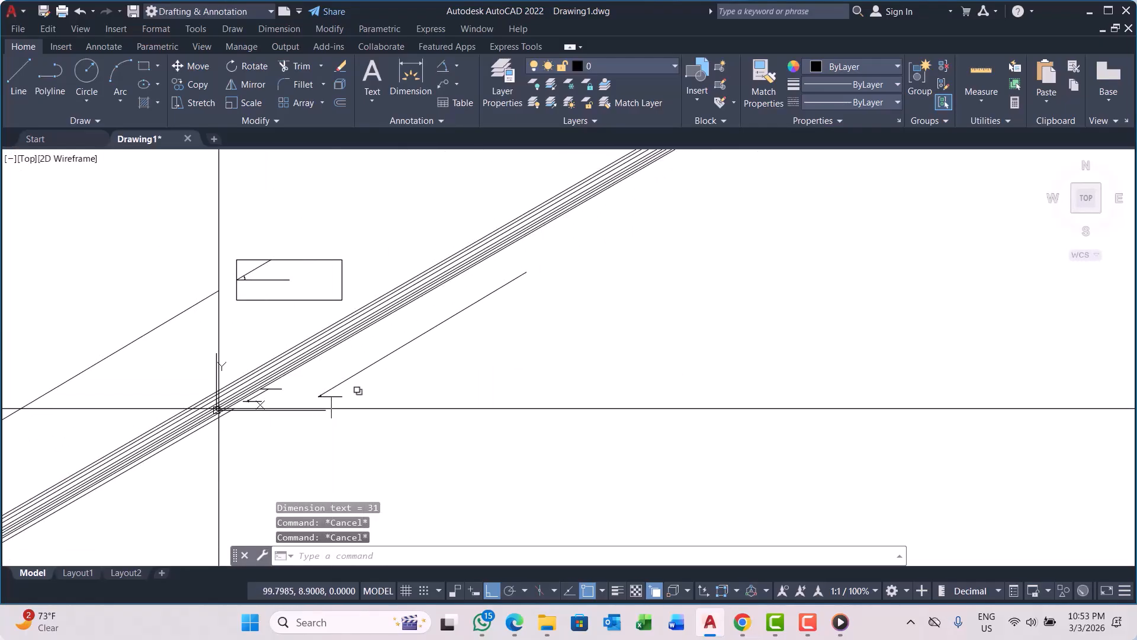
pyautogui.write('XL')
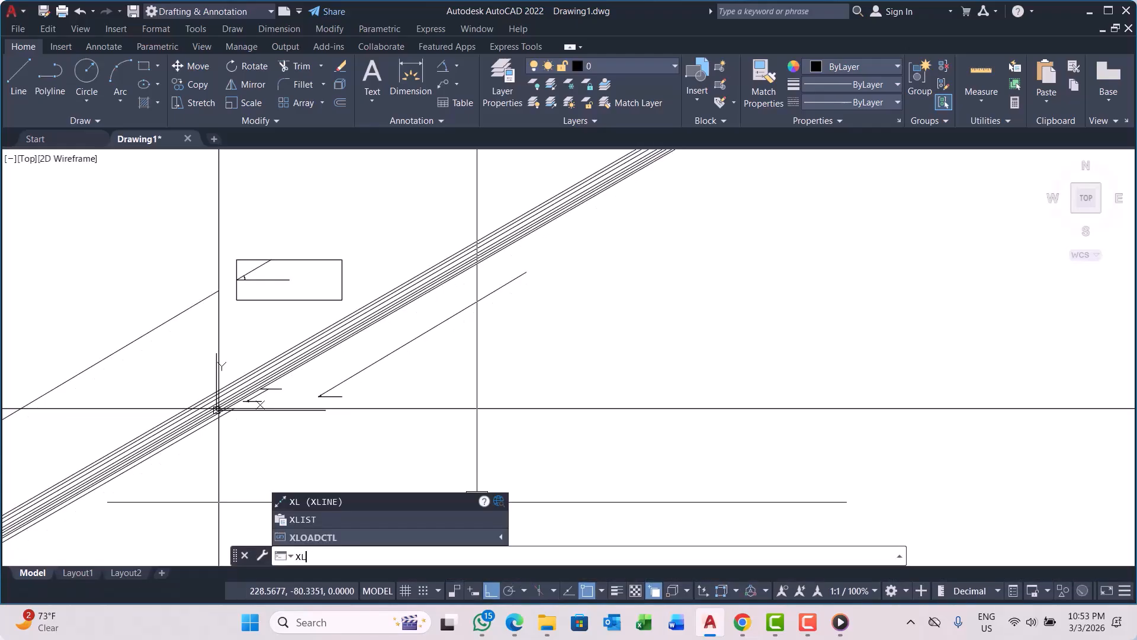
pyautogui.press('Return')
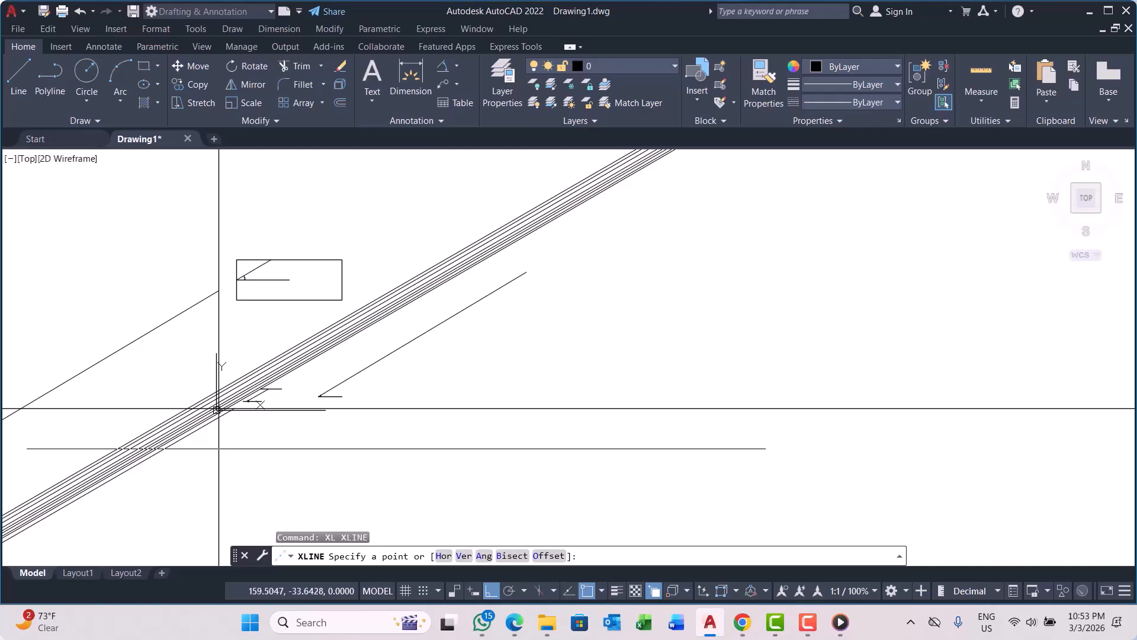
pyautogui.scroll(6, 217, 408)
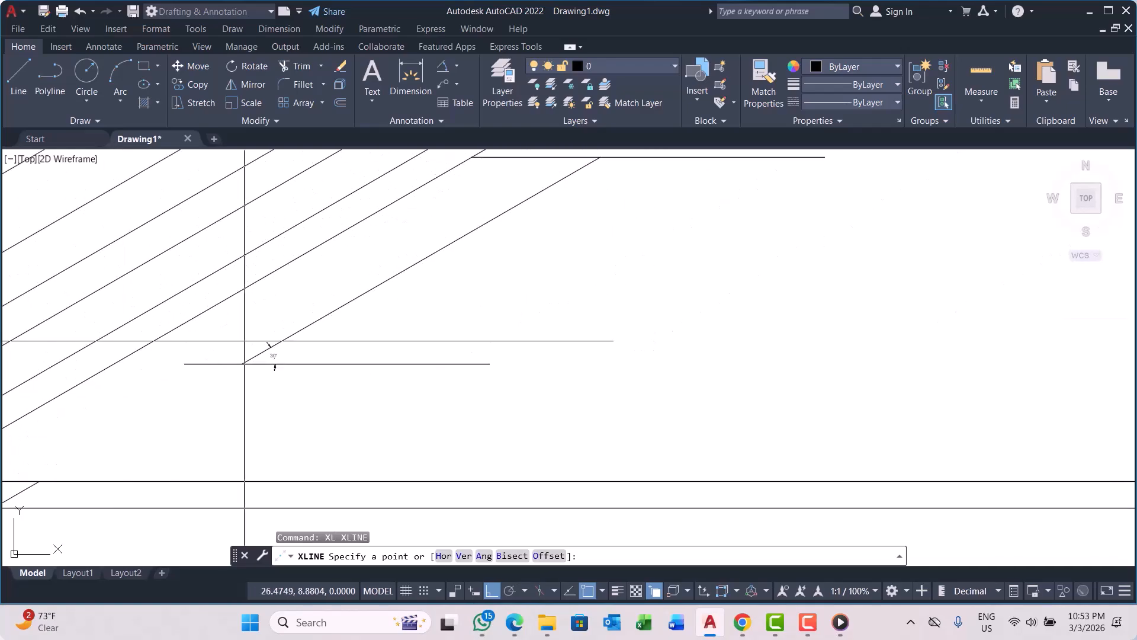
pyautogui.scroll(2, 274, 366)
pyautogui.scroll(-2, 288, 376)
pyautogui.scroll(5, 278, 355)
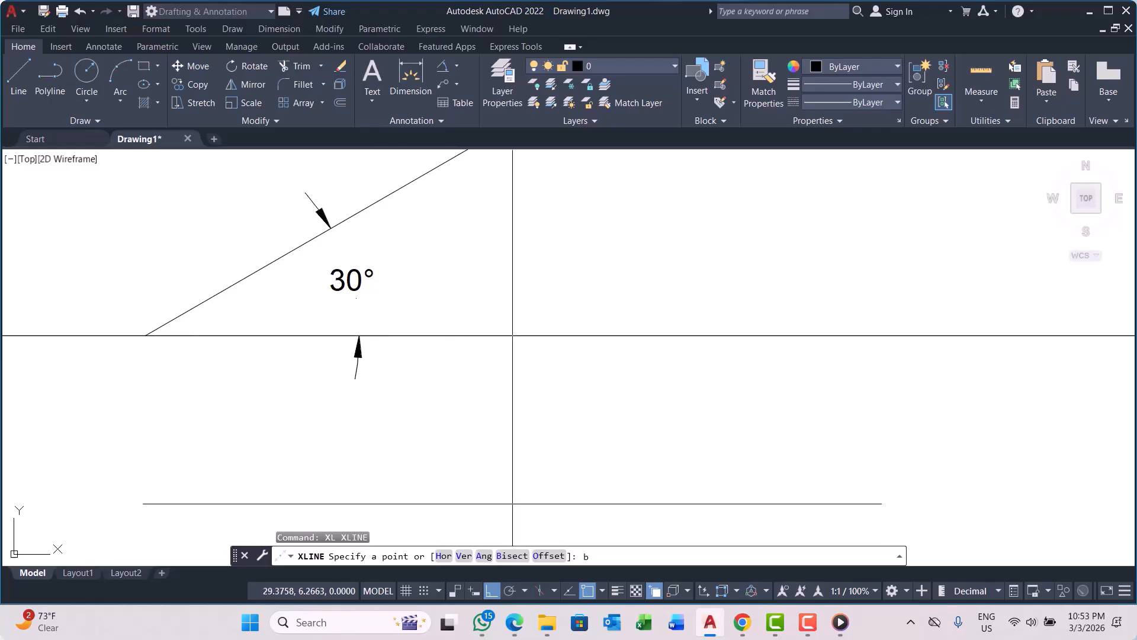
pyautogui.press('Return')
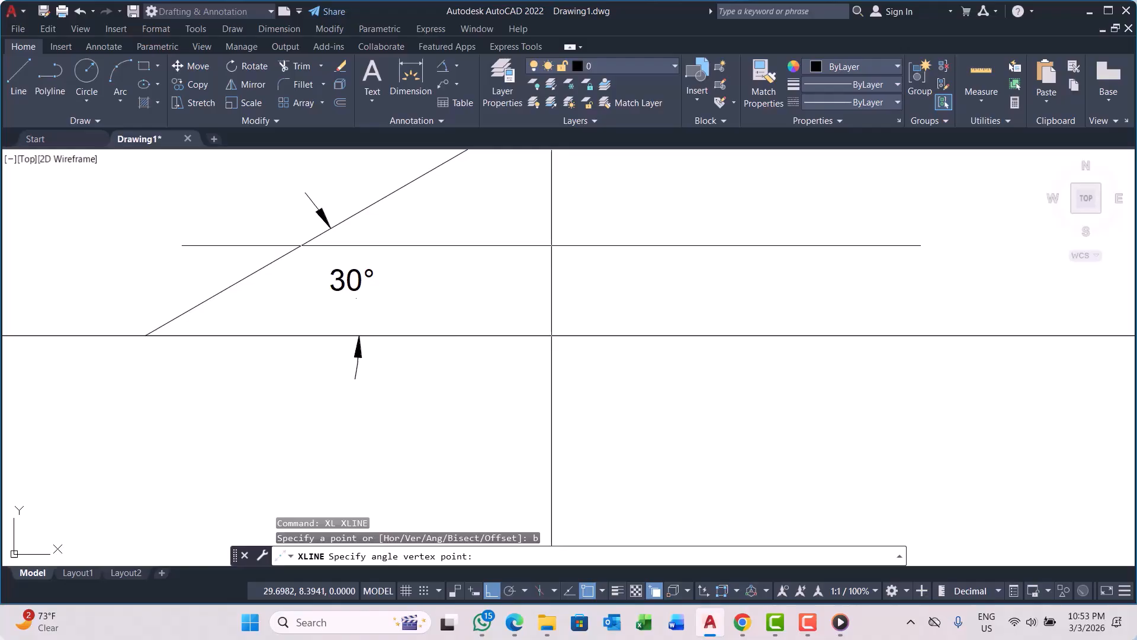
pyautogui.scroll(-4, 330, 323)
pyautogui.scroll(3, 359, 324)
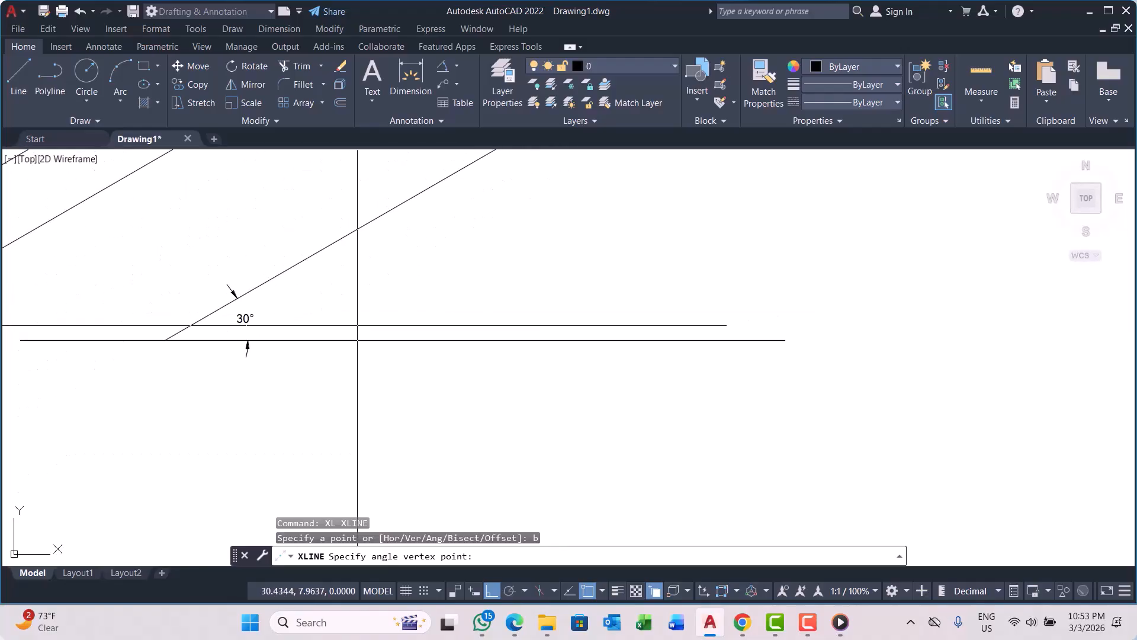
pyautogui.scroll(-3, 310, 305)
pyautogui.scroll(3, 214, 307)
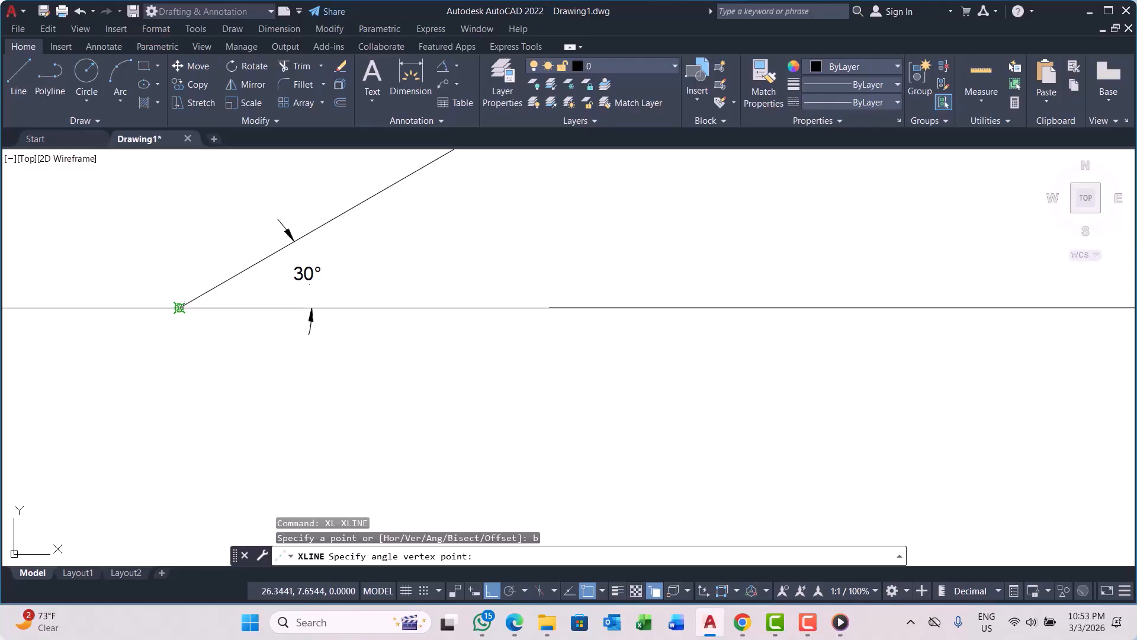
pyautogui.click(179, 307)
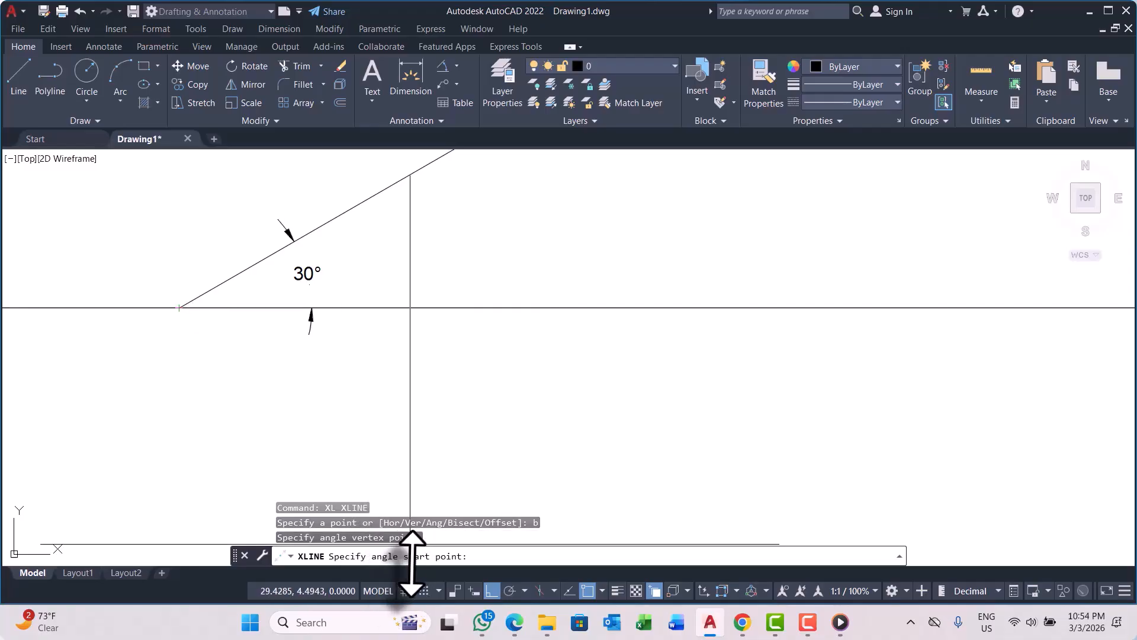
pyautogui.scroll(3, 296, 264)
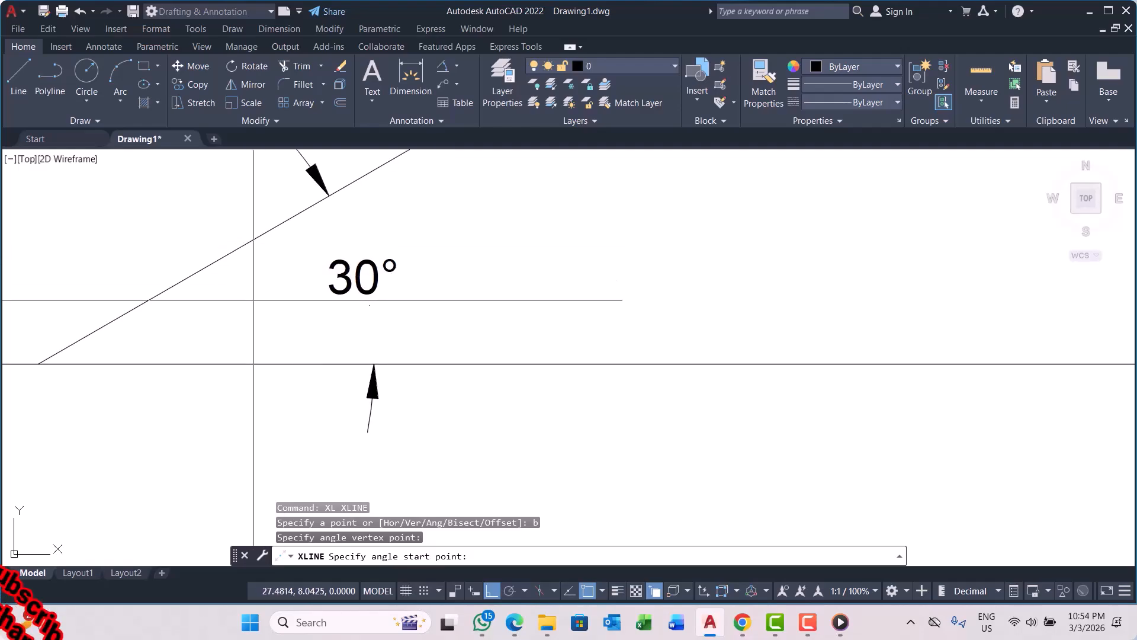
pyautogui.scroll(-3, 190, 320)
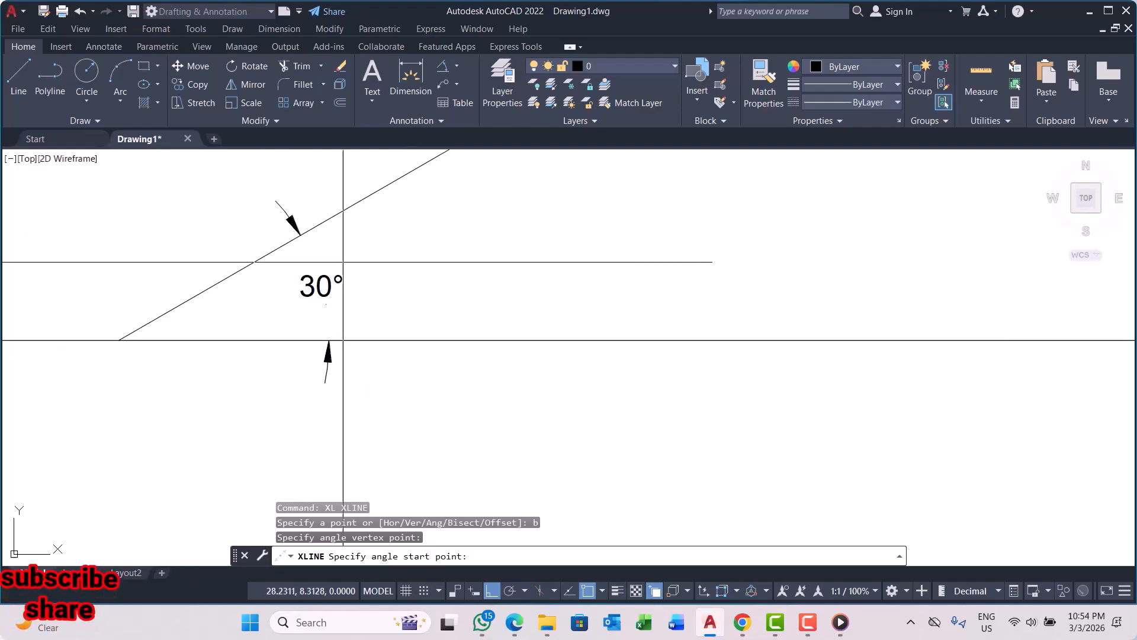
pyautogui.scroll(2, 252, 286)
pyautogui.click(228, 261)
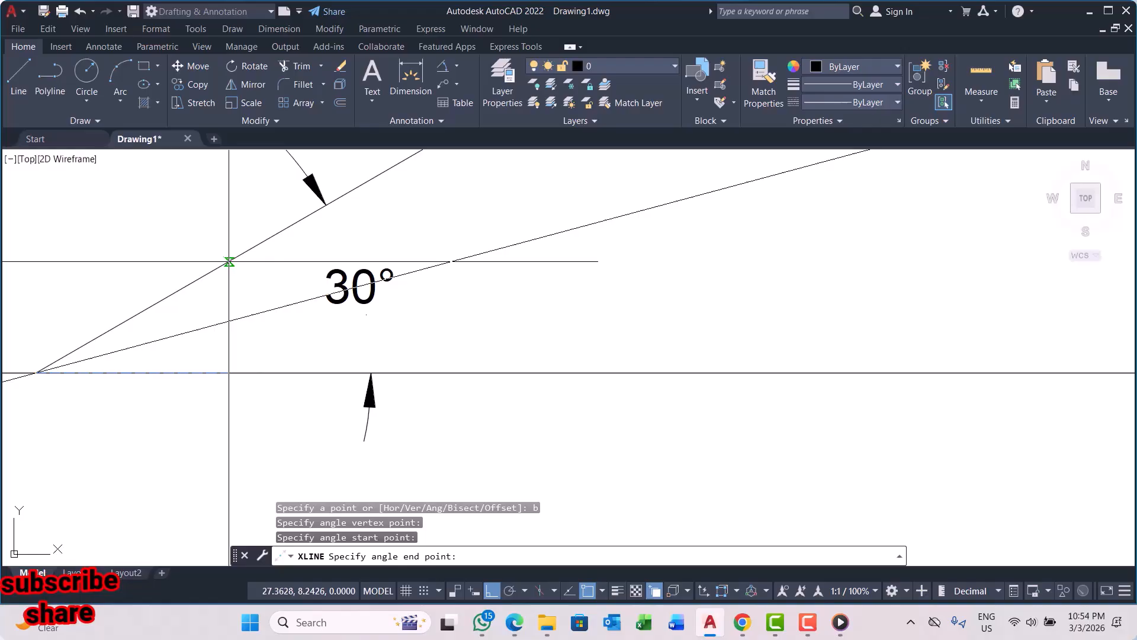
pyautogui.click(264, 382)
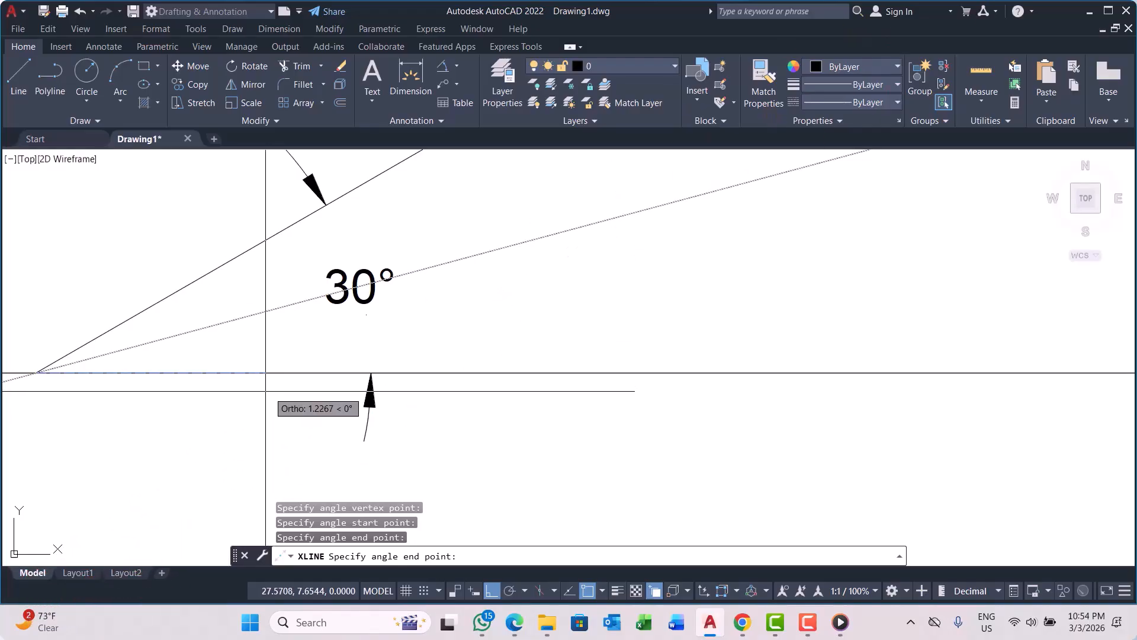
pyautogui.press('Escape')
pyautogui.scroll(-3, 261, 326)
pyautogui.scroll(4, 262, 326)
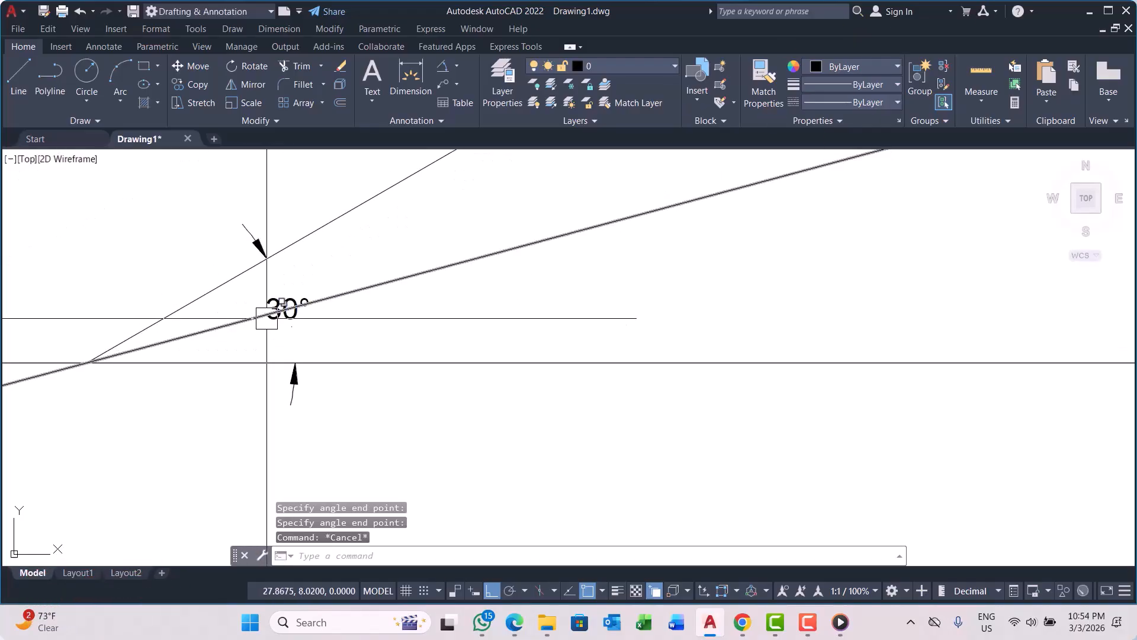
# Step: Trim the bisecting construction line and the horizontal line where they extend left of the 30° angle's vertex
pyautogui.scroll(2, 270, 320)
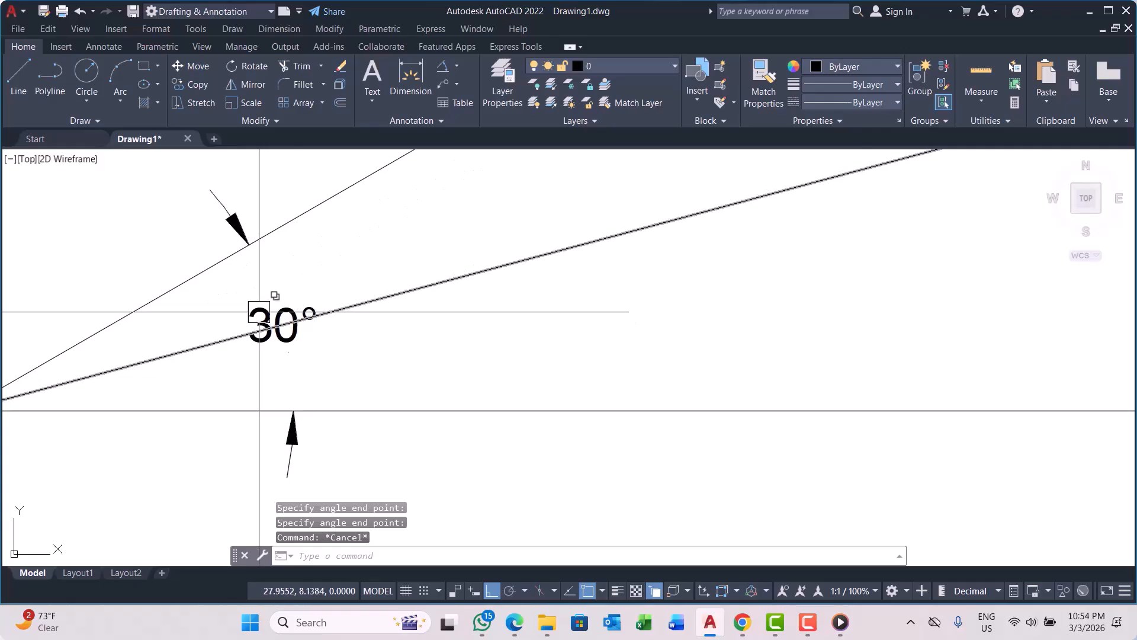
pyautogui.scroll(-2, 253, 301)
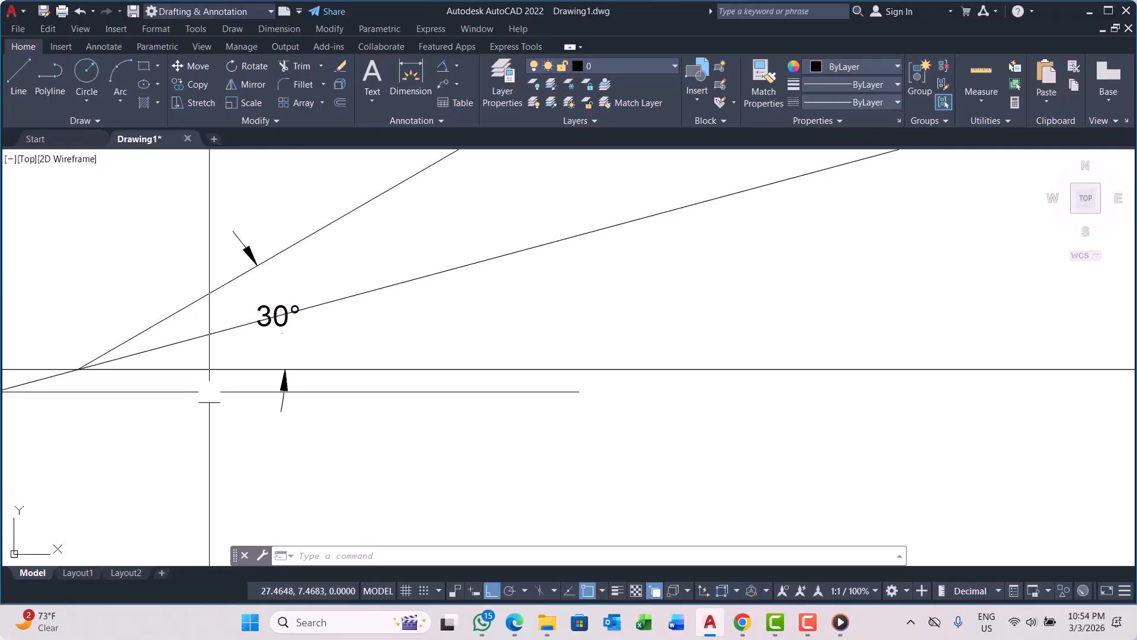
pyautogui.moveTo(208, 391); pyautogui.dragTo(249, 372, button='middle')
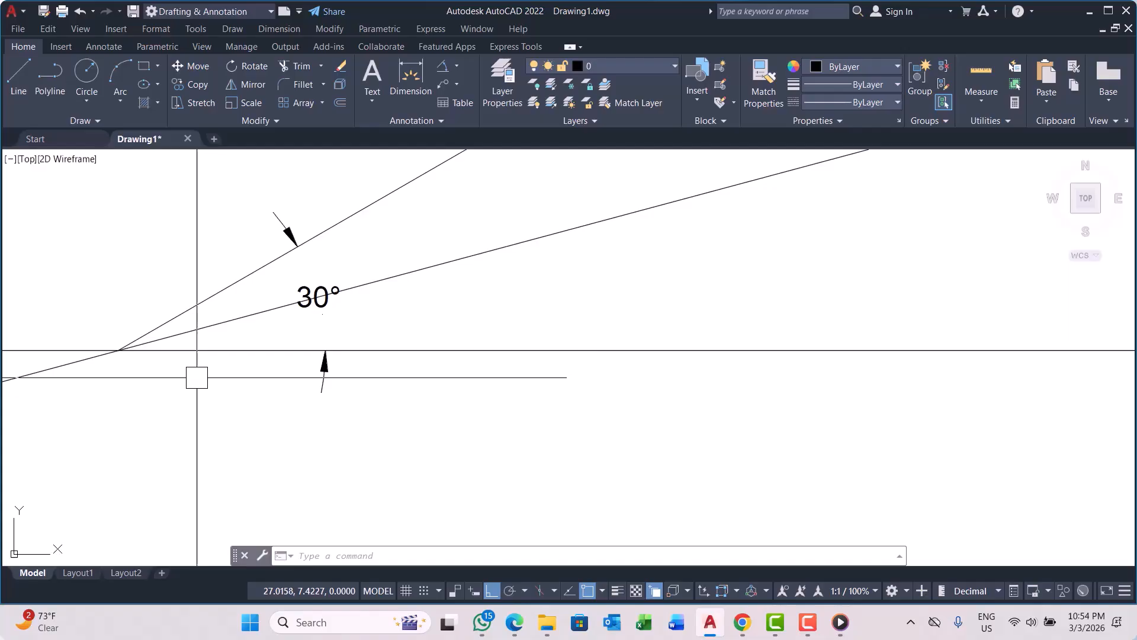
pyautogui.write('tr')
pyautogui.press('Return')
pyautogui.scroll(-1, 282, 331)
pyautogui.scroll(1, 146, 338)
pyautogui.click(186, 285)
pyautogui.click(128, 428)
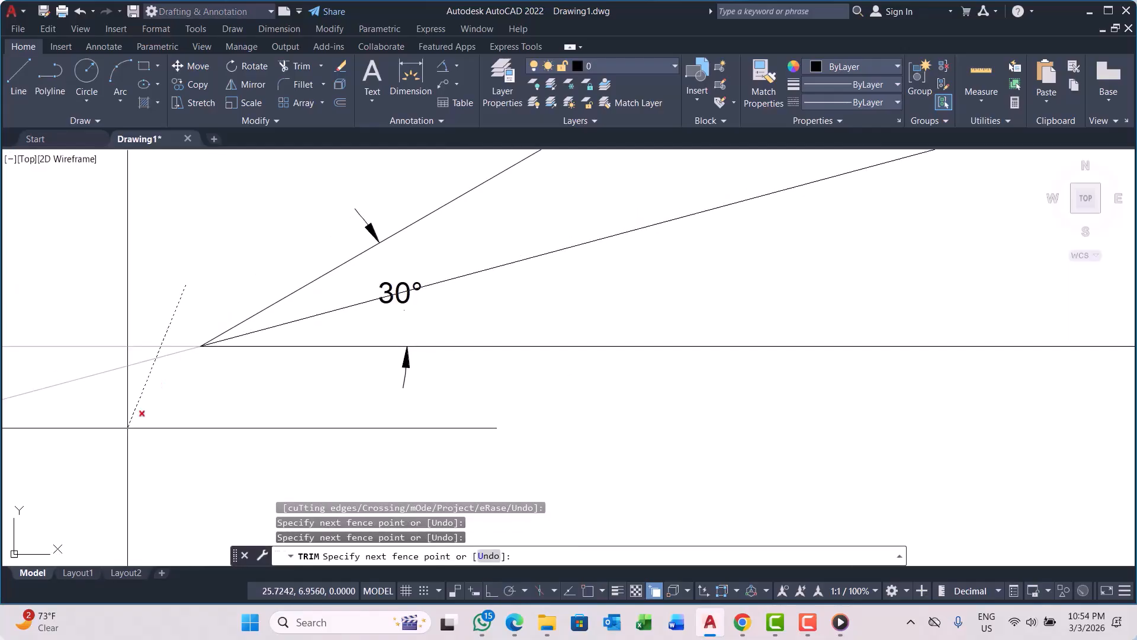
pyautogui.scroll(-5, 178, 407)
pyautogui.press('Escape')
pyautogui.press('Escape')
pyautogui.press('Escape')
pyautogui.press('Escape')
# Step: Stretch the right end of the upper horizontal line horizontally to the right, past the bisecting construction line
pyautogui.moveTo(553, 243); pyautogui.dragTo(250, 265, button='middle')
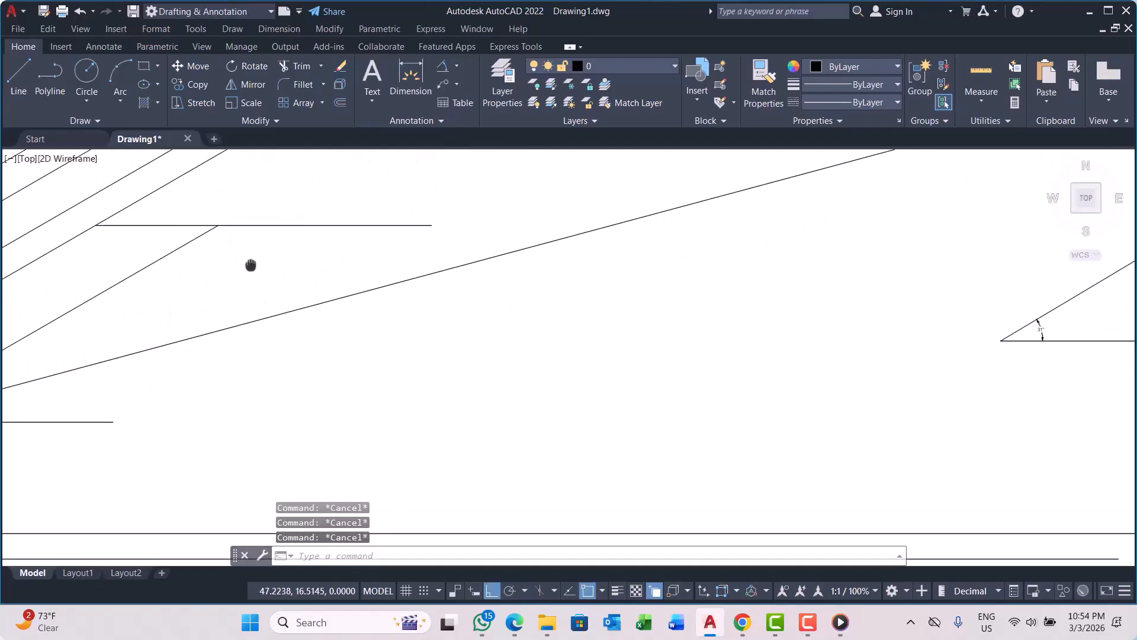
pyautogui.click(373, 226)
pyautogui.click(432, 225)
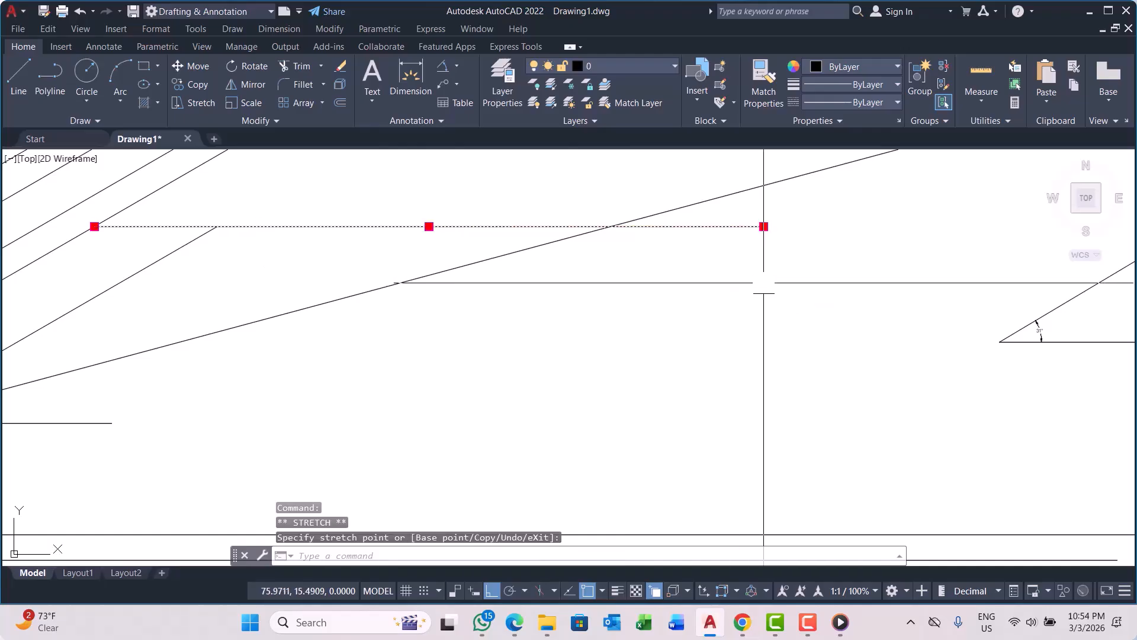
pyautogui.press('Escape')
pyautogui.press('Escape')
# Step: Trim the bisecting construction line above the extended upper horizontal line
pyautogui.write('tr')
pyautogui.press('Return')
pyautogui.click(684, 210)
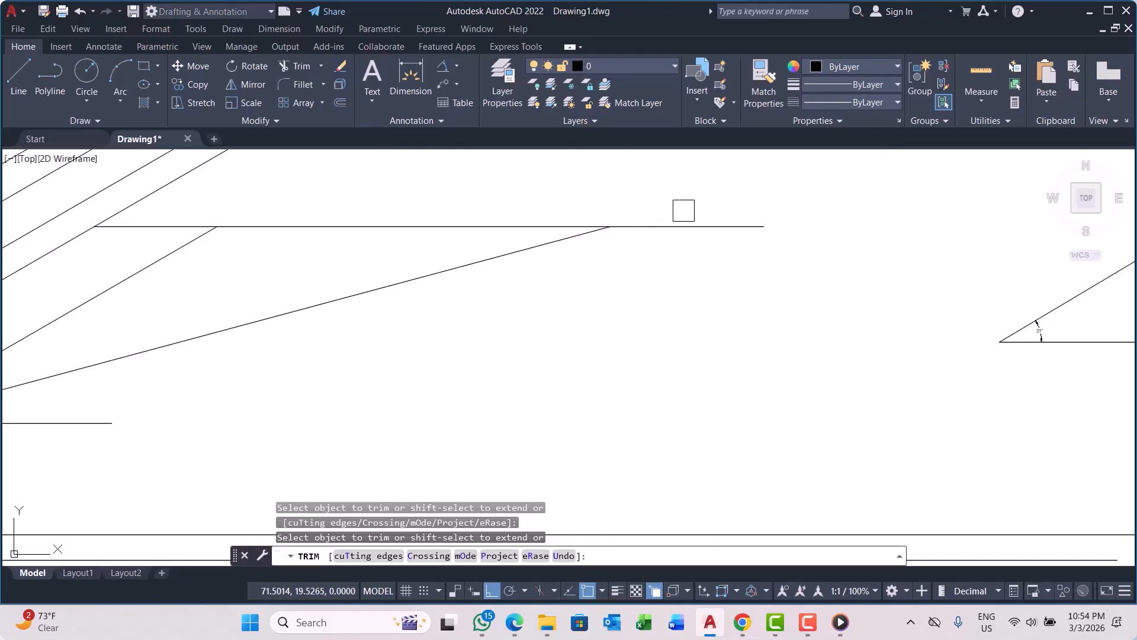
pyautogui.scroll(-3, 698, 199)
pyautogui.press('Escape')
pyautogui.press('Escape')
pyautogui.scroll(2, 568, 263)
pyautogui.press('Escape')
pyautogui.press('Escape')
# Step: Add an angular dimension between the upper inclined line and the bisecting construction line, placed beyond the 30° dimension
pyautogui.scroll(4, 465, 241)
pyautogui.moveTo(305, 234); pyautogui.dragTo(326, 307, button='middle')
pyautogui.click(444, 66)
pyautogui.scroll(4, 306, 293)
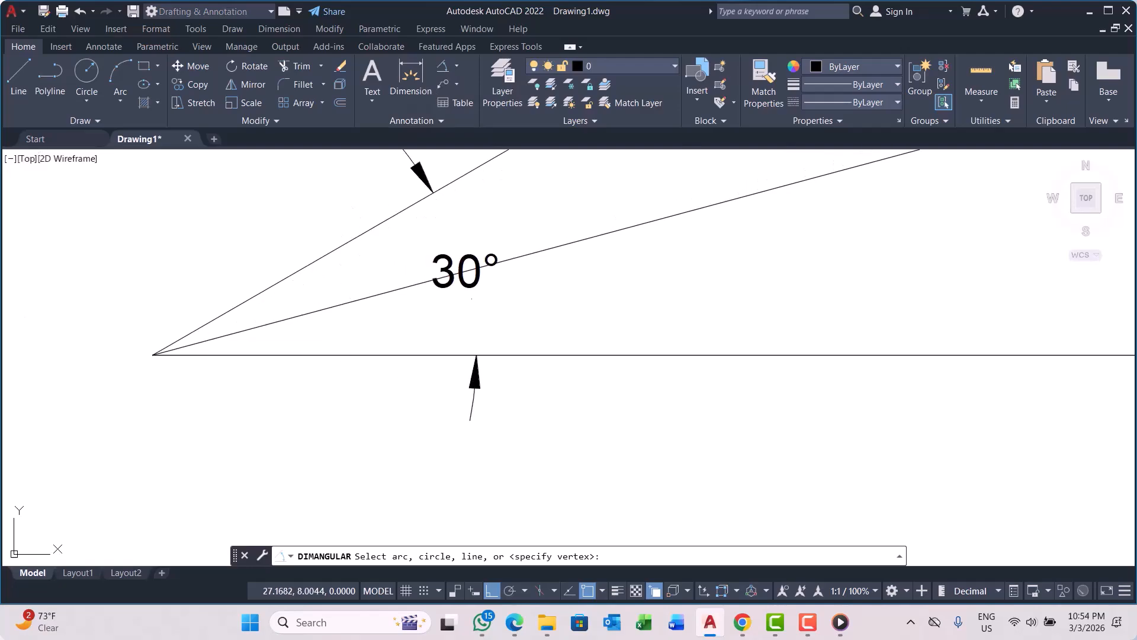
pyautogui.click(270, 282)
pyautogui.click(285, 311)
pyautogui.scroll(-4, 314, 296)
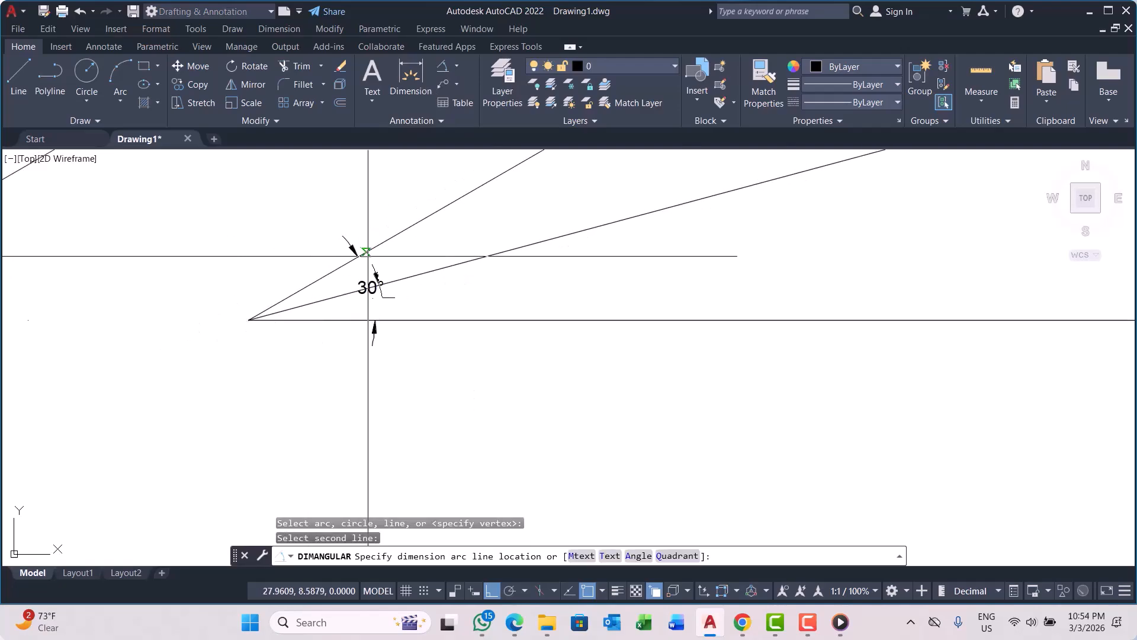
pyautogui.scroll(2, 380, 254)
pyautogui.click(499, 235)
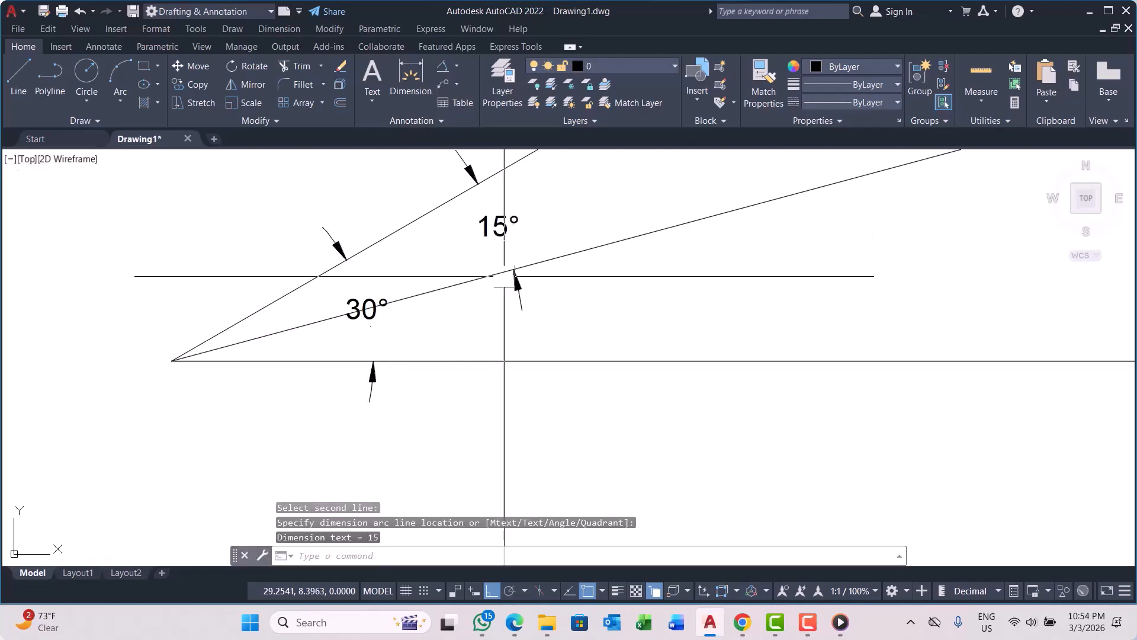
# Step: Add an angular dimension between the bisecting construction line and the horizontal line of the 30° angle
pyautogui.press('Return')
pyautogui.click(415, 294)
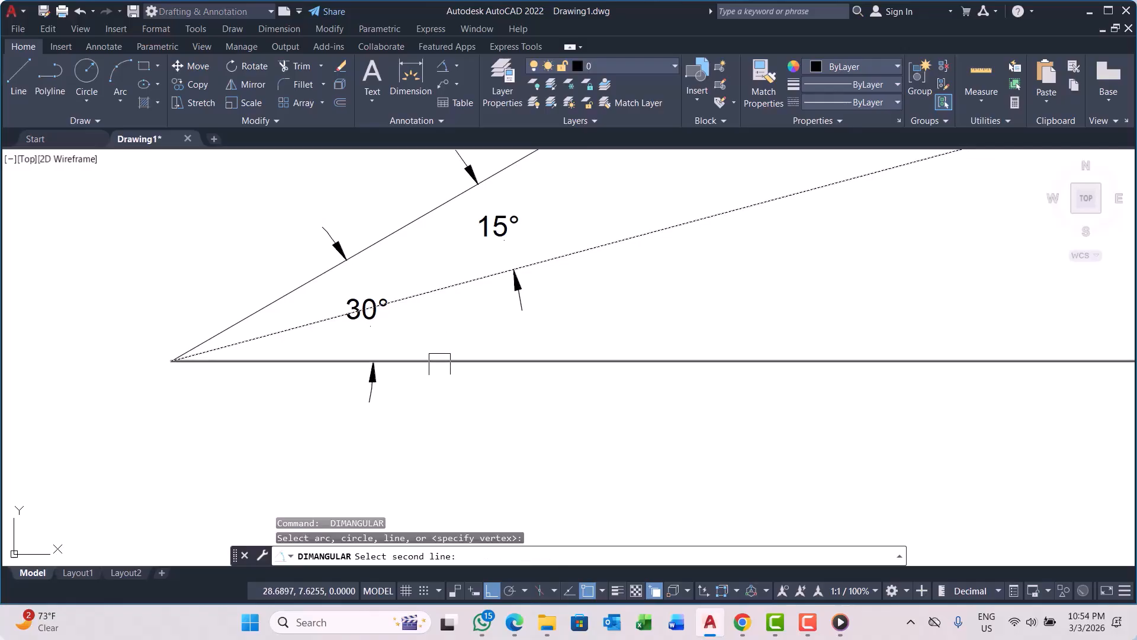
pyautogui.click(442, 360)
pyautogui.click(513, 270)
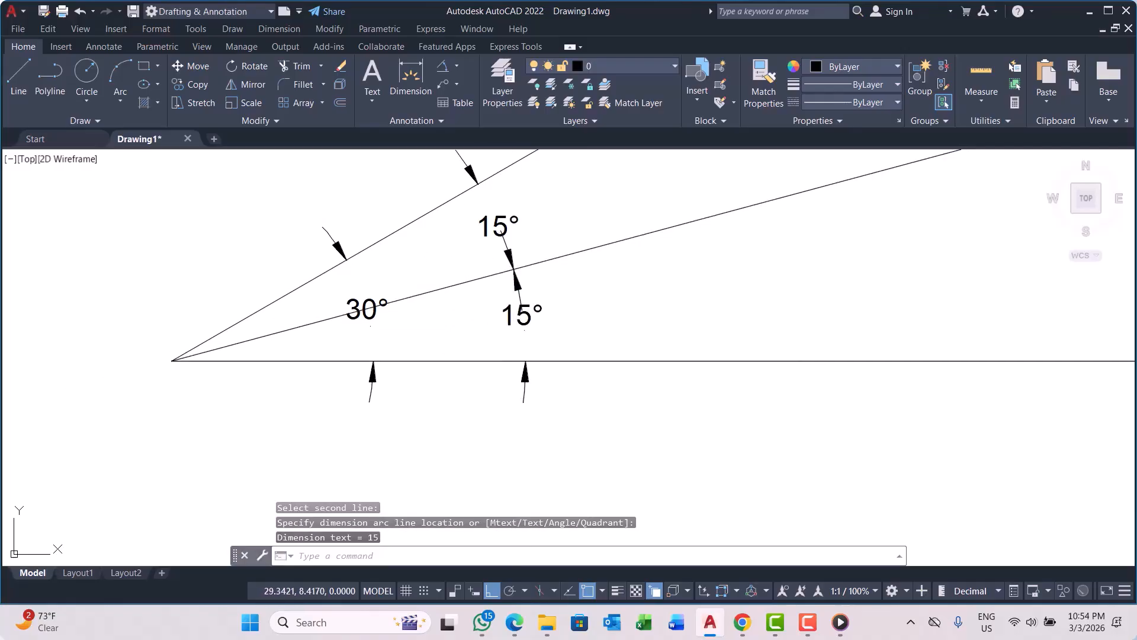
pyautogui.press('Escape')
pyautogui.press('Escape')
# Step: Offset the uppermost line of the dense sloping group by 300 to its upper-left side, using XLINE's Offset option
pyautogui.moveTo(505, 297)
pyautogui.mouseDown(button='middle')
pyautogui.moveTo(466, 354)
pyautogui.moveTo(330, 376)
pyautogui.mouseUp(button='middle')
pyautogui.scroll(-5, 466, 354)
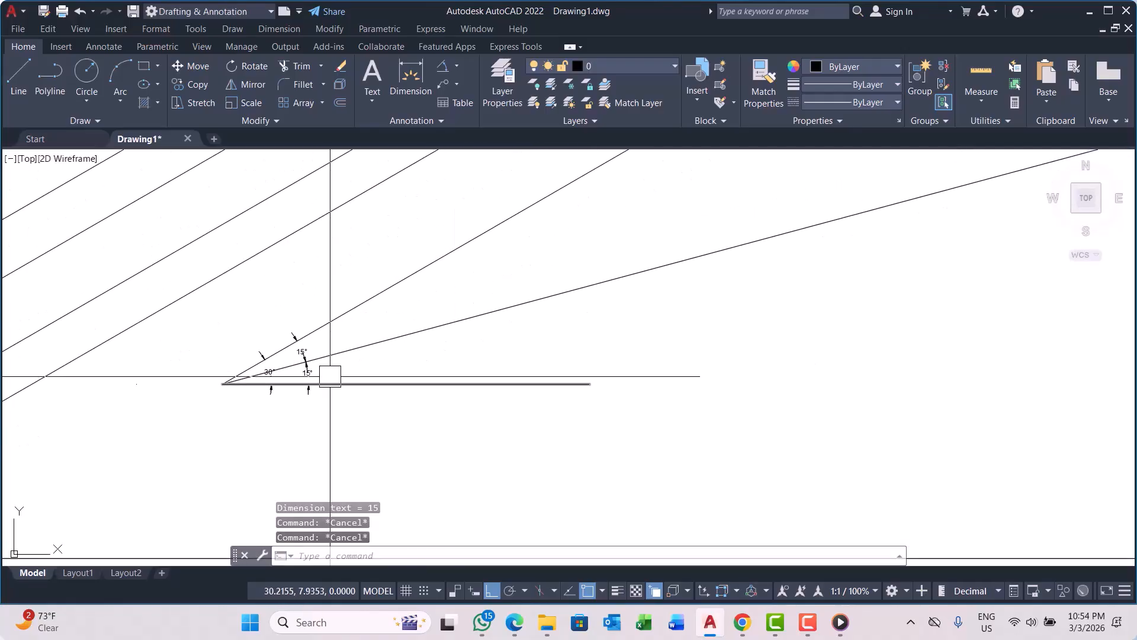
pyautogui.scroll(-3, 331, 390)
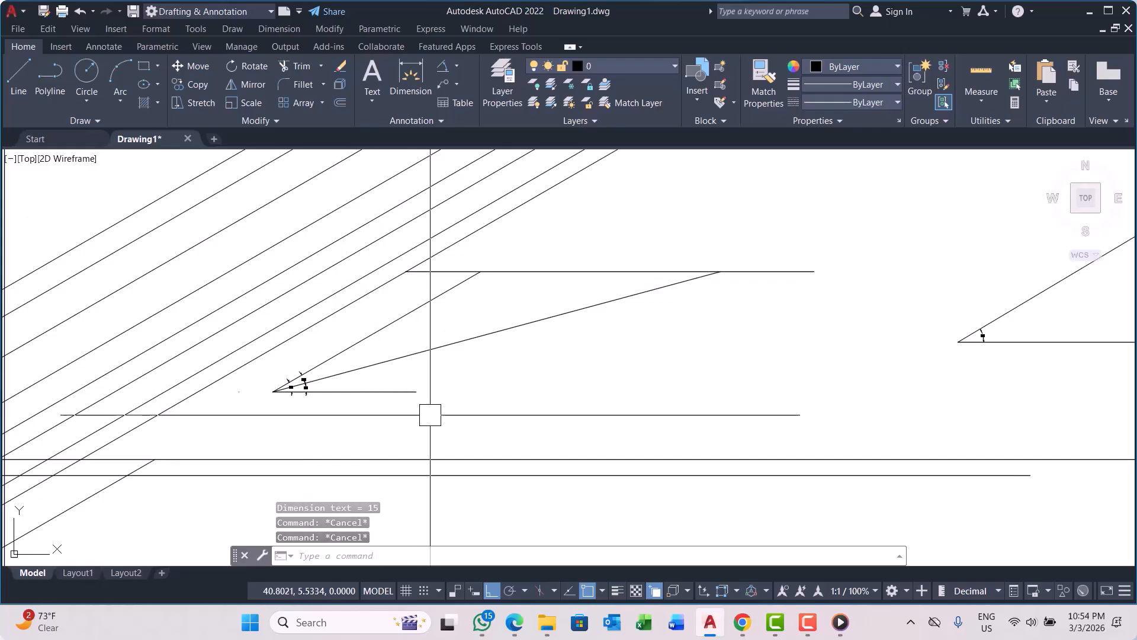
pyautogui.moveTo(447, 406); pyautogui.dragTo(446, 424, button='middle')
pyautogui.press('Escape')
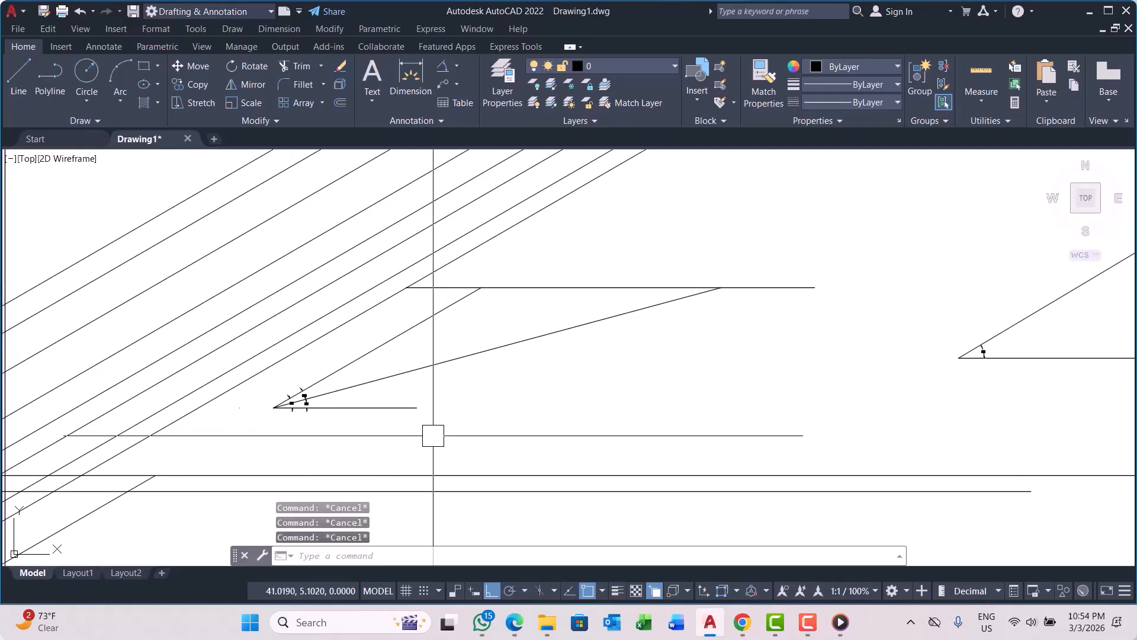
pyautogui.write('xl')
pyautogui.press('Return')
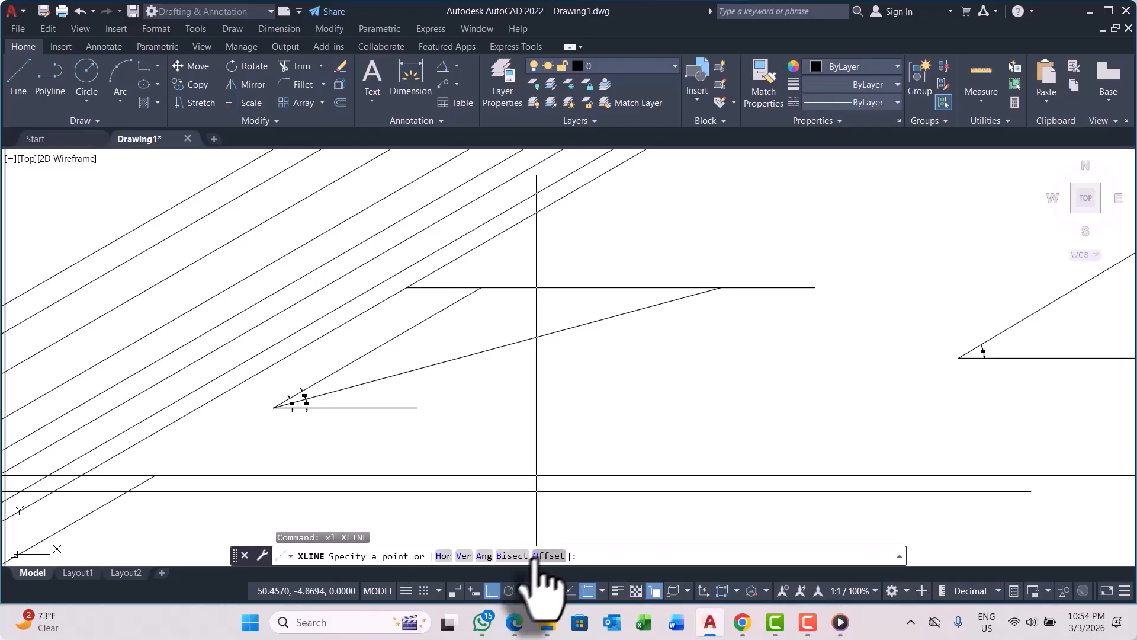
pyautogui.scroll(-2, 459, 403)
pyautogui.scroll(-1, 459, 402)
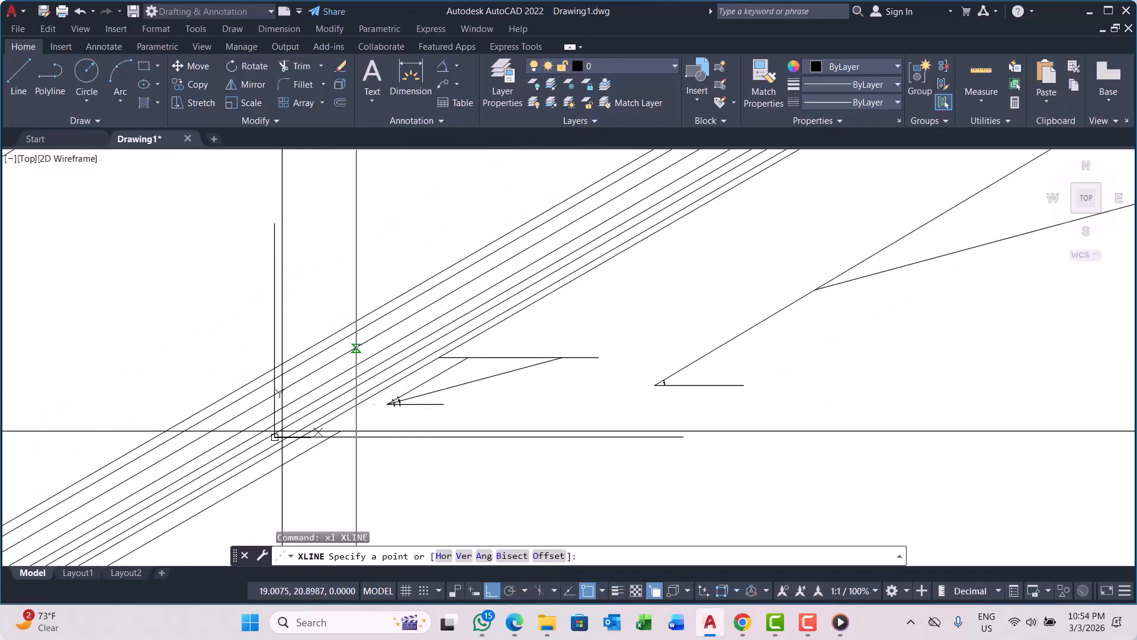
pyautogui.click(548, 556)
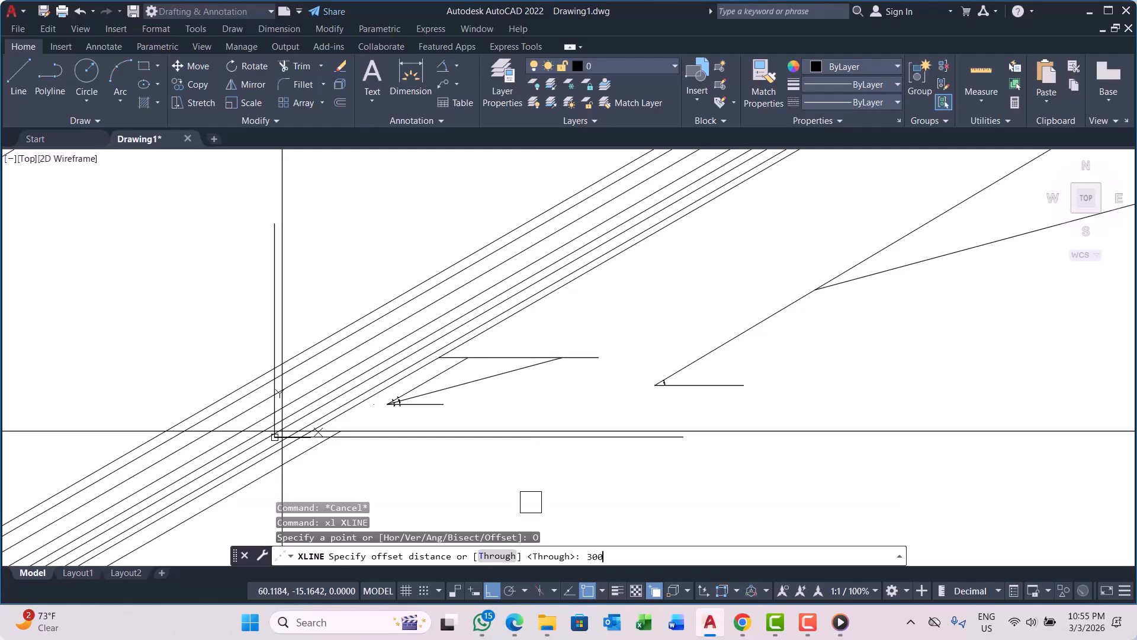
pyautogui.press('Return')
pyautogui.scroll(2, 348, 317)
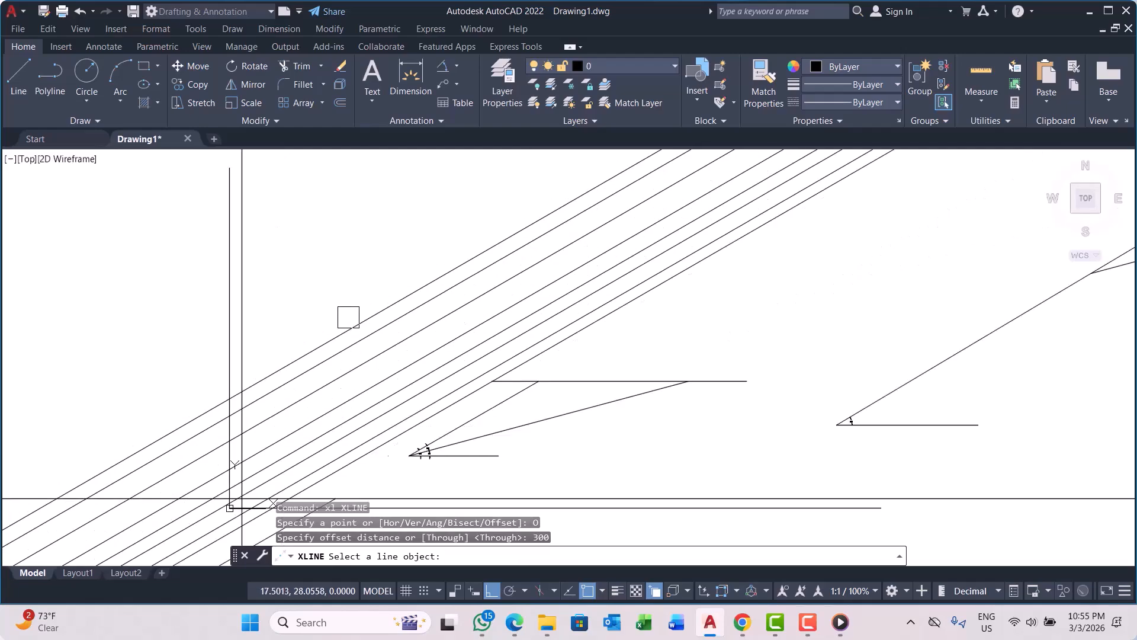
pyautogui.click(352, 322)
pyautogui.click(336, 286)
# Step: Offset the newly created sloping construction line by the same 300 distance, again to its upper-left side
pyautogui.scroll(-6, 343, 335)
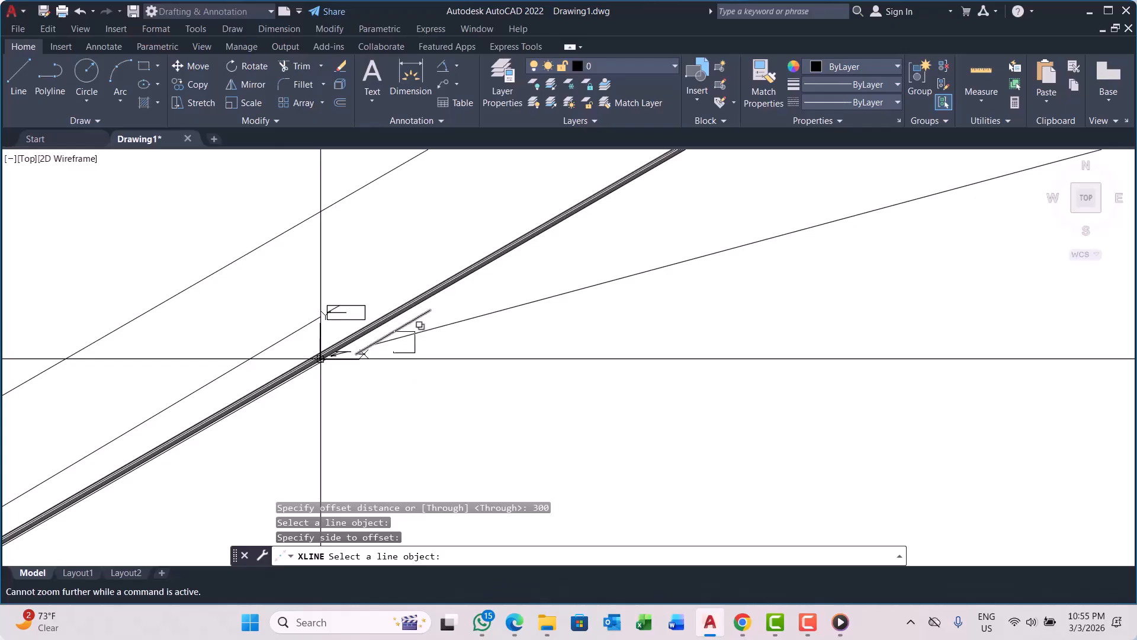
pyautogui.click(252, 247)
pyautogui.click(206, 223)
pyautogui.scroll(-1, 251, 319)
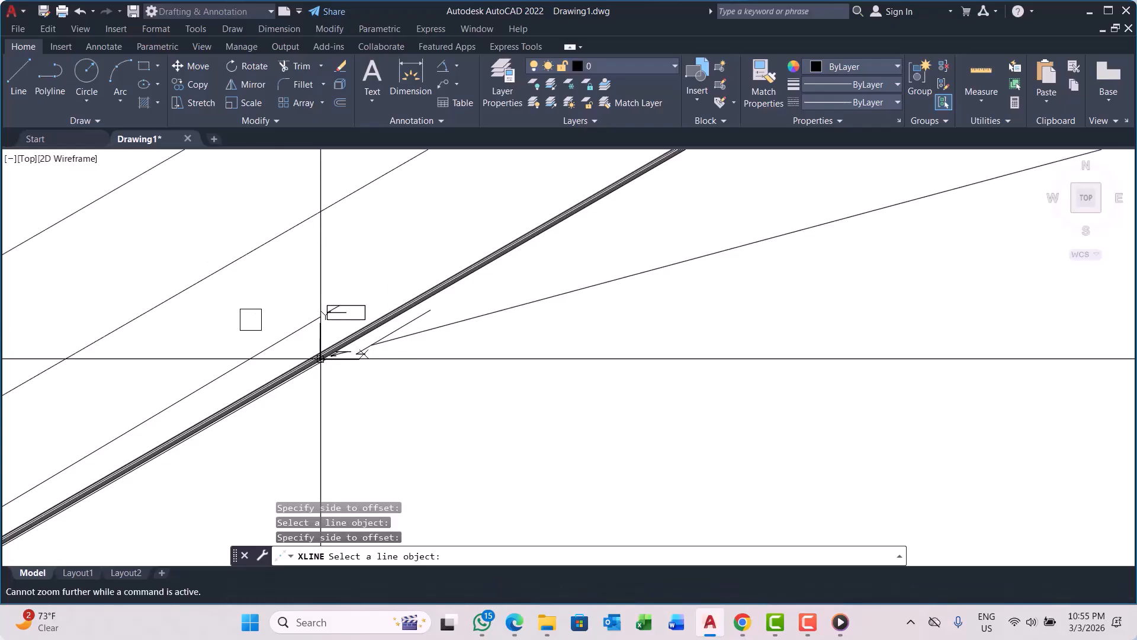
# Step: Place an aligned dimension perpendicularly between the two offset sloping construction lines and check its text up close
pyautogui.click(456, 64)
pyautogui.click(481, 124)
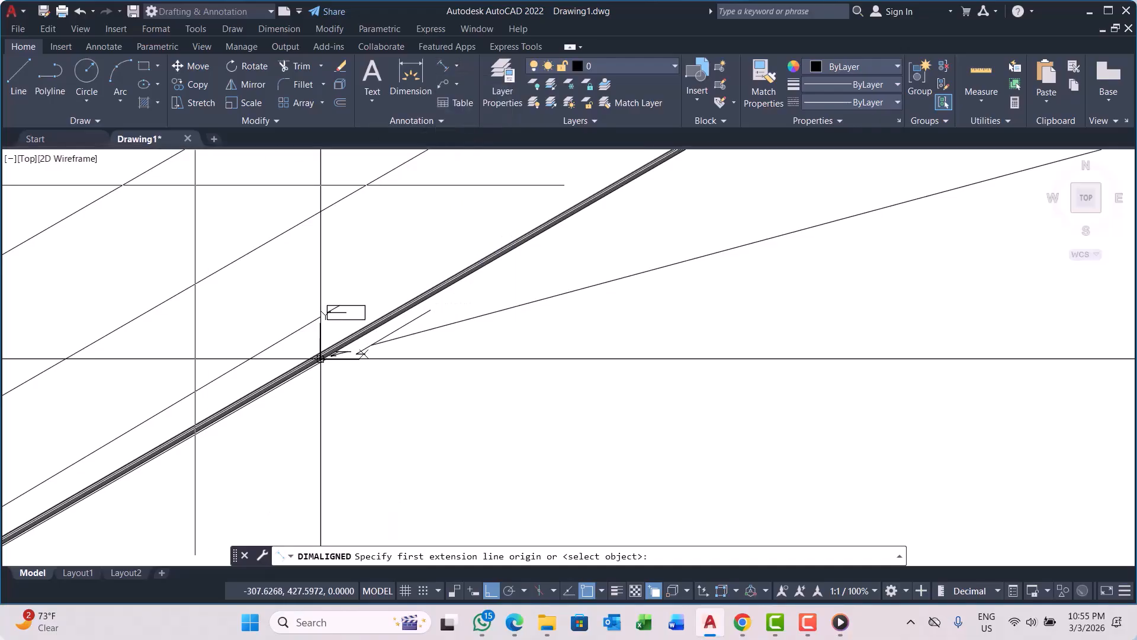
pyautogui.click(134, 180)
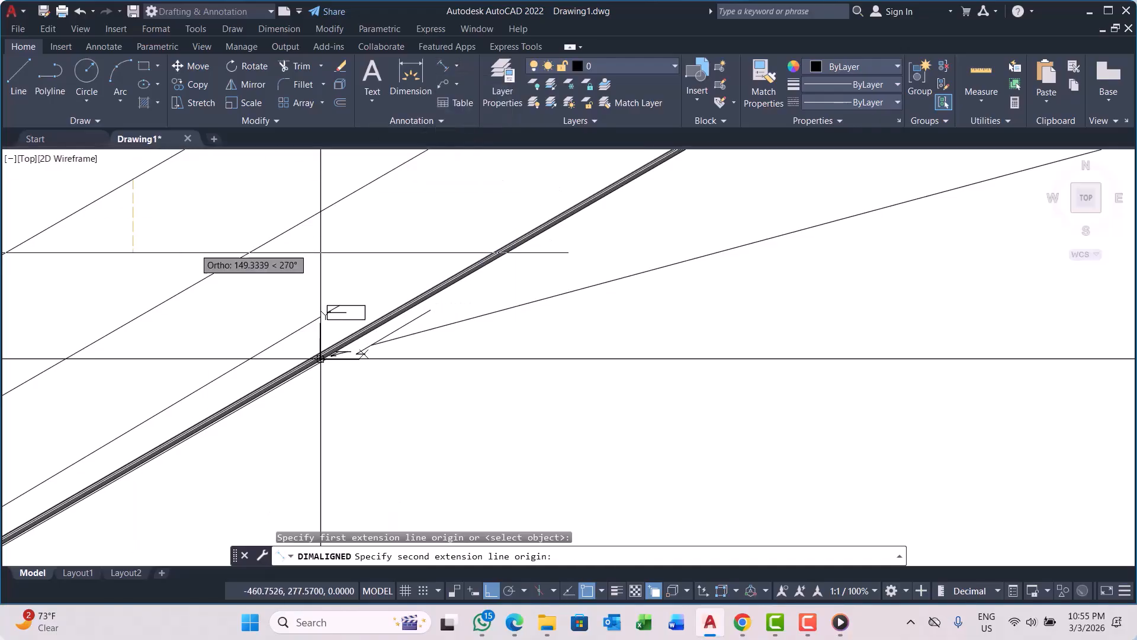
pyautogui.click(201, 281)
pyautogui.click(323, 354)
pyautogui.scroll(6, 235, 287)
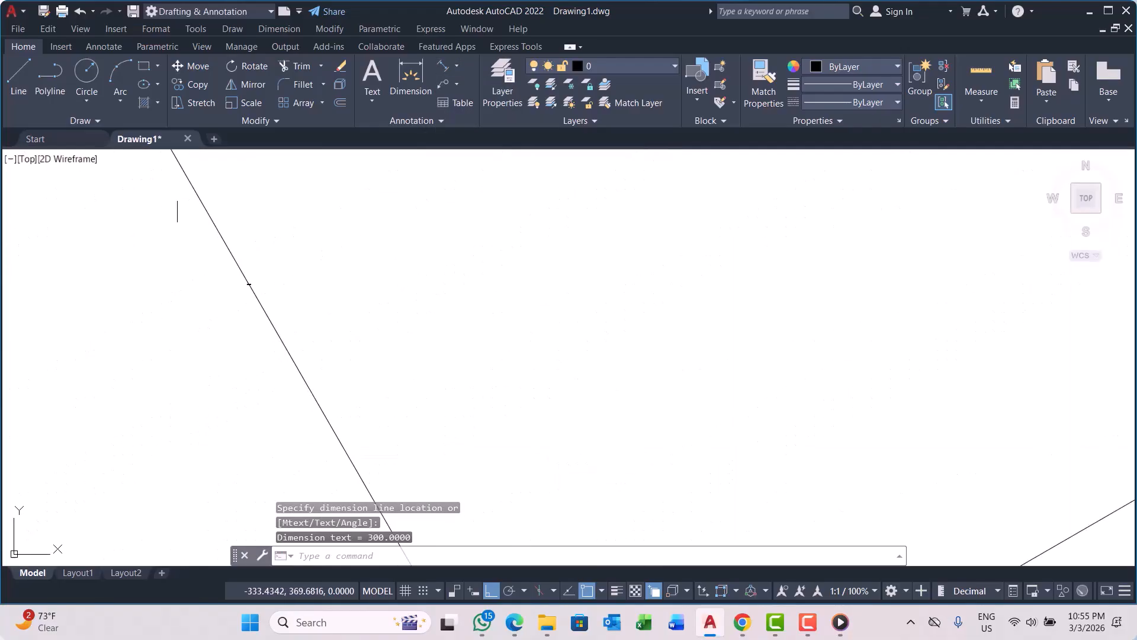
pyautogui.scroll(5, 271, 273)
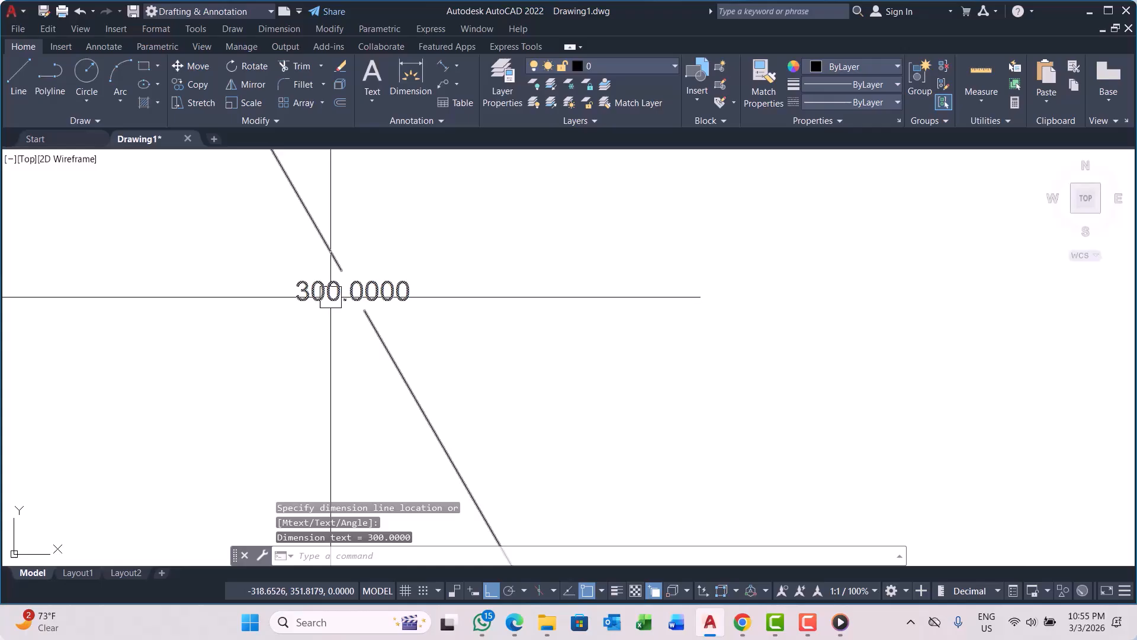
pyautogui.scroll(4, 330, 297)
pyautogui.scroll(-6, 322, 344)
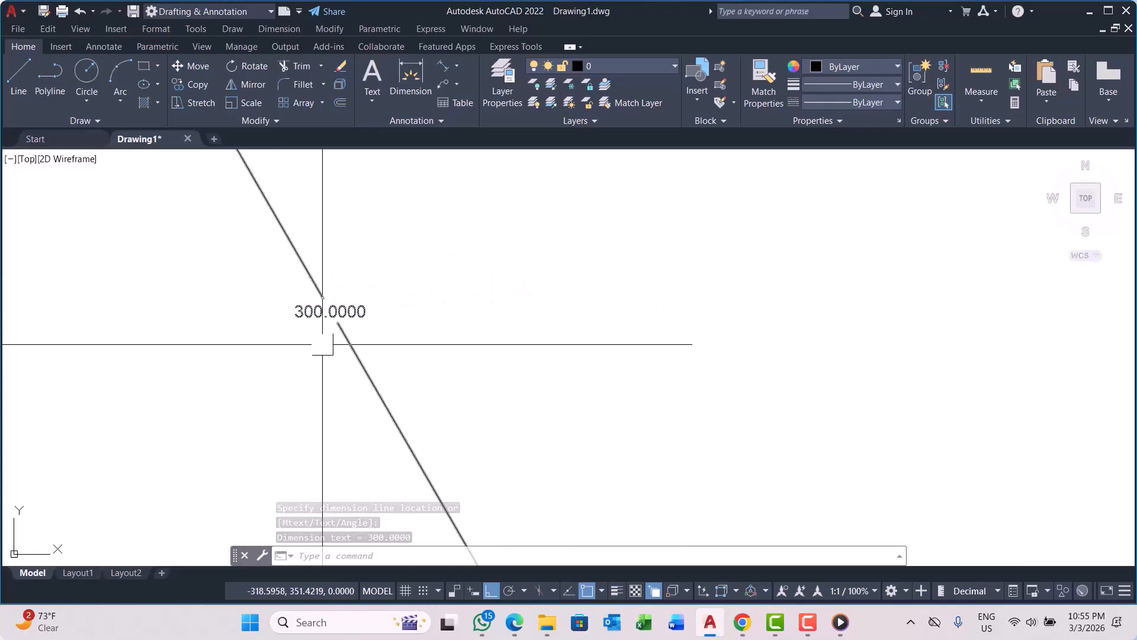
pyautogui.scroll(-5, 356, 332)
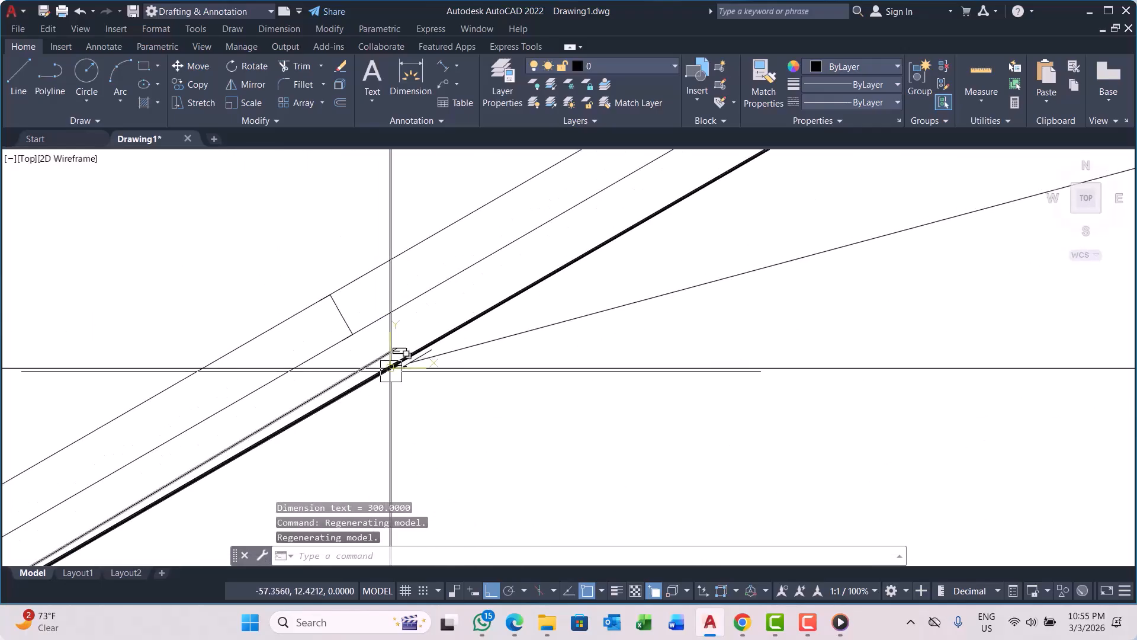
# Step: Draw a vertical construction line with XLINE through the rectangle, just inside its right edge
pyautogui.scroll(2, 373, 356)
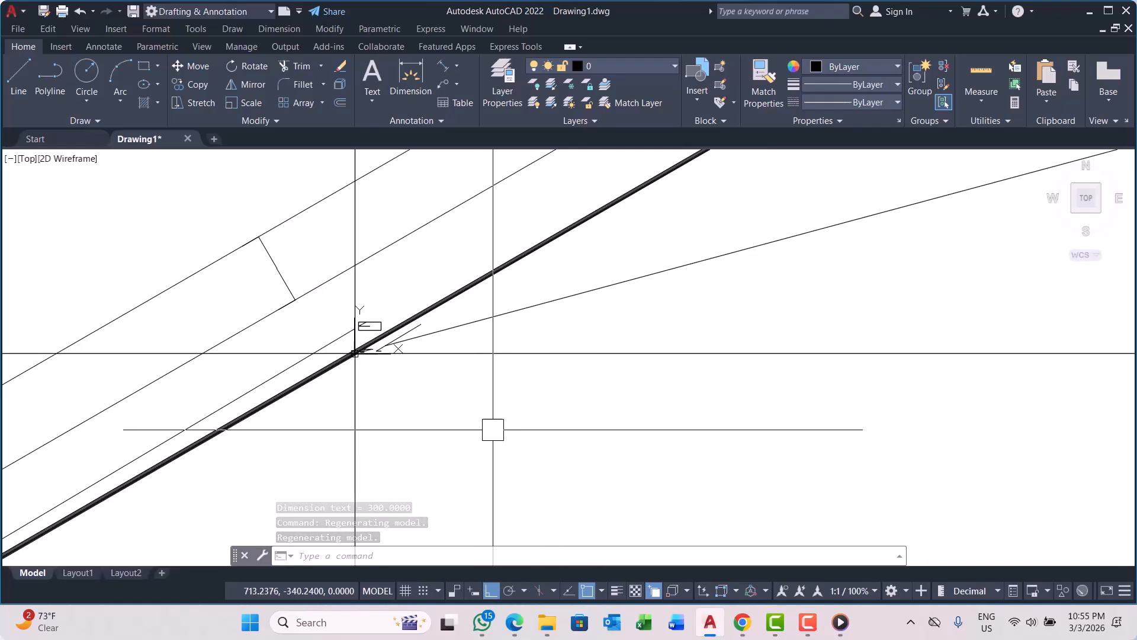
pyautogui.scroll(5, 367, 353)
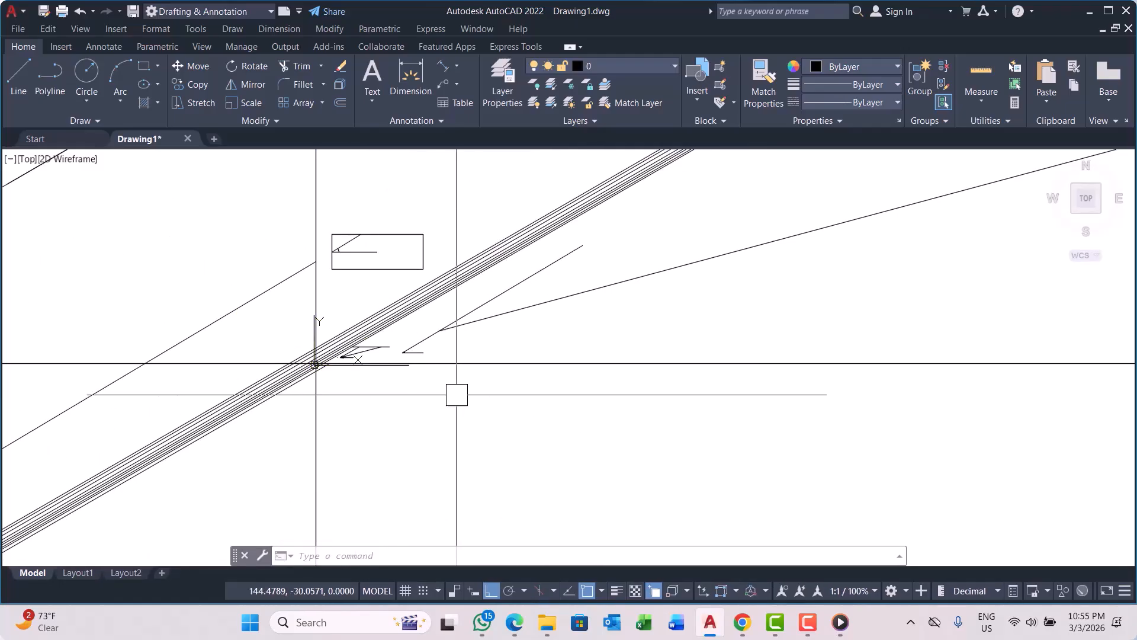
pyautogui.write('xl')
pyautogui.press('Return')
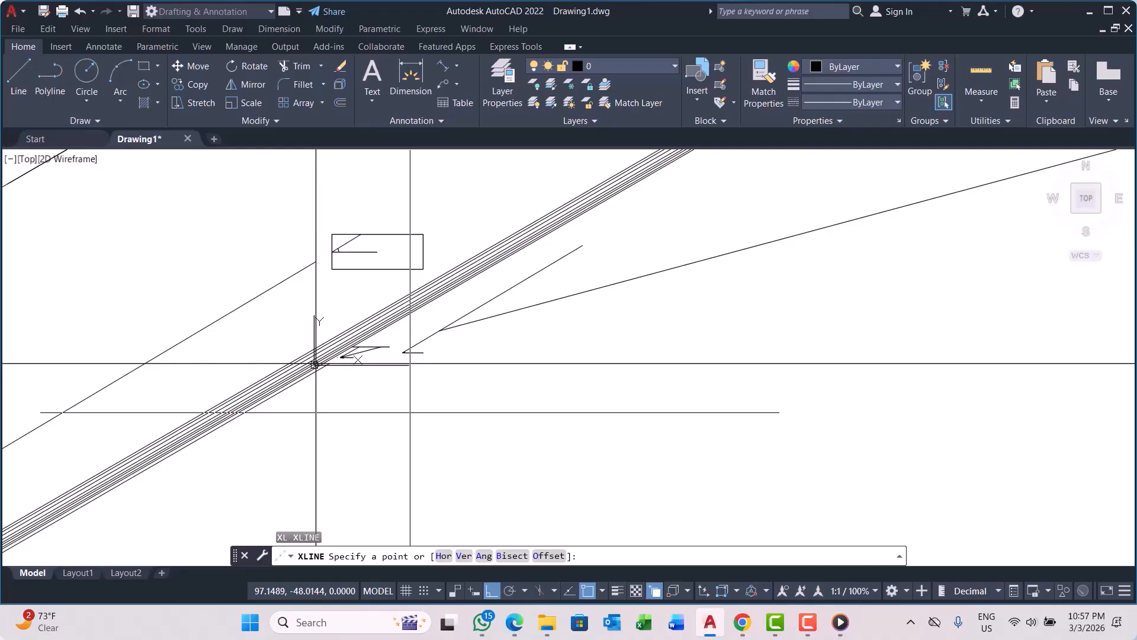
pyautogui.scroll(8, 379, 309)
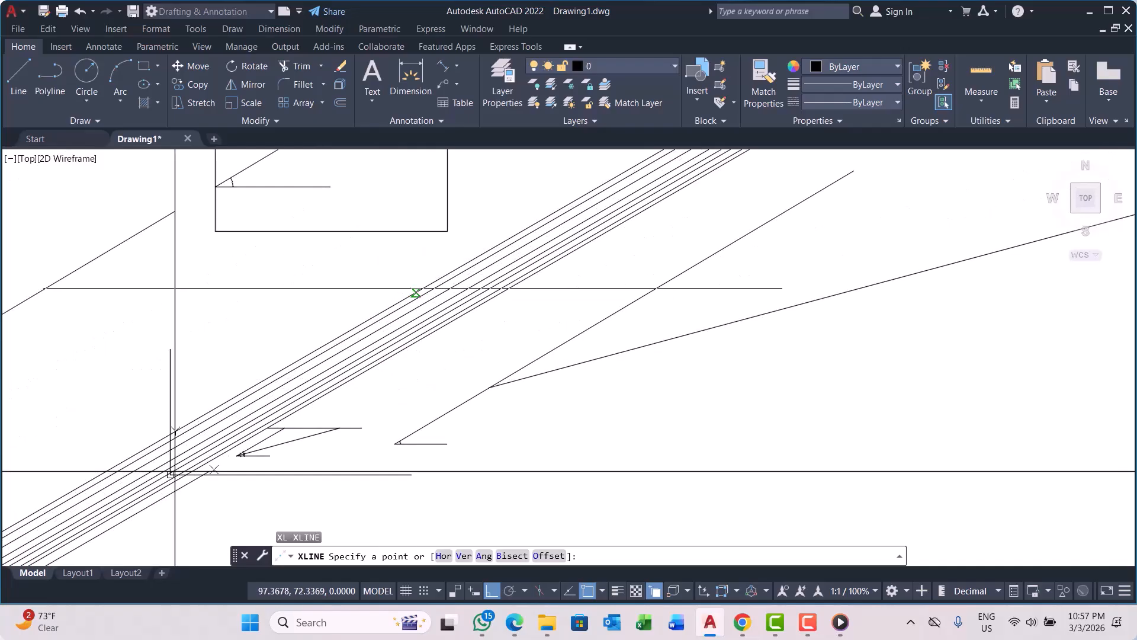
pyautogui.click(453, 261)
pyautogui.scroll(-5, 453, 261)
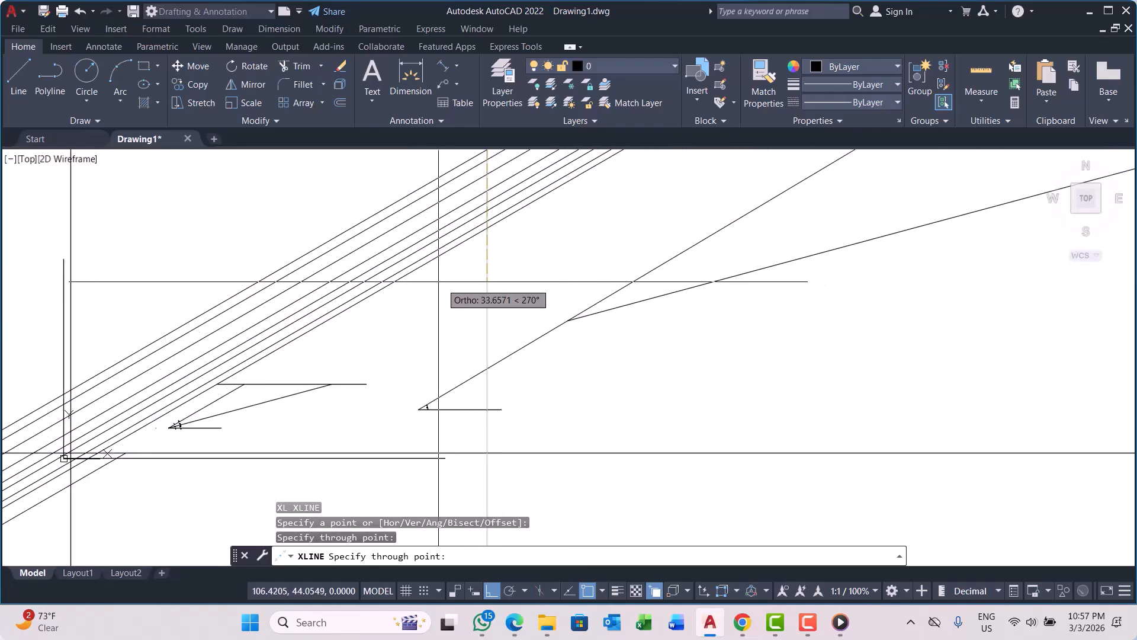
pyautogui.press('Escape')
pyautogui.press('Escape')
pyautogui.press('Escape')
# Step: Inspect the vertical construction line in relation to the rectangle, the sloping lines and the bisected angle
pyautogui.scroll(-4, 409, 303)
pyautogui.moveTo(446, 305); pyautogui.dragTo(346, 382, button='middle')
pyautogui.scroll(4, 345, 383)
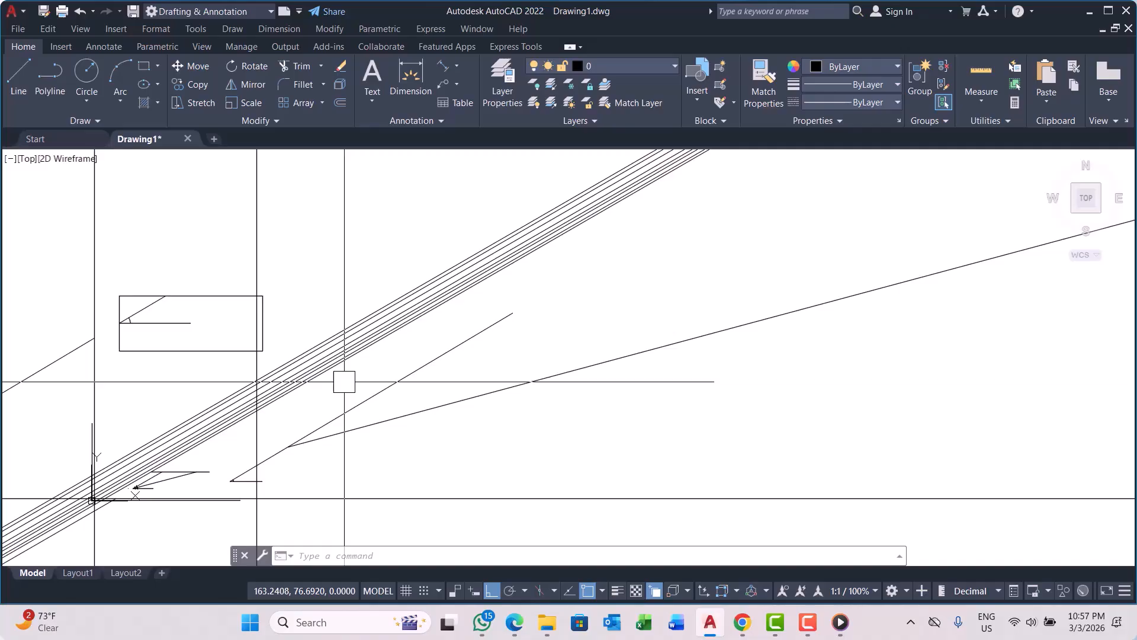
pyautogui.scroll(-1, 344, 382)
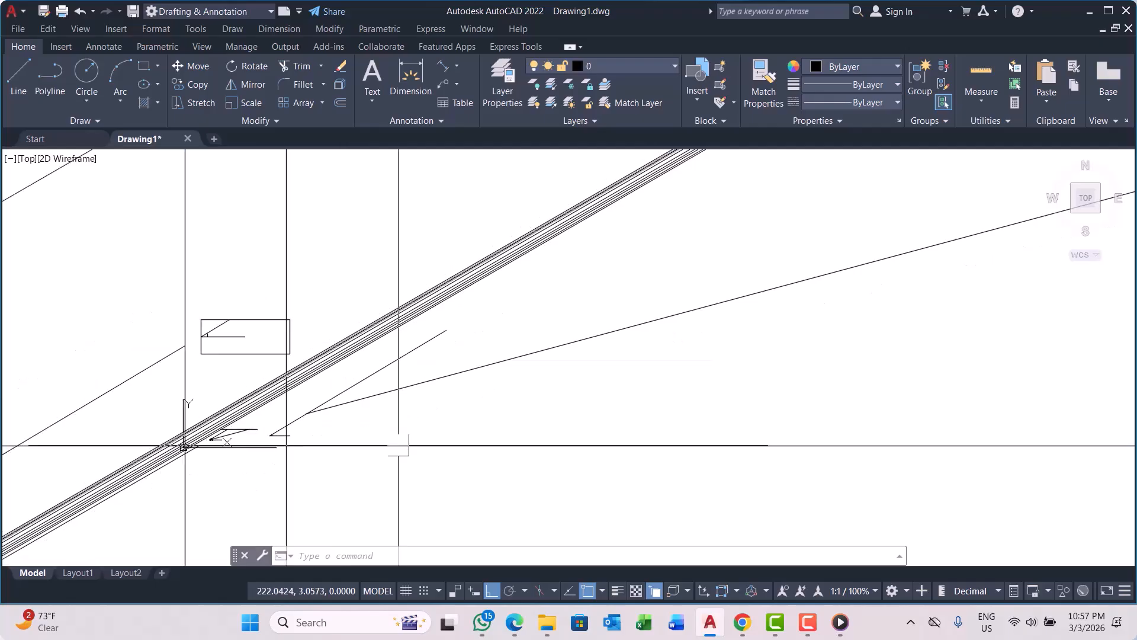
pyautogui.moveTo(398, 444); pyautogui.dragTo(440, 394, button='middle')
pyautogui.scroll(3, 189, 262)
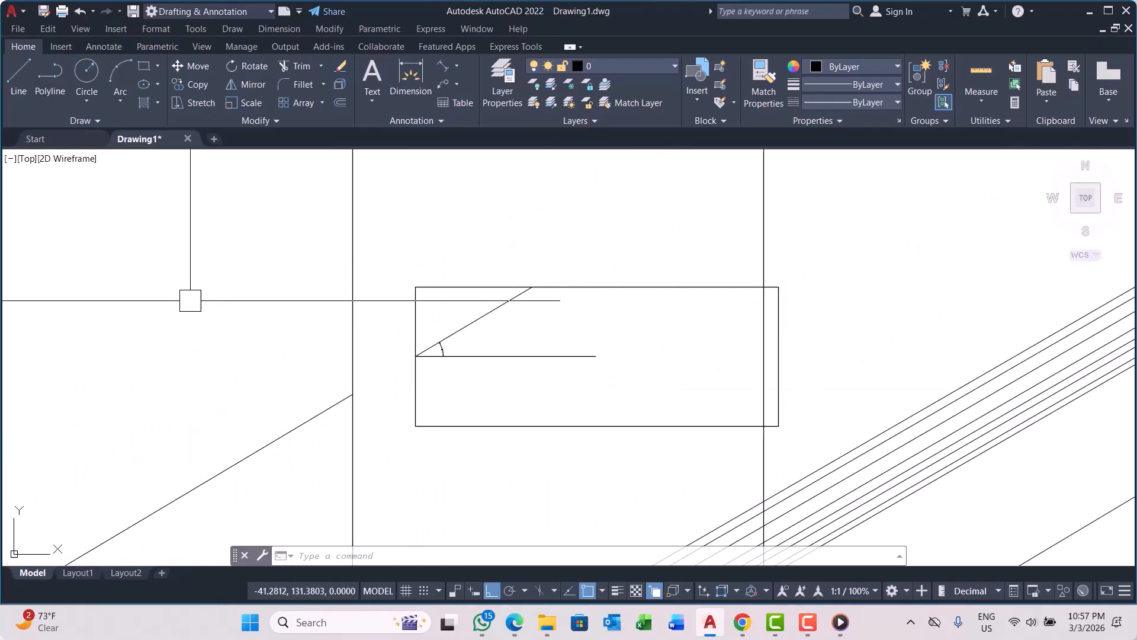
pyautogui.moveTo(233, 309); pyautogui.dragTo(276, 216, button='middle')
pyautogui.scroll(-2, 229, 209)
pyautogui.scroll(2, 314, 292)
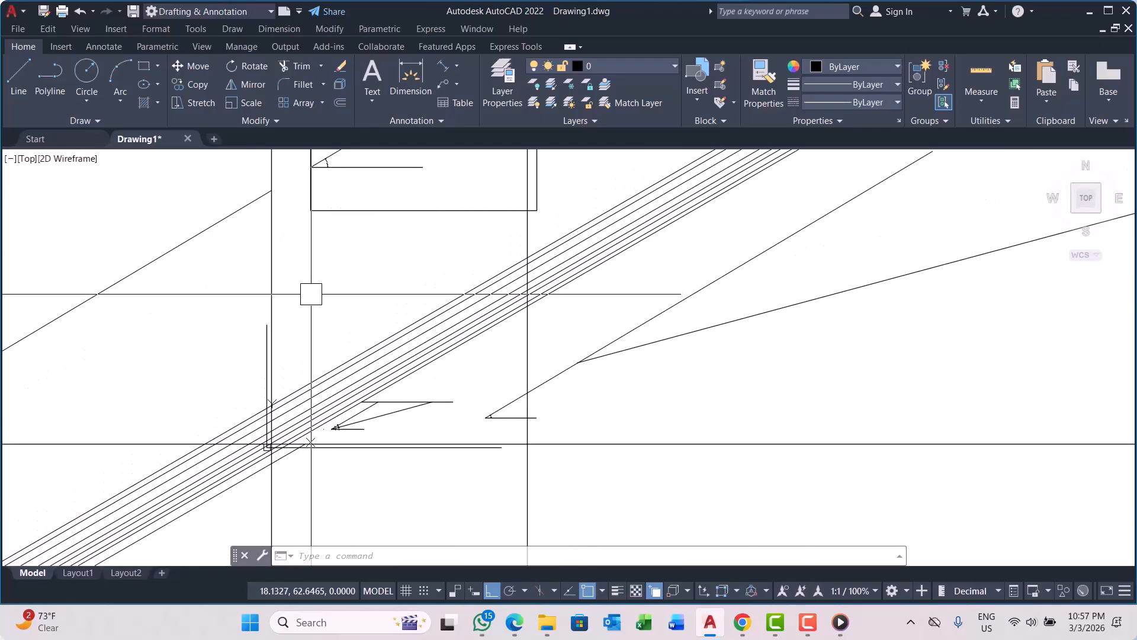
pyautogui.moveTo(335, 307); pyautogui.dragTo(331, 363, button='middle')
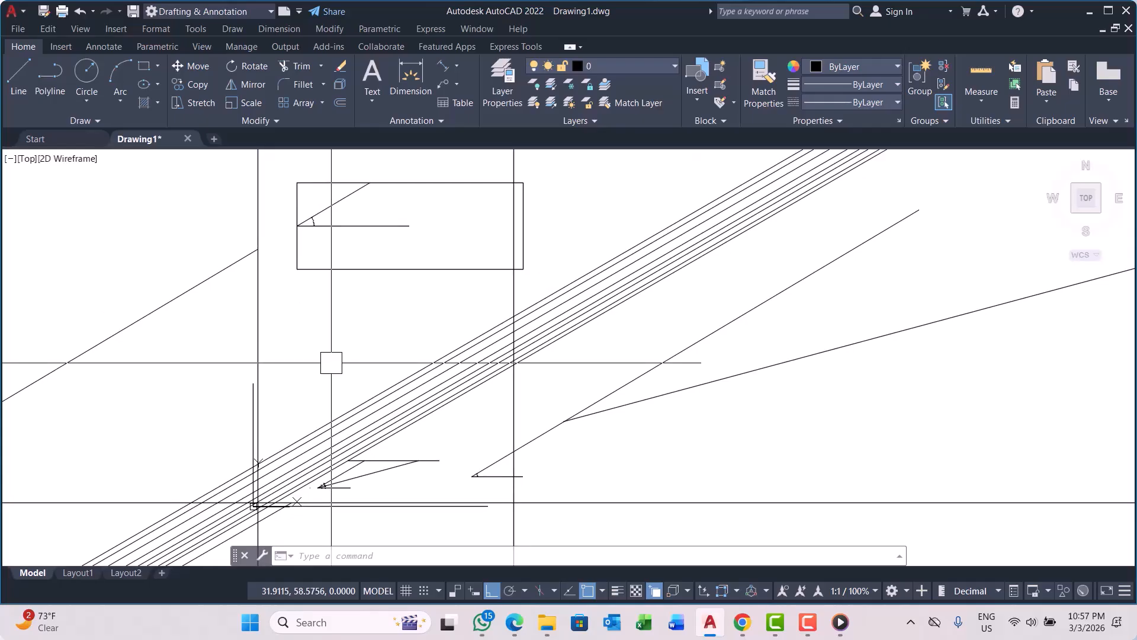
pyautogui.write('c')
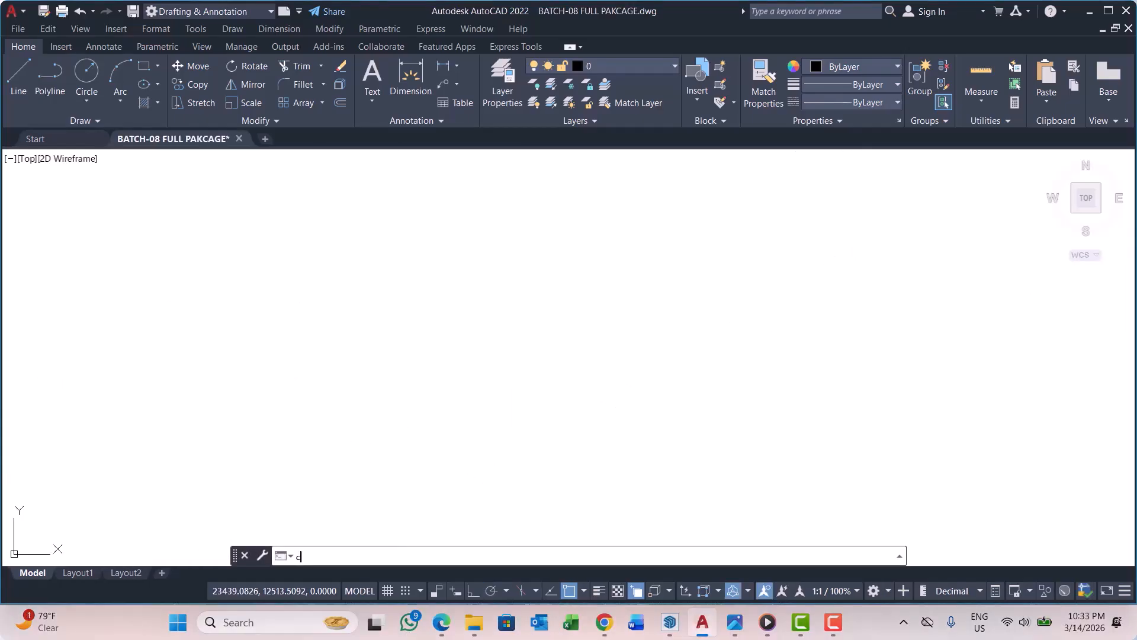
pyautogui.press('Return')
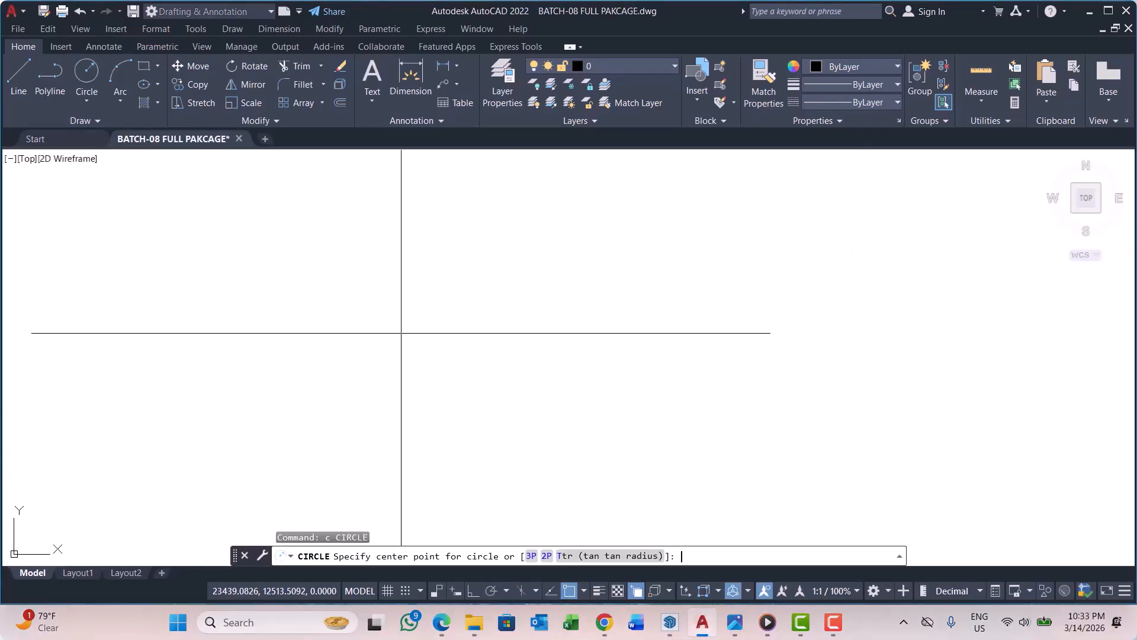
pyautogui.press('Escape')
pyautogui.press('Escape')
pyautogui.press('Escape')
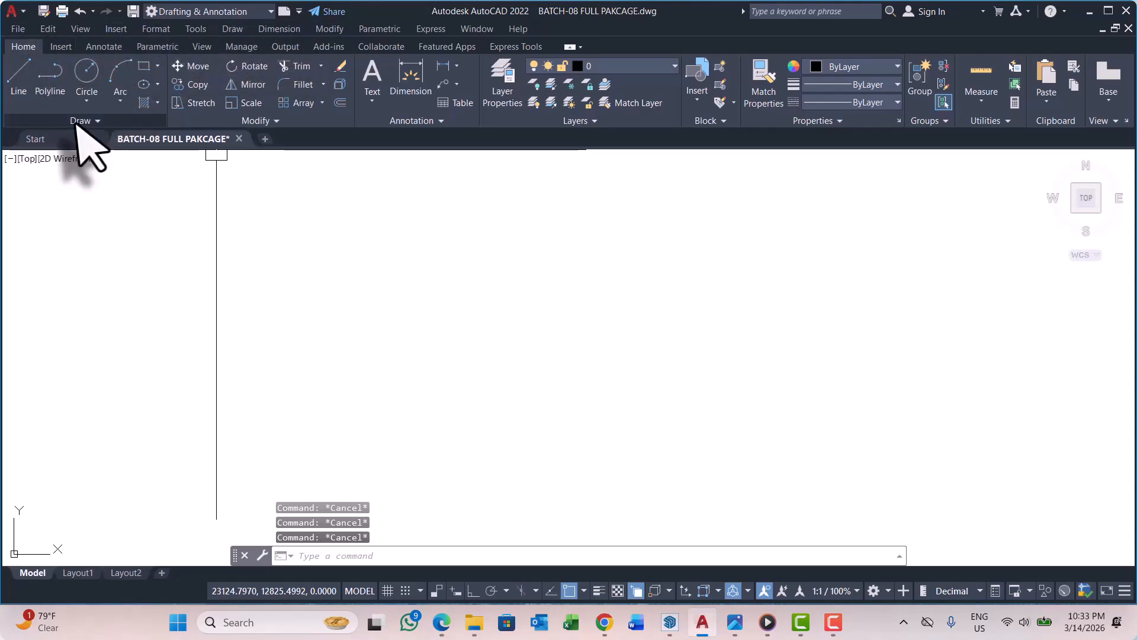
# Step: Review the construction methods offered for drawing circles, from Center, Radius to Tan, Tan, Tan
pyautogui.click(235, 30)
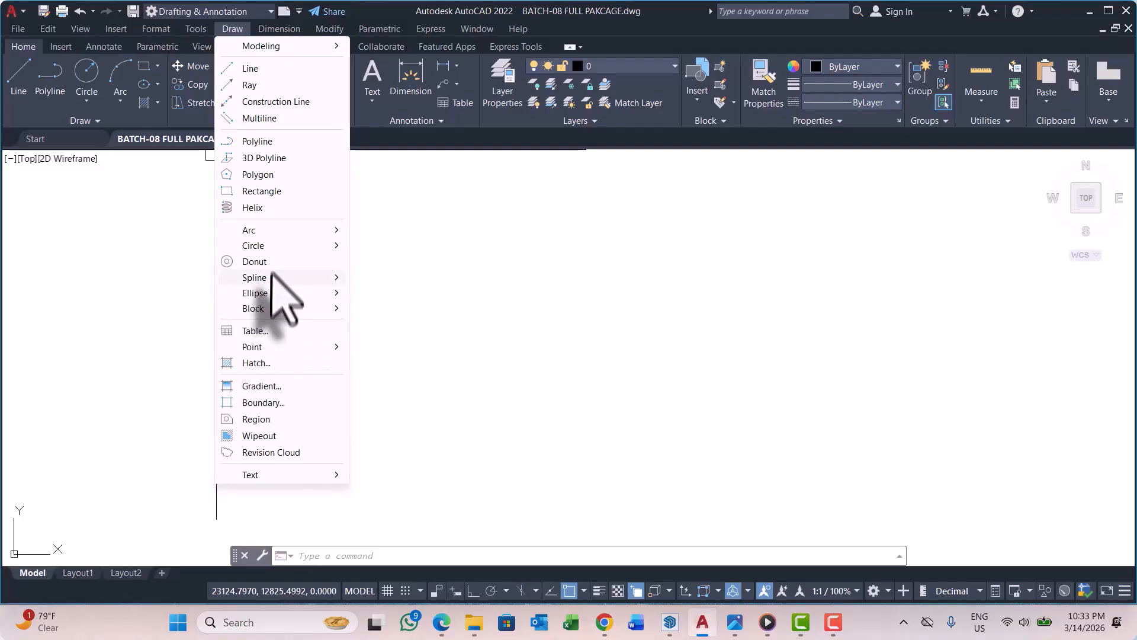
pyautogui.moveTo(265, 248)
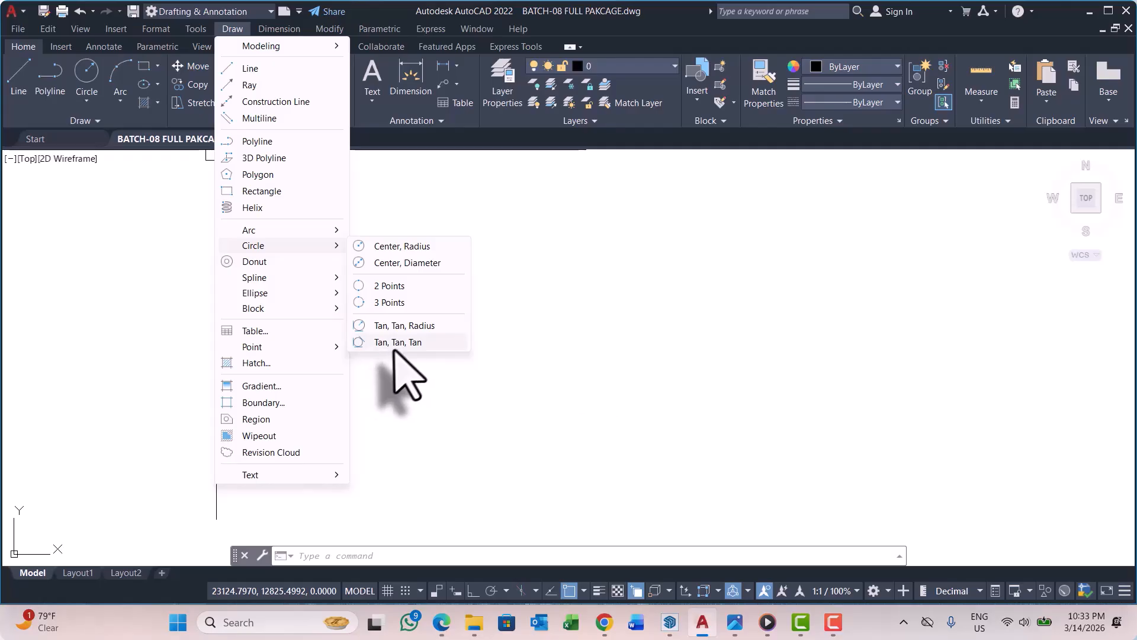
pyautogui.click(500, 350)
pyautogui.click(444, 357)
pyautogui.press('Escape')
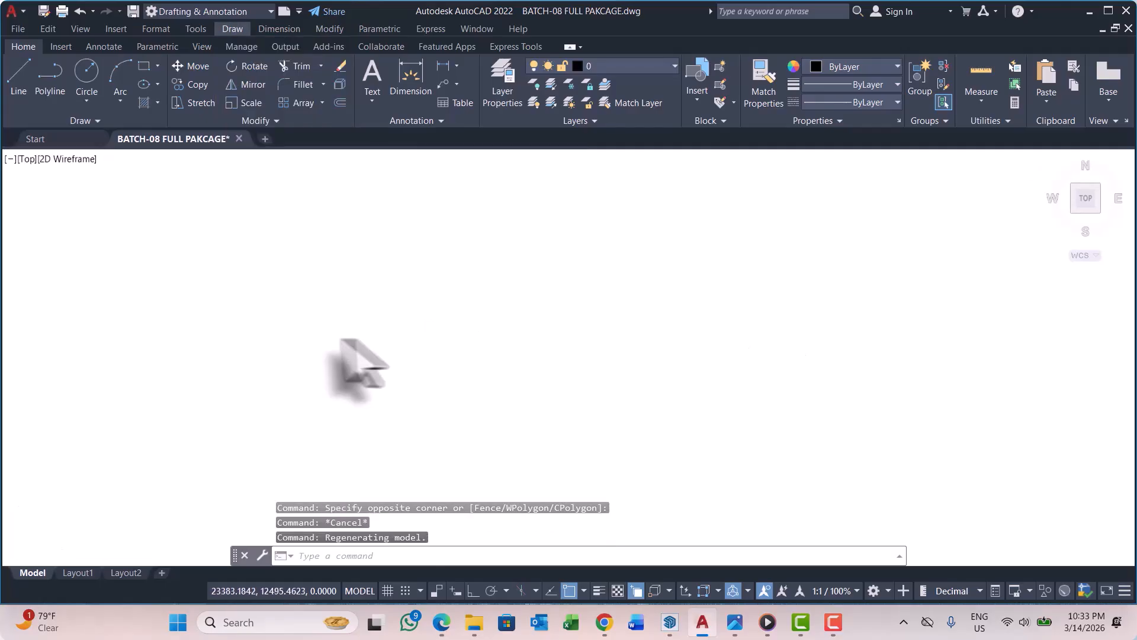
pyautogui.click(500, 299)
pyautogui.press('Escape')
pyautogui.press('Escape')
pyautogui.press('Escape')
pyautogui.press('Escape')
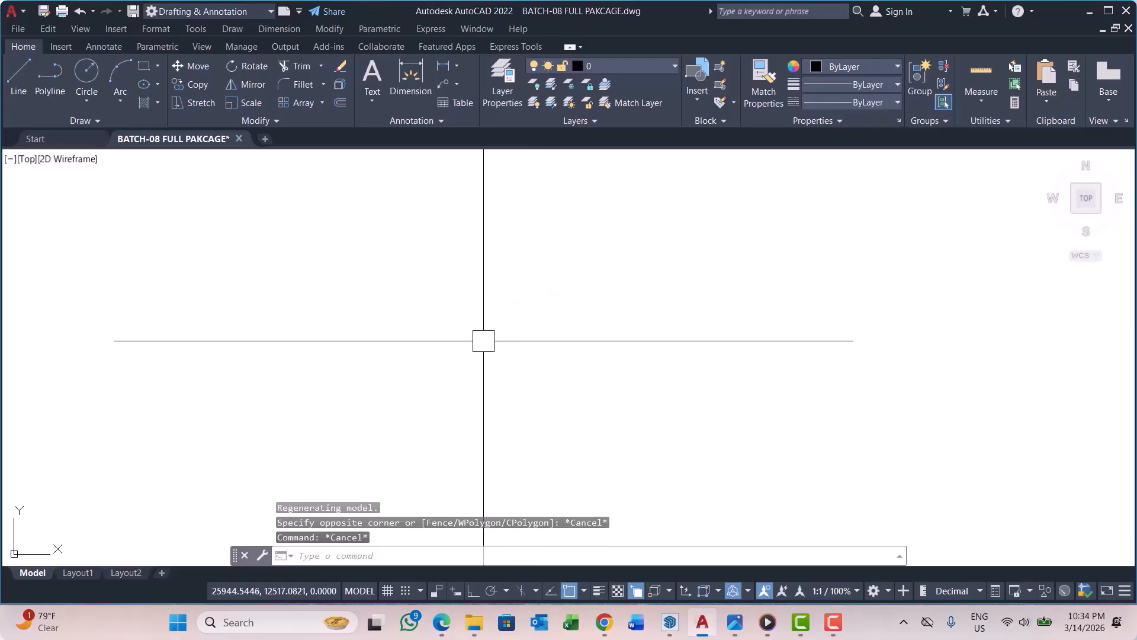
pyautogui.write('pl')
pyautogui.press('Return')
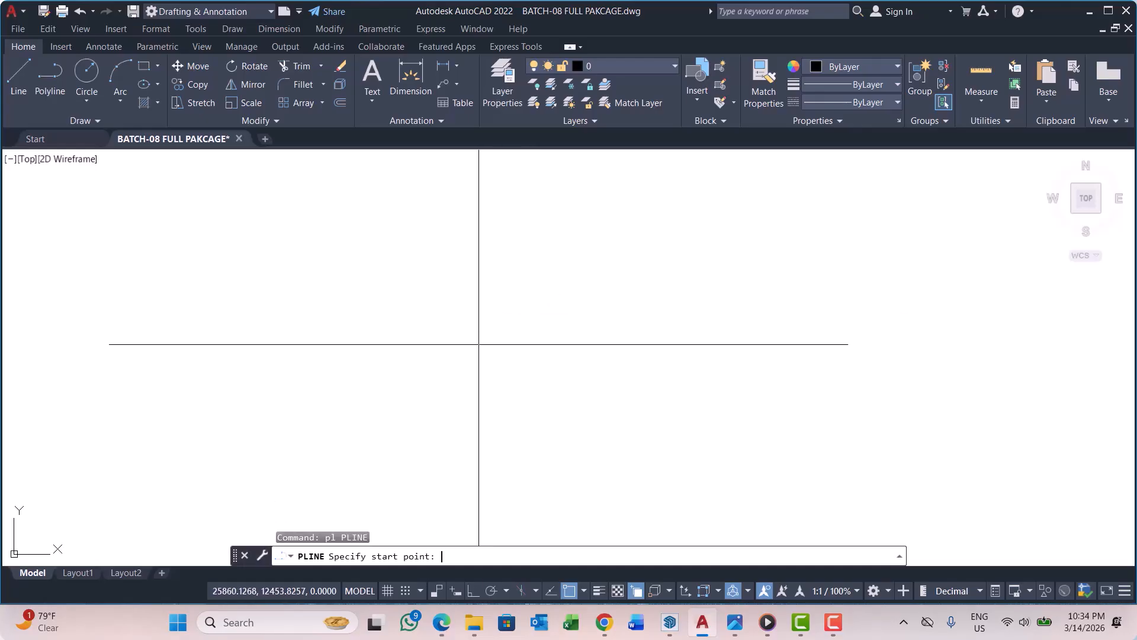
pyautogui.press('Escape')
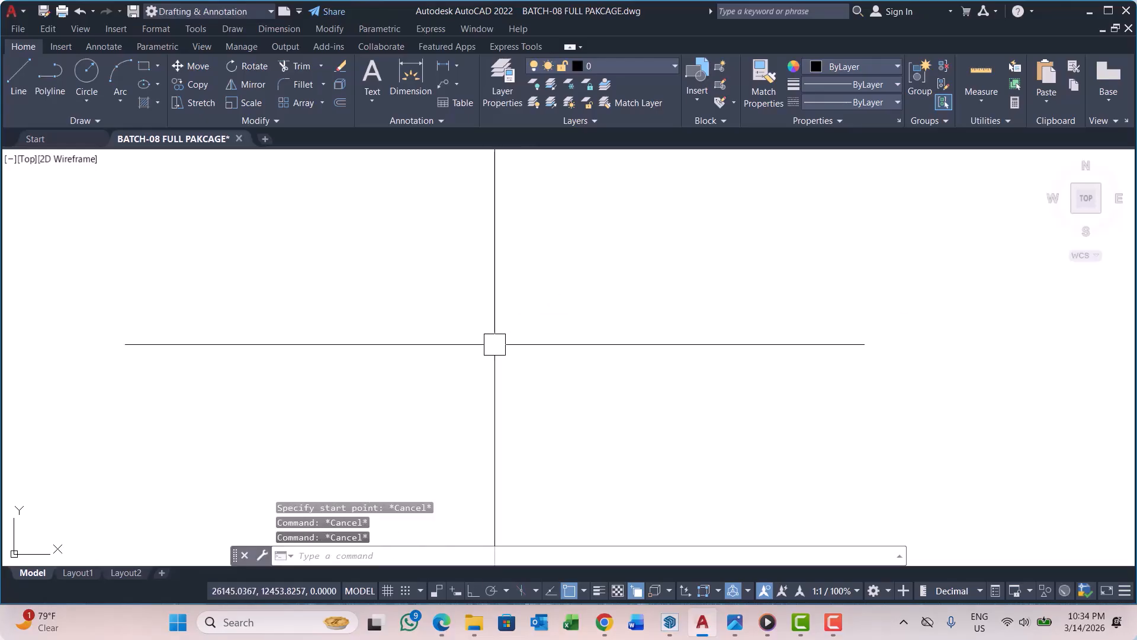
# Step: Draw a sloping line from 0,0 up to a freely picked point and follow it back to the origin
pyautogui.write('l')
pyautogui.press('Return')
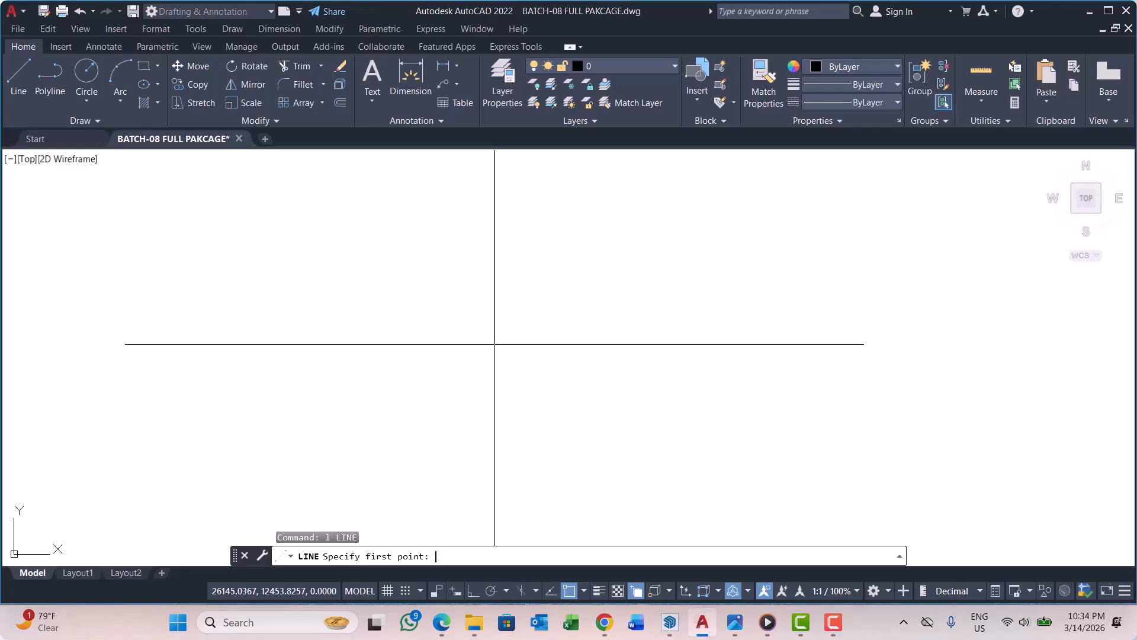
pyautogui.write('0,0')
pyautogui.press('Return')
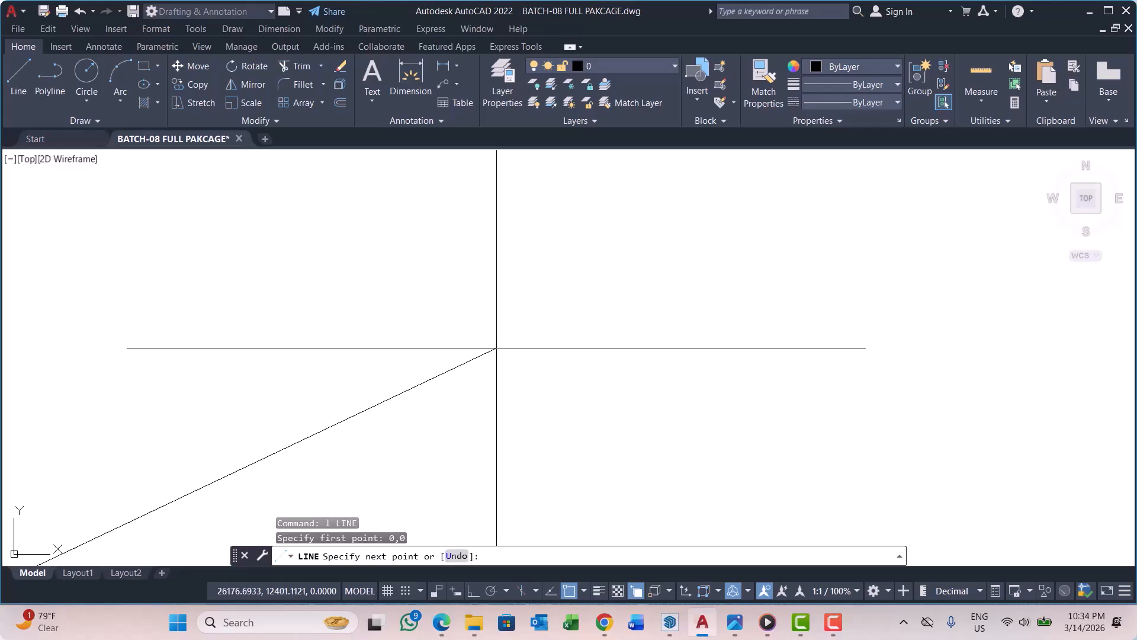
pyautogui.scroll(-1, 521, 302)
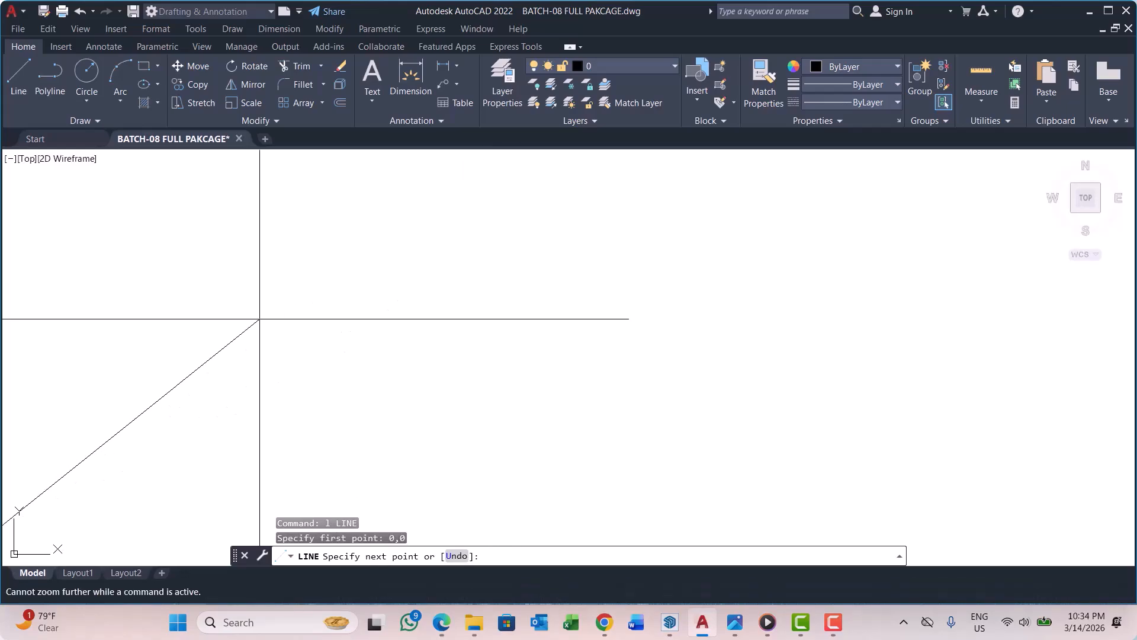
pyautogui.click(440, 258)
pyautogui.scroll(-1, 569, 279)
pyautogui.press('Escape')
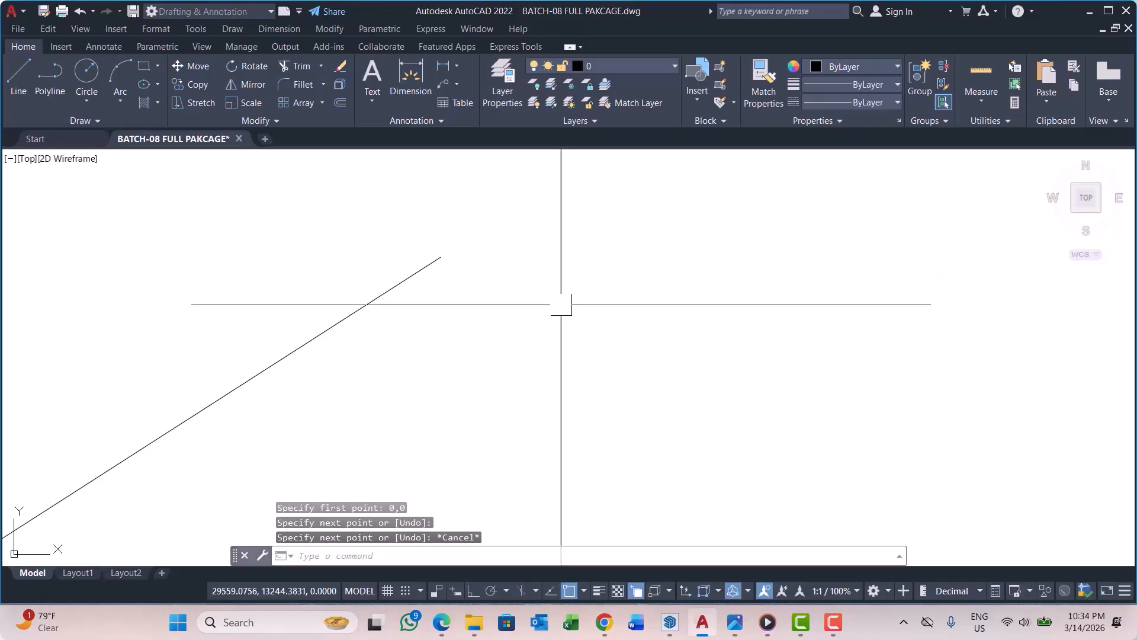
pyautogui.scroll(-5, 522, 266)
pyautogui.scroll(1, 457, 289)
pyautogui.scroll(5, 456, 289)
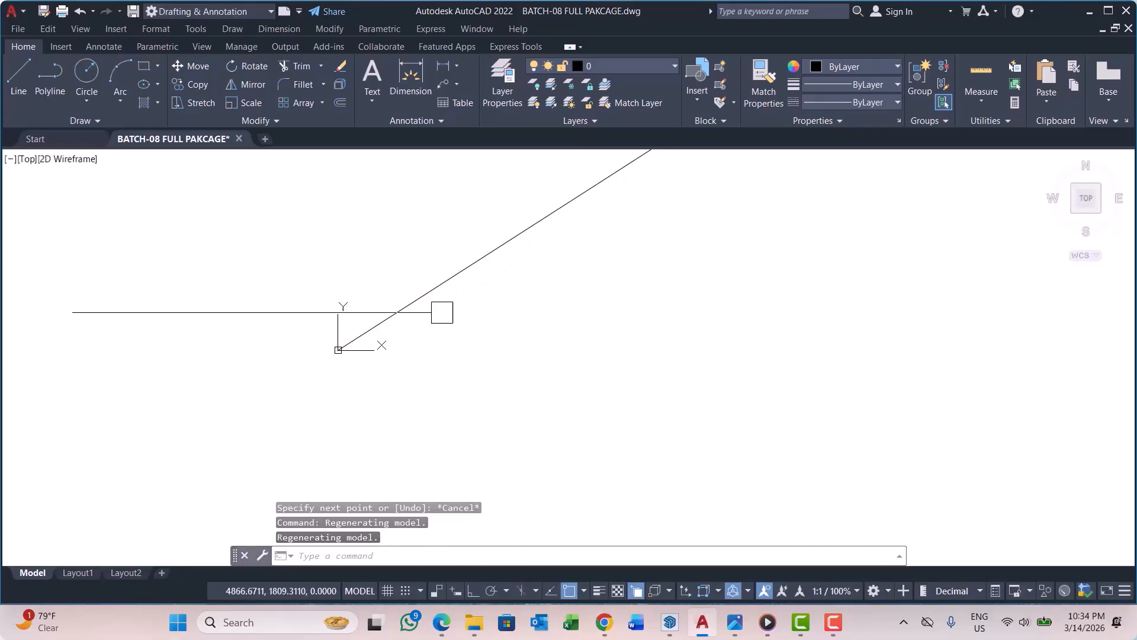
pyautogui.press('Escape')
pyautogui.press('Escape')
pyautogui.press('Escape')
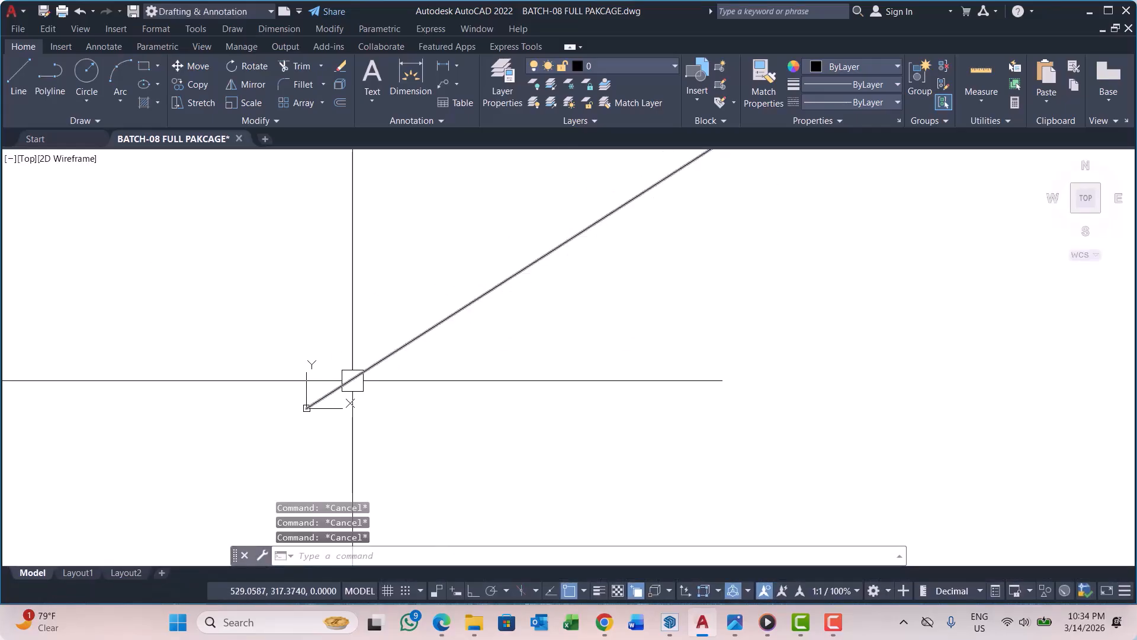
# Step: Erase the sloping line that starts at the origin
pyautogui.scroll(1, 350, 379)
pyautogui.click(350, 378)
pyautogui.write('e')
pyautogui.press('Return')
pyautogui.press('Escape')
pyautogui.press('Escape')
pyautogui.press('Escape')
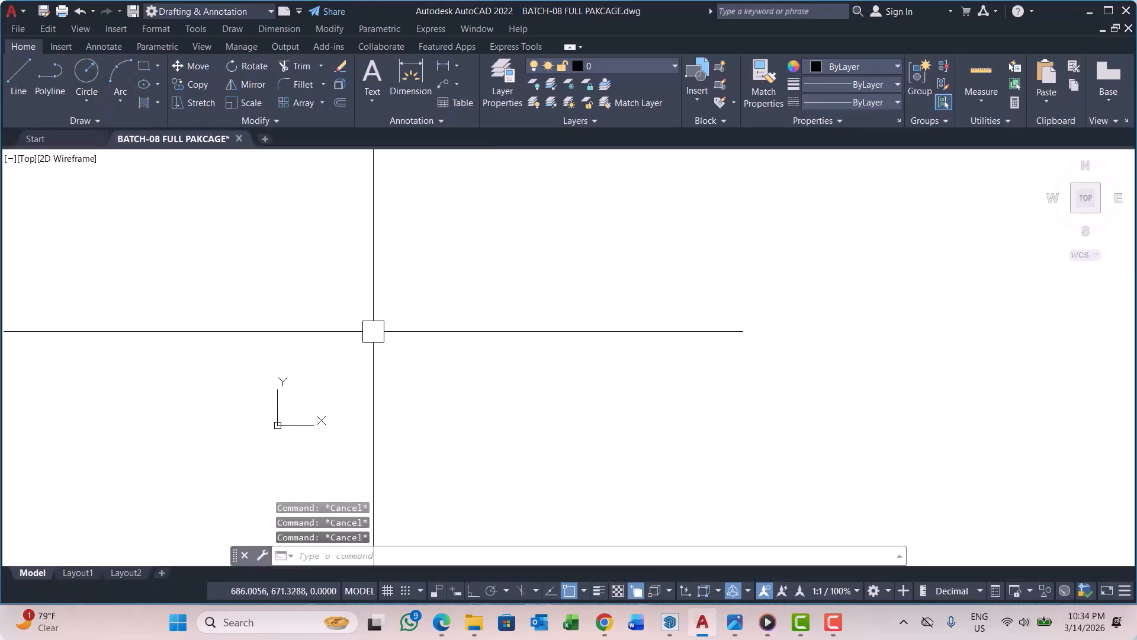
pyautogui.write('c')
pyautogui.press('Return')
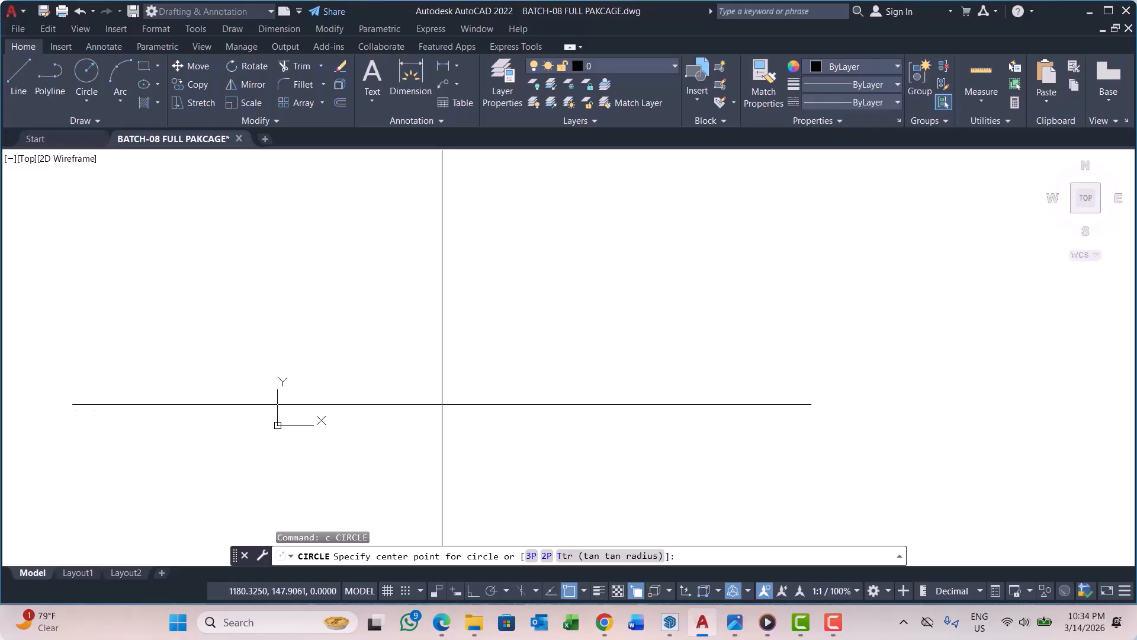
pyautogui.press('Escape')
pyautogui.press('Escape')
pyautogui.press('Escape')
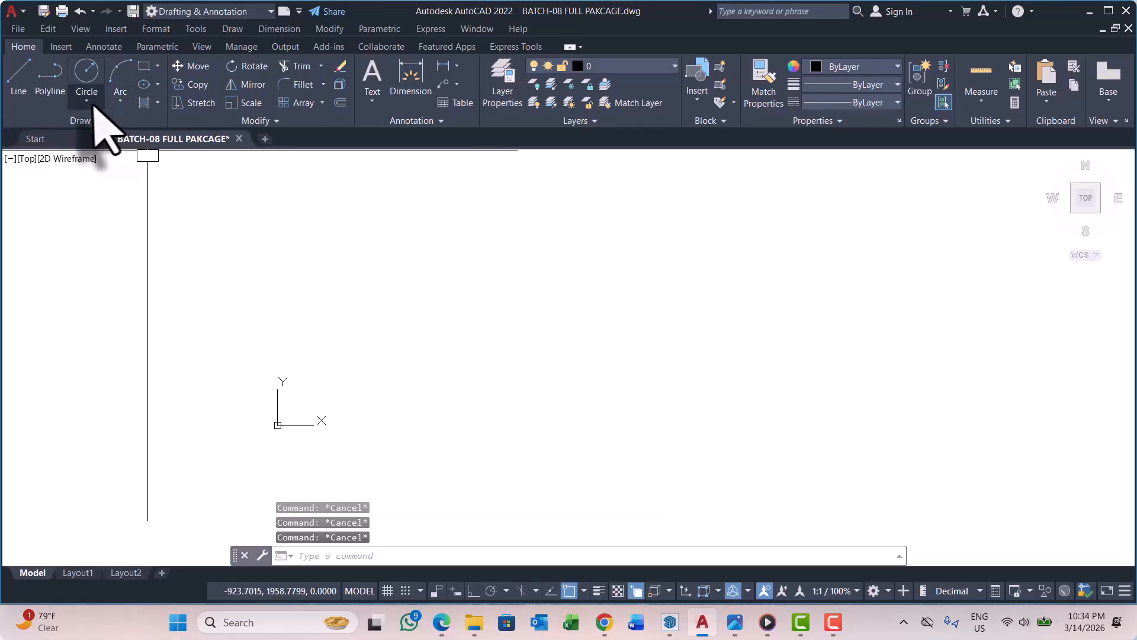
# Step: Draw a circle of radius 10 by Center, Radius, centred just above and to the right of the origin
pyautogui.click(87, 102)
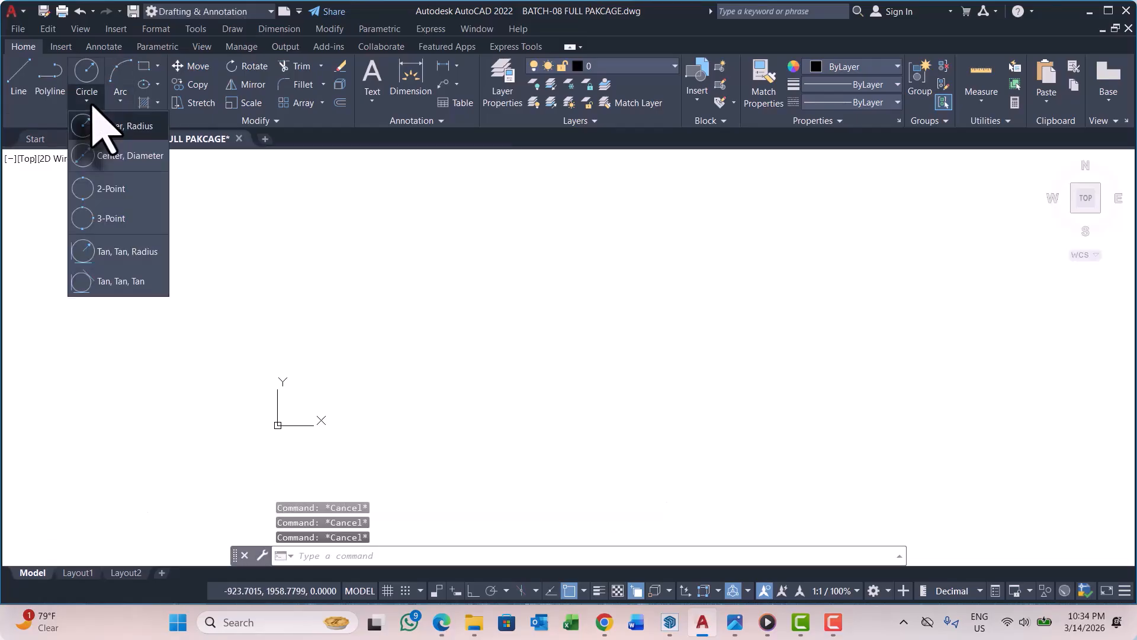
pyautogui.click(115, 127)
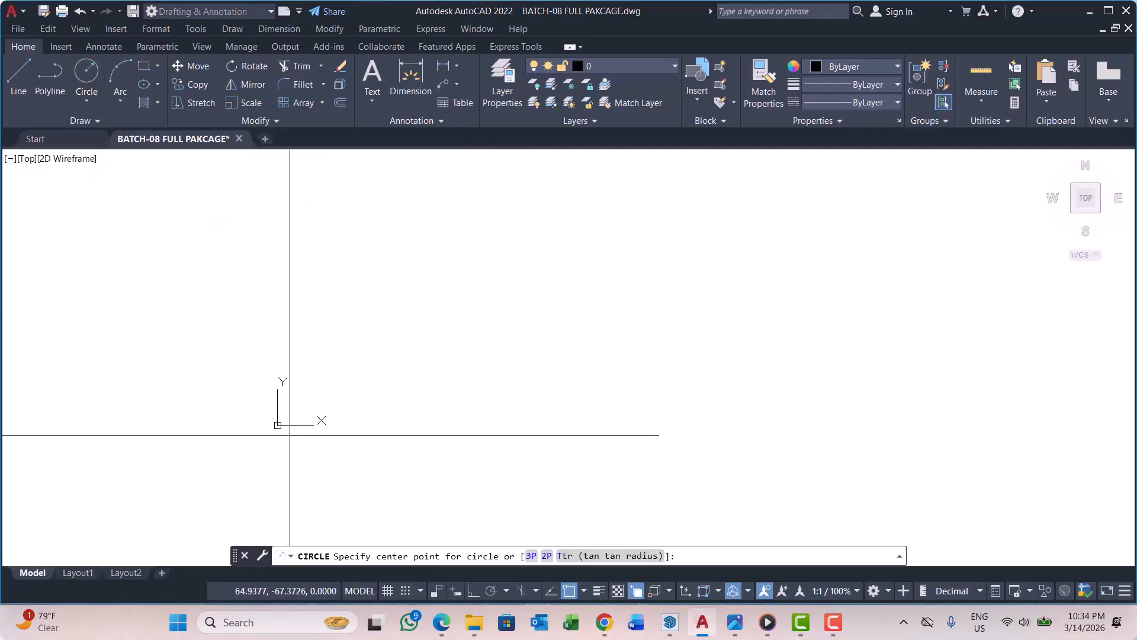
pyautogui.click(321, 400)
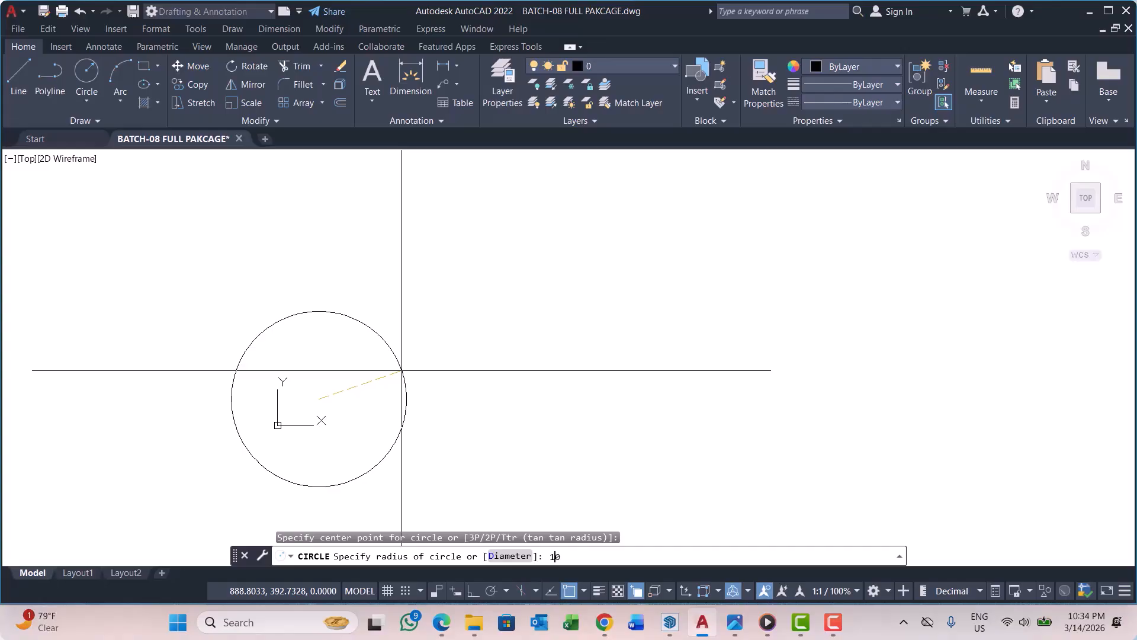
pyautogui.press('Return')
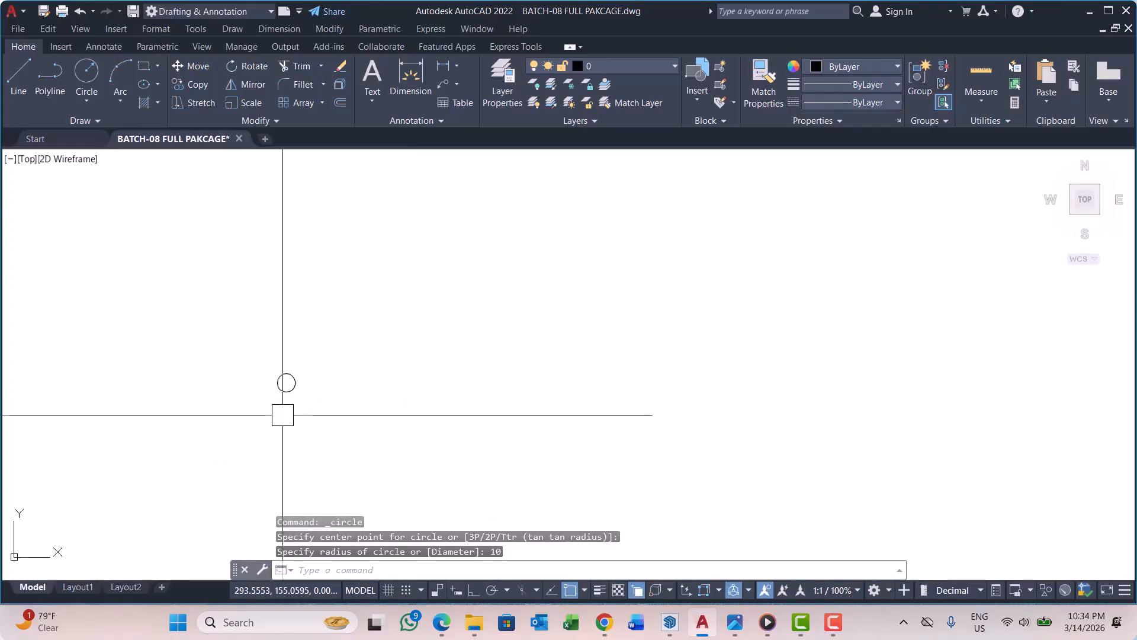
# Step: Cut the small circle to the clipboard
pyautogui.scroll(2, 337, 382)
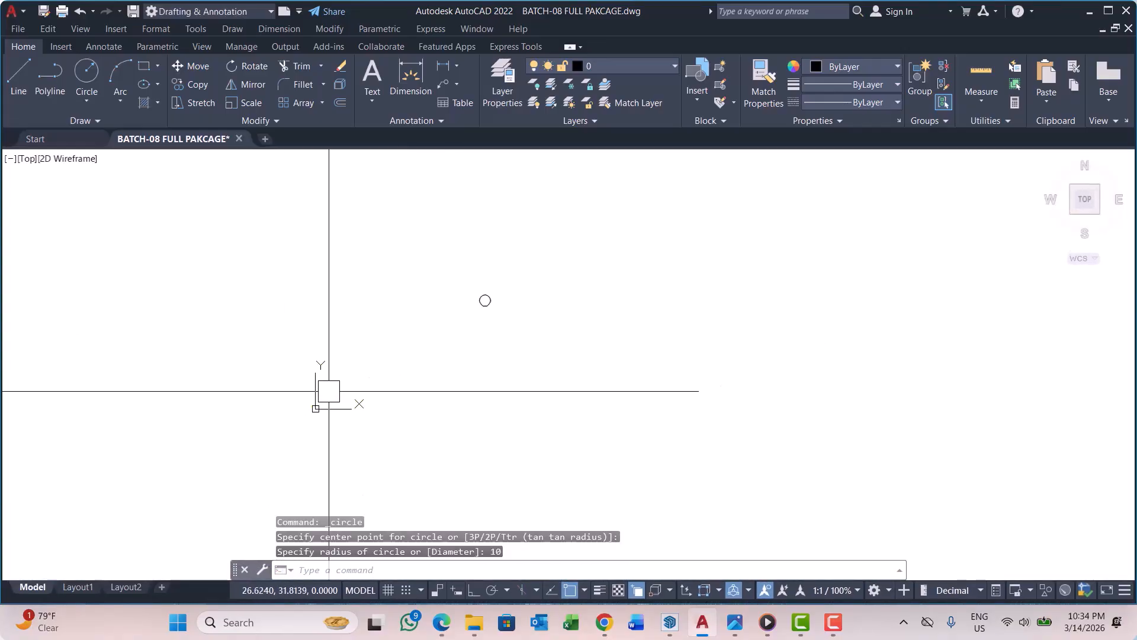
pyautogui.scroll(2, 474, 305)
pyautogui.click(501, 281)
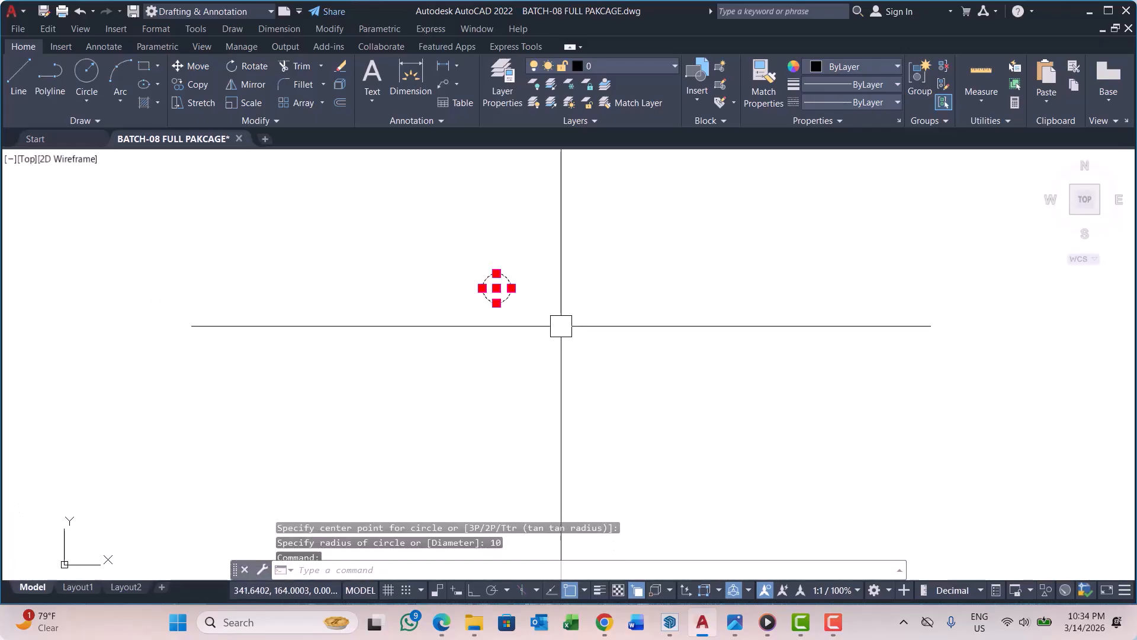
pyautogui.hotkey('ctrl', 'x')
pyautogui.scroll(-5, 489, 229)
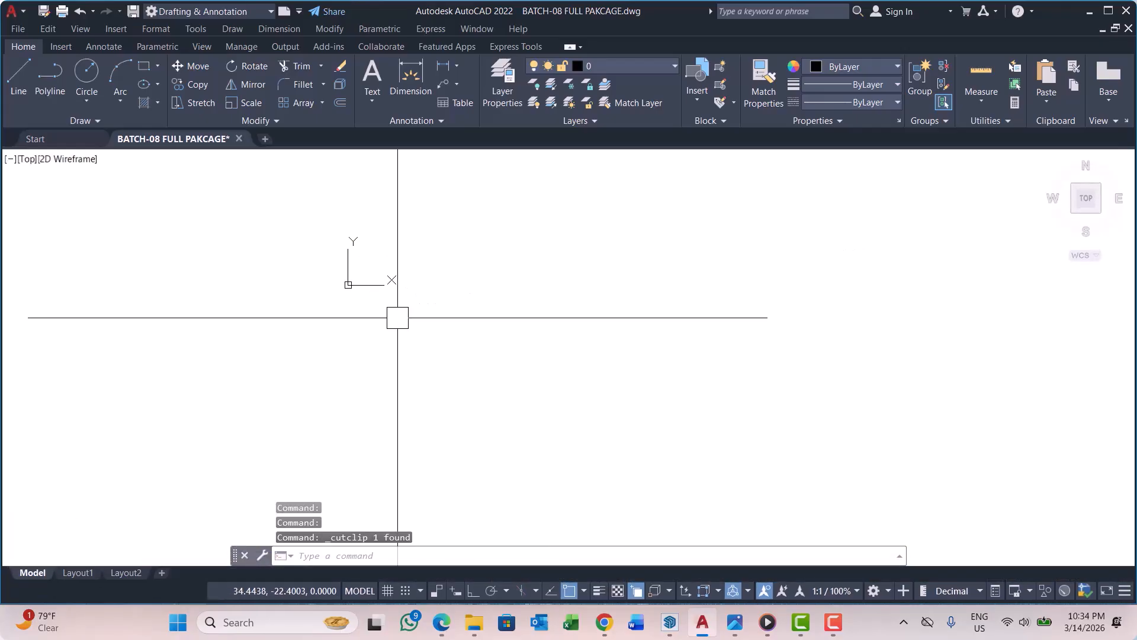
# Step: Try to paste the cut circle close to the origin
pyautogui.scroll(7, 323, 264)
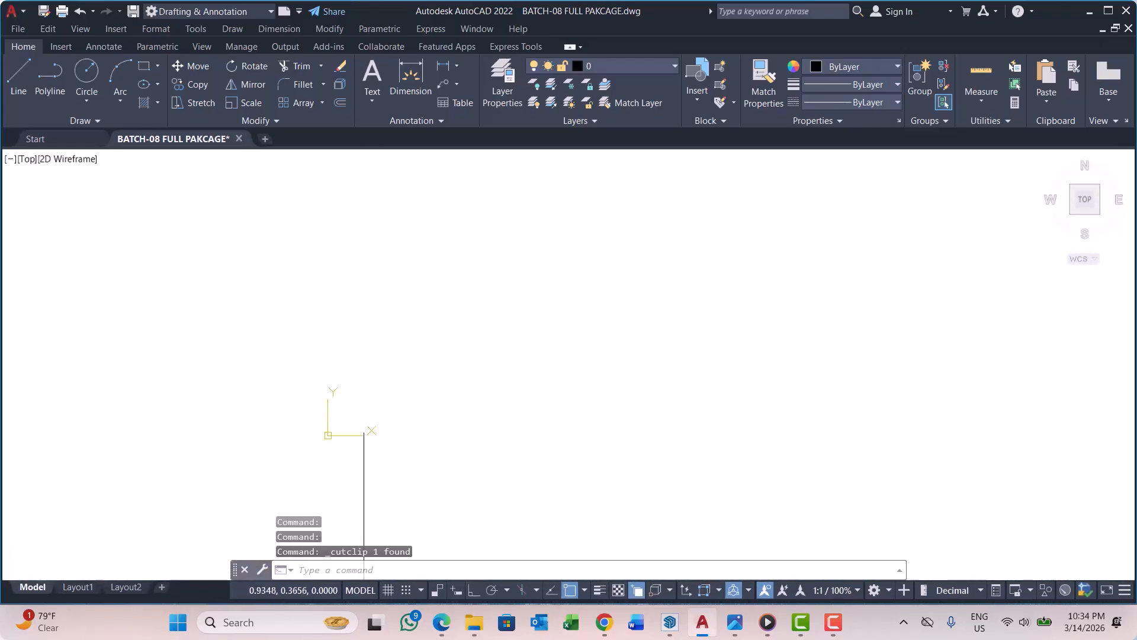
pyautogui.hotkey('ctrl', 'v')
pyautogui.scroll(6, 338, 420)
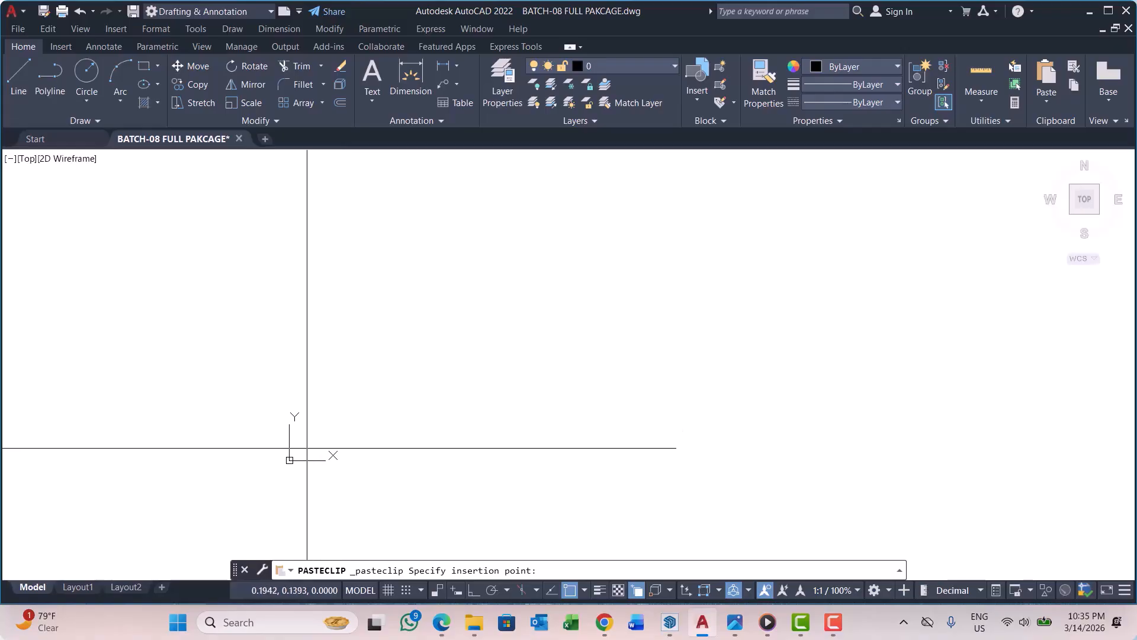
pyautogui.scroll(4, 287, 449)
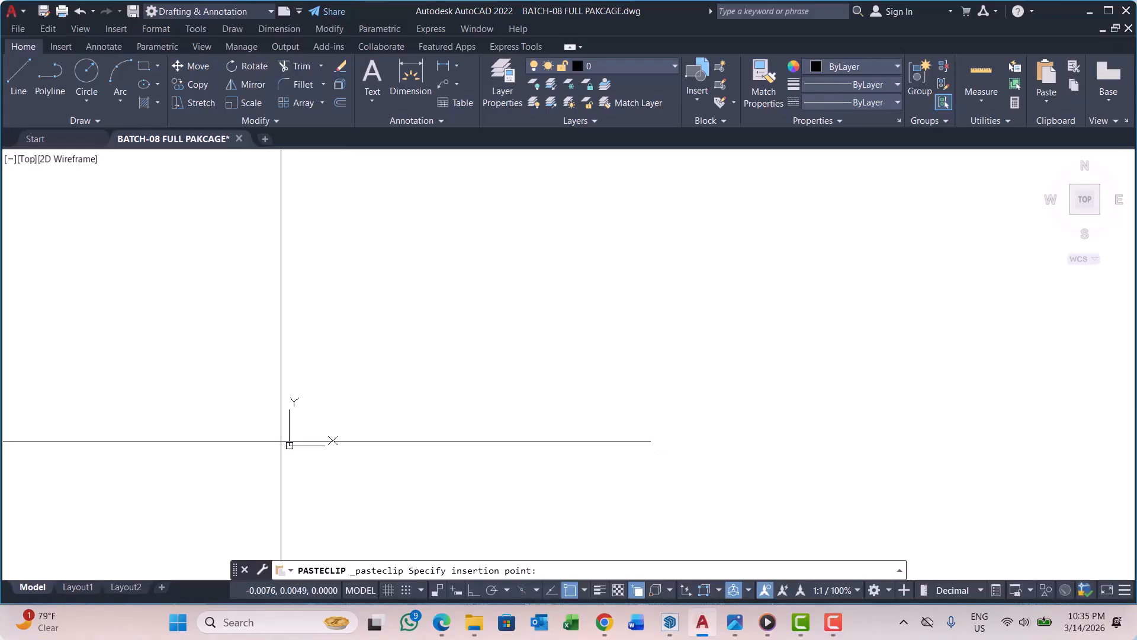
pyautogui.scroll(1, 318, 446)
pyautogui.press('Escape')
pyautogui.press('Escape')
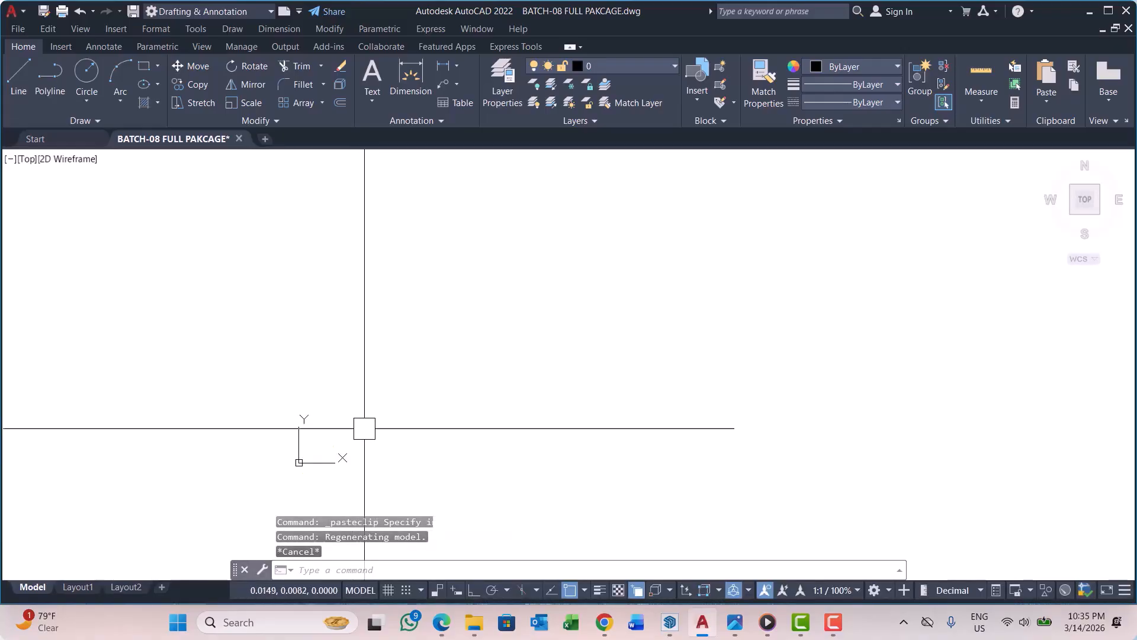
# Step: Undo the paste attempt and the cut of the circle
pyautogui.hotkey('ctrl', 'z')
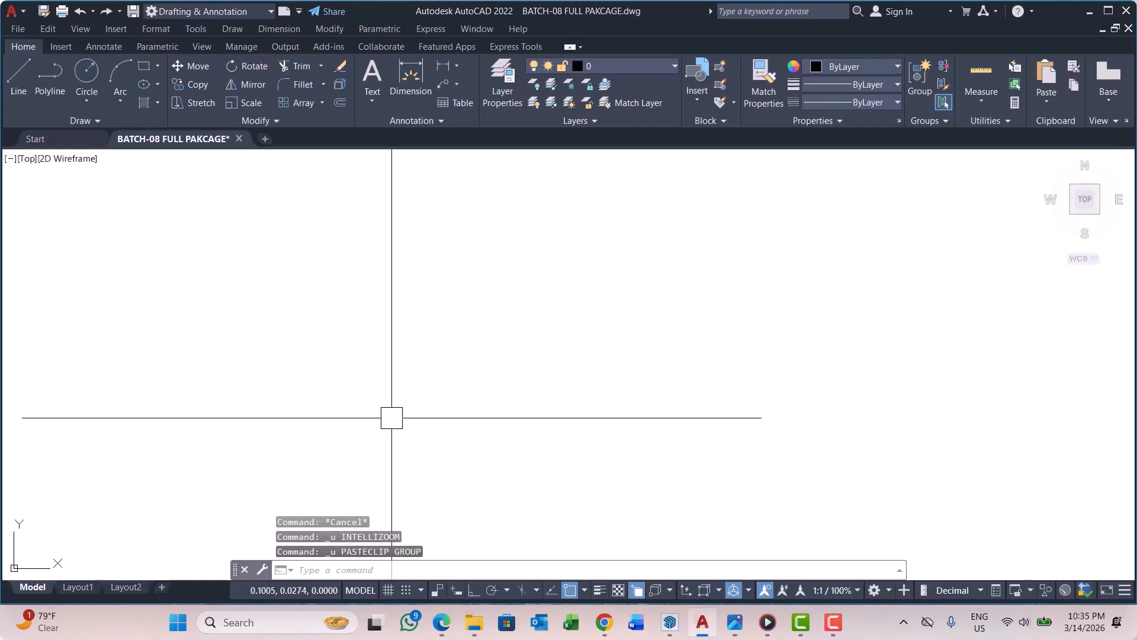
pyautogui.hotkey('ctrl', 'z')
pyautogui.hotkey('ctrl', 'z')
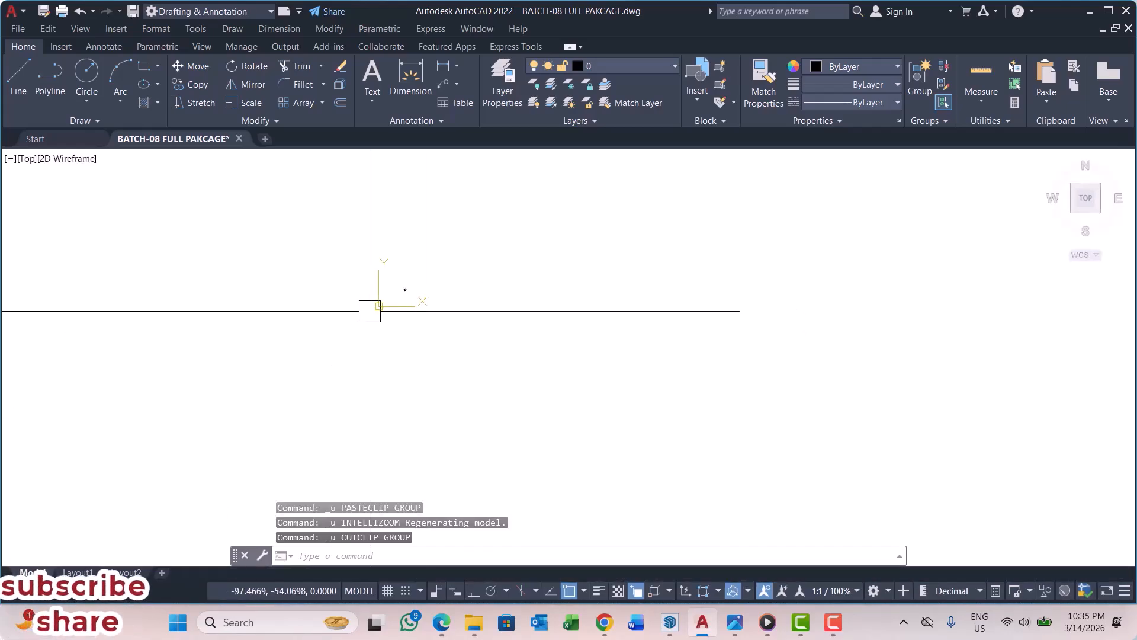
# Step: Draw a horizontal line from 0,0 along the positive X axis with Ortho mode switched on
pyautogui.scroll(2, 373, 311)
pyautogui.scroll(2, 421, 275)
pyautogui.moveTo(424, 282); pyautogui.dragTo(421, 291, button='middle')
pyautogui.press('Escape')
pyautogui.press('Escape')
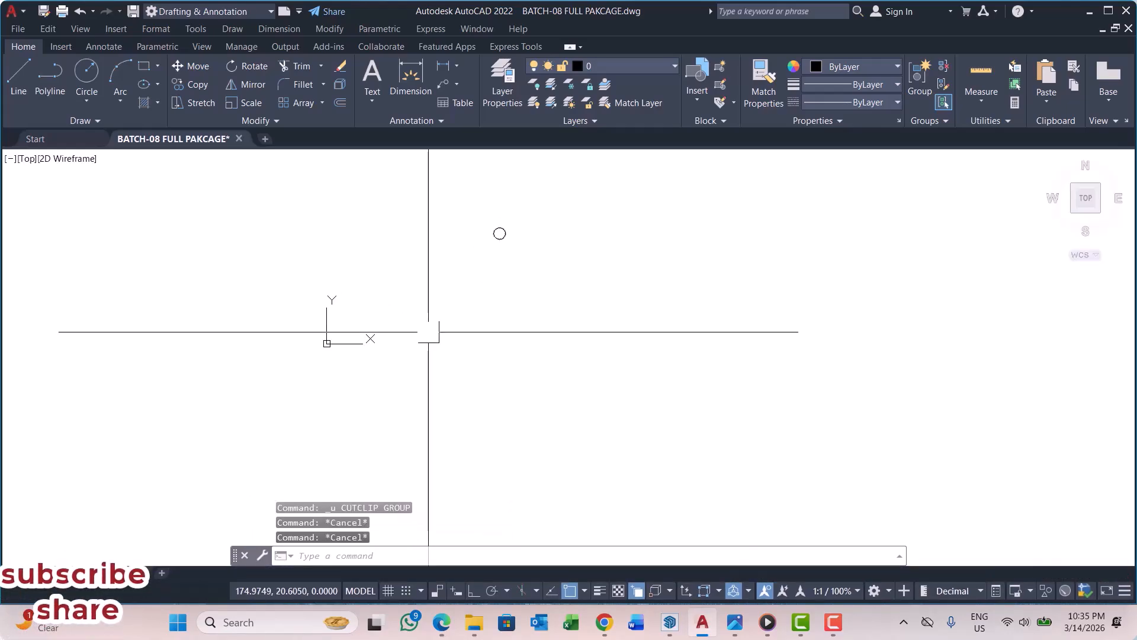
pyautogui.write('p')
pyautogui.press('Escape')
pyautogui.write('l')
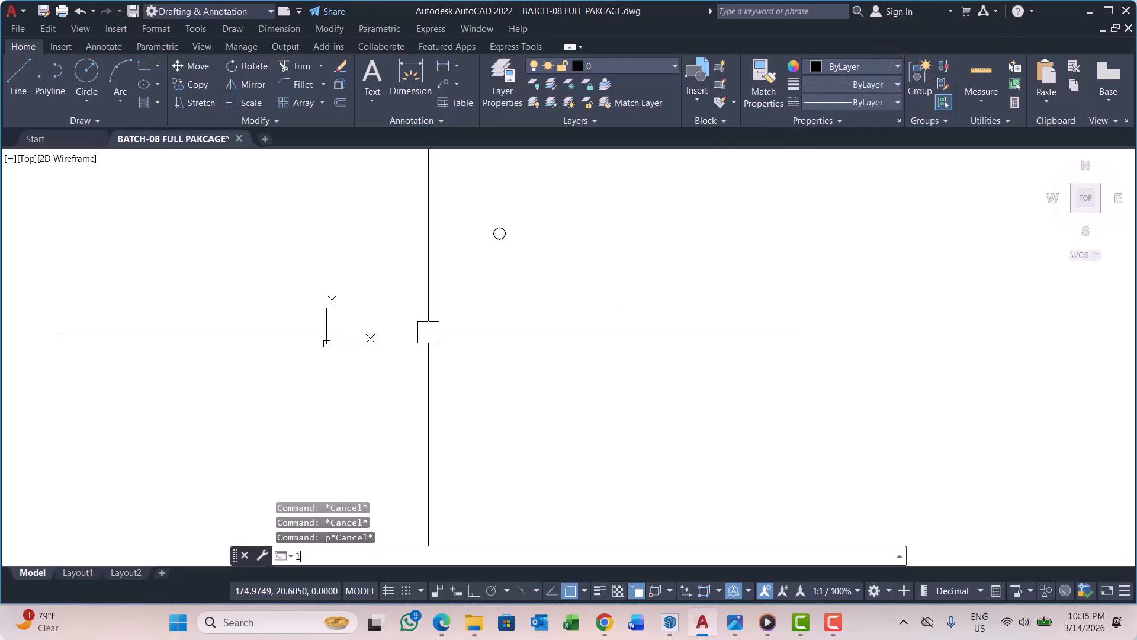
pyautogui.press('Return')
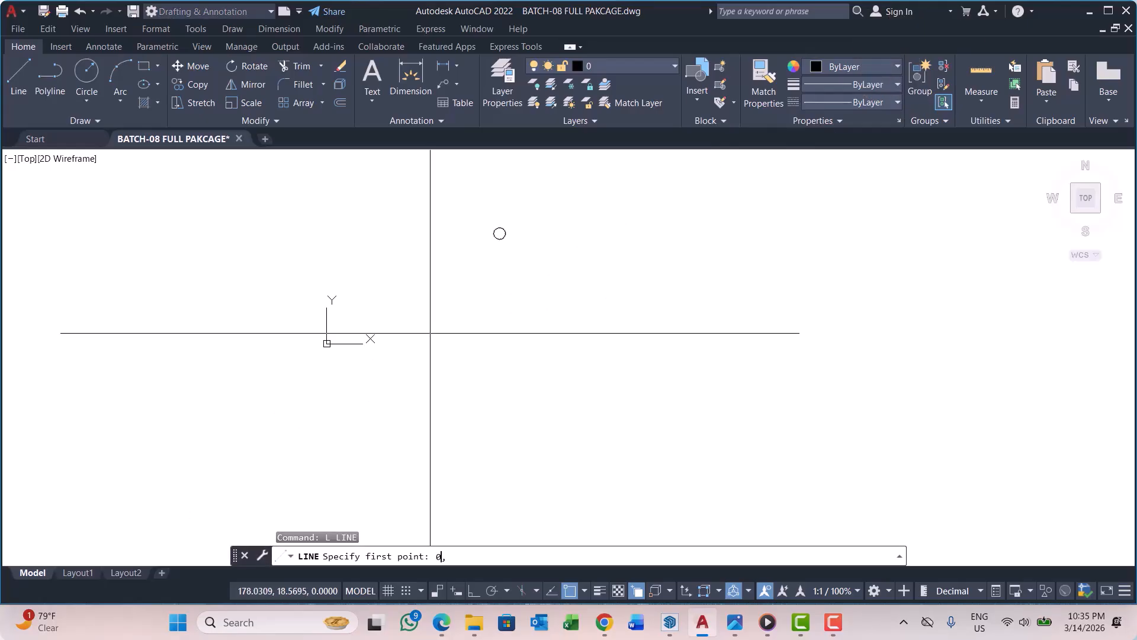
pyautogui.write('0,0')
pyautogui.press('Return')
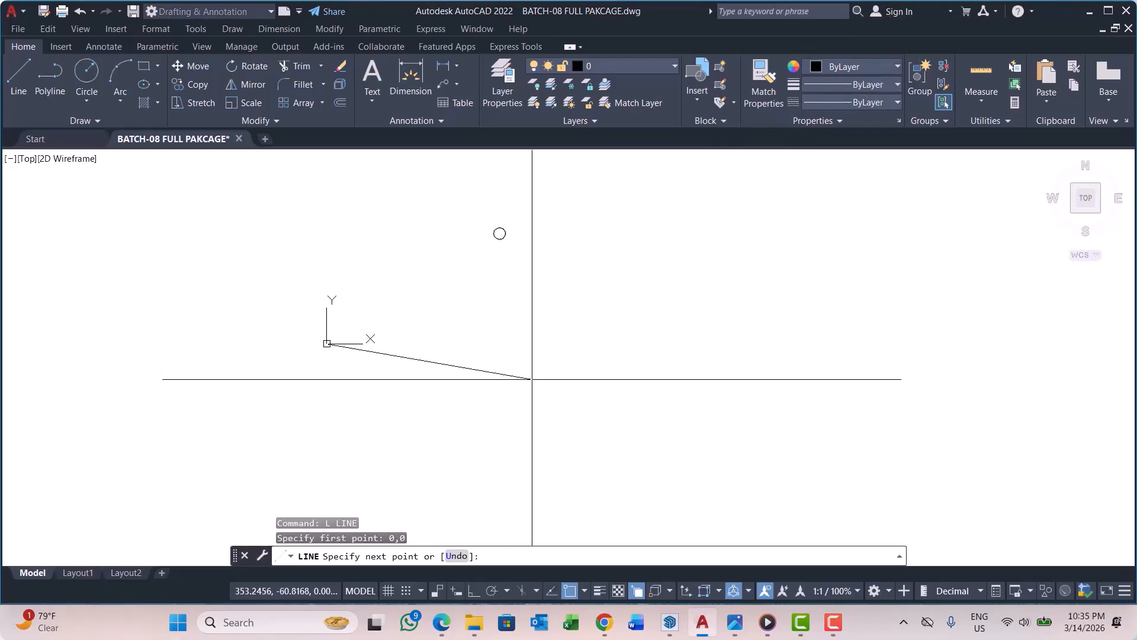
pyautogui.click(473, 591)
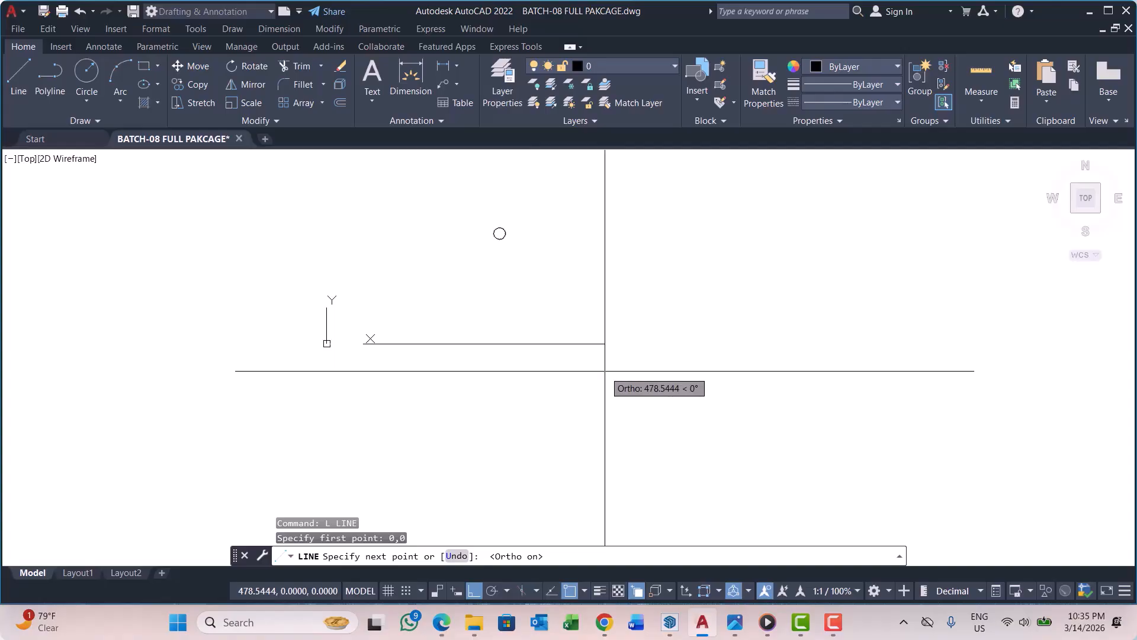
pyautogui.press('Escape')
# Step: Draw a vertical line from the origin straight up along the positive Y axis
pyautogui.scroll(2, 358, 364)
pyautogui.press('Return')
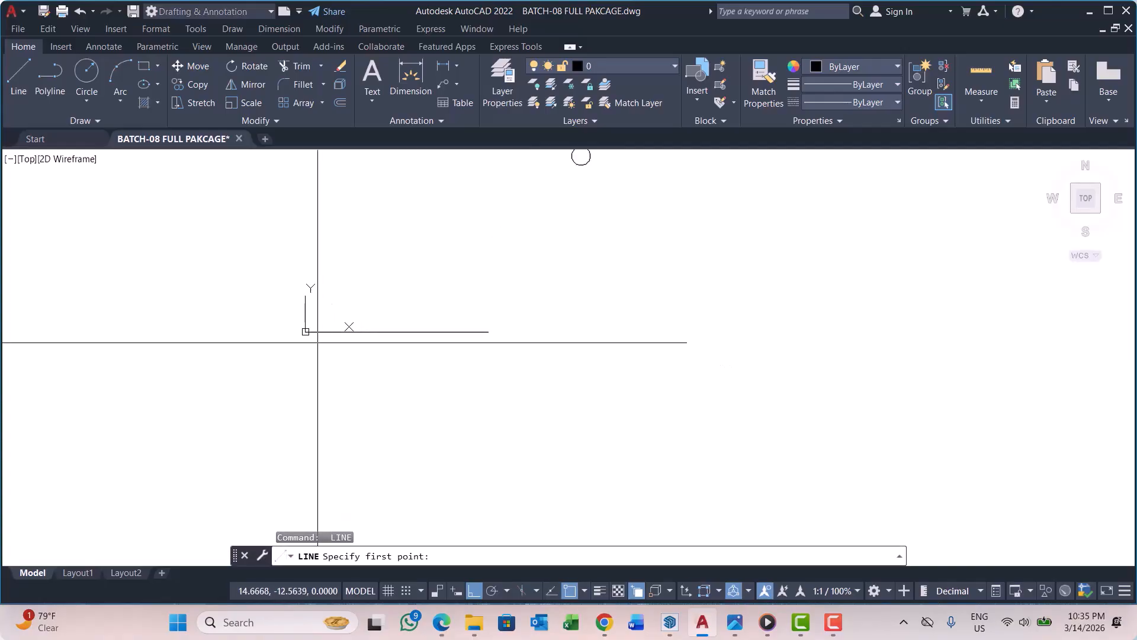
pyautogui.click(305, 332)
pyautogui.scroll(-3, 310, 376)
pyautogui.click(336, 256)
pyautogui.press('Escape')
pyautogui.press('Escape')
pyautogui.press('Escape')
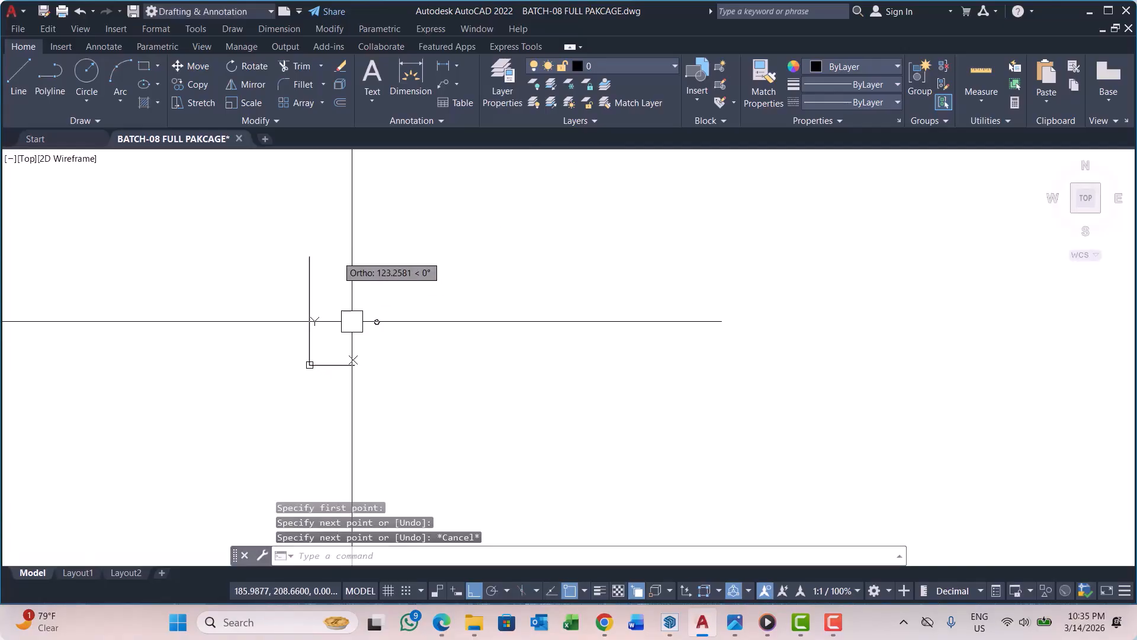
# Step: Add a horizontal linear dimension from the origin to the small circle's nearest quadrant
pyautogui.scroll(1, 342, 344)
pyautogui.scroll(2, 377, 314)
pyautogui.scroll(-2, 438, 288)
pyautogui.press('Escape')
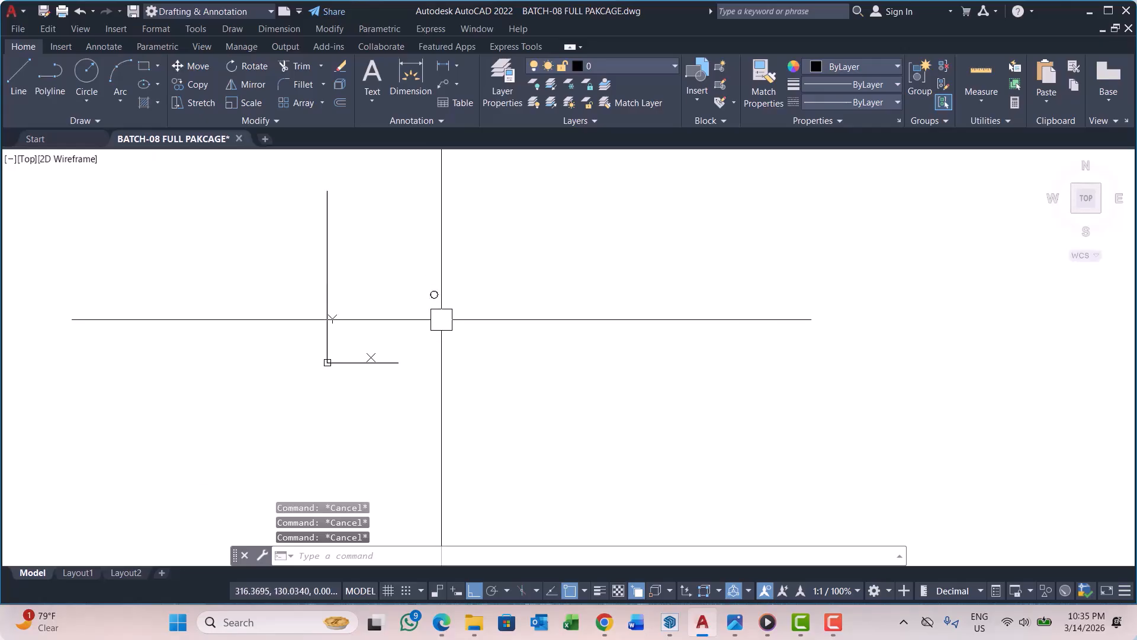
pyautogui.click(443, 66)
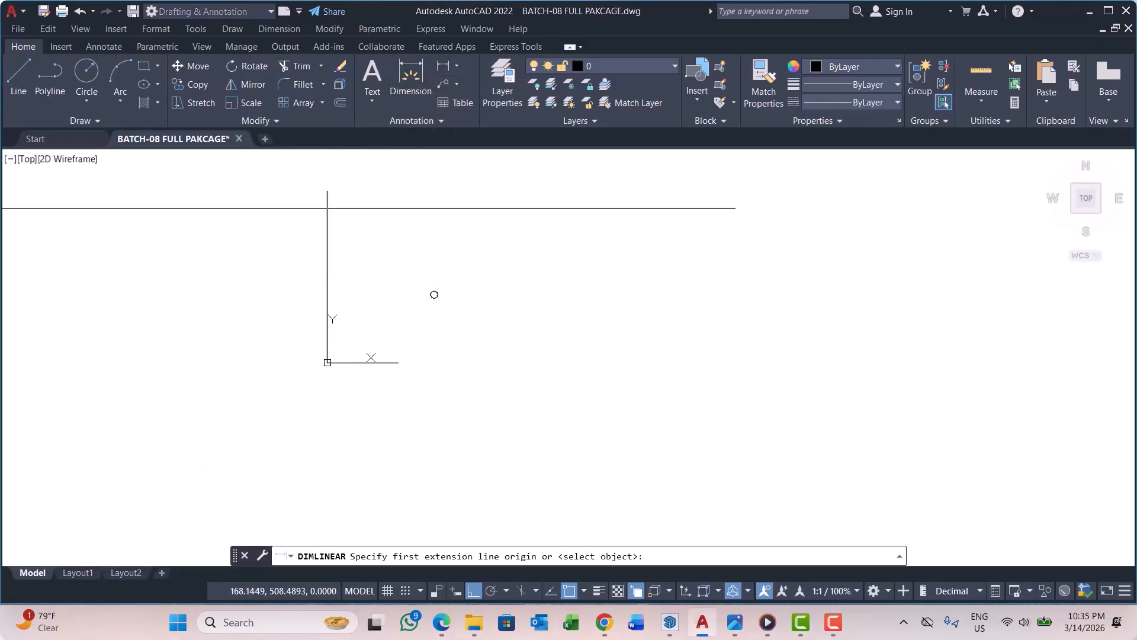
pyautogui.click(434, 294)
pyautogui.scroll(2, 441, 289)
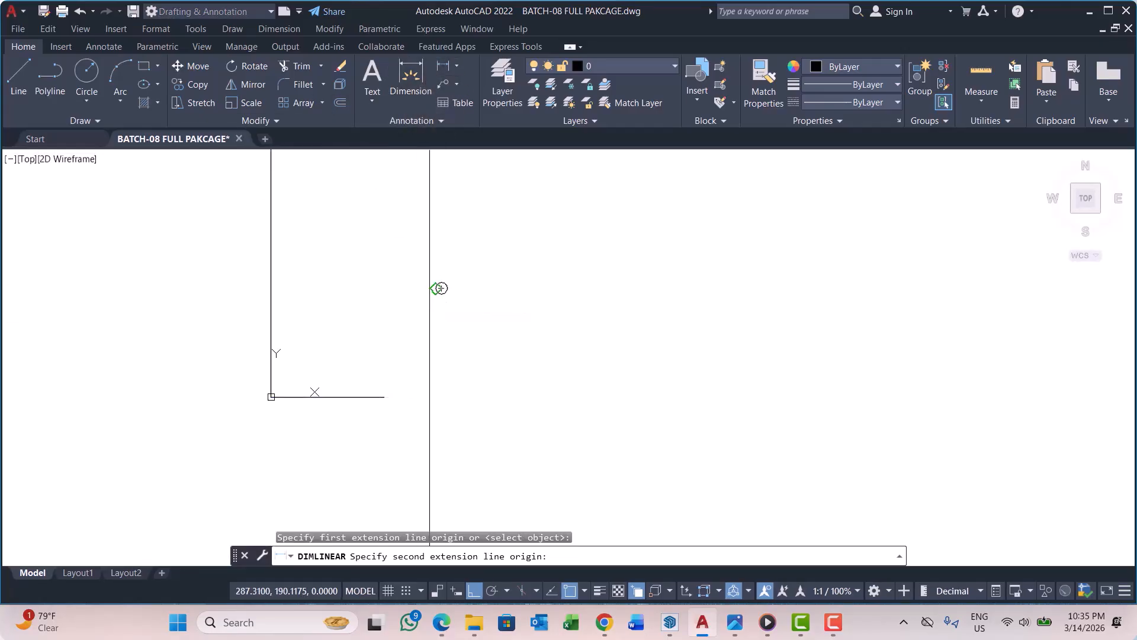
pyautogui.click(439, 288)
pyautogui.click(364, 338)
pyautogui.scroll(4, 359, 336)
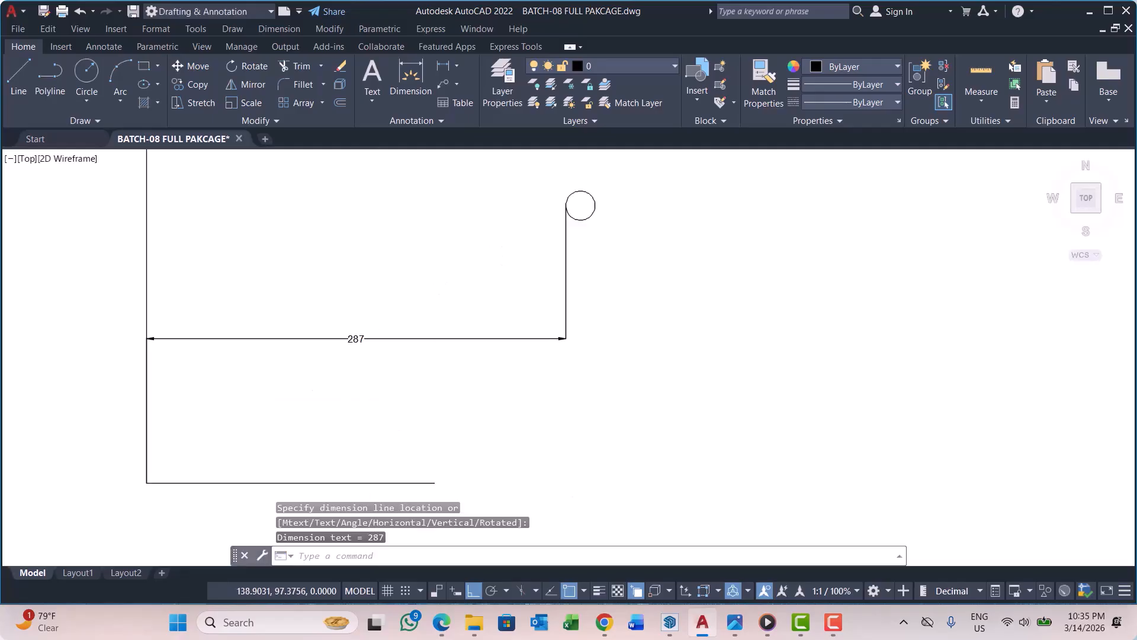
pyautogui.scroll(-8, 414, 325)
pyautogui.scroll(2, 392, 333)
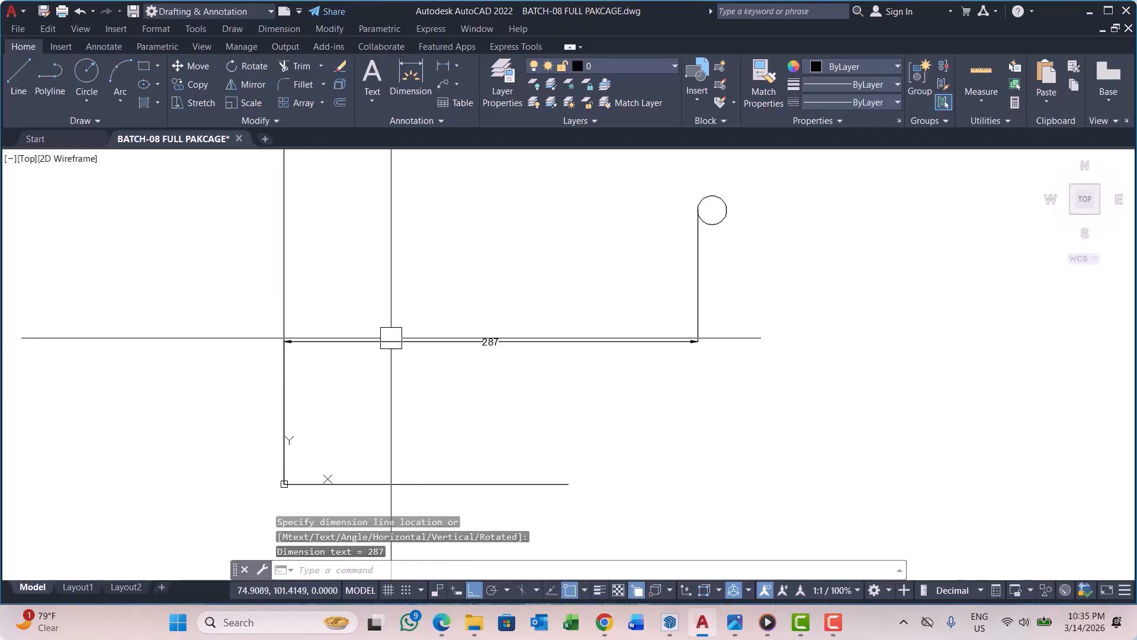
pyautogui.scroll(-2, 450, 363)
pyautogui.press('Escape')
pyautogui.press('Escape')
pyautogui.scroll(4, 523, 262)
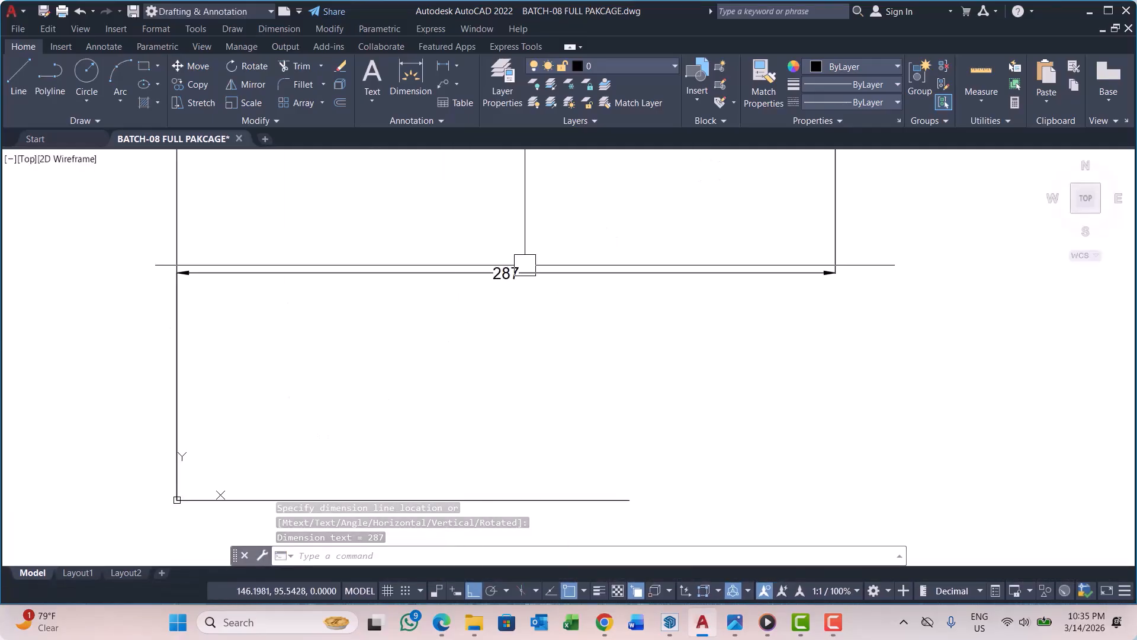
# Step: Erase the linear dimension between the origin and the circle
pyautogui.click(577, 232)
pyautogui.click(449, 334)
pyautogui.scroll(-2, 385, 330)
pyautogui.scroll(-2, 449, 342)
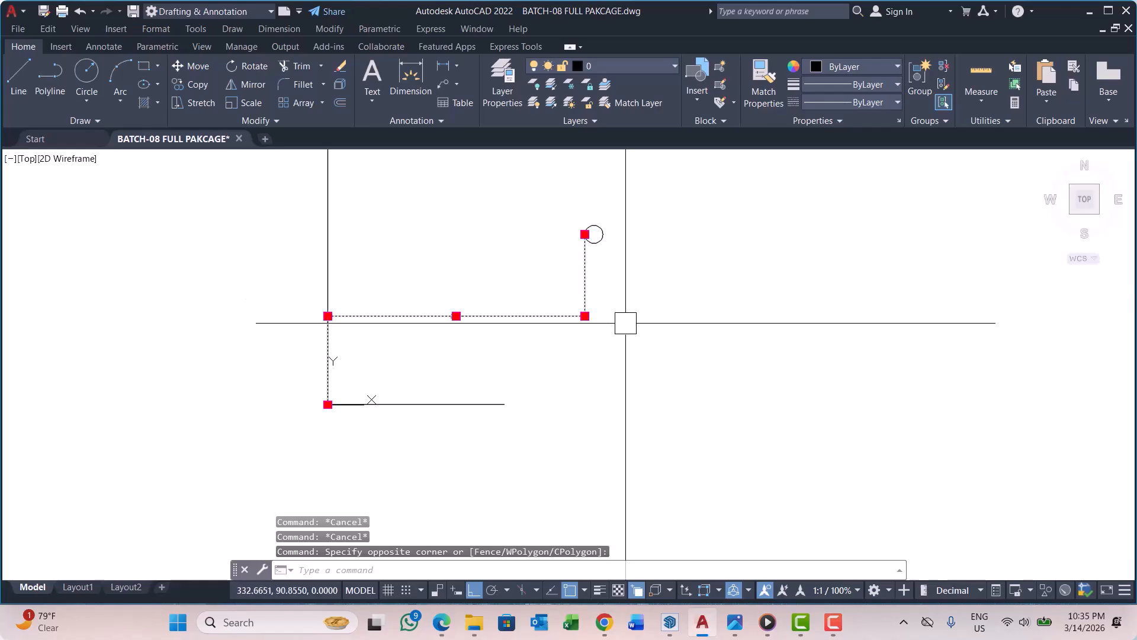
pyautogui.write('e')
pyautogui.press('Return')
# Step: Cut the small circle and paste it just inside the corner formed by the two axis lines at the origin
pyautogui.click(657, 198)
pyautogui.click(528, 308)
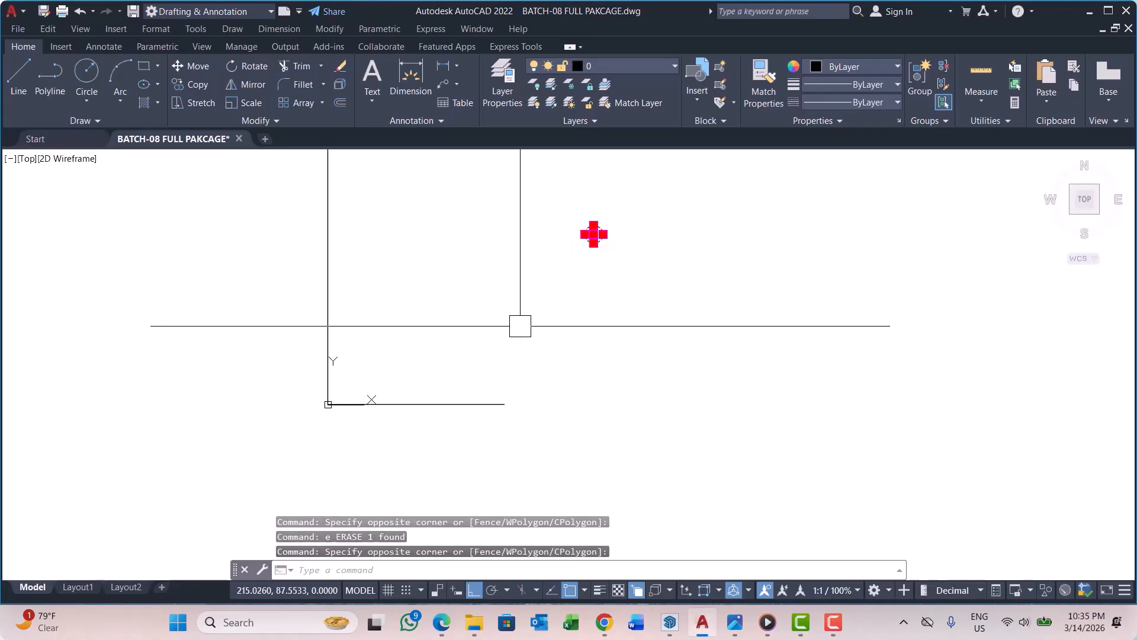
pyautogui.hotkey('ctrl', 'x')
pyautogui.scroll(4, 342, 411)
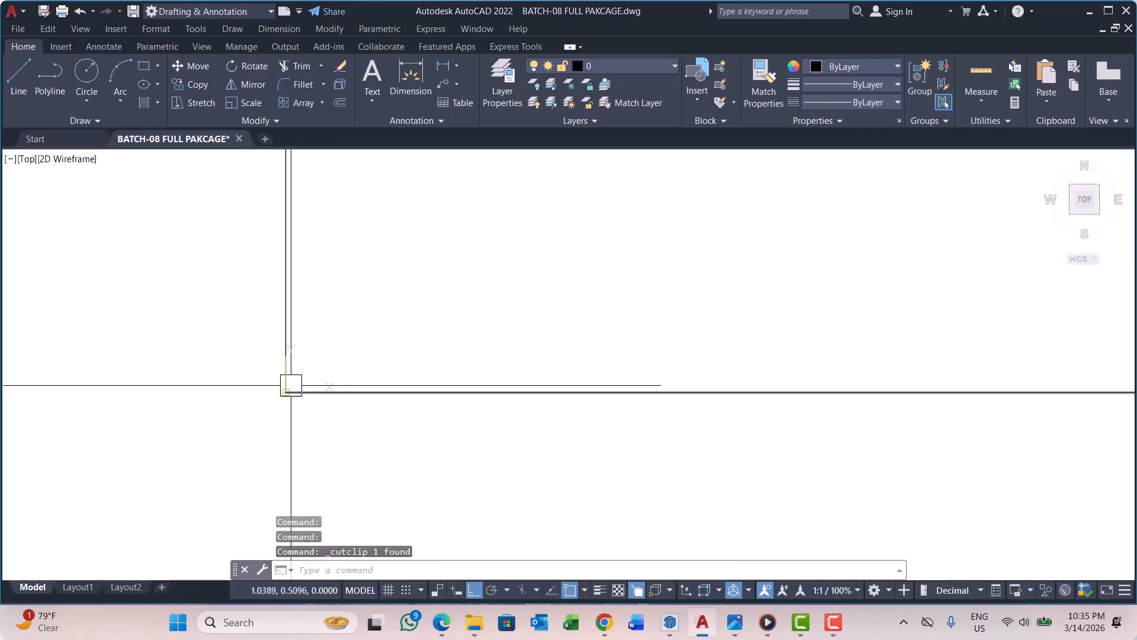
pyautogui.hotkey('ctrl', 'v')
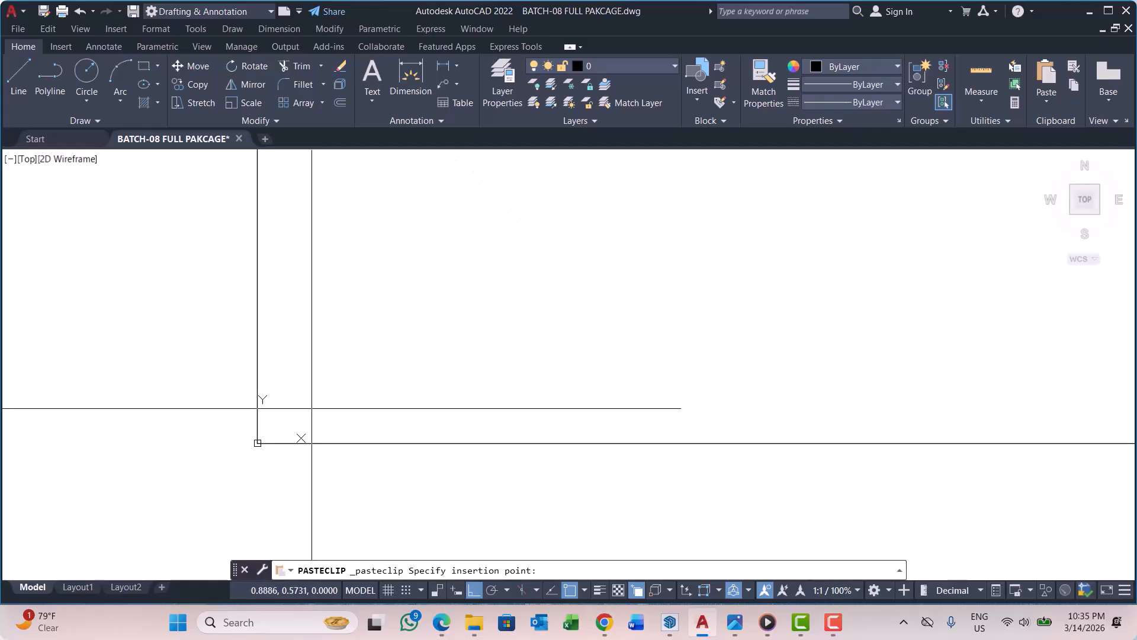
pyautogui.scroll(-5, 320, 393)
pyautogui.scroll(-2, 331, 400)
pyautogui.press('Escape')
pyautogui.press('Escape')
pyautogui.scroll(1, 355, 385)
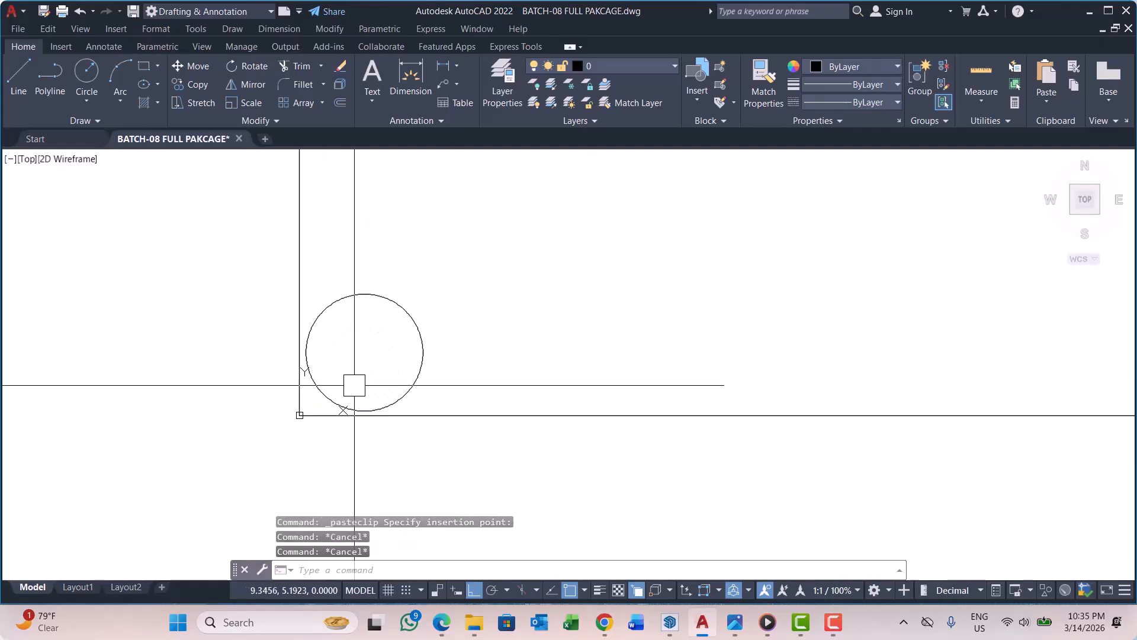
# Step: Add a radius dimension to the circle near the origin, placing its text outside the circle to the upper right
pyautogui.moveTo(395, 392); pyautogui.dragTo(409, 362, button='middle')
pyautogui.scroll(3, 379, 333)
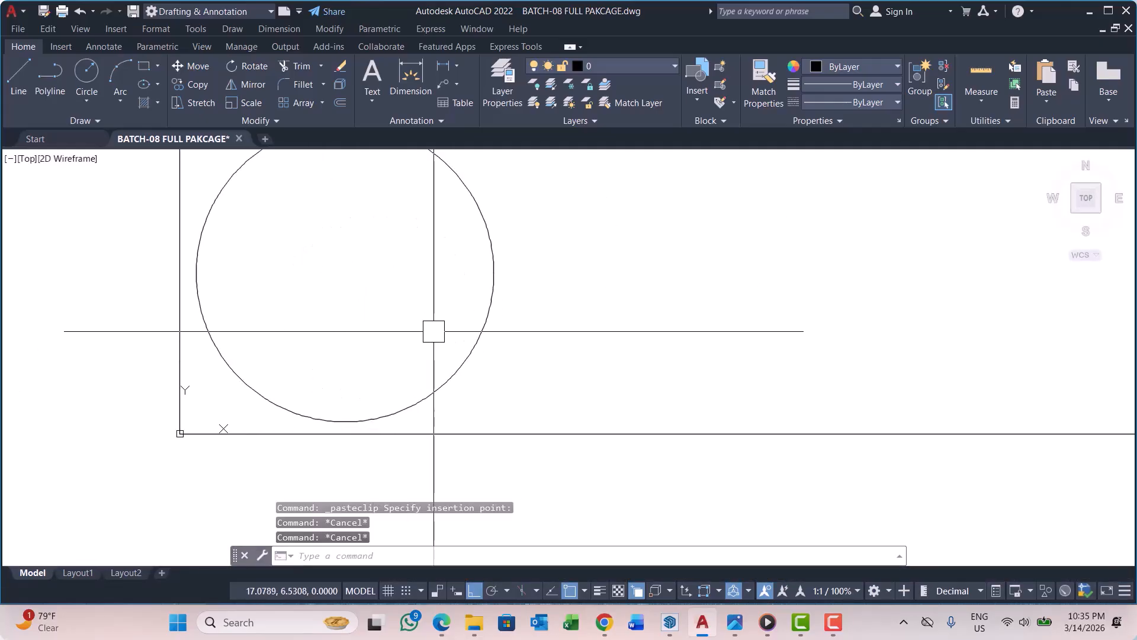
pyautogui.scroll(-3, 423, 338)
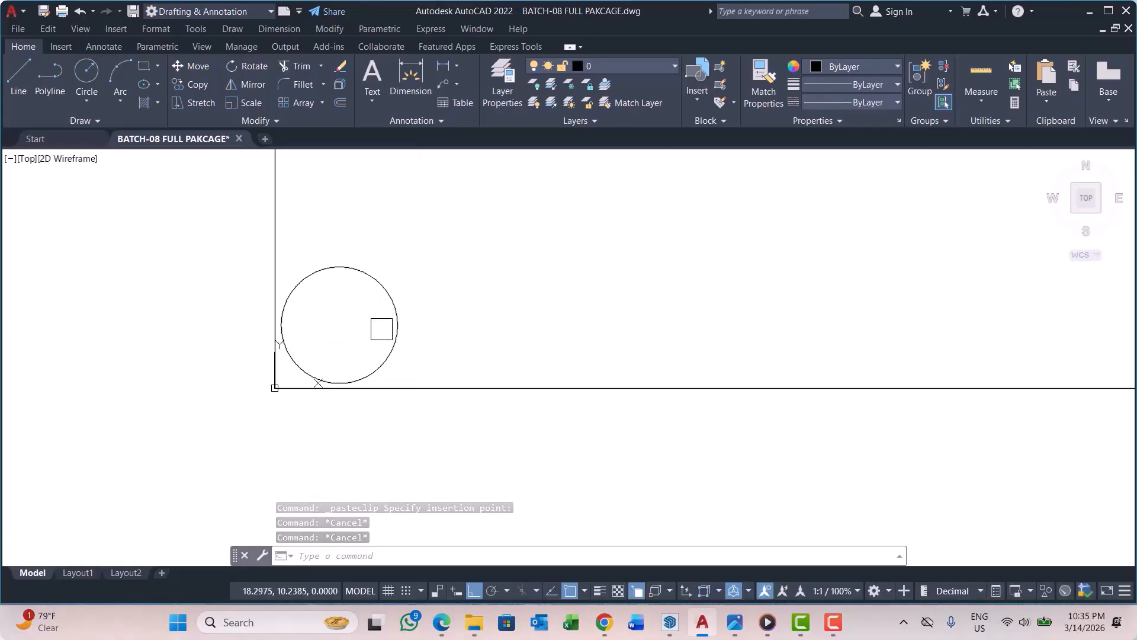
pyautogui.scroll(2, 359, 323)
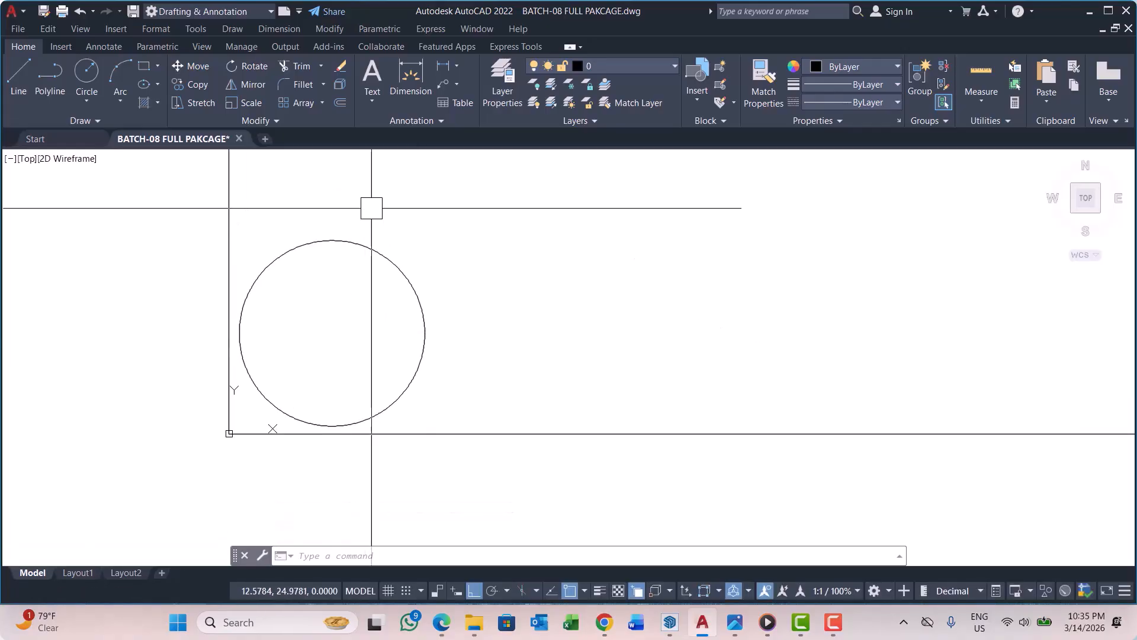
pyautogui.click(458, 66)
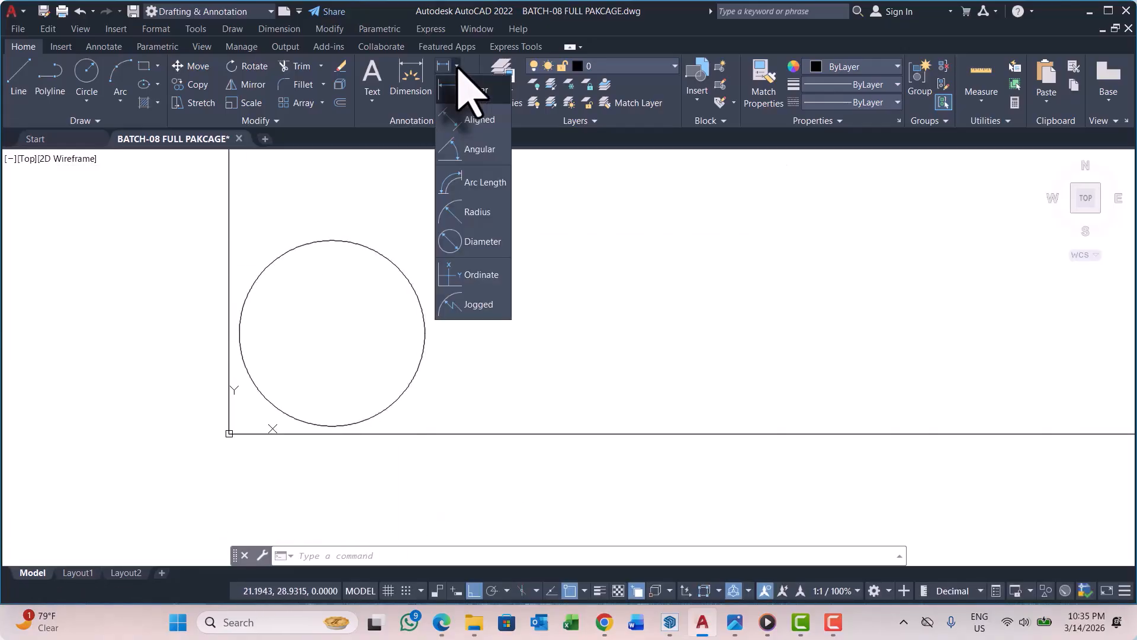
pyautogui.click(488, 215)
pyautogui.scroll(-2, 308, 336)
pyautogui.scroll(2, 351, 317)
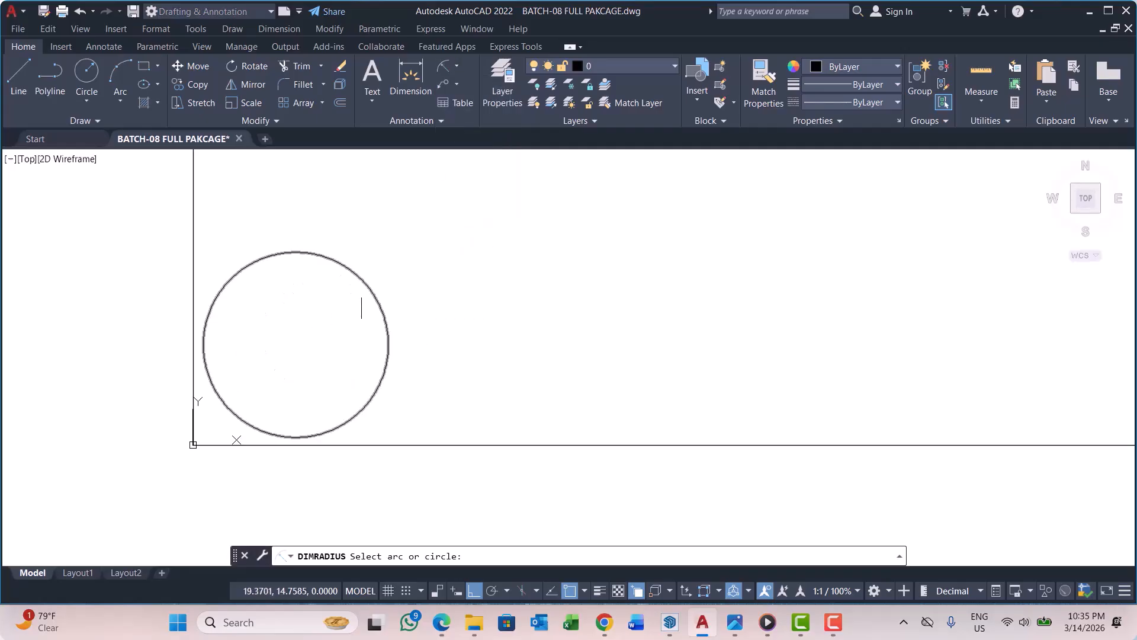
pyautogui.click(381, 306)
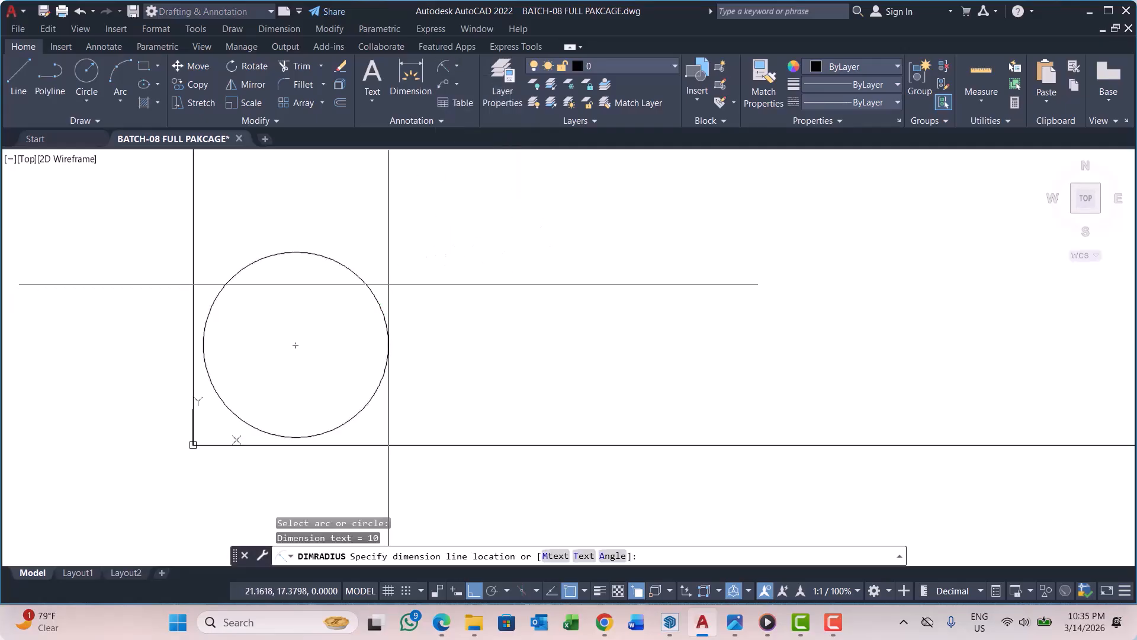
pyautogui.scroll(-2, 334, 316)
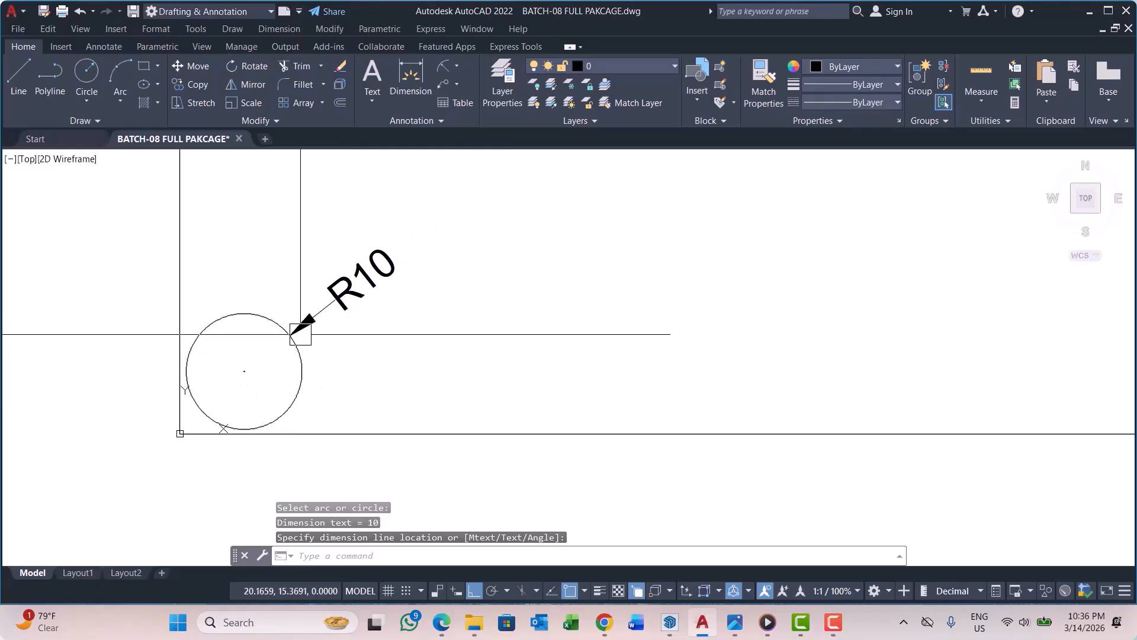
pyautogui.scroll(2, 288, 321)
pyautogui.scroll(-2, 216, 302)
pyautogui.moveTo(287, 336); pyautogui.dragTo(282, 343, button='middle')
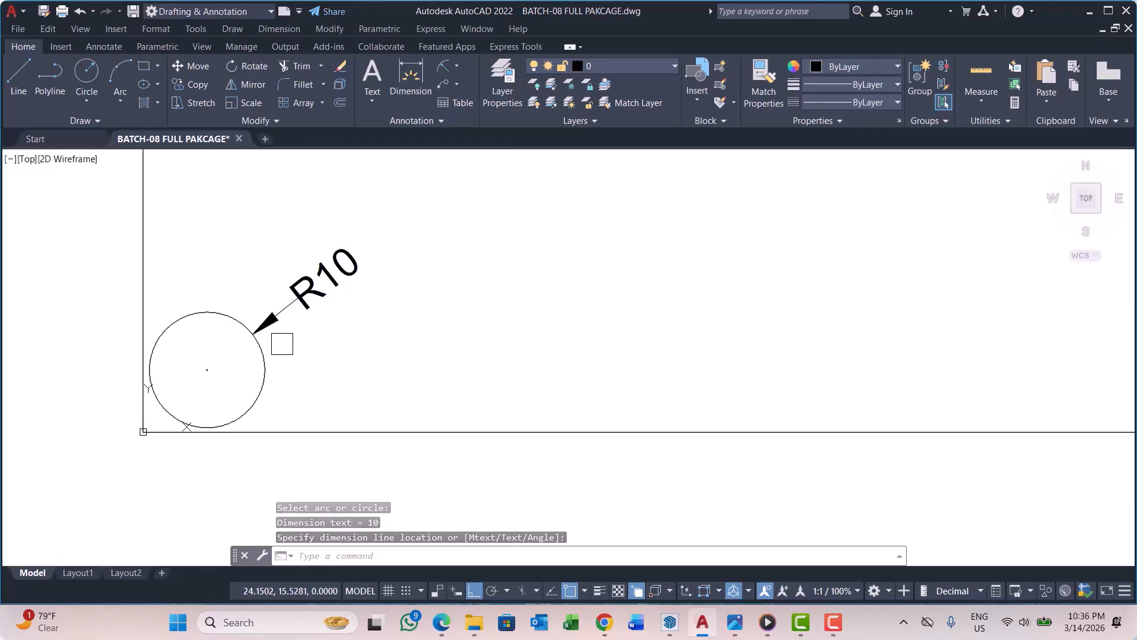
# Step: Draw a Center, Diameter circle with diameter 15 to the right of the first circle, above the horizontal line
pyautogui.click(88, 102)
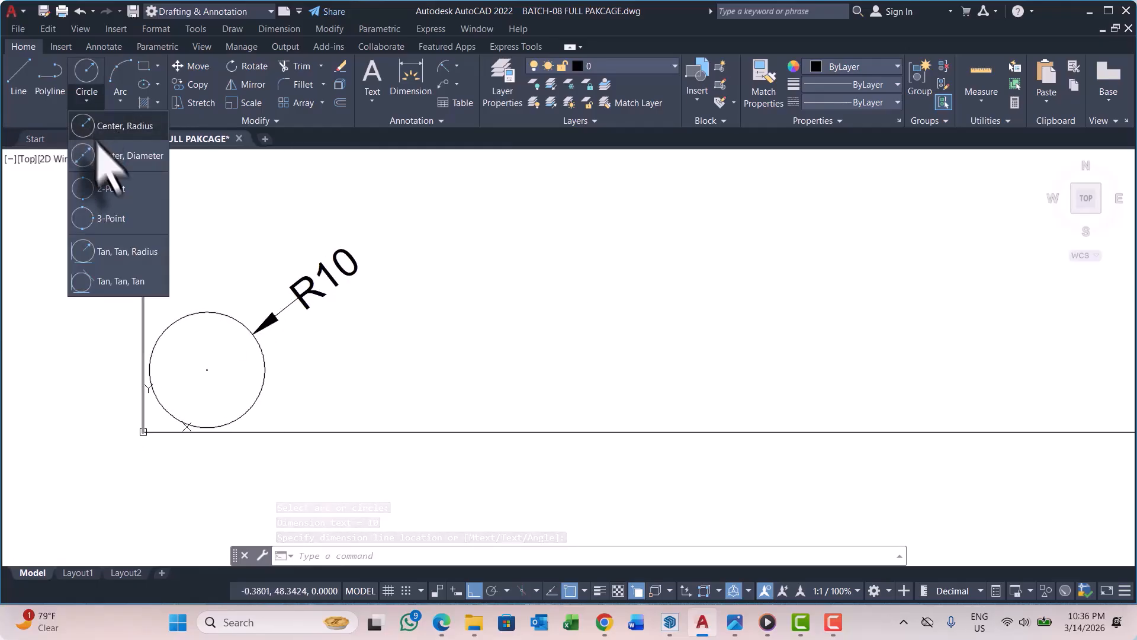
pyautogui.click(128, 157)
pyautogui.scroll(2, 250, 383)
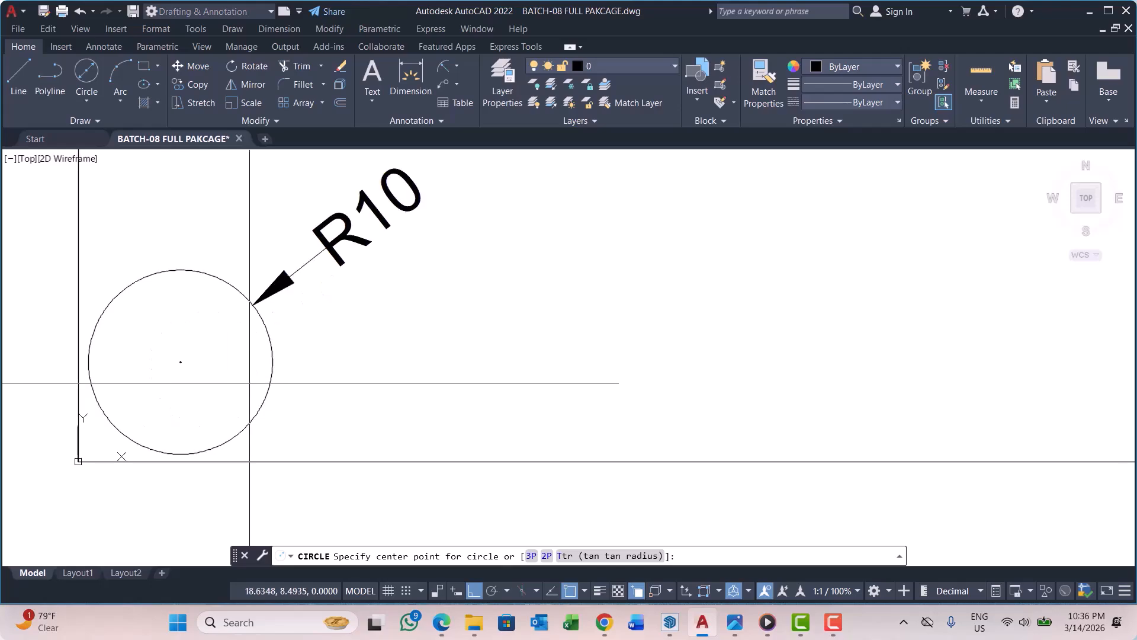
pyautogui.scroll(-3, 180, 362)
pyautogui.scroll(2, 178, 320)
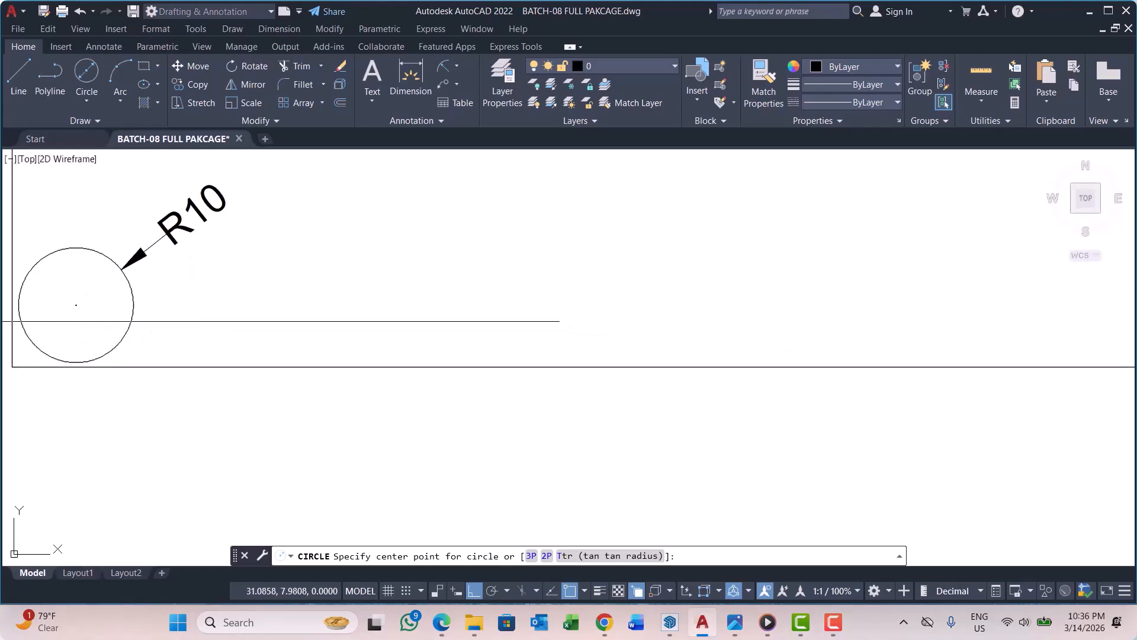
pyautogui.scroll(-2, 278, 314)
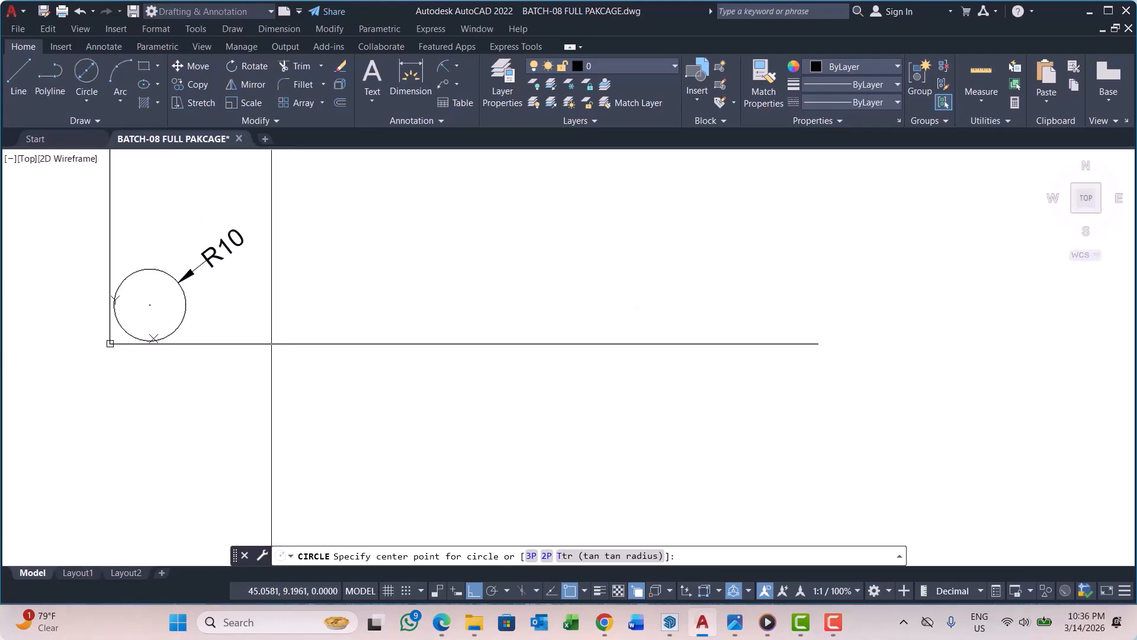
pyautogui.scroll(4, 237, 311)
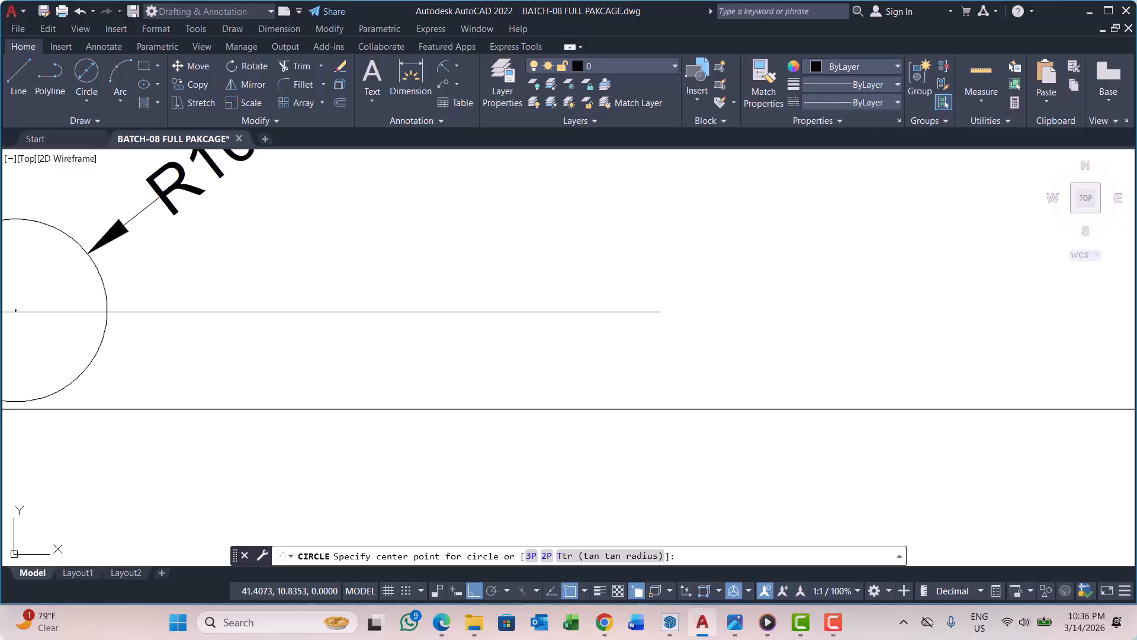
pyautogui.click(296, 314)
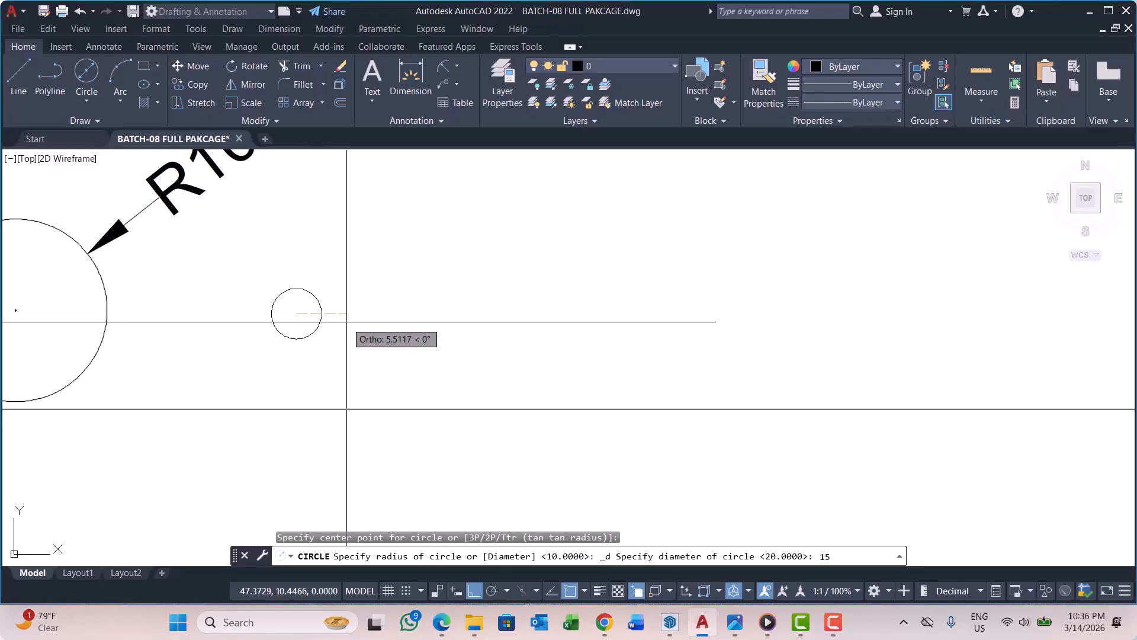
pyautogui.write('15')
pyautogui.press('Return')
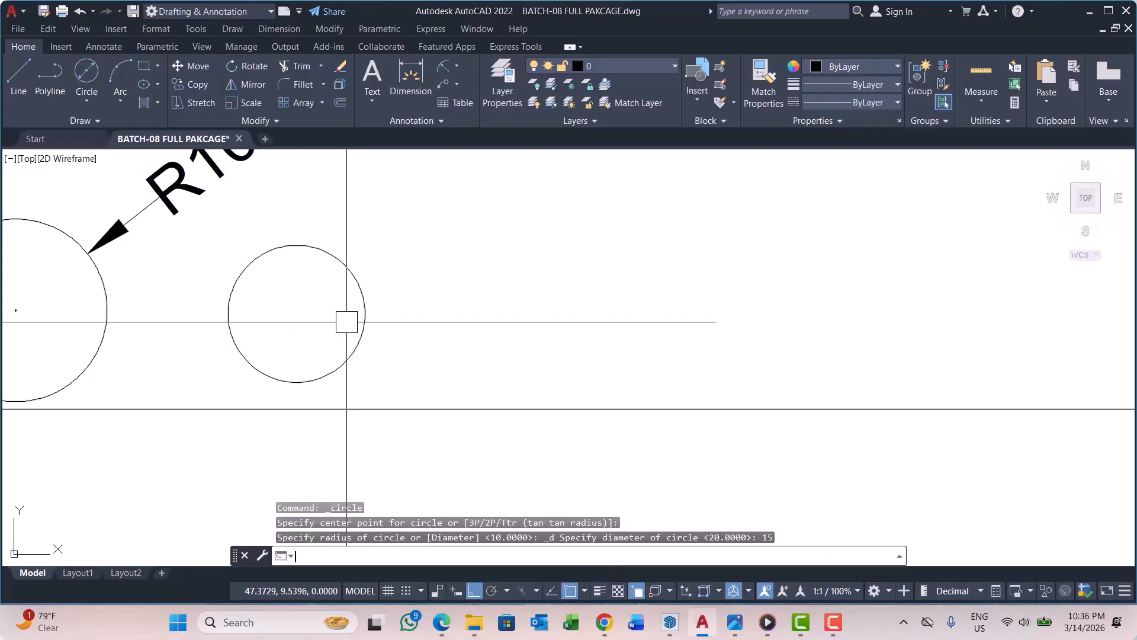
pyautogui.scroll(-3, 284, 326)
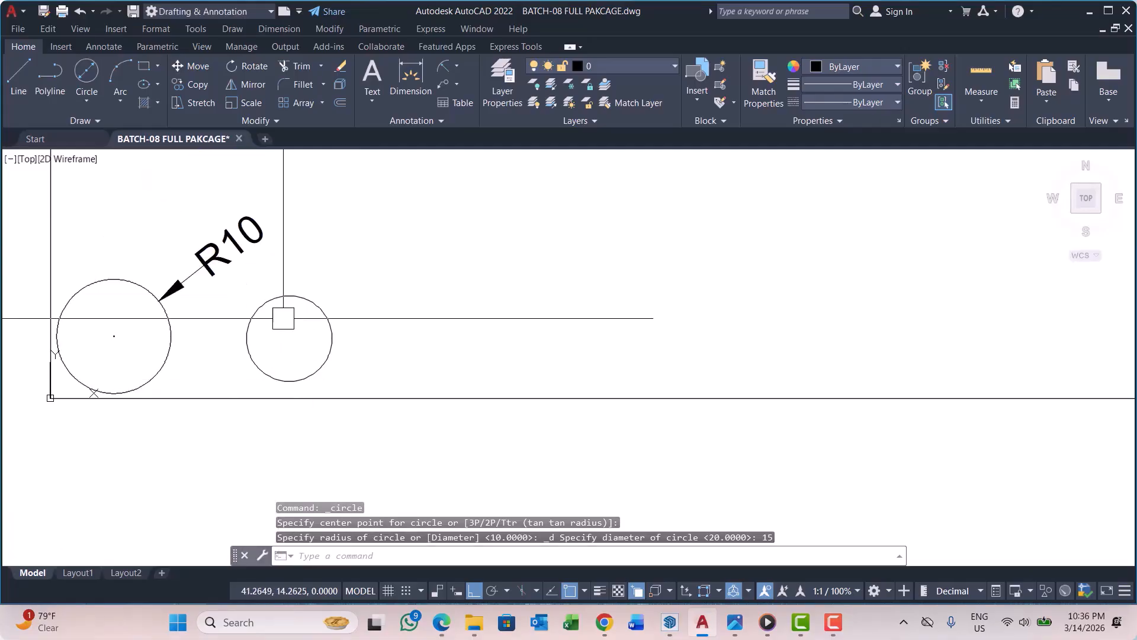
pyautogui.moveTo(285, 318); pyautogui.dragTo(307, 308, button='middle')
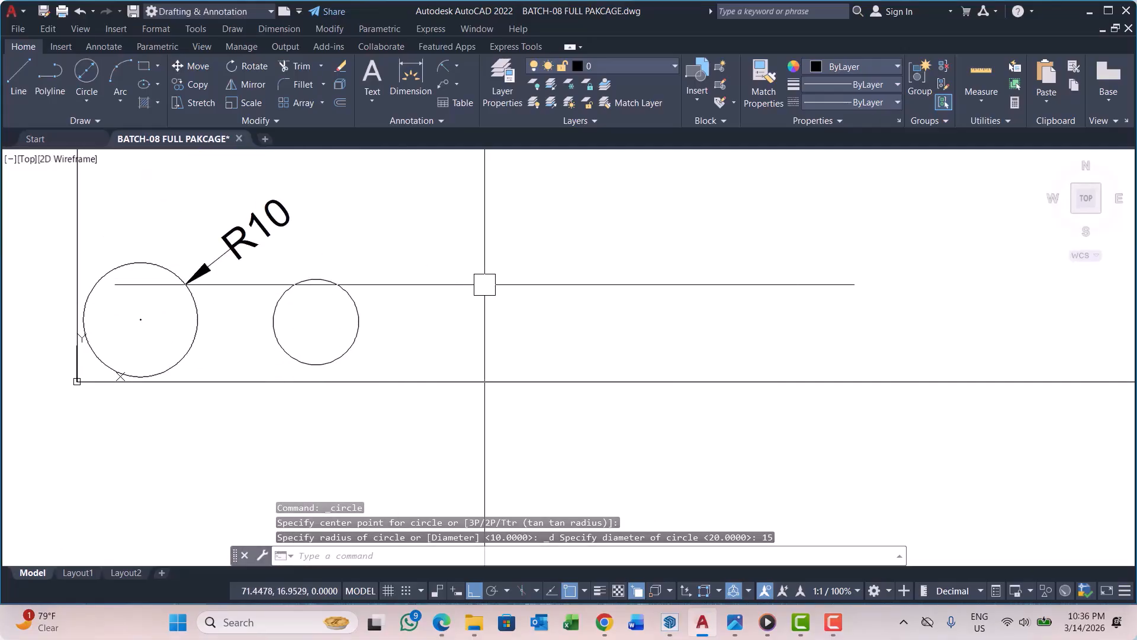
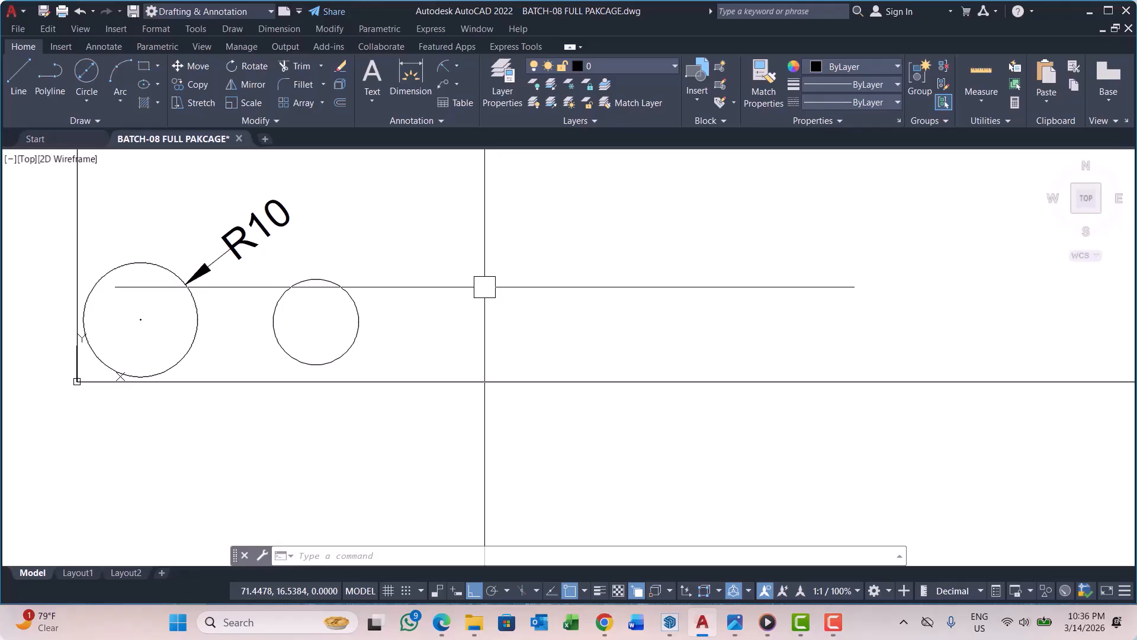
# Step: Add a radius dimension to the 15-diameter circle, placing its text above the circle
pyautogui.scroll(2, 352, 320)
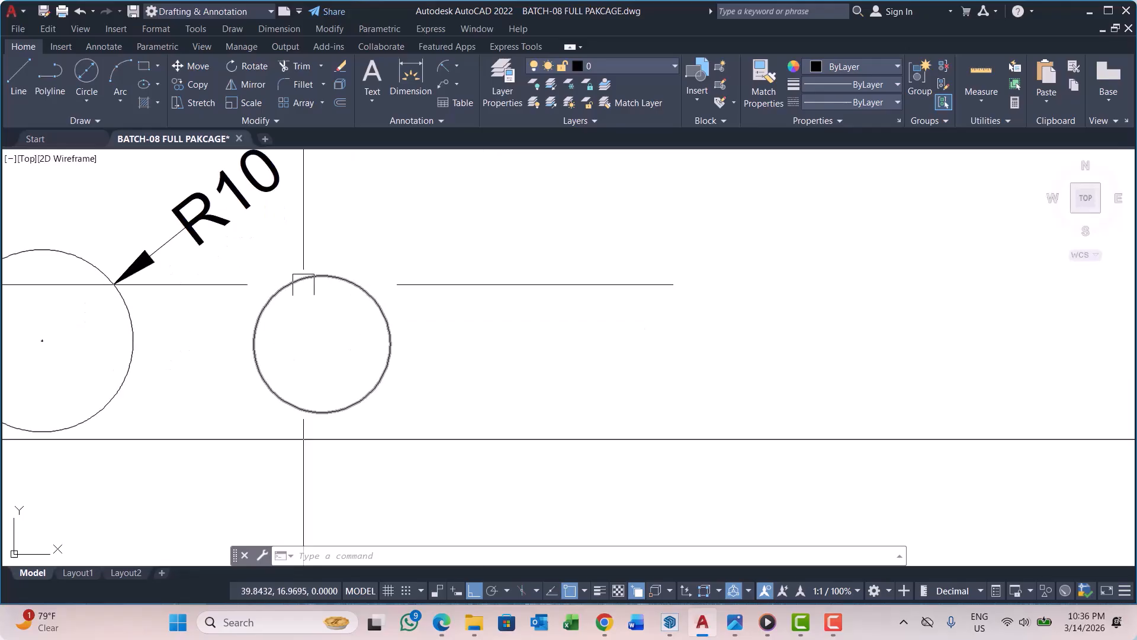
pyautogui.click(457, 65)
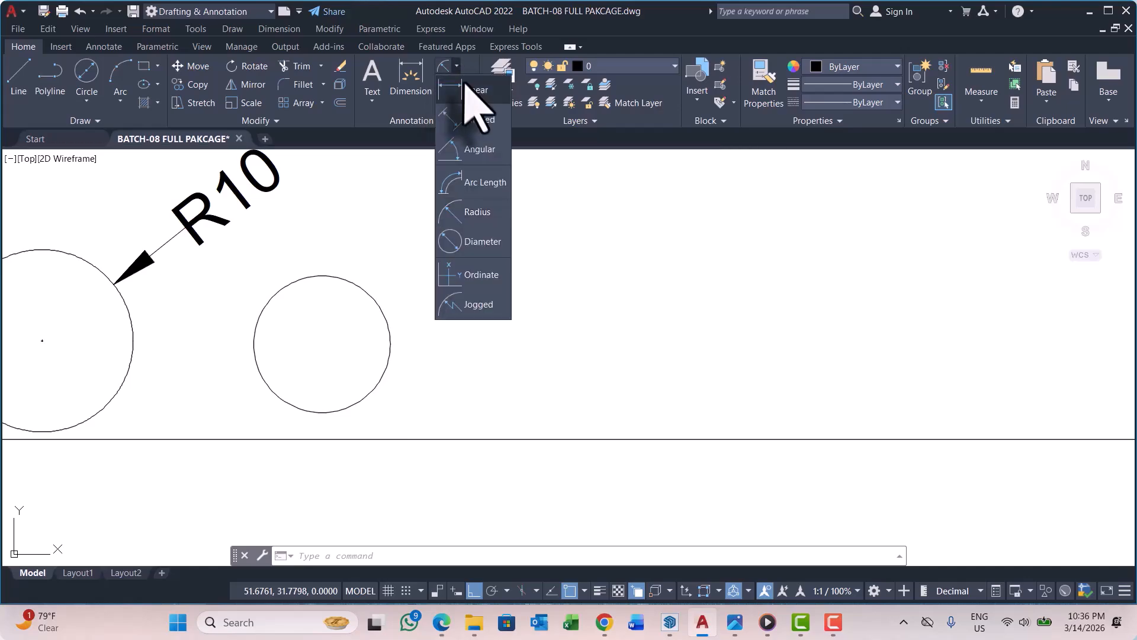
pyautogui.click(477, 210)
pyautogui.scroll(1, 357, 292)
pyautogui.click(354, 275)
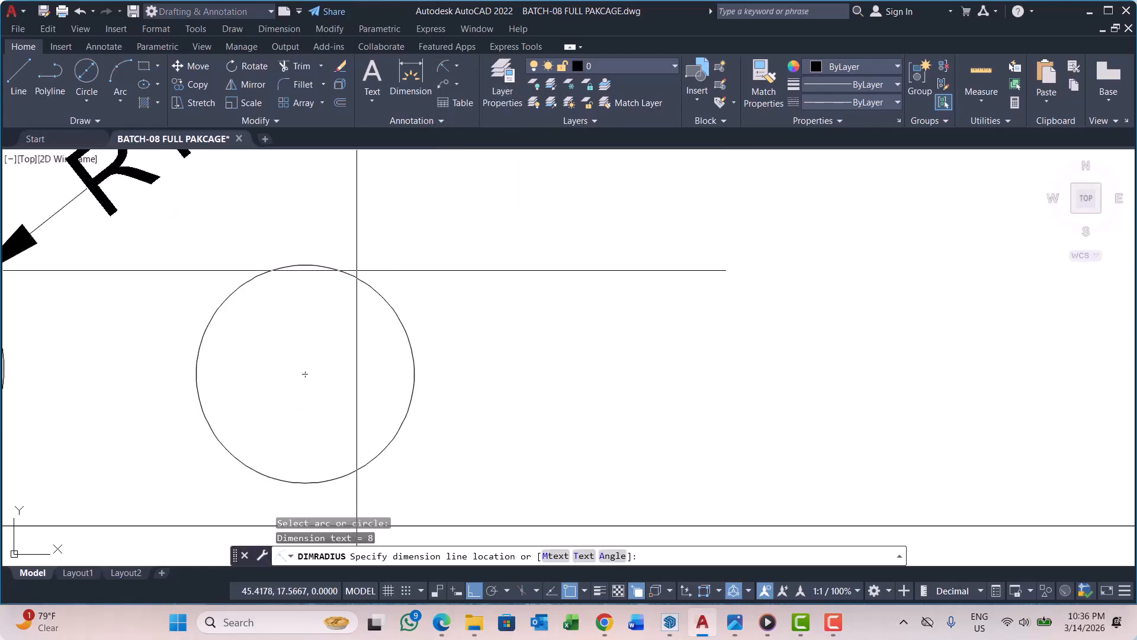
pyautogui.click(376, 224)
pyautogui.scroll(-5, 373, 296)
pyautogui.scroll(3, 385, 237)
pyautogui.moveTo(399, 209); pyautogui.dragTo(344, 252, button='middle')
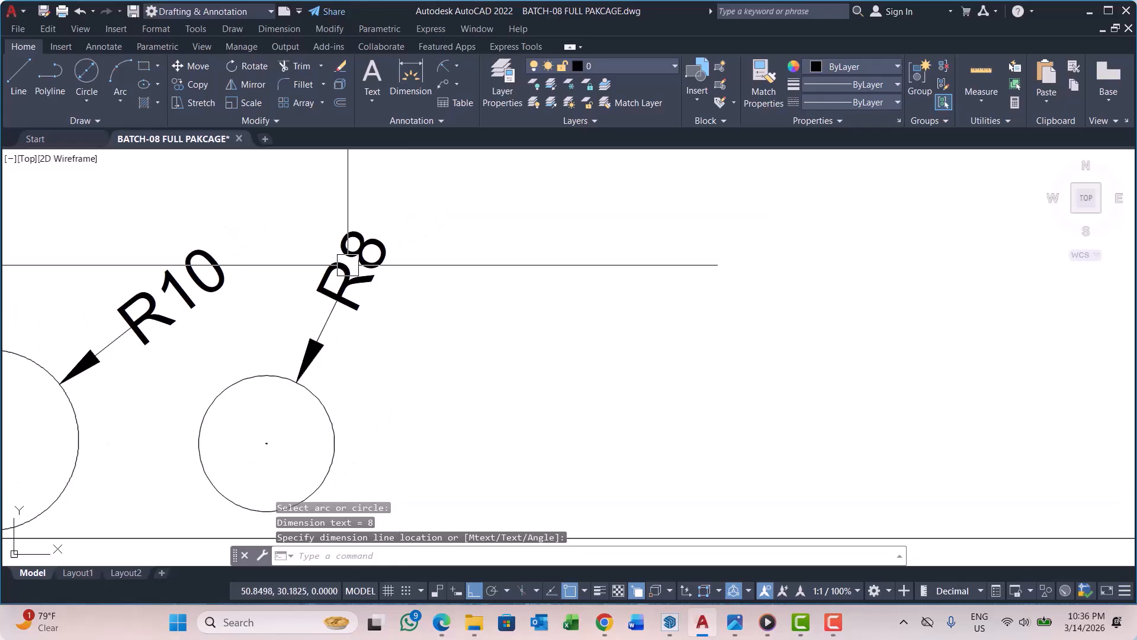
# Step: Add a diameter dimension to the smaller circle, placing its text outside the circle to the right
pyautogui.scroll(5, 348, 263)
pyautogui.scroll(-5, 333, 238)
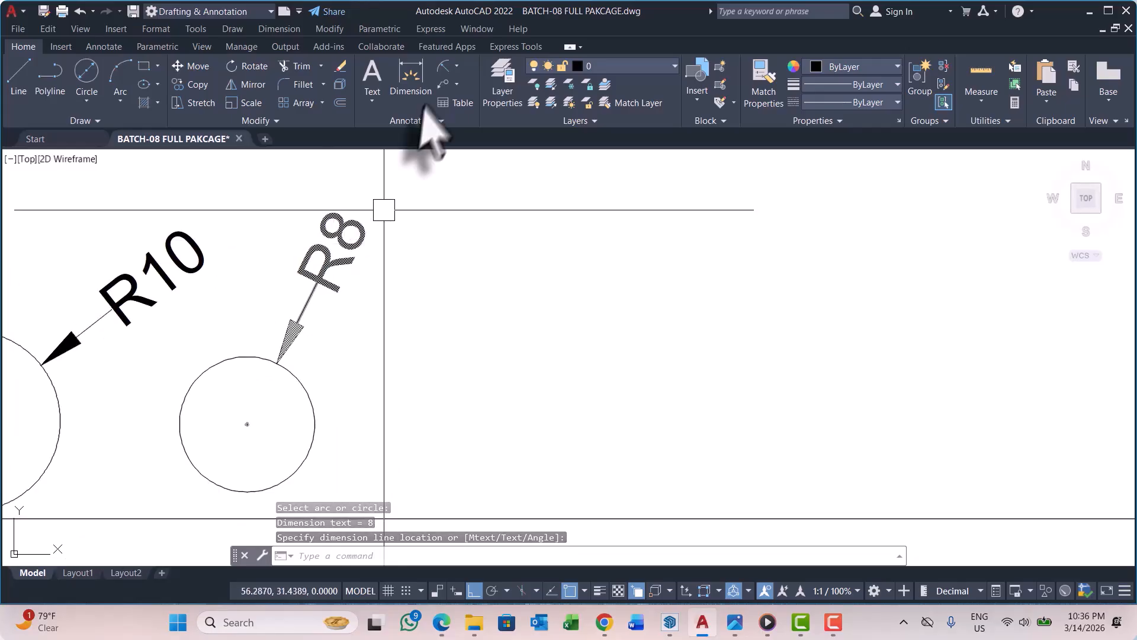
pyautogui.click(457, 66)
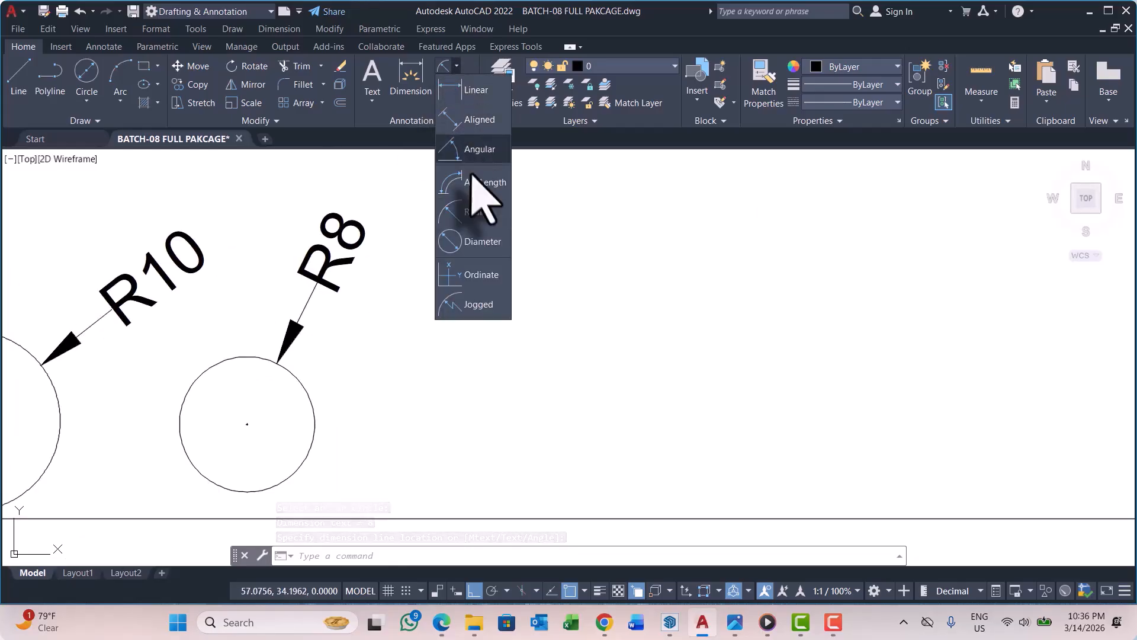
pyautogui.click(483, 242)
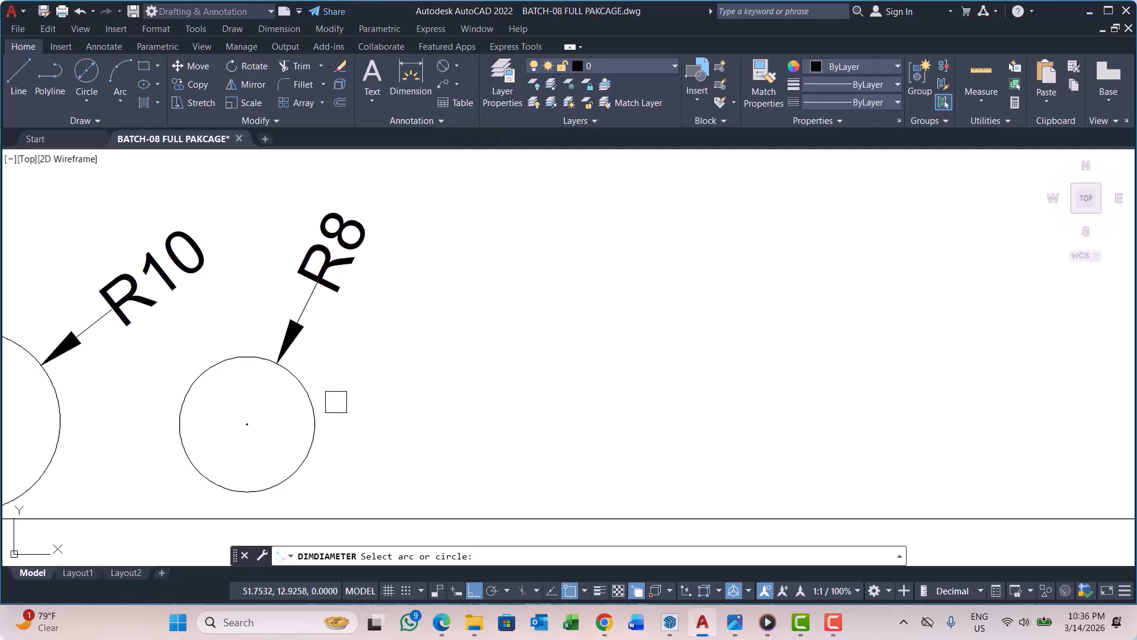
pyautogui.click(314, 412)
pyautogui.click(472, 376)
pyautogui.scroll(-5, 552, 216)
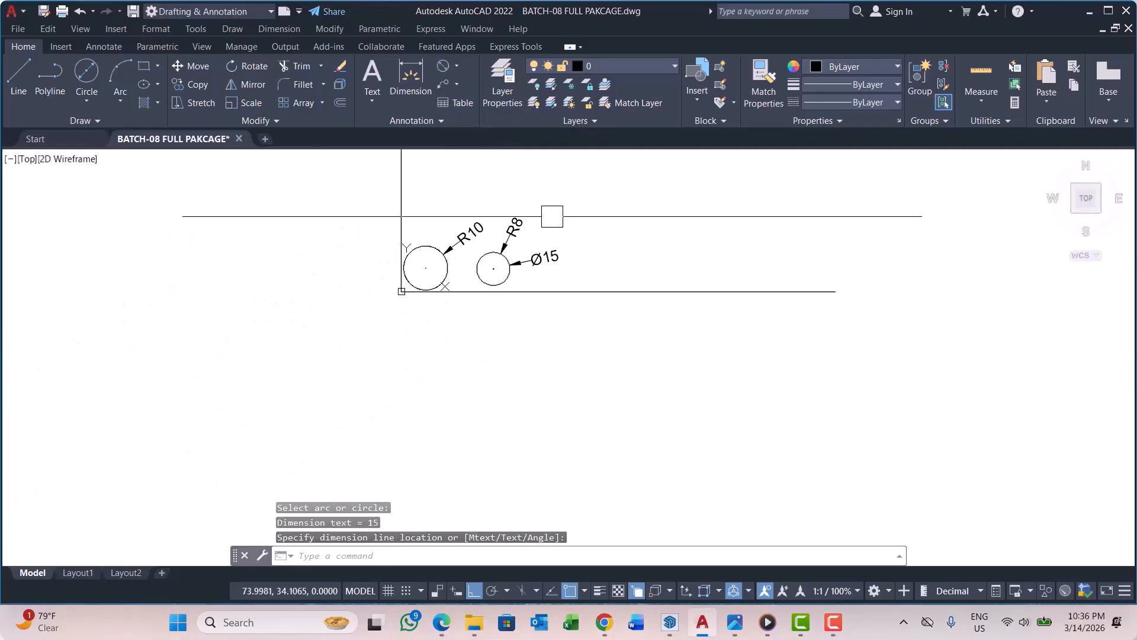
pyautogui.scroll(6, 506, 247)
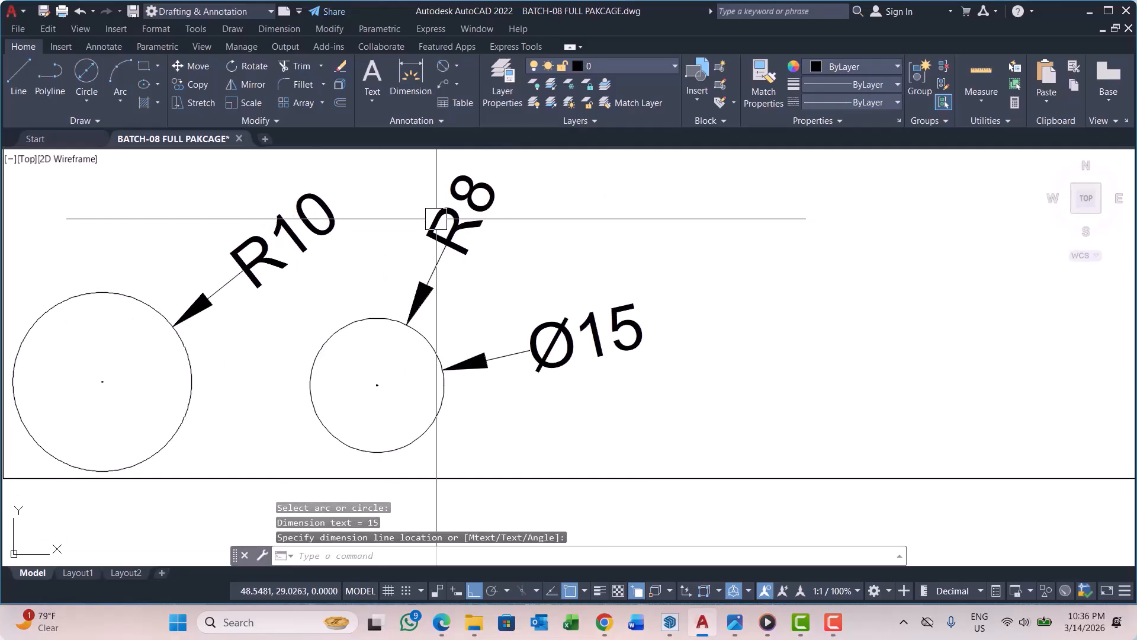
pyautogui.scroll(-2, 436, 218)
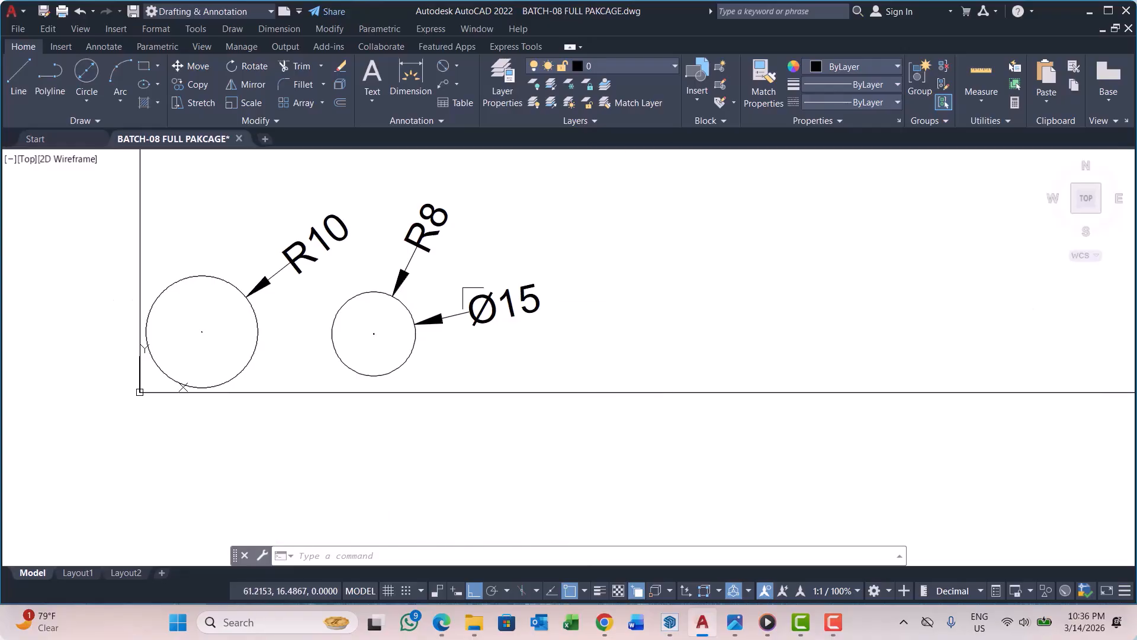
pyautogui.scroll(2, 473, 297)
pyautogui.moveTo(473, 296); pyautogui.dragTo(539, 368, button='middle')
pyautogui.scroll(-4, 493, 319)
pyautogui.moveTo(491, 320); pyautogui.dragTo(466, 304, button='middle')
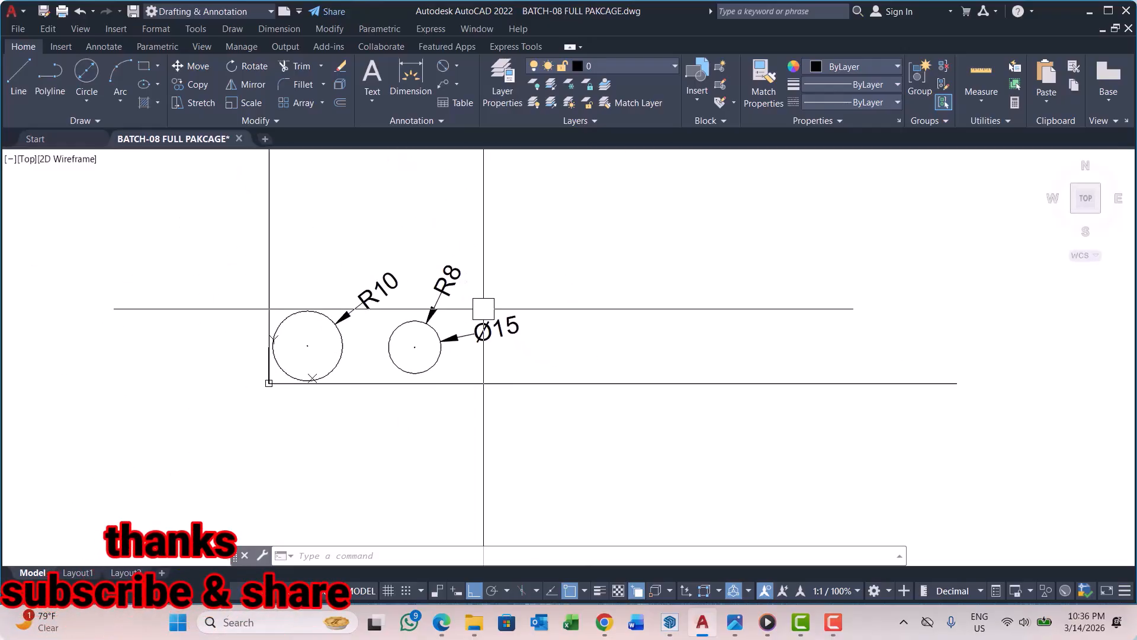
pyautogui.write('d')
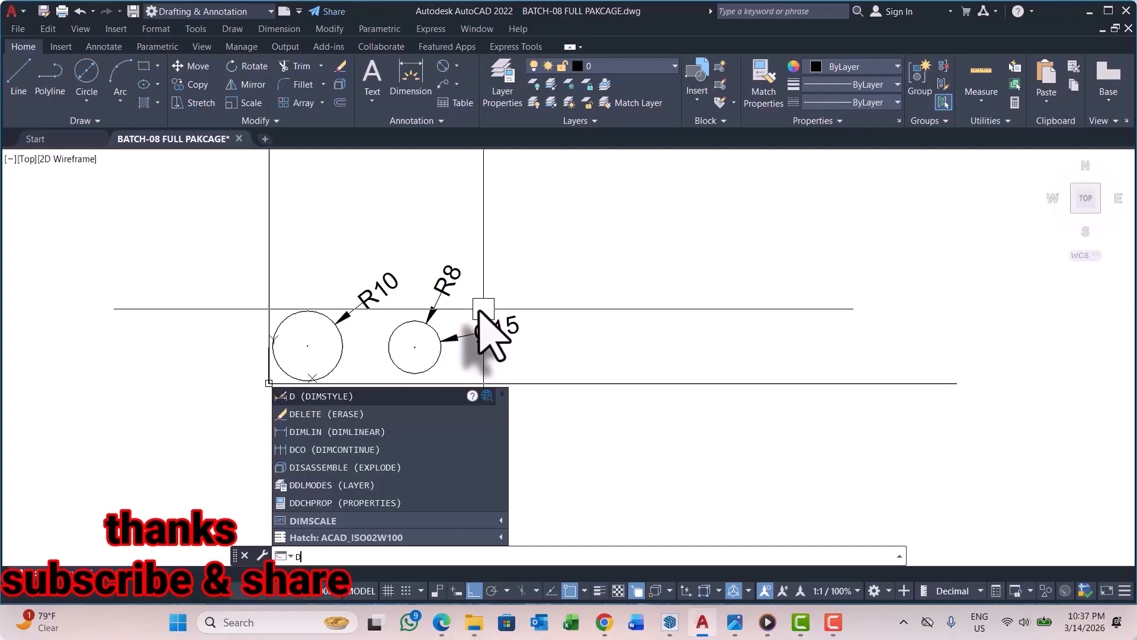
pyautogui.press('BackSpace')
pyautogui.scroll(4, 423, 310)
pyautogui.press('Escape')
pyautogui.press('Escape')
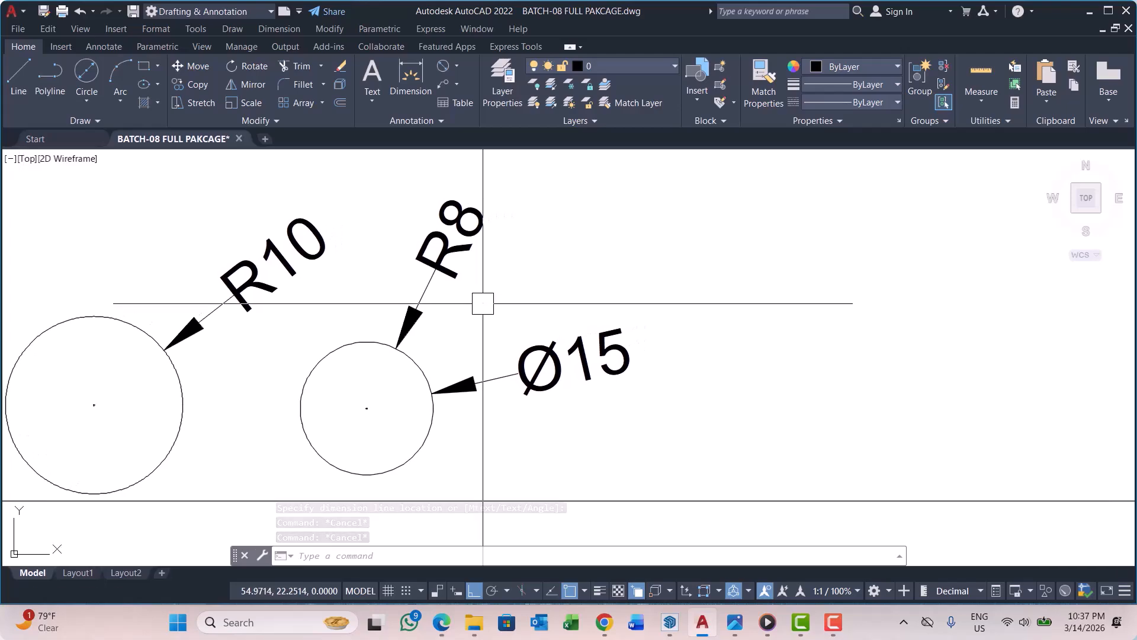
# Step: Set the primary units precision of the Standard dimension style to one decimal place (0.0) for linear dimensions
pyautogui.scroll(-2, 391, 281)
pyautogui.moveTo(390, 282); pyautogui.dragTo(376, 290, button='middle')
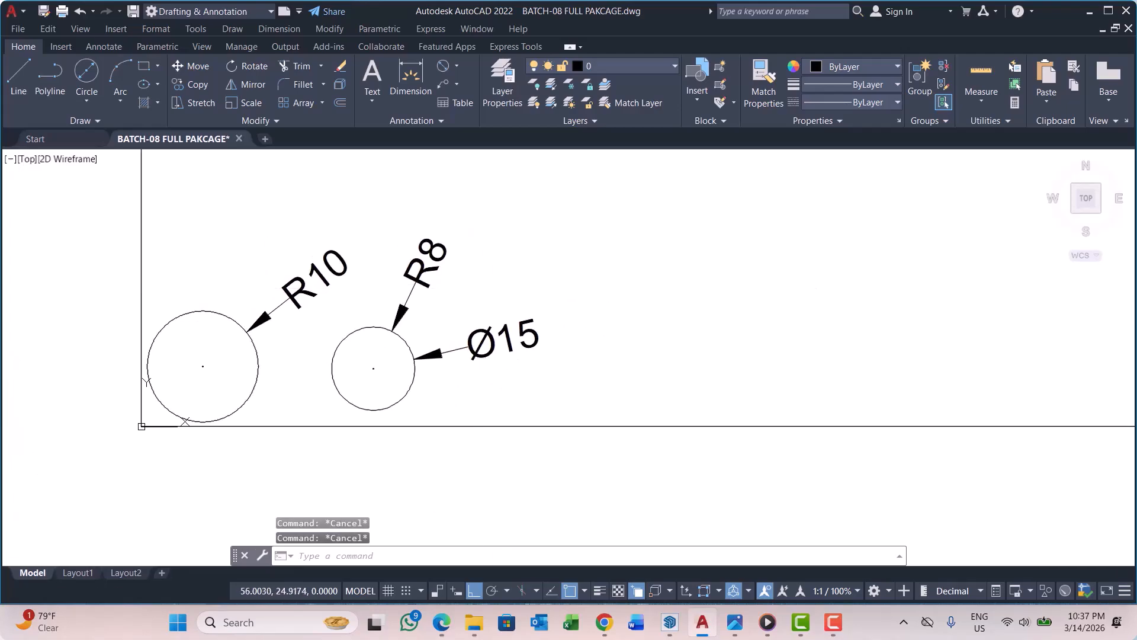
pyautogui.press('Return')
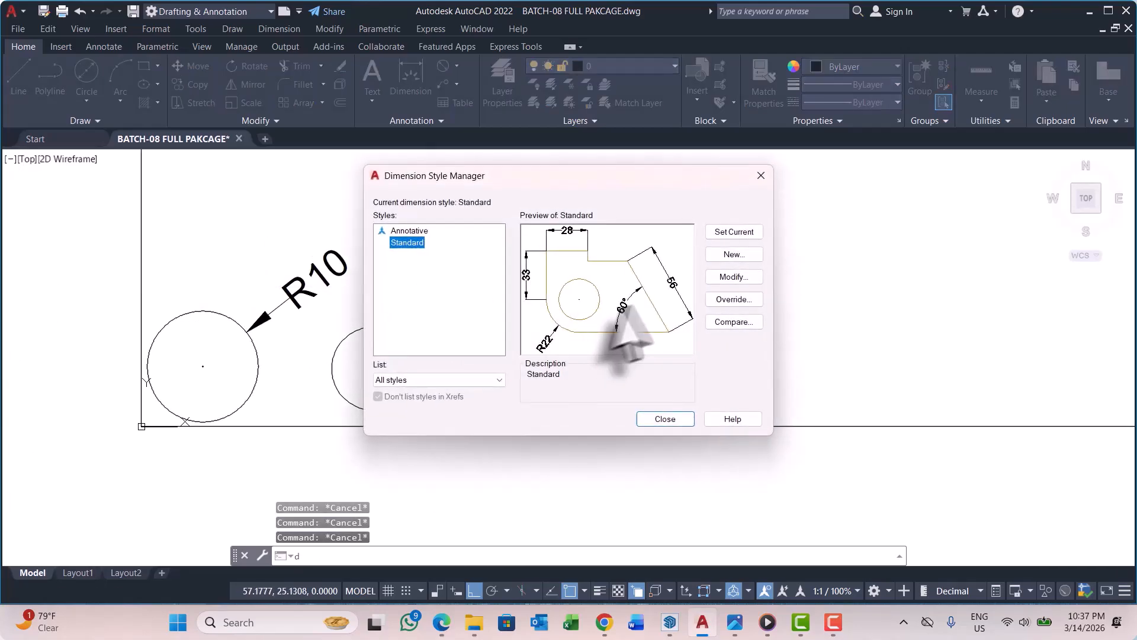
pyautogui.click(751, 279)
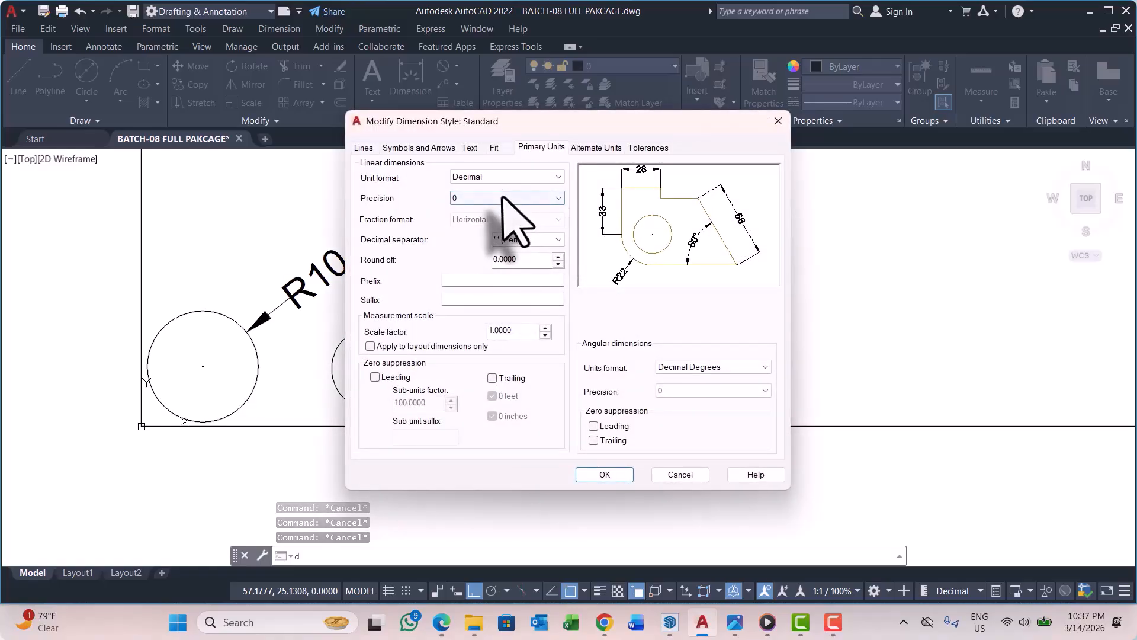
pyautogui.click(502, 196)
pyautogui.click(476, 215)
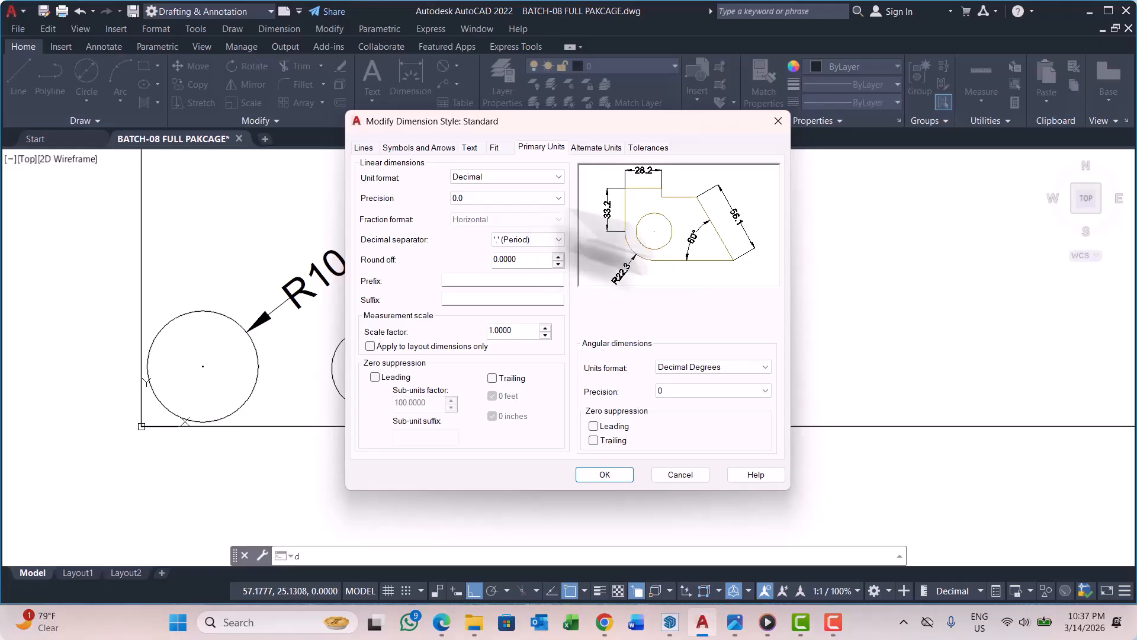
pyautogui.click(604, 475)
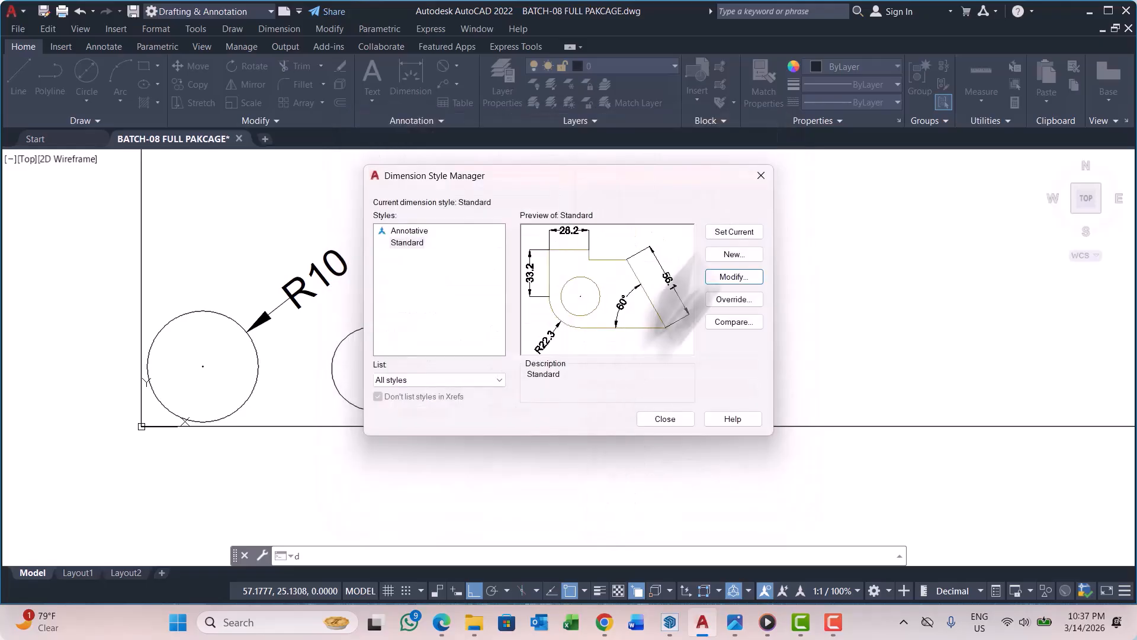
pyautogui.click(664, 419)
# Step: Examine the radius and diameter dimension texts of both circles at one-decimal precision, comparing the smaller circle's radius with its diameter
pyautogui.scroll(5, 441, 279)
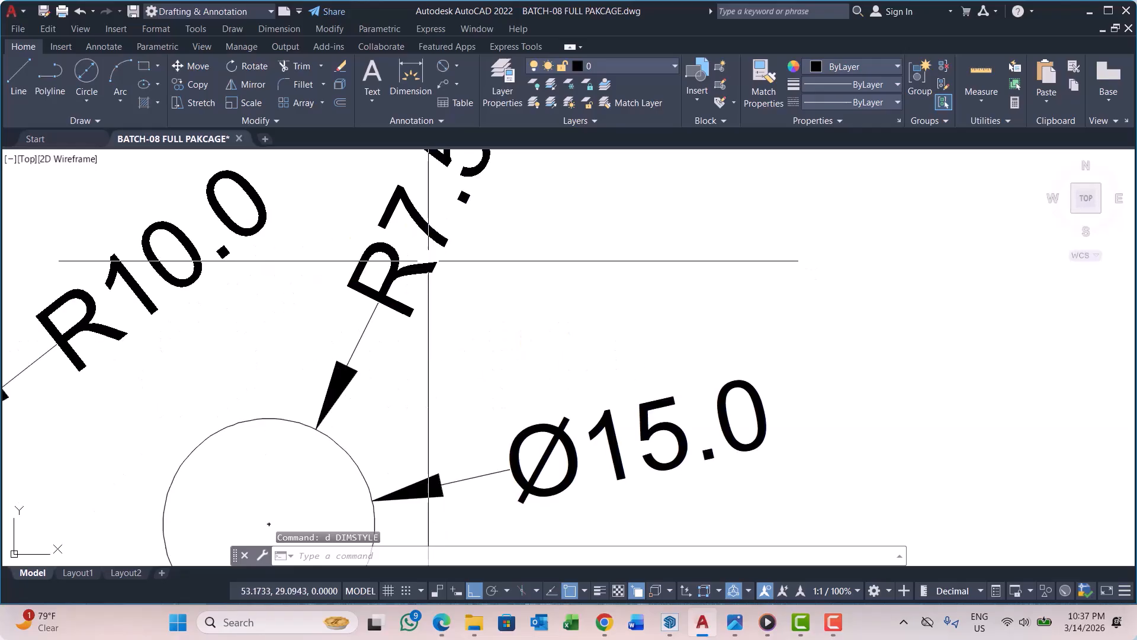
pyautogui.scroll(-4, 439, 359)
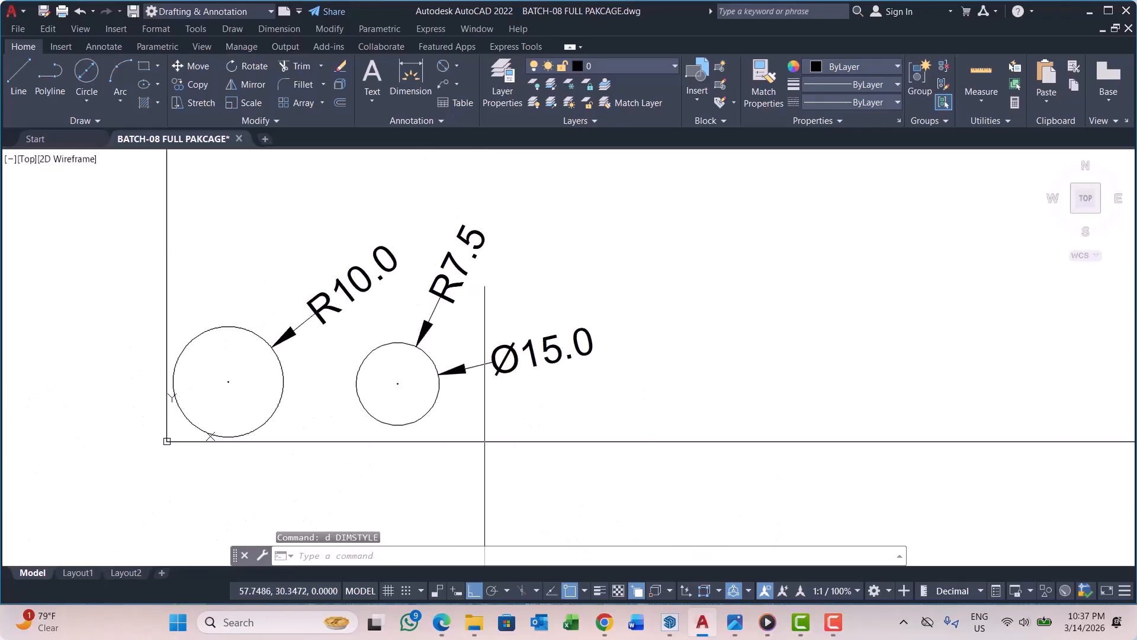
pyautogui.scroll(2, 510, 269)
pyautogui.scroll(-3, 514, 270)
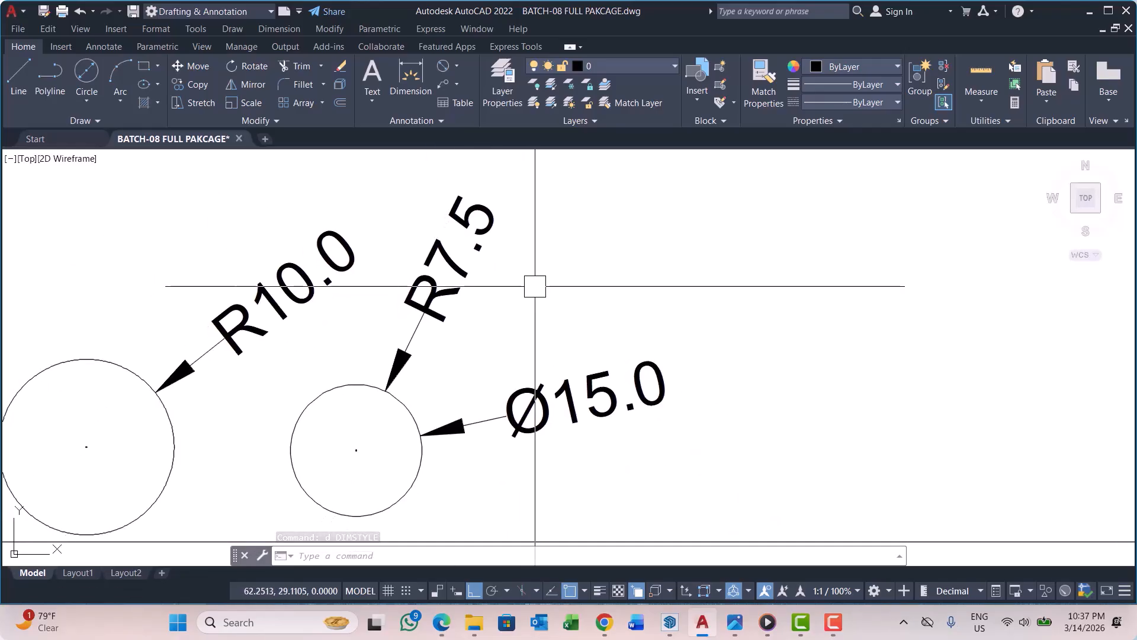
pyautogui.scroll(2, 495, 299)
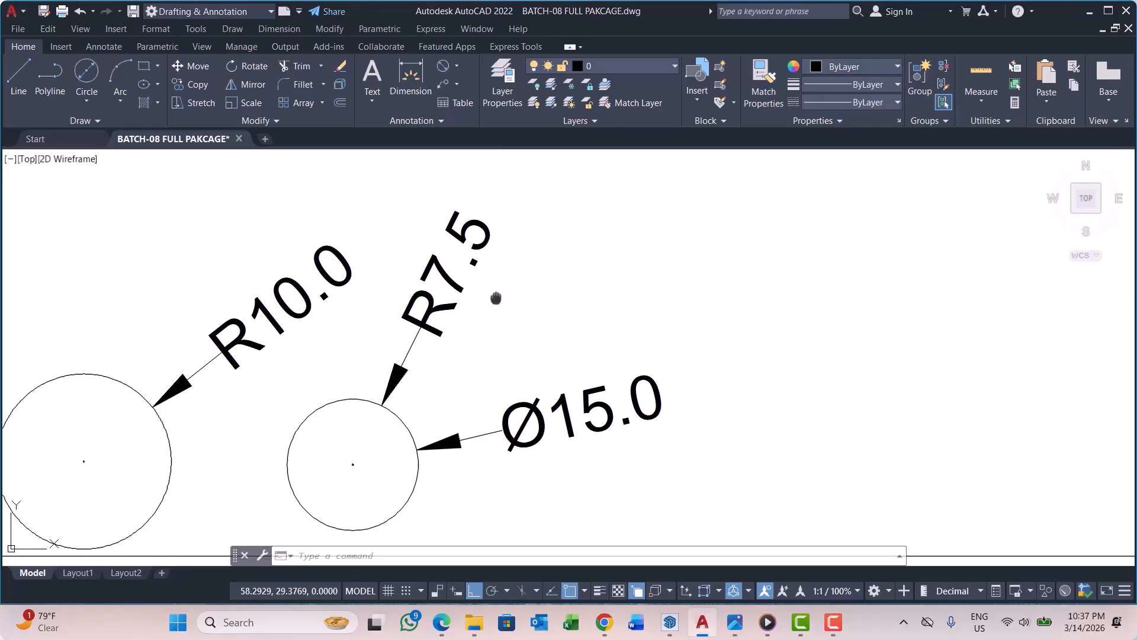
pyautogui.scroll(-4, 434, 279)
pyautogui.scroll(4, 434, 279)
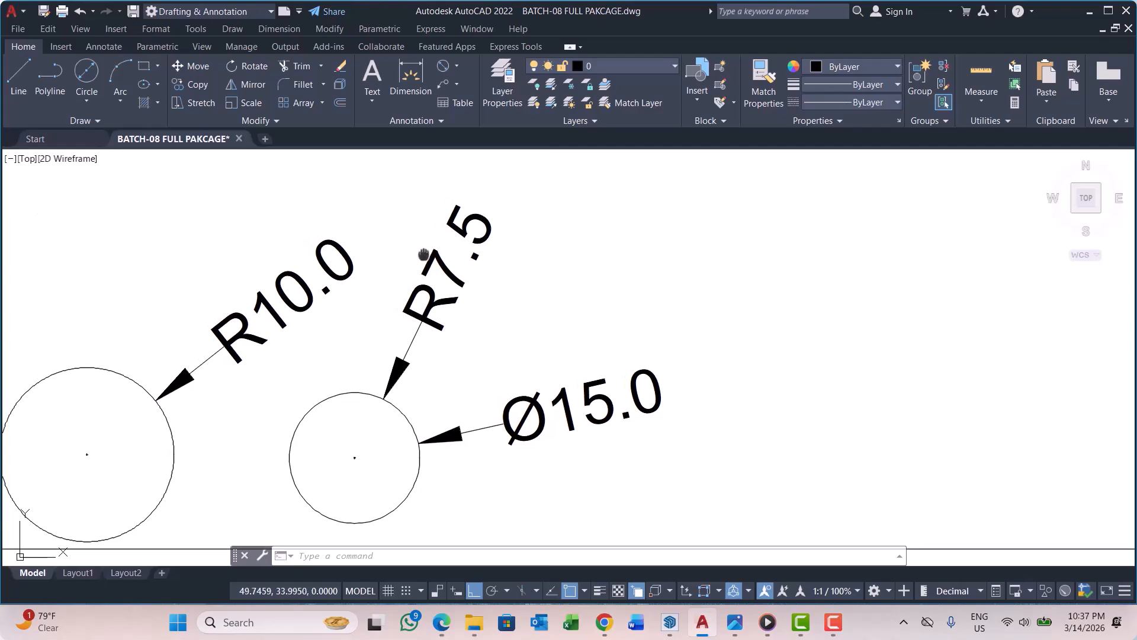
pyautogui.moveTo(419, 252); pyautogui.dragTo(457, 298, button='middle')
pyautogui.scroll(3, 477, 314)
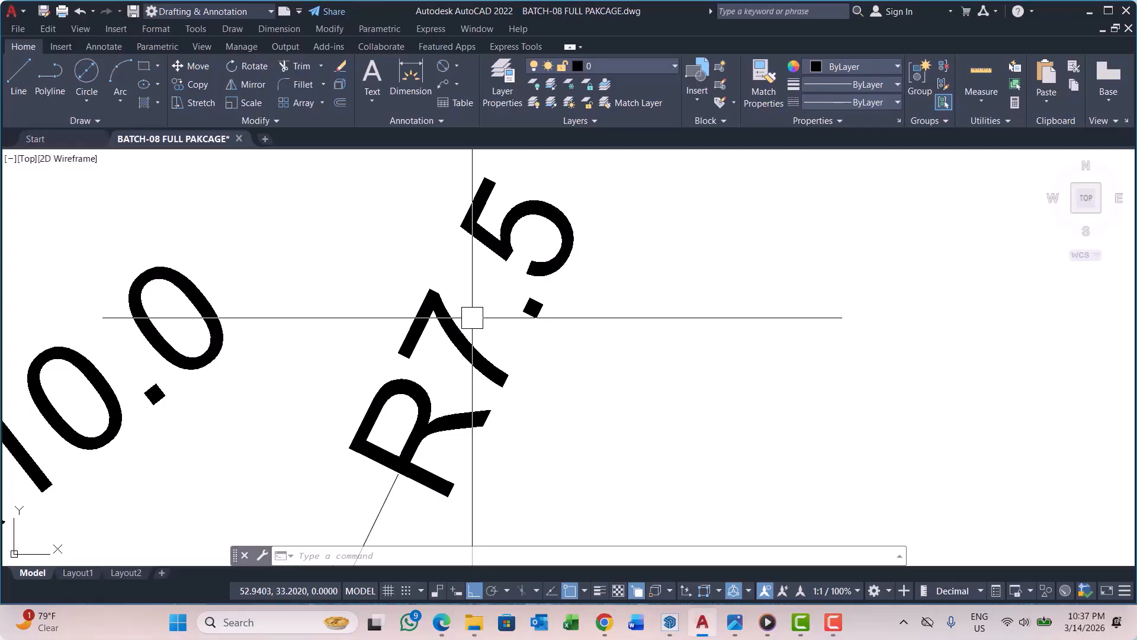
pyautogui.scroll(-4, 472, 317)
pyautogui.scroll(4, 539, 272)
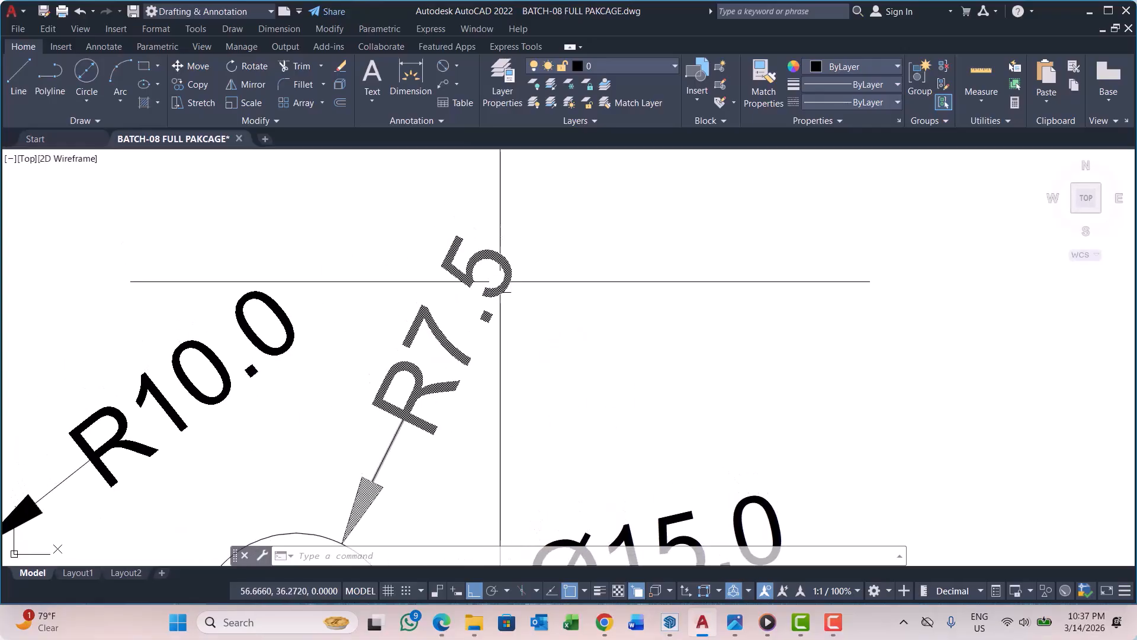
pyautogui.scroll(-5, 459, 335)
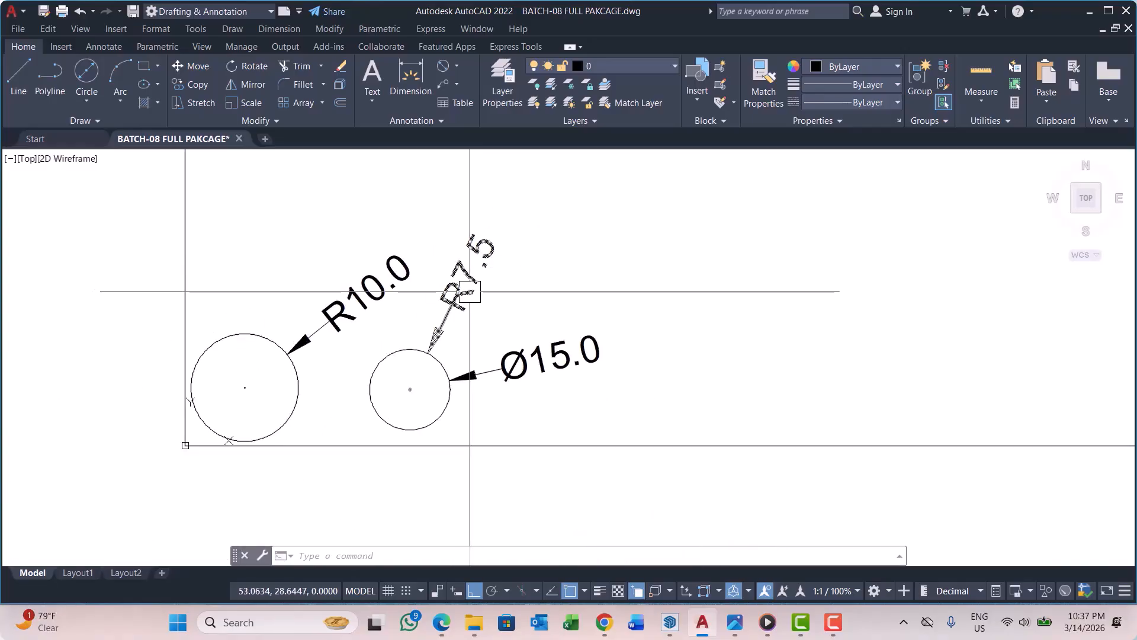
pyautogui.moveTo(470, 291); pyautogui.dragTo(456, 304, button='middle')
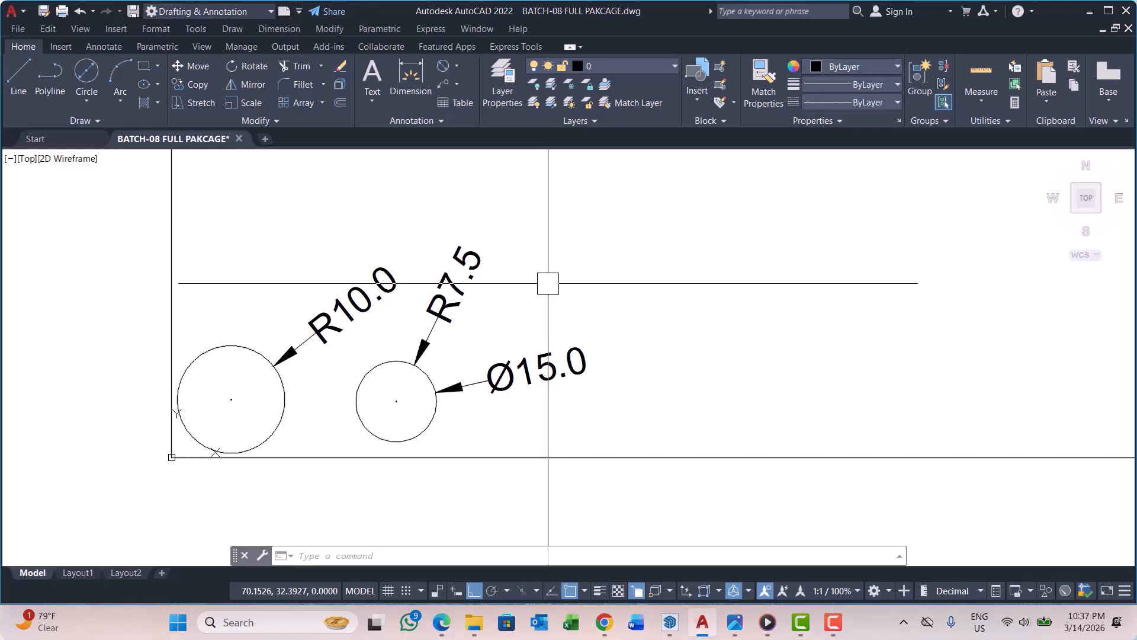
pyautogui.scroll(-1, 491, 342)
pyautogui.moveTo(515, 339); pyautogui.dragTo(487, 301, button='middle')
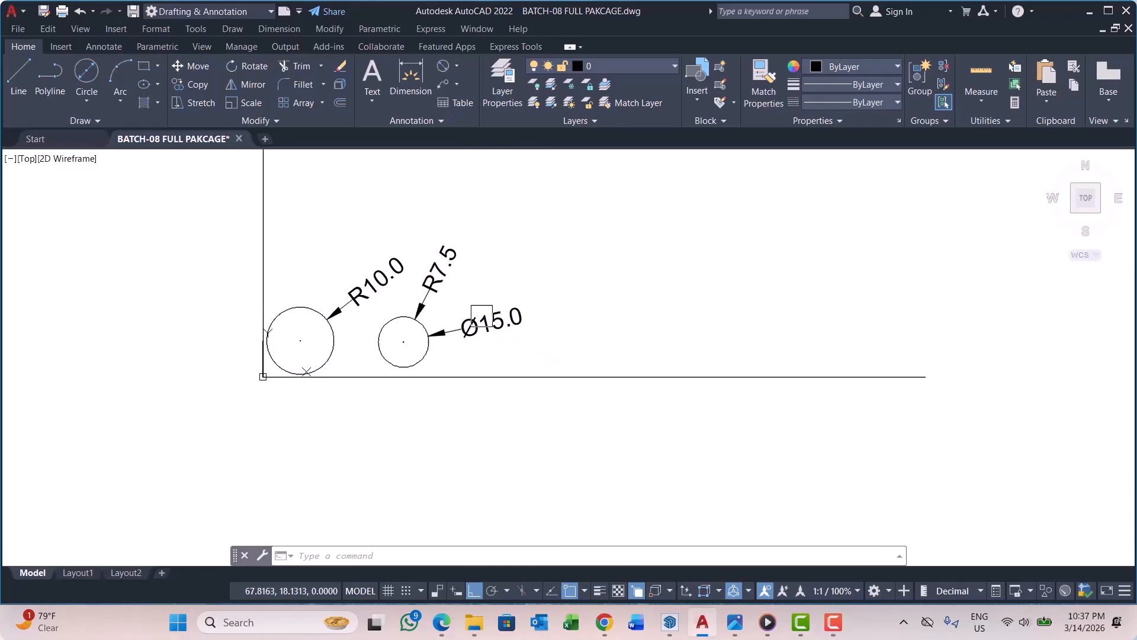
pyautogui.scroll(4, 449, 314)
pyautogui.scroll(-2, 469, 306)
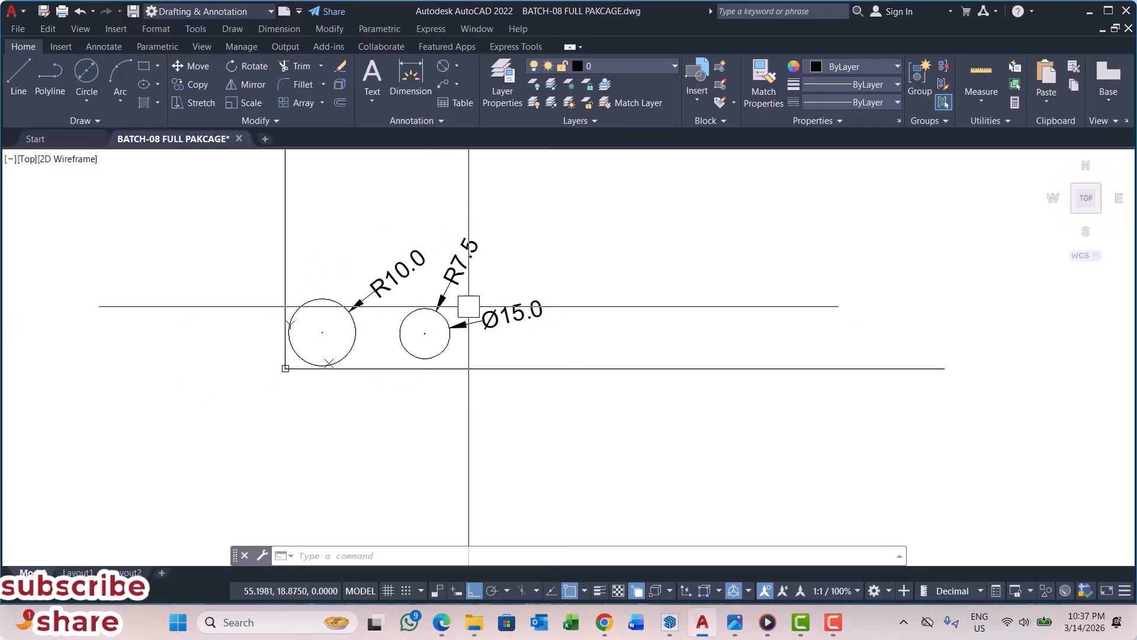
pyautogui.scroll(3, 460, 274)
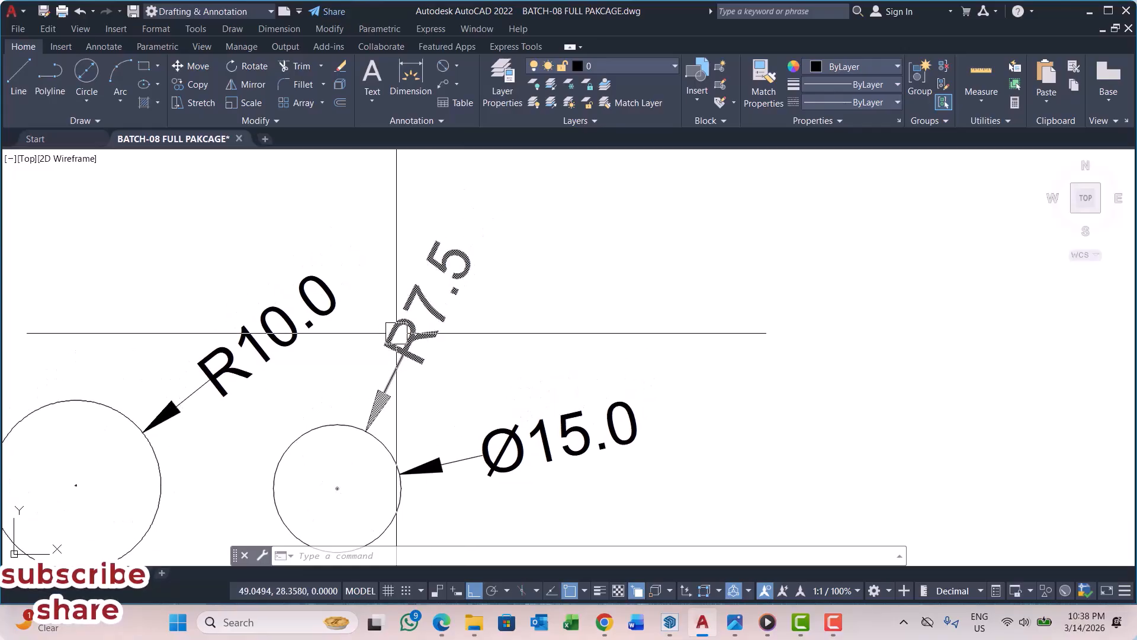
pyautogui.scroll(-3, 398, 330)
pyautogui.scroll(3, 388, 388)
# Step: Inspect the smaller circle, its radius dimension and its diameter dimension by selecting each one, and clear the selection
pyautogui.click(483, 259)
pyautogui.scroll(-3, 388, 328)
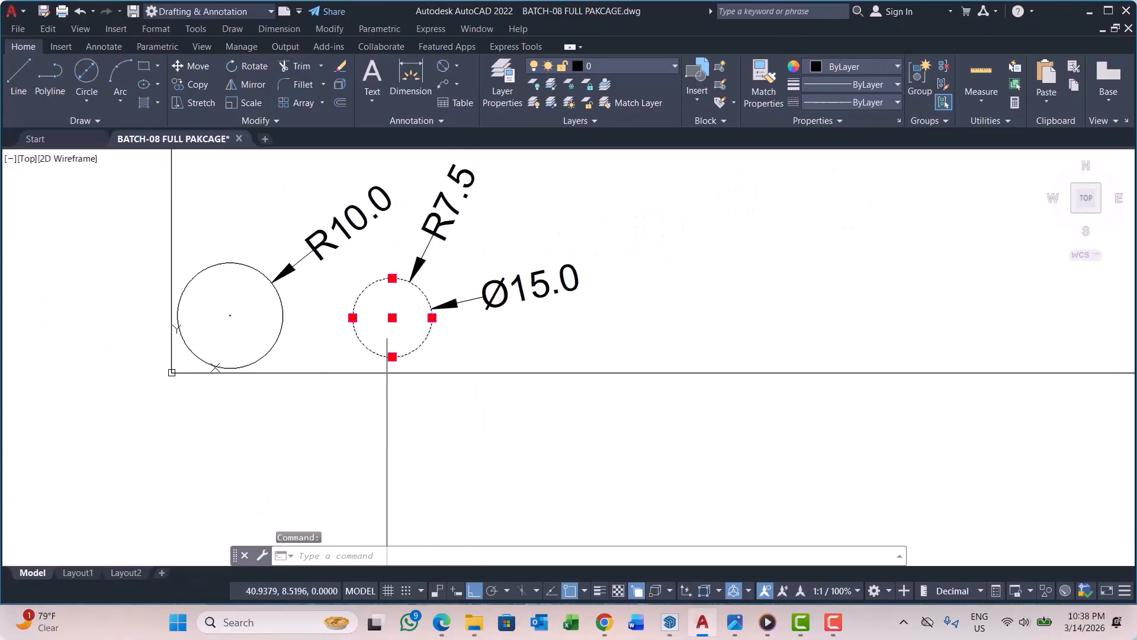
pyautogui.scroll(4, 428, 297)
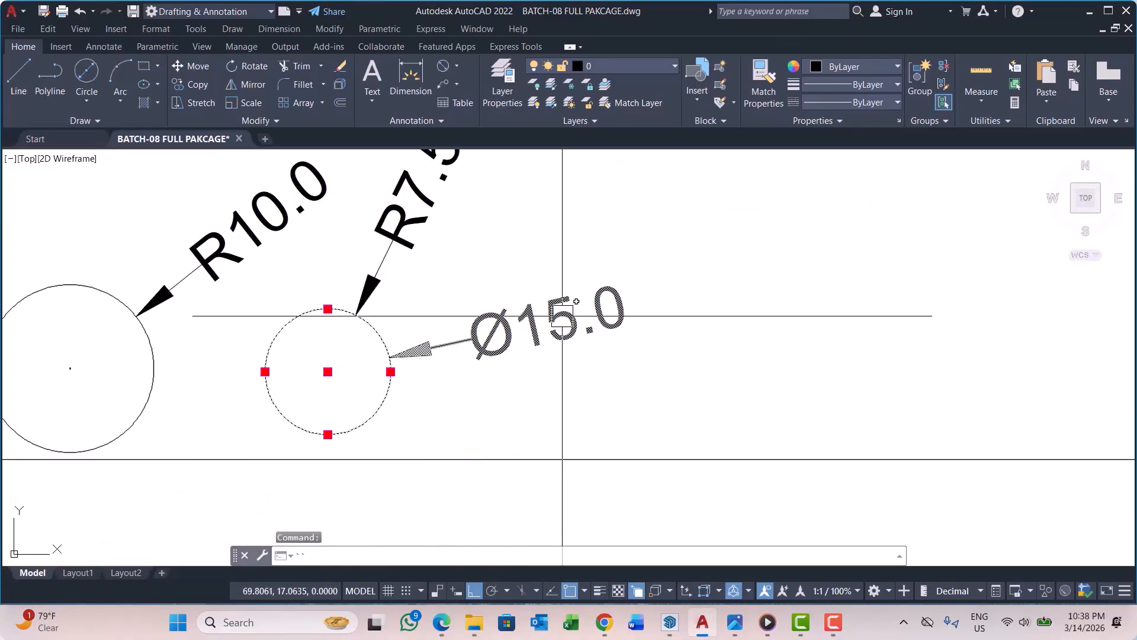
pyautogui.press('Escape')
pyautogui.press('Escape')
pyautogui.scroll(-3, 181, 409)
pyautogui.scroll(2, 512, 340)
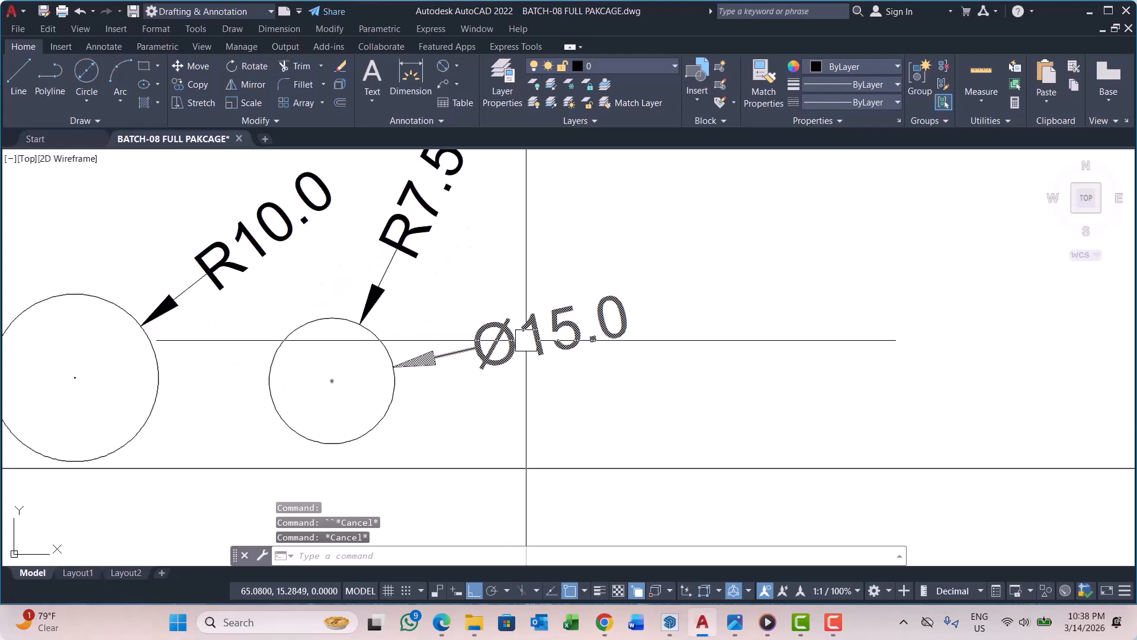
pyautogui.scroll(-2, 481, 332)
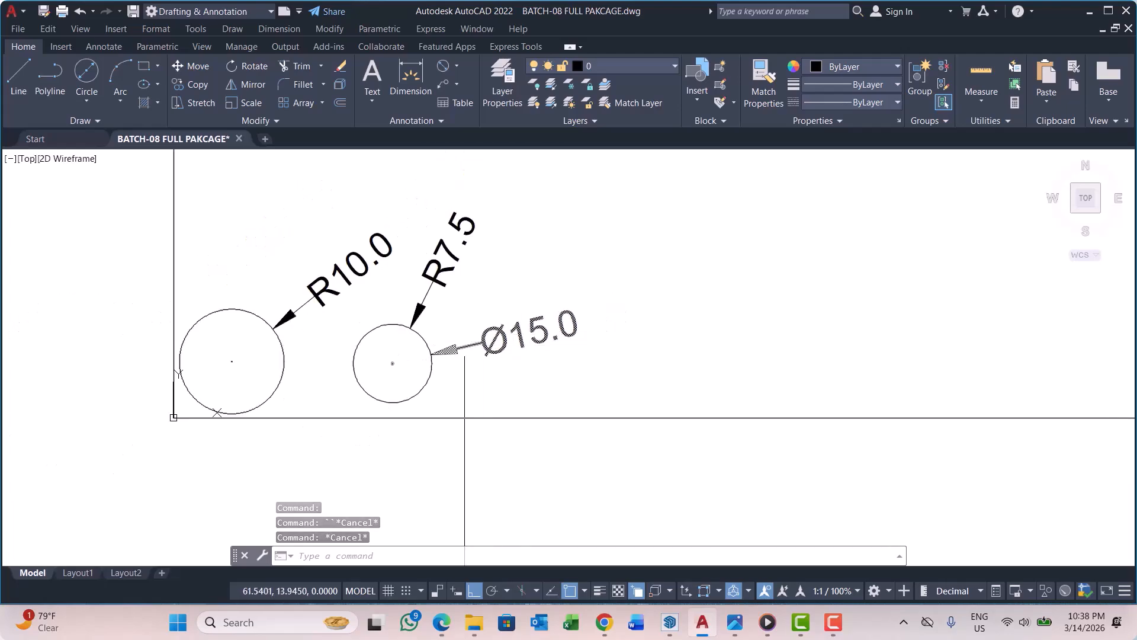
pyautogui.scroll(2, 432, 284)
pyautogui.scroll(-2, 462, 315)
pyautogui.scroll(5, 463, 314)
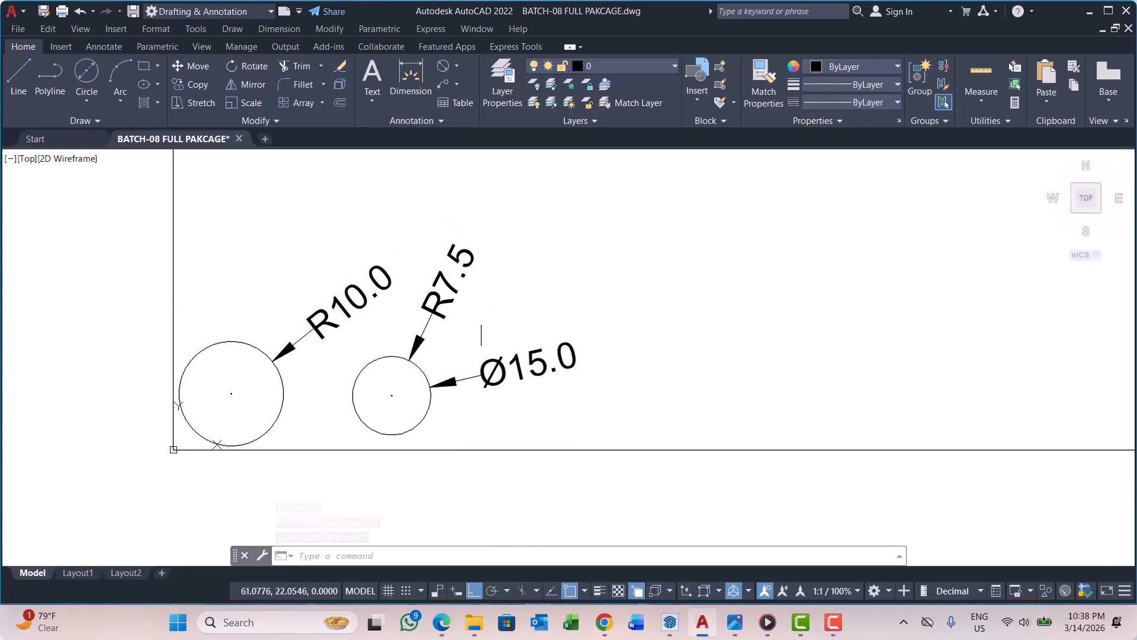
pyautogui.click(432, 317)
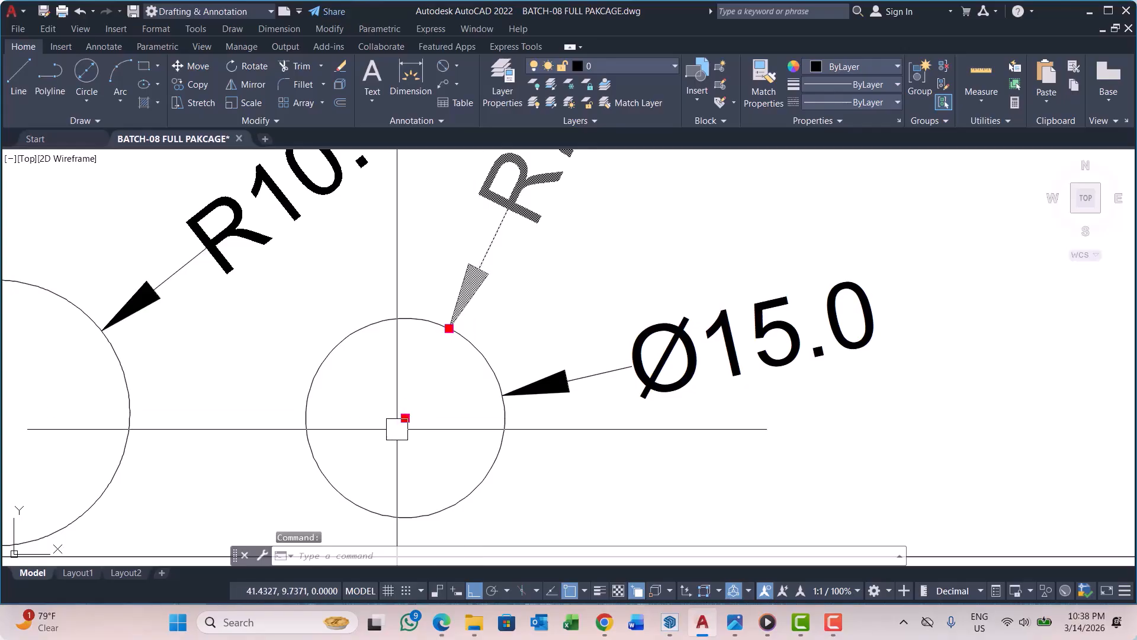
pyautogui.press('Escape')
pyautogui.press('Escape')
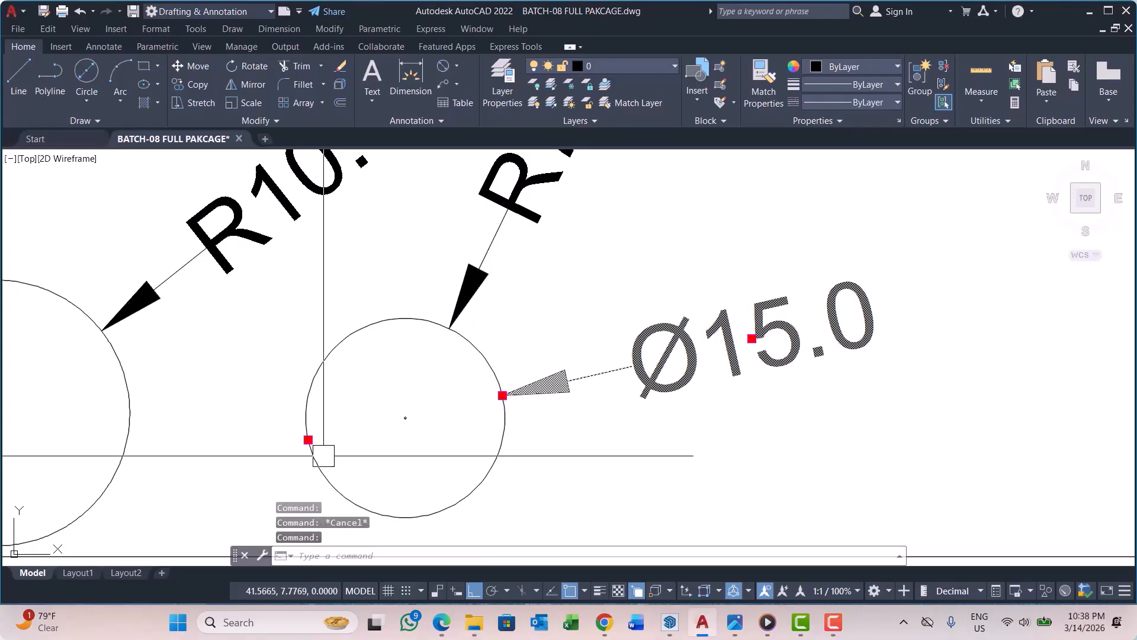
pyautogui.scroll(-8, 473, 379)
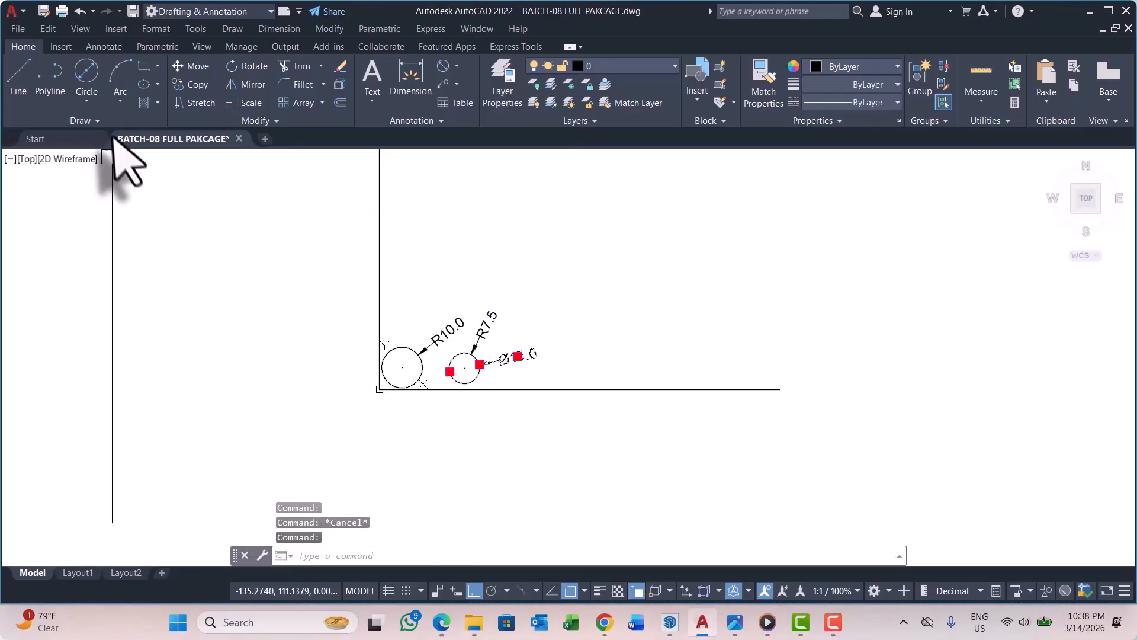
pyautogui.press('Escape')
pyautogui.click(87, 99)
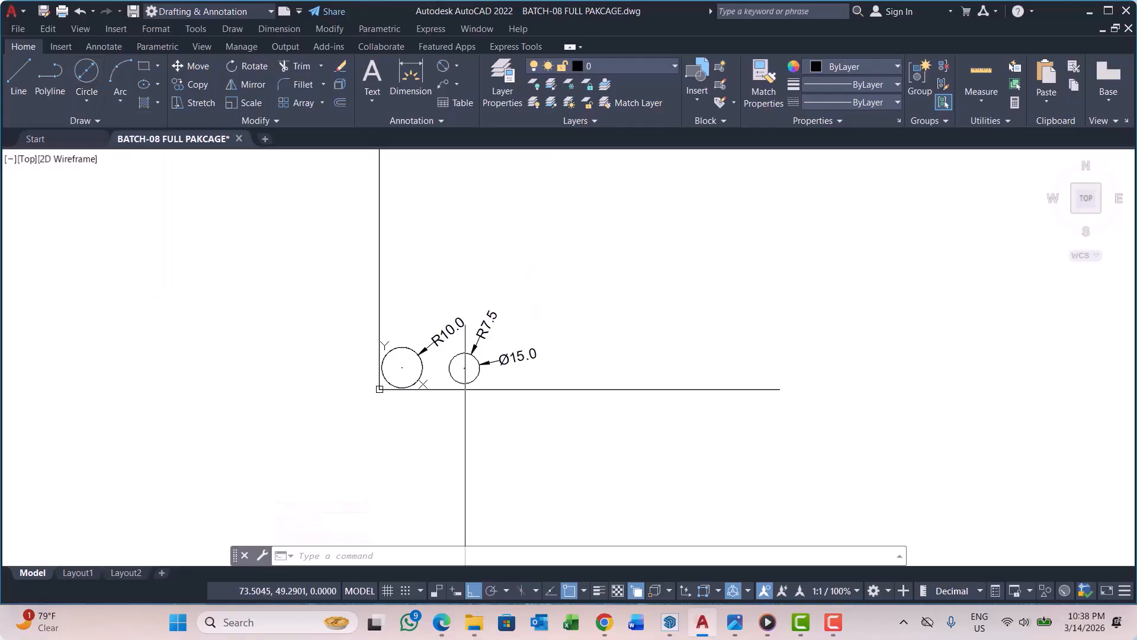
# Step: Draw a short vertical line upward in the empty area just above the R10.0 circle
pyautogui.scroll(-2, 539, 304)
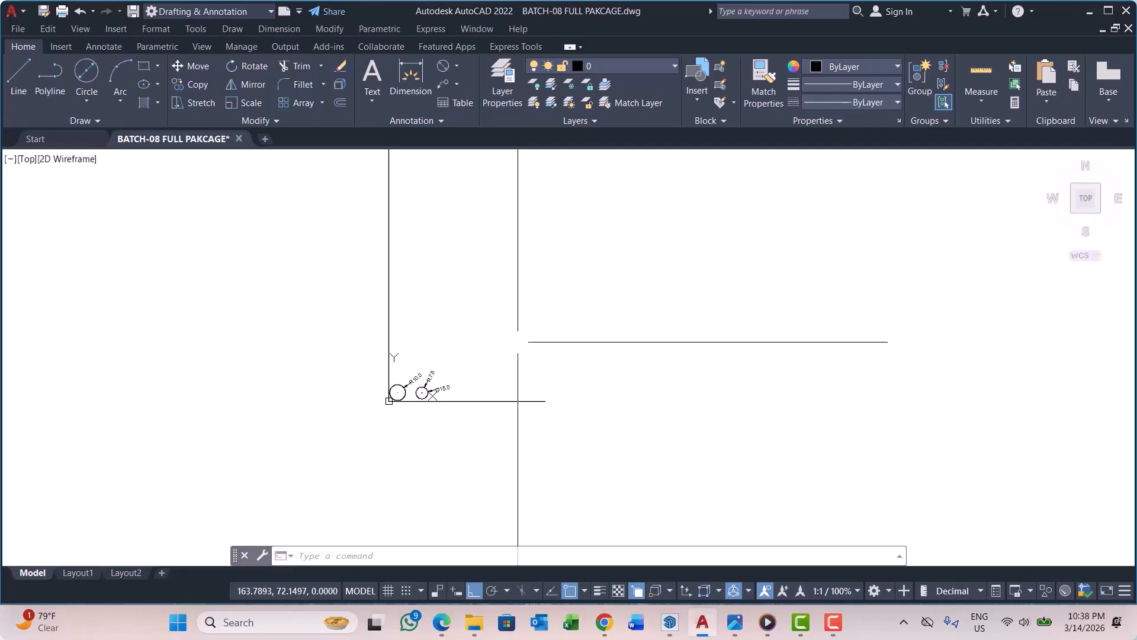
pyautogui.scroll(3, 511, 371)
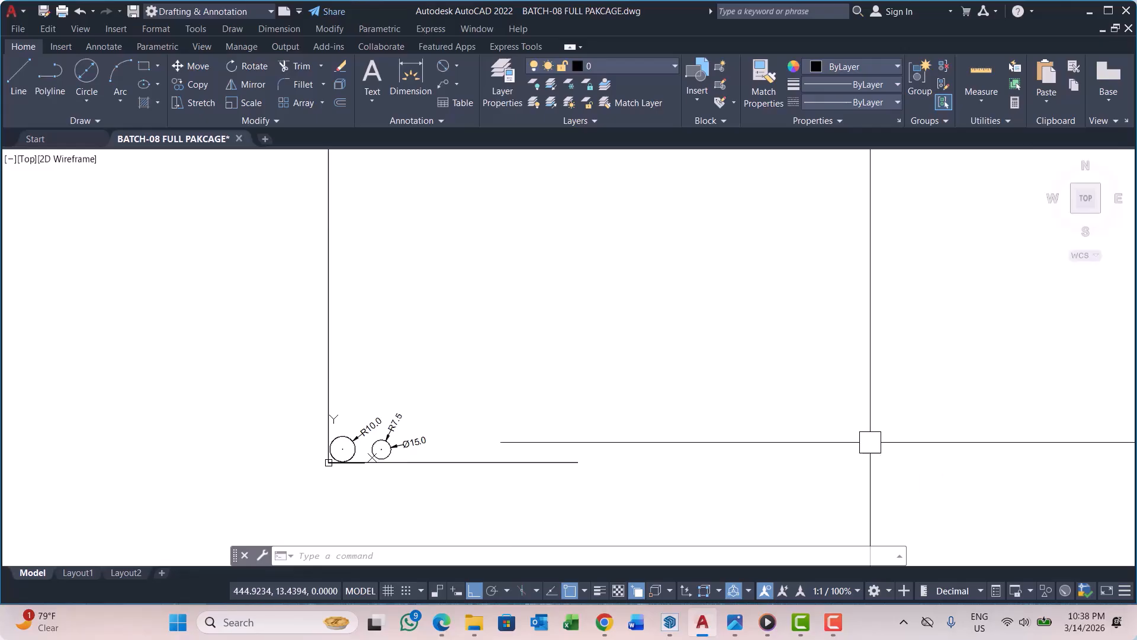
pyautogui.scroll(6, 380, 451)
pyautogui.press('Escape')
pyautogui.press('Escape')
pyautogui.press('Escape')
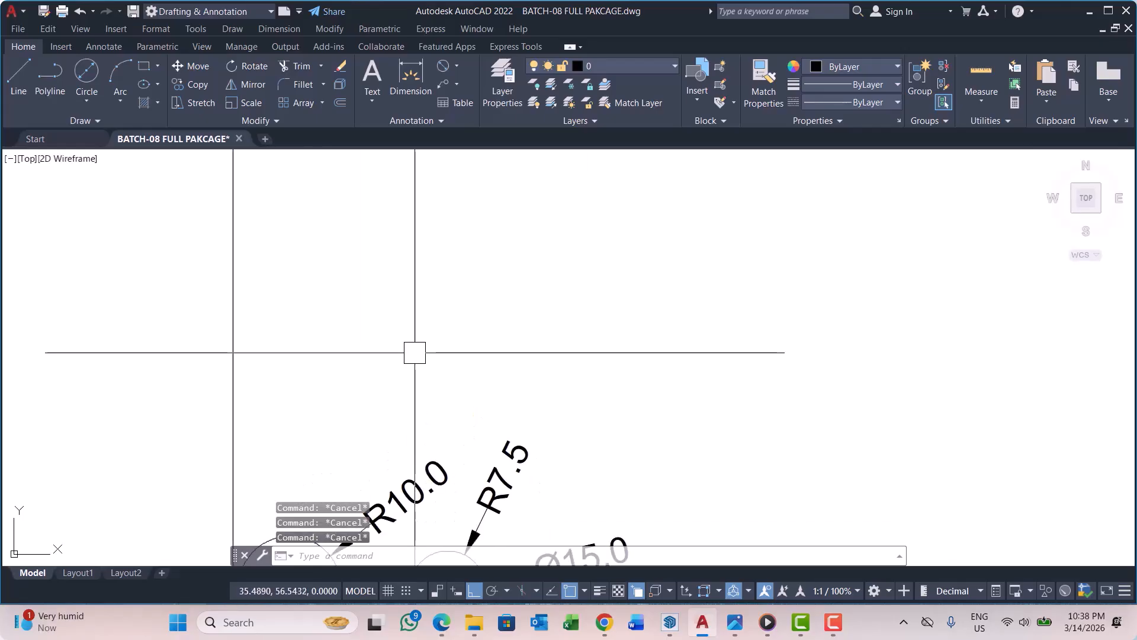
pyautogui.press('Return')
pyautogui.scroll(-5, 332, 377)
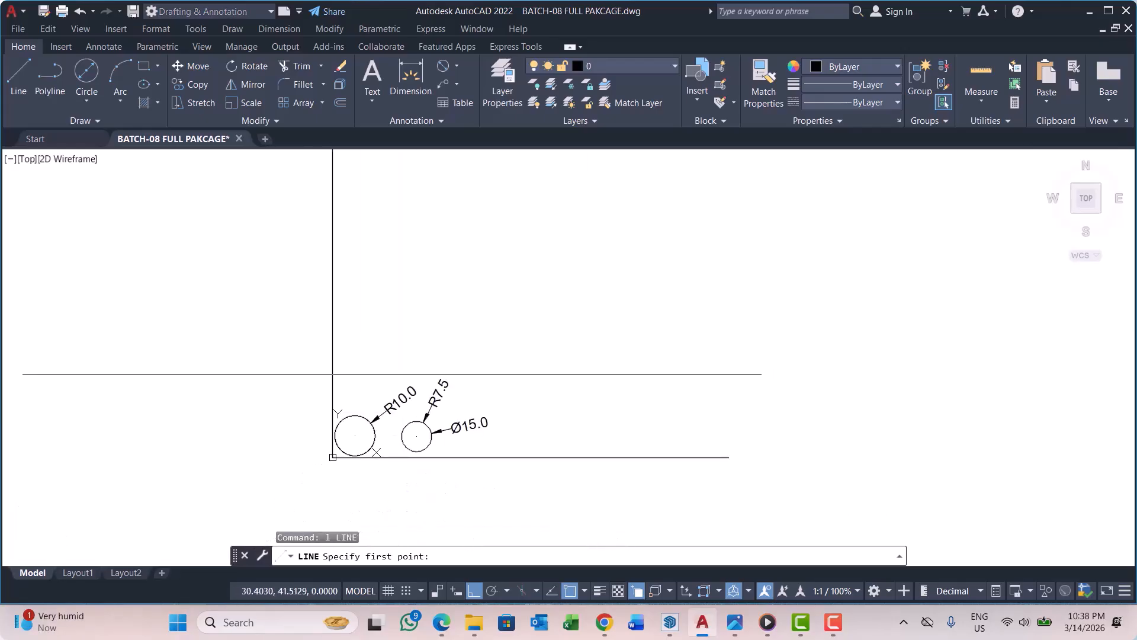
pyautogui.scroll(3, 366, 377)
pyautogui.click(365, 377)
pyautogui.click(381, 302)
pyautogui.press('Return')
# Step: Draw a second short vertical line above and to the right of the first one
pyautogui.press('Return')
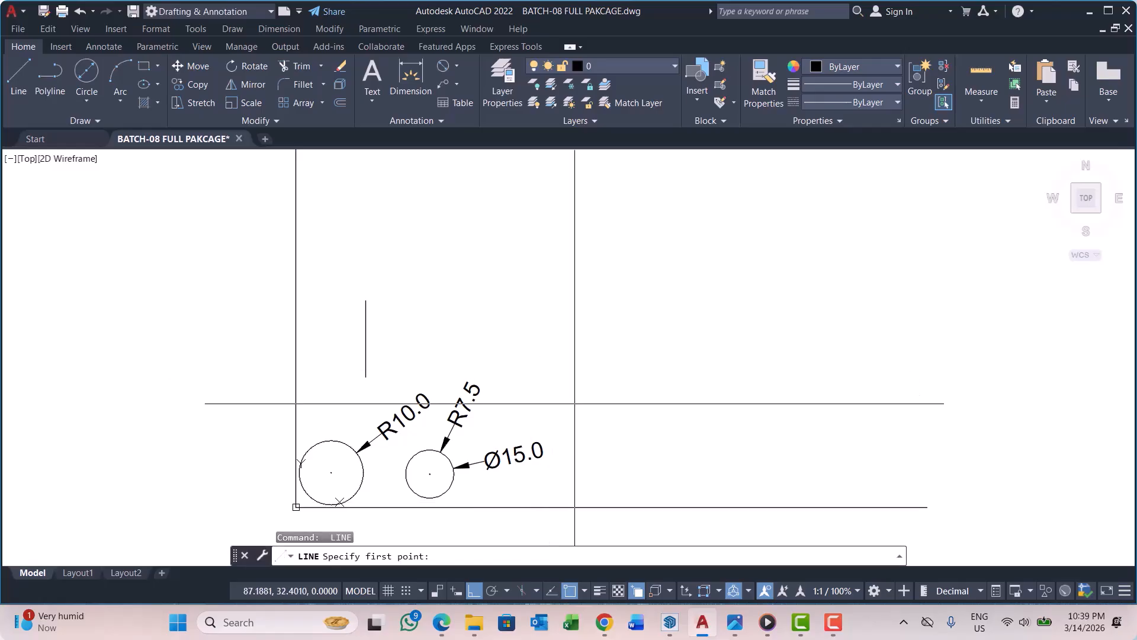
pyautogui.click(538, 236)
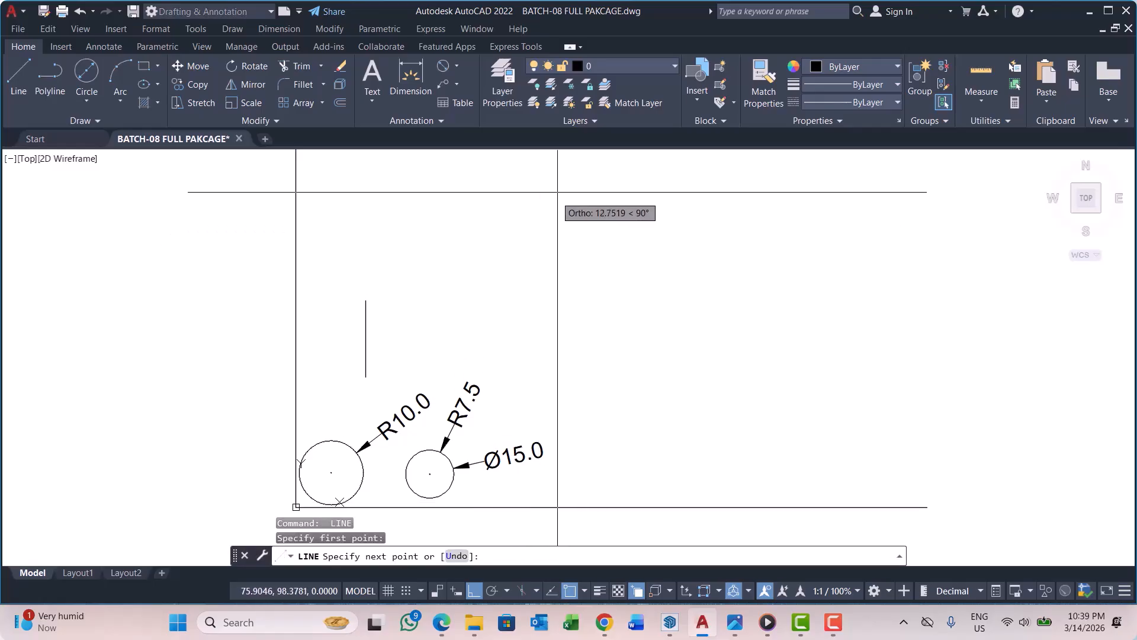
pyautogui.click(562, 183)
pyautogui.press('Escape')
pyautogui.press('Escape')
pyautogui.scroll(-1, 550, 254)
pyautogui.moveTo(536, 302); pyautogui.dragTo(462, 311, button='middle')
pyautogui.scroll(2, 329, 308)
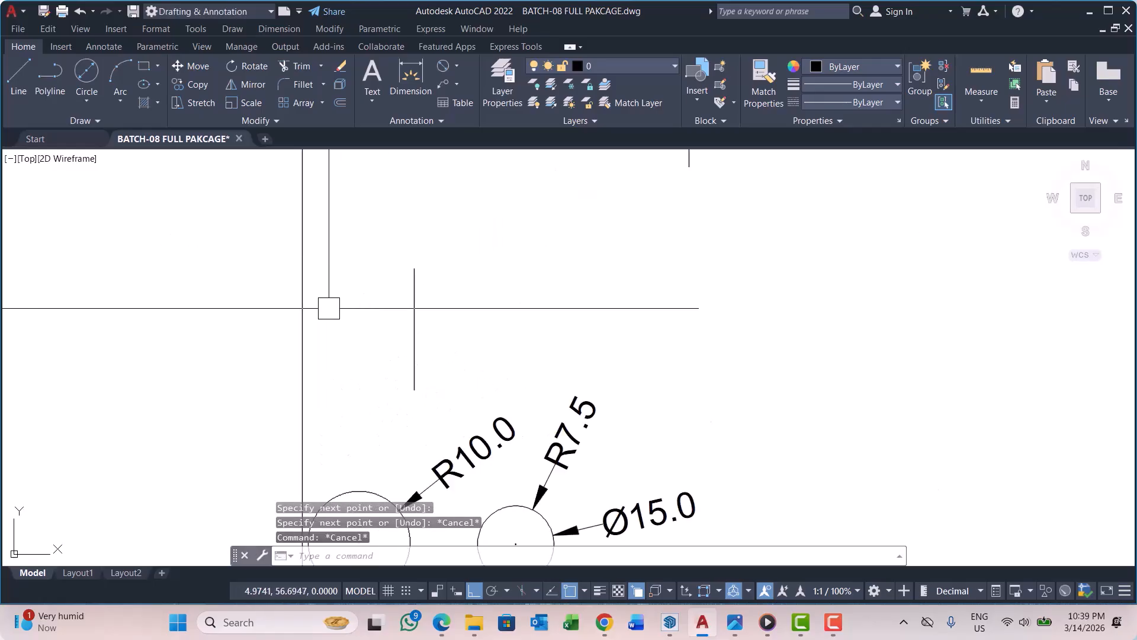
# Step: Draw a 2-Point circle whose diameter runs from the first line's lower endpoint to the second line's lower endpoint
pyautogui.scroll(-2, 416, 309)
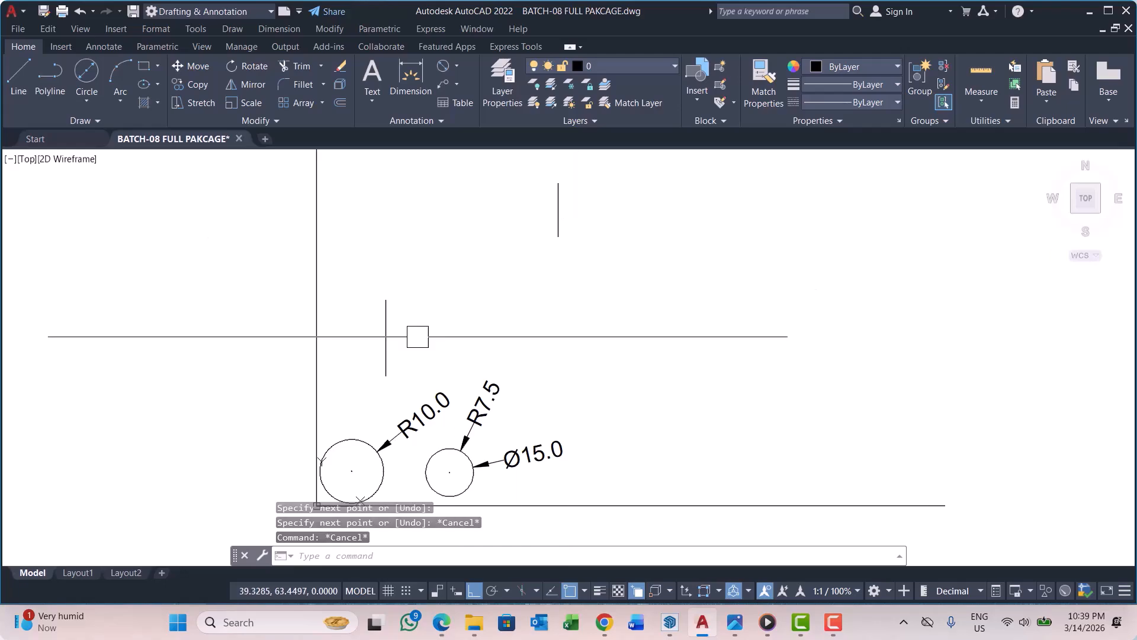
pyautogui.scroll(2, 477, 335)
pyautogui.moveTo(471, 337); pyautogui.dragTo(440, 317, button='middle')
pyautogui.scroll(-2, 437, 317)
pyautogui.scroll(-2, 436, 316)
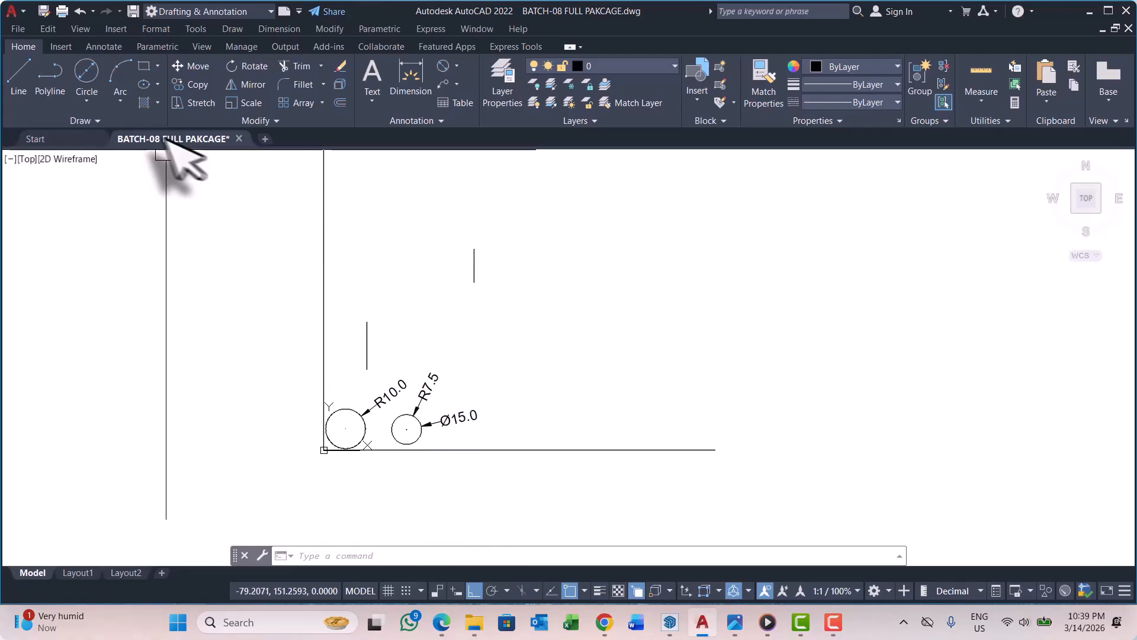
pyautogui.click(91, 104)
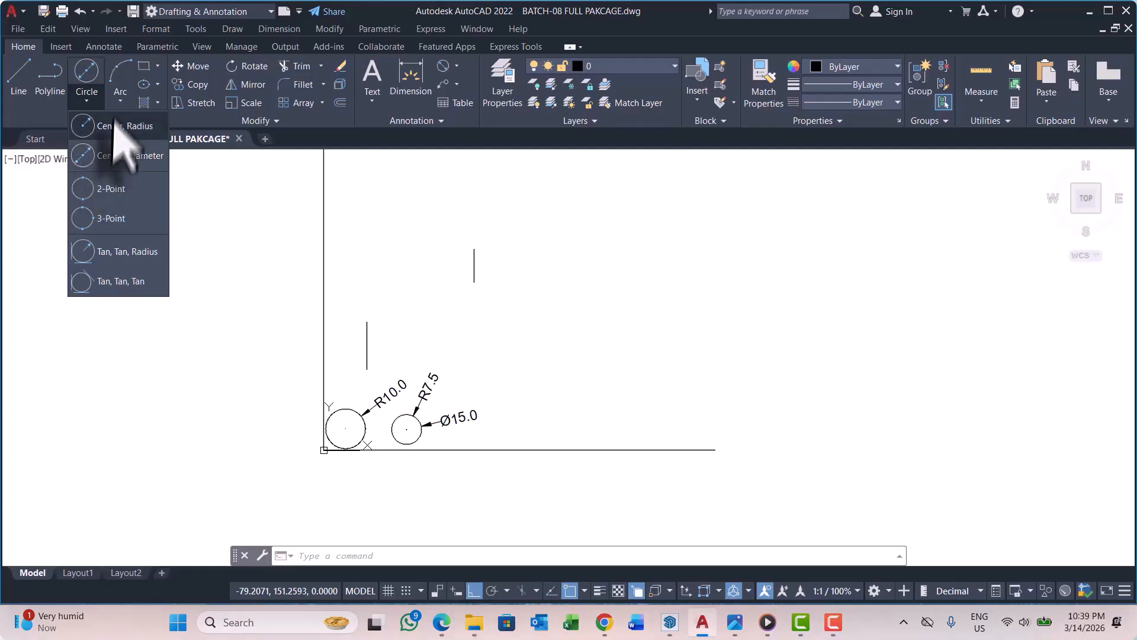
pyautogui.click(112, 189)
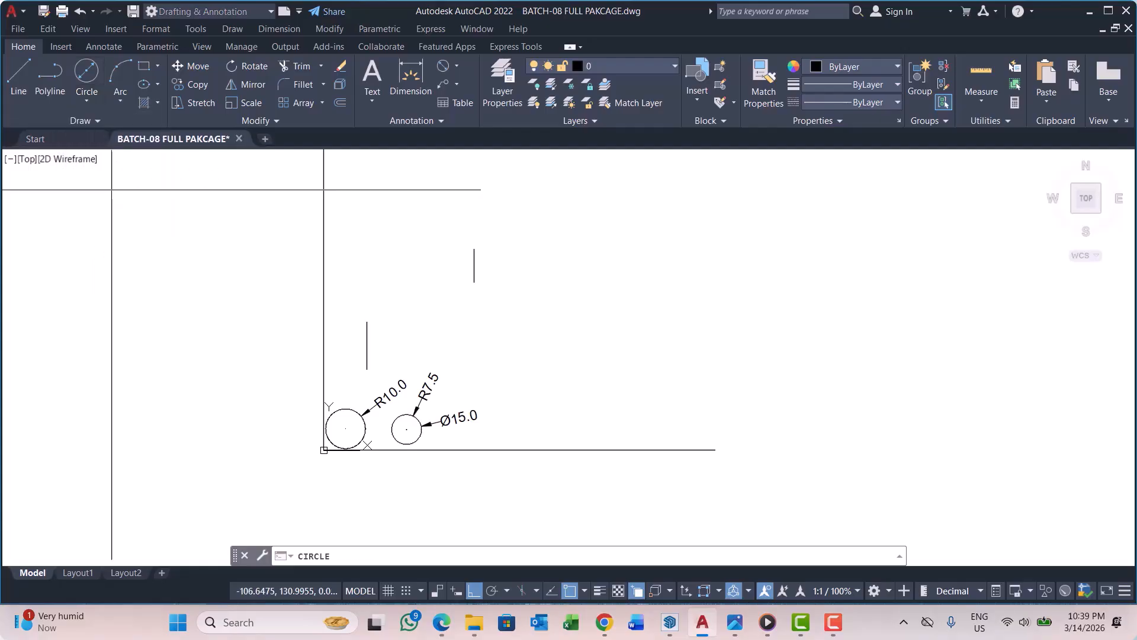
pyautogui.click(367, 369)
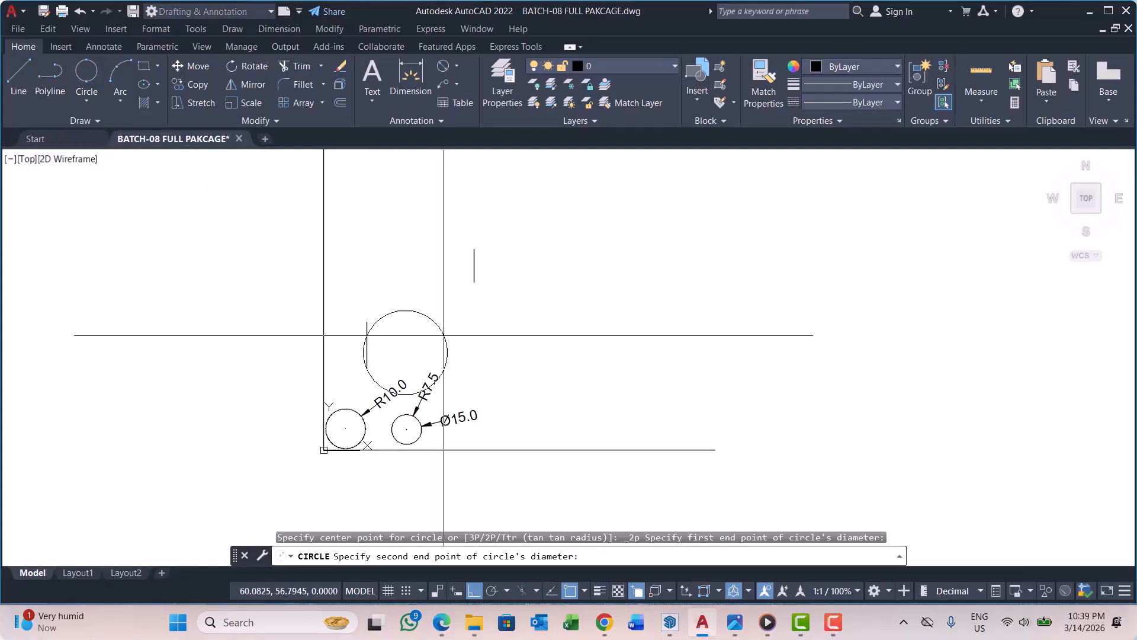
pyautogui.click(474, 283)
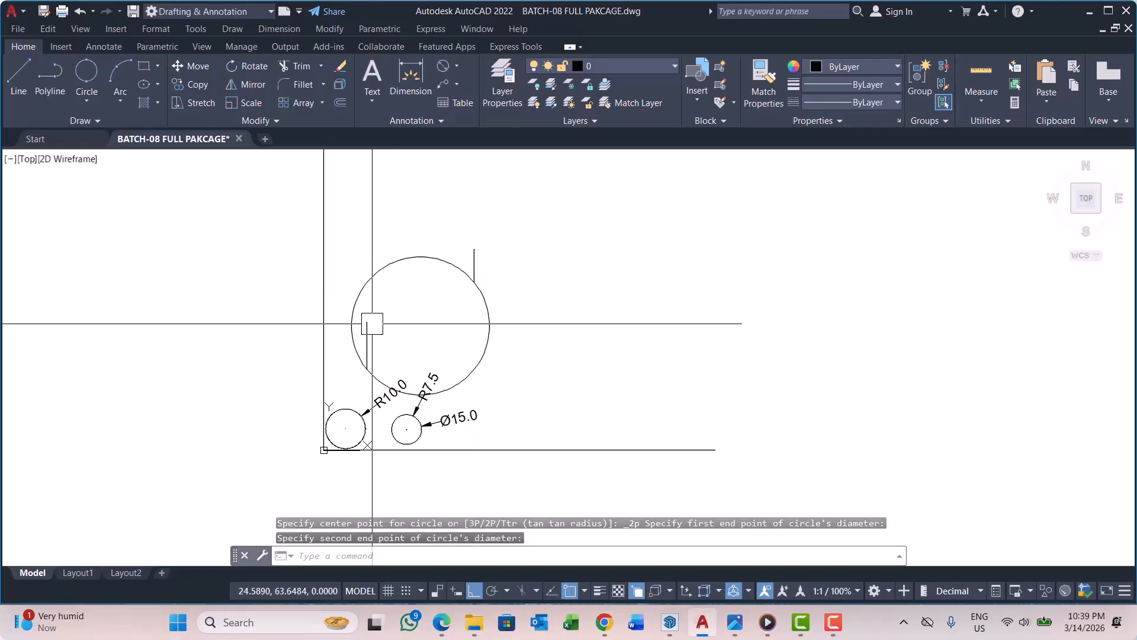
# Step: Examine how the 2-Point circle meets both line endpoints, selecting the line nearer the origin and clearing the selection
pyautogui.scroll(4, 388, 294)
pyautogui.scroll(-2, 413, 285)
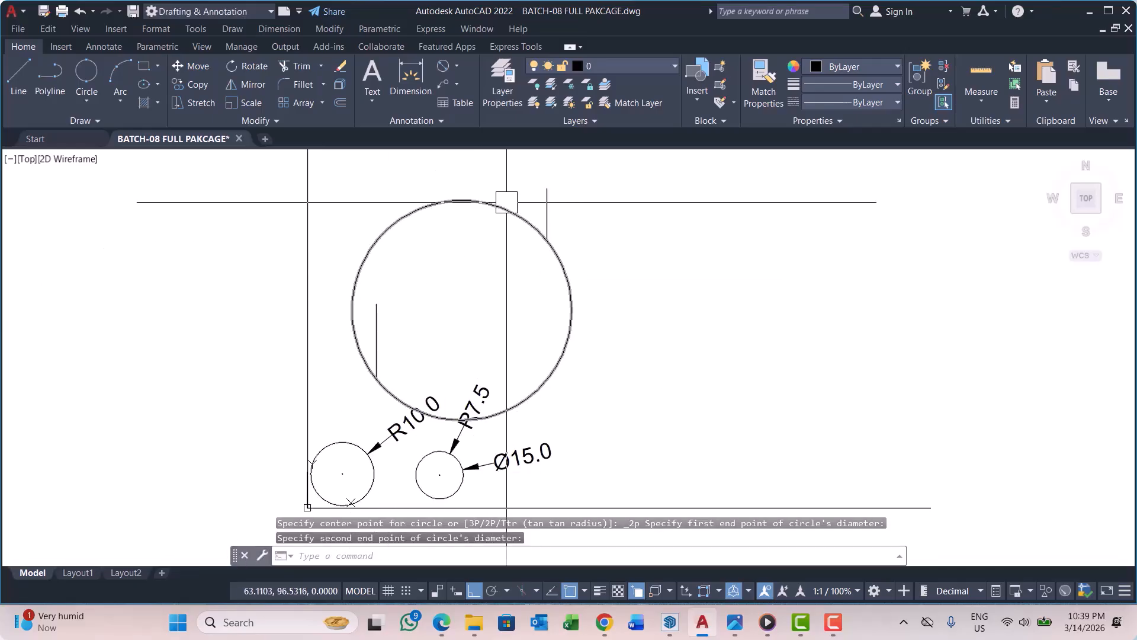
pyautogui.scroll(5, 377, 276)
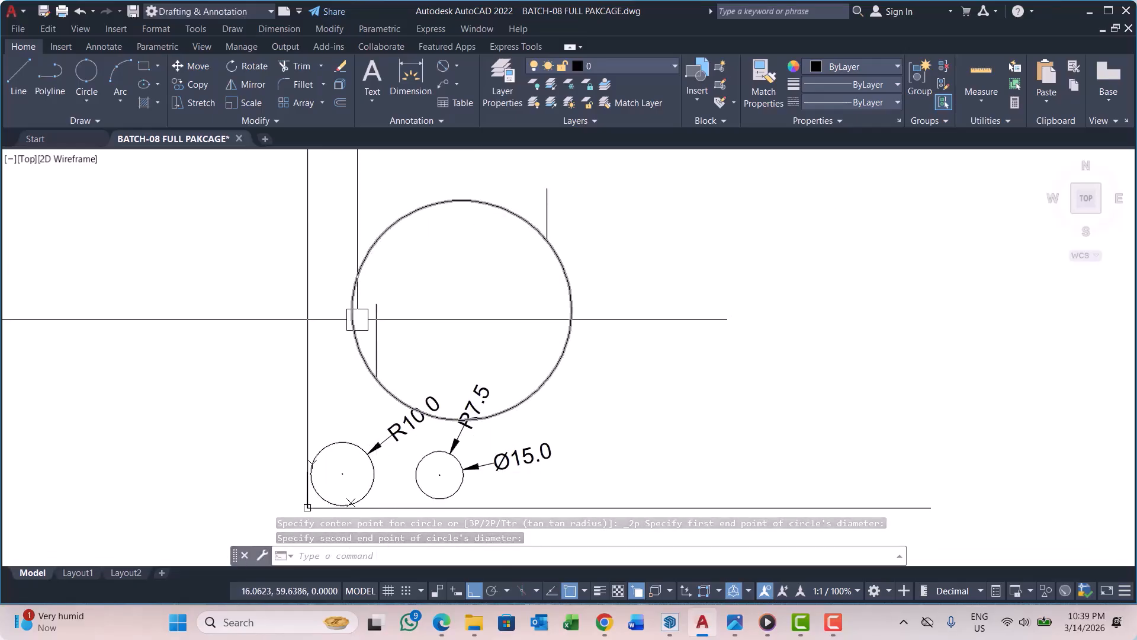
pyautogui.scroll(-2, 409, 341)
pyautogui.click(410, 341)
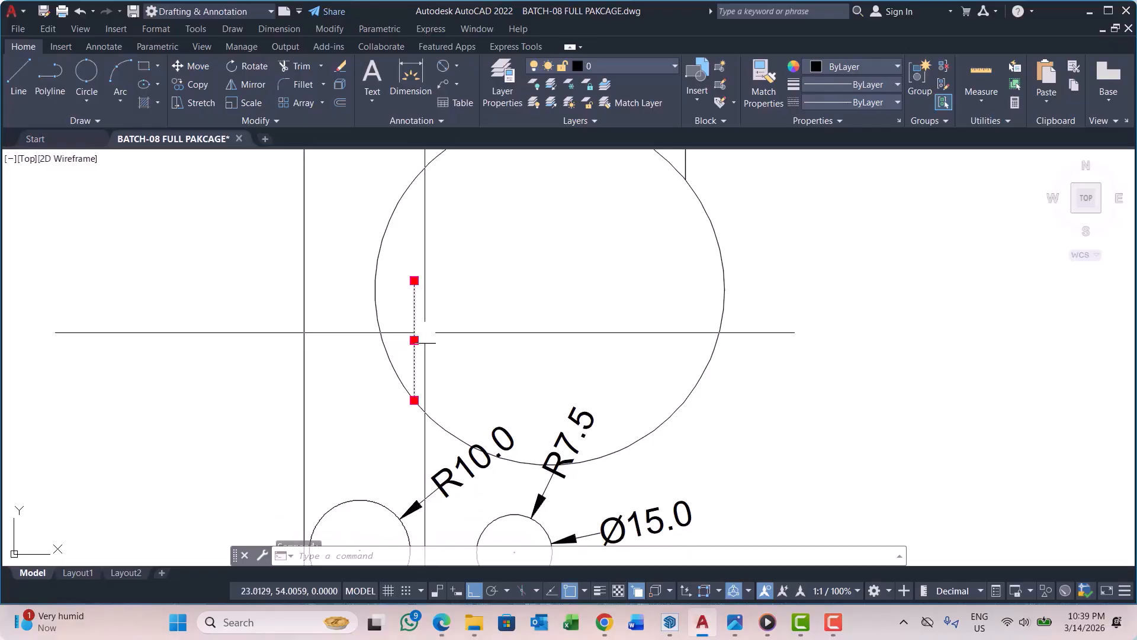
pyautogui.scroll(-2, 389, 339)
pyautogui.press('Escape')
pyautogui.press('Escape')
pyautogui.press('Escape')
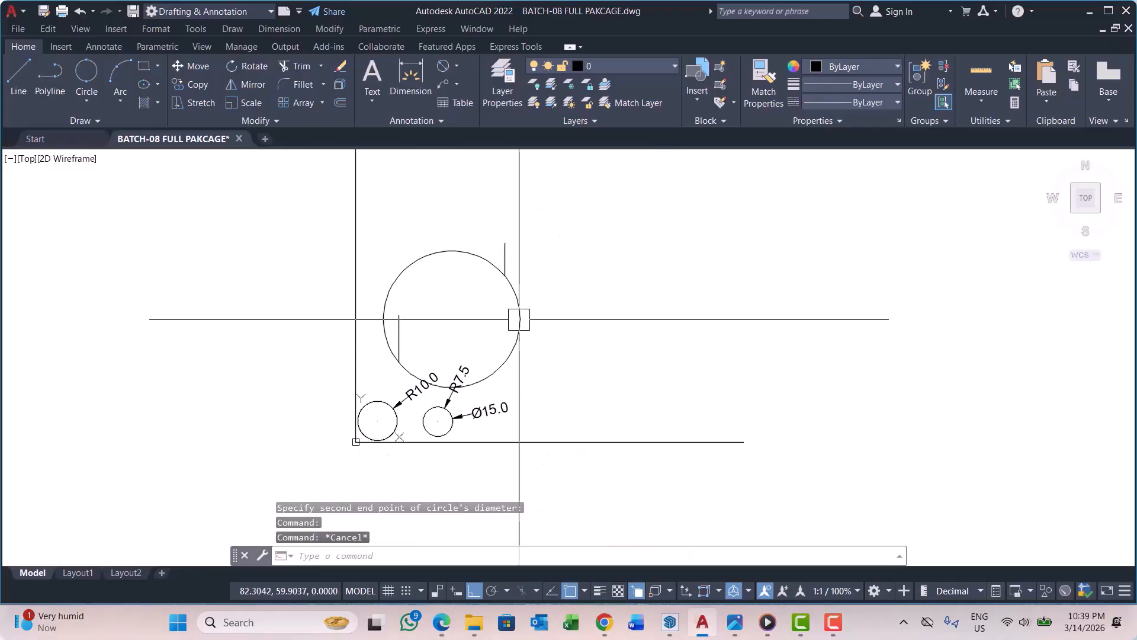
pyautogui.scroll(1, 453, 313)
pyautogui.moveTo(437, 322); pyautogui.dragTo(439, 349, button='middle')
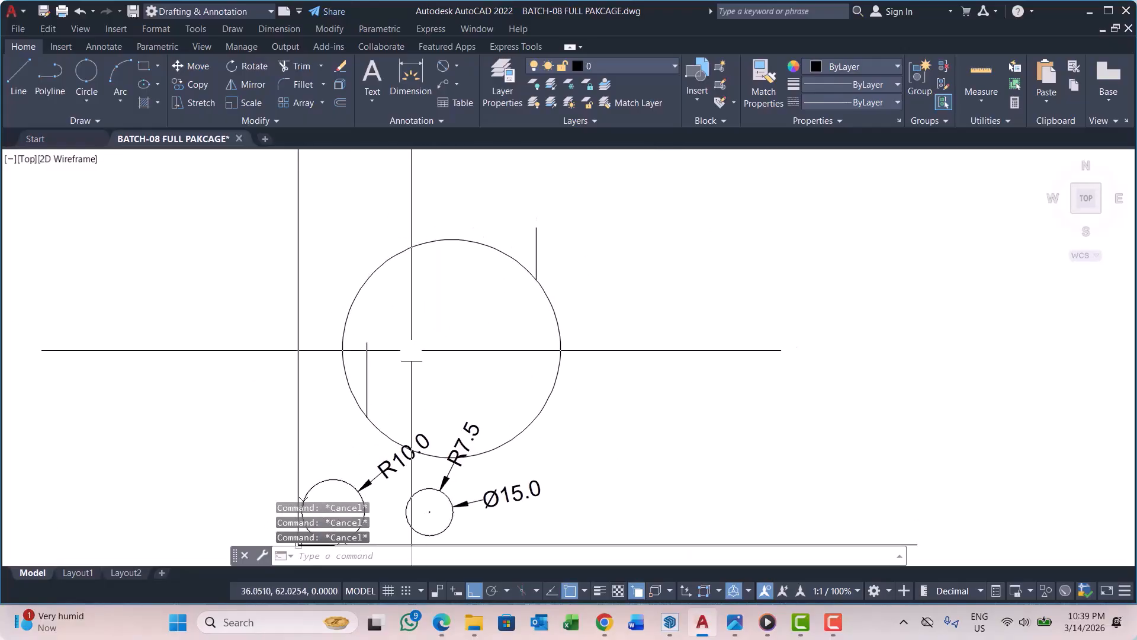
pyautogui.scroll(-2, 465, 343)
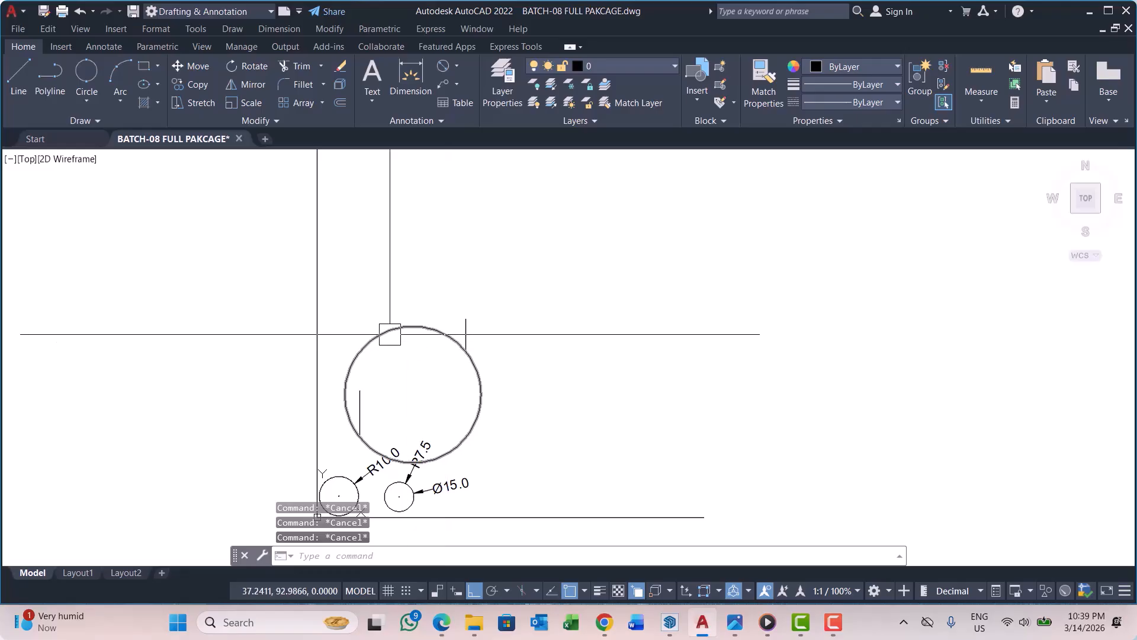
# Step: Erase the 2-Point circle to expose the two lines alone, and undo the erasure
pyautogui.click(389, 334)
pyautogui.write('e')
pyautogui.press('Return')
pyautogui.press('Escape')
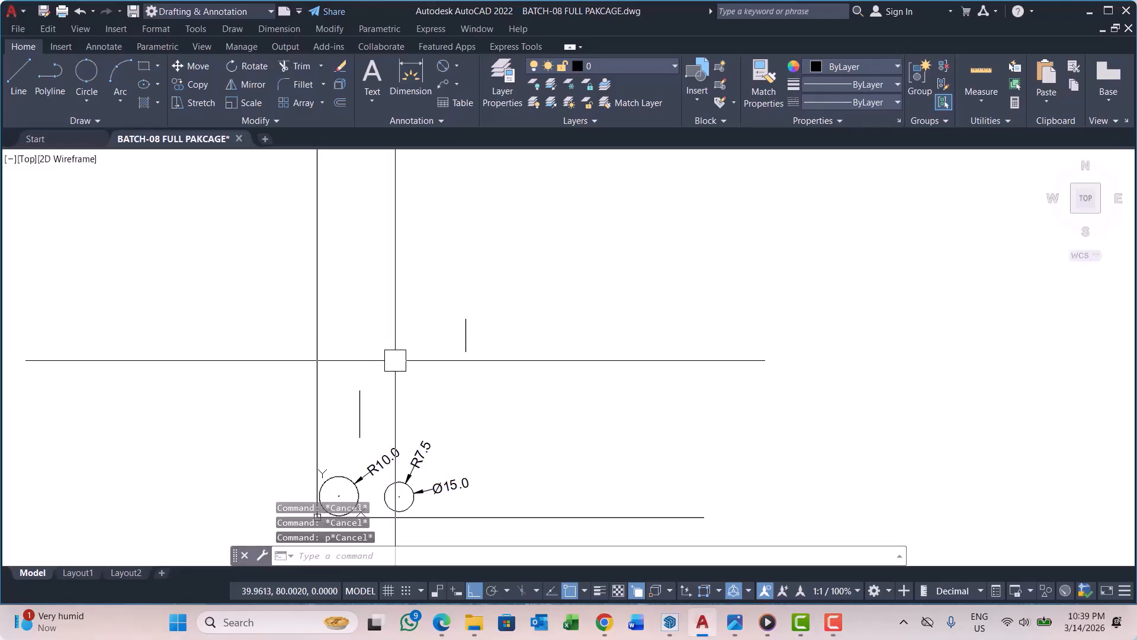
pyautogui.scroll(2, 358, 386)
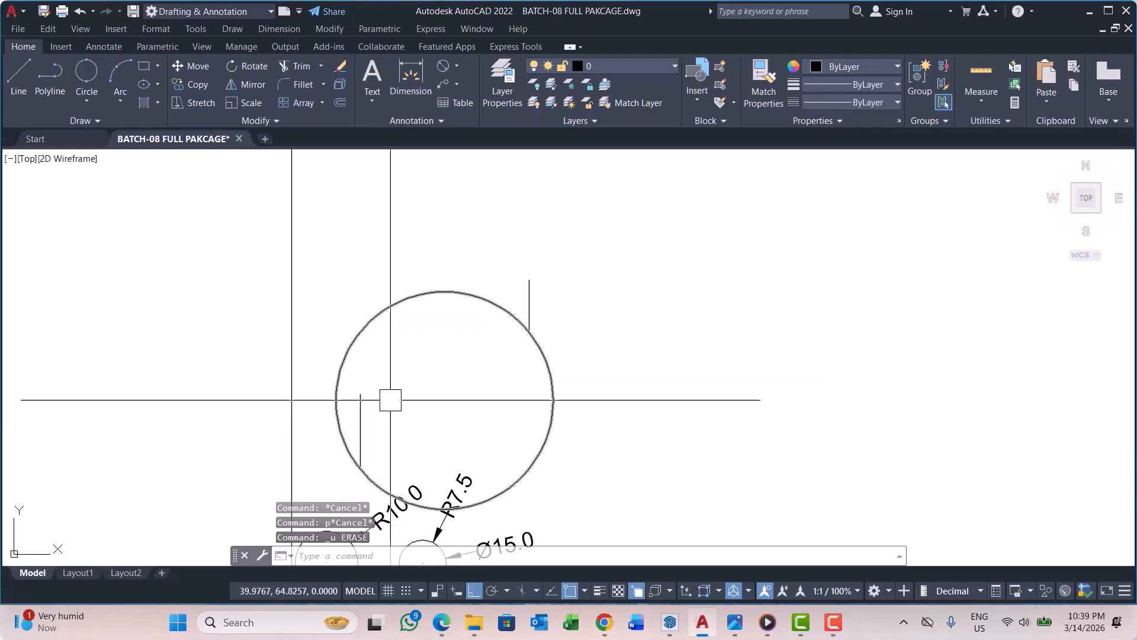
pyautogui.press('Escape')
pyautogui.scroll(-2, 353, 380)
pyautogui.moveTo(424, 361); pyautogui.dragTo(395, 392, button='middle')
pyautogui.press('Escape')
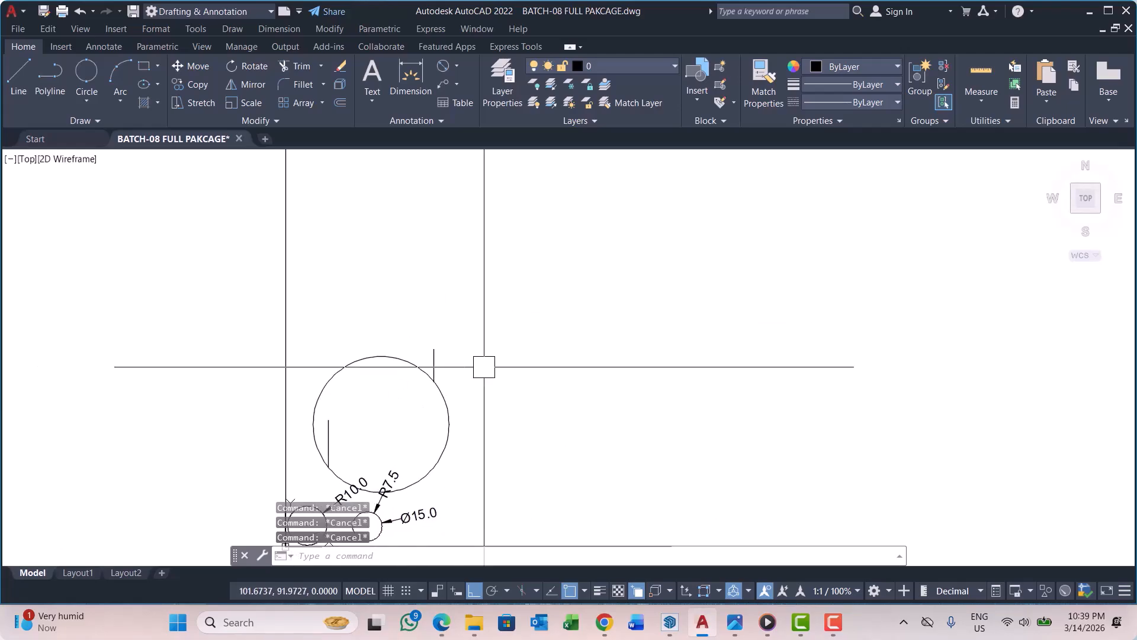
# Step: Draw a short vertical polyline upward in the empty area to the right of the 2-Point circle
pyautogui.write('pl')
pyautogui.press('Return')
pyautogui.scroll(-2, 472, 358)
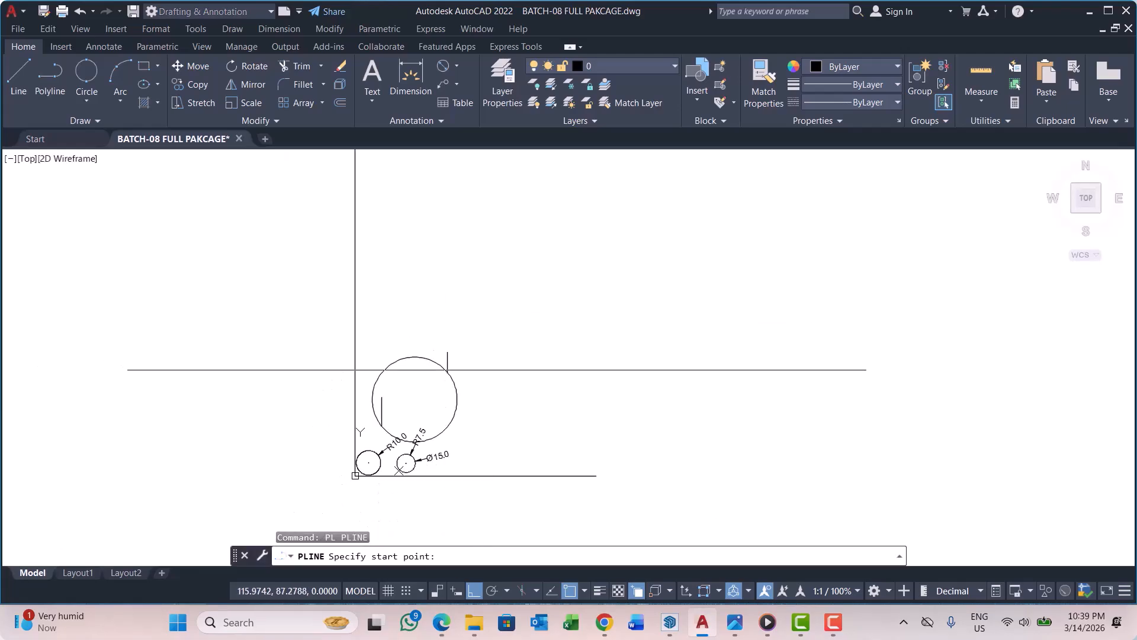
pyautogui.click(497, 369)
pyautogui.click(516, 308)
pyautogui.press('Escape')
# Step: Draw a second short vertical polyline downward, lower and well to the right of the first polyline
pyautogui.write('pl')
pyautogui.press('Return')
pyautogui.click(665, 398)
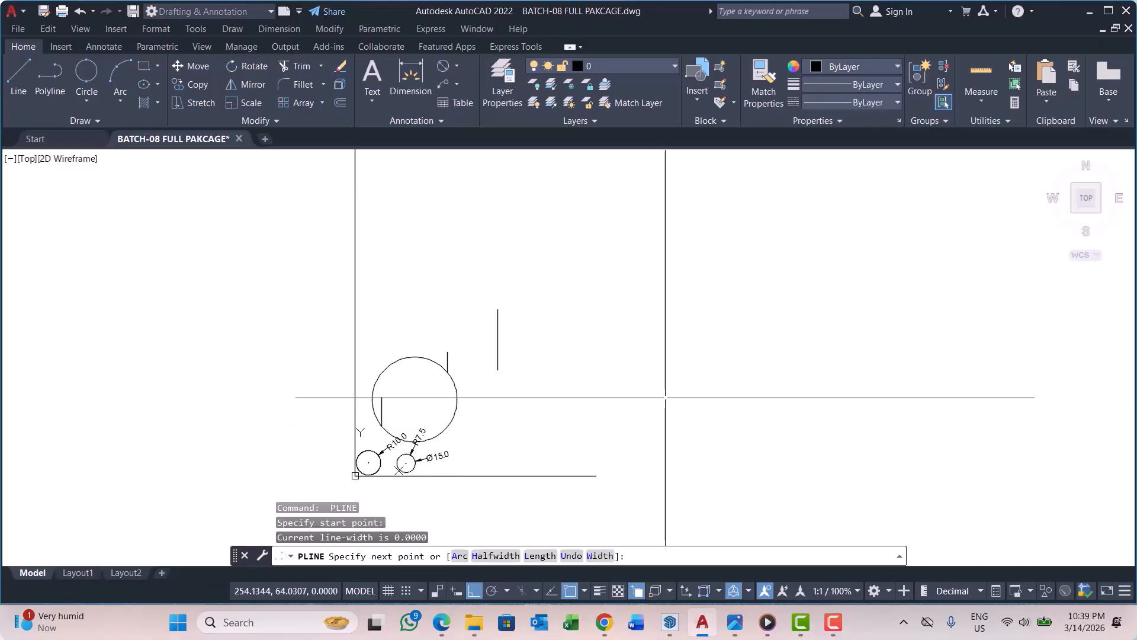
pyautogui.click(665, 449)
pyautogui.press('Escape')
# Step: Draw a third short vertical polyline upward, above and slightly to the right of the second polyline
pyautogui.write('pl')
pyautogui.press('Return')
pyautogui.click(712, 282)
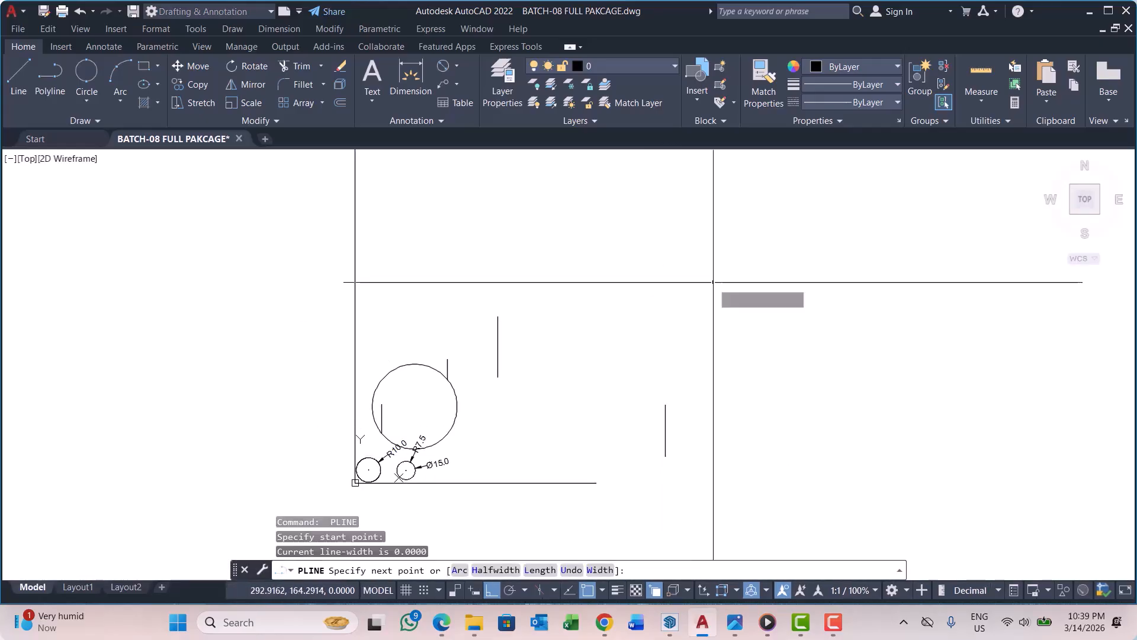
pyautogui.click(712, 229)
pyautogui.press('Escape')
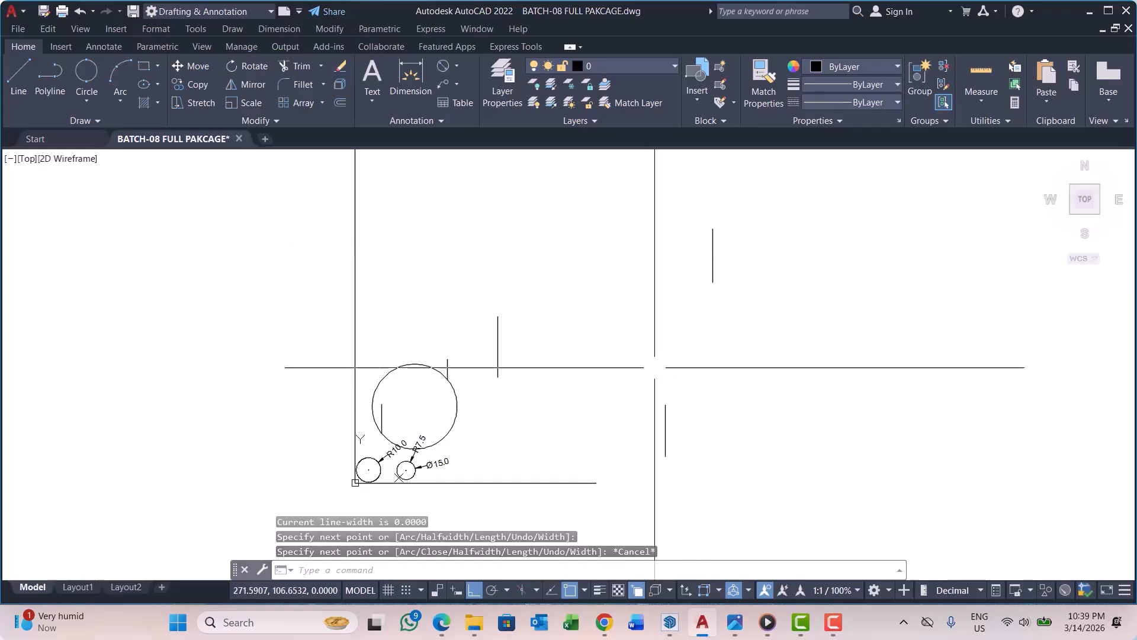
# Step: Draw a 3-Point circle through the first polyline's lower end, the third's lower end and the second's upper end
pyautogui.click(86, 100)
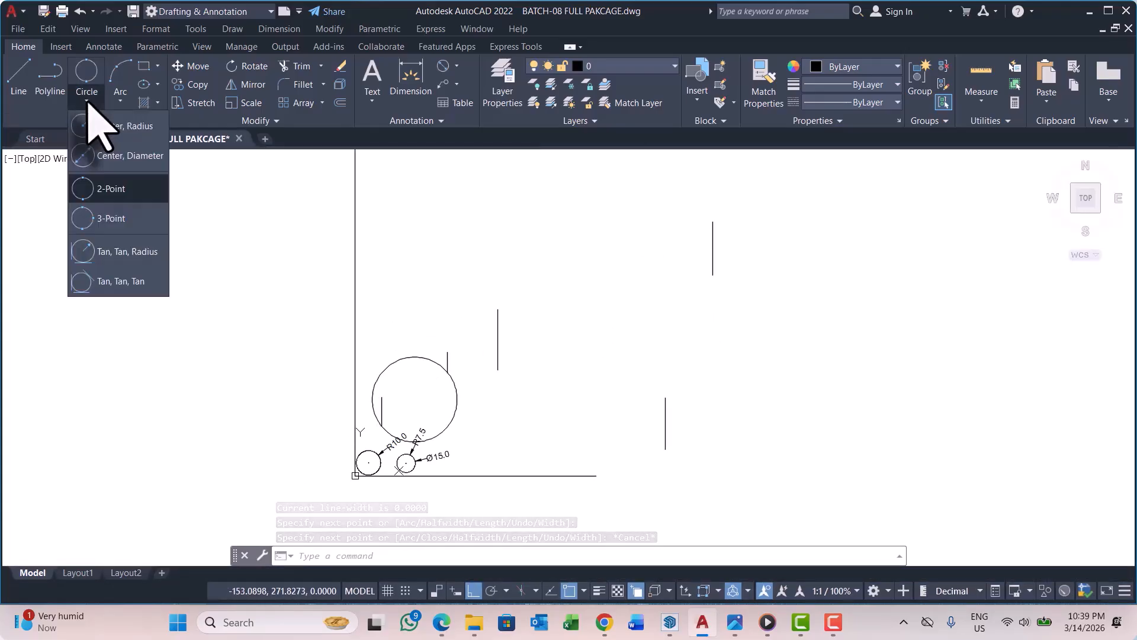
pyautogui.click(118, 217)
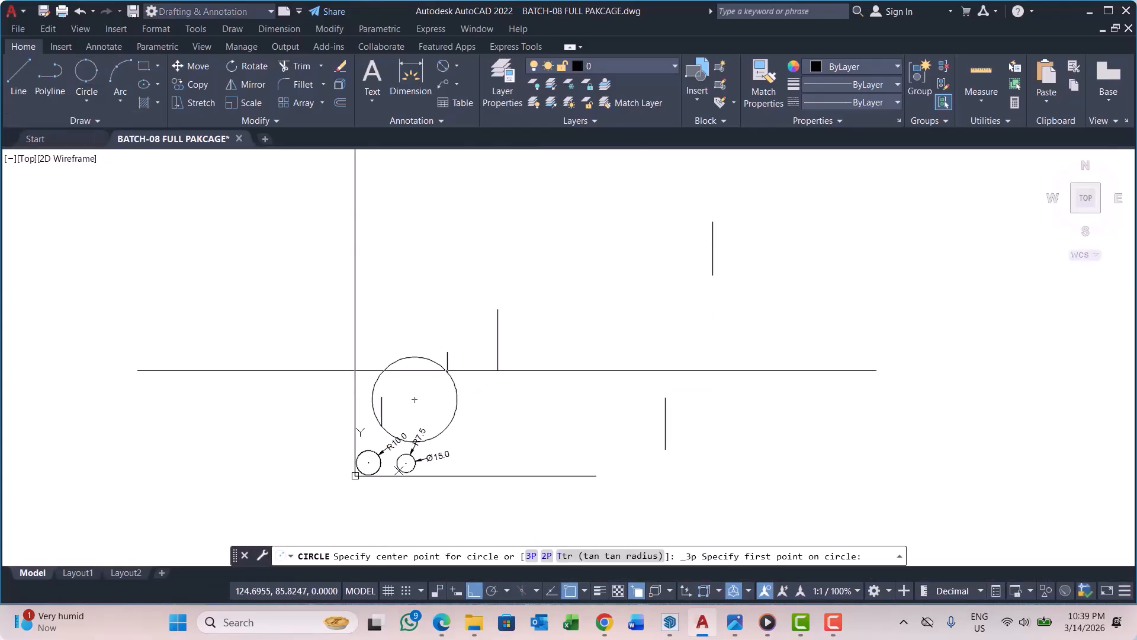
pyautogui.click(498, 369)
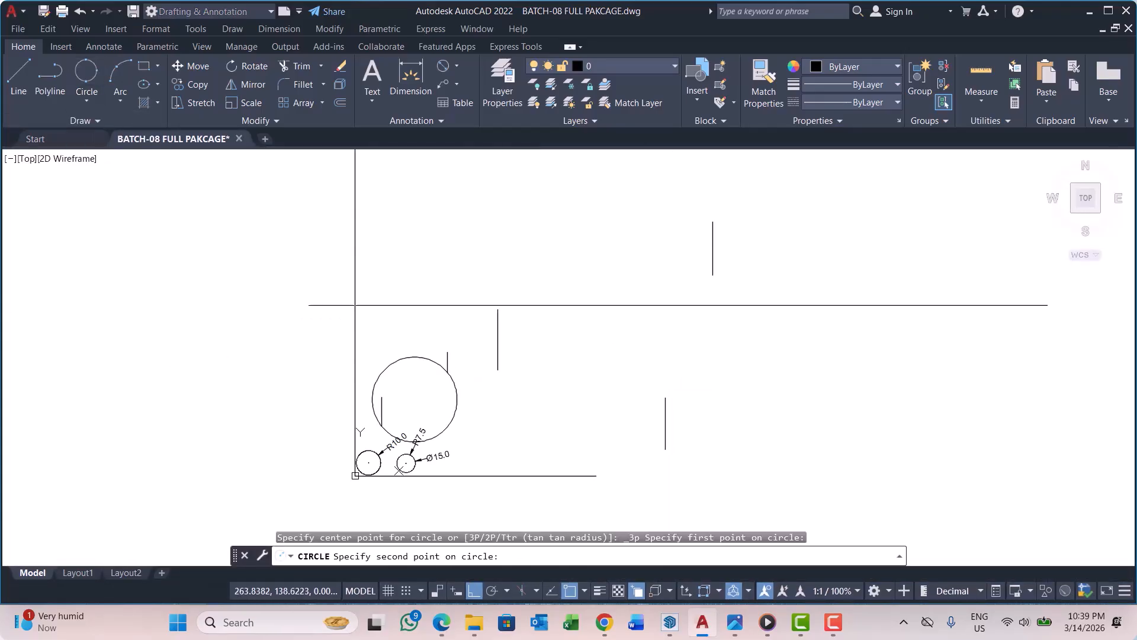
pyautogui.click(713, 275)
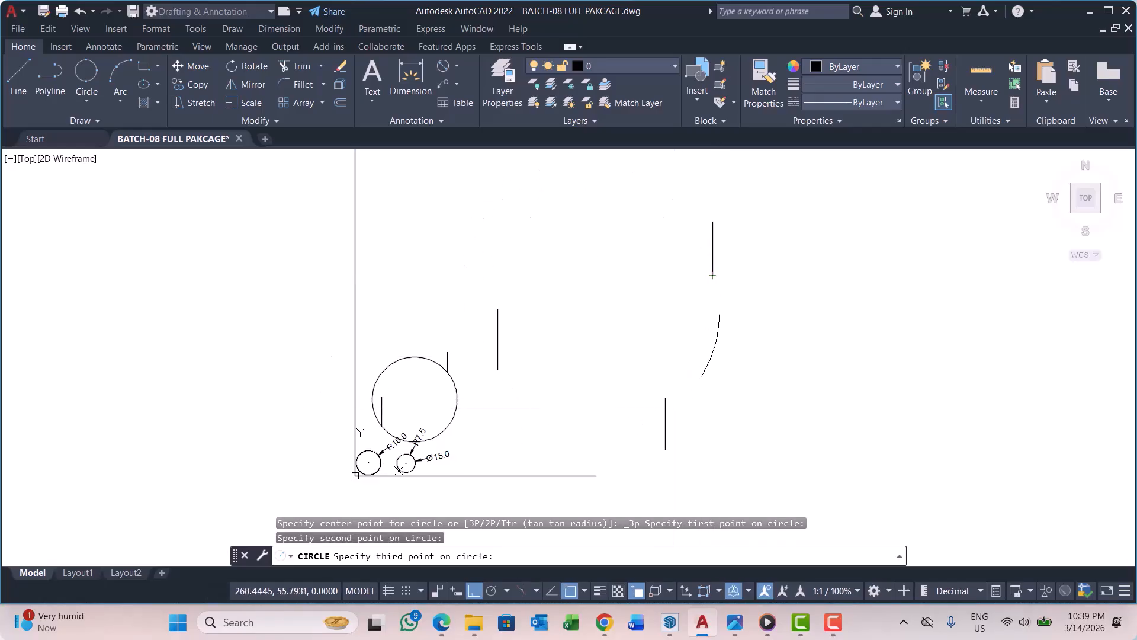
pyautogui.click(665, 398)
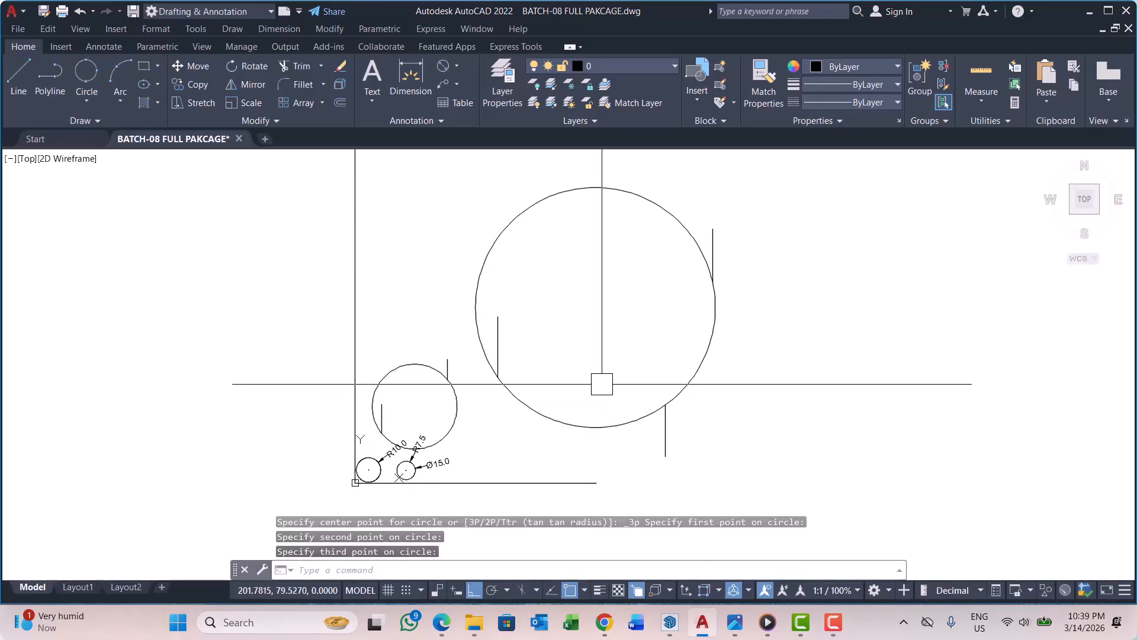
# Step: Examine where the 3-Point circle touches the three polyline endpoints, comparing it with the 2-Point circle
pyautogui.moveTo(634, 360); pyautogui.dragTo(626, 379, button='middle')
pyautogui.scroll(2, 731, 259)
pyautogui.scroll(-2, 610, 315)
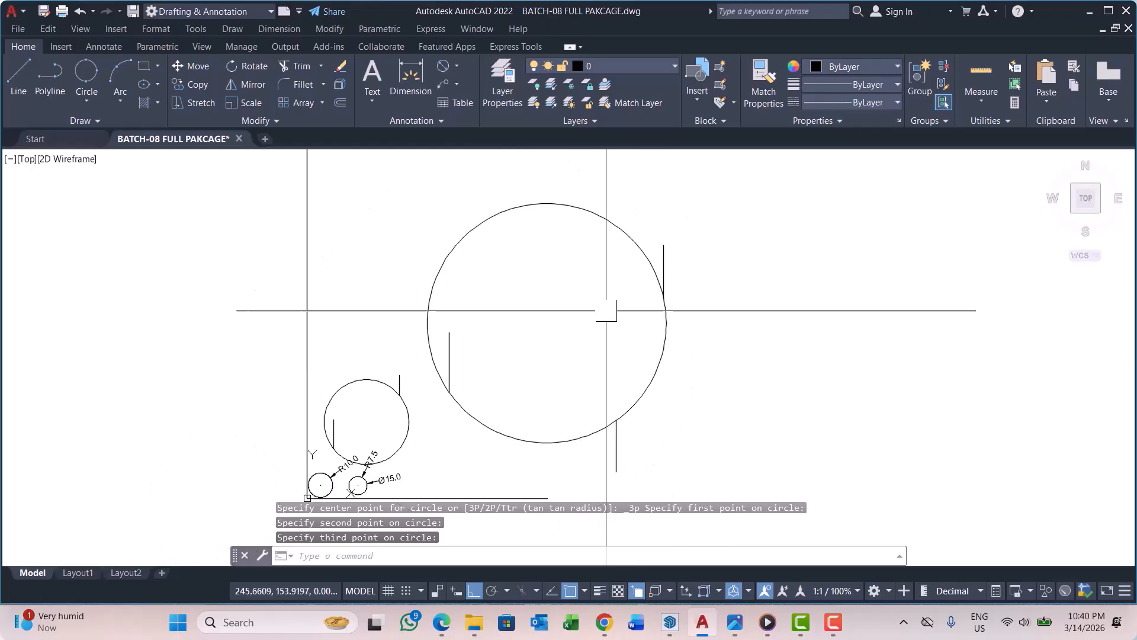
pyautogui.moveTo(400, 413)
pyautogui.mouseDown(button='middle')
pyautogui.moveTo(427, 345)
pyautogui.moveTo(475, 393)
pyautogui.mouseUp(button='middle')
pyautogui.moveTo(602, 308); pyautogui.dragTo(596, 338, button='middle')
pyautogui.scroll(2, 478, 361)
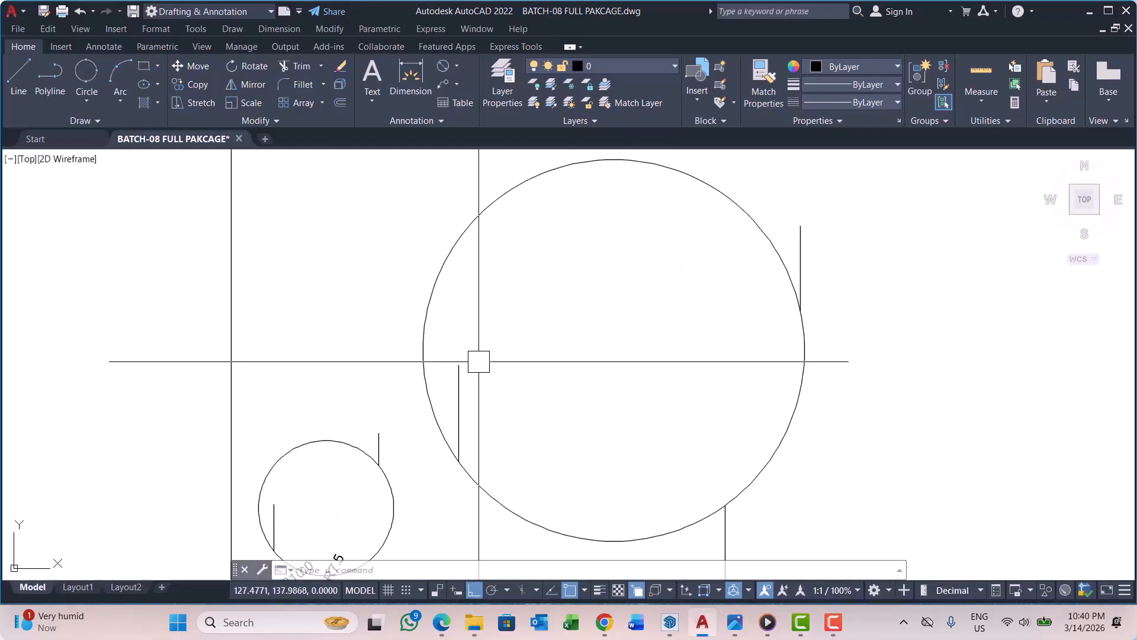
pyautogui.scroll(-4, 511, 358)
pyautogui.moveTo(511, 358); pyautogui.dragTo(502, 385, button='middle')
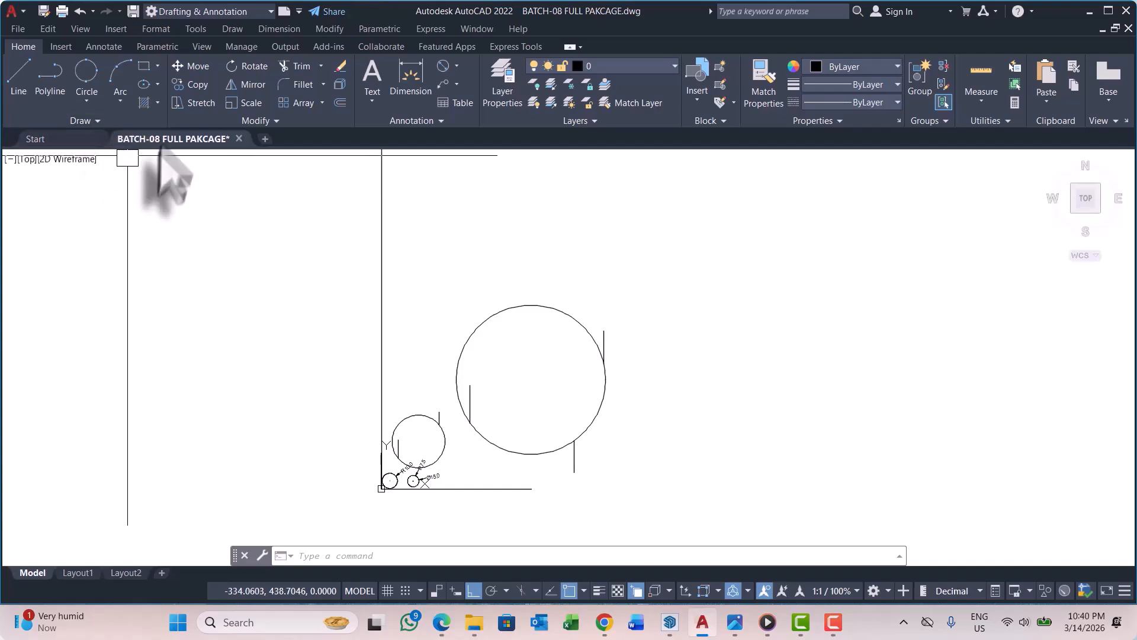
# Step: Draw a small circle of radius about 6.5 between the vertical axis line and the large 3-Point circle
pyautogui.click(85, 102)
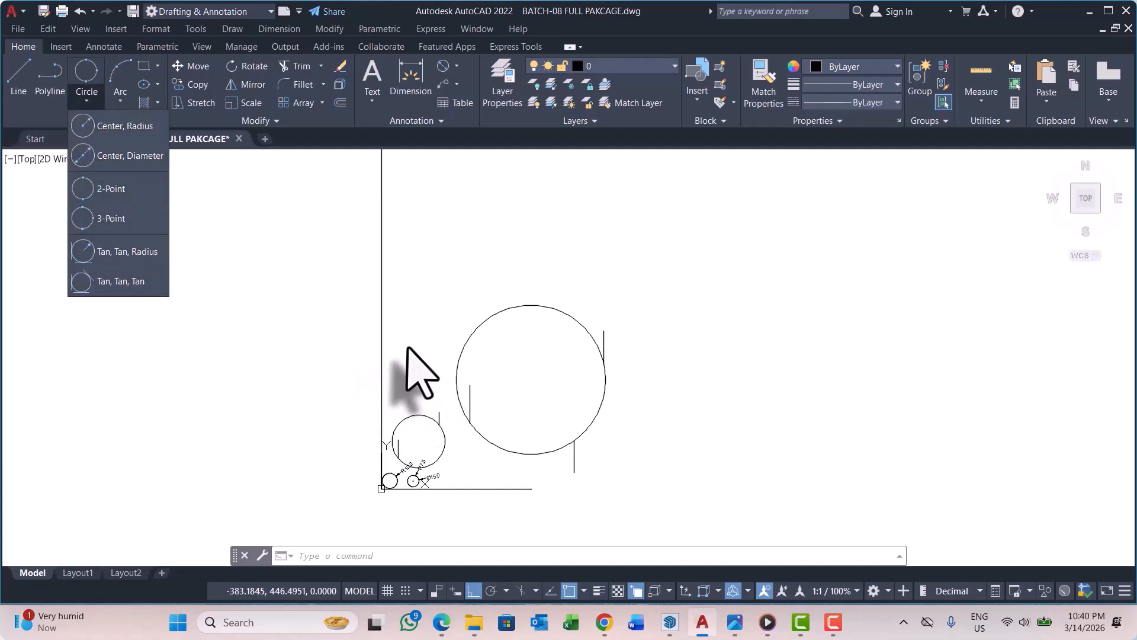
pyautogui.press('Escape')
pyautogui.press('Escape')
pyautogui.press('Escape')
pyautogui.scroll(4, 406, 381)
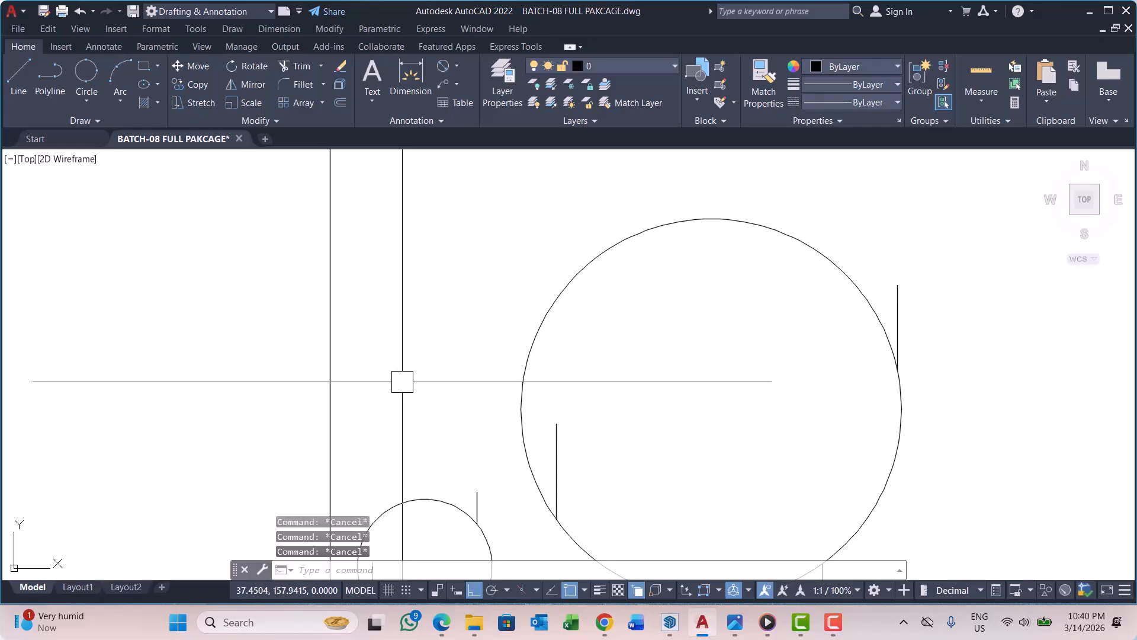
pyautogui.write('c')
pyautogui.press('Return')
pyautogui.scroll(2, 381, 399)
pyautogui.click(356, 387)
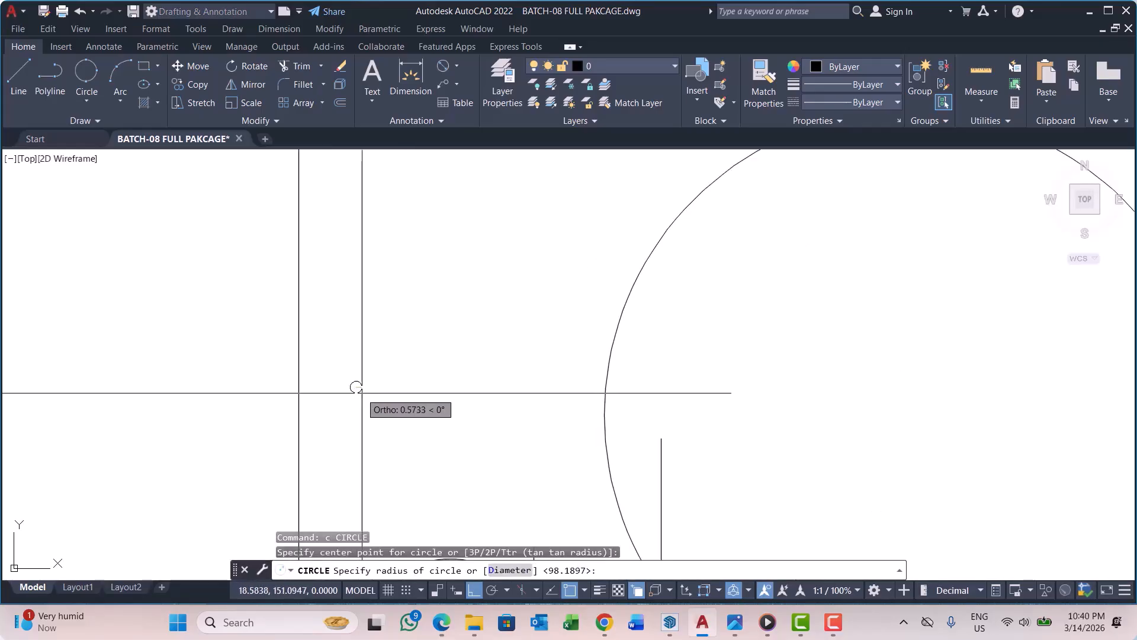
pyautogui.click(376, 402)
# Step: Draw a second circle of radius about 8.4 slightly above and to the right of the small one
pyautogui.press('Return')
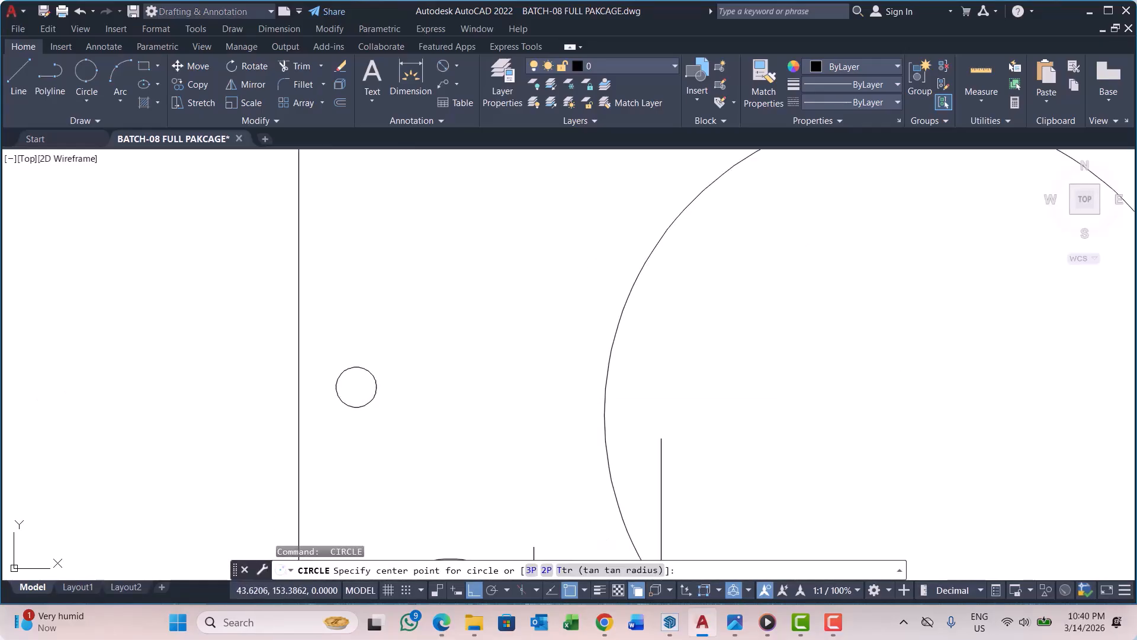
pyautogui.click(426, 375)
pyautogui.click(449, 388)
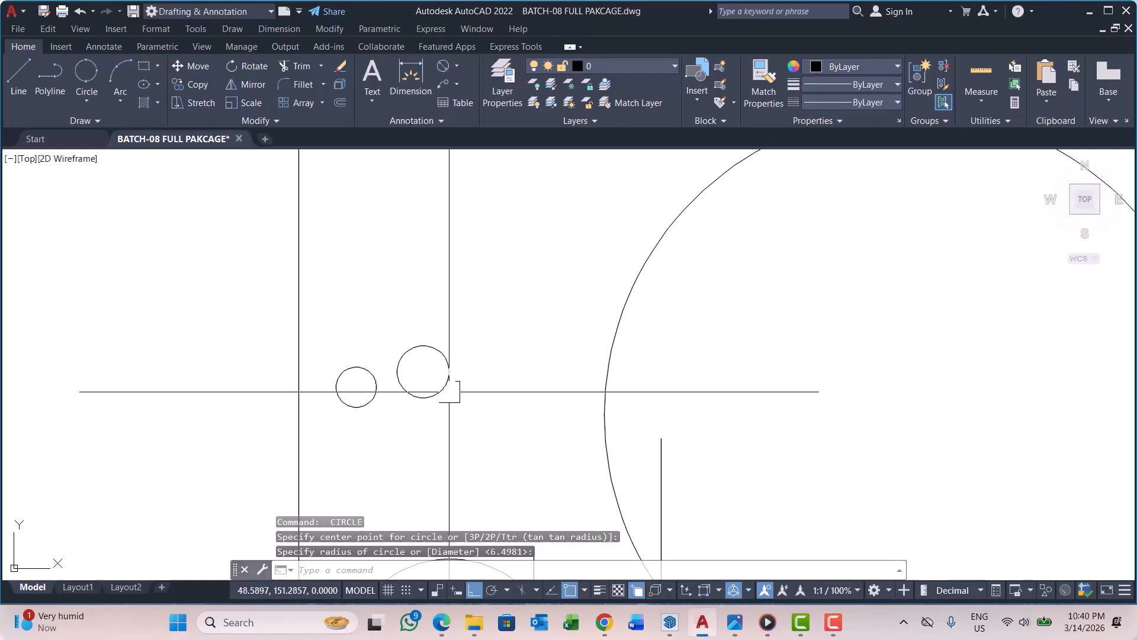
pyautogui.scroll(3, 391, 382)
pyautogui.press('Escape')
pyautogui.press('Escape')
pyautogui.press('Escape')
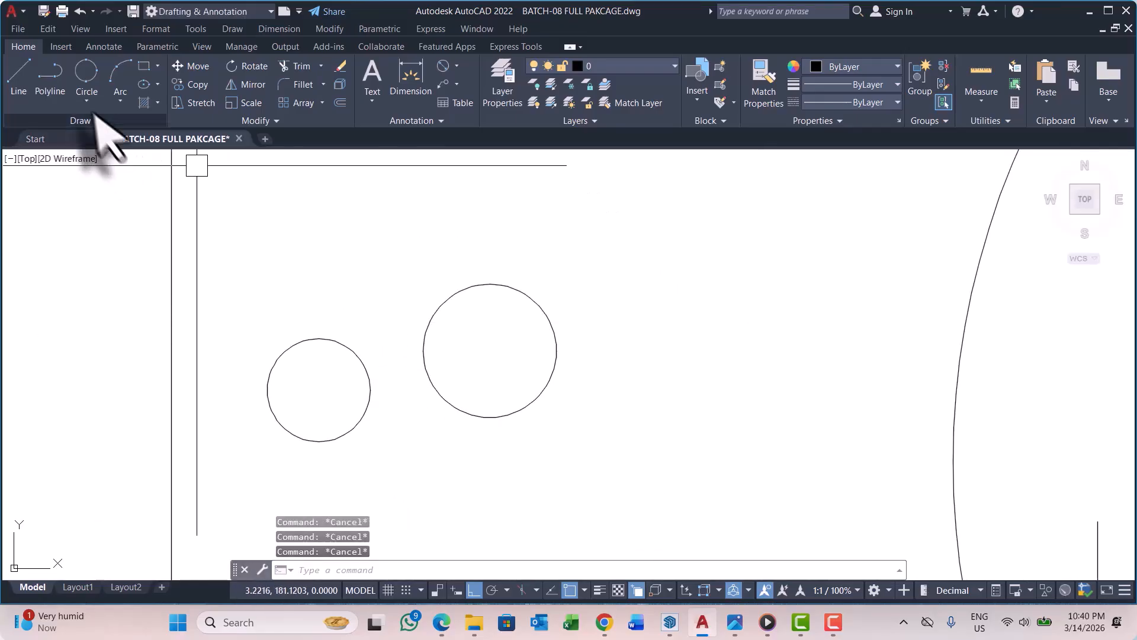
# Step: Draw a Tan, Tan, Radius circle of radius 8 tangent to the facing sides of the two small circles
pyautogui.click(90, 107)
pyautogui.click(96, 252)
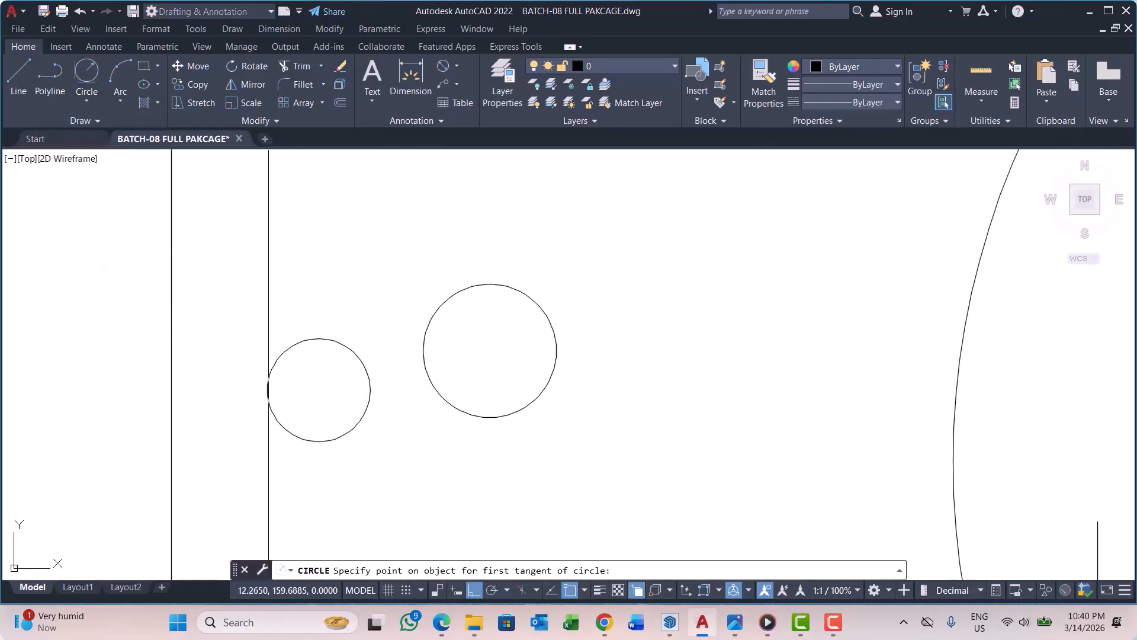
pyautogui.click(368, 372)
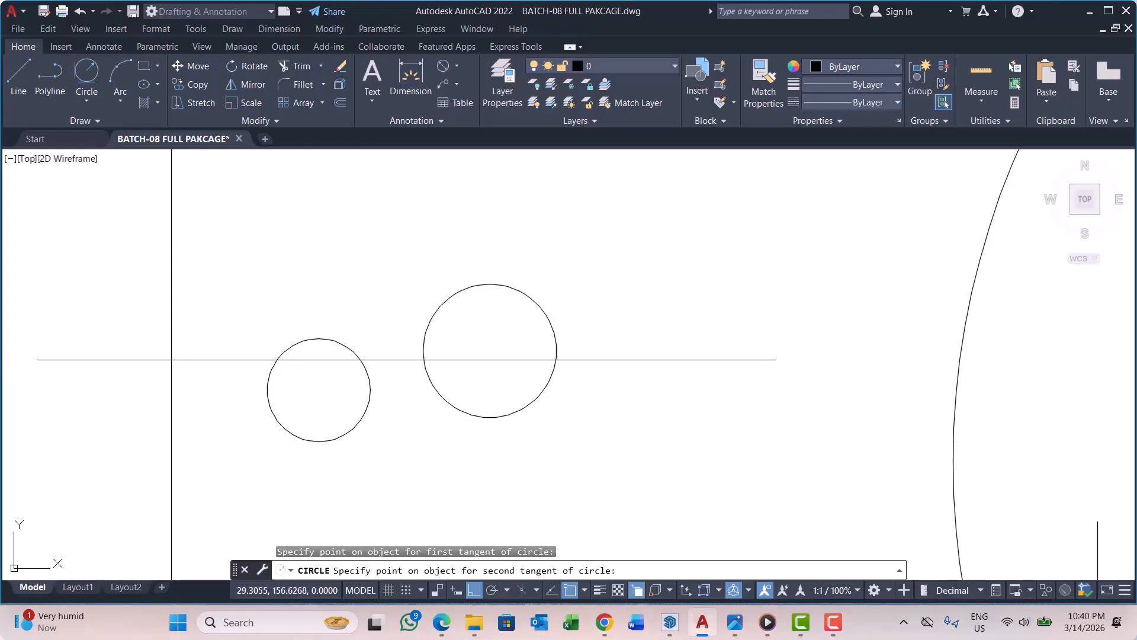
pyautogui.click(423, 357)
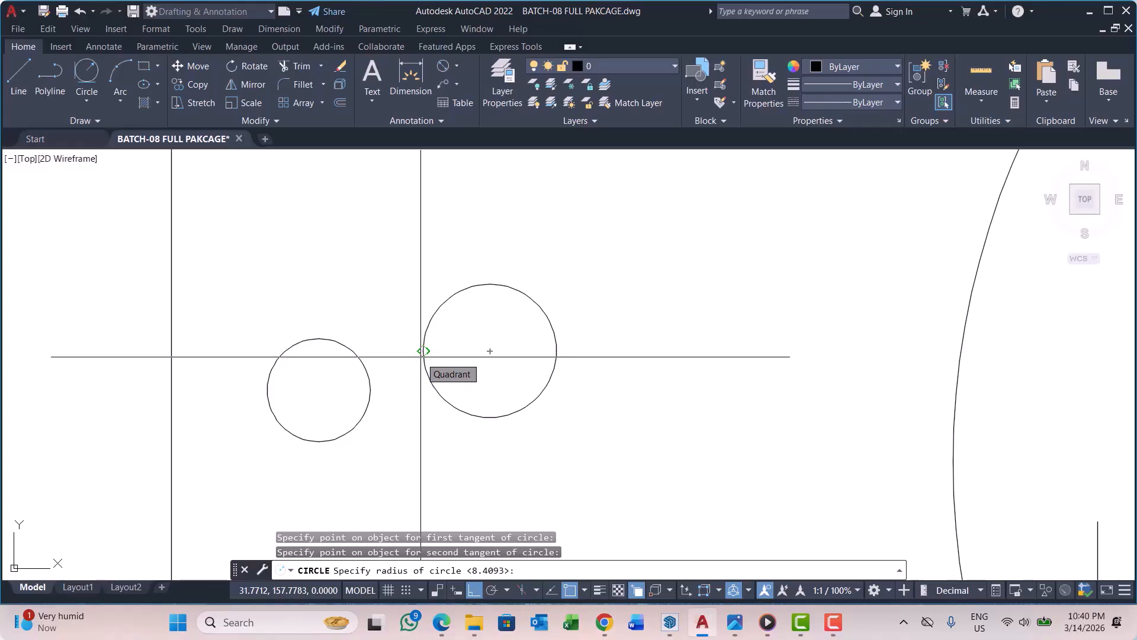
pyautogui.write('8')
pyautogui.press('Return')
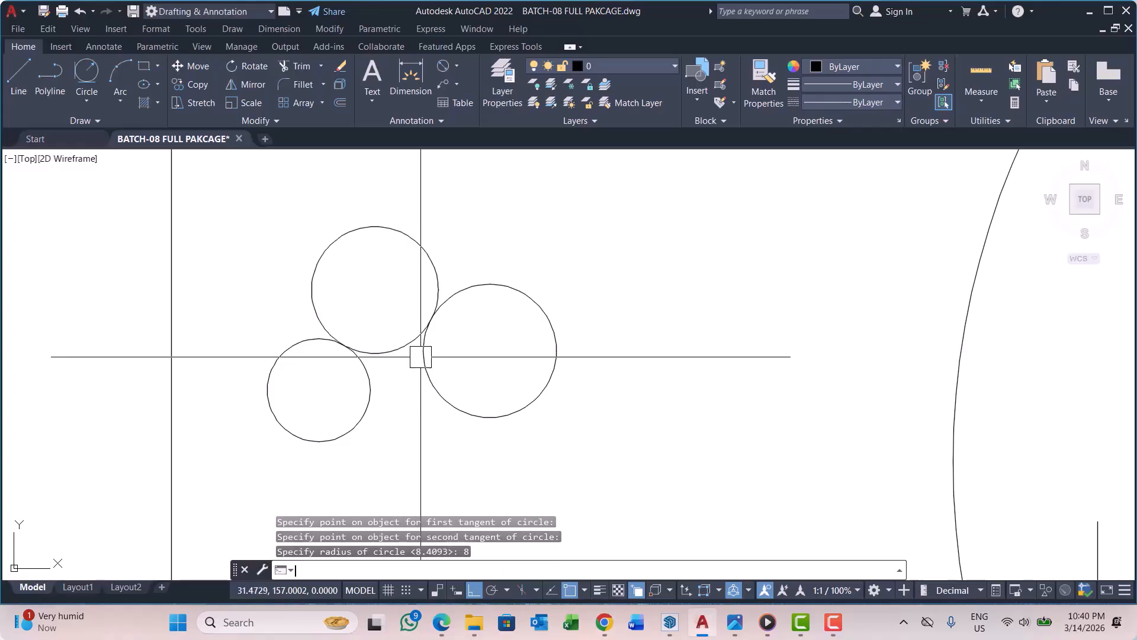
# Step: Examine the tangent points where the radius 8 circle touches the two small circles
pyautogui.scroll(4, 483, 313)
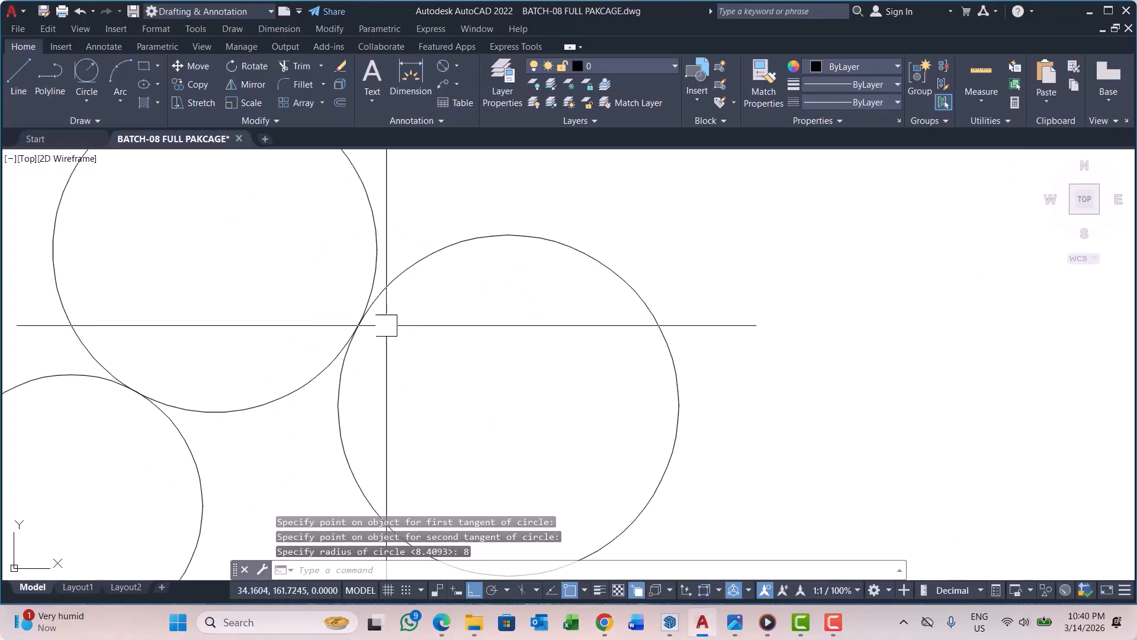
pyautogui.click(408, 285)
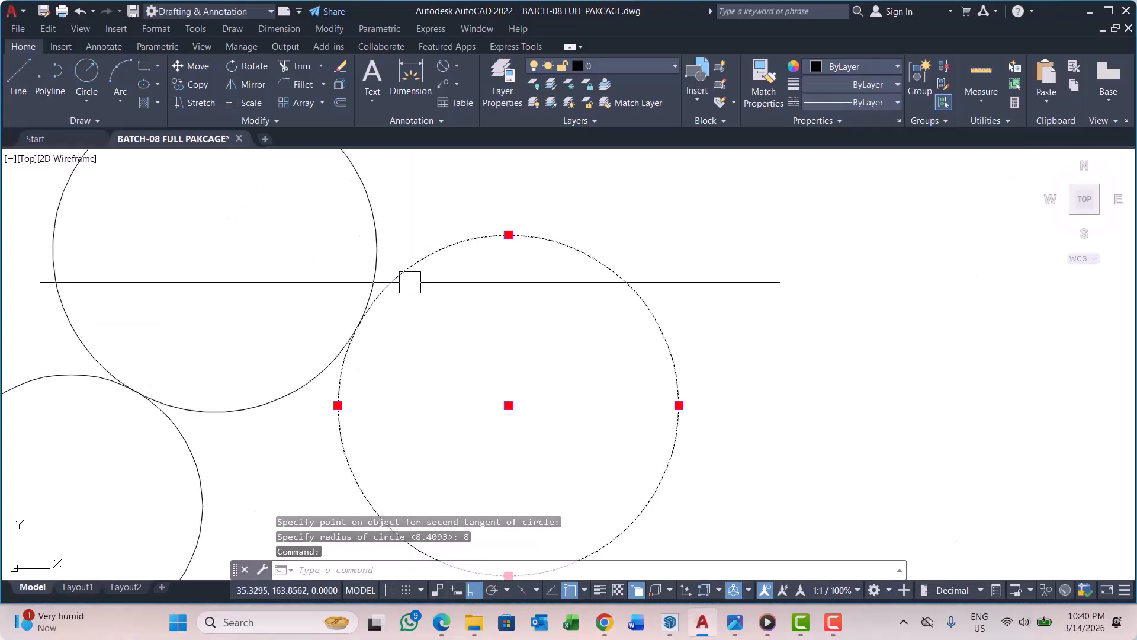
pyautogui.click(173, 417)
pyautogui.scroll(-4, 403, 341)
pyautogui.scroll(2, 336, 360)
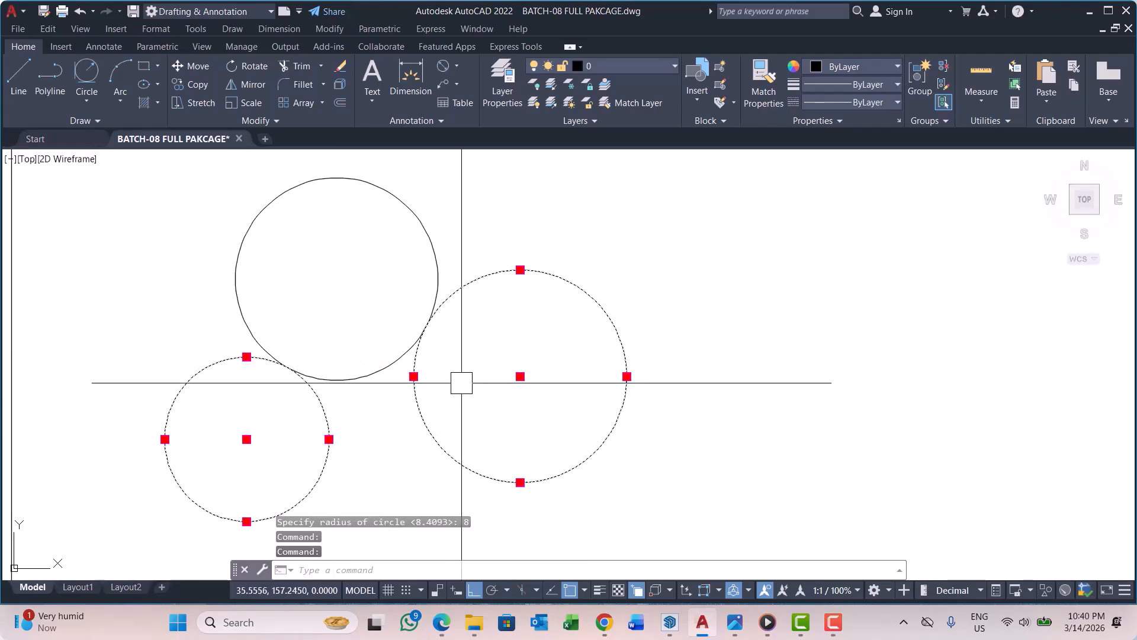
pyautogui.scroll(4, 446, 326)
pyautogui.press('Escape')
pyautogui.press('Escape')
pyautogui.click(434, 294)
pyautogui.scroll(-4, 332, 358)
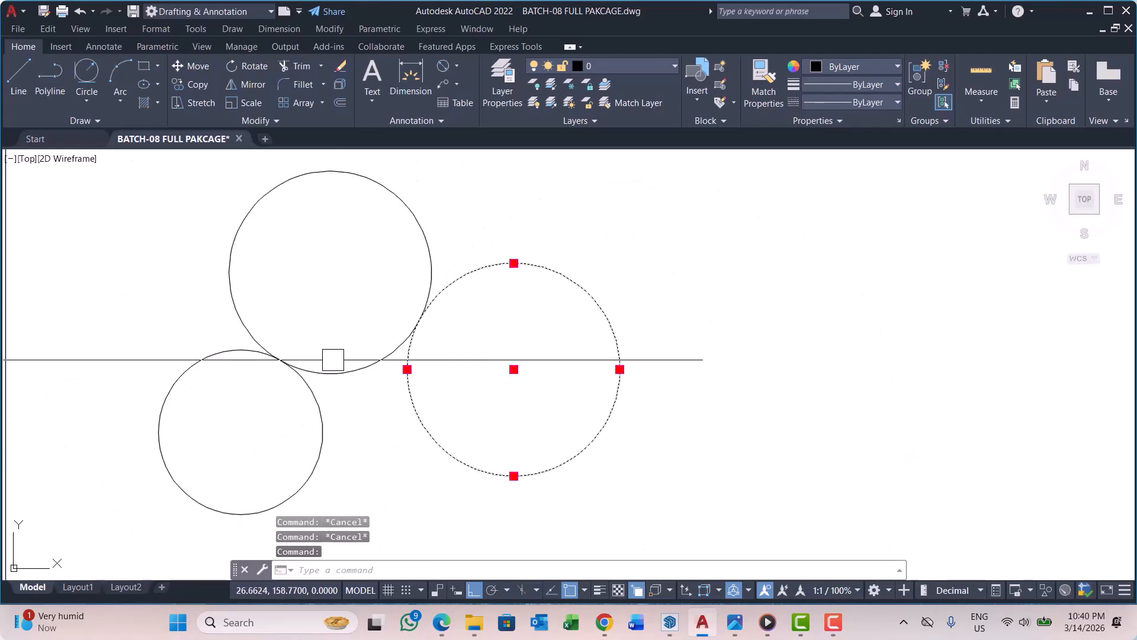
pyautogui.scroll(2, 325, 386)
pyautogui.click(345, 390)
pyautogui.press('Escape')
pyautogui.press('Escape')
pyautogui.scroll(-8, 355, 379)
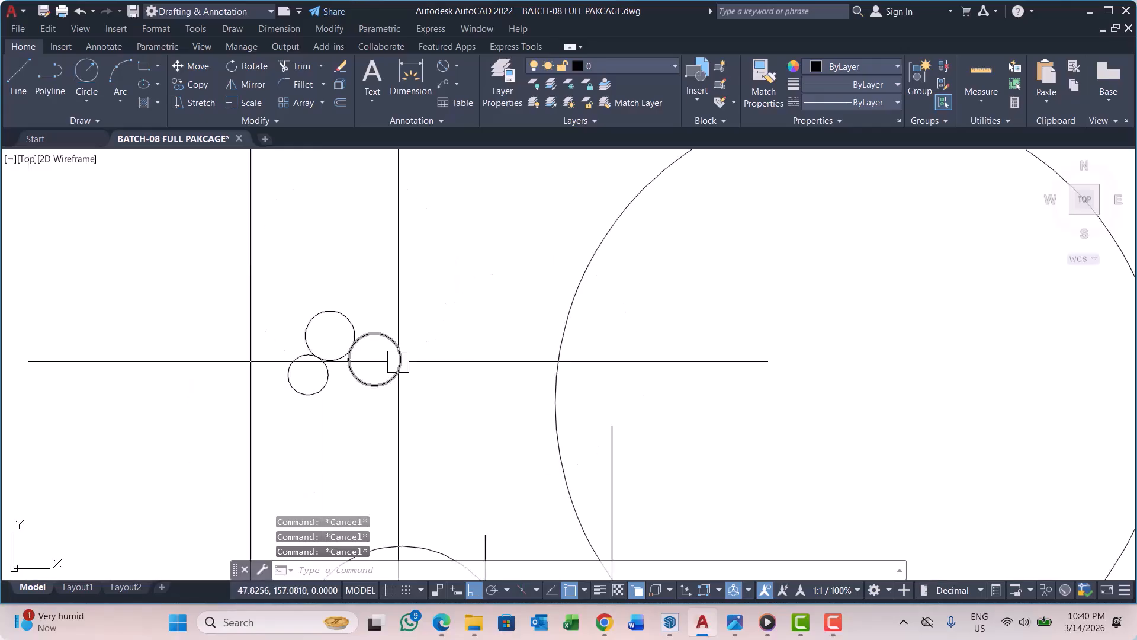
# Step: Try to draw a Tan, Tan, Radius circle using the large 3-Point circle's left and right sides as tangents, picking the radius by points
pyautogui.click(87, 100)
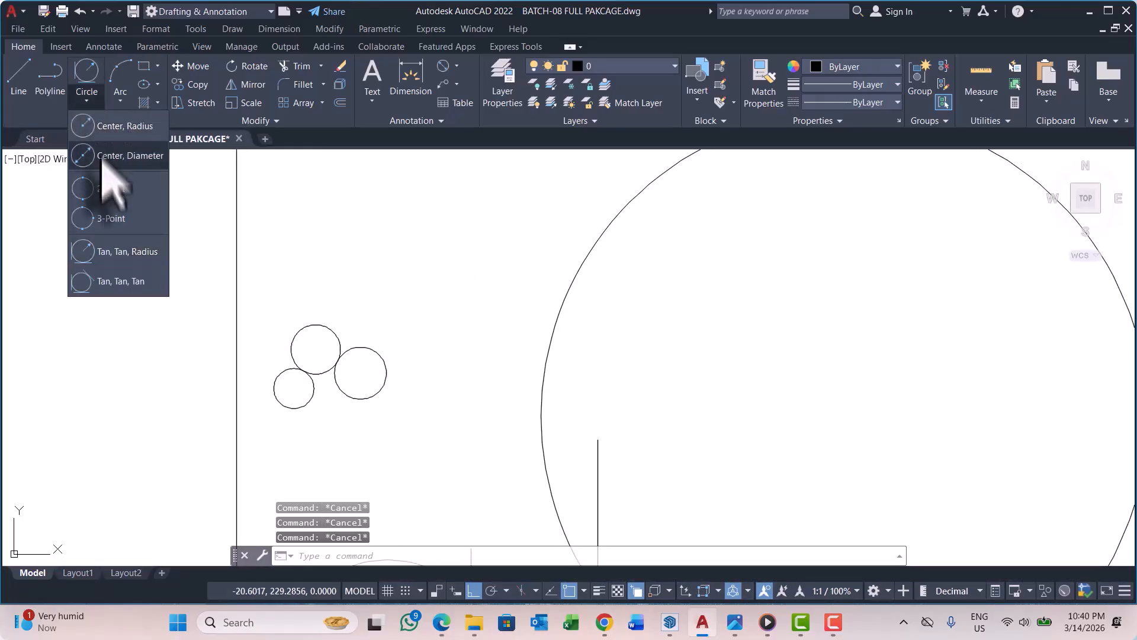
pyautogui.press('Escape')
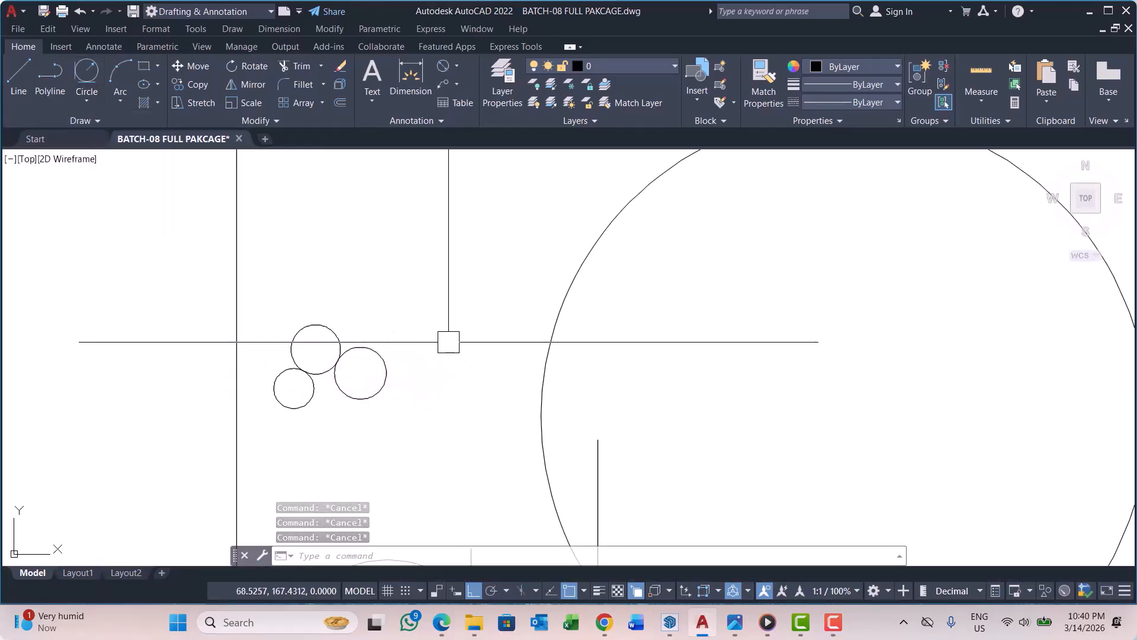
pyautogui.scroll(-4, 360, 249)
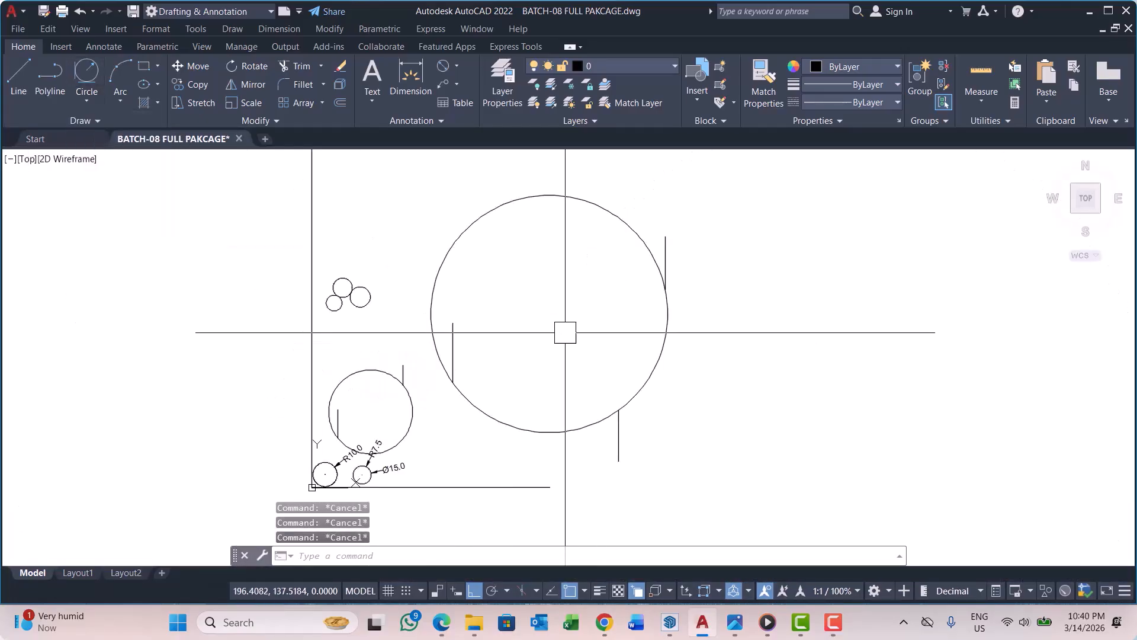
pyautogui.click(86, 101)
pyautogui.click(110, 254)
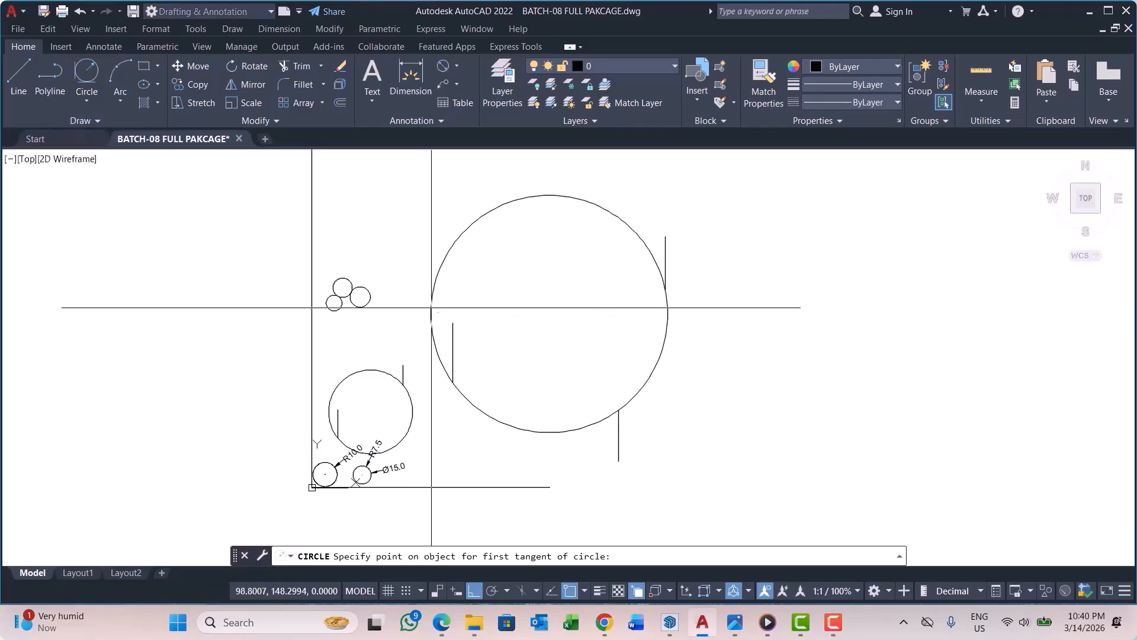
pyautogui.click(431, 306)
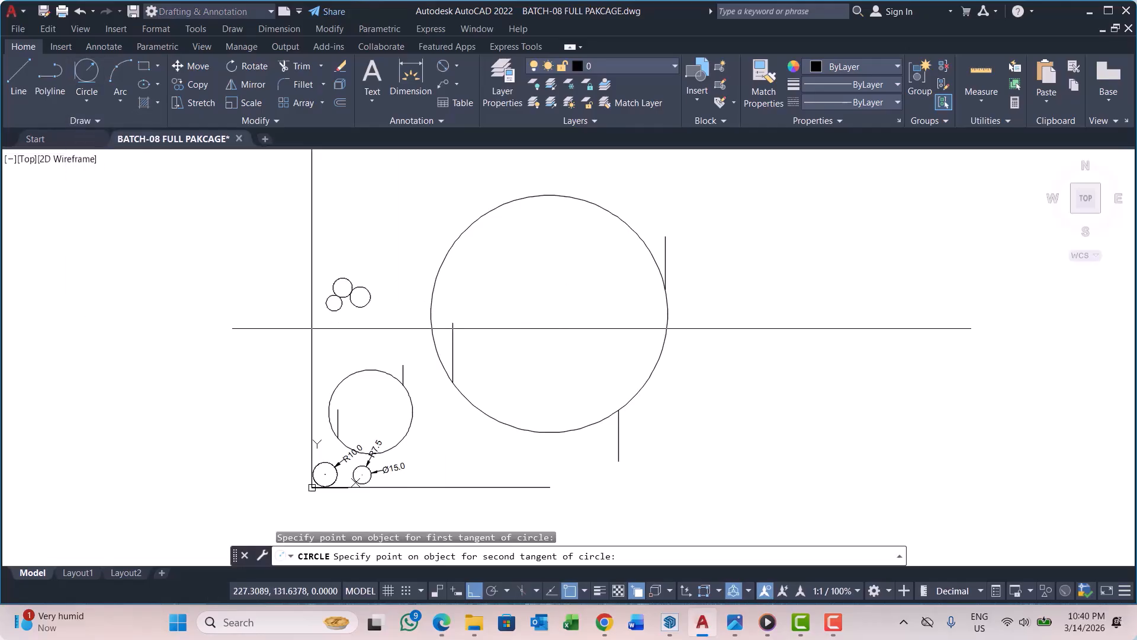
pyautogui.click(668, 320)
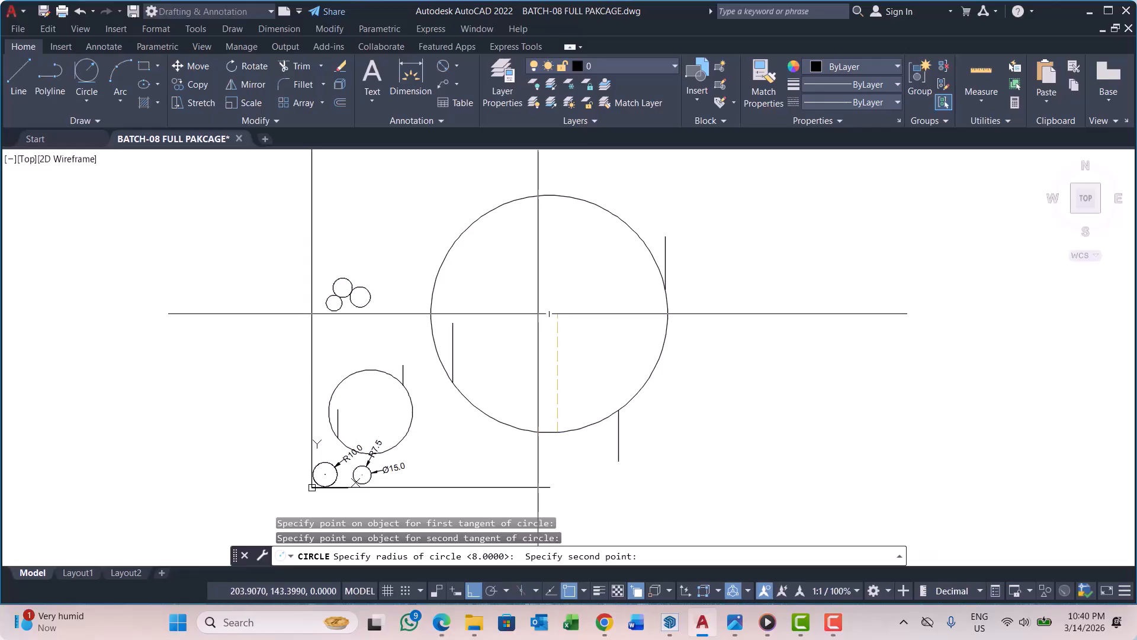
pyautogui.scroll(-2, 529, 287)
pyautogui.click(581, 359)
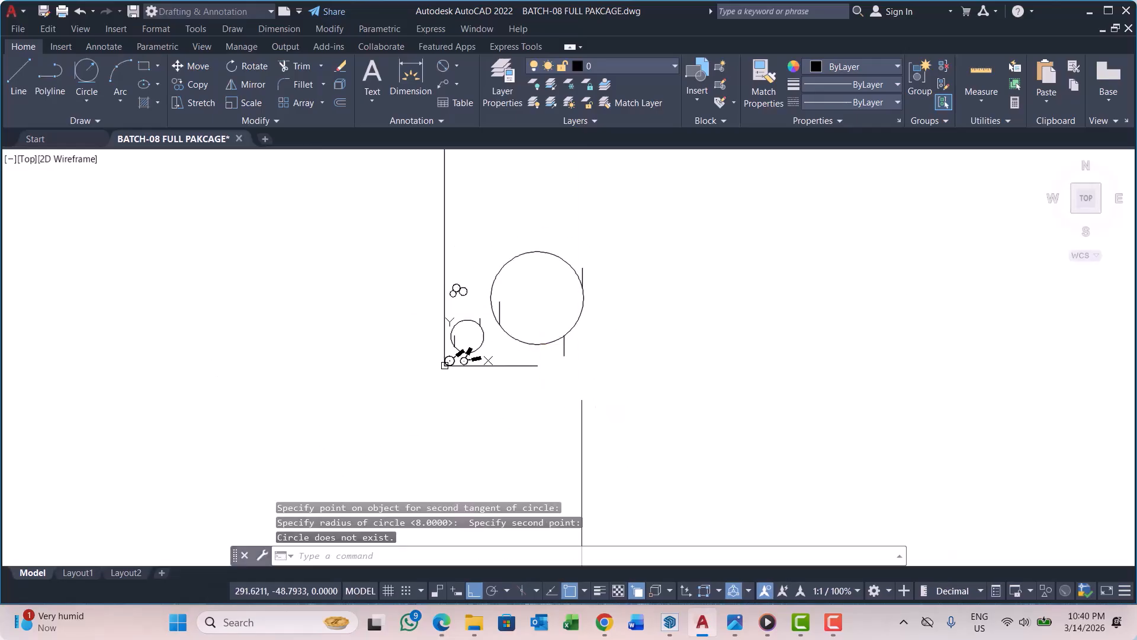
# Step: With Ortho off, draw a two-segment inverted-V polyline in the empty area right of the large circle
pyautogui.scroll(-2, 471, 345)
pyautogui.moveTo(579, 325); pyautogui.dragTo(430, 335, button='middle')
pyautogui.press('Escape')
pyautogui.scroll(4, 405, 345)
pyautogui.press('Escape')
pyautogui.press('Escape')
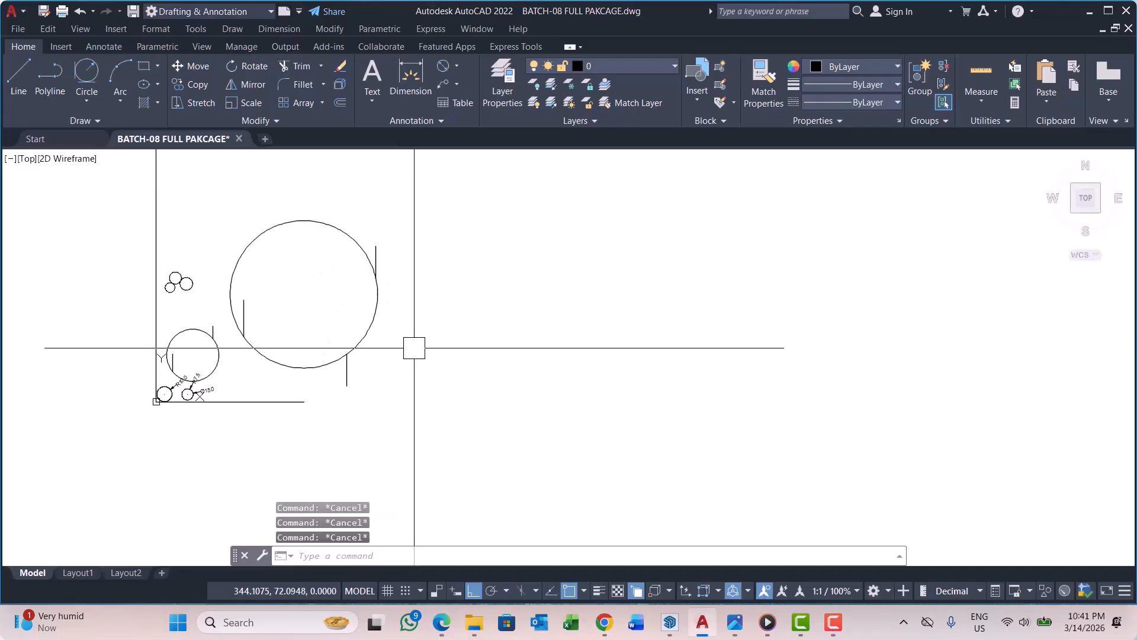
pyautogui.write('pl')
pyautogui.press('Return')
pyautogui.scroll(2, 383, 385)
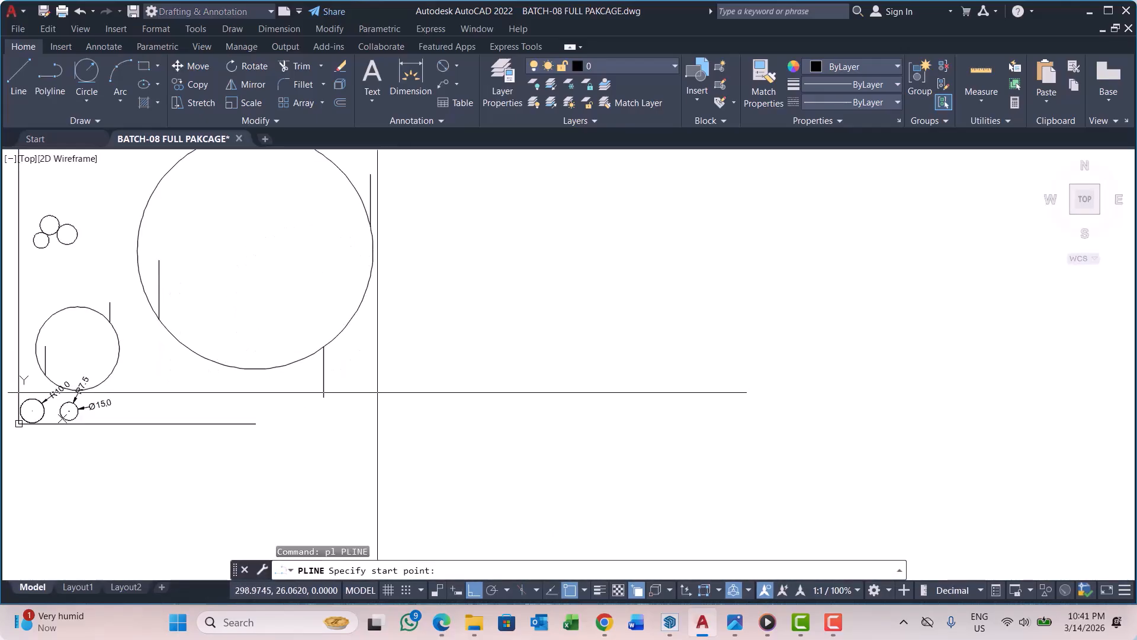
pyautogui.click(378, 393)
pyautogui.click(491, 590)
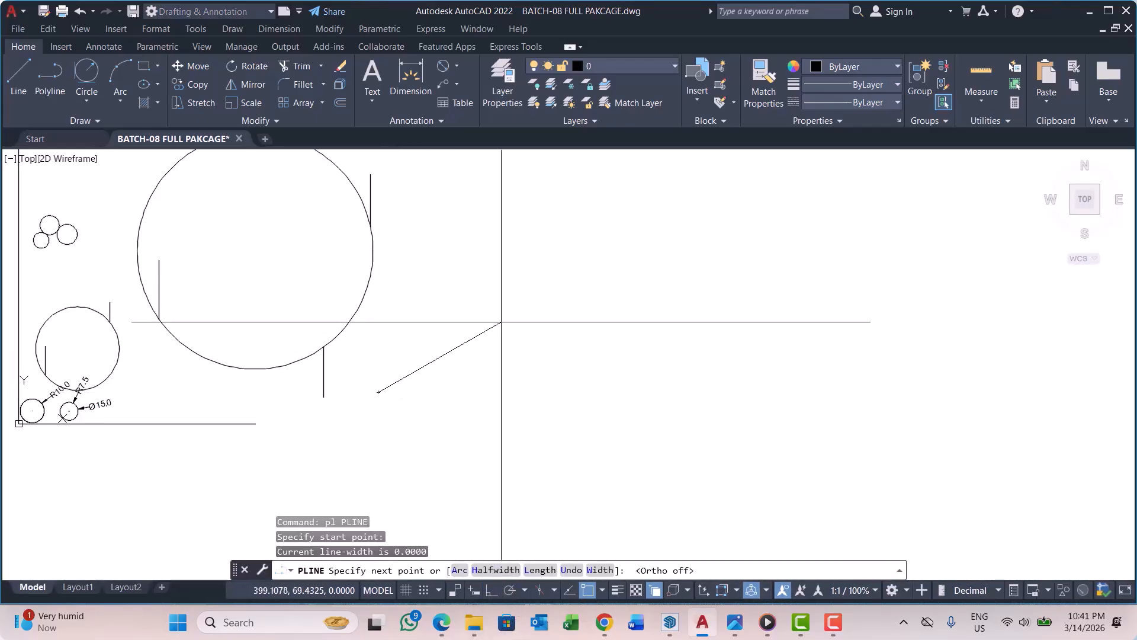
pyautogui.click(466, 240)
pyautogui.click(590, 385)
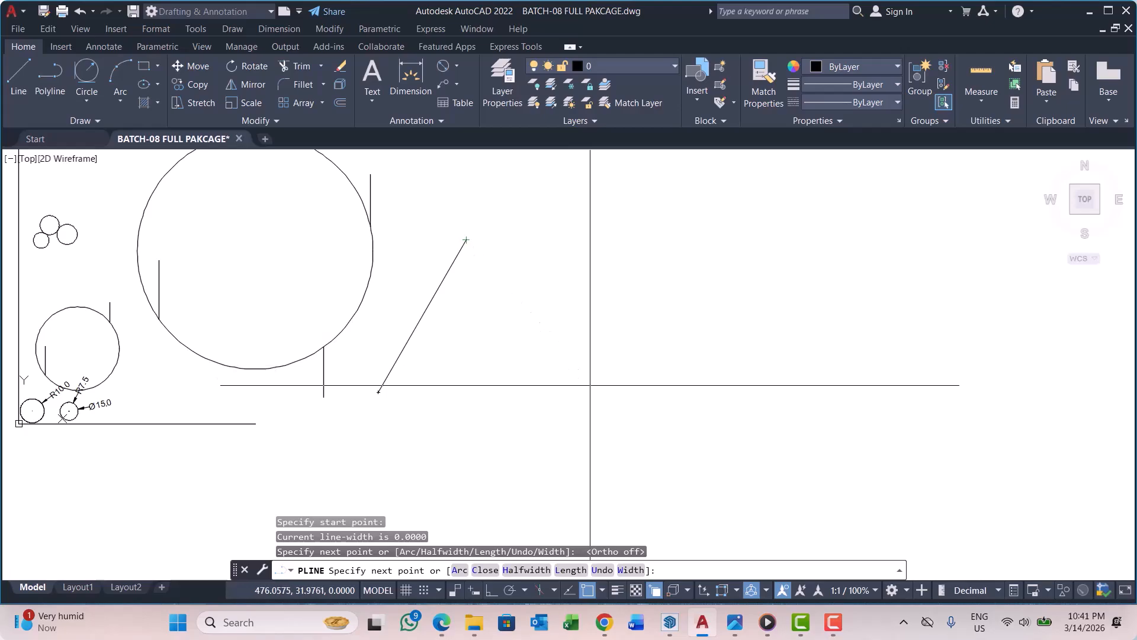
pyautogui.press('Return')
# Step: Draw a polyline between the inverted V's two lower ends to close the triangle
pyautogui.press('Return')
pyautogui.click(378, 386)
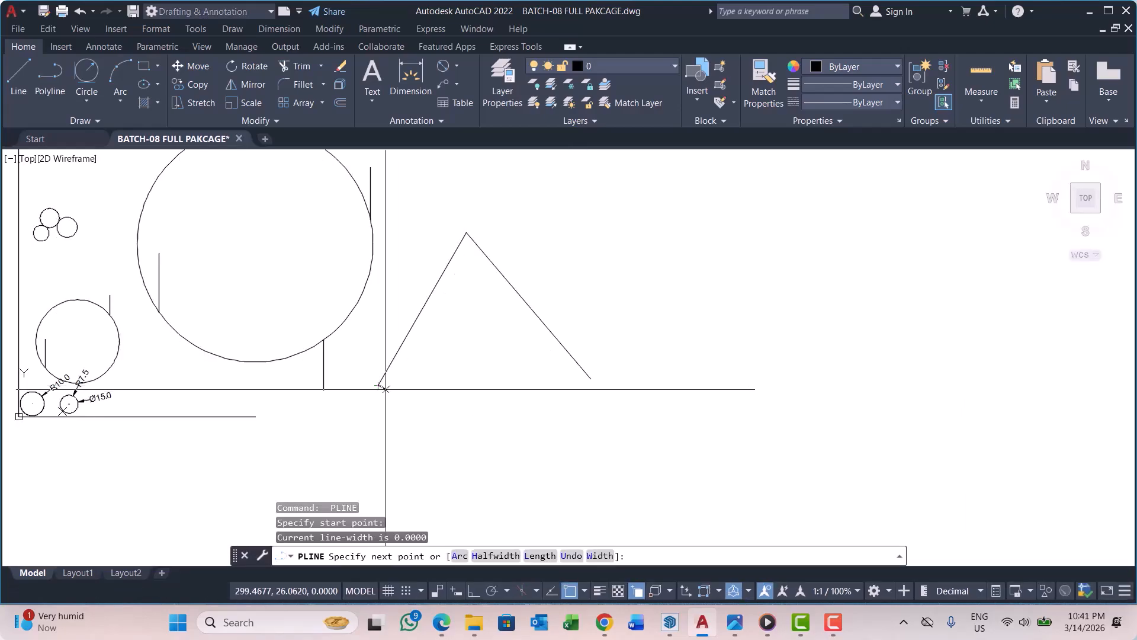
pyautogui.click(590, 377)
pyautogui.press('Escape')
pyautogui.press('Escape')
pyautogui.press('Escape')
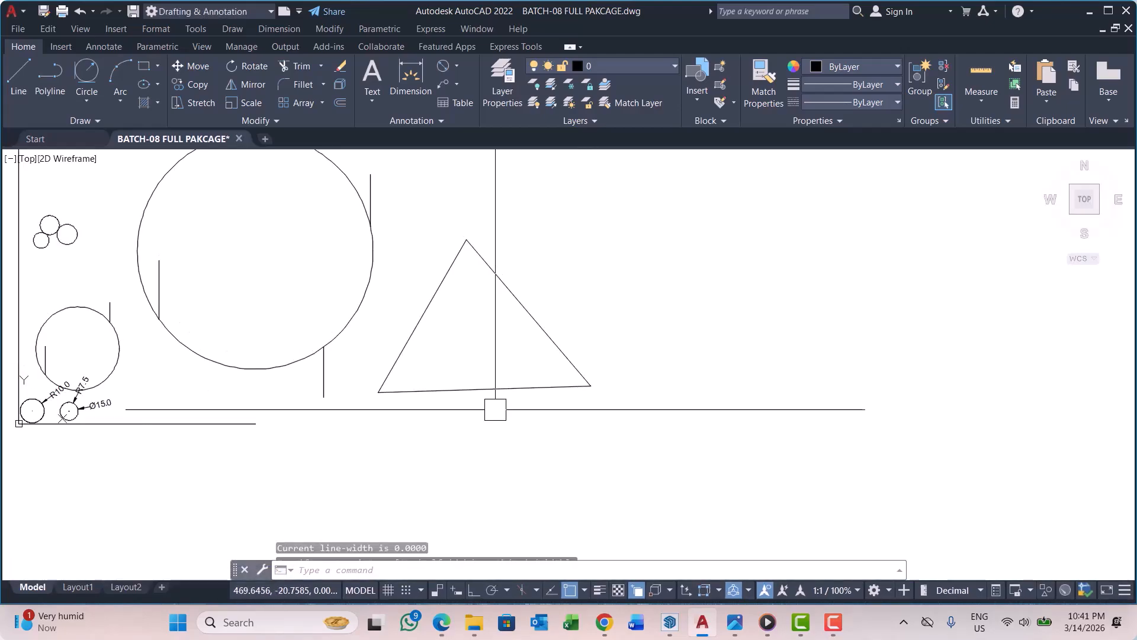
# Step: Draw a Tan, Tan, Radius circle of radius 8 tangent to the triangle's left and right sides
pyautogui.click(89, 77)
pyautogui.click(418, 324)
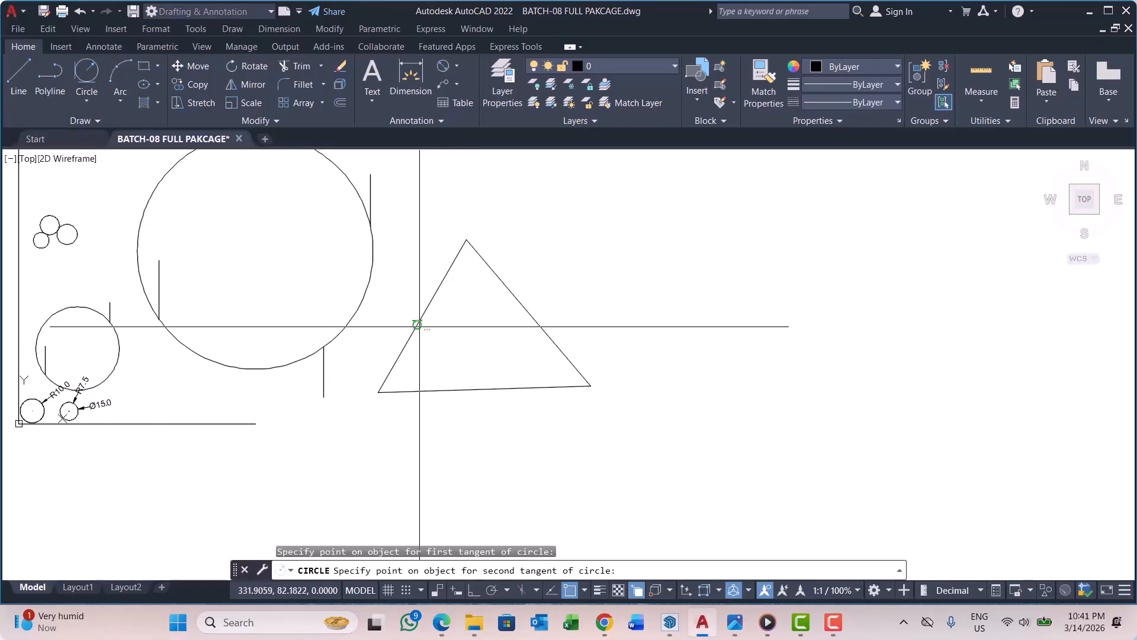
pyautogui.click(535, 320)
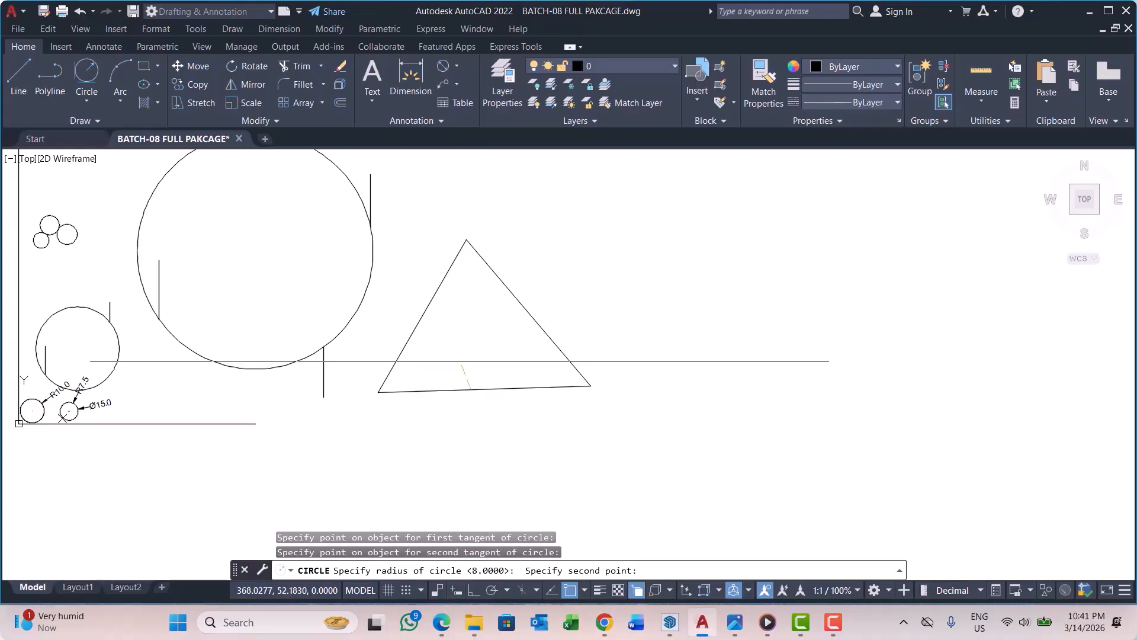
pyautogui.scroll(-1, 459, 361)
pyautogui.press('Return')
pyautogui.press('Escape')
pyautogui.press('Escape')
pyautogui.moveTo(330, 320); pyautogui.dragTo(346, 342, button='middle')
pyautogui.press('Escape')
pyautogui.scroll(1, 274, 341)
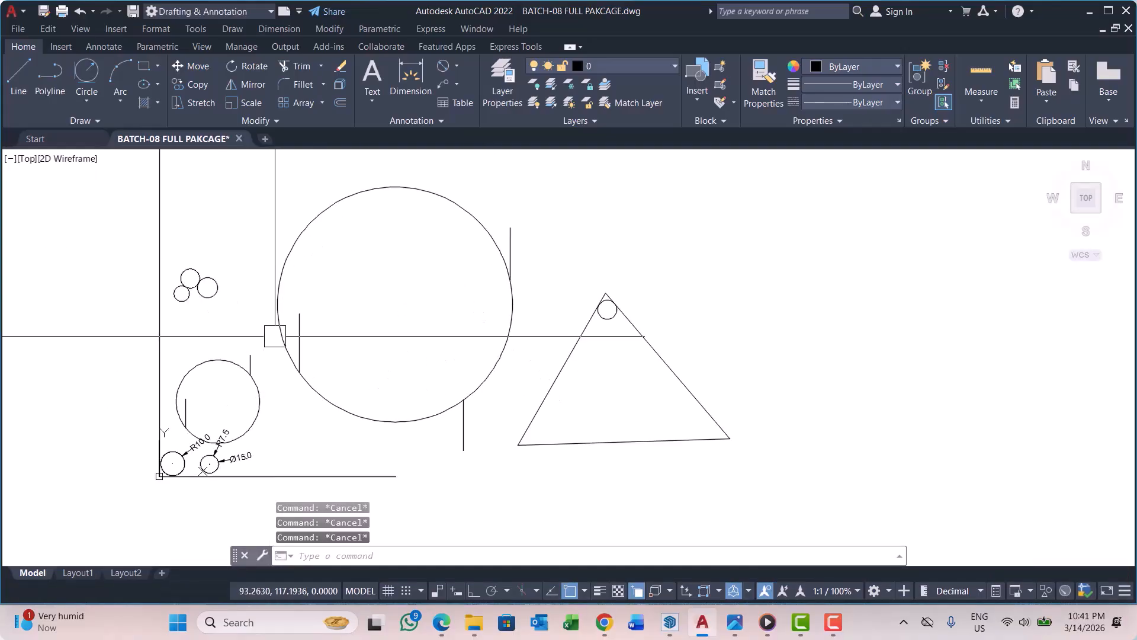
pyautogui.moveTo(274, 336); pyautogui.dragTo(273, 359, button='middle')
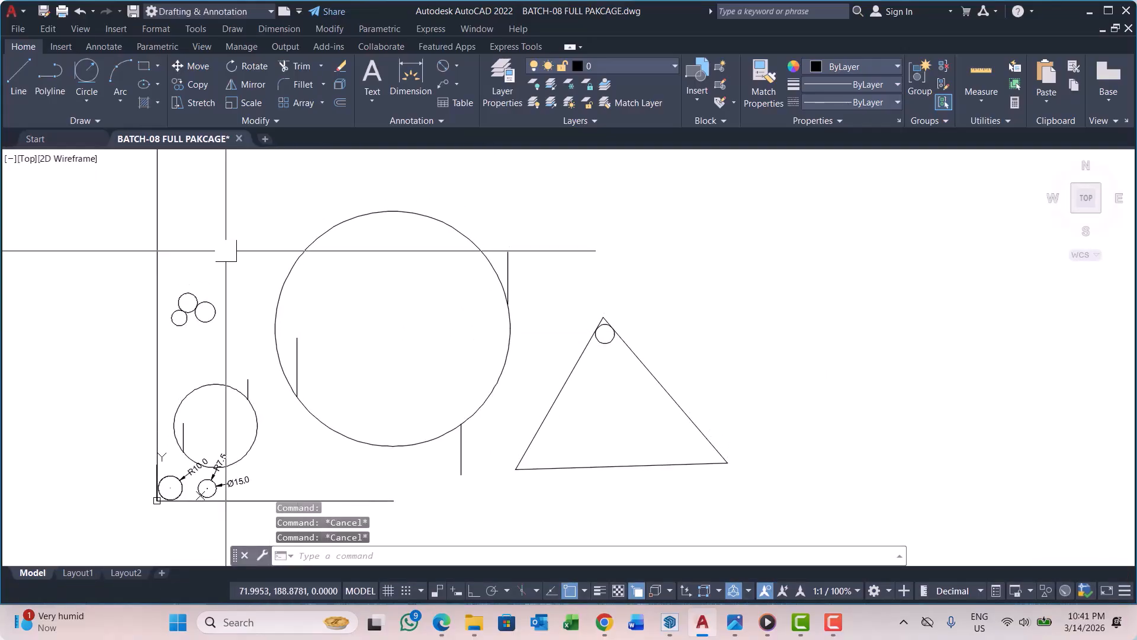
pyautogui.press('Escape')
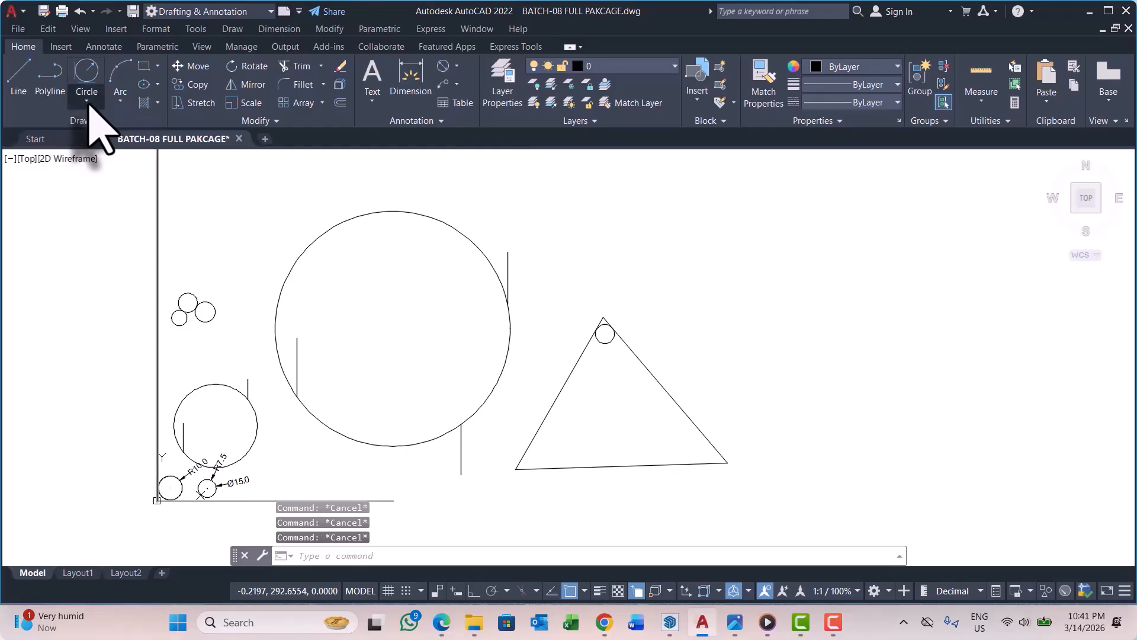
pyautogui.click(87, 102)
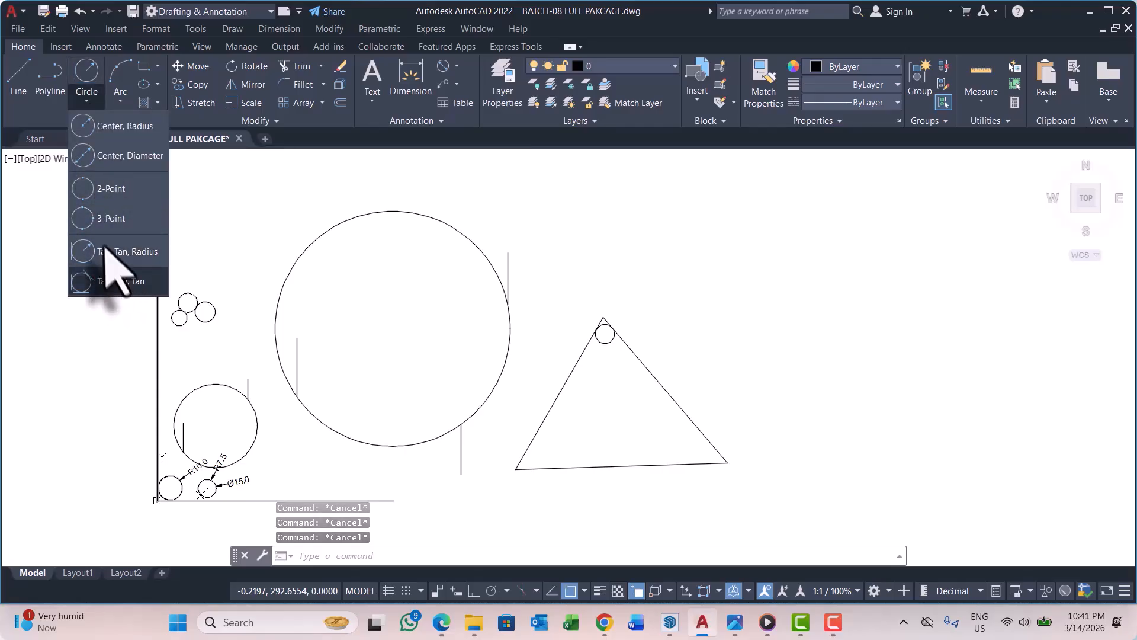
pyautogui.click(113, 282)
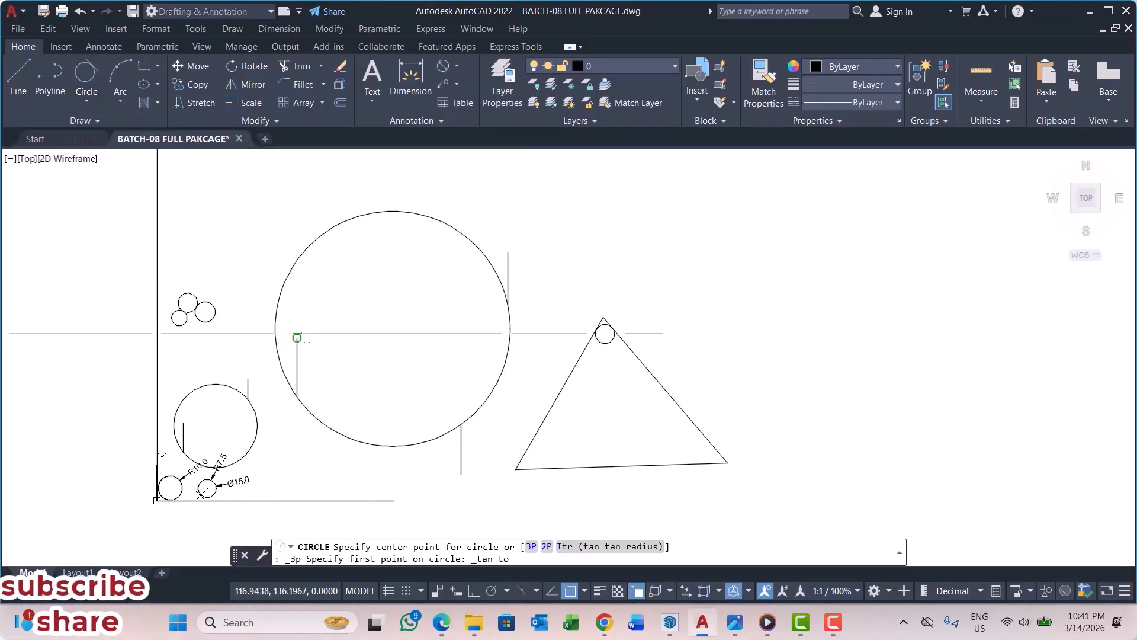
pyautogui.click(276, 309)
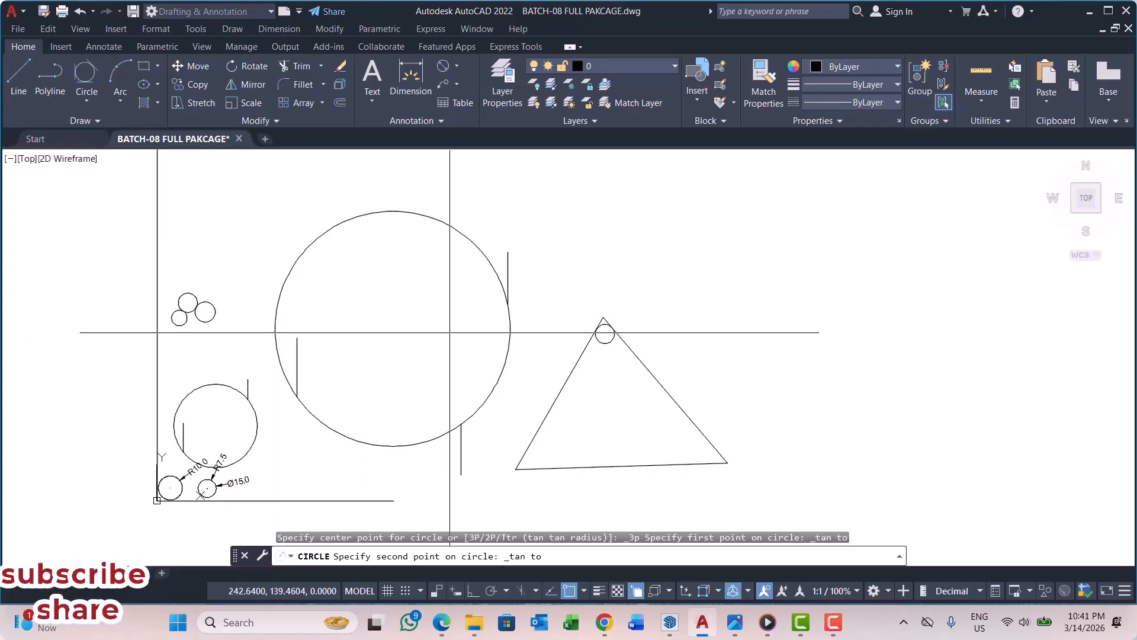
pyautogui.press('Escape')
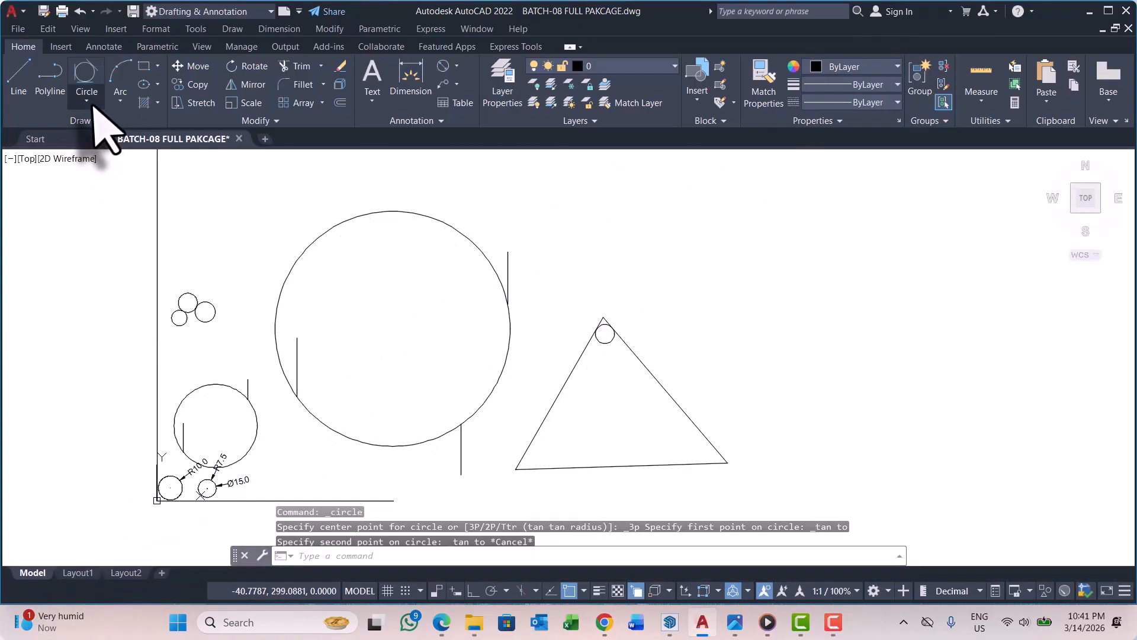
# Step: Draw a Tan, Tan, Tan circle tangent to all three sides of the triangle right of the large circle
pyautogui.click(89, 102)
pyautogui.click(121, 281)
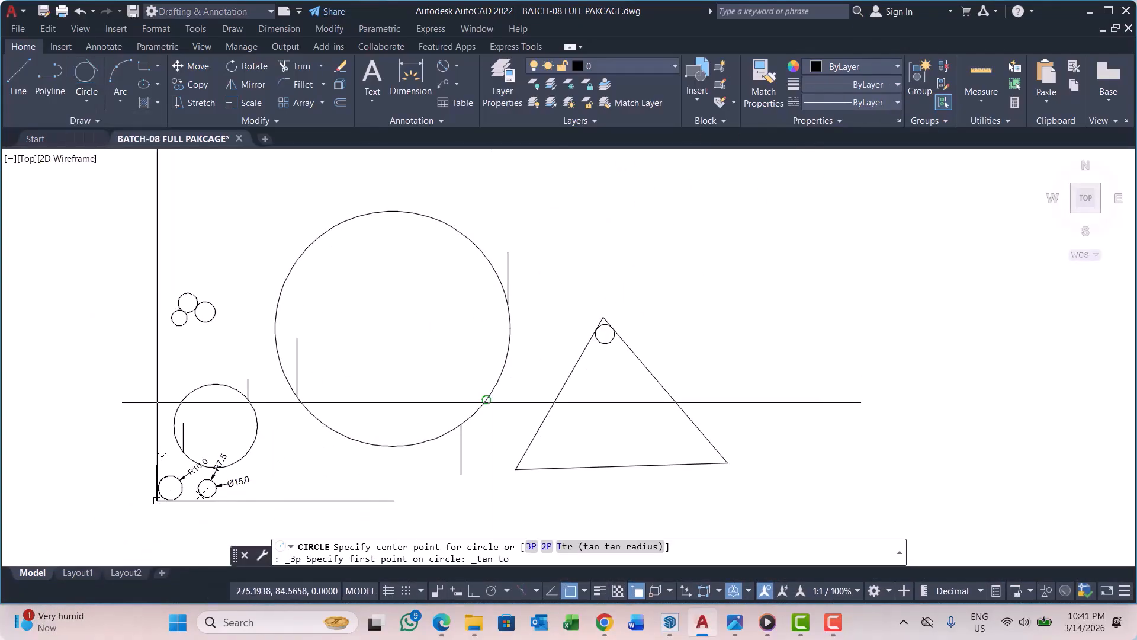
pyautogui.click(550, 406)
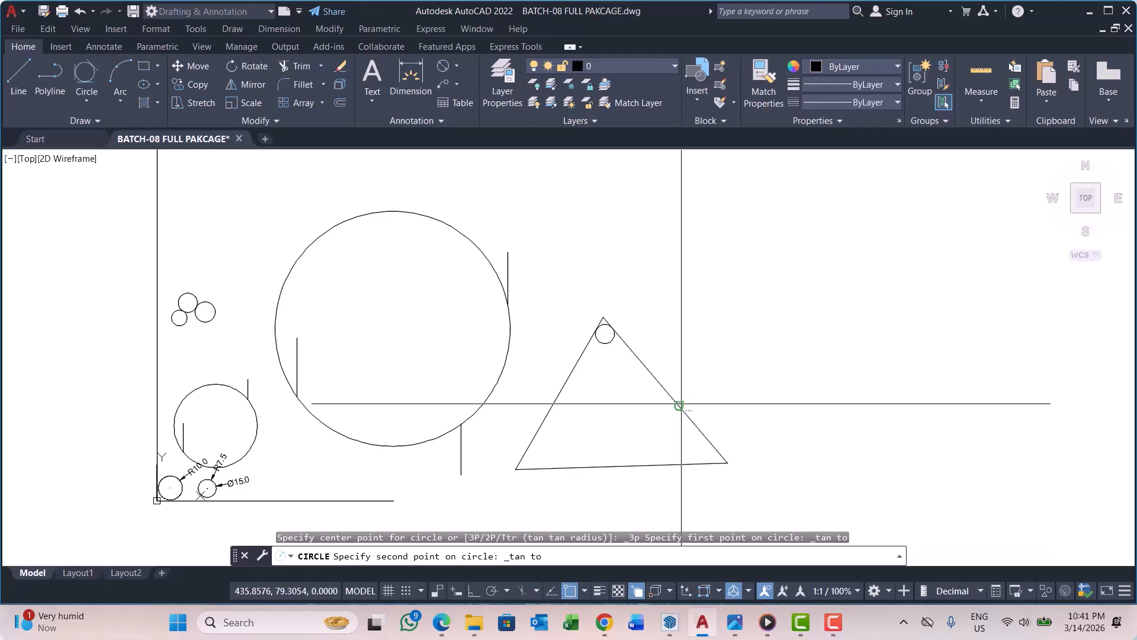
pyautogui.click(674, 397)
pyautogui.click(622, 466)
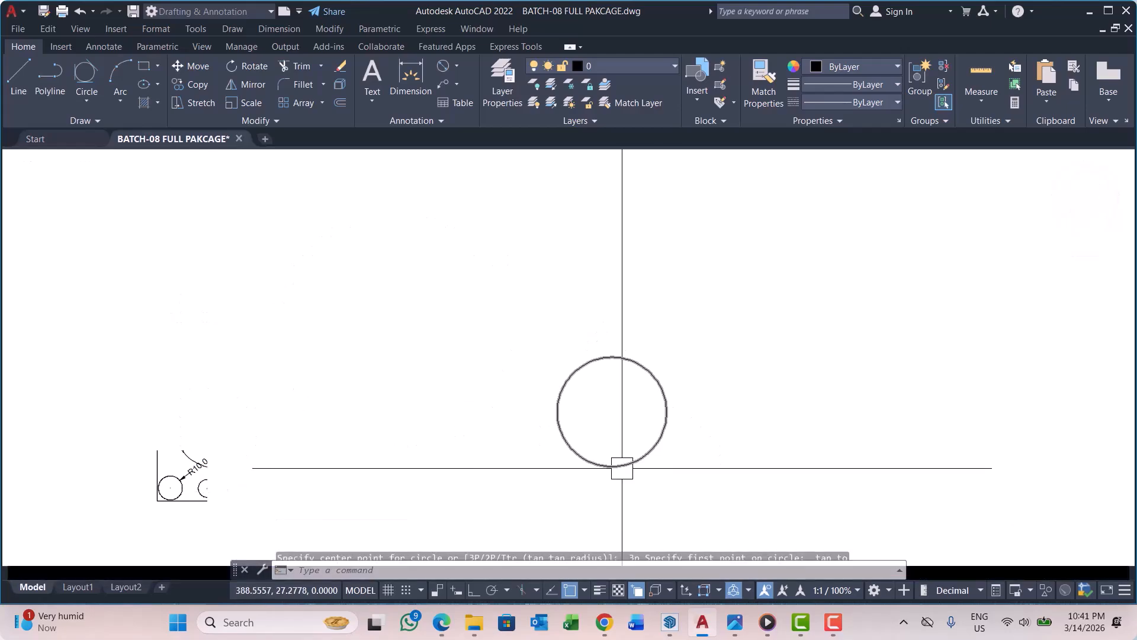
pyautogui.press('Escape')
# Step: Draw a closed triangular polyline in the empty area above the large circle, right of the vertical line
pyautogui.moveTo(654, 438); pyautogui.dragTo(619, 403, button='middle')
pyautogui.moveTo(529, 363); pyautogui.dragTo(536, 412, button='middle')
pyautogui.moveTo(287, 345); pyautogui.dragTo(330, 352, button='middle')
pyautogui.scroll(-2, 413, 358)
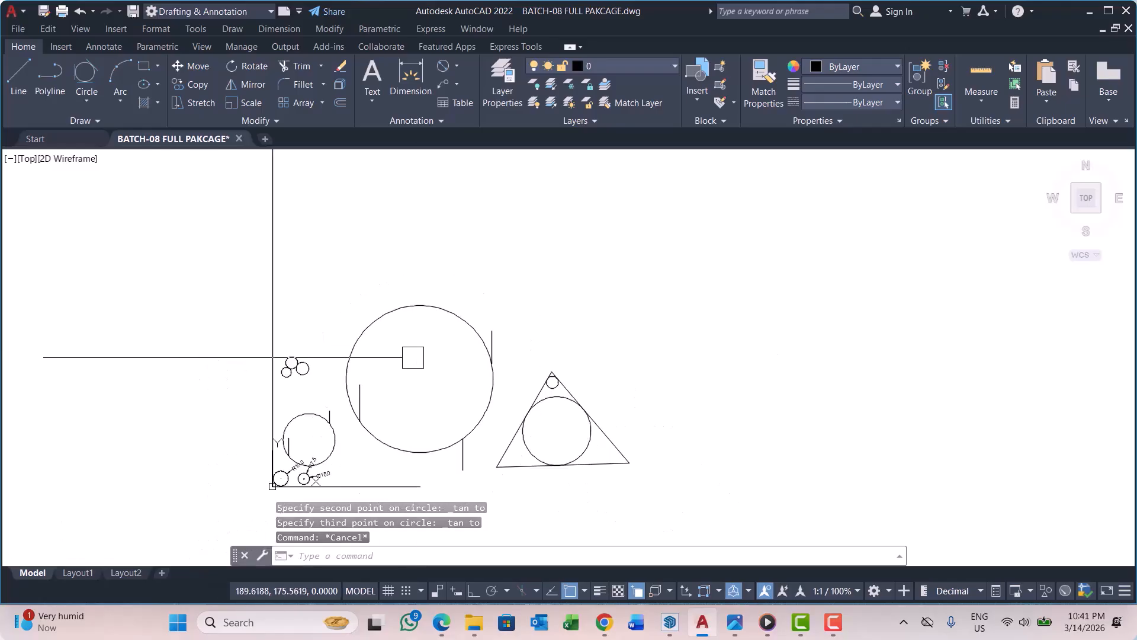
pyautogui.scroll(1, 355, 332)
pyautogui.scroll(-2, 393, 355)
pyautogui.scroll(3, 375, 314)
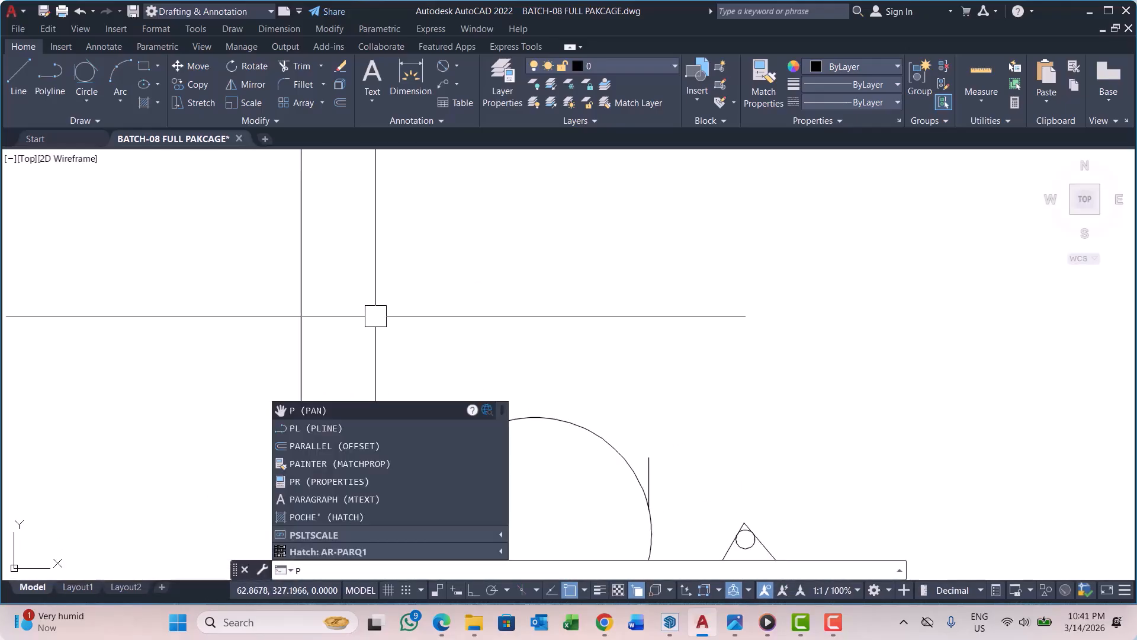
pyautogui.write('l')
pyautogui.click(392, 334)
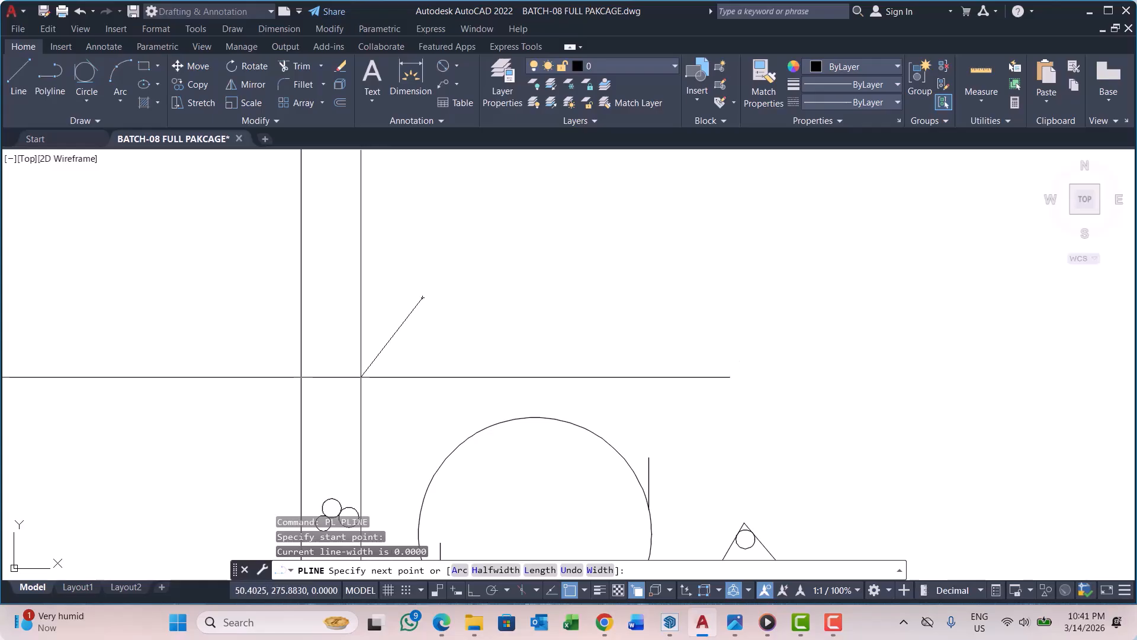
pyautogui.click(361, 377)
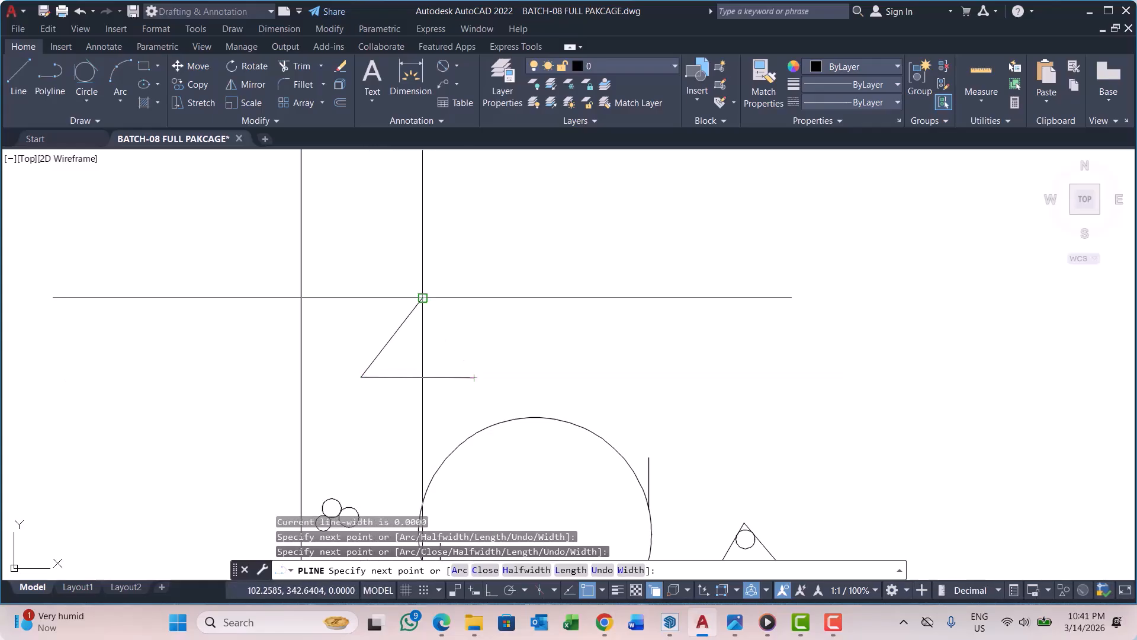
pyautogui.click(422, 297)
pyautogui.press('Escape')
pyautogui.press('Escape')
# Step: Draw a Tan, Tan, Tan circle tangent to the left, right and base sides of the new upper triangle
pyautogui.scroll(2, 420, 350)
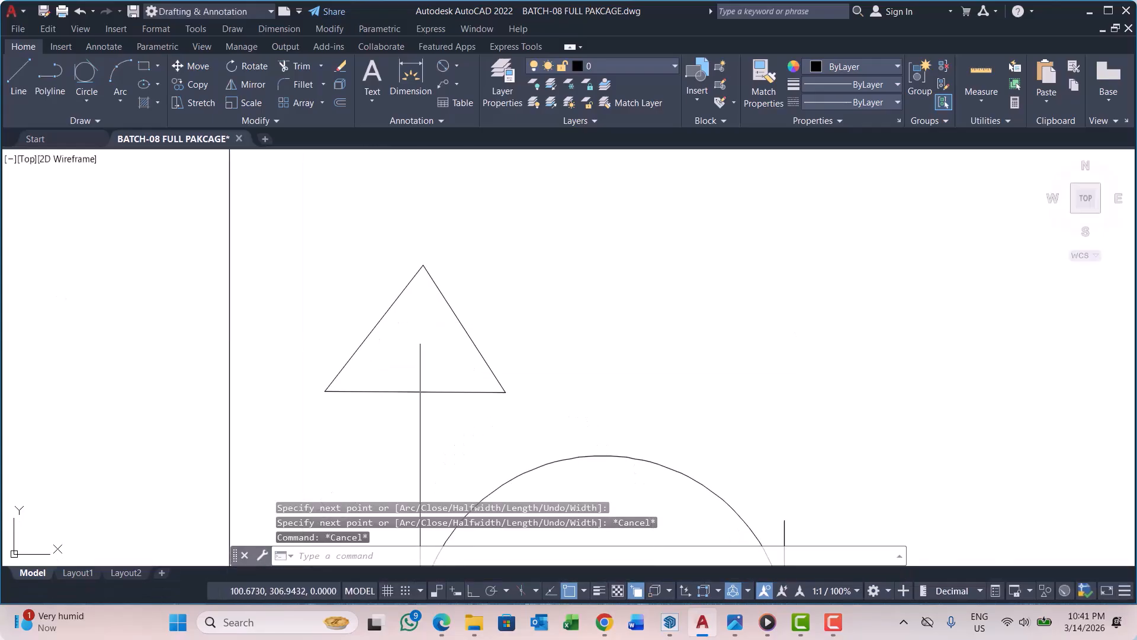
pyautogui.click(93, 83)
pyautogui.click(368, 335)
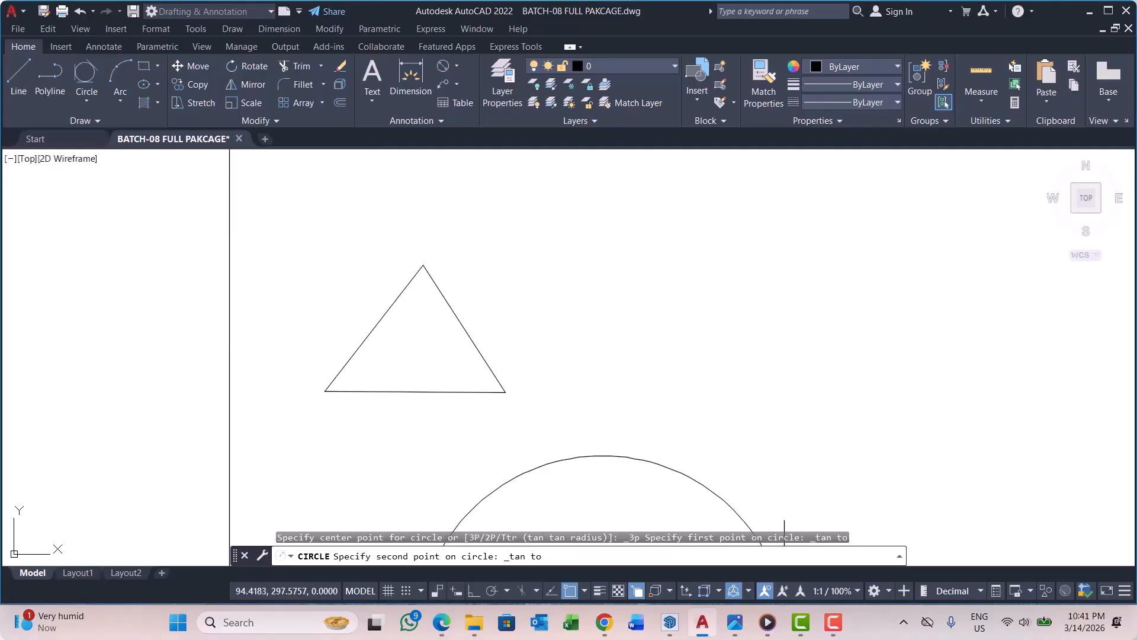
pyautogui.click(465, 334)
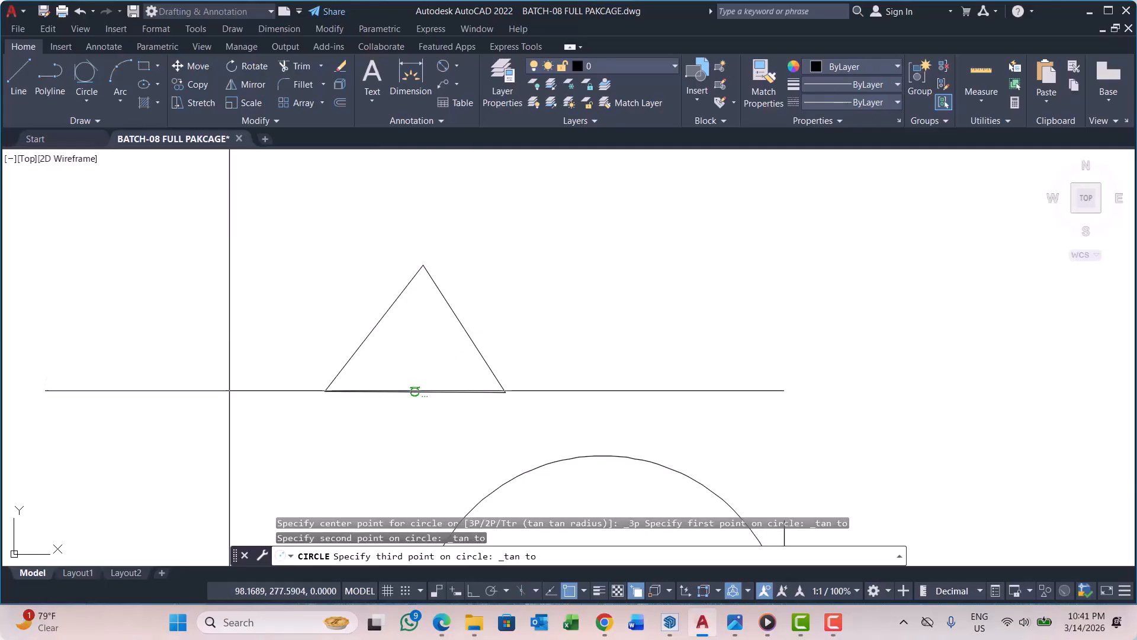
pyautogui.click(415, 391)
# Step: Stretch the right endpoint of the horizontal base line straight out beyond the larger triangle
pyautogui.scroll(-3, 652, 474)
pyautogui.moveTo(480, 375); pyautogui.dragTo(438, 290, button='middle')
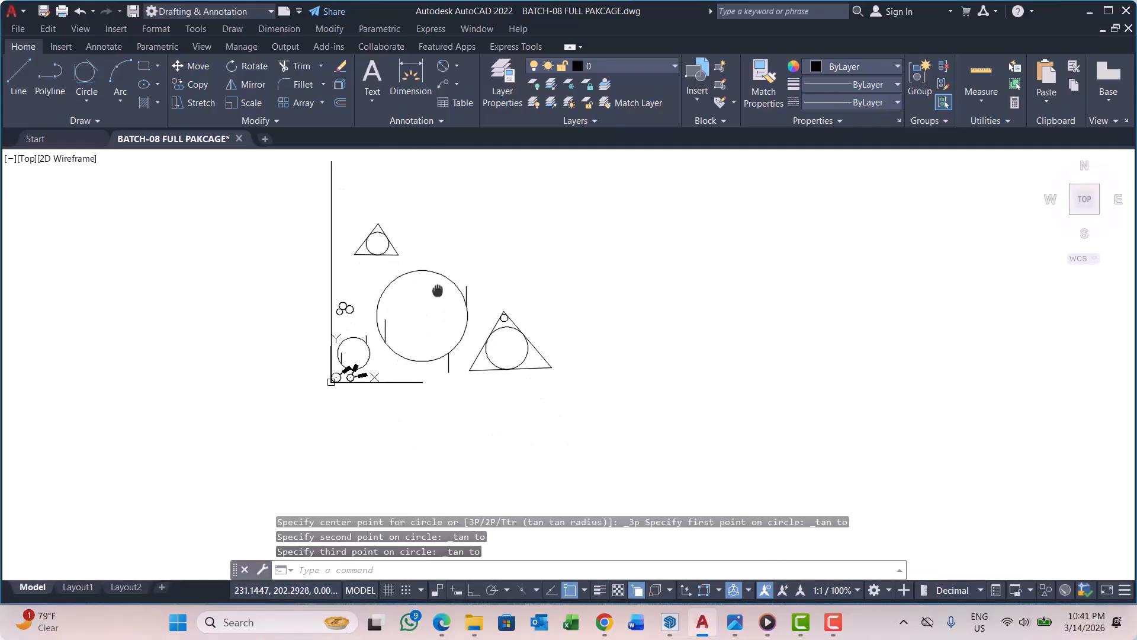
pyautogui.scroll(4, 339, 290)
pyautogui.scroll(-4, 338, 365)
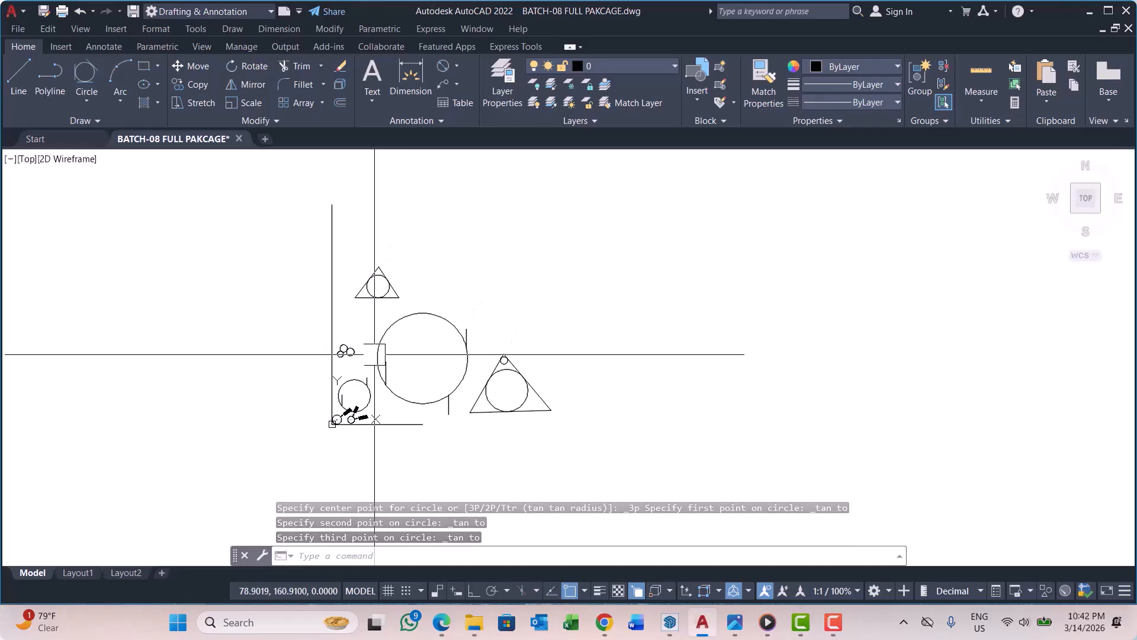
pyautogui.scroll(2, 360, 377)
pyautogui.moveTo(407, 454); pyautogui.dragTo(389, 399, button='middle')
pyautogui.click(389, 399)
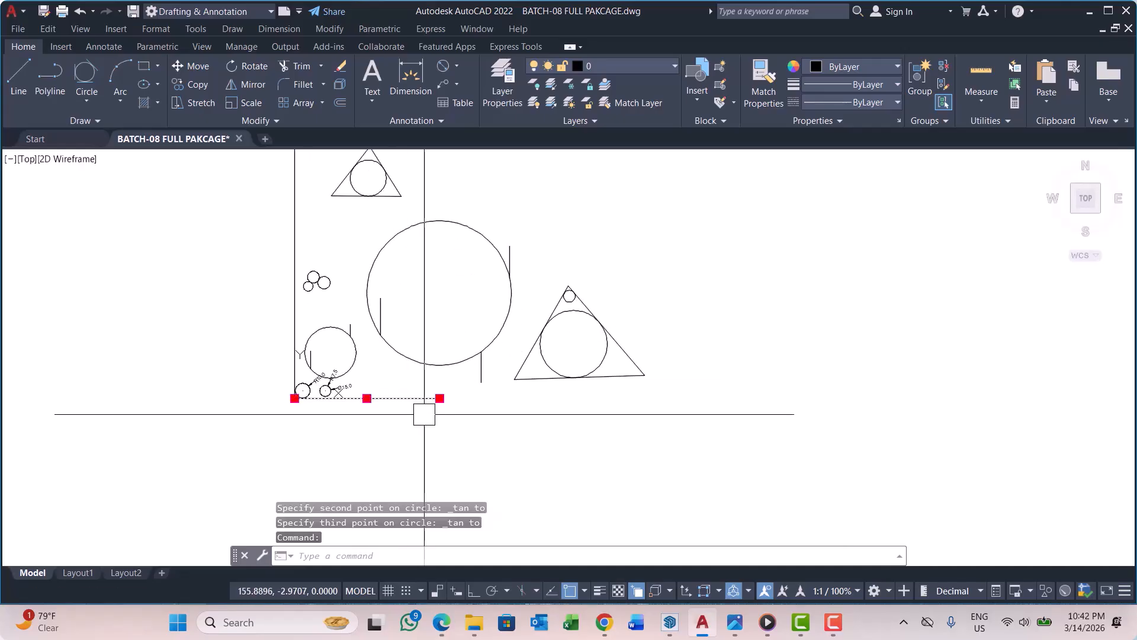
pyautogui.click(439, 398)
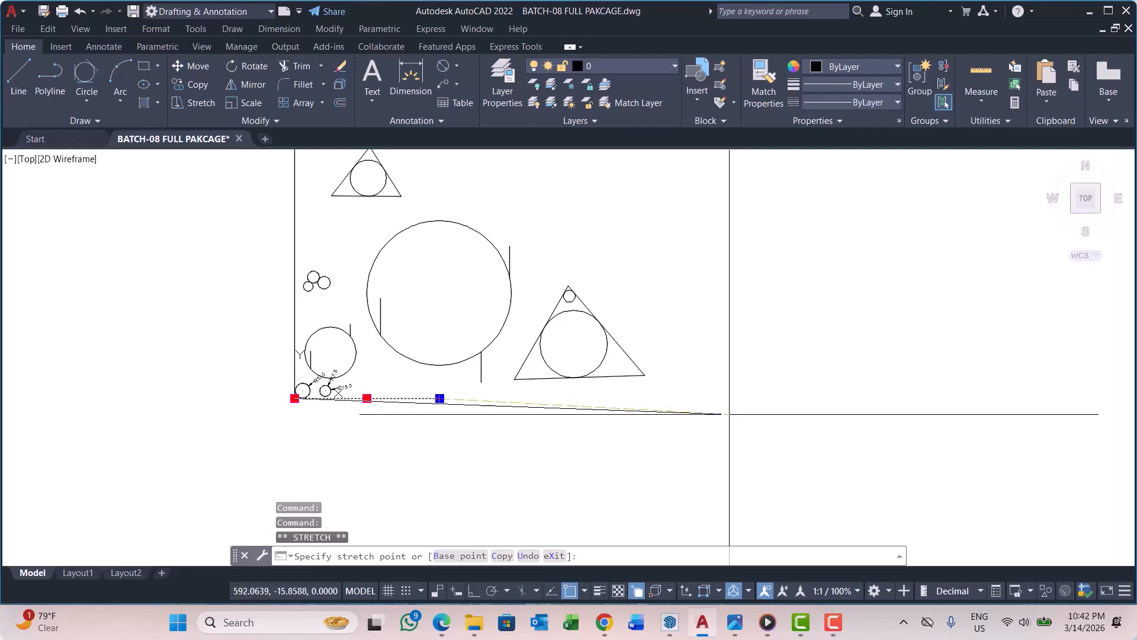
pyautogui.click(758, 398)
pyautogui.press('Escape')
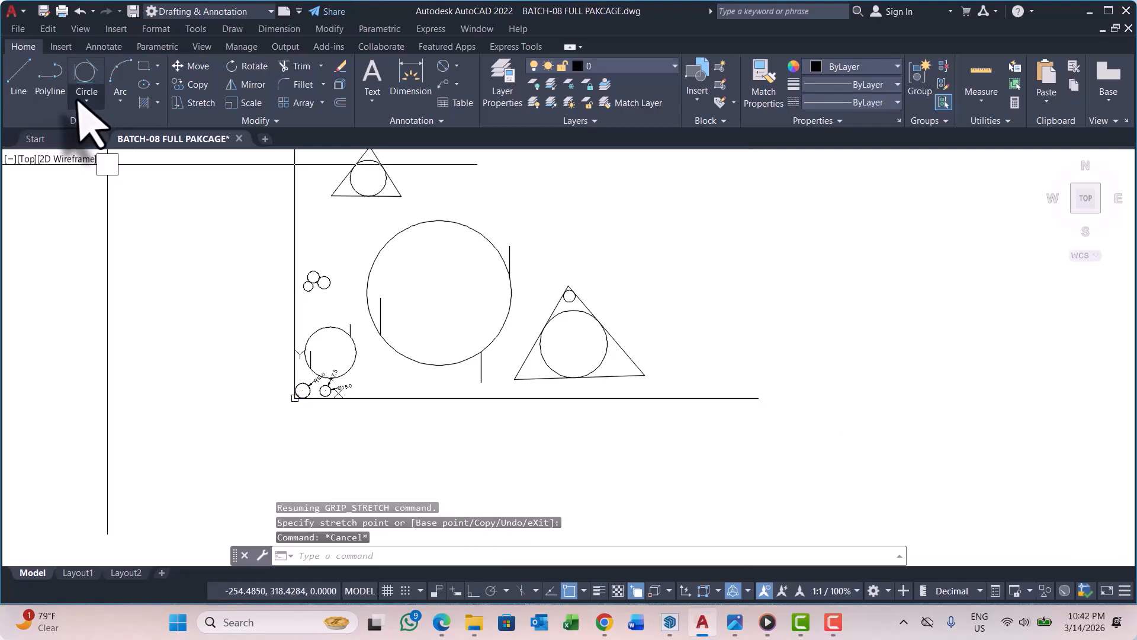
pyautogui.click(85, 100)
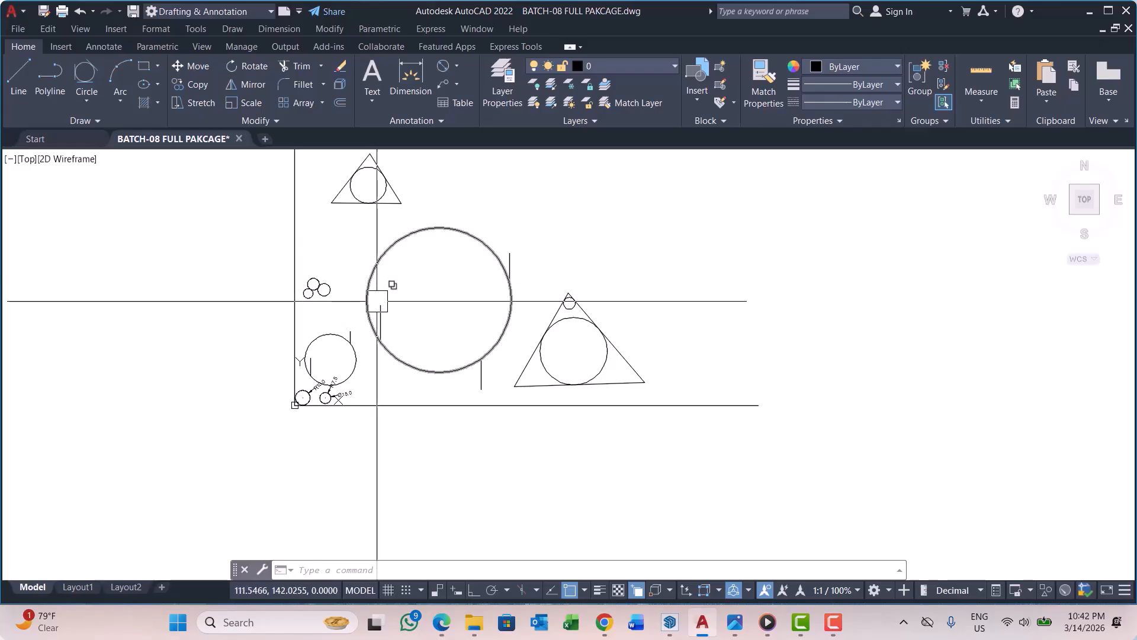
pyautogui.moveTo(447, 335); pyautogui.dragTo(431, 306, button='middle')
pyautogui.scroll(-5, 434, 310)
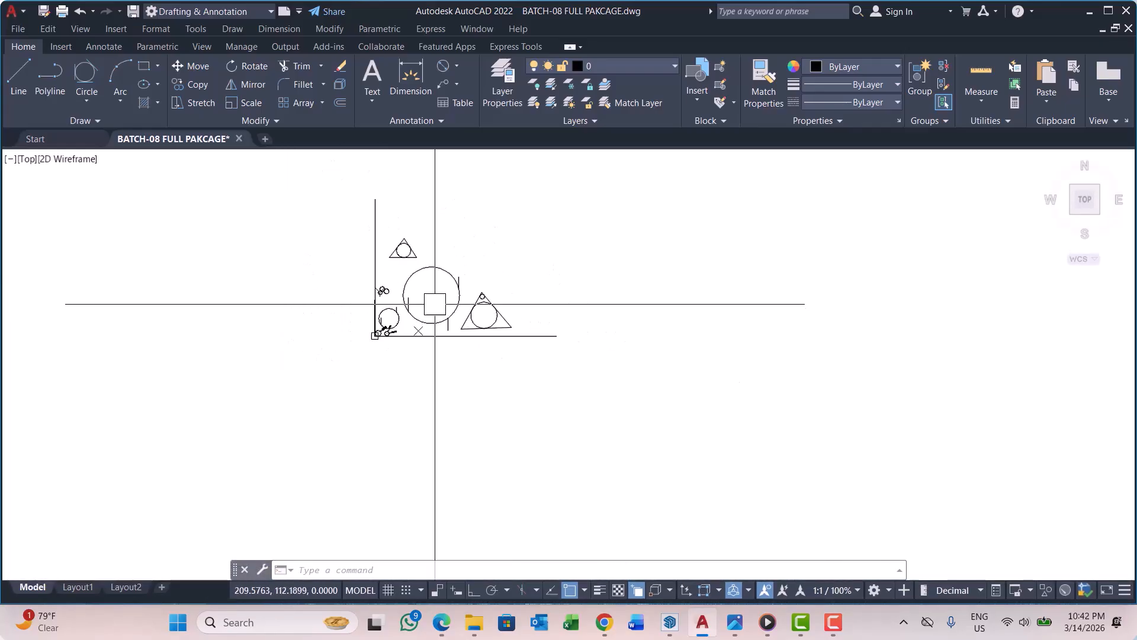
pyautogui.moveTo(501, 300); pyautogui.dragTo(502, 337, button='middle')
pyautogui.scroll(2, 381, 300)
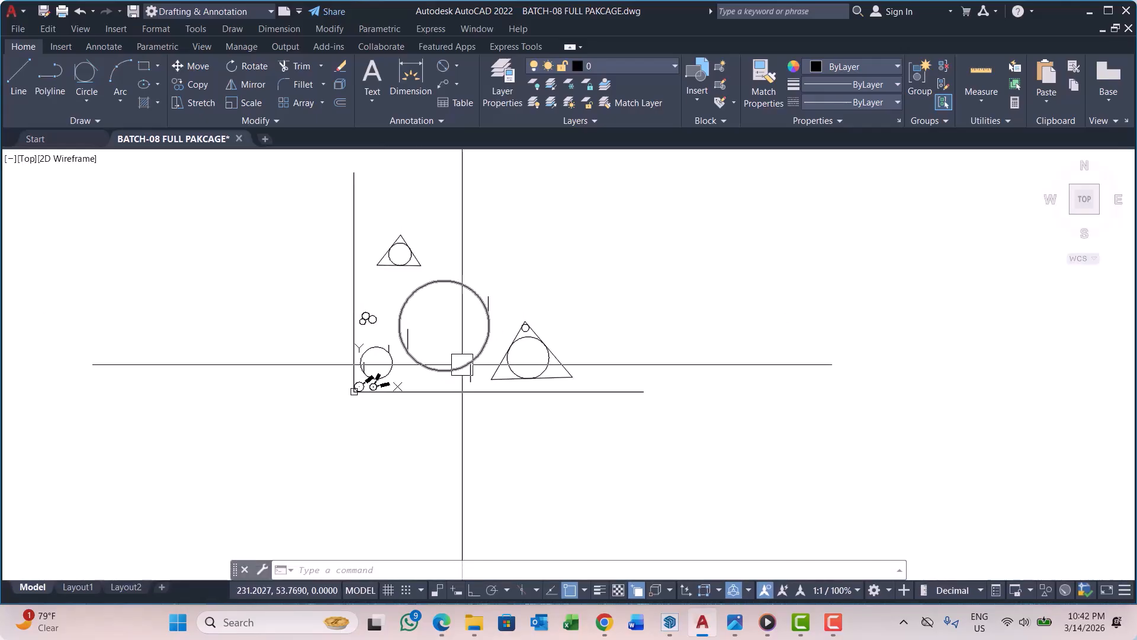
pyautogui.moveTo(542, 374); pyautogui.dragTo(503, 369, button='middle')
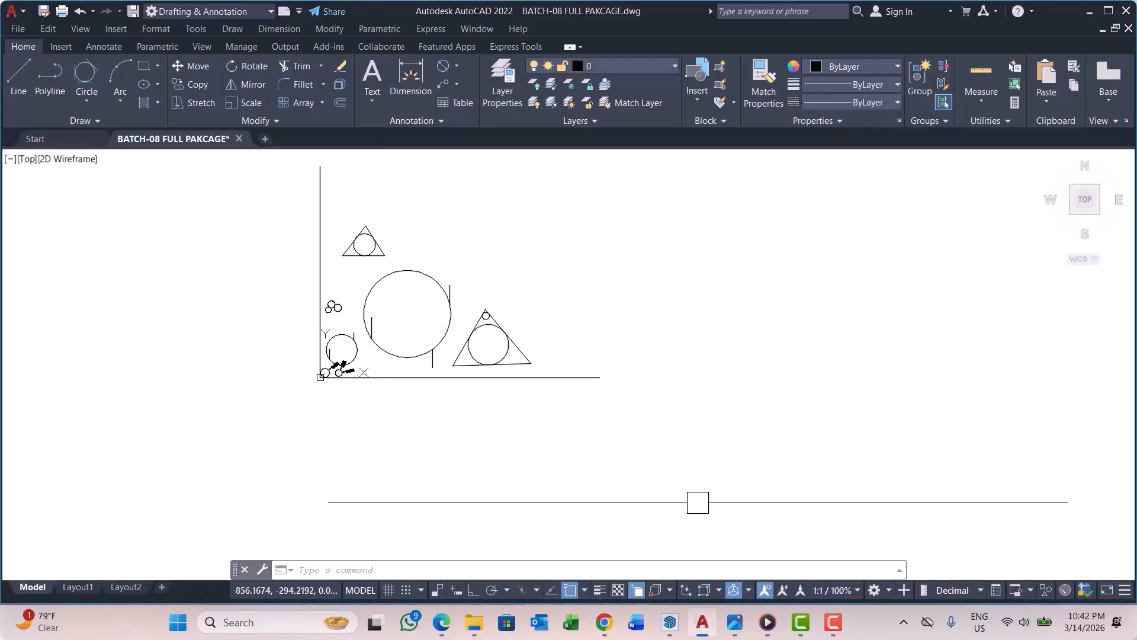